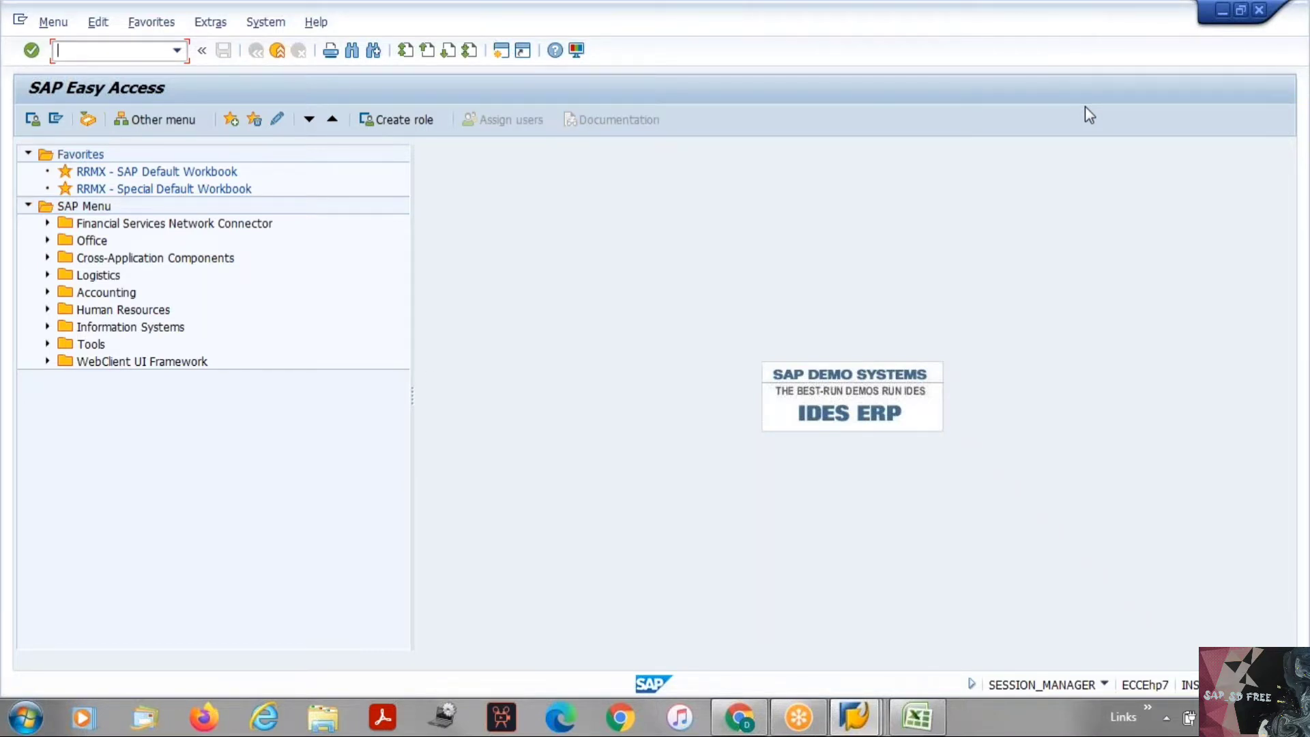
Step: Try to display the material TESLA MODEL X in transaction mm03
type("mm03")
key("Return")
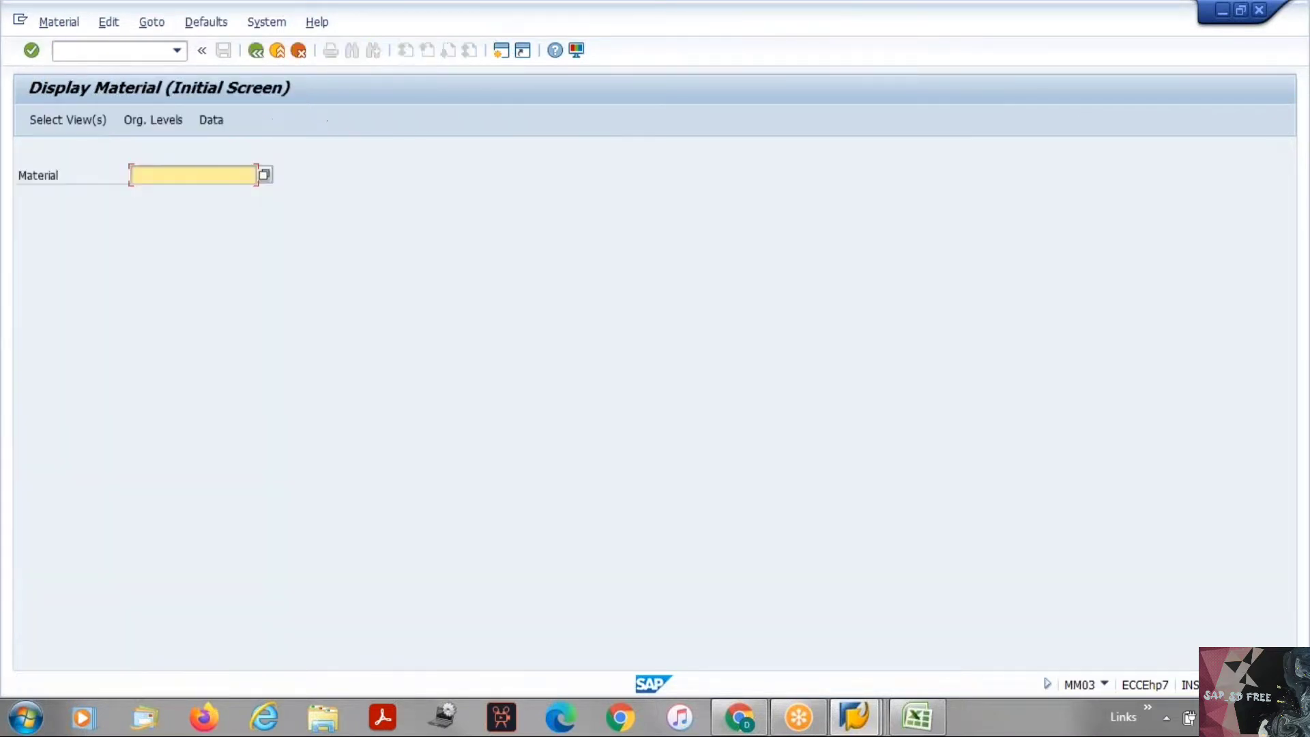
key("BackSpace")
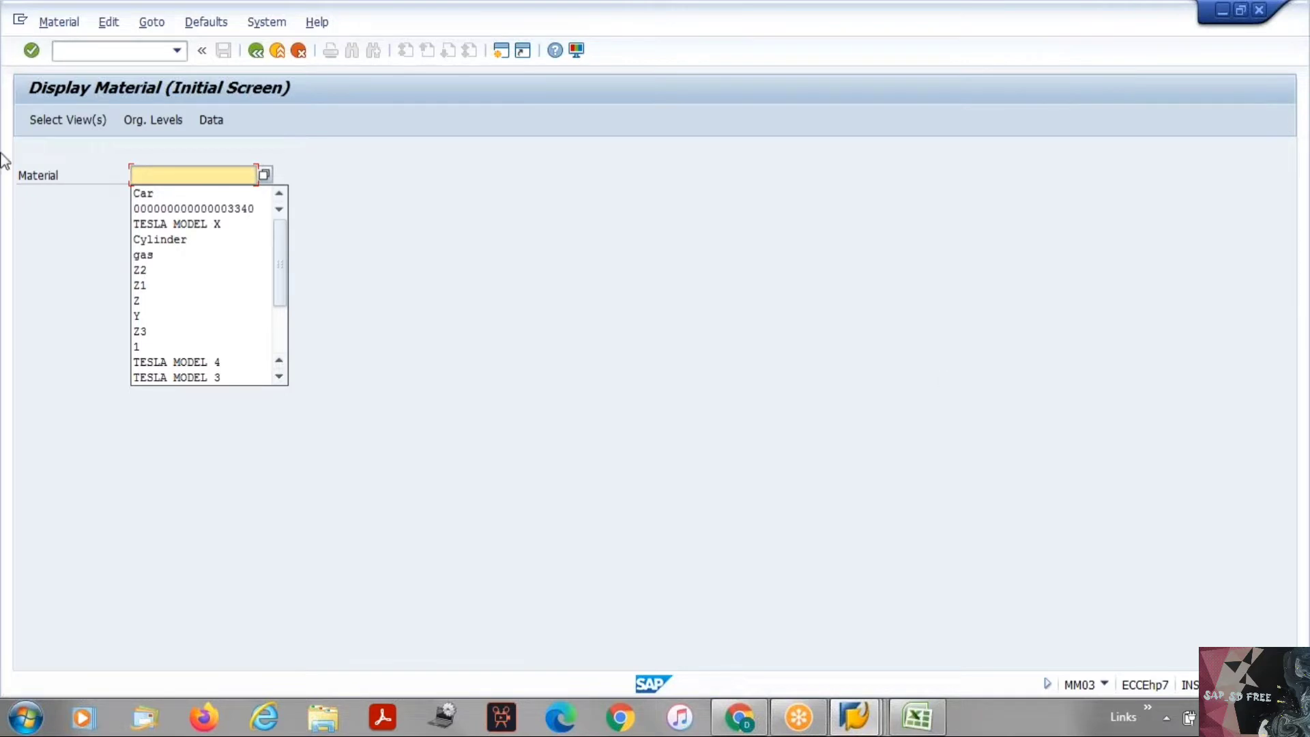
left_click(180, 224)
key("Return")
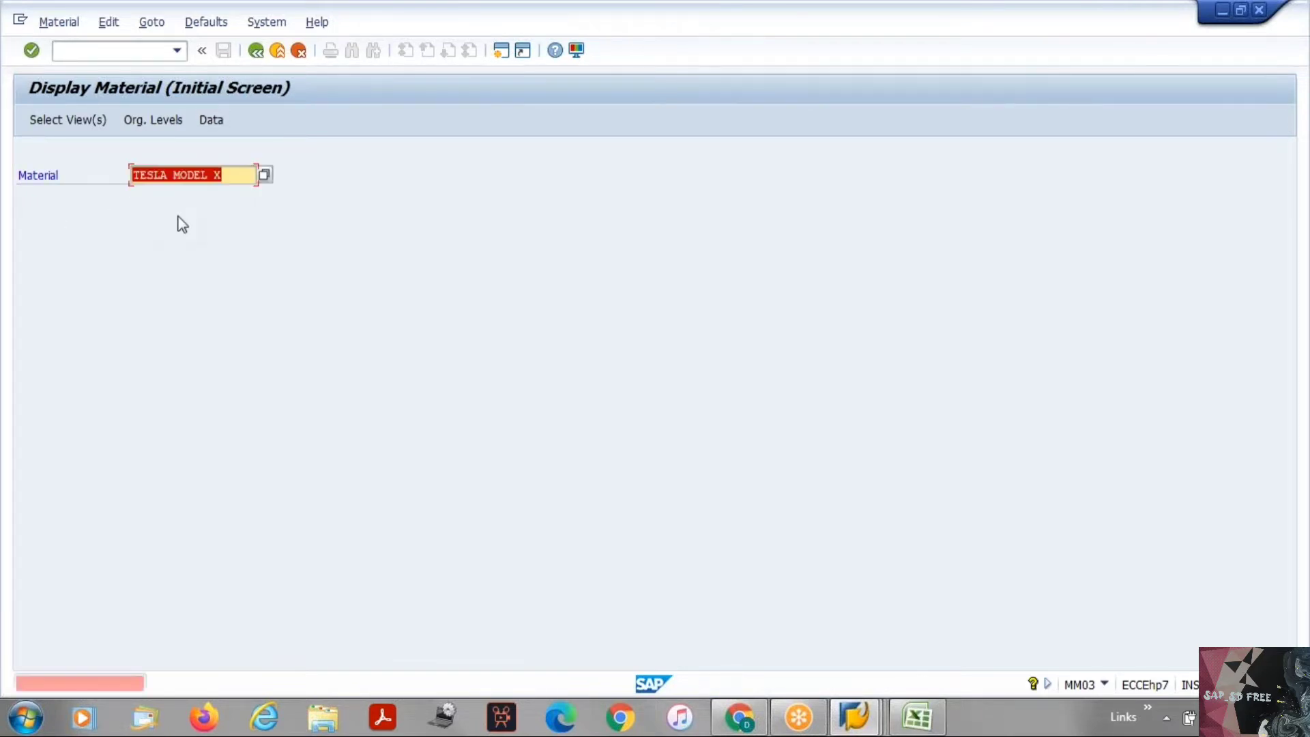
left_click(97, 53)
type("/nmm0")
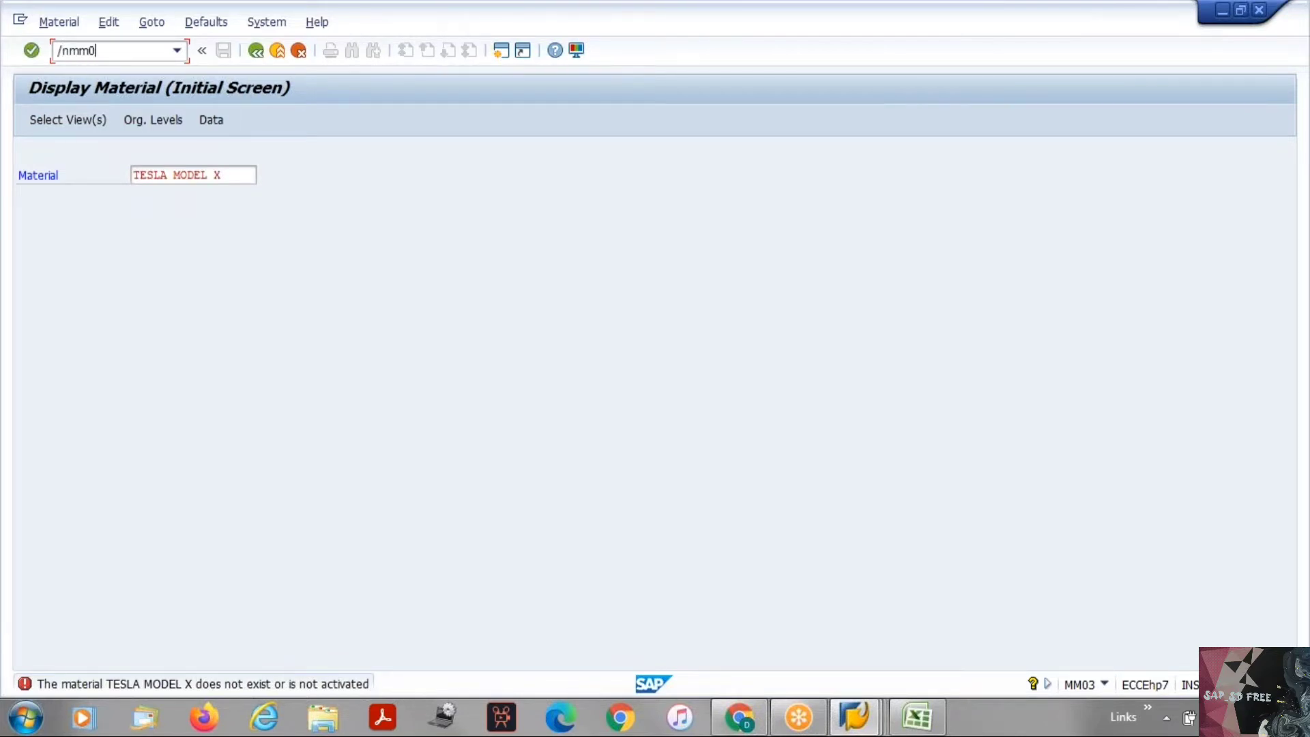
type("2")
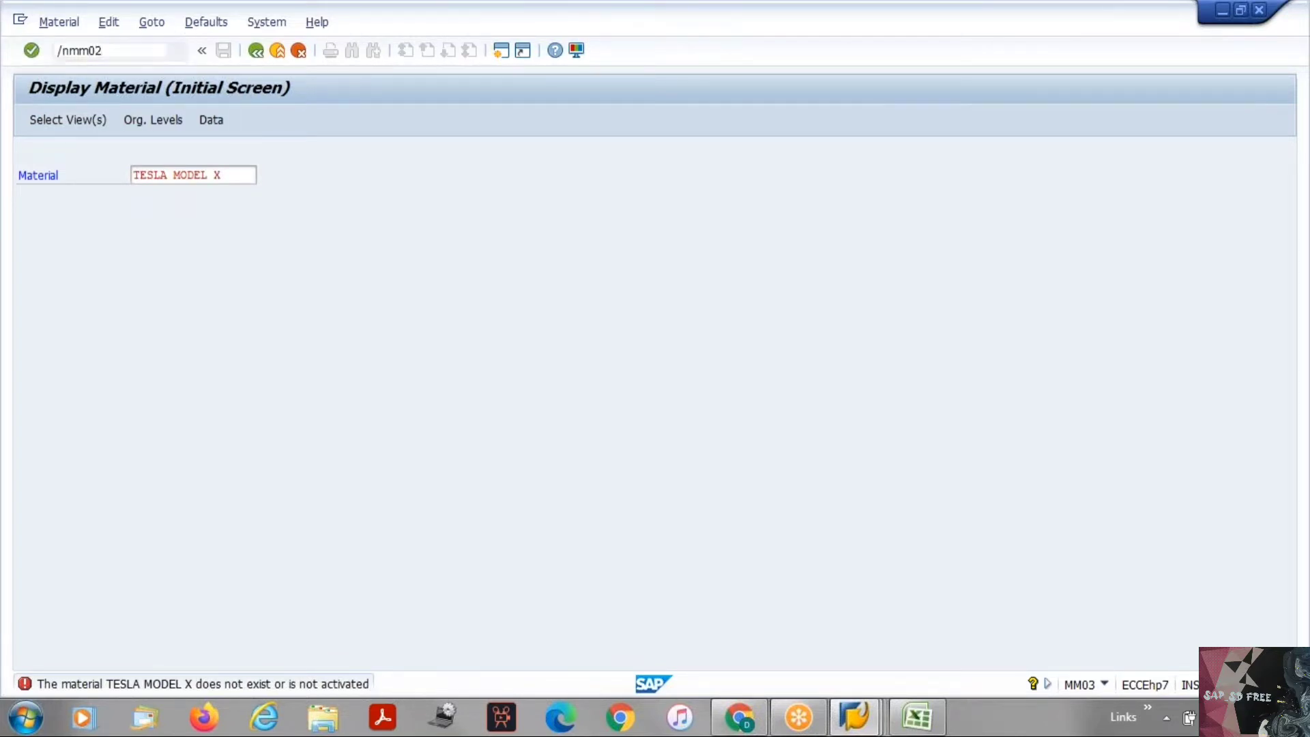
key("Return")
key("BackSpace")
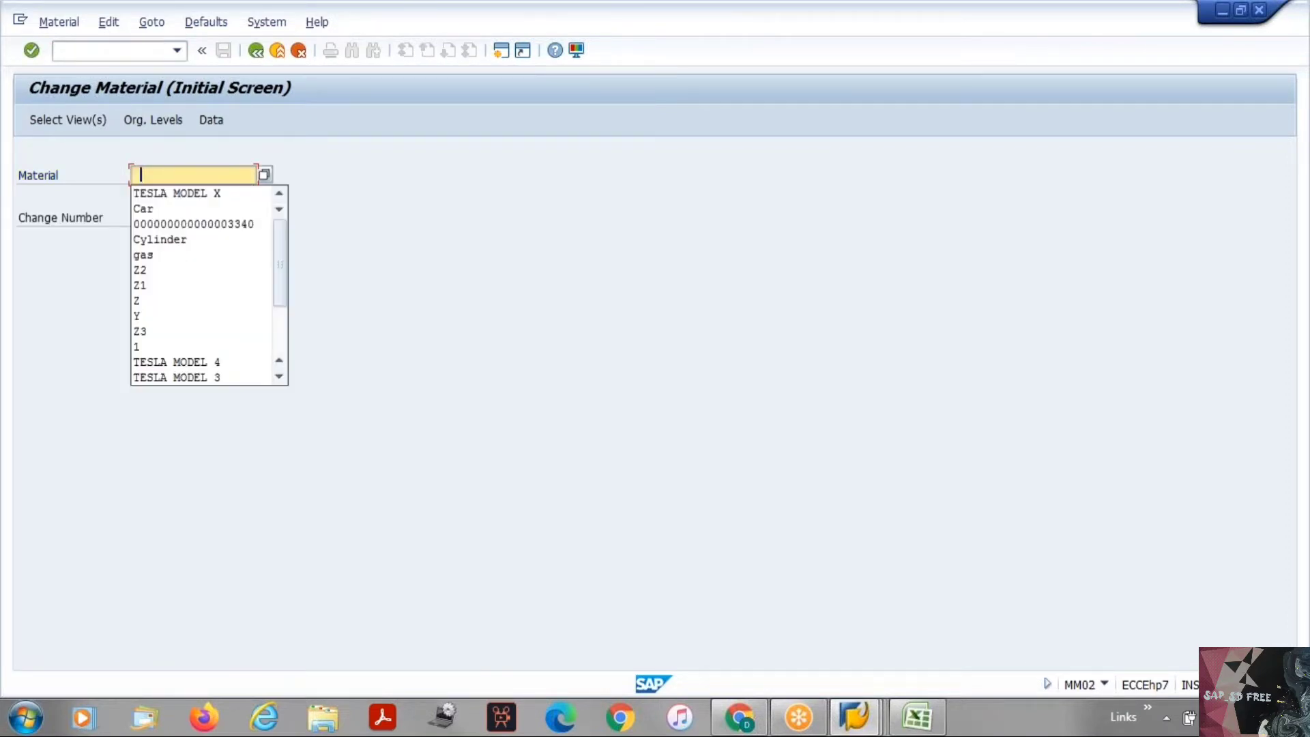
key("Down")
key("Down")
key("Down")
key("Return")
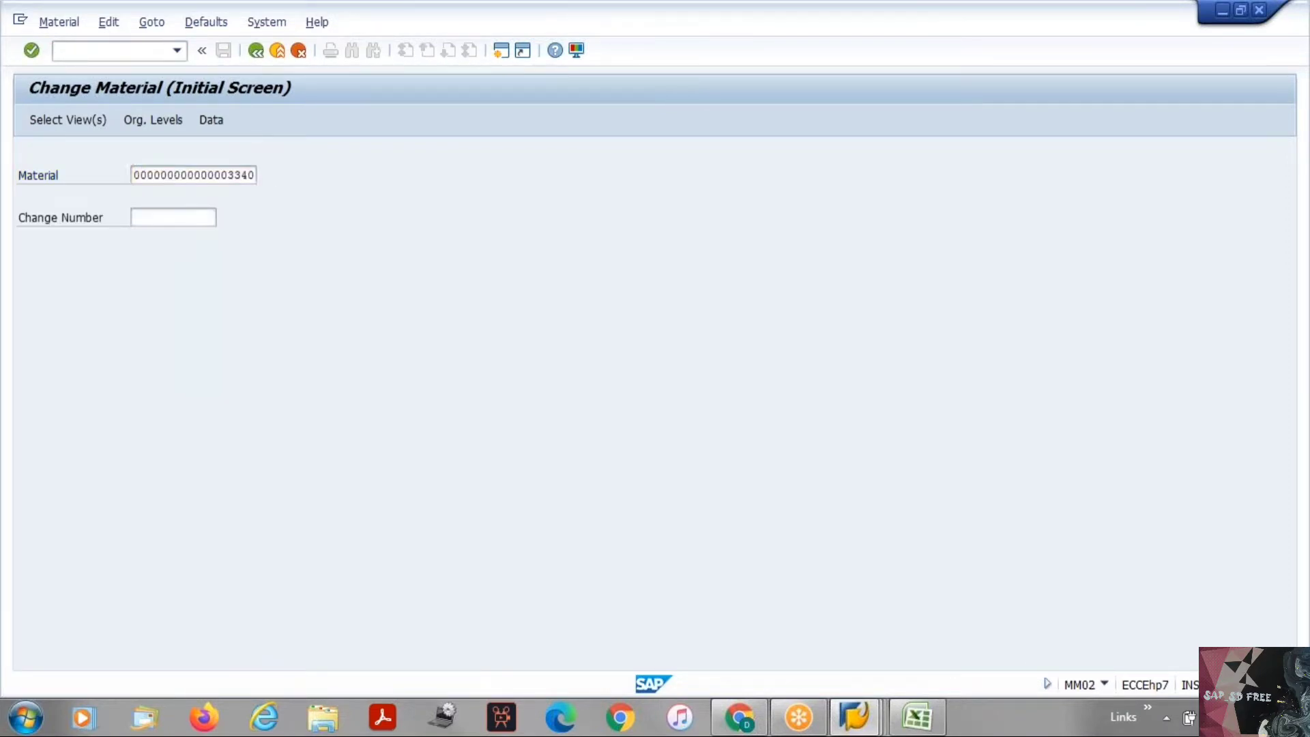
key("Return")
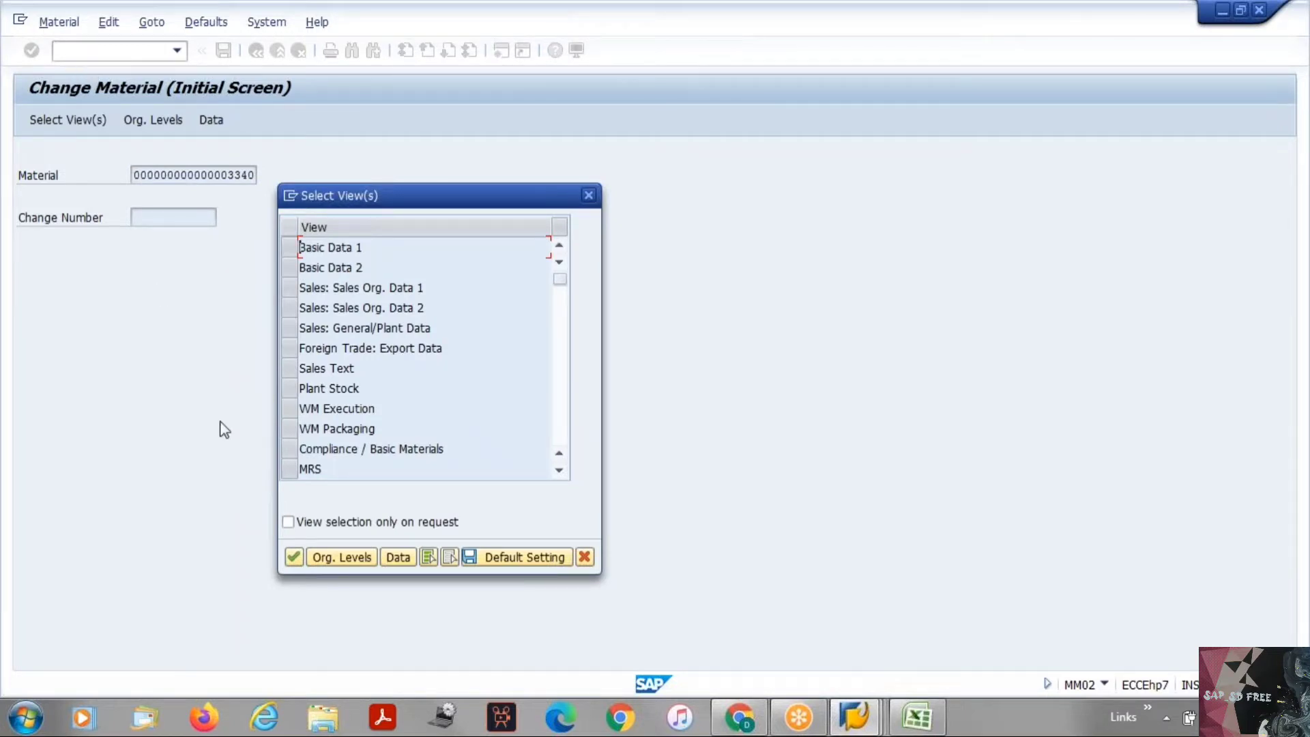
key("Escape")
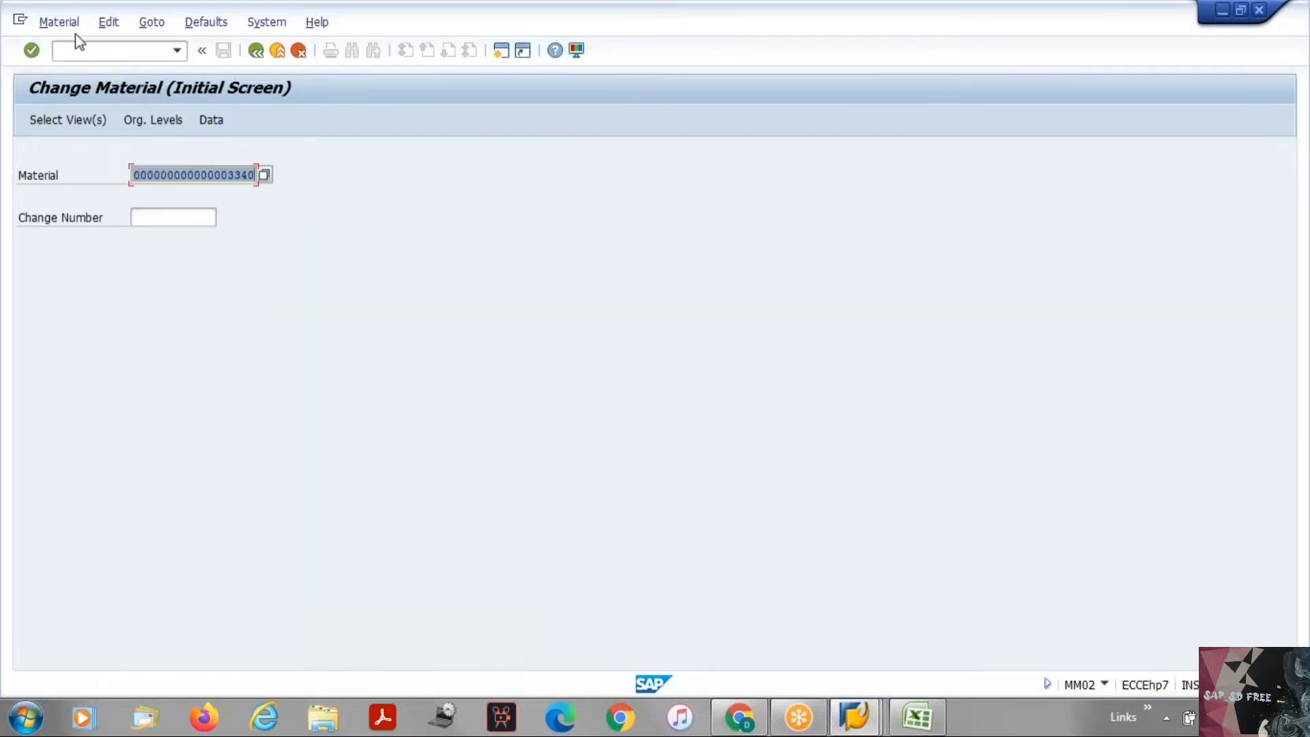
left_click(73, 25)
mouse_move(92, 69)
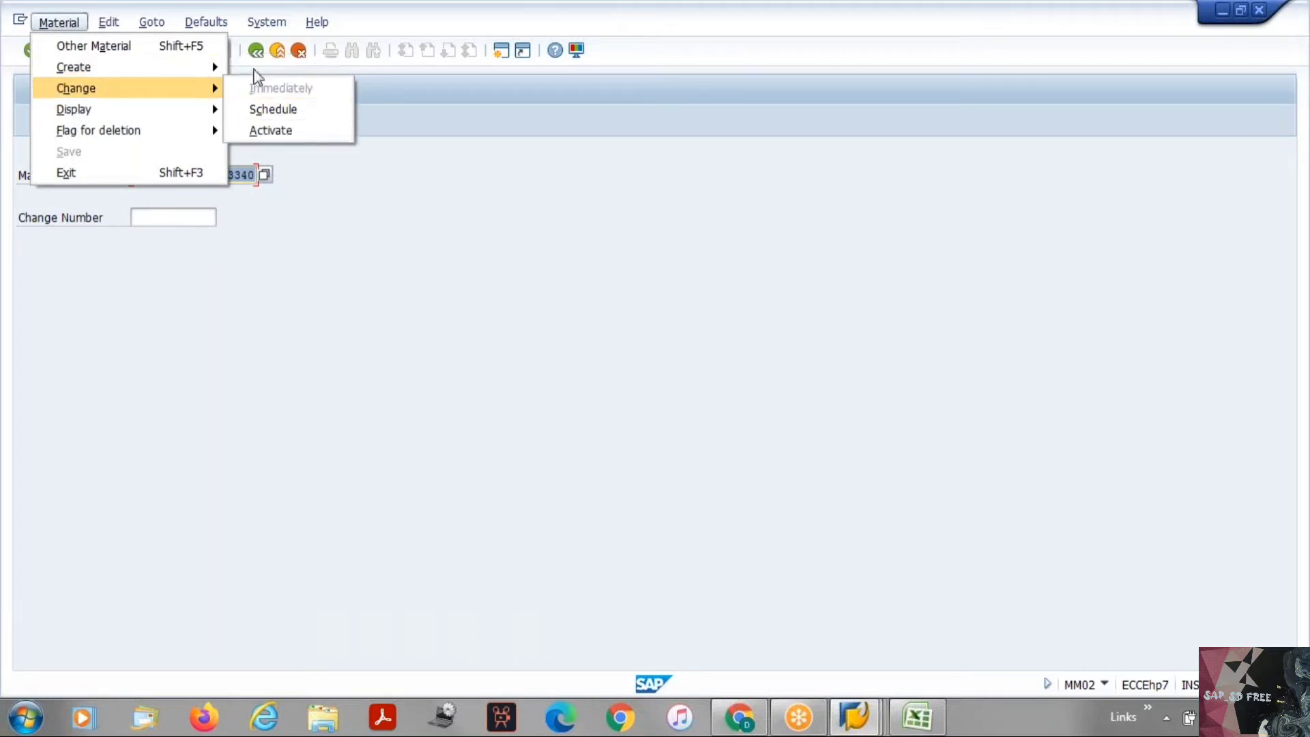
left_click(246, 68)
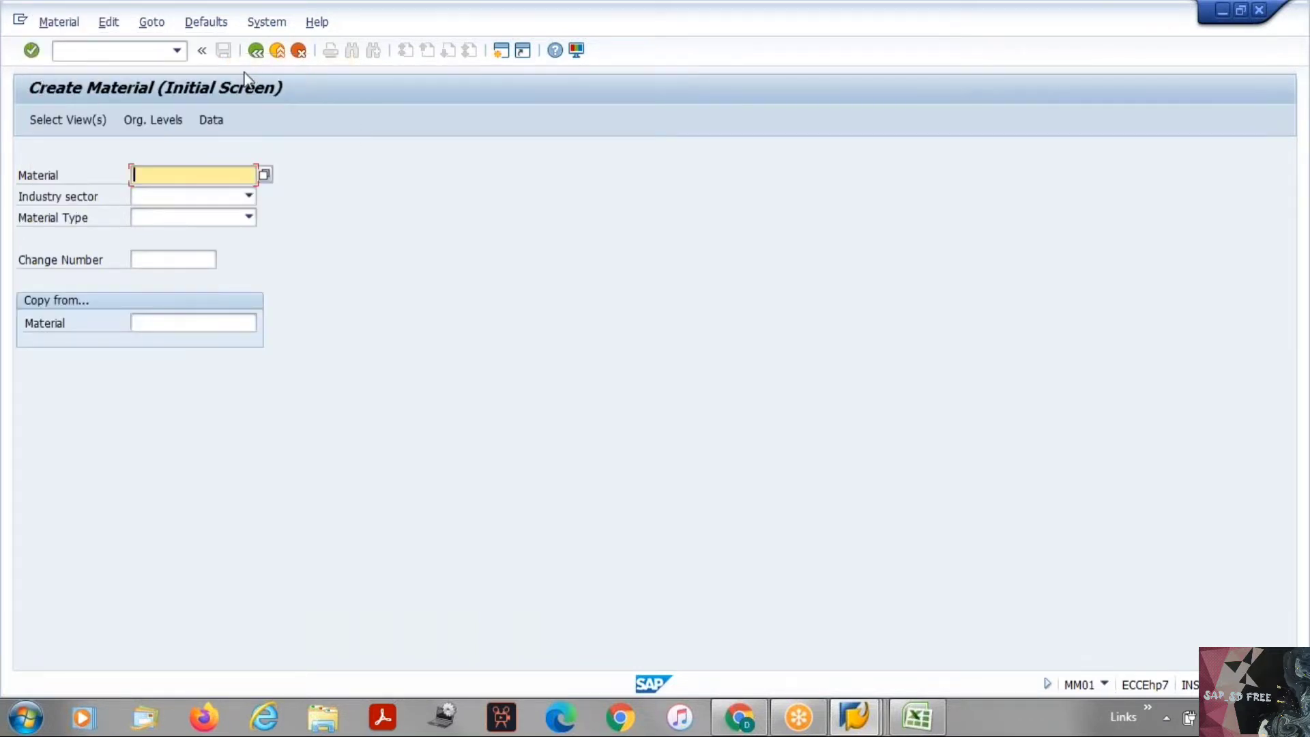
left_click(237, 191)
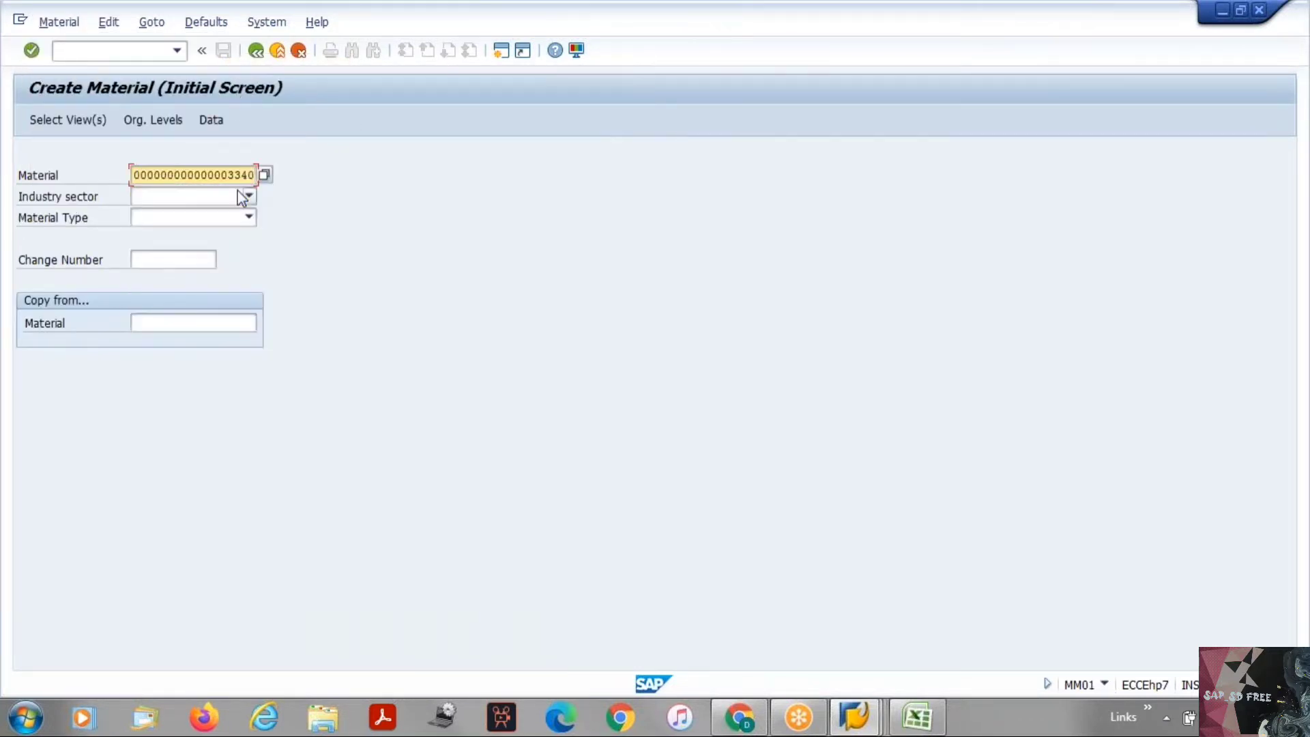
key("Return")
key("Return")
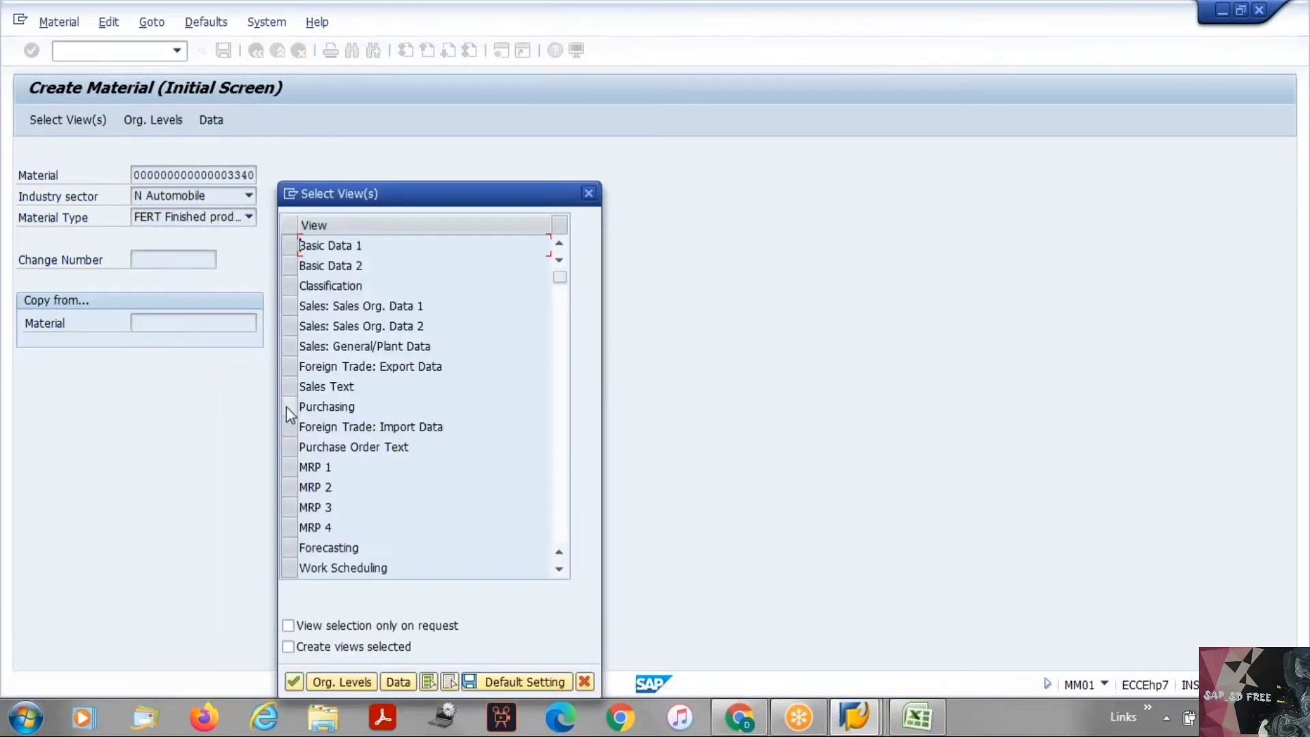
Step: Select the Foreign Trade: Export Data, Purchasing, Purchase Order Text and MRP 1 to MRP 4 views for the material
left_click(288, 407)
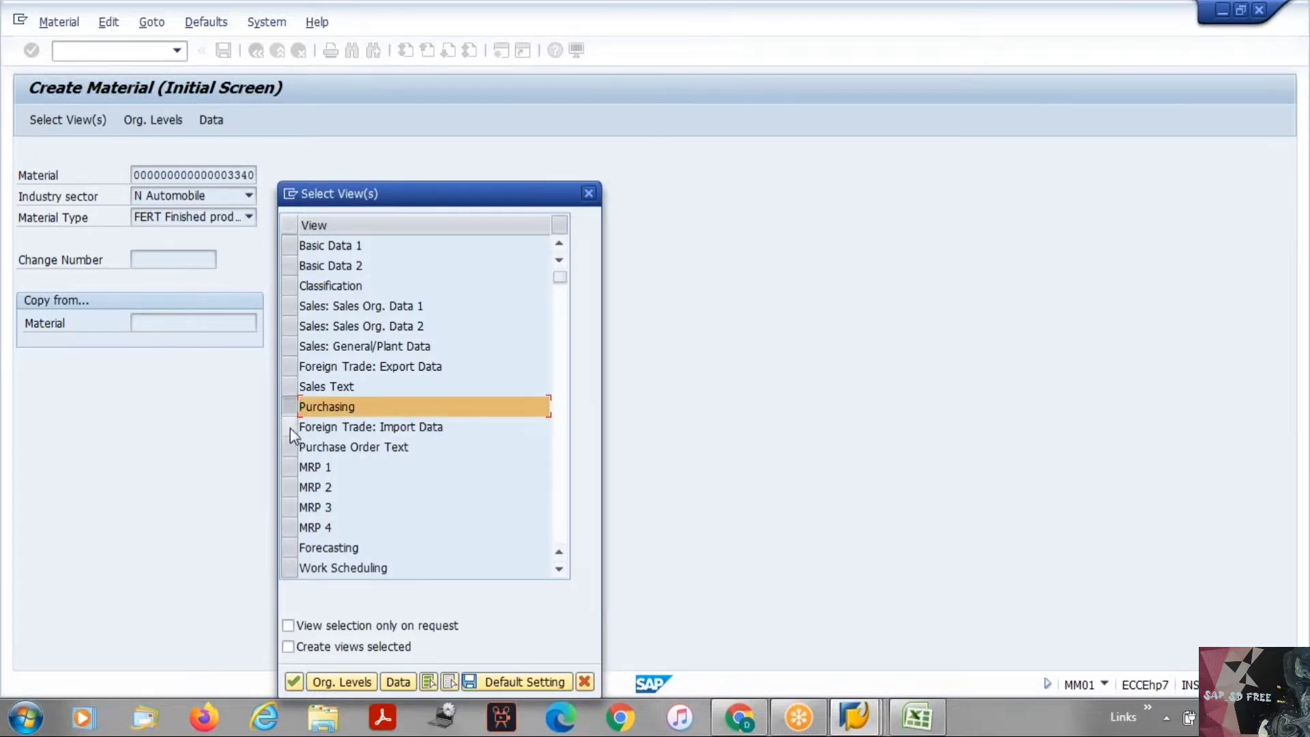
left_click(294, 448)
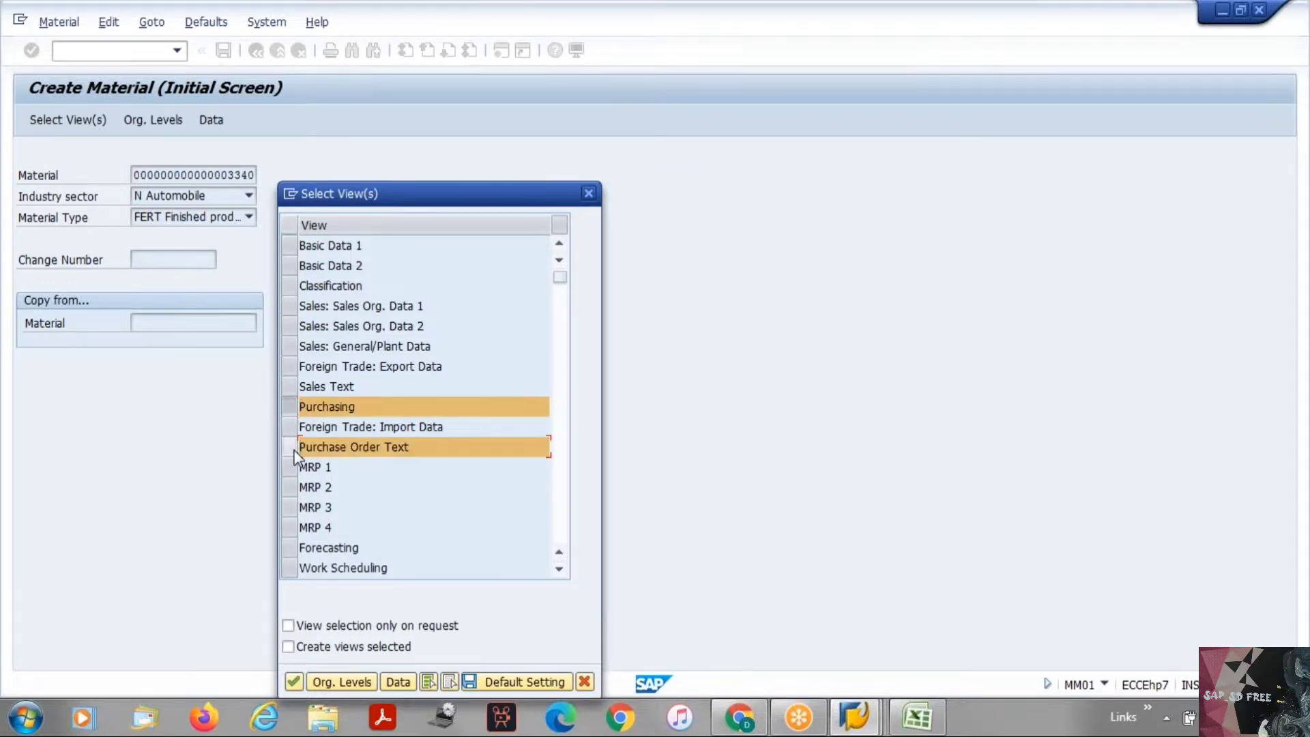
left_click(293, 469)
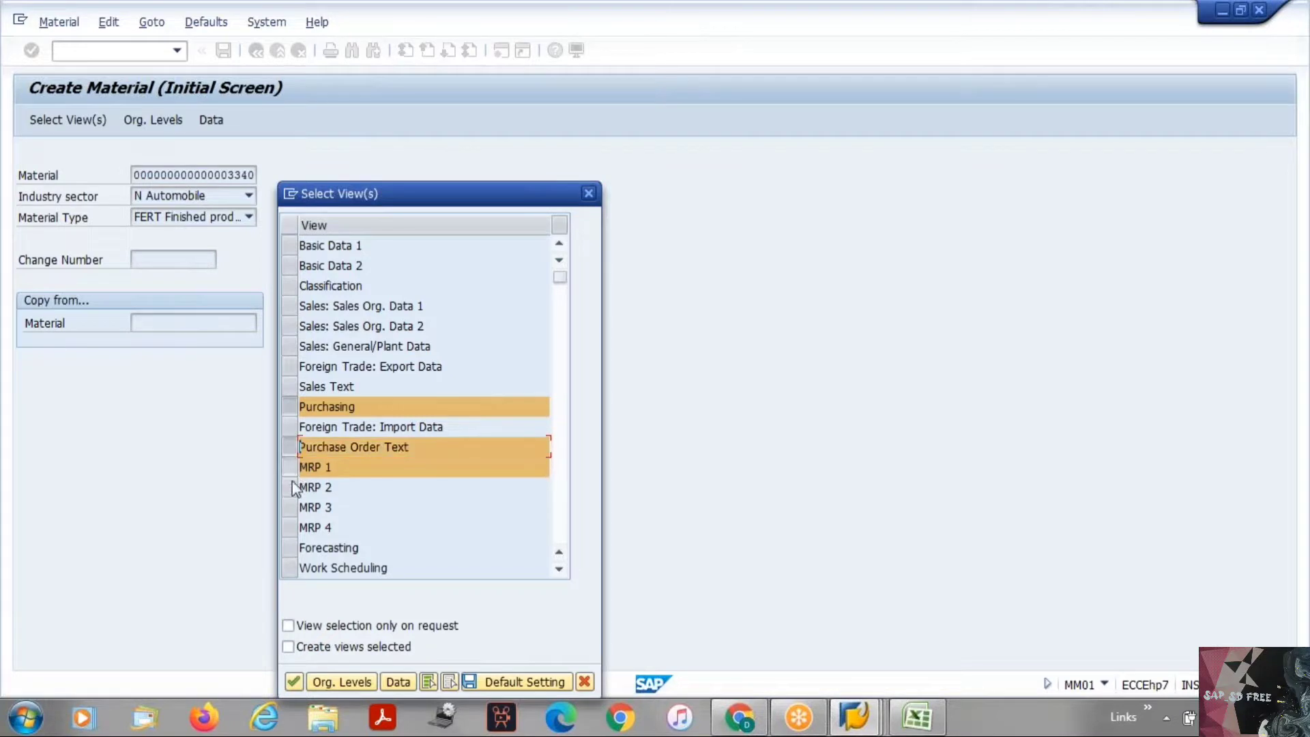
left_click(292, 486)
left_click(289, 366)
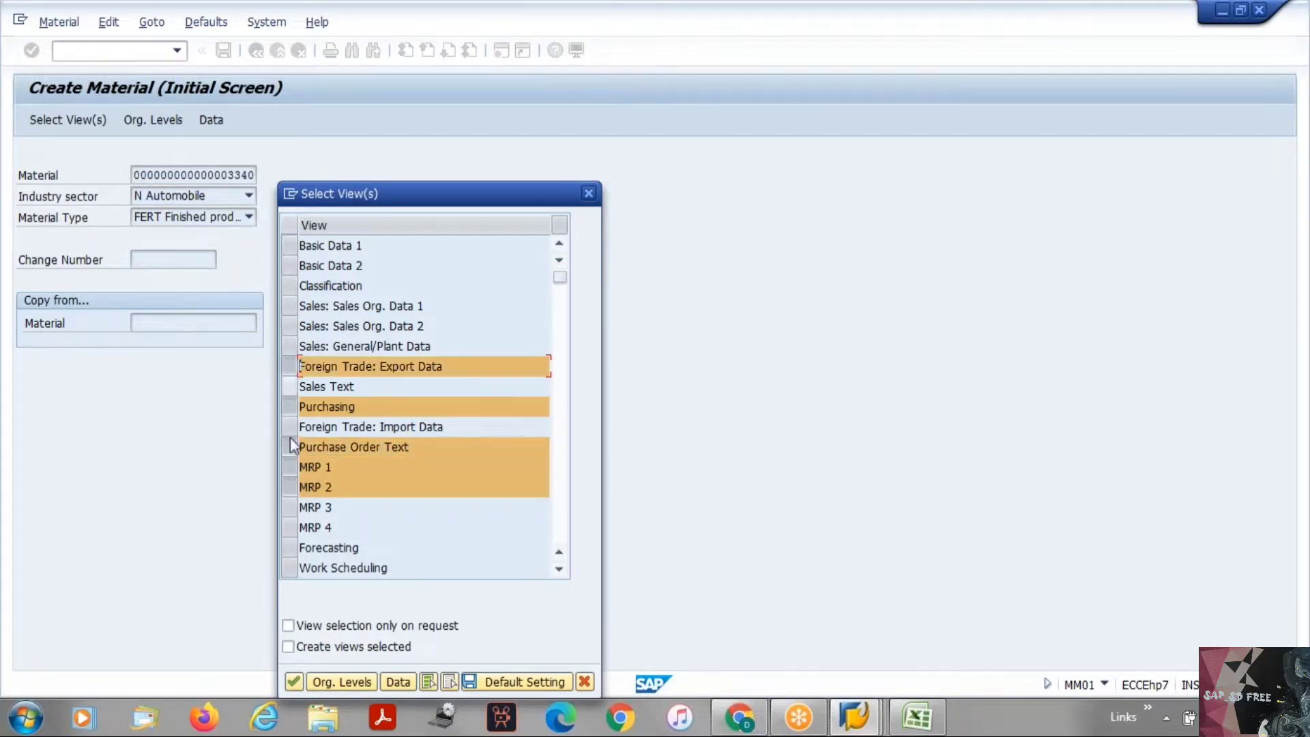
left_click(293, 506)
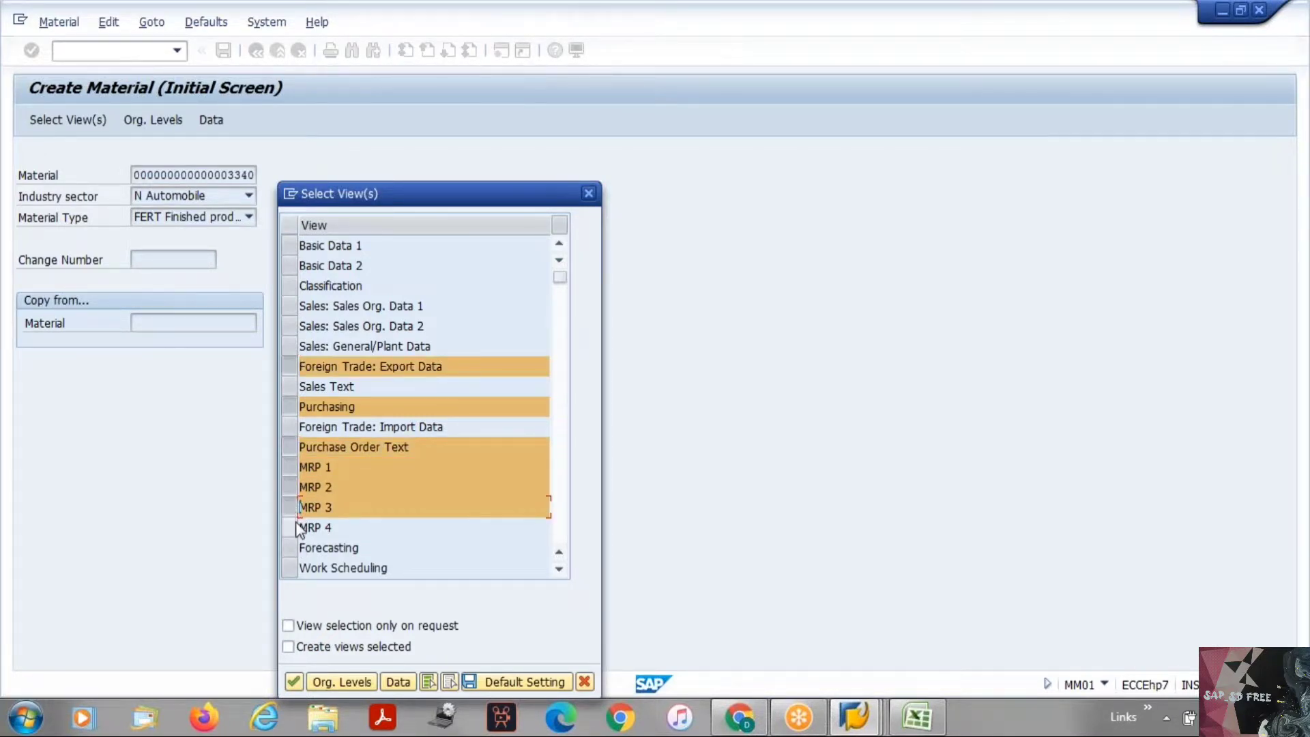
left_click(300, 528)
key("Return")
Step: Set the organizational levels to plant BAJ1, storage location 0002 and sales organization VSP2, and pick a distribution channel
type("BAJ1")
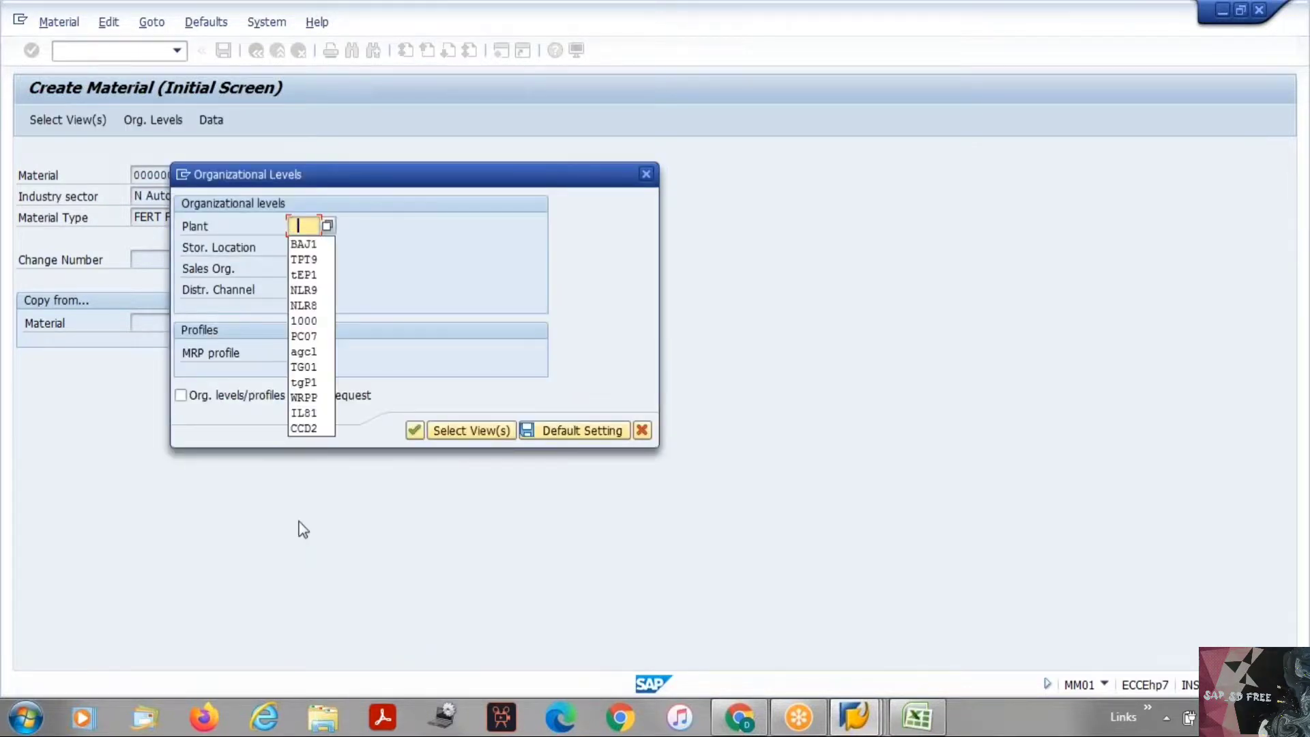
key("Tab")
type("0002")
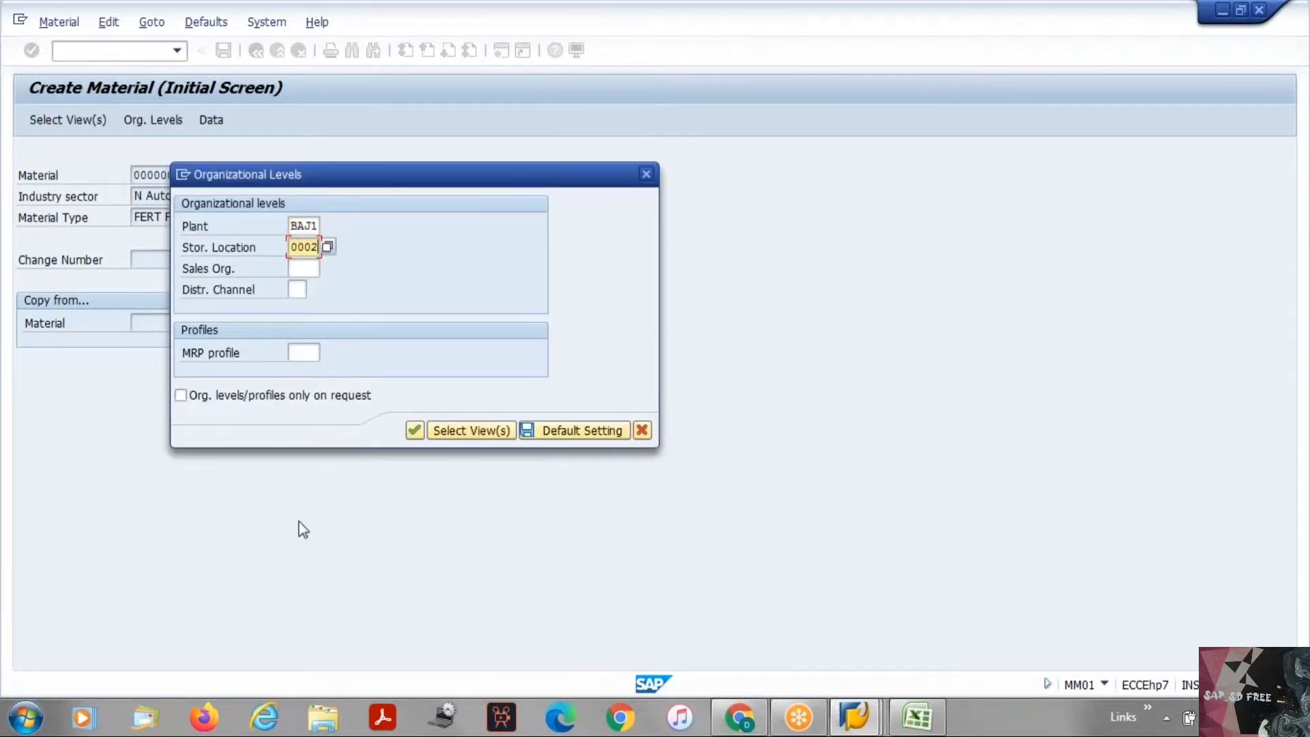
key("Tab")
key("Down")
key("Return")
key("Tab")
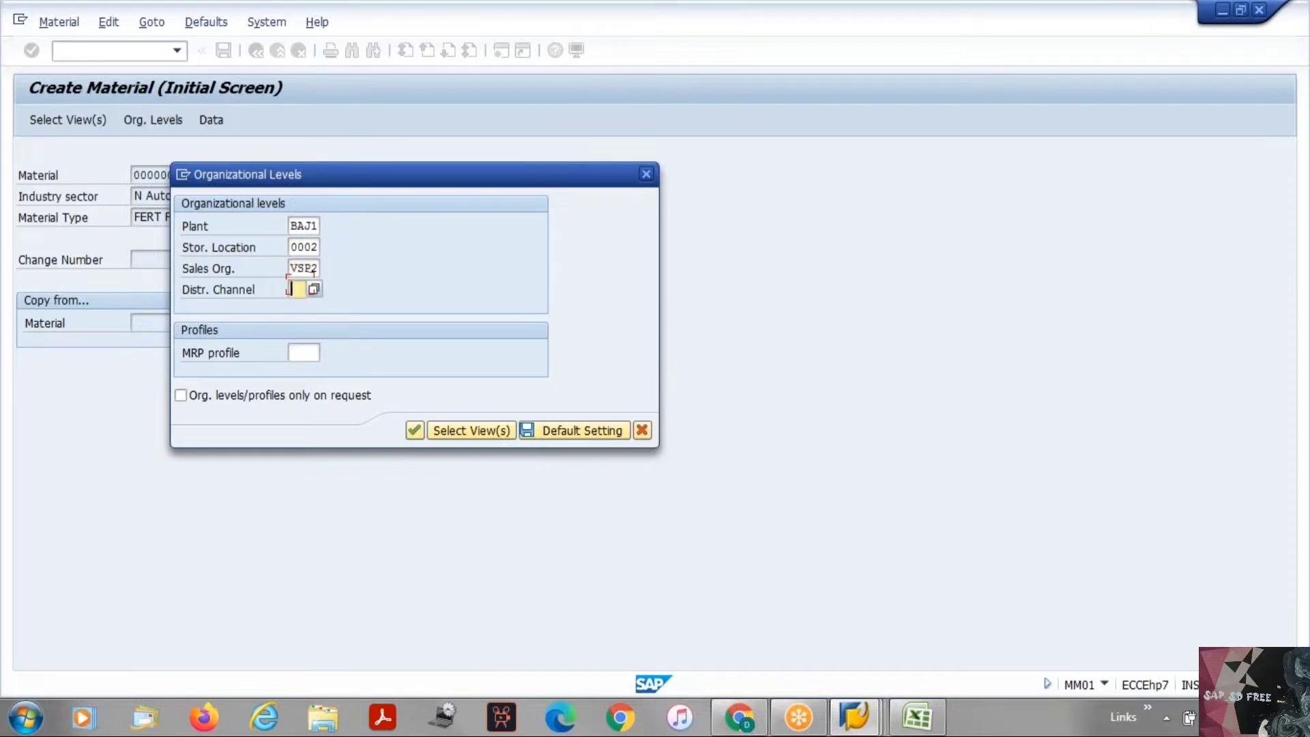
key("space")
key("Down")
key("Return")
key("Return")
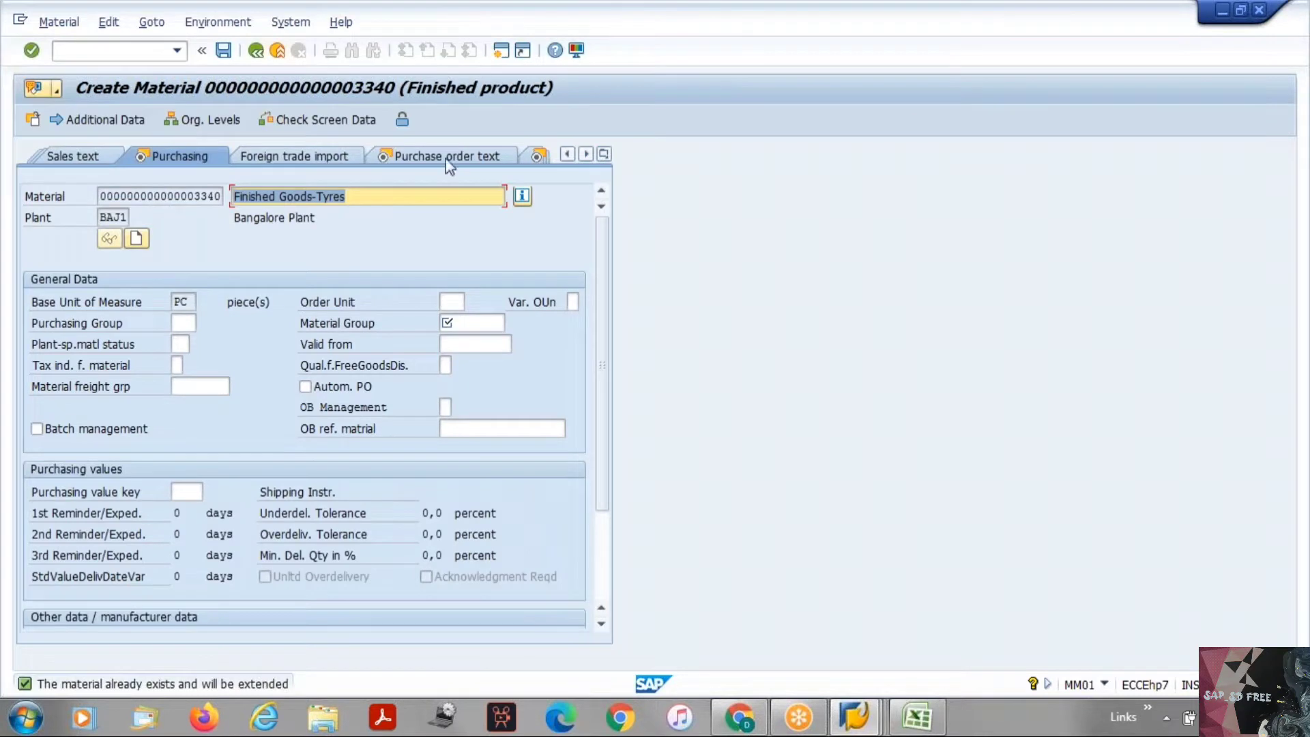
Step: Assign material group 00102 in the material's Purchasing view
left_click(604, 154)
left_click(68, 156)
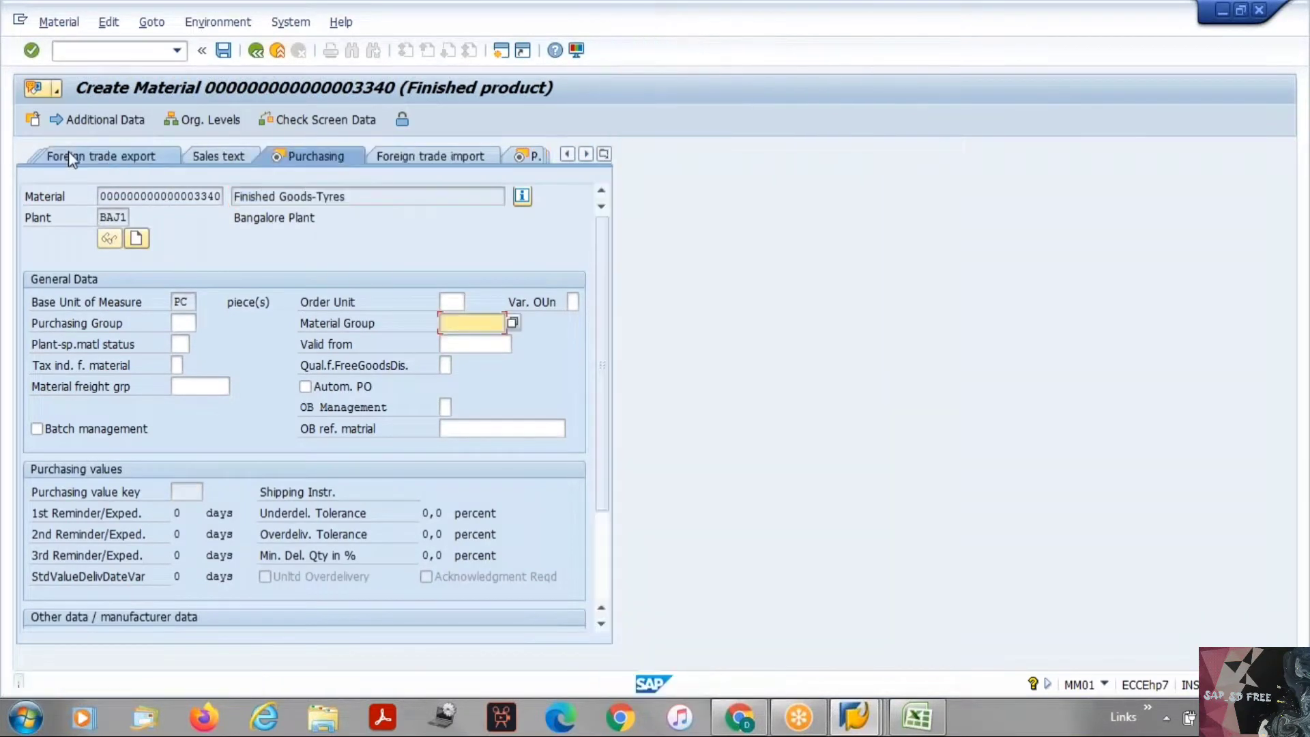
left_click(451, 323)
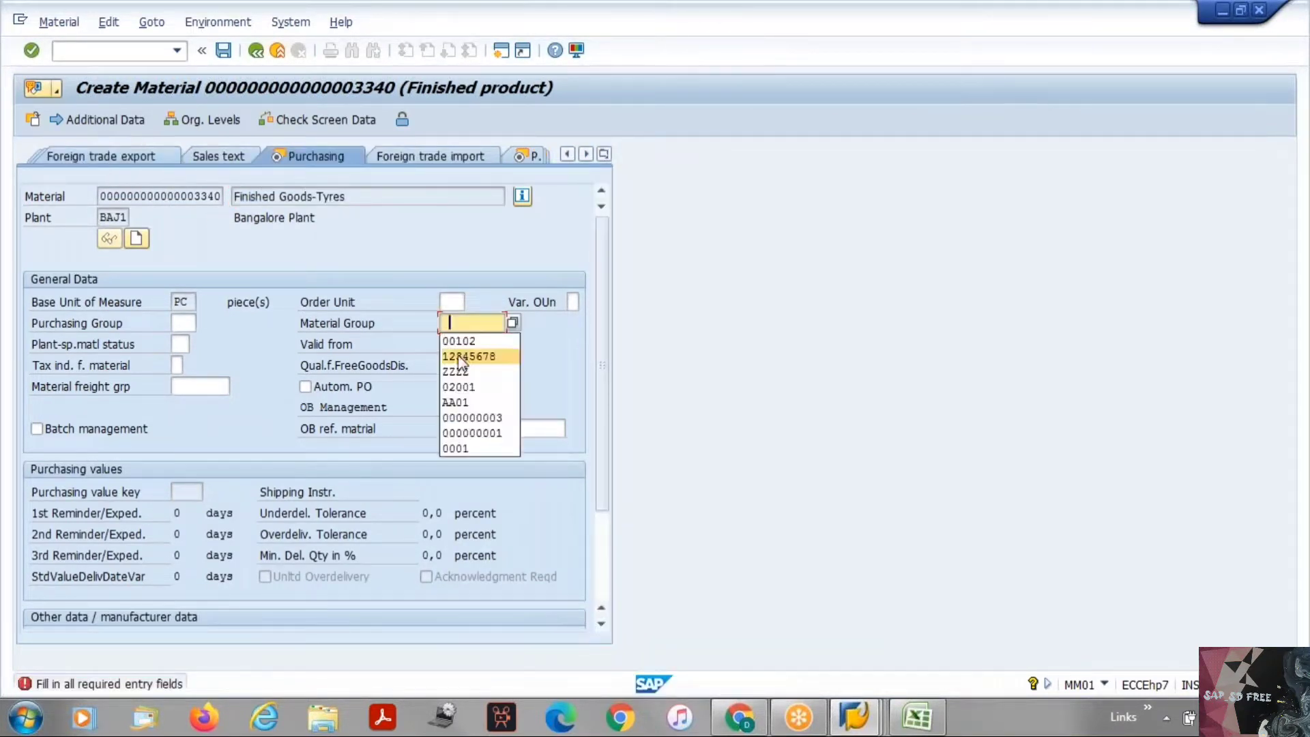
type("00102")
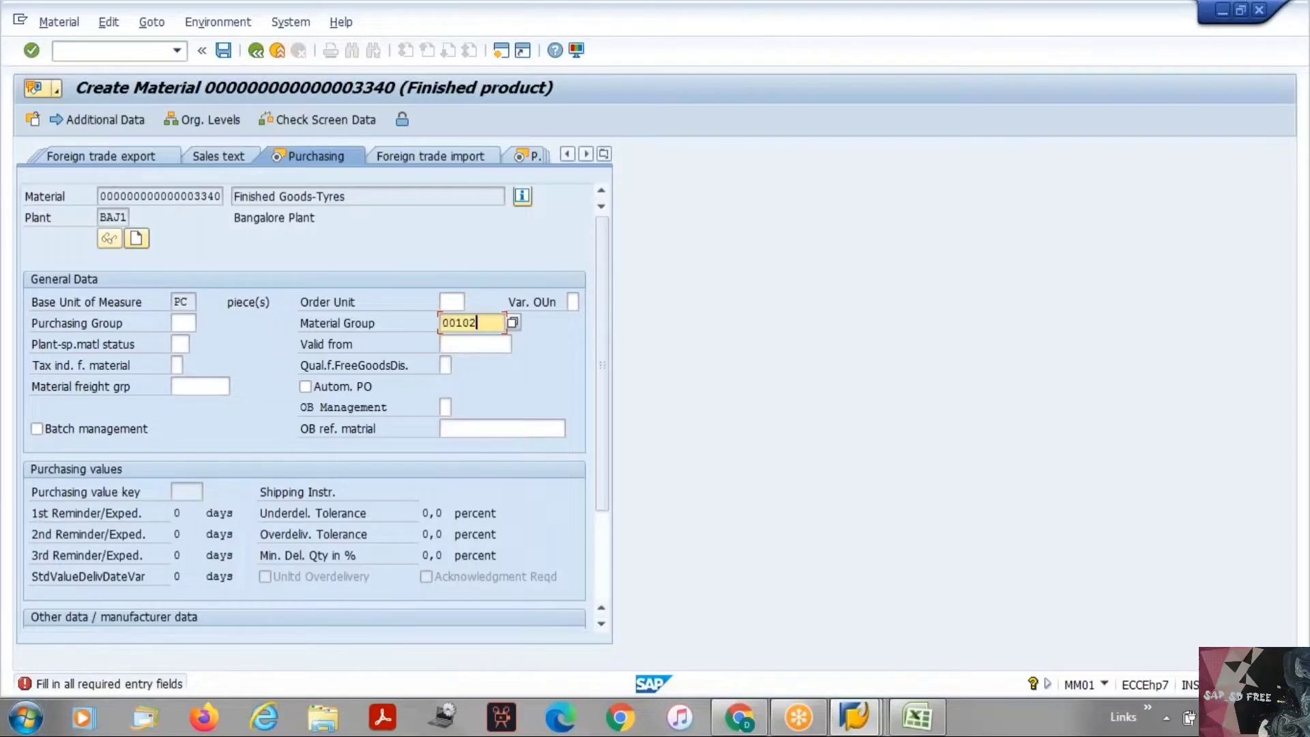
left_click(88, 156)
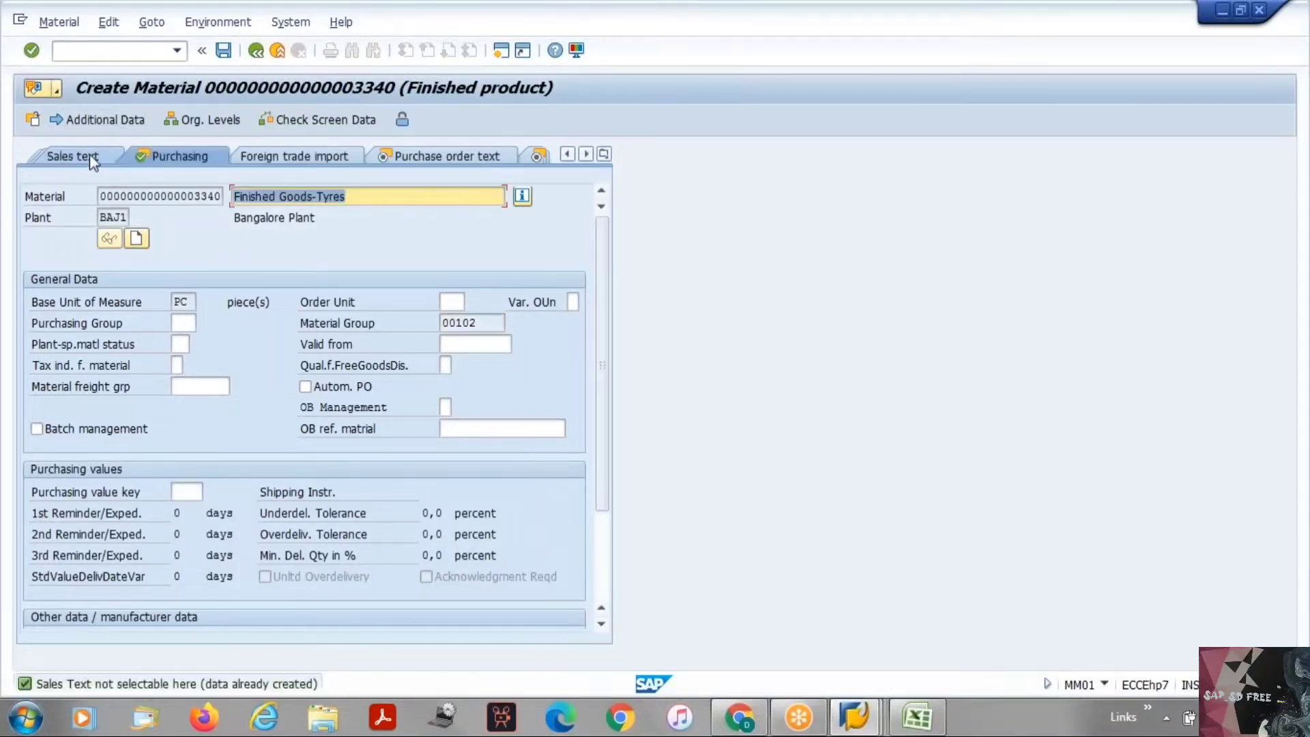
Step: Try to open the Sales text view of the material
left_click(90, 155)
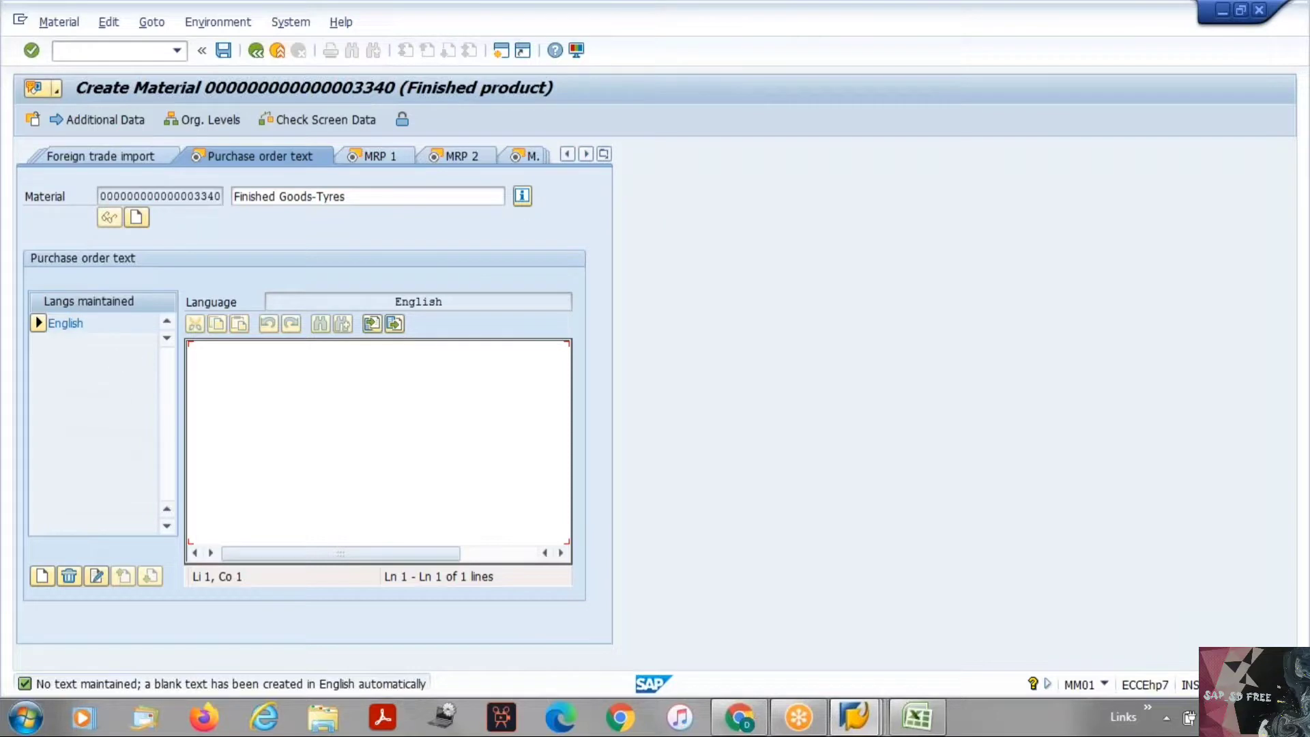
left_click(569, 155)
left_click(569, 156)
left_click(569, 155)
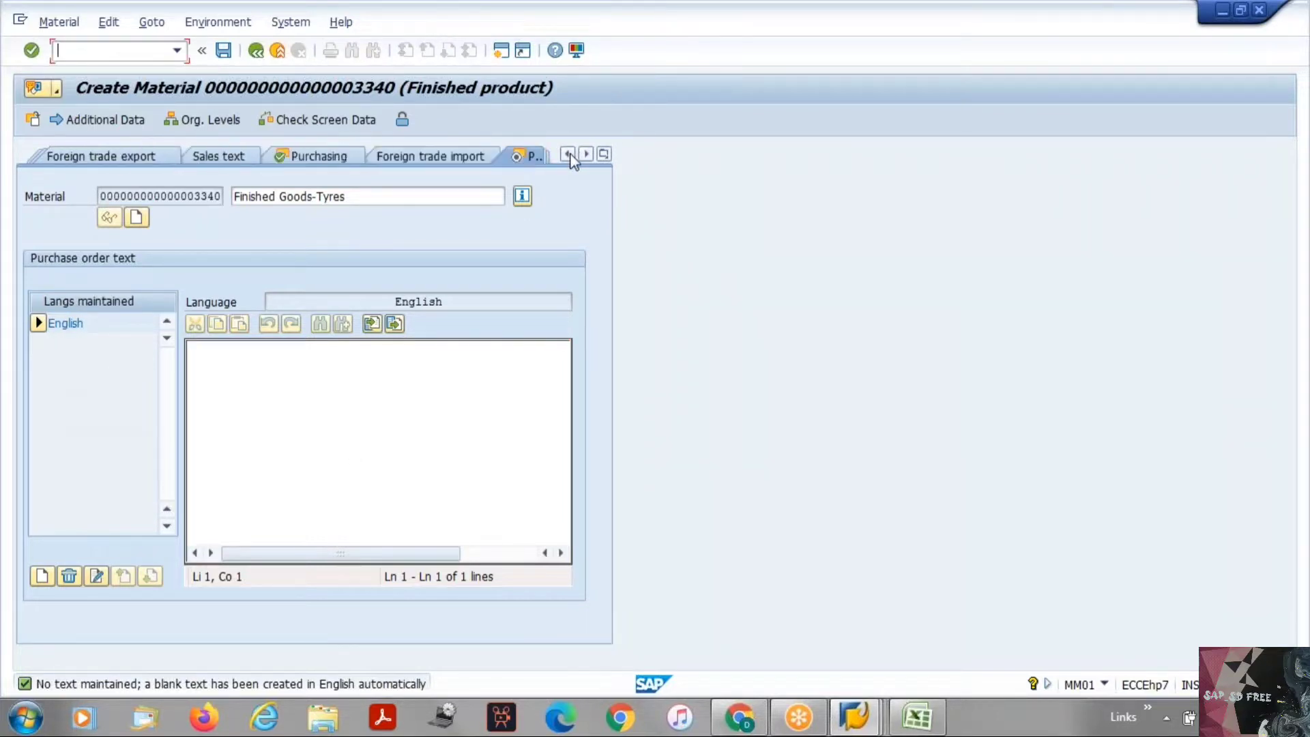
left_click(218, 156)
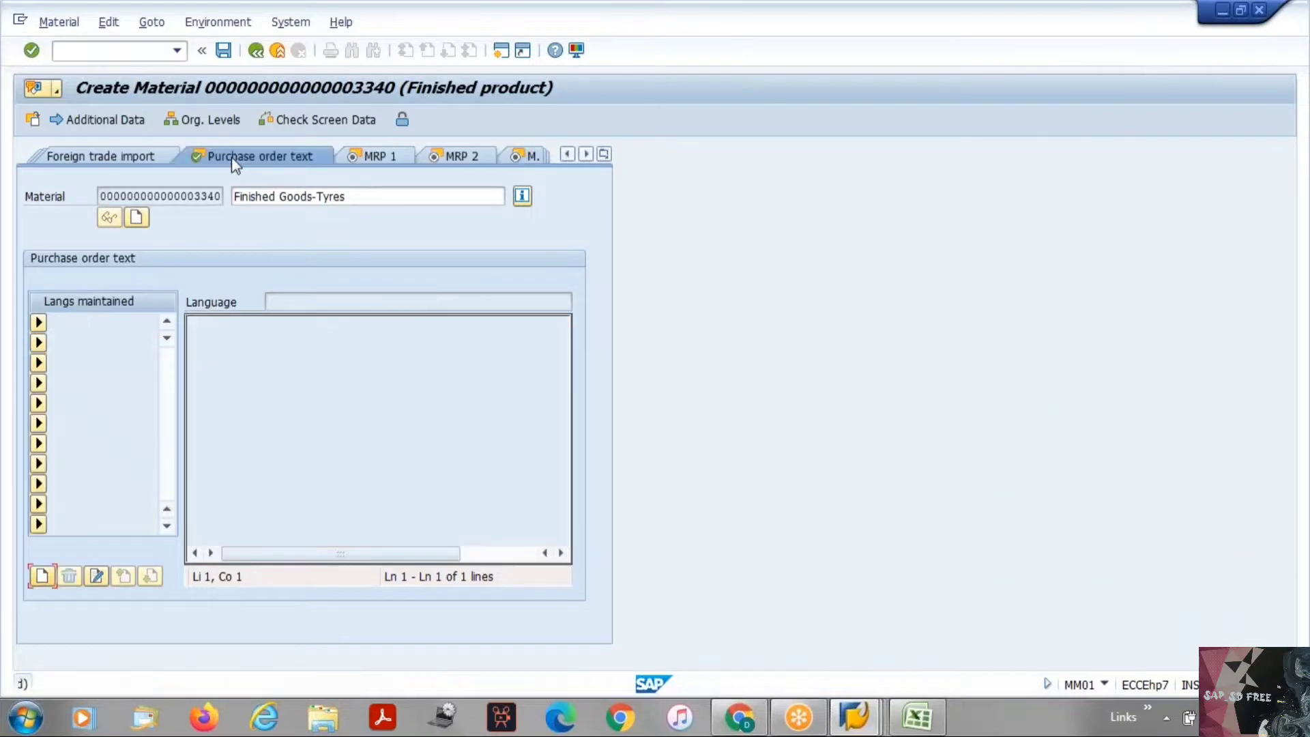
Step: Look over the material's views up to work scheduling, and inspect Foreign trade import and Purchase order text
left_click(584, 155)
left_click(585, 155)
left_click(584, 155)
left_click(567, 155)
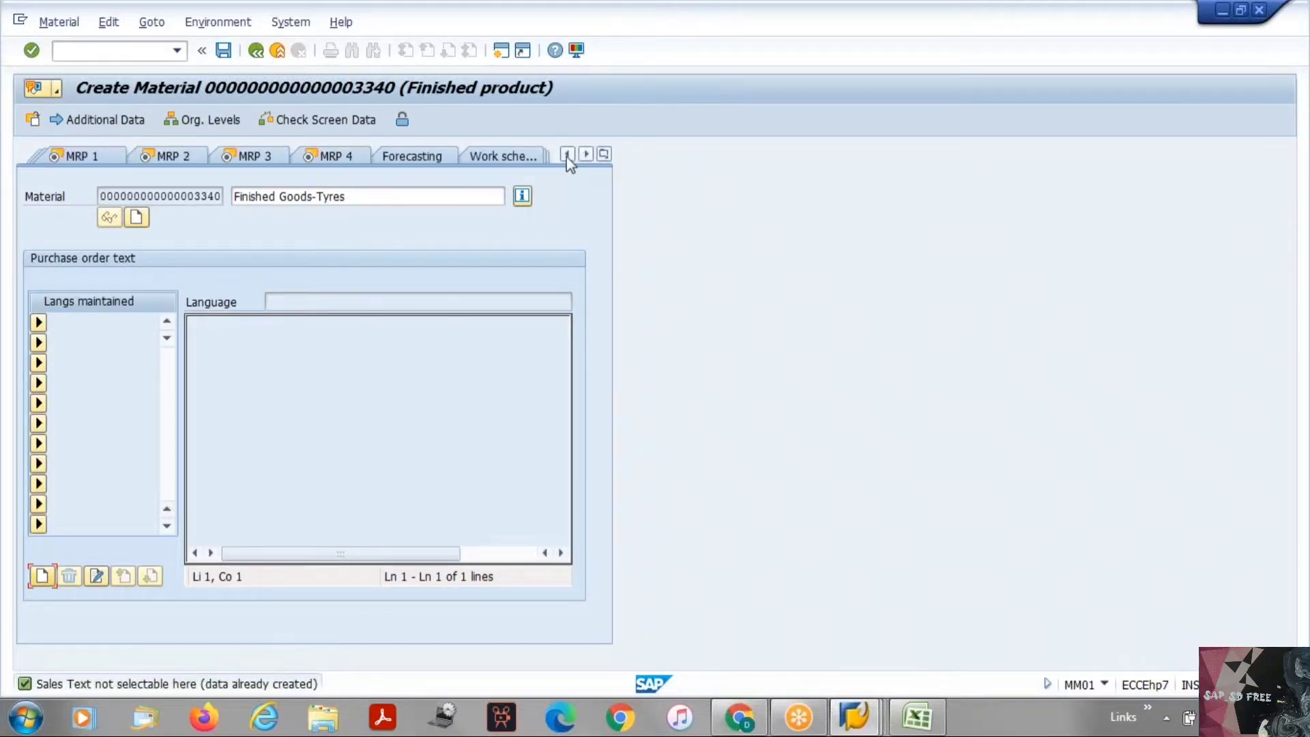
left_click(567, 155)
left_click(567, 155)
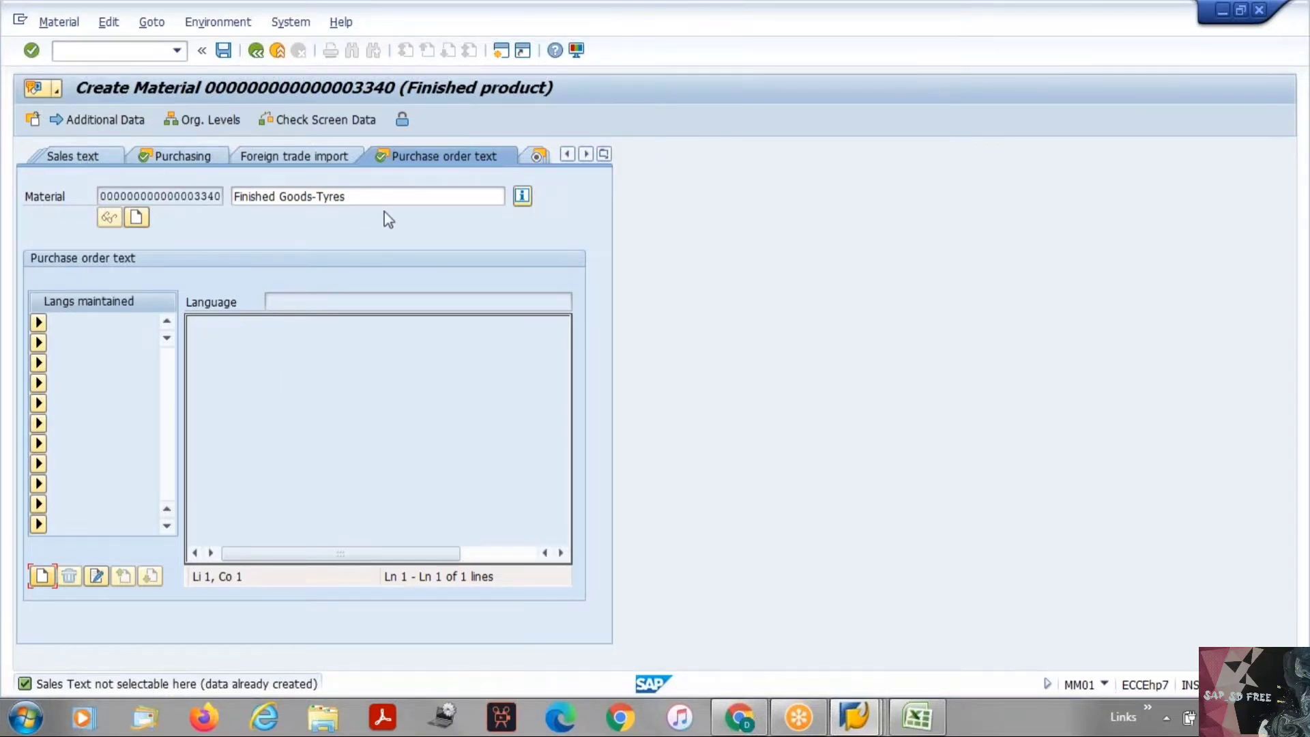
left_click(431, 162)
left_click(279, 156)
left_click(402, 158)
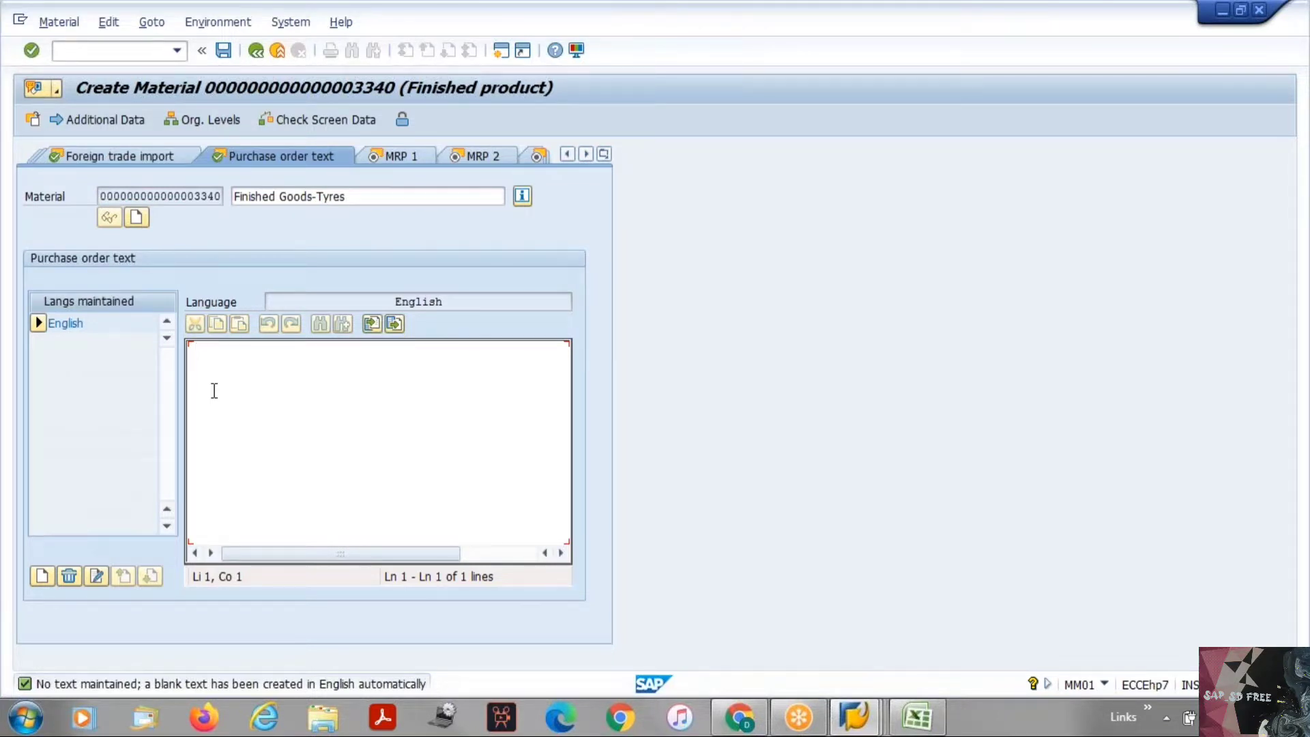
Step: Examine the Foreign trade import view and try to open the Foreign trade export view
left_click(149, 161)
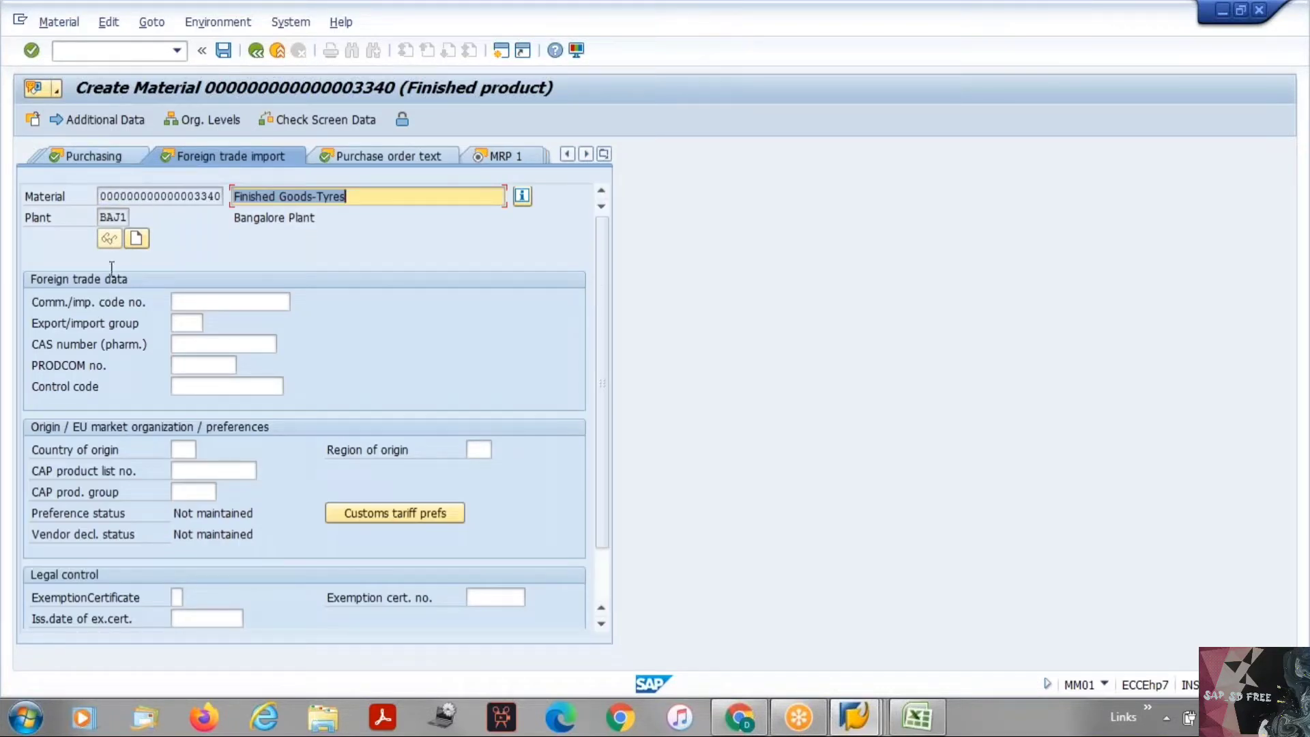
left_click(567, 154)
left_click(567, 154)
left_click(567, 154)
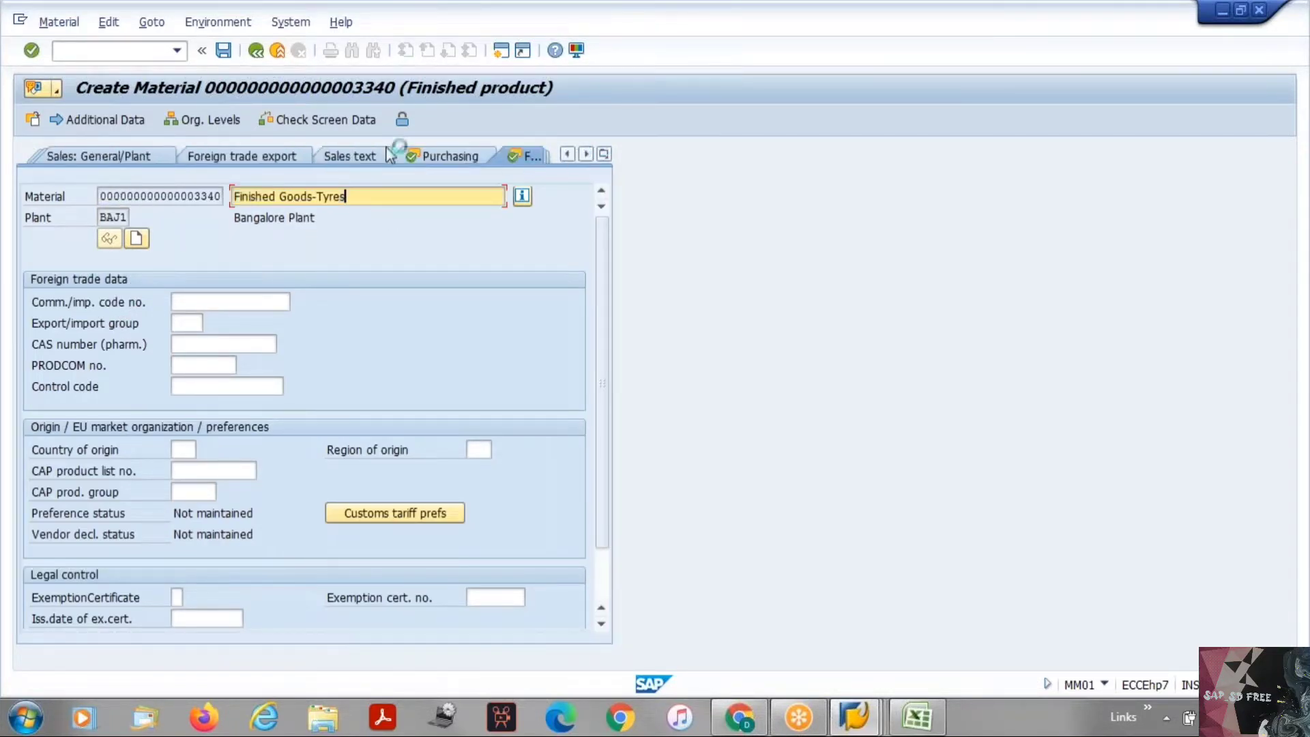
left_click(270, 150)
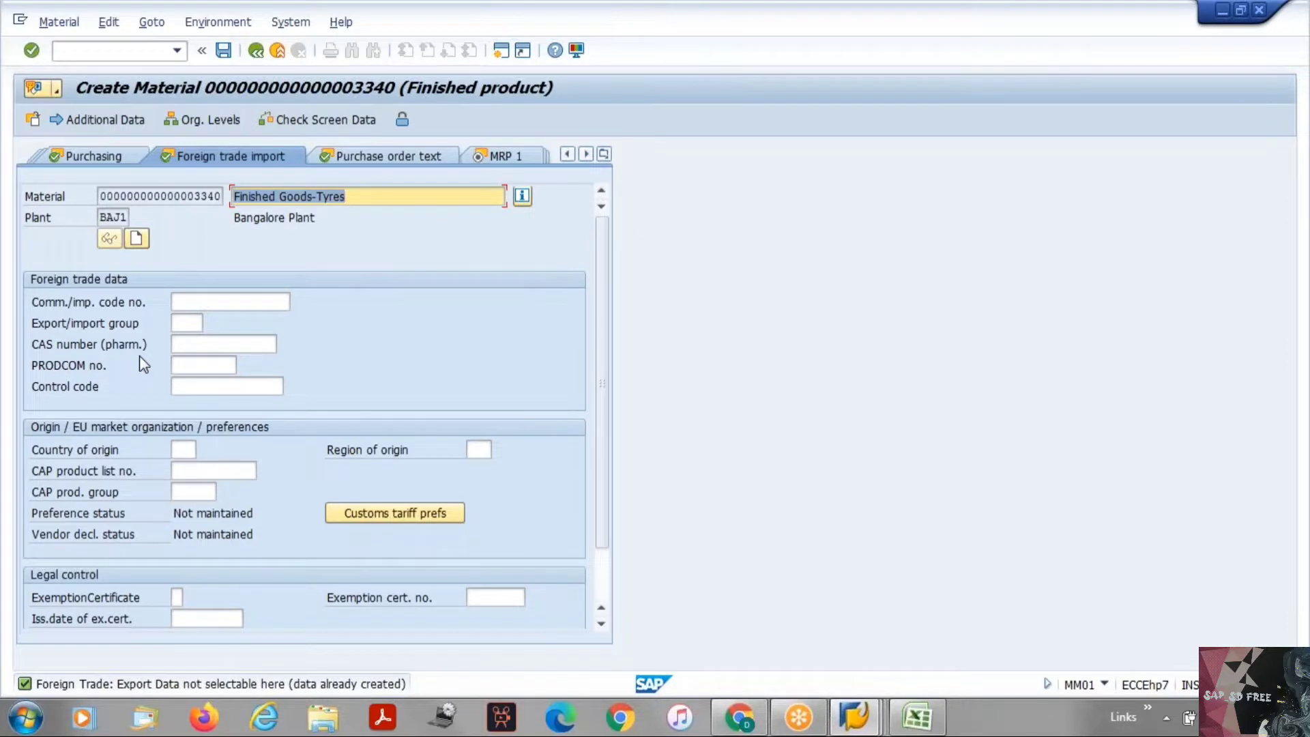
Step: Look through the Foreign trade import view and examine the order unit field in the Purchasing view
scroll(418, 453, "down", 1)
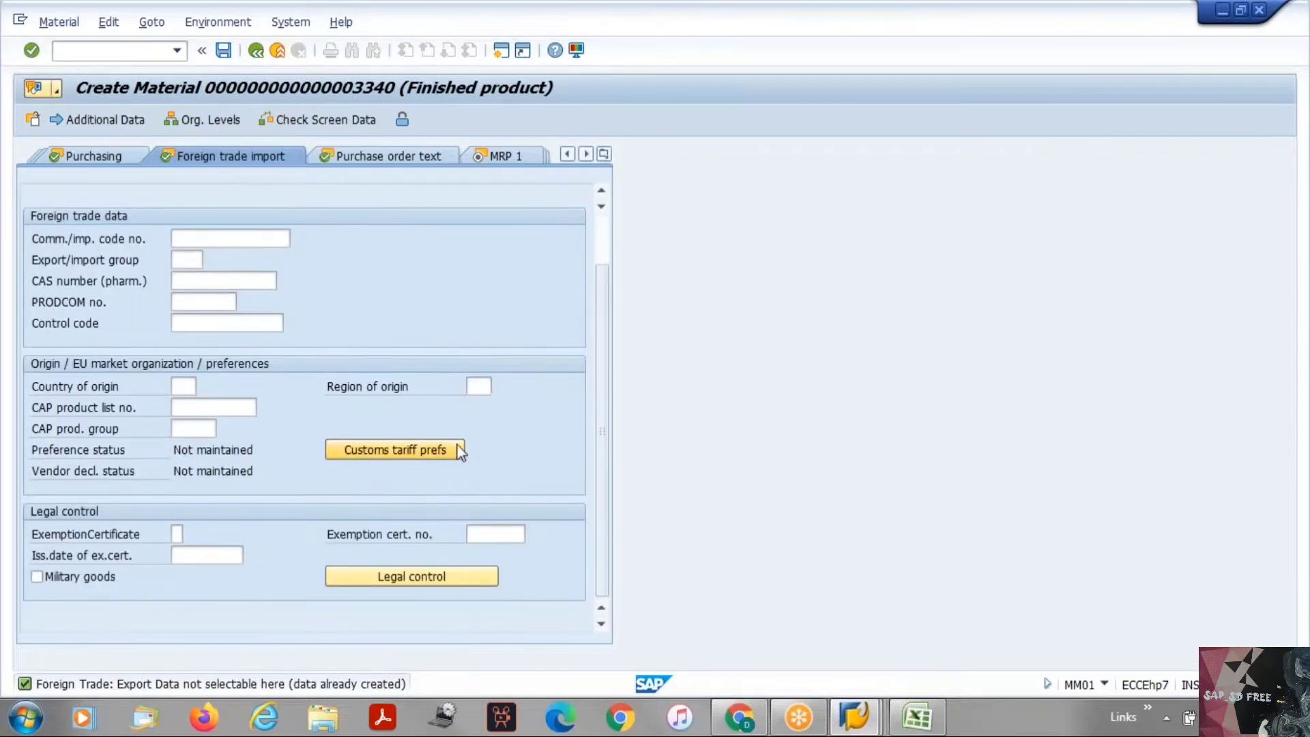
scroll(460, 447, "up", 1)
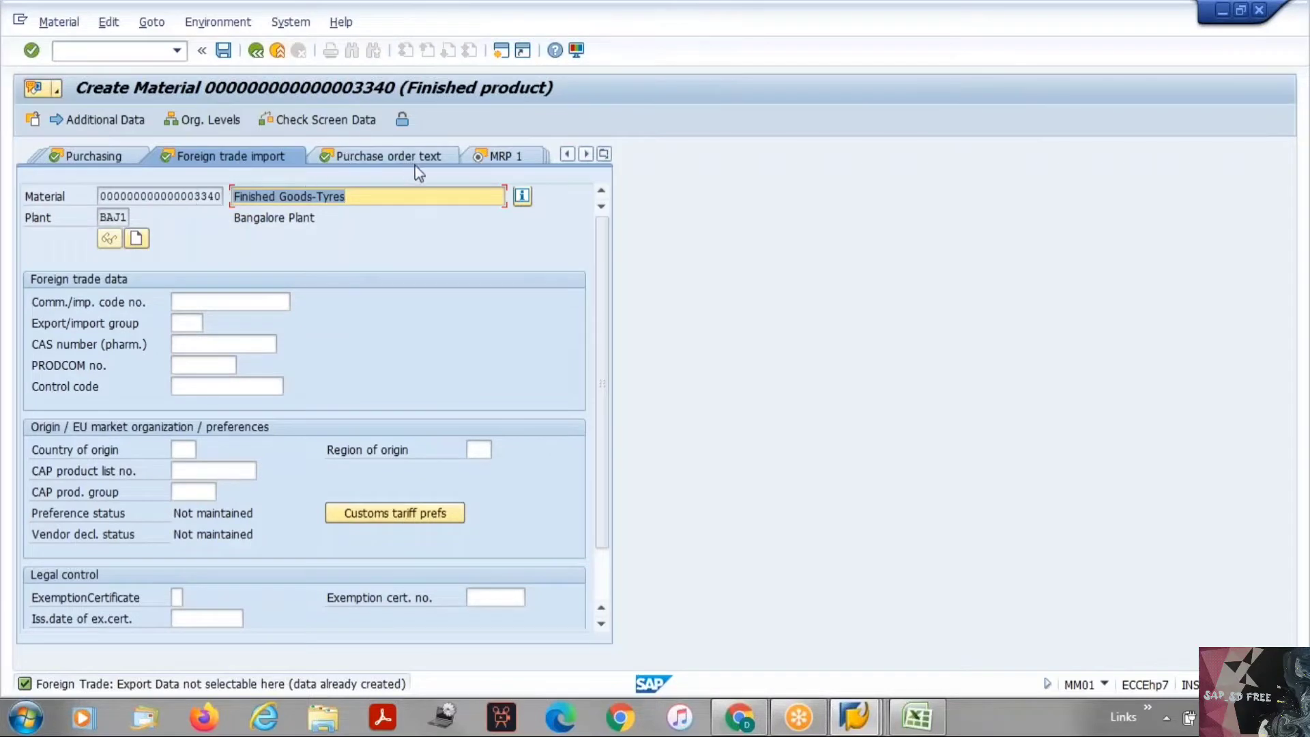
left_click(80, 157)
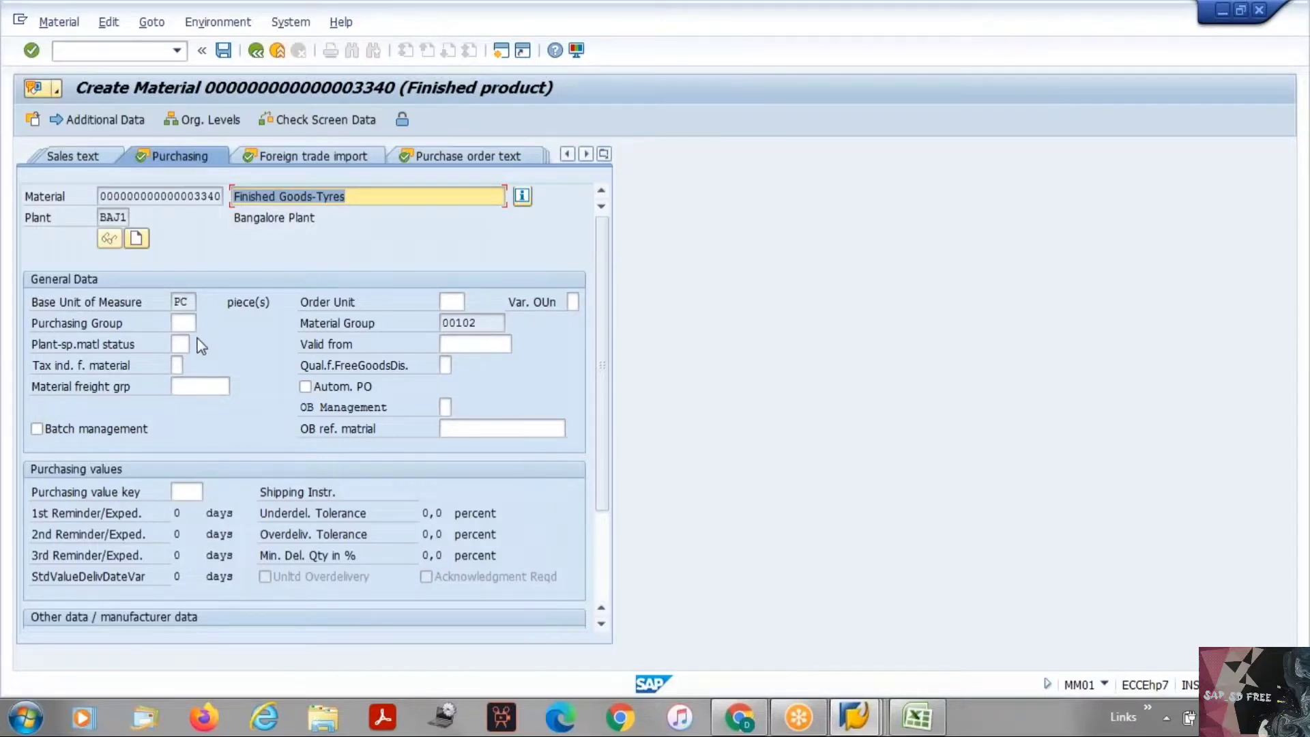
left_click(453, 302)
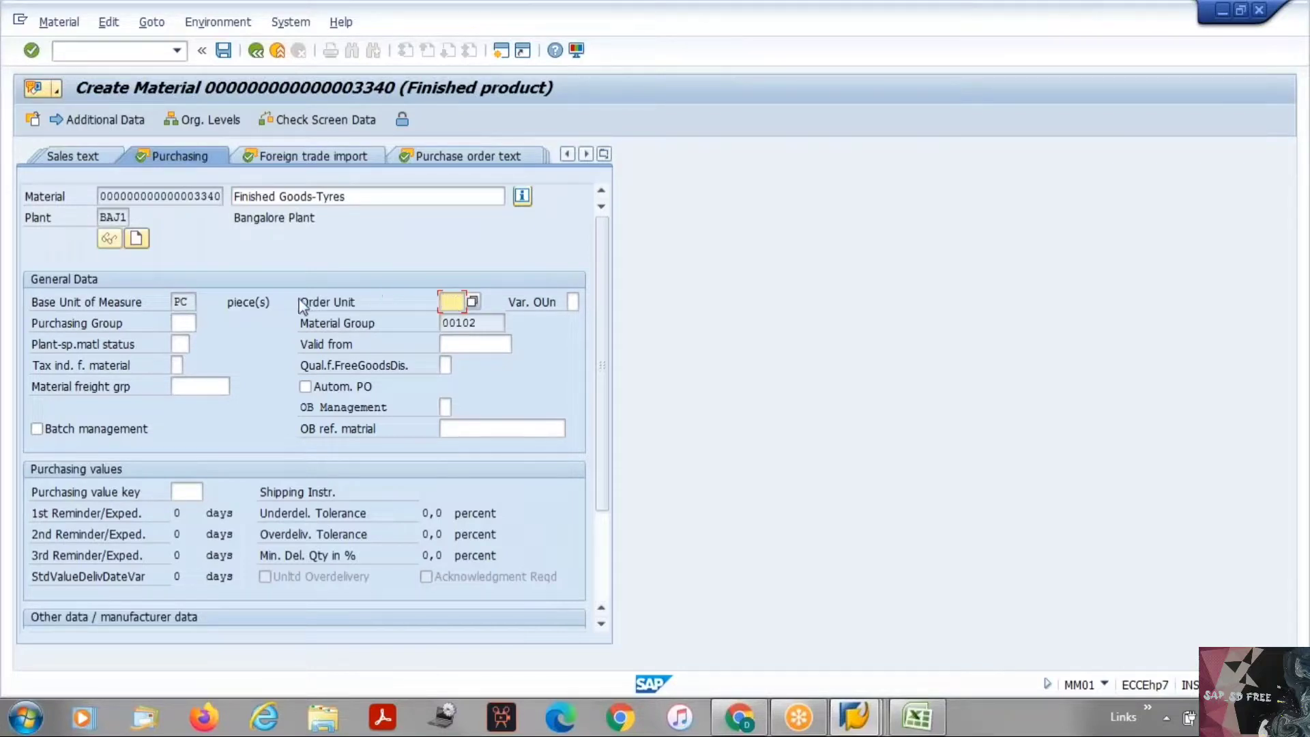
left_click_drag(312, 296, 356, 304)
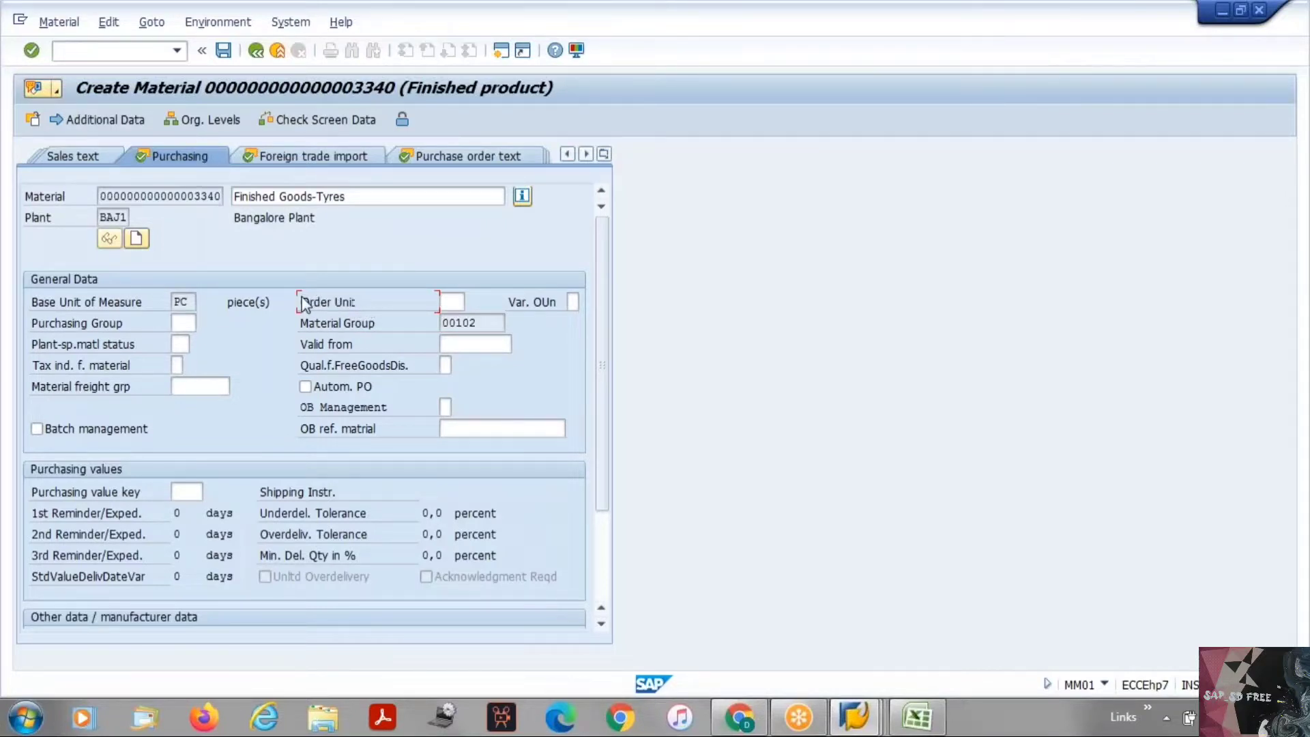
left_click_drag(301, 297, 334, 301)
left_click_drag(302, 303, 379, 307)
Step: Assign plant-specific material status 99 (Obsolete) in the Purchasing view and clear the entry again
left_click_drag(34, 351, 136, 354)
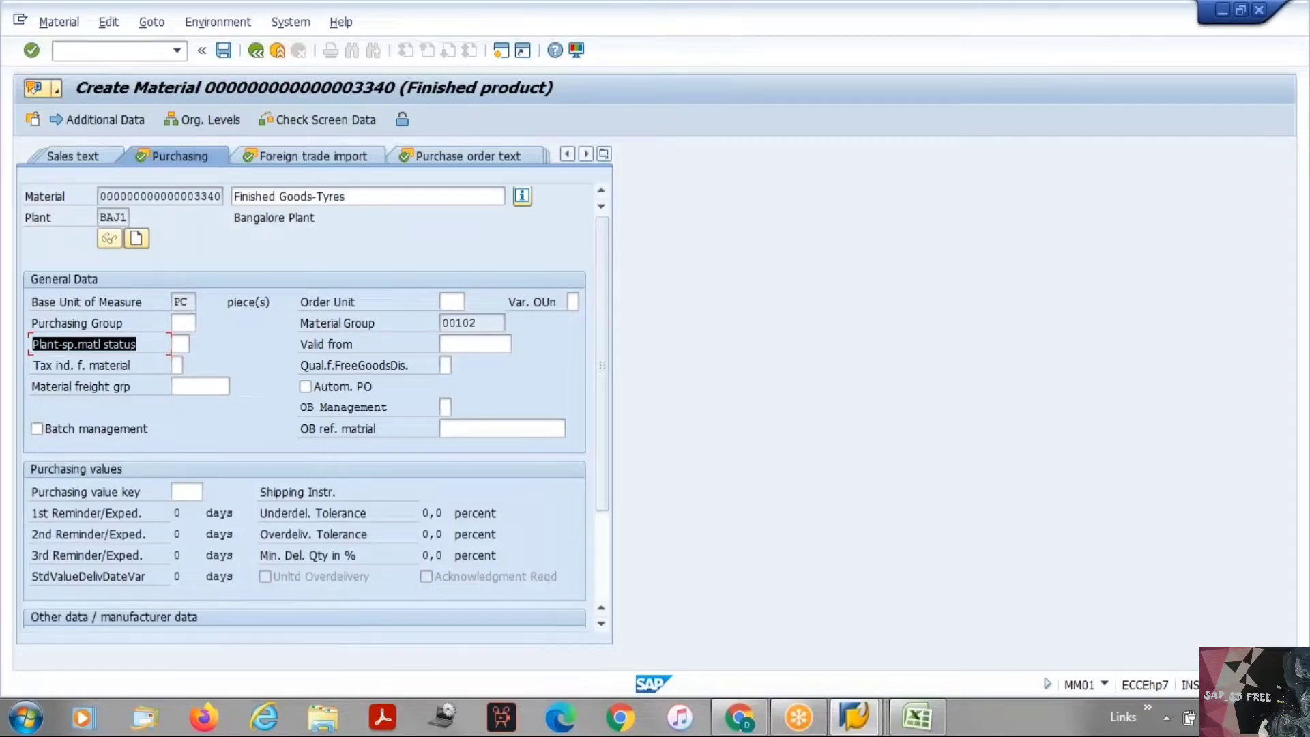
left_click(181, 344)
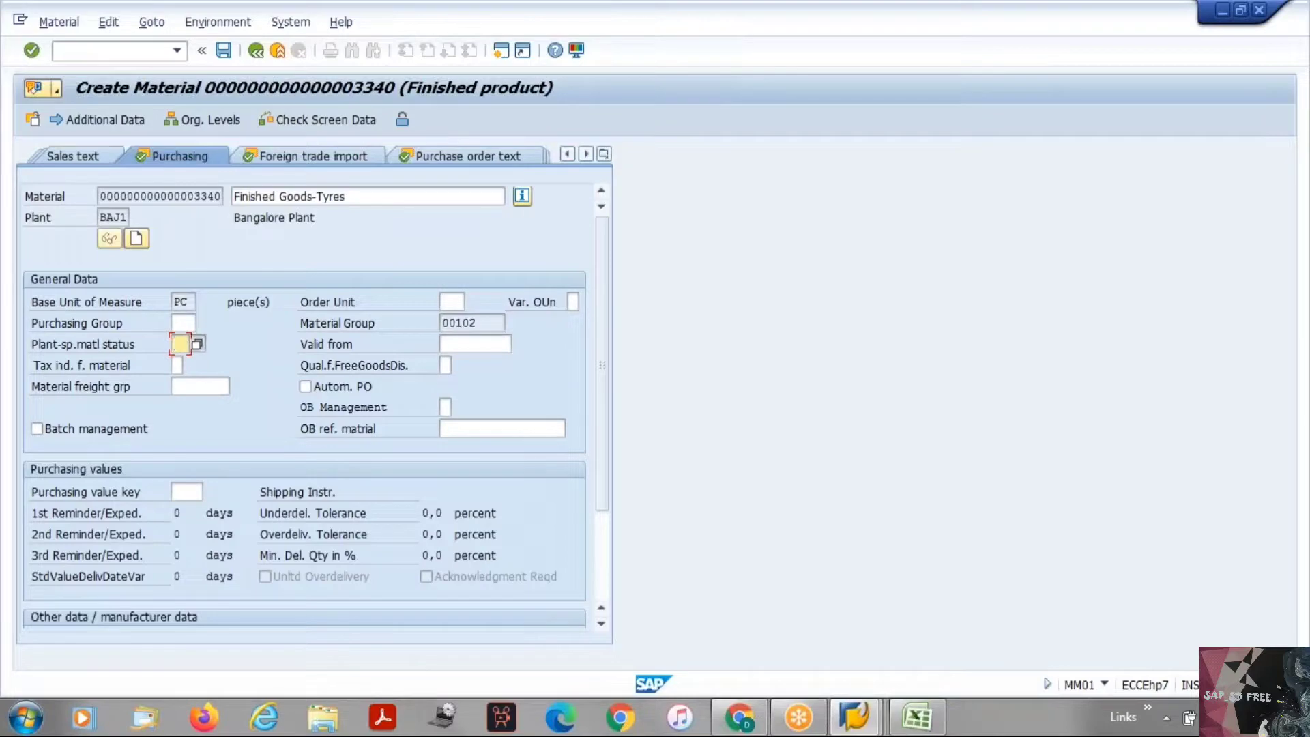
left_click(196, 344)
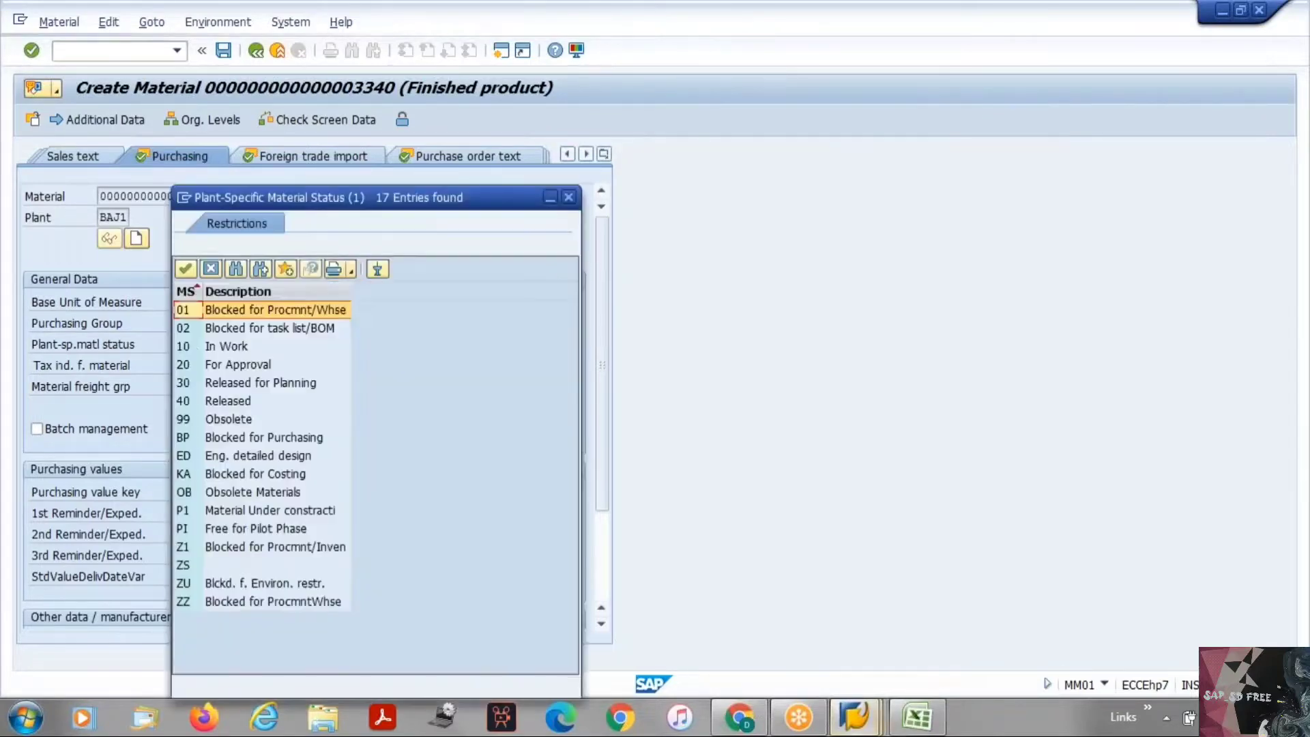
left_click_drag(403, 188, 595, 169)
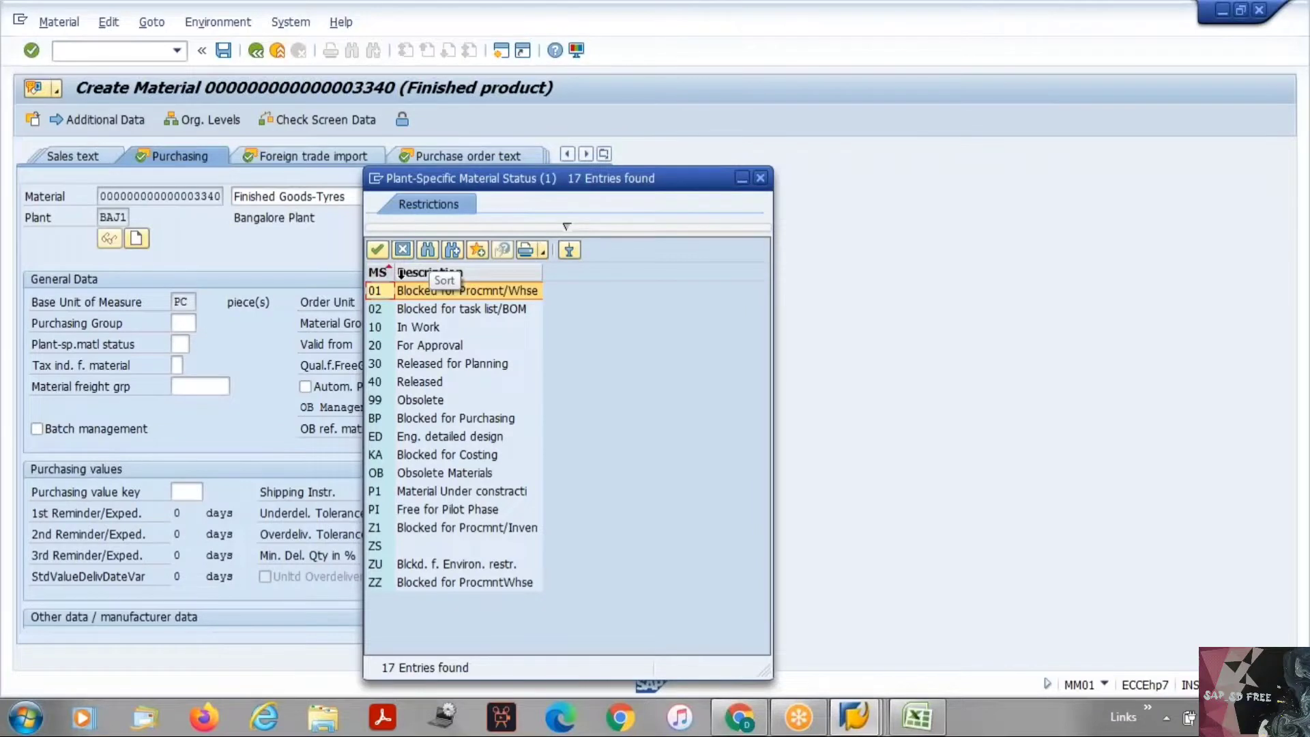
double_click(403, 400)
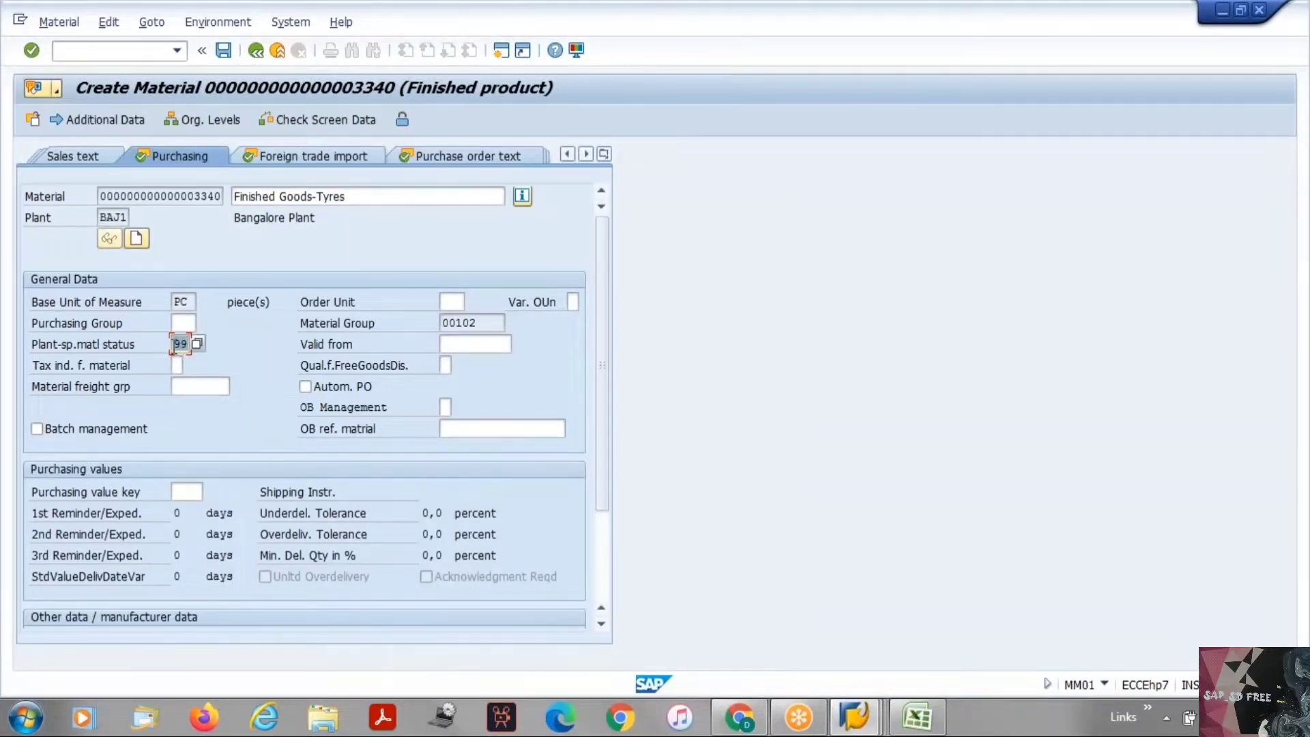
left_click_drag(174, 346, 191, 345)
left_click(188, 345)
key("BackSpace")
Step: Examine the automatic purchase order option in the Purchasing view's general data
left_click(317, 389)
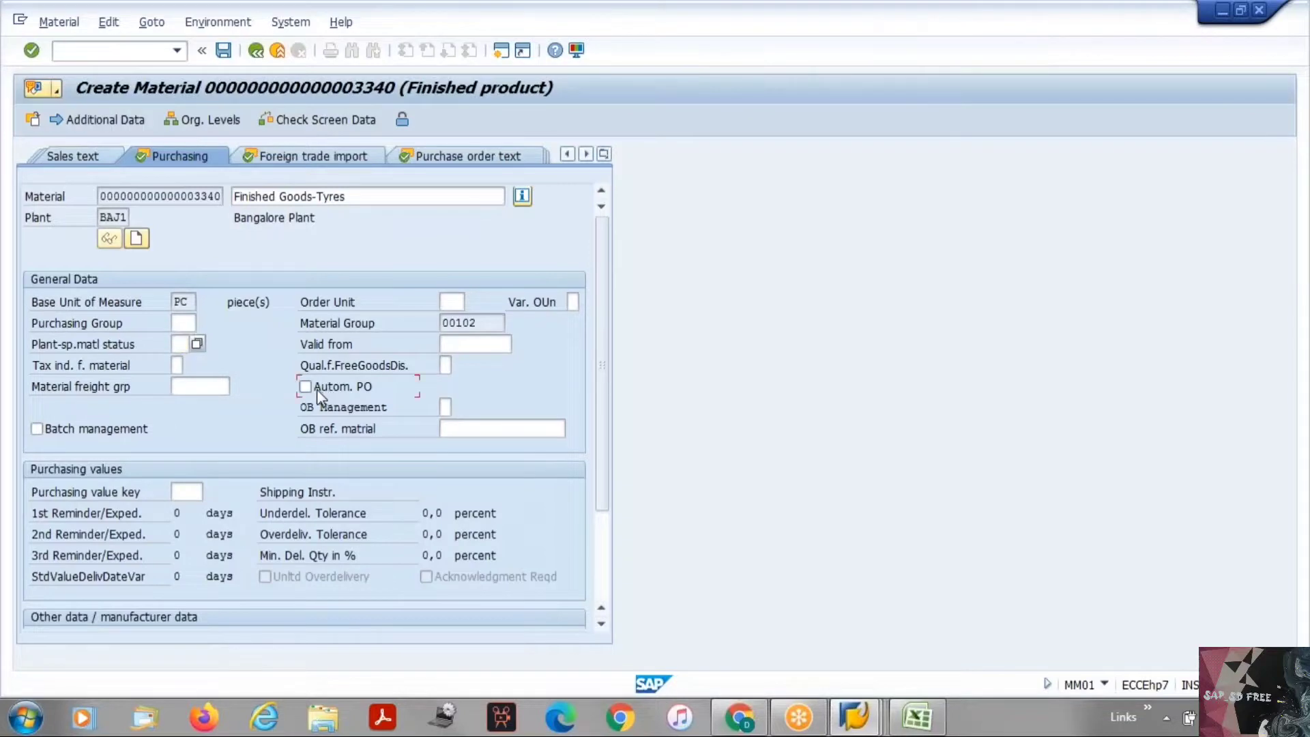
left_click(352, 387)
left_click(325, 388)
Step: Examine the GR processing time and Post to insp. stock settings in the Purchasing view's other data section
scroll(302, 475, "down", 1)
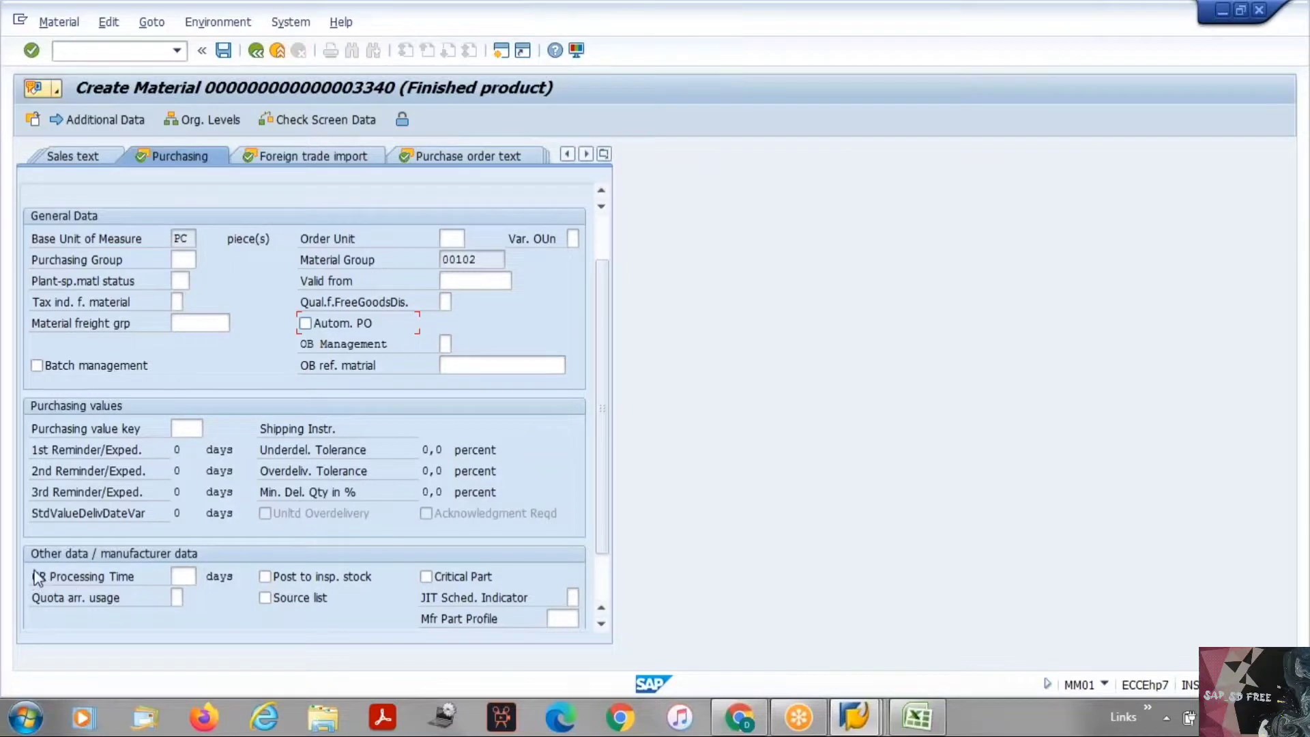
left_click_drag(35, 577, 137, 573)
left_click(149, 572)
left_click(178, 575)
left_click(307, 582)
left_click(306, 582)
left_click(308, 582)
scroll(588, 572, "down", 1)
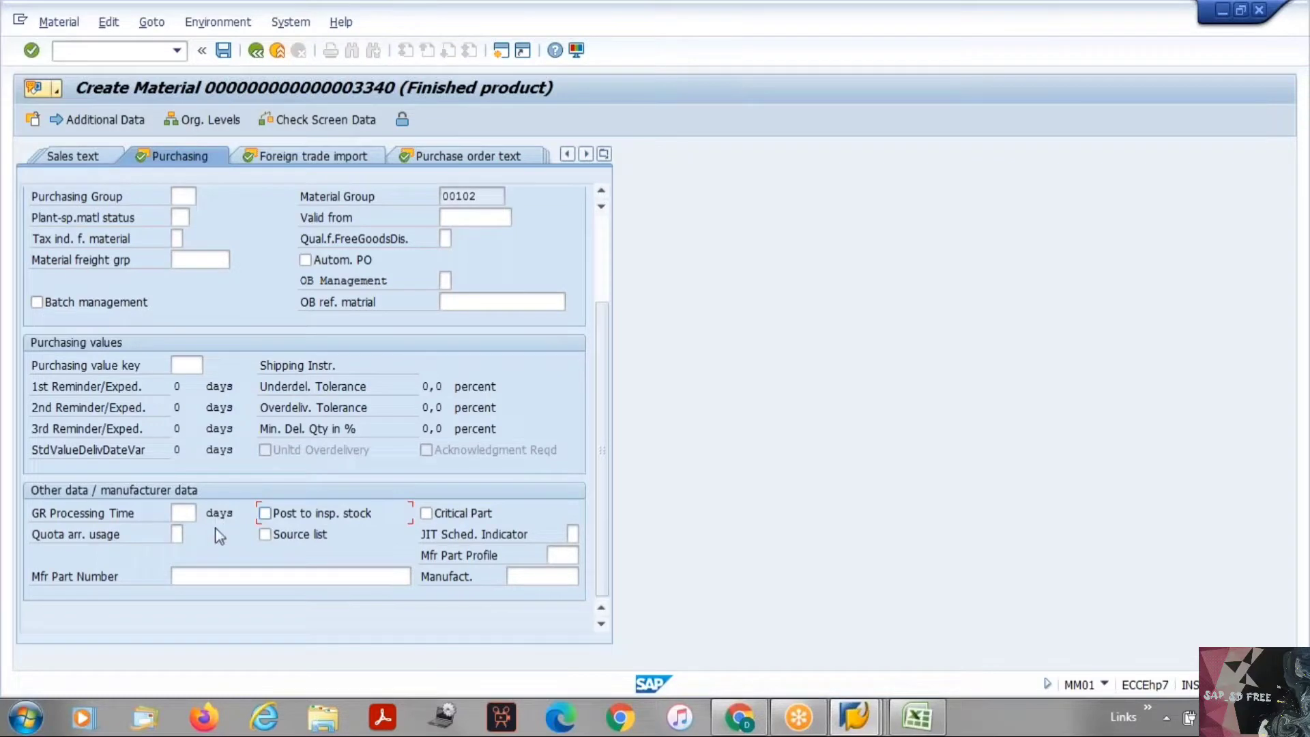
left_click(192, 512)
left_click_drag(32, 513, 171, 522)
left_click_drag(33, 513, 149, 515)
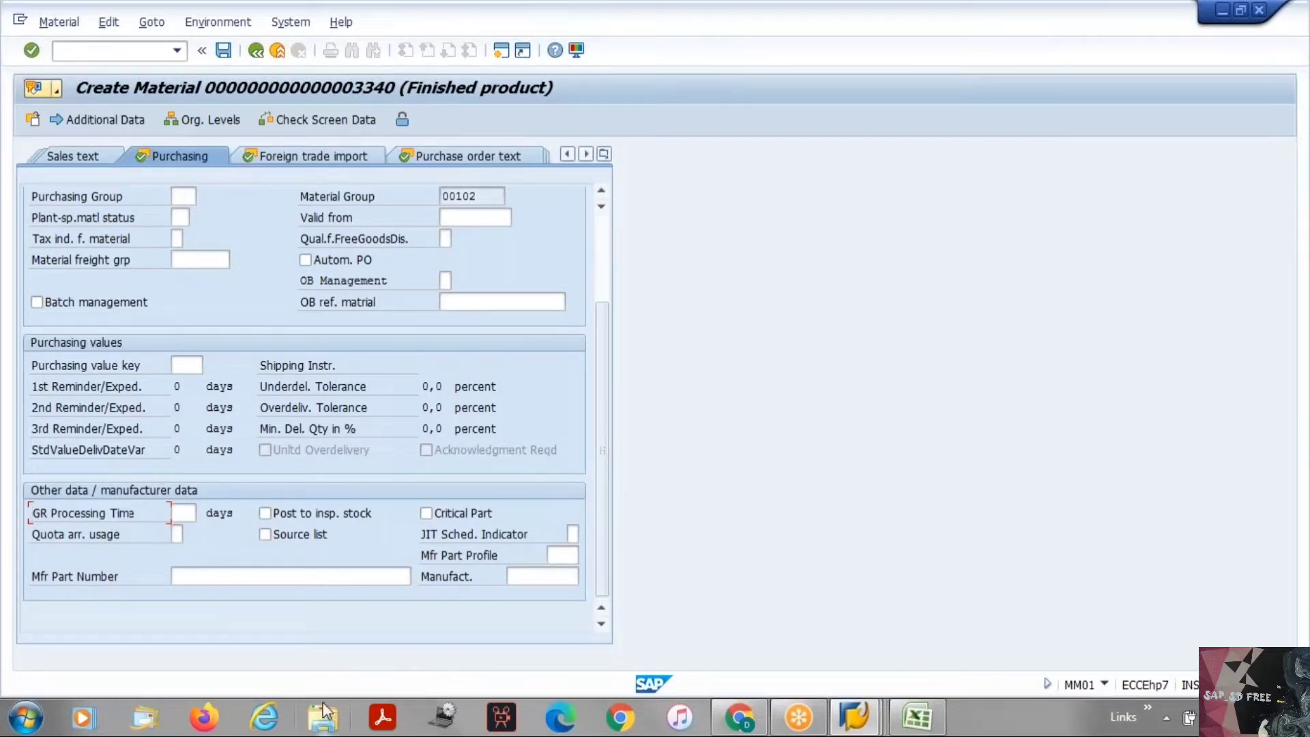
Step: Open the material's MRP 1 view and inspect the MRP group field
left_click(586, 154)
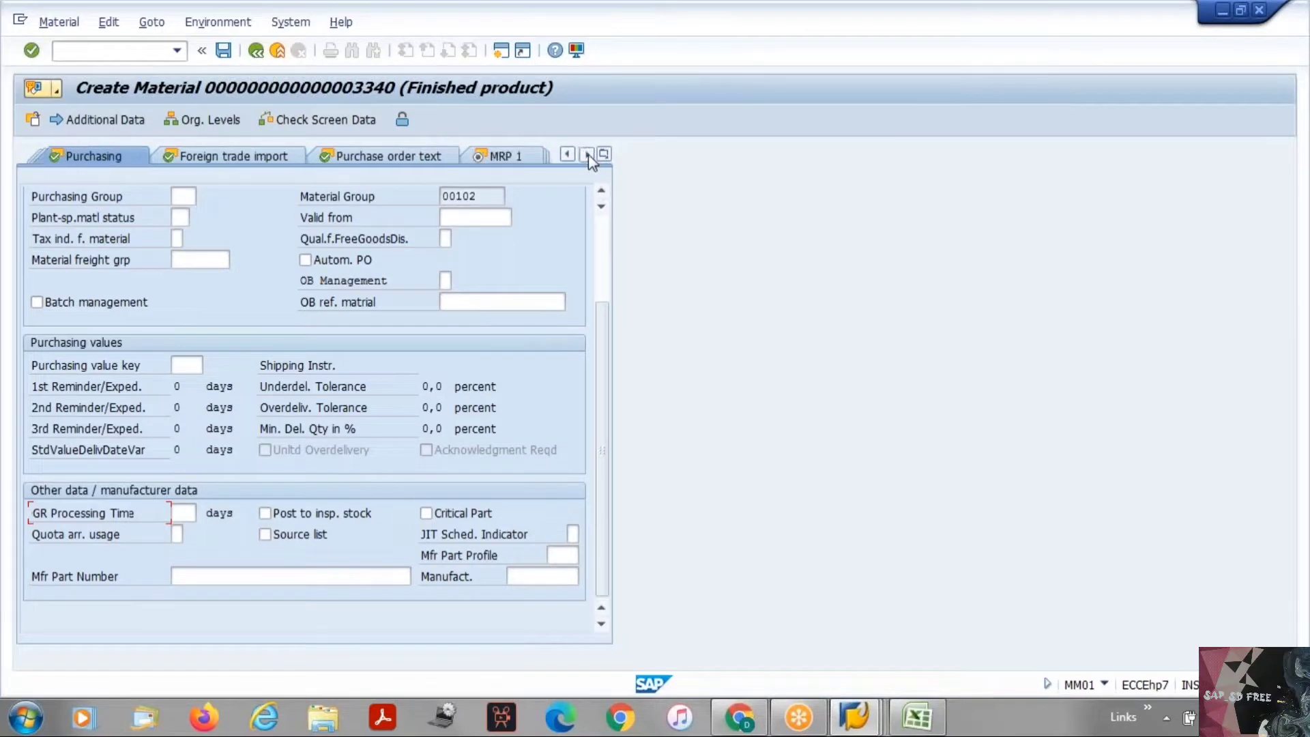
left_click(587, 154)
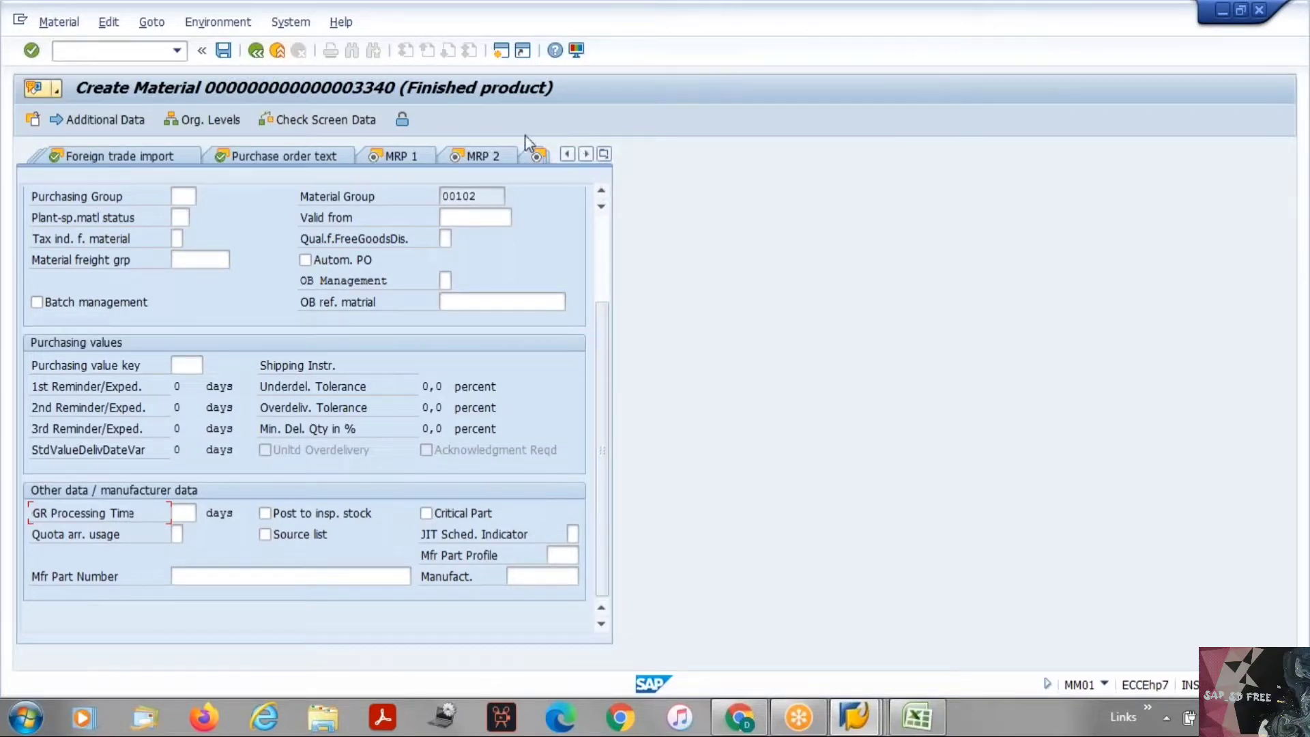
left_click(397, 160)
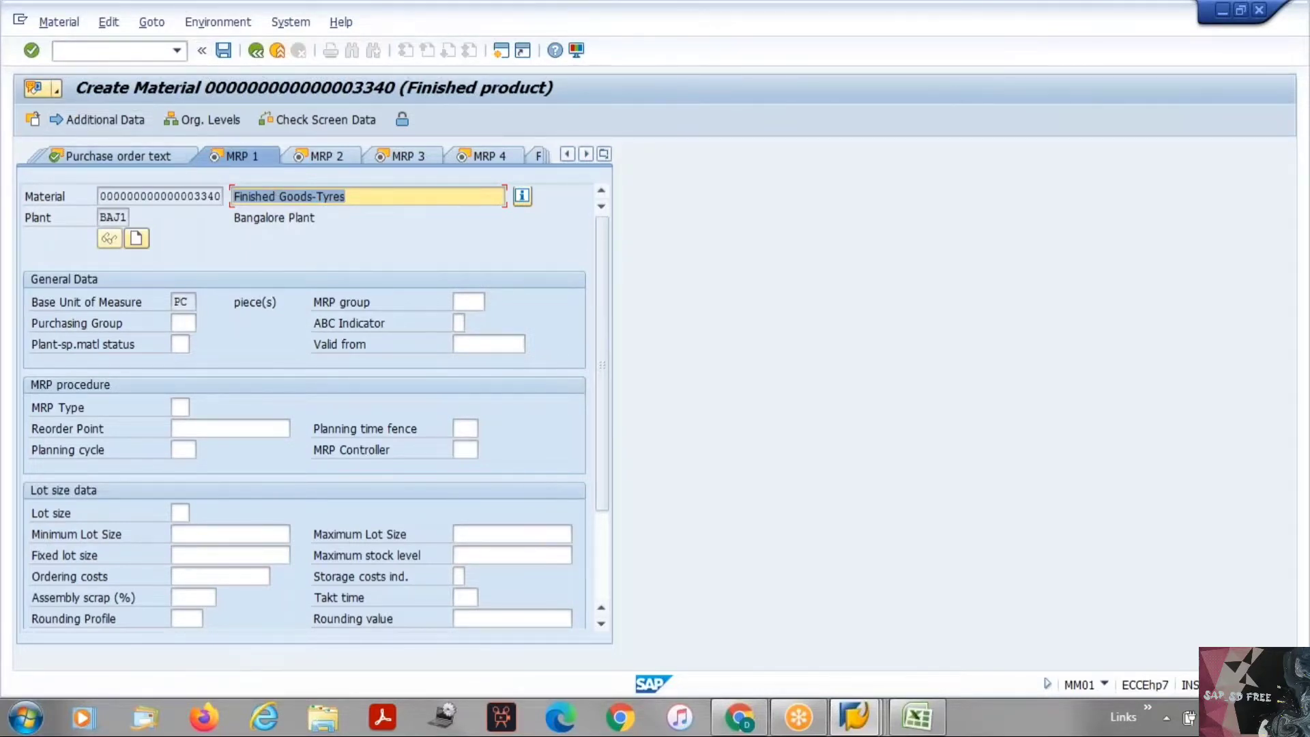
left_click(317, 300)
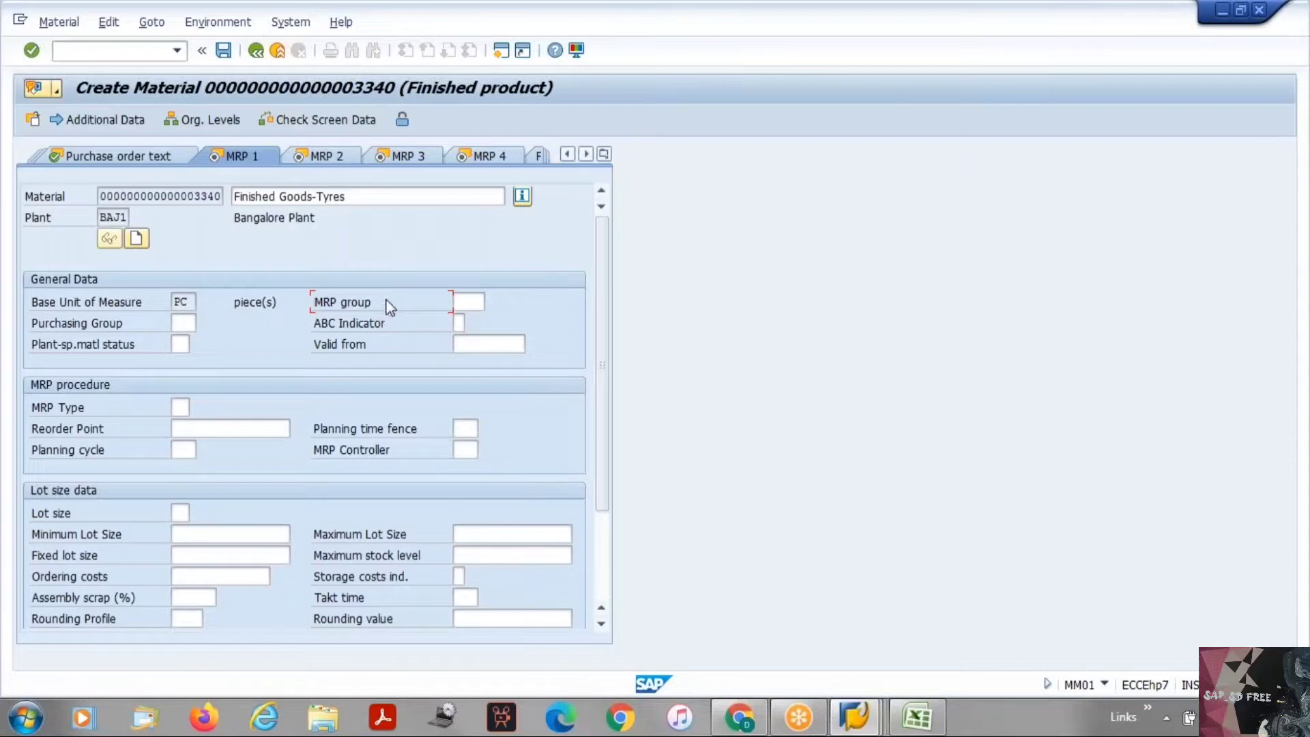
left_click(462, 302)
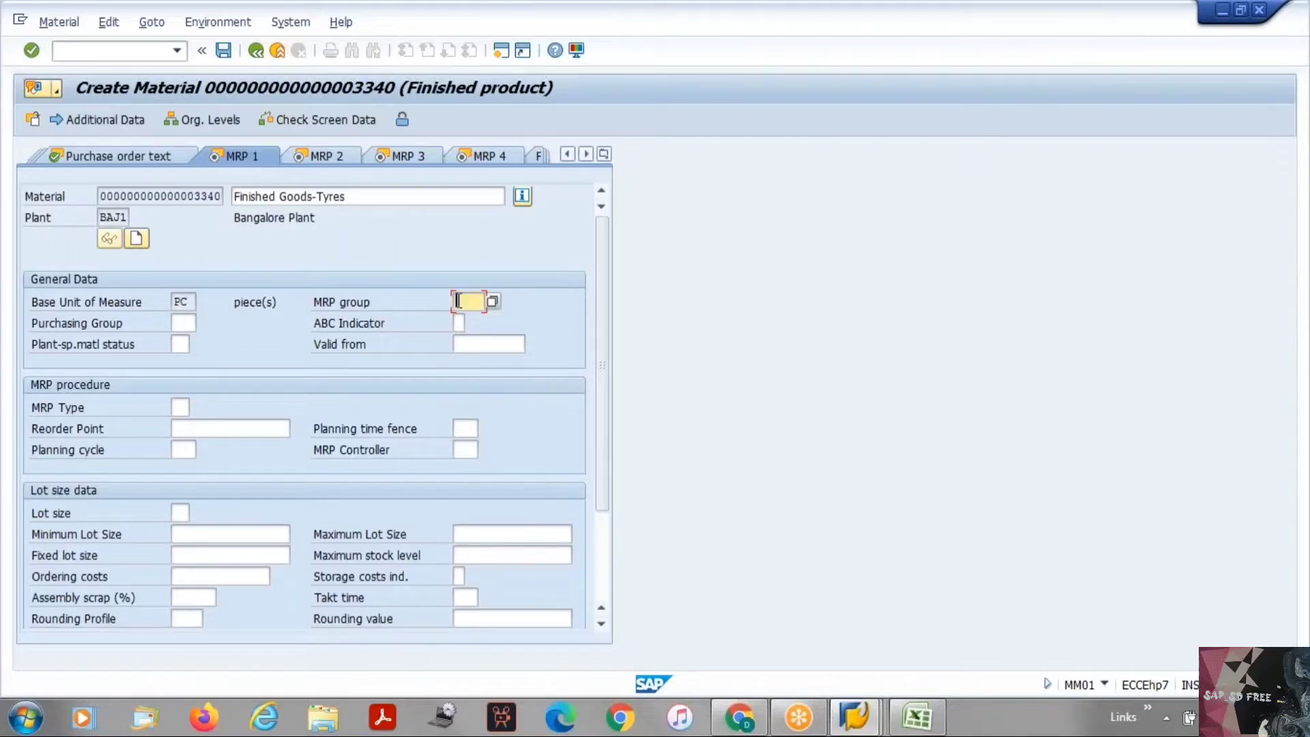
left_click(852, 725)
left_click(993, 657)
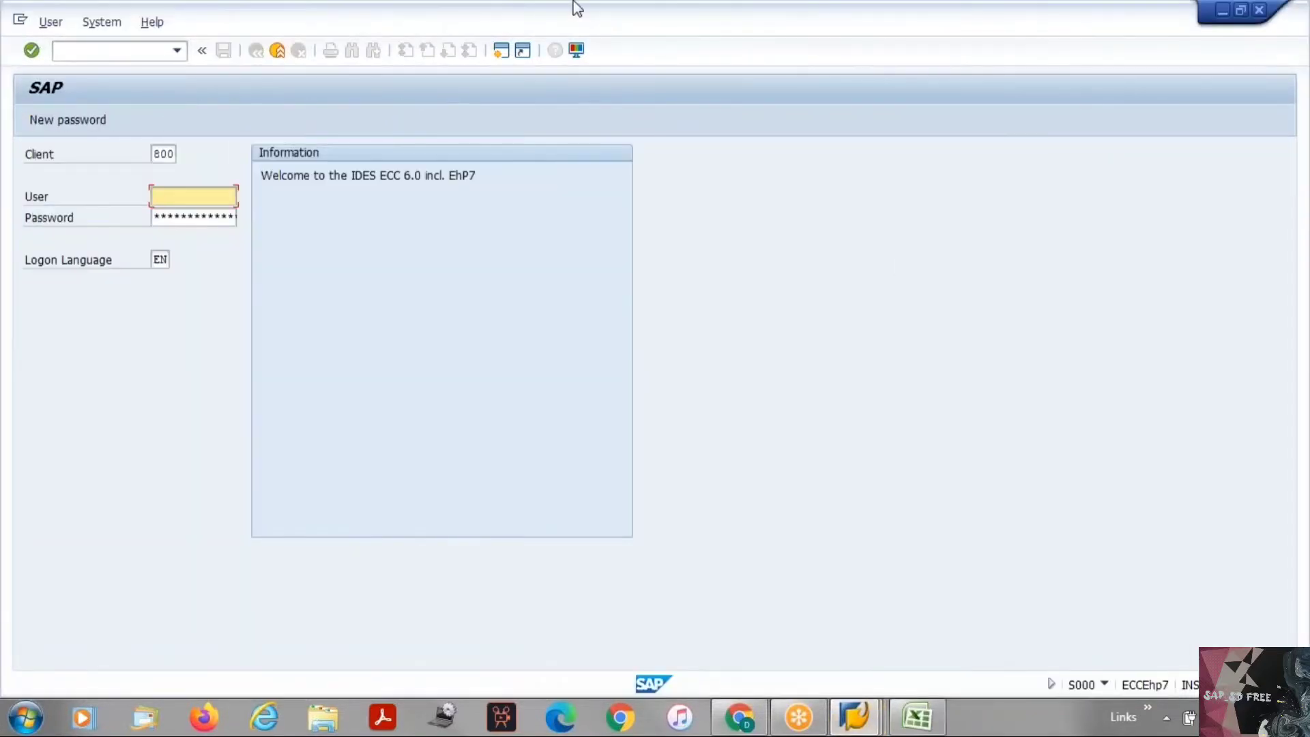
left_click(278, 50)
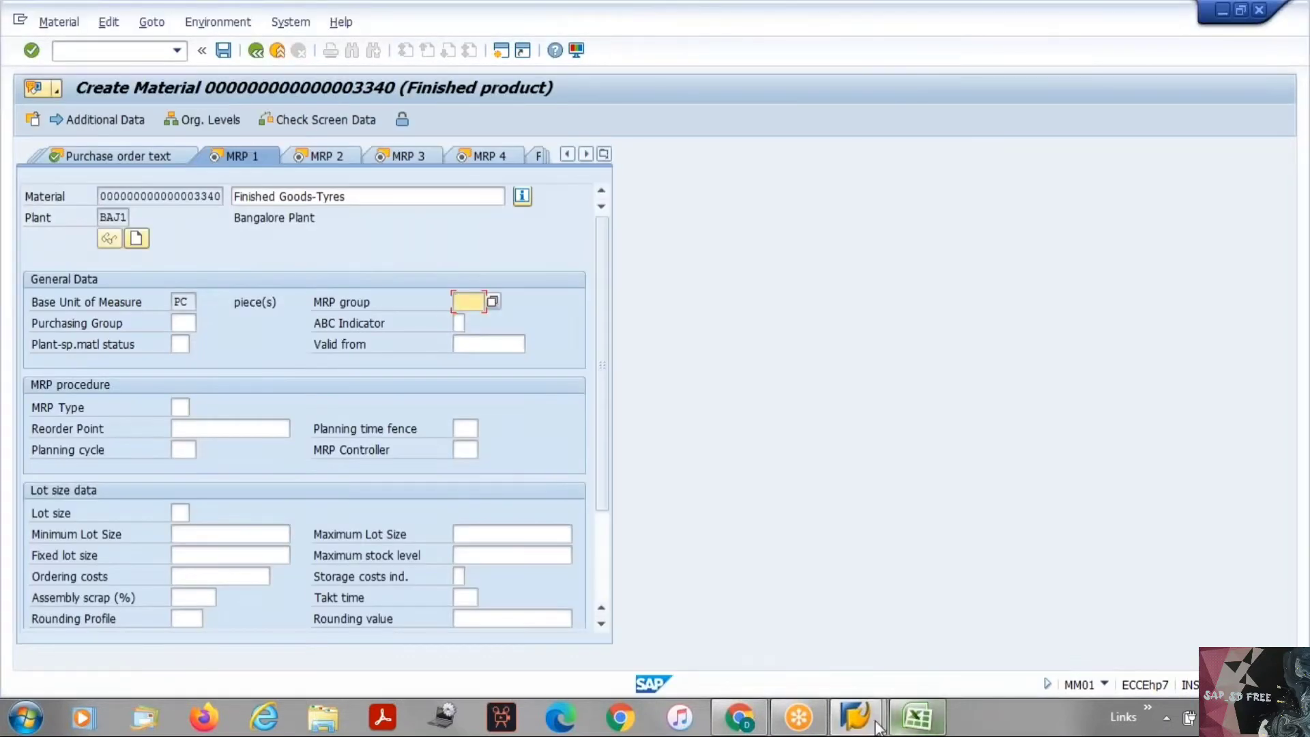
left_click(855, 716)
left_click(917, 660)
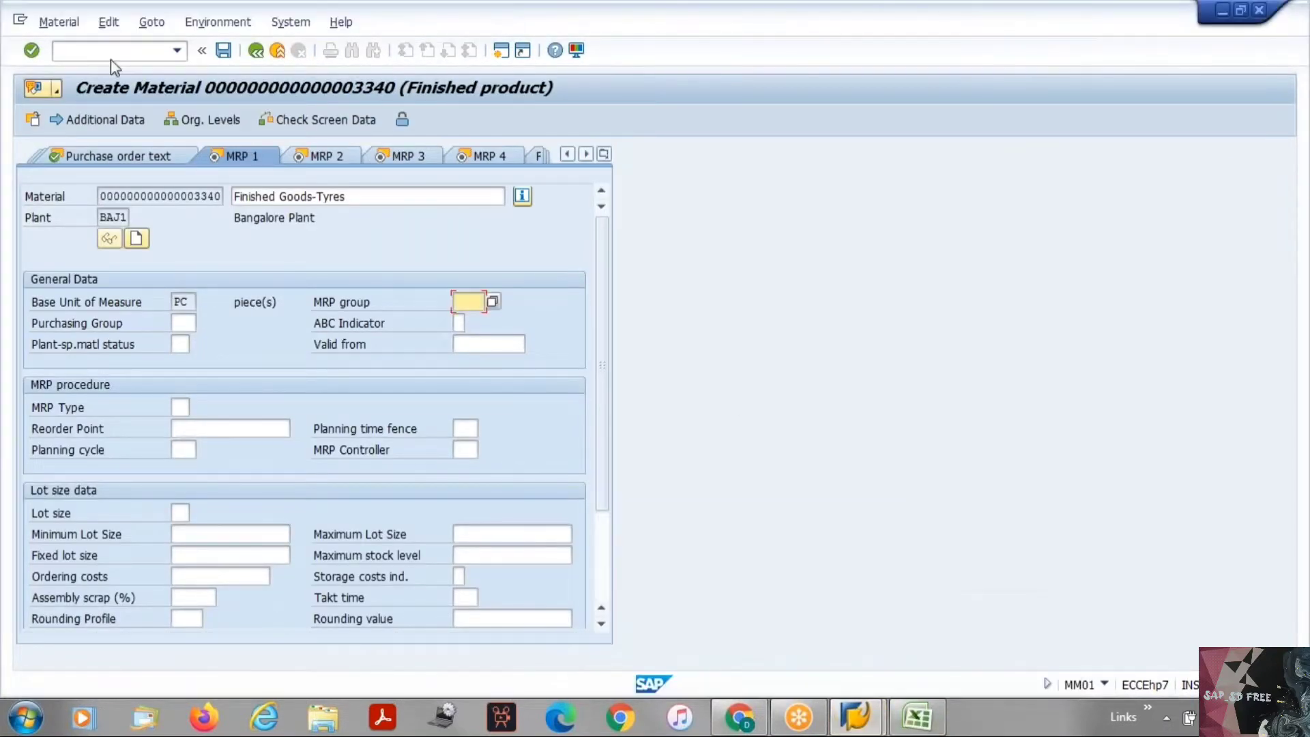
Step: Open transaction VA01 for creating sales orders in a new session
type("/o")
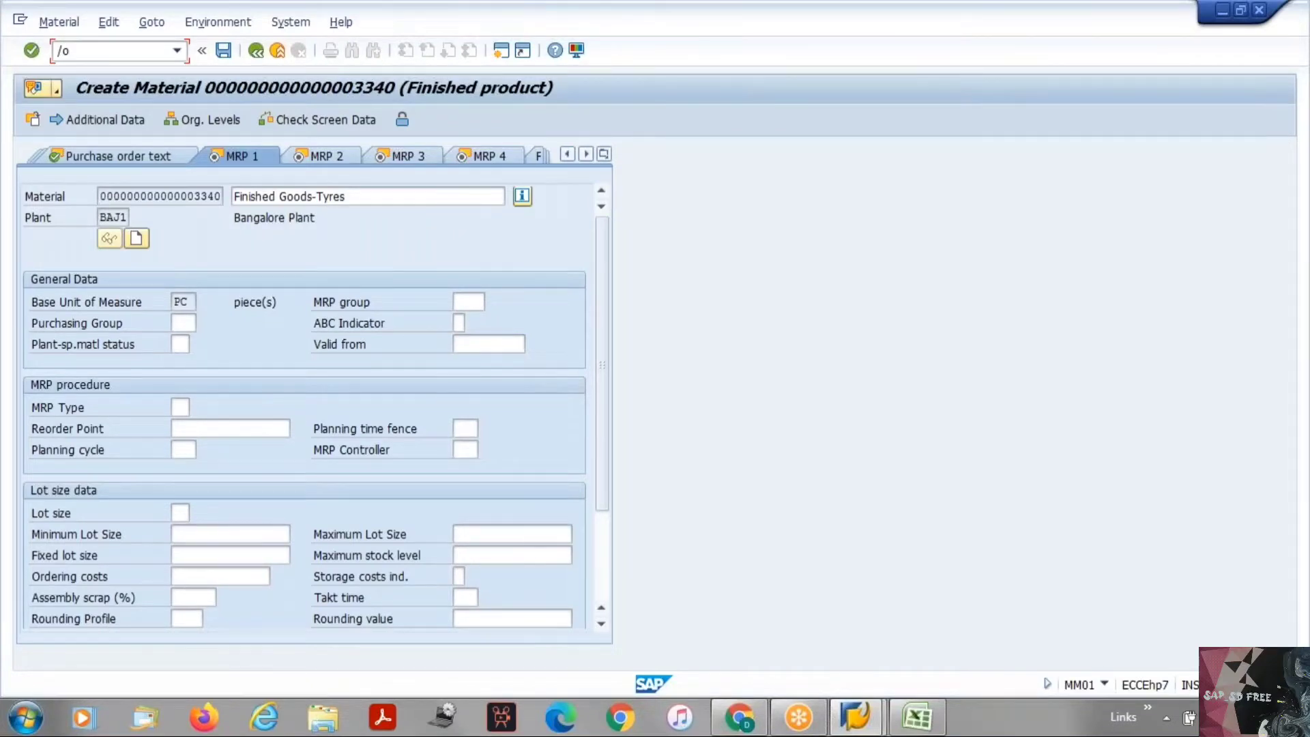
type("va01")
key("Return")
Step: Start a sales order of type OR for sales organization VSP2, distribution channel V2 and division V2
type("or")
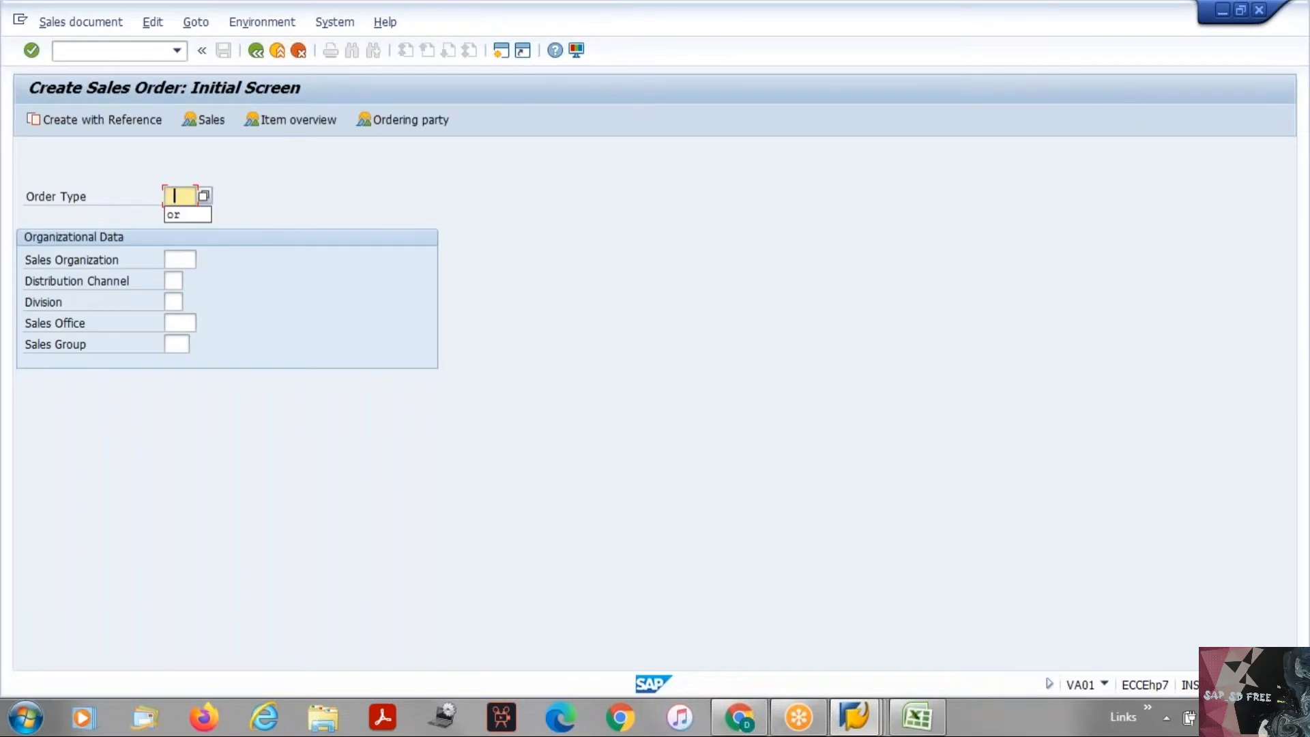
key("Tab")
type("vsp2")
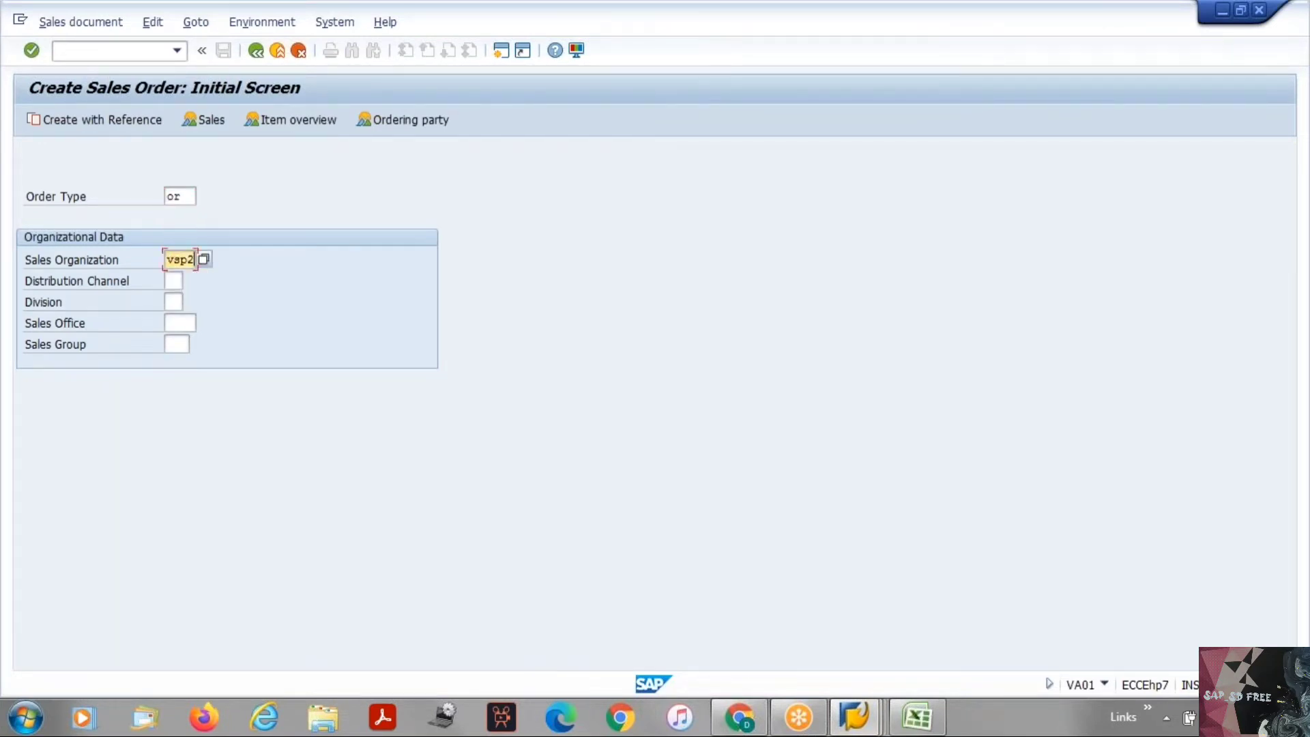
key("Tab")
type("v2")
key("Tab")
type("v2")
key("Return")
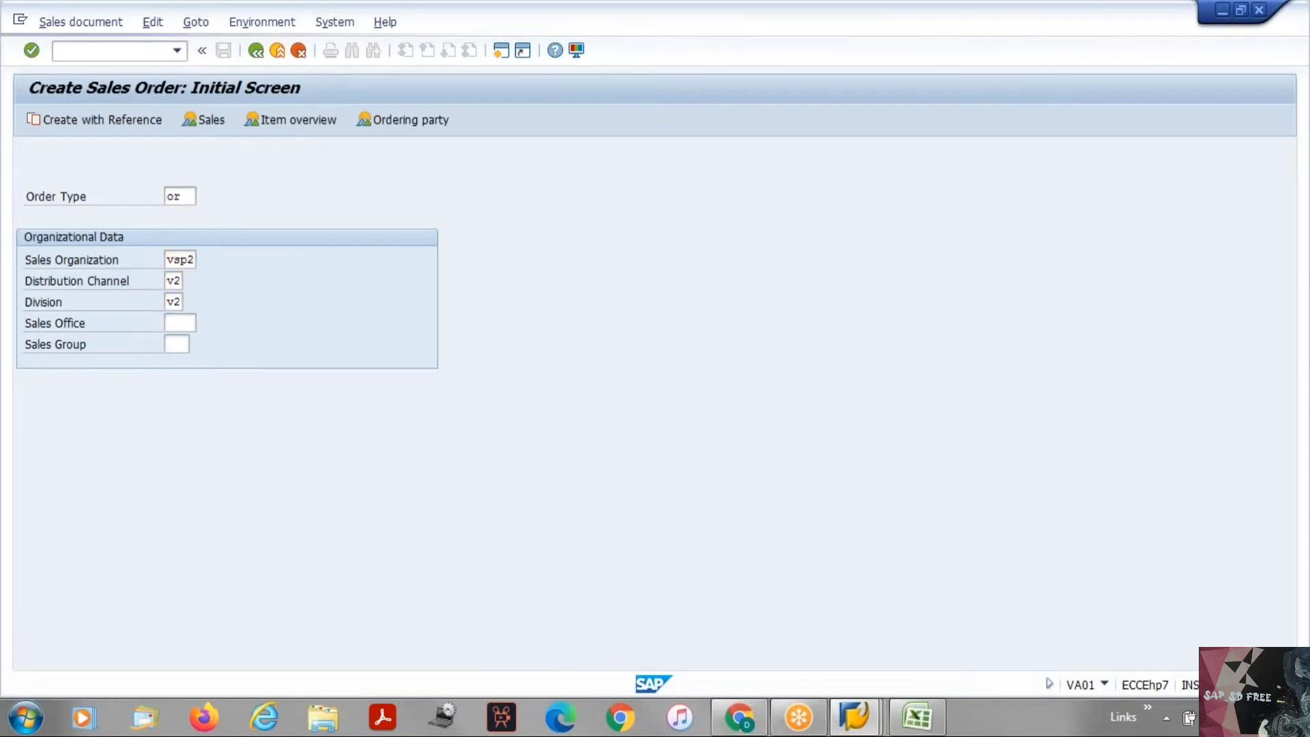
Step: Enter the sold-to party's customer number and add material CAR with an order quantity of 1
type("1")
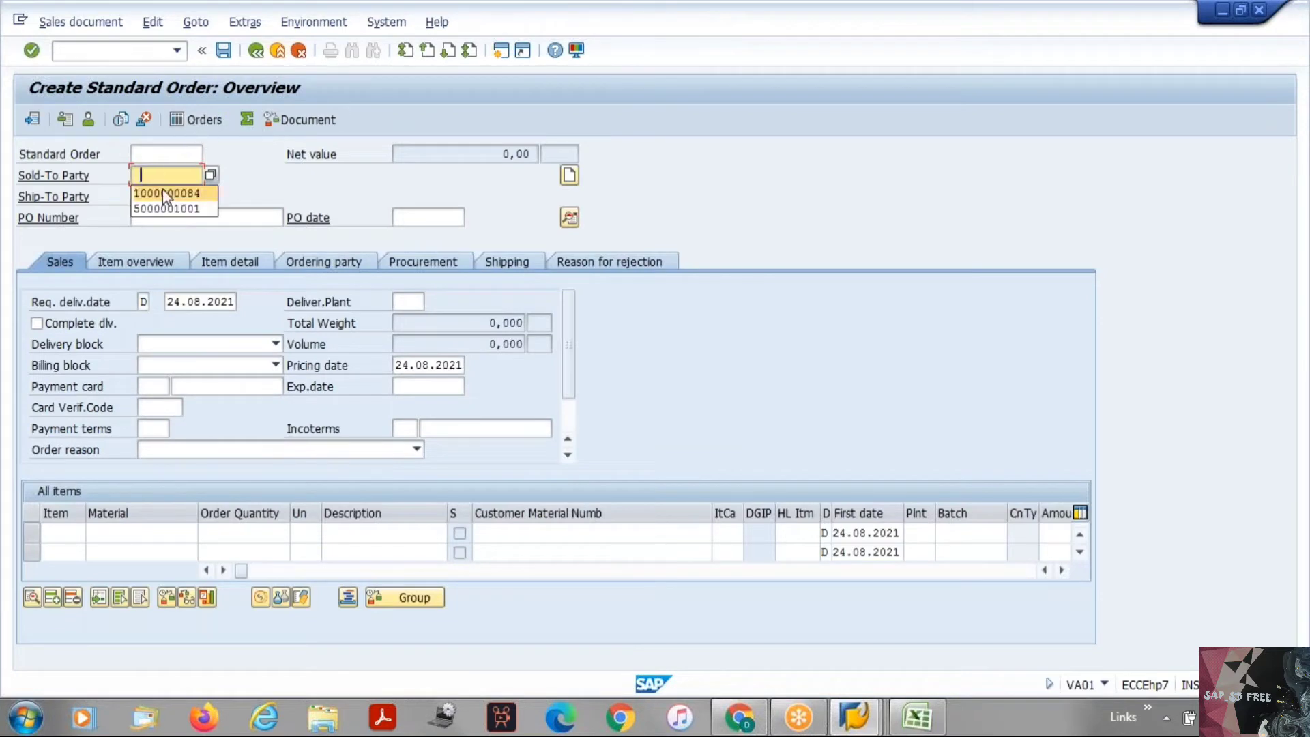
left_click(164, 196)
key("Return")
left_click(146, 535)
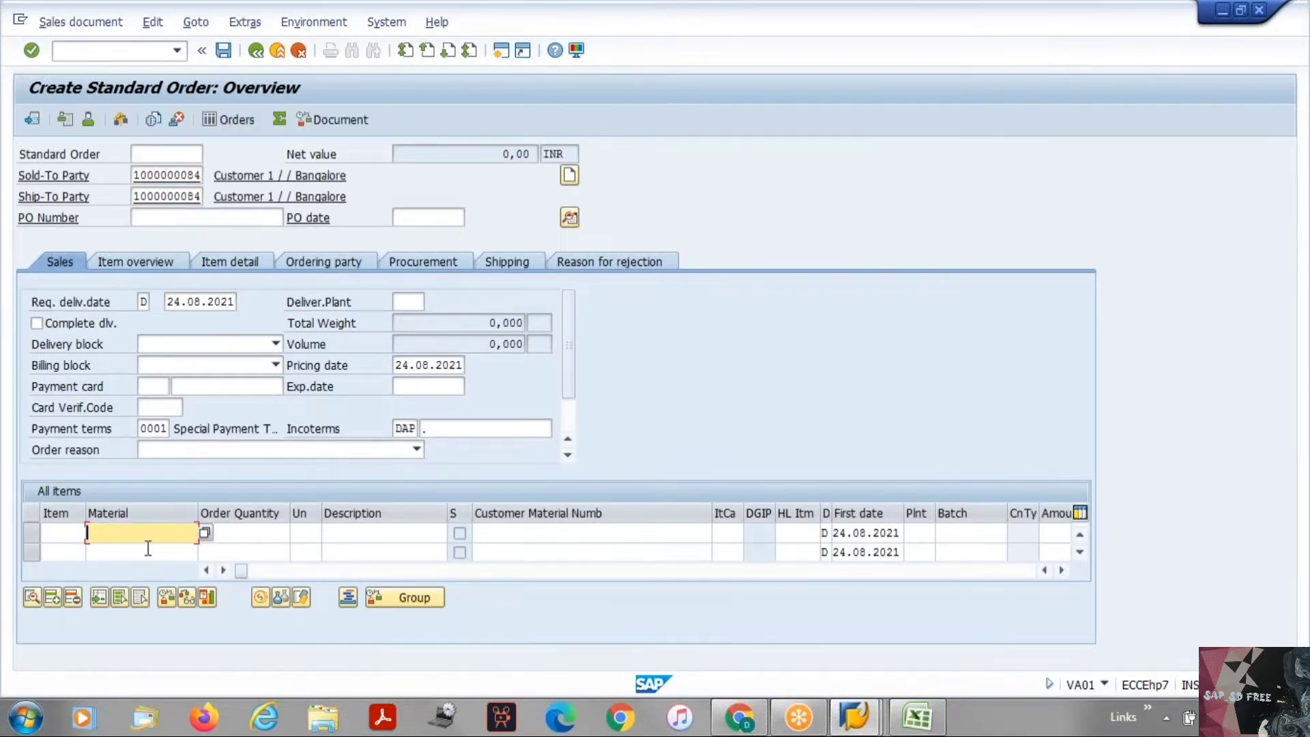
type("car")
key("Tab")
type("1")
key("Return")
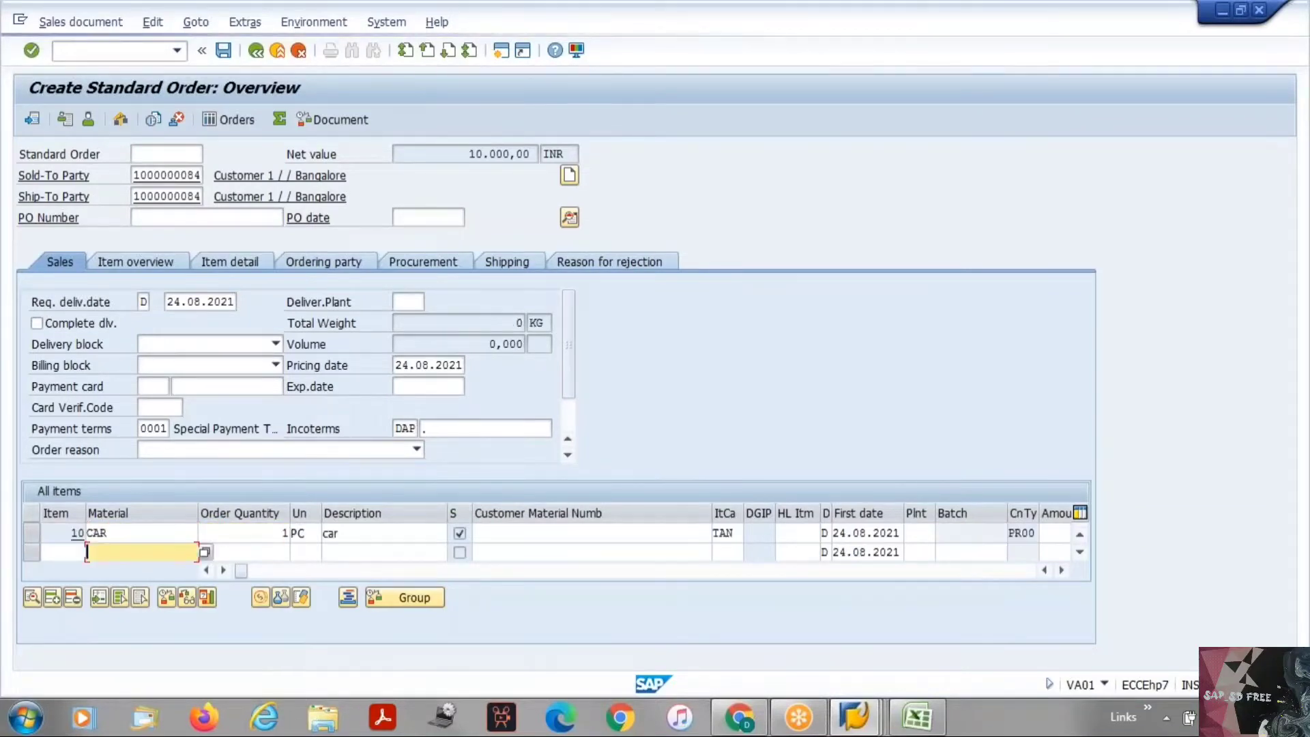
Step: Show the order's procurement overview and widen the requirements type column
left_click(529, 262)
left_click(406, 261)
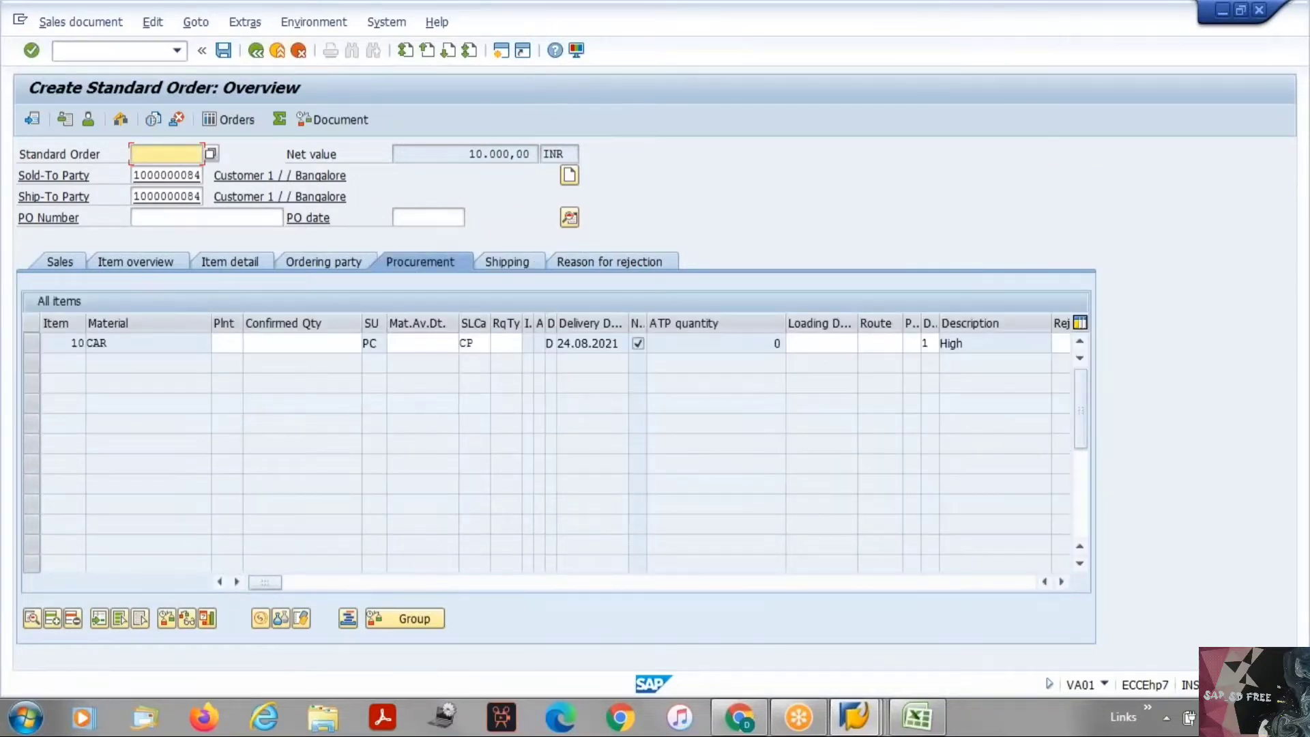
left_click(504, 323)
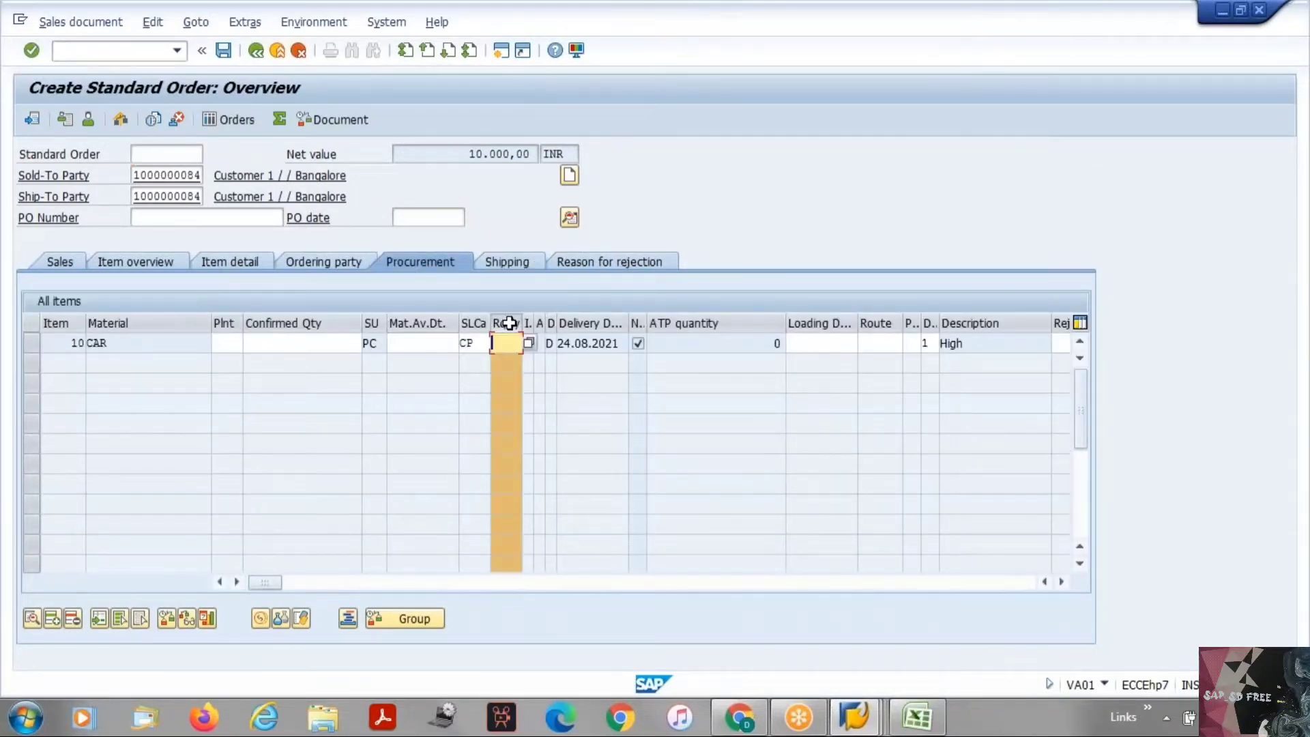
left_click_drag(523, 323, 563, 322)
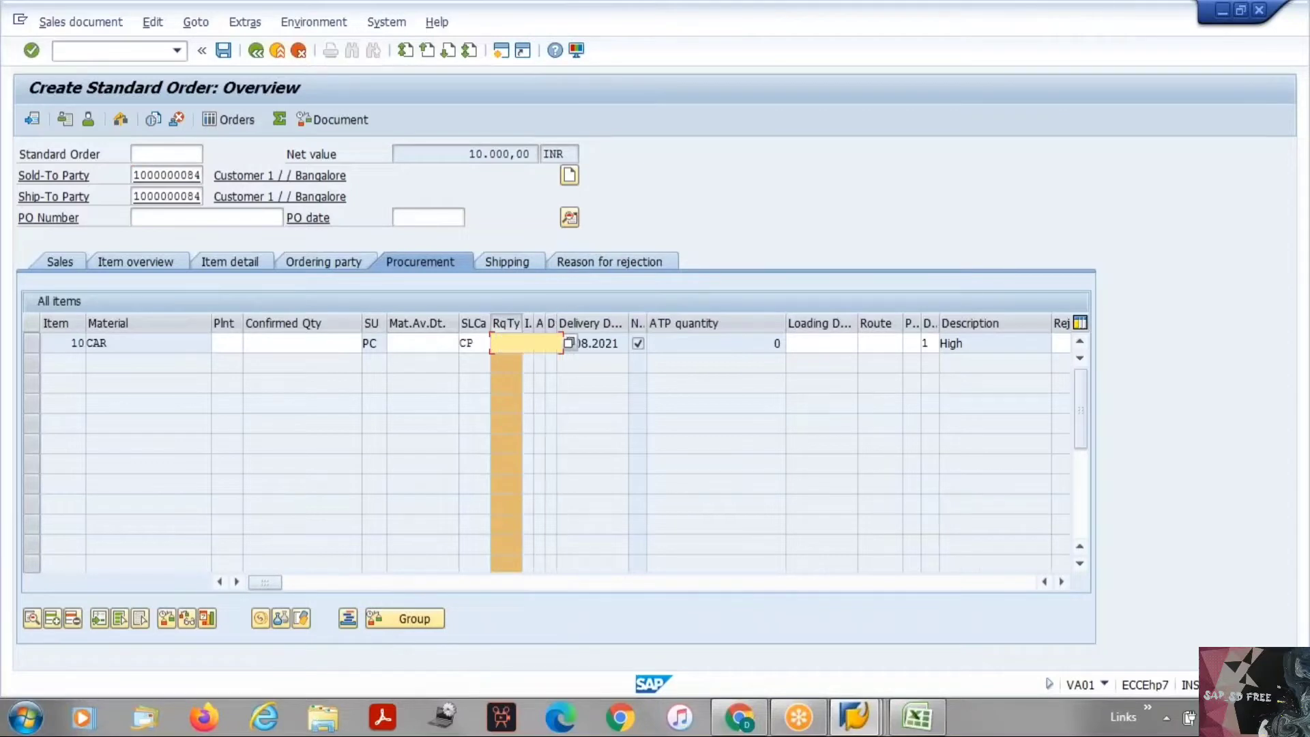
left_click(508, 323)
Step: Examine the list of allowed requirement types for the CAR item in the sales order
left_click(566, 342)
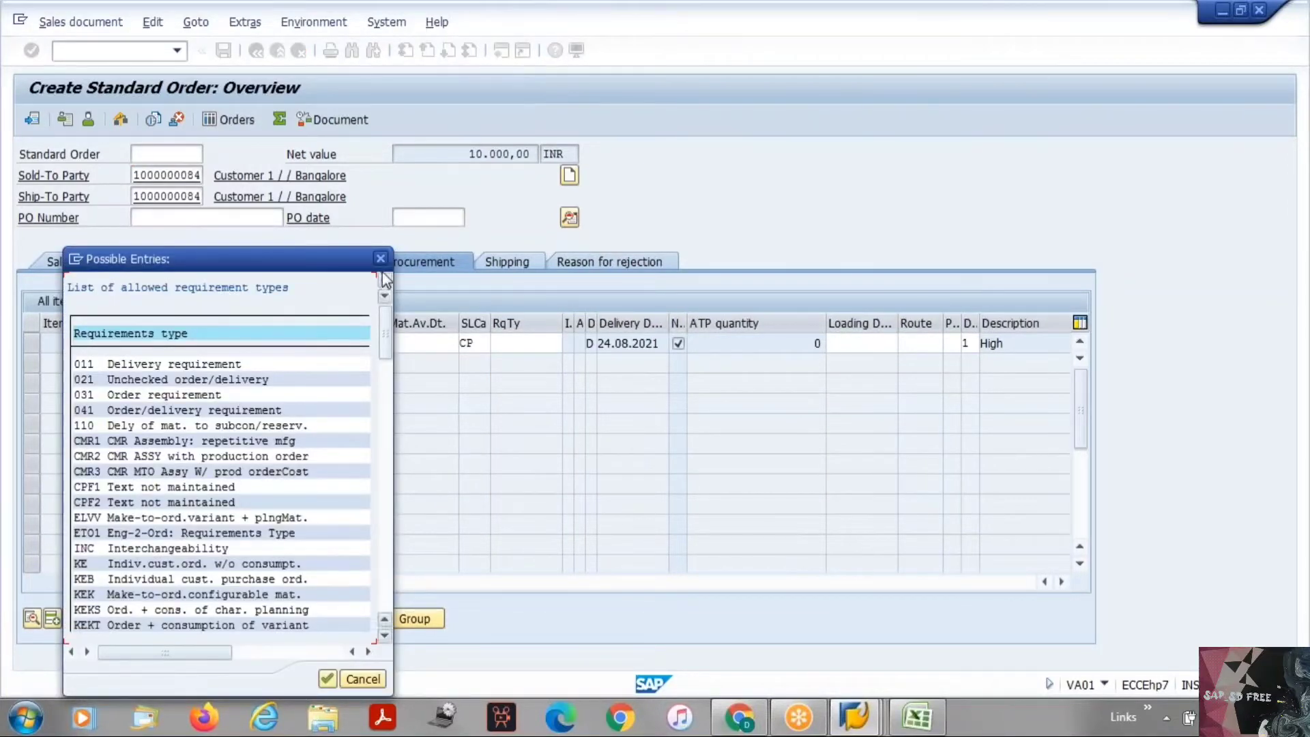
left_click(380, 259)
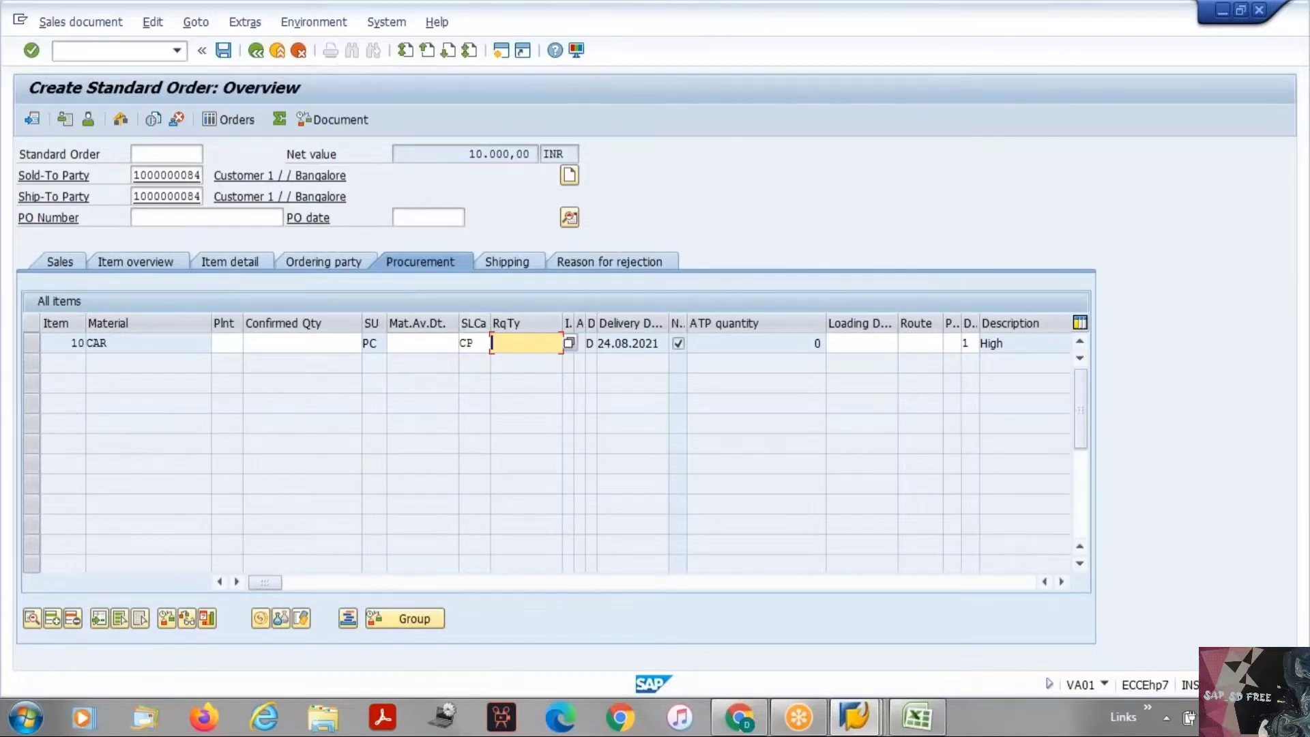
left_click(568, 342)
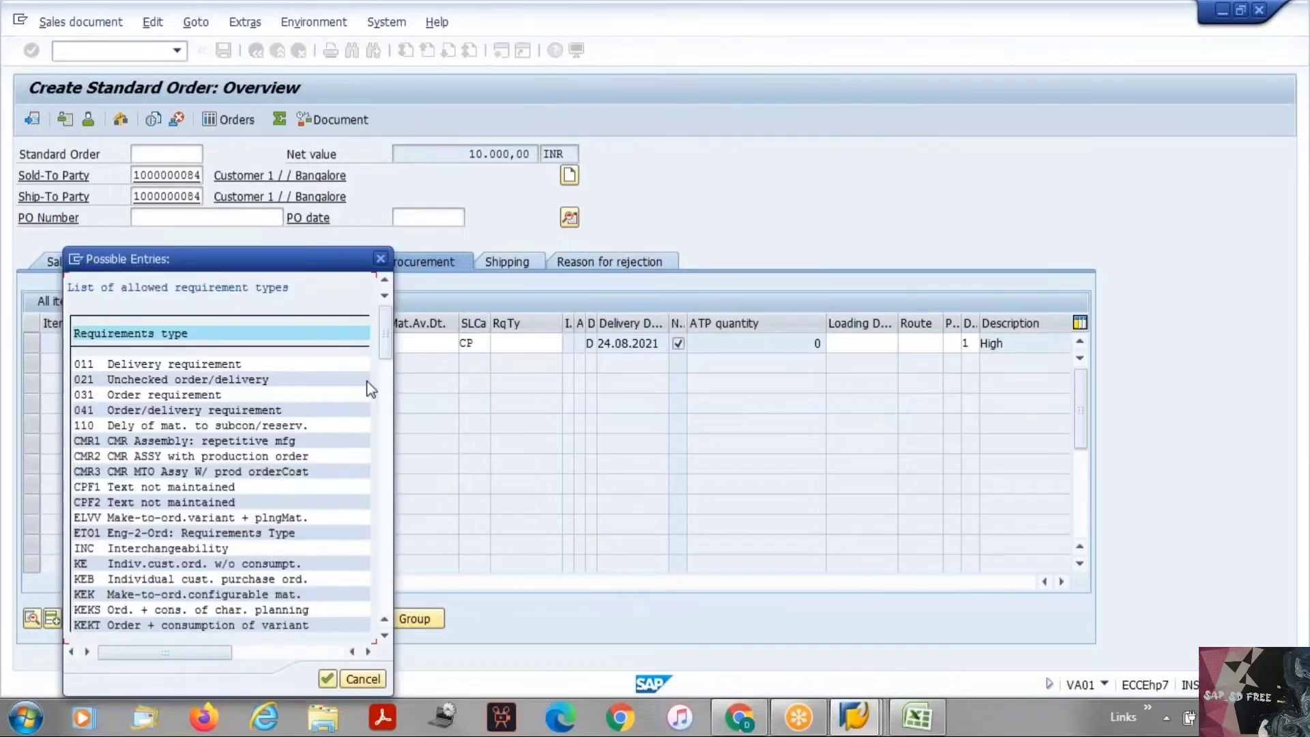
scroll(371, 388, "down", 5)
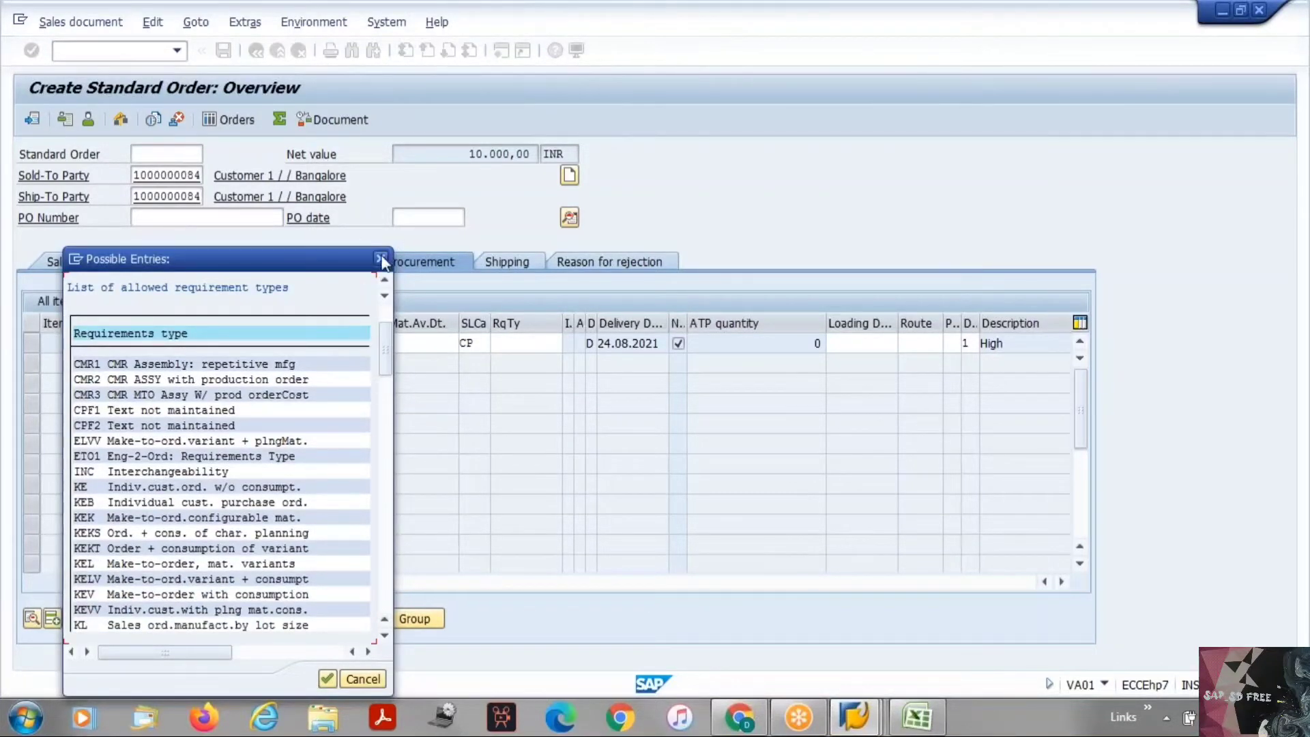
left_click(381, 259)
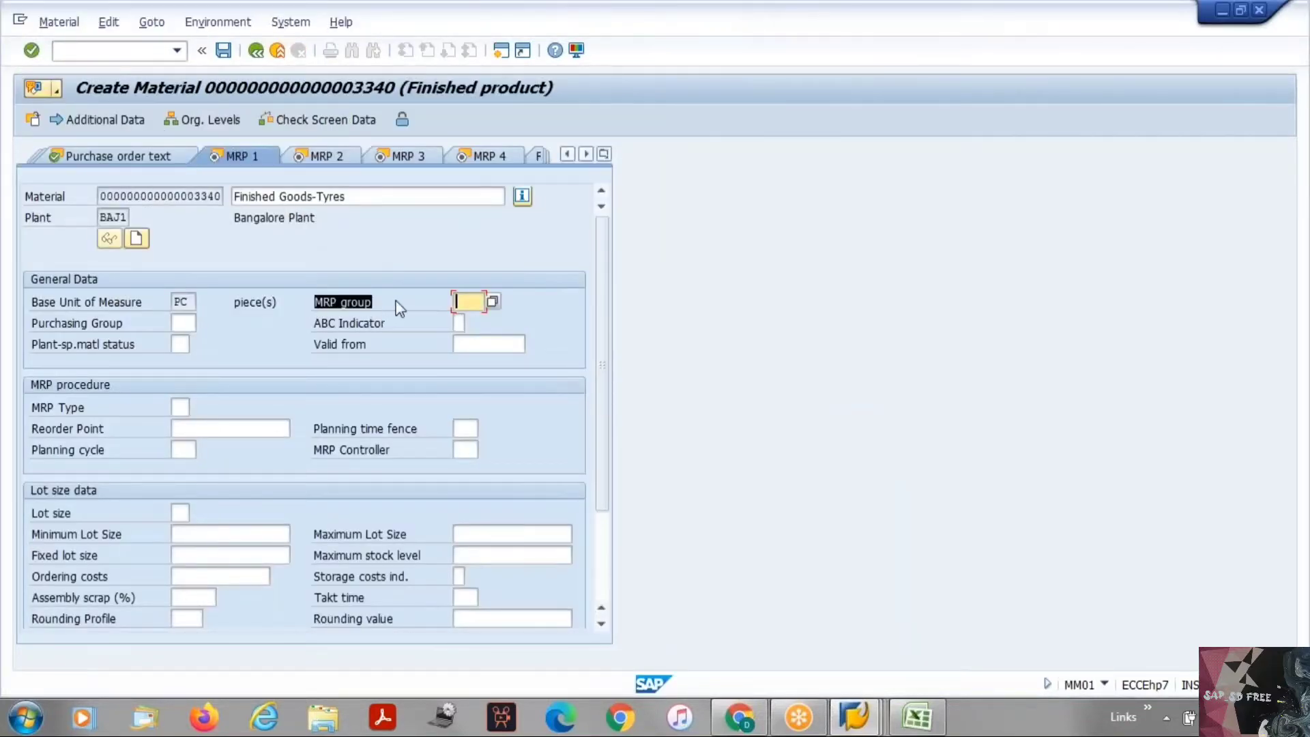
Step: Return to the material creation session and review the MRP group and purchasing group fields in the MRP 1 view
key("alt+Tab")
left_click(413, 310)
left_click(409, 304)
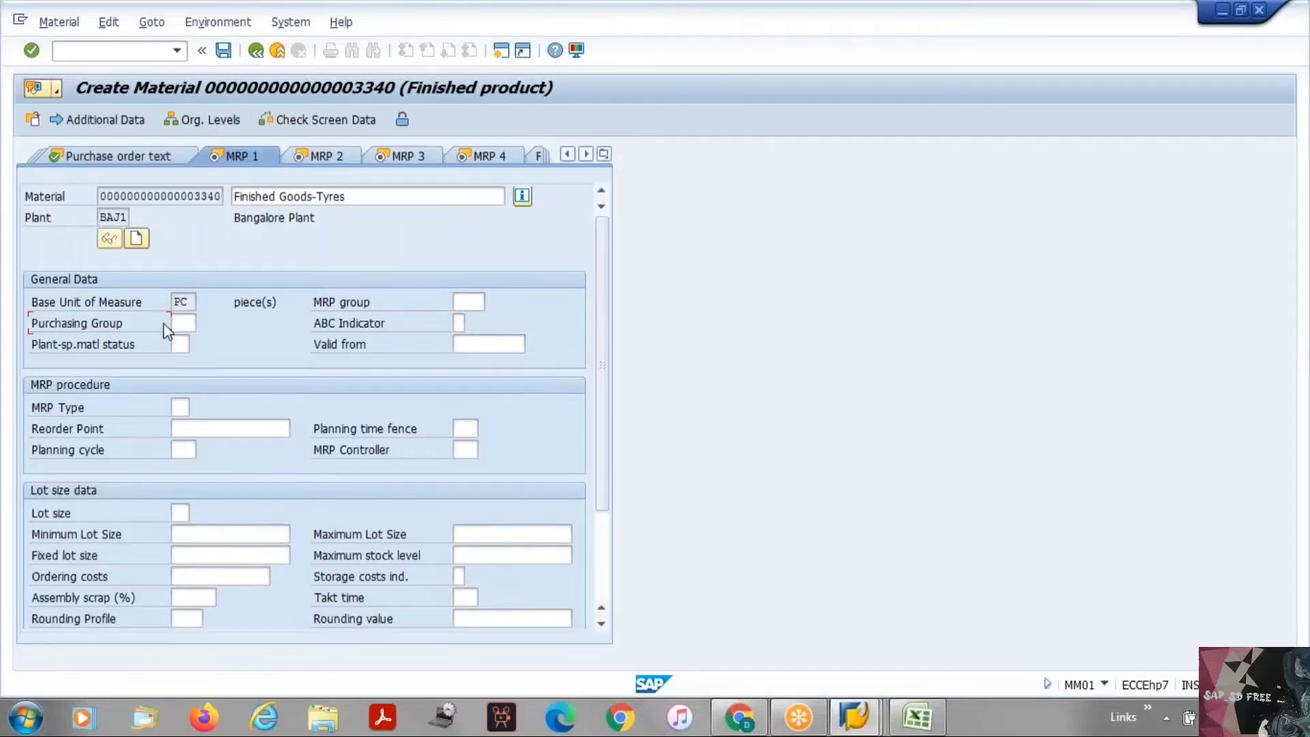
left_click(182, 323)
Step: Examine the available MRP types for the material, including no planning, MRP and the reorder point planning types
left_click(32, 408)
left_click(178, 407)
left_click(197, 408)
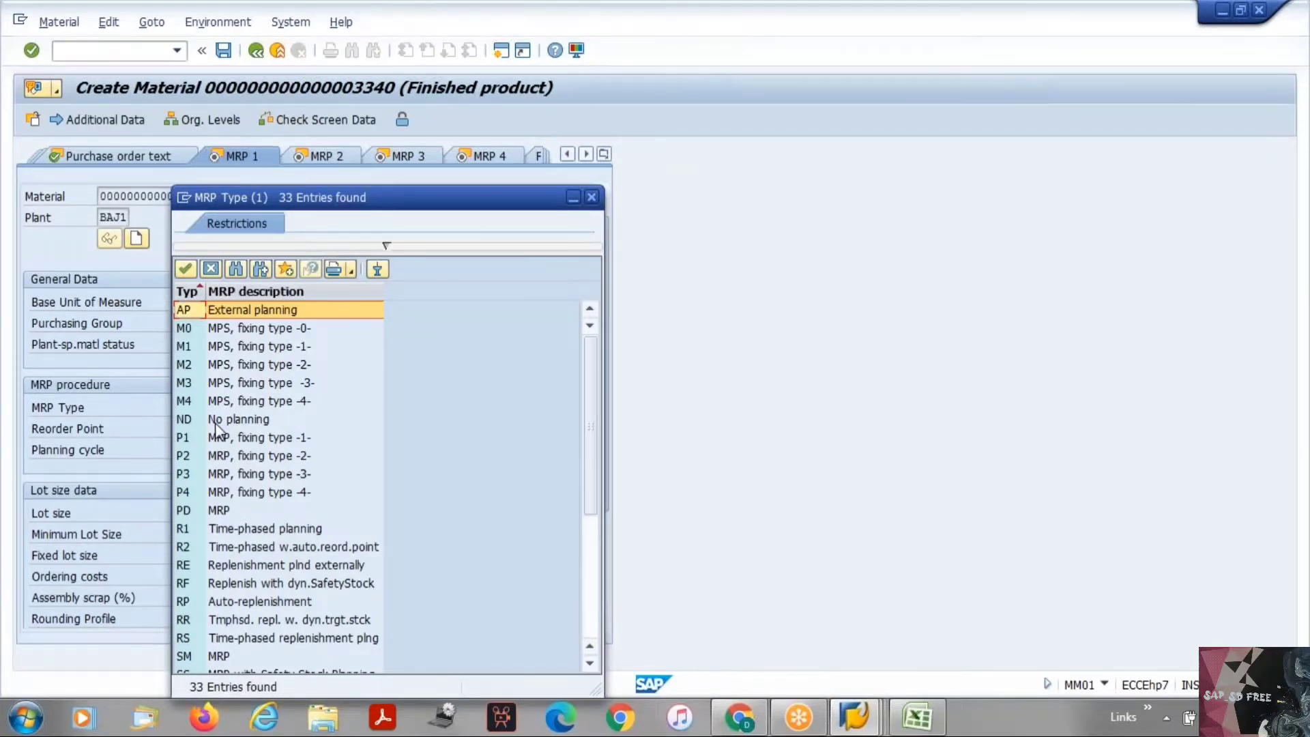
scroll(214, 429, "down", 1)
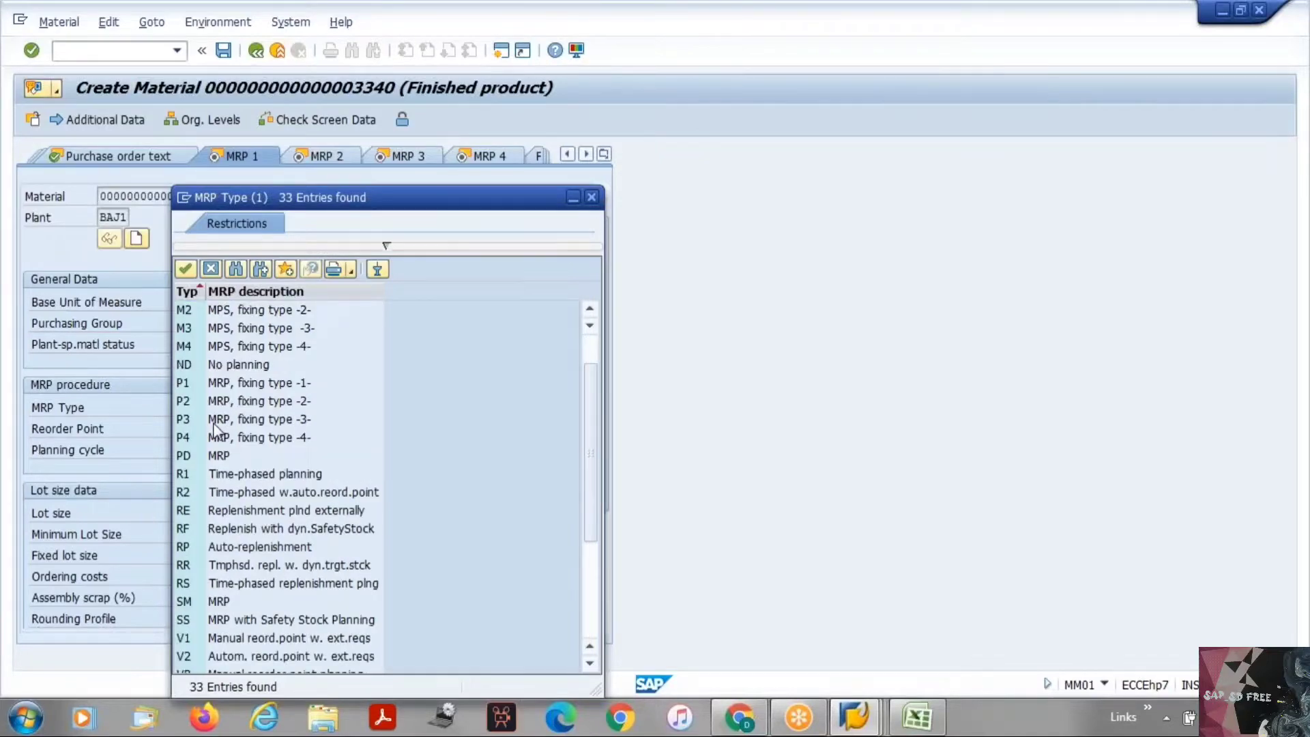
scroll(213, 424, "down", 4)
scroll(210, 420, "up", 5)
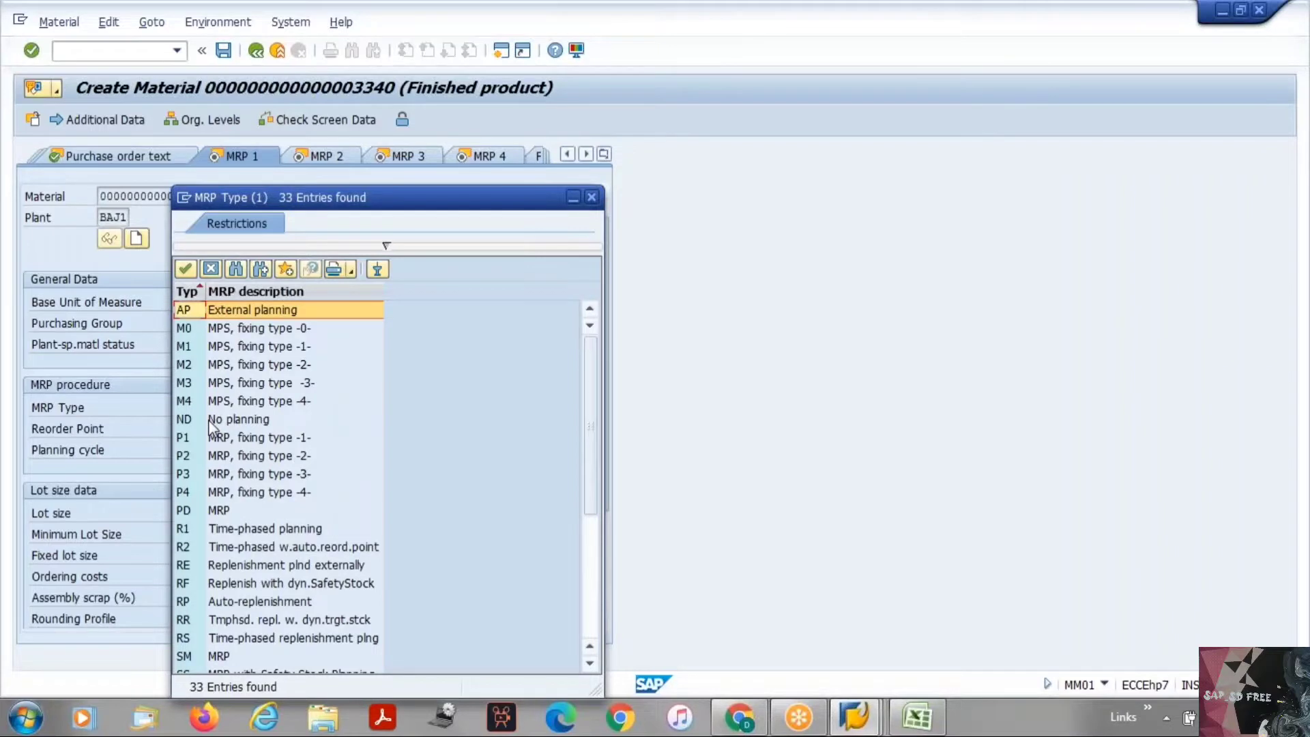
left_click(209, 420)
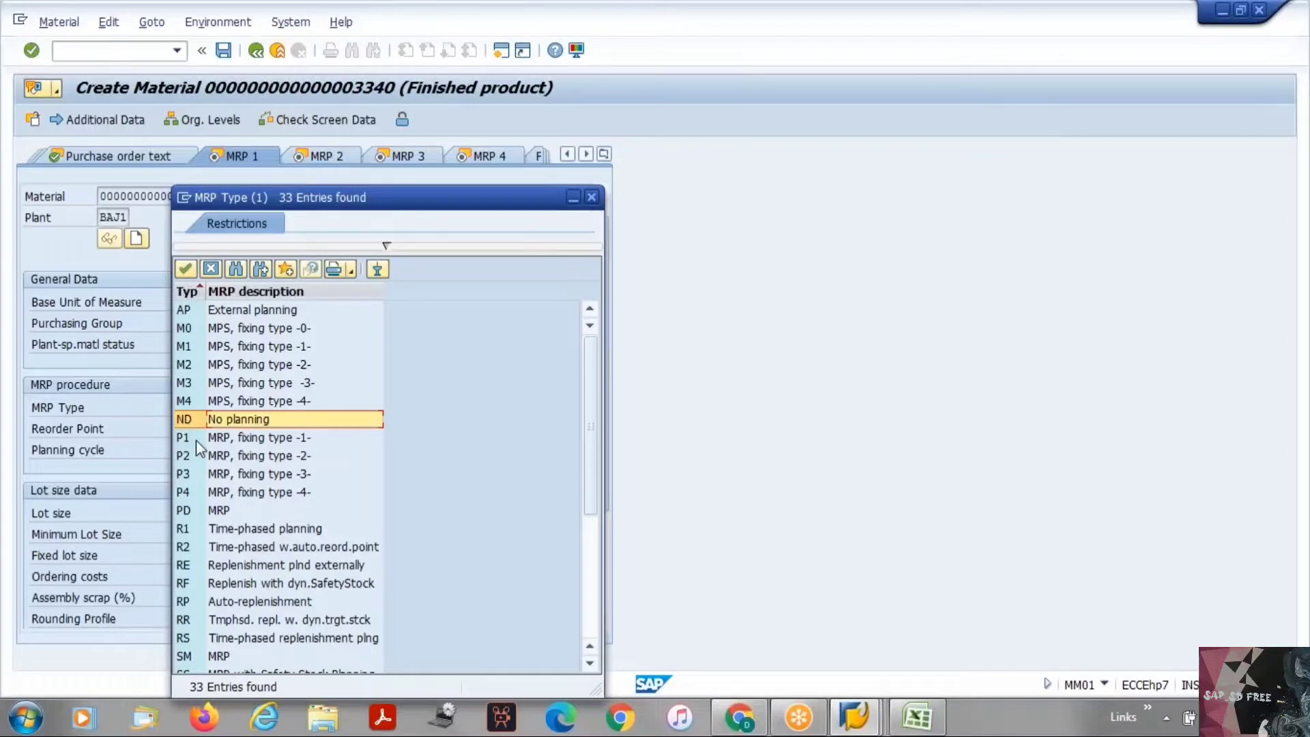
left_click(215, 512)
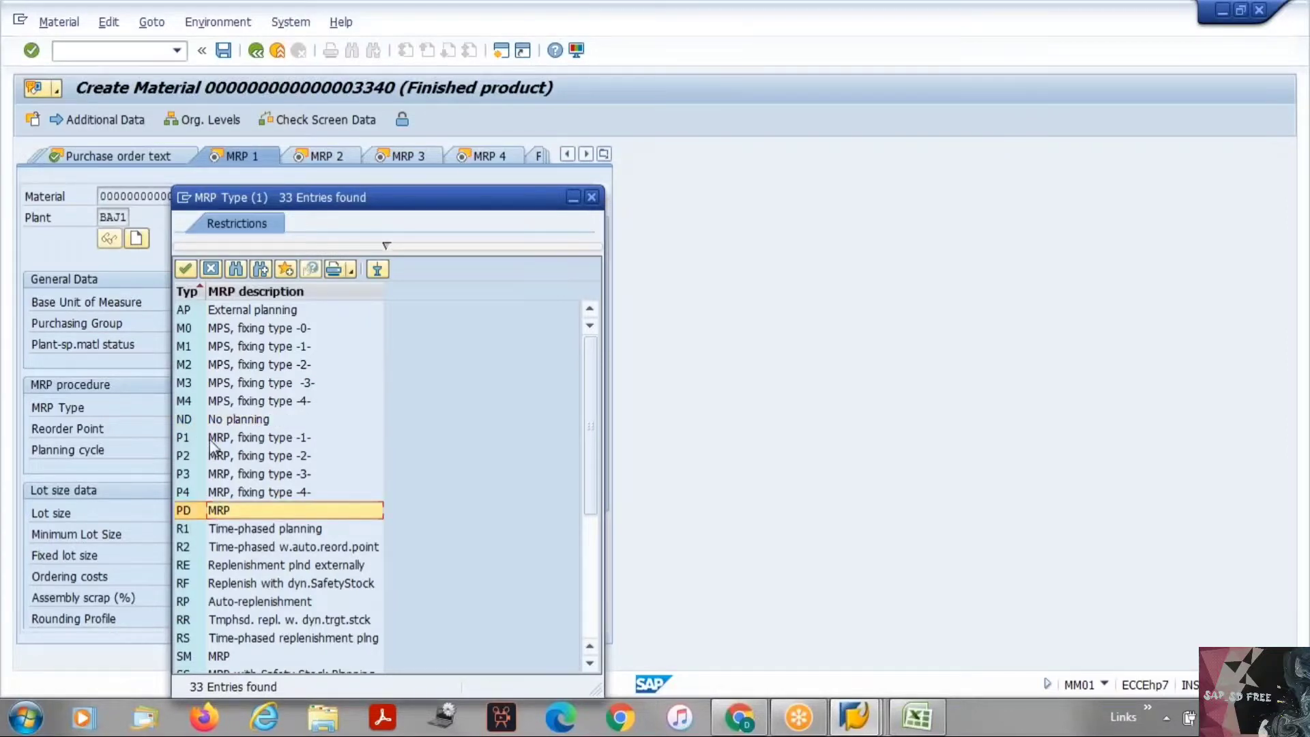
scroll(211, 444, "down", 5)
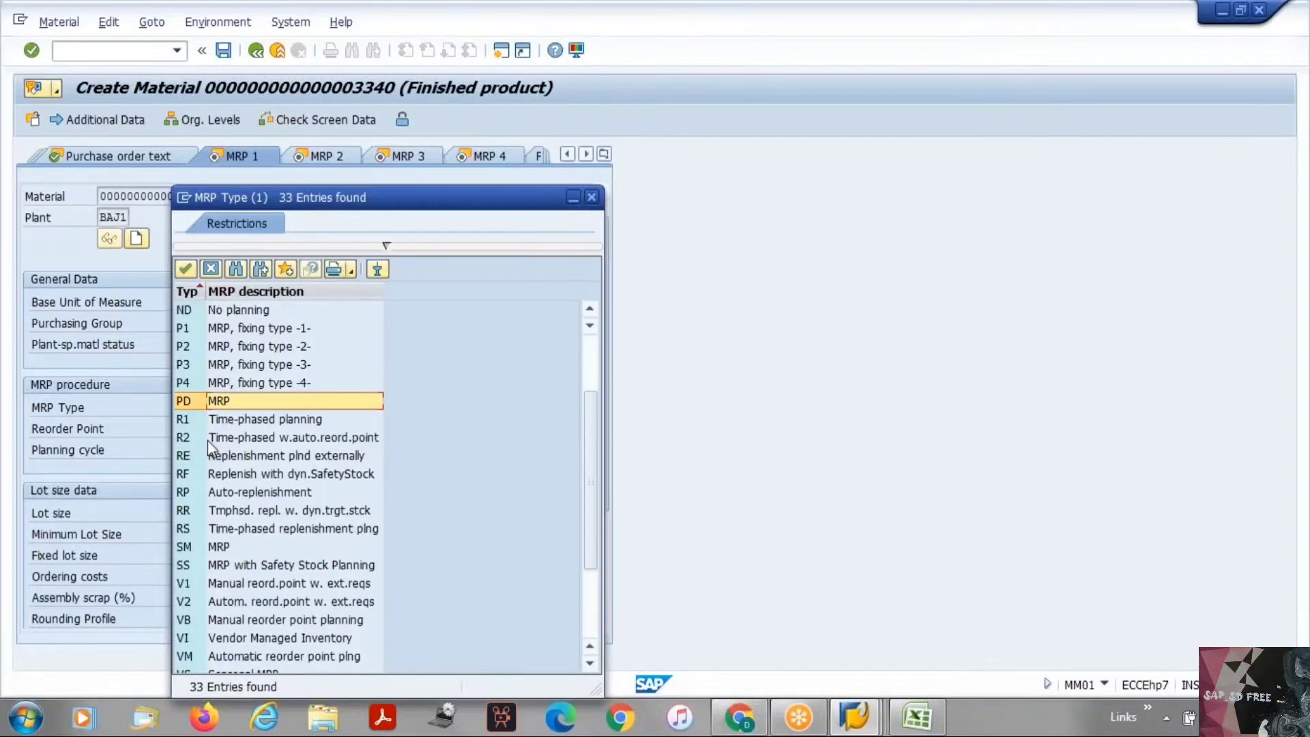
left_click(232, 548)
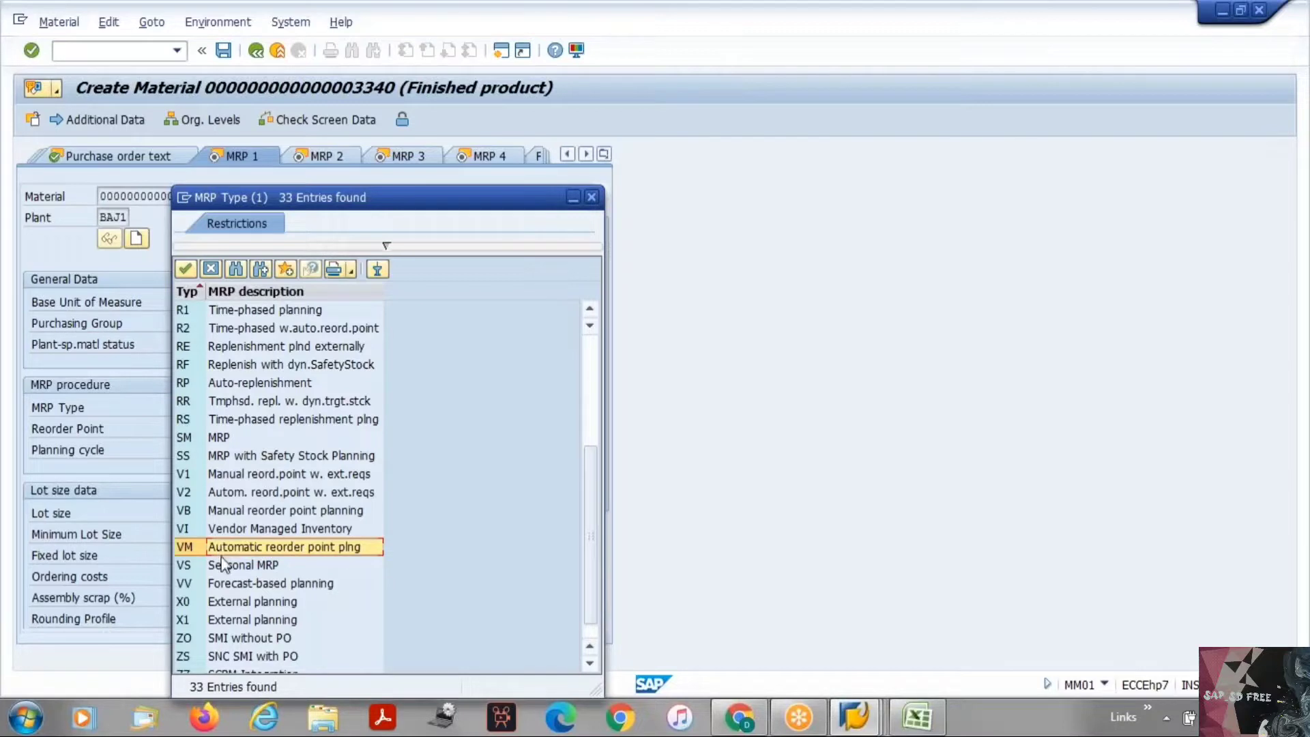
scroll(240, 559, "up", 4)
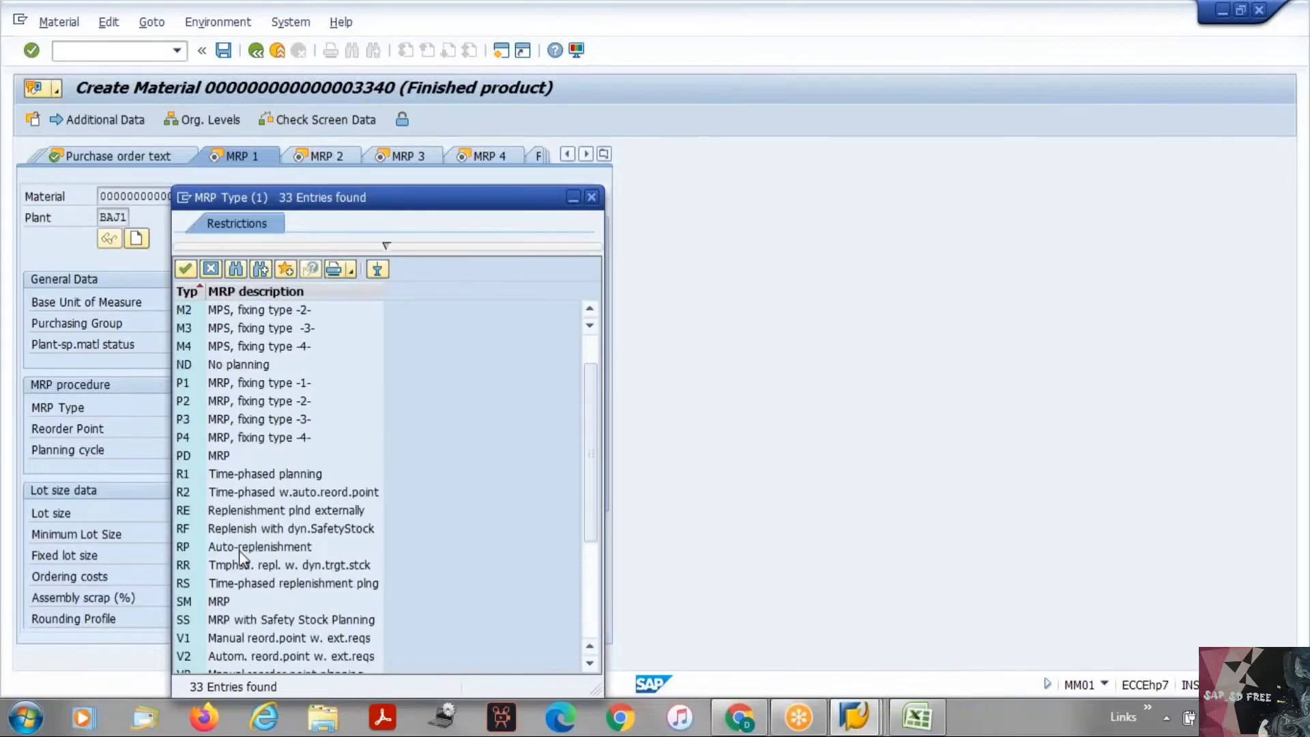
scroll(240, 558, "up", 1)
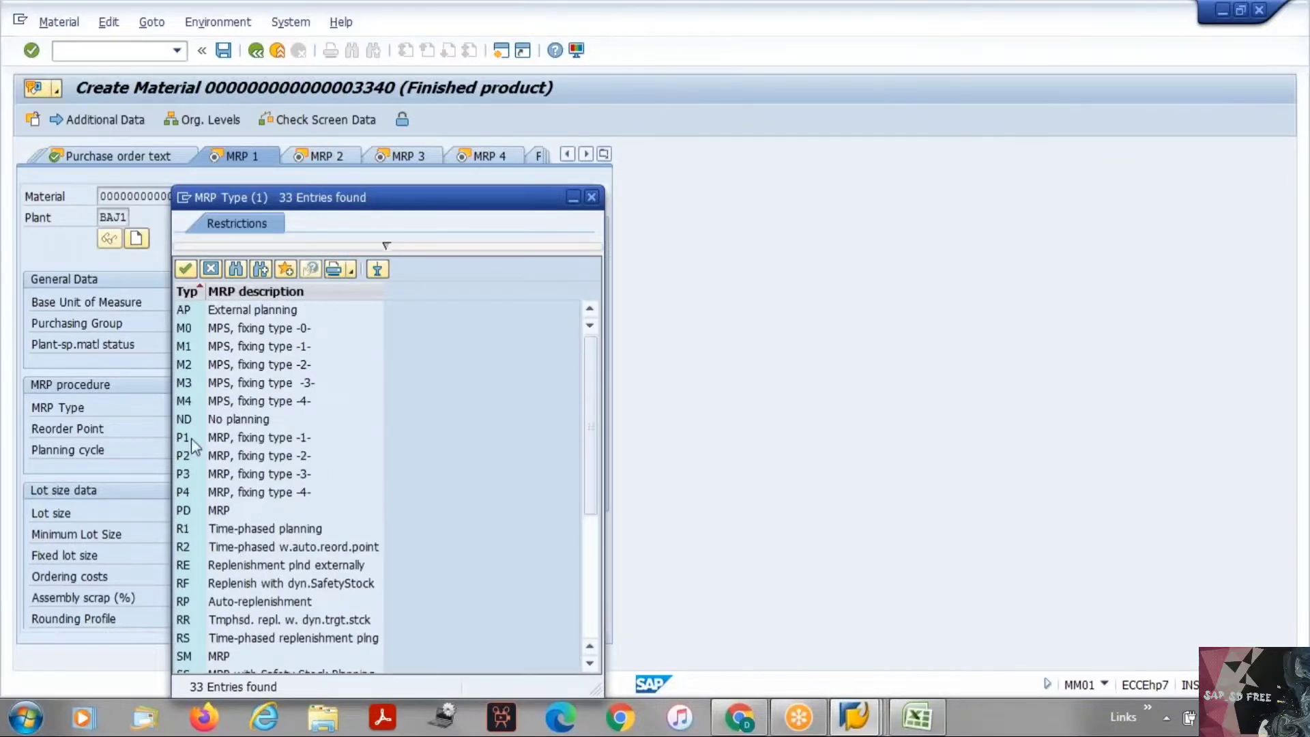
Step: Set the material's MRP type to PD in the MRP procedure data
double_click(227, 420)
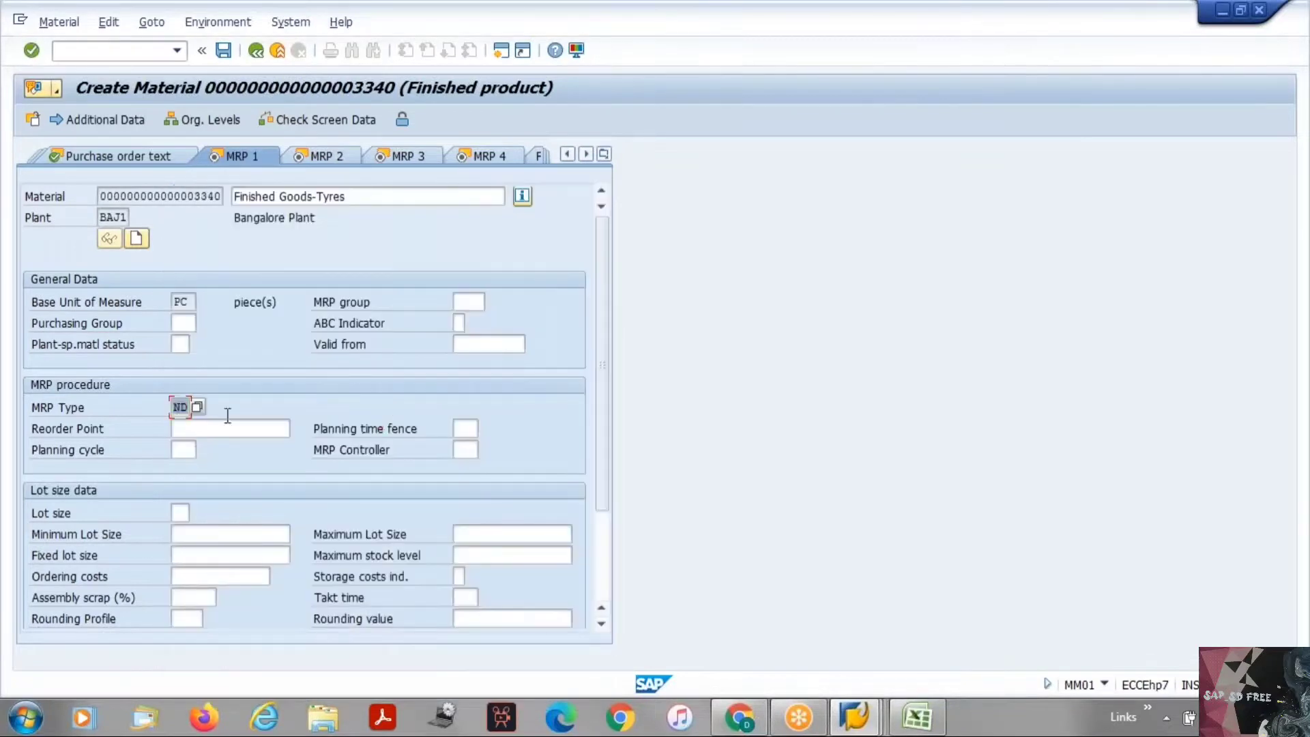
key("BackSpace")
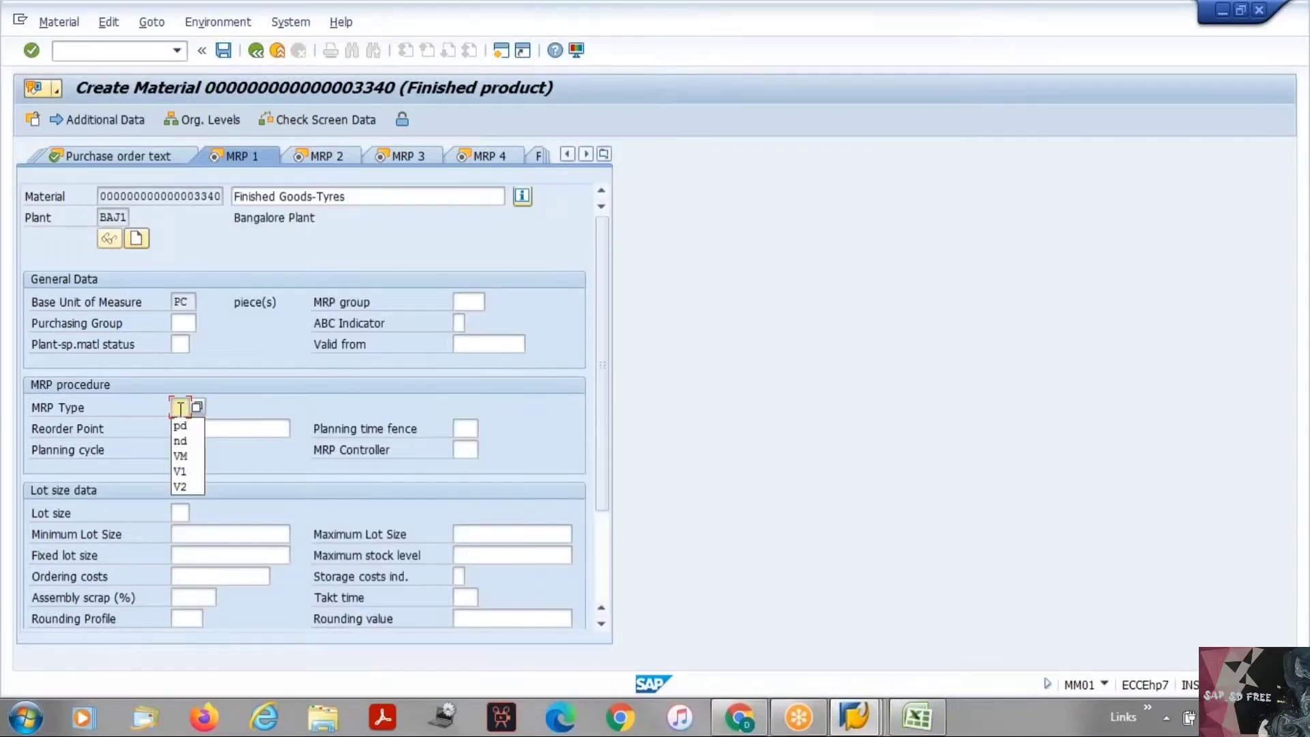
key("Down")
key("Return")
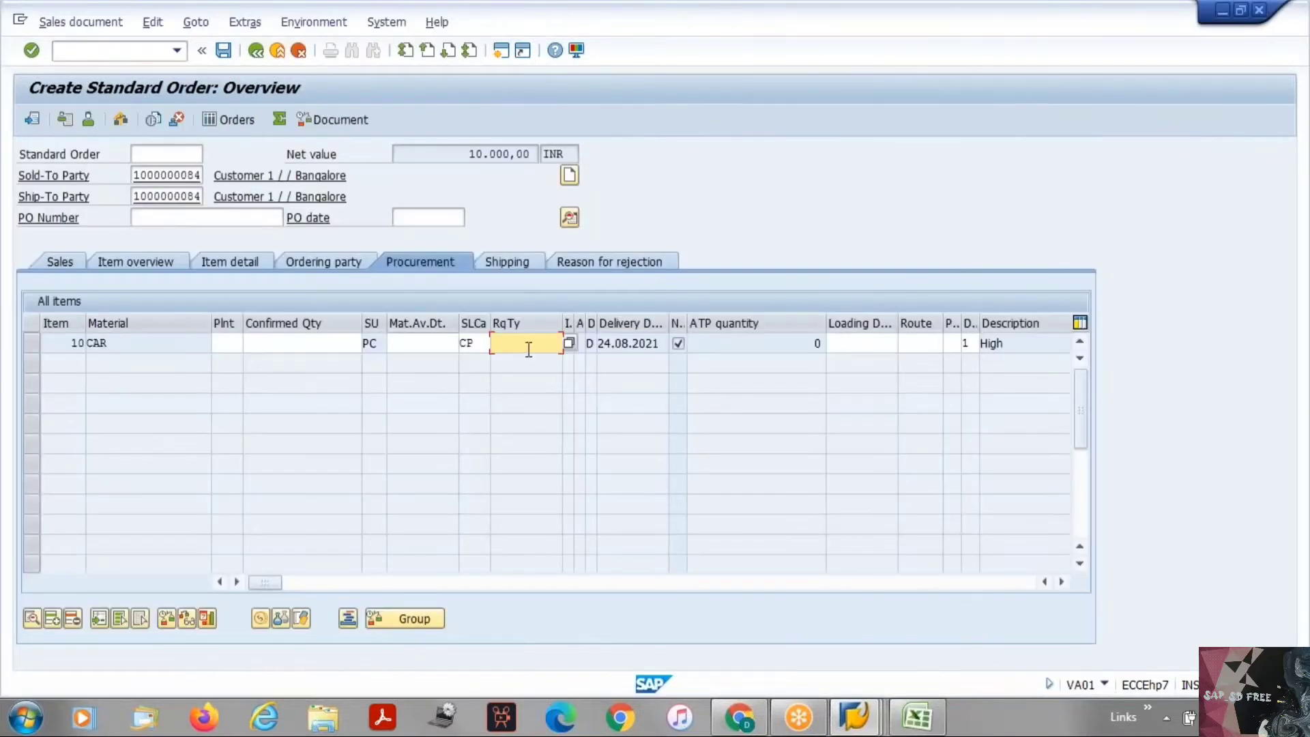
Step: Compare the requirements type field of the sales order item with the material's MRP type in the other session
left_click(515, 326)
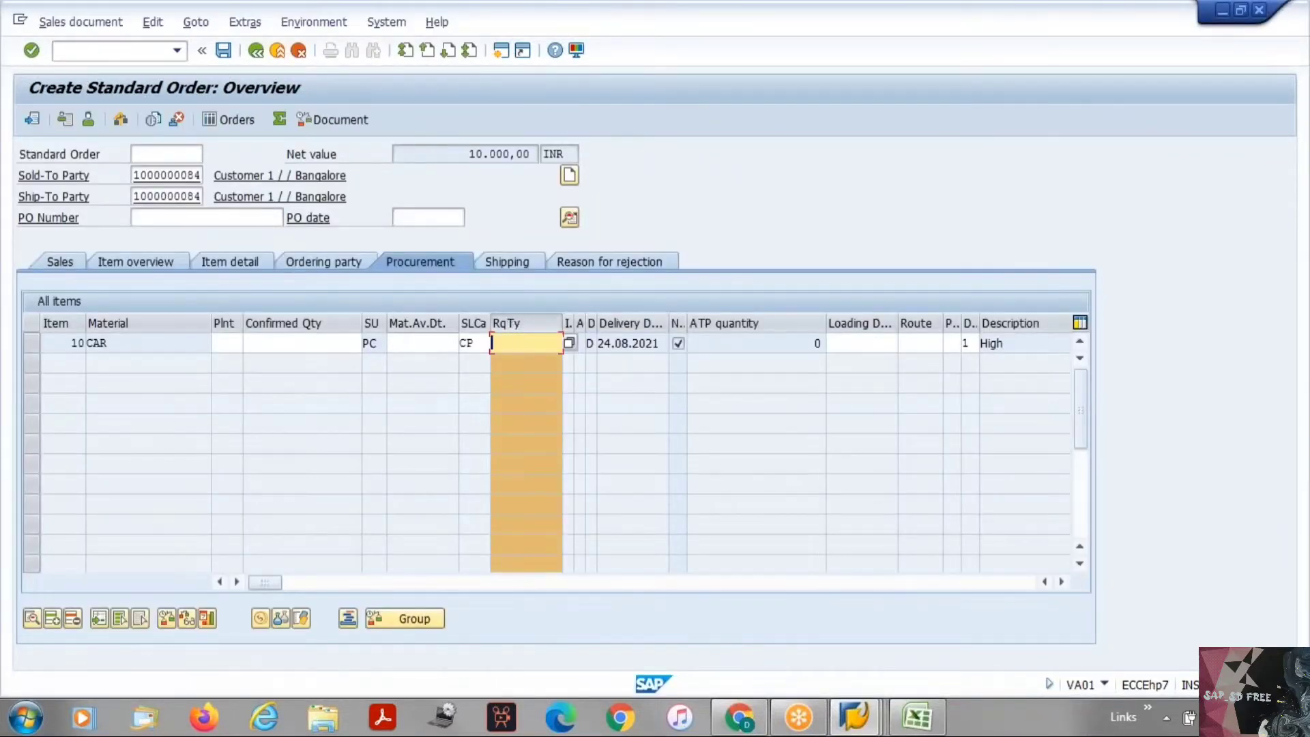
left_click(509, 323)
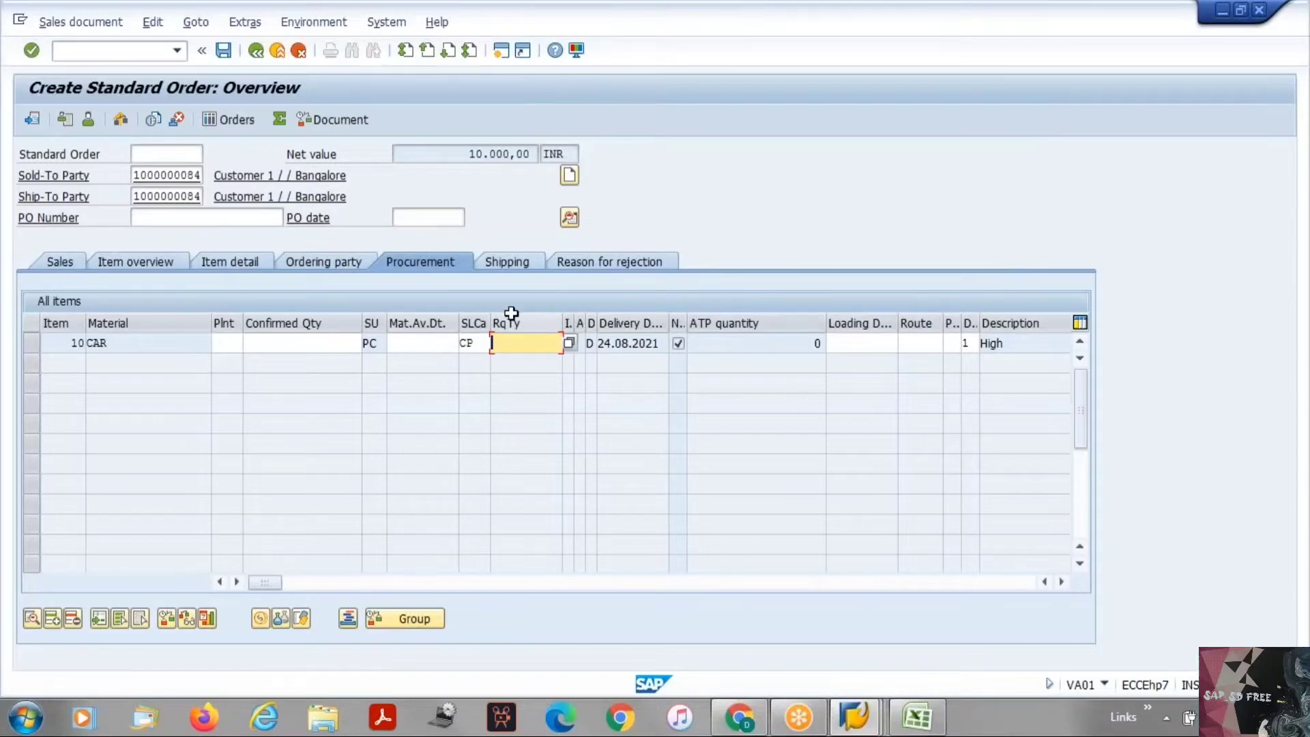
key("alt+Tab")
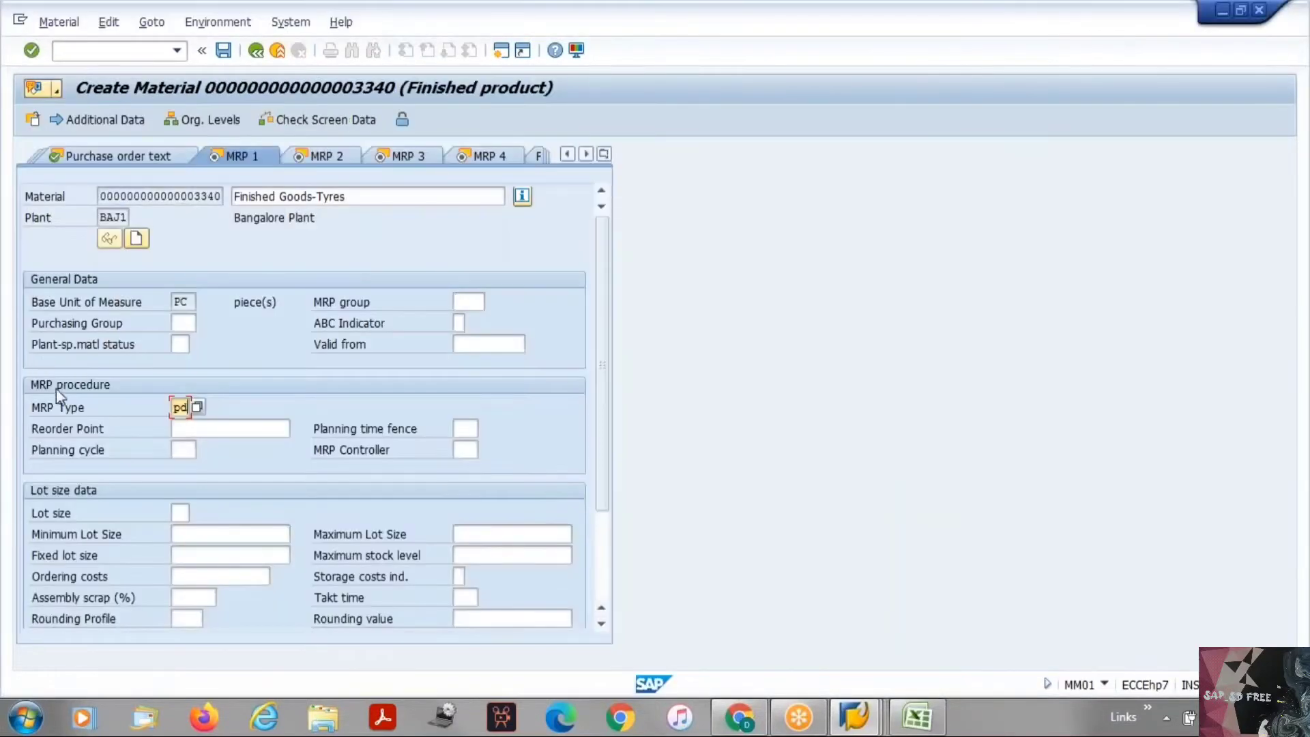
left_click_drag(36, 412, 99, 411)
left_click(96, 405)
key("alt+Tab")
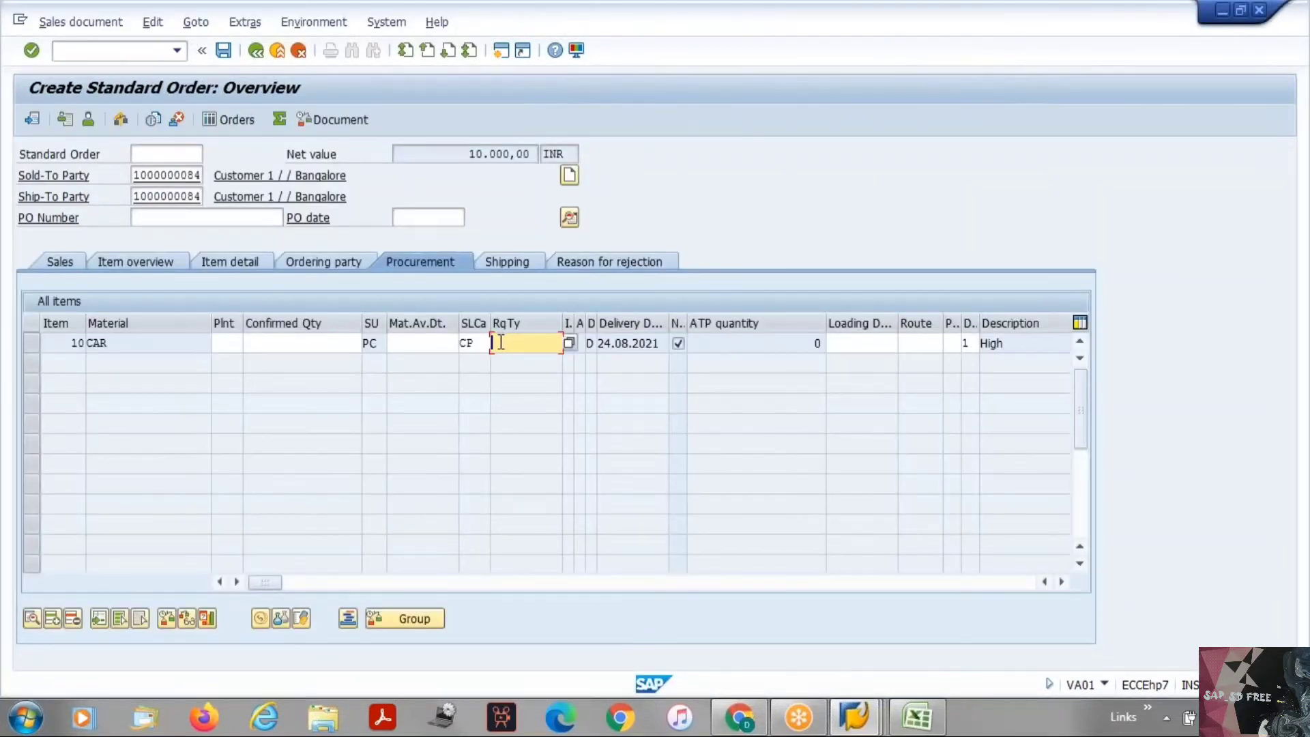
key("alt+Tab")
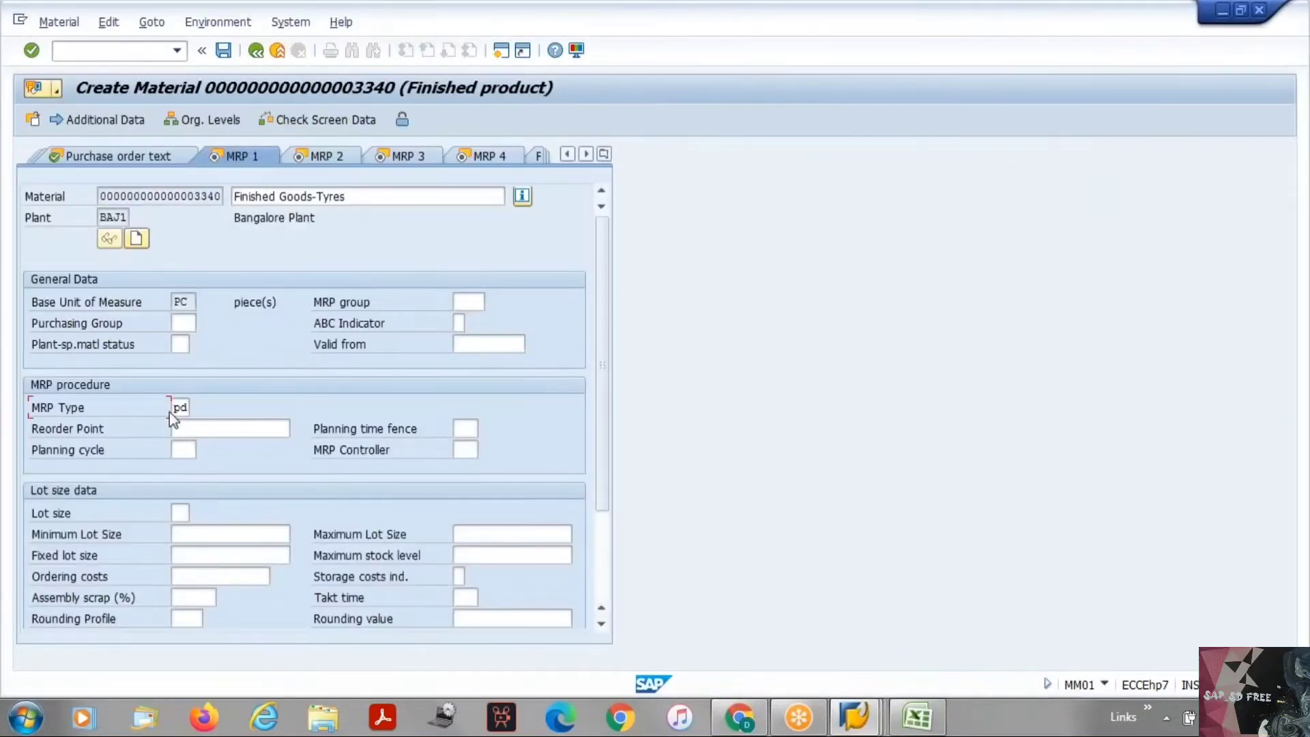
key("alt+Tab")
key("alt+Tab")
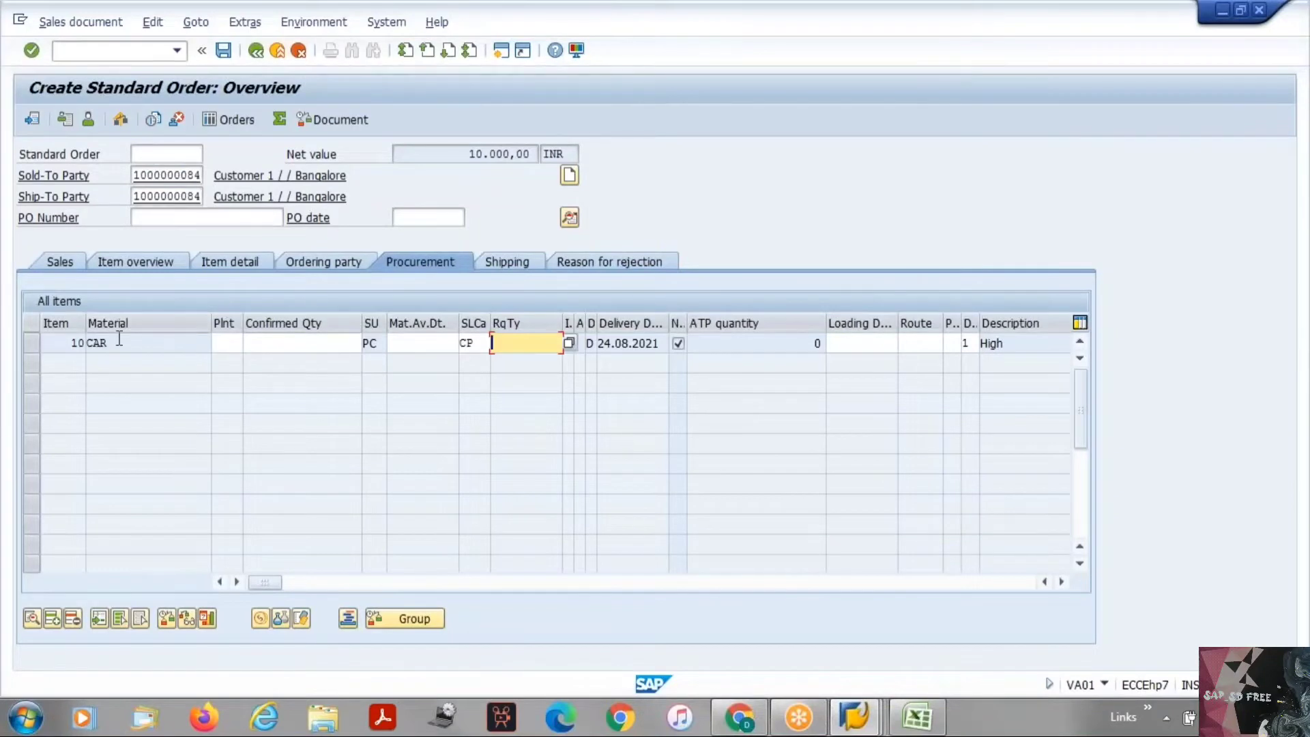
Step: Open the item details of order item 10 and examine the schedule line category in its schedule lines
left_click(31, 343)
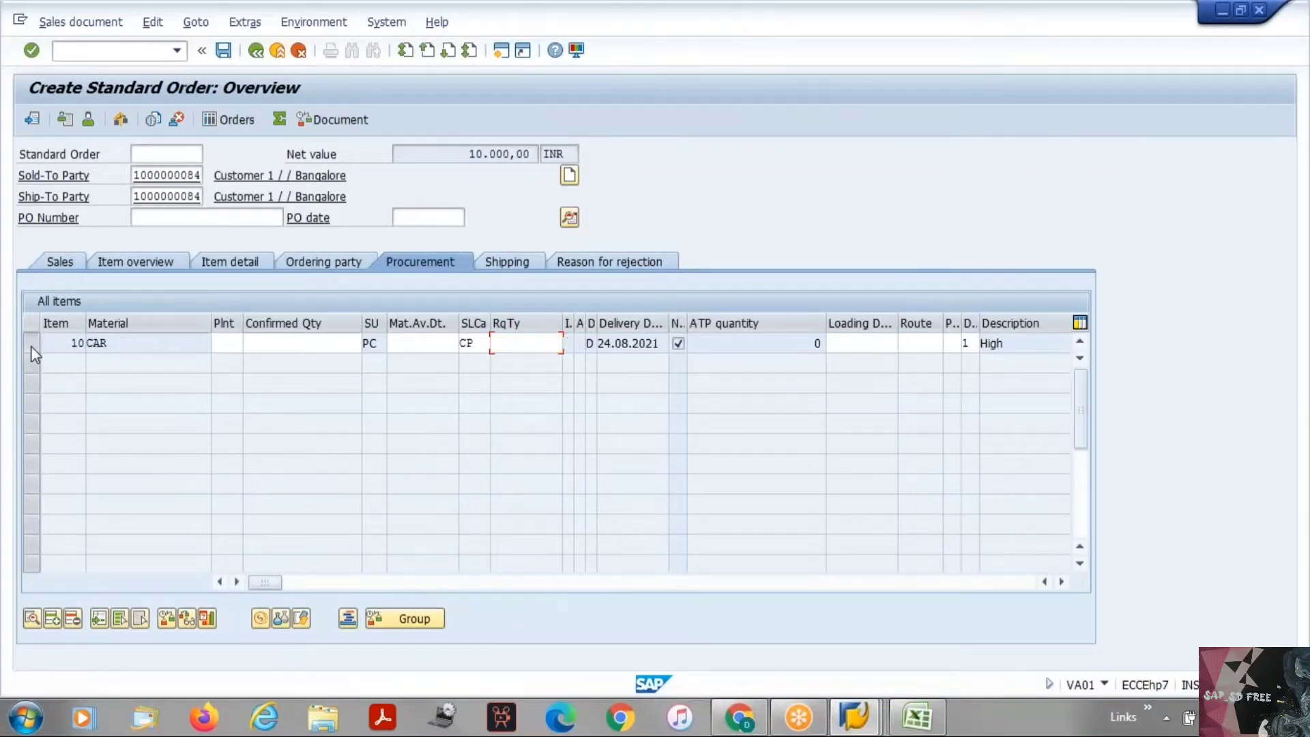
left_click(30, 618)
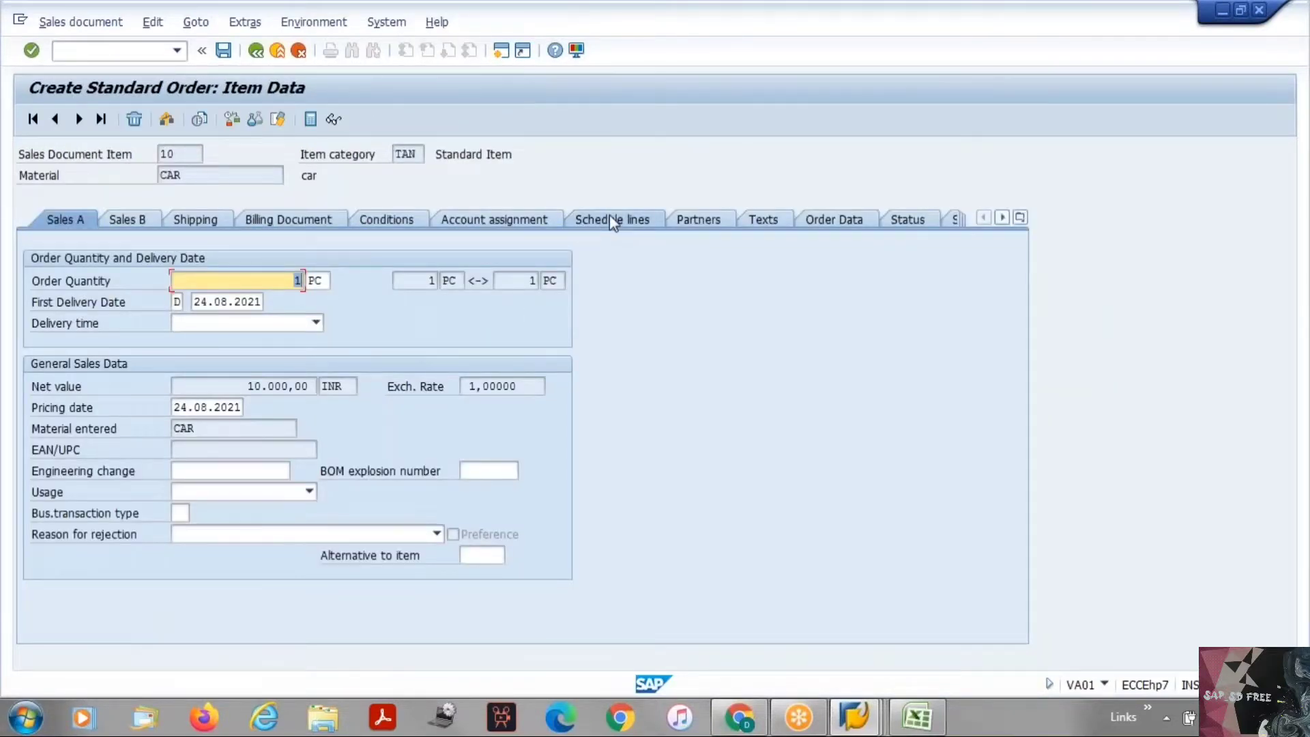
left_click(609, 219)
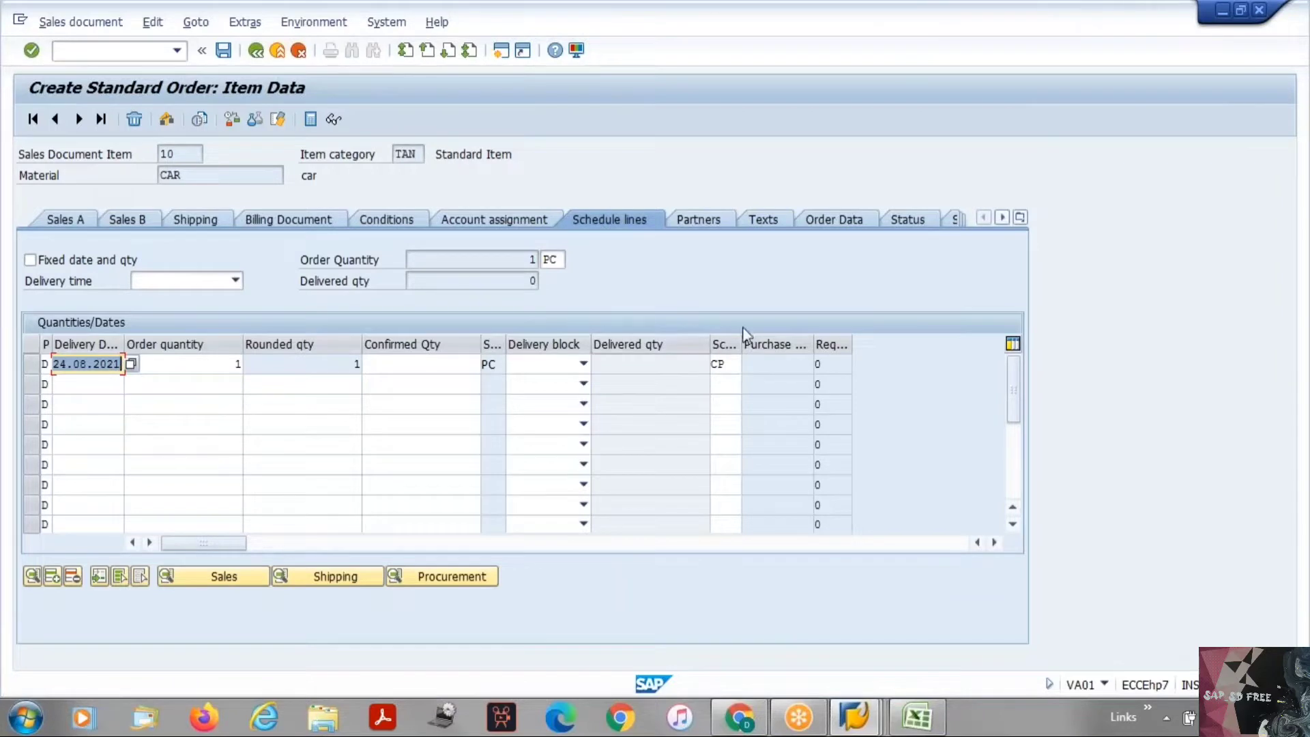
left_click(724, 364)
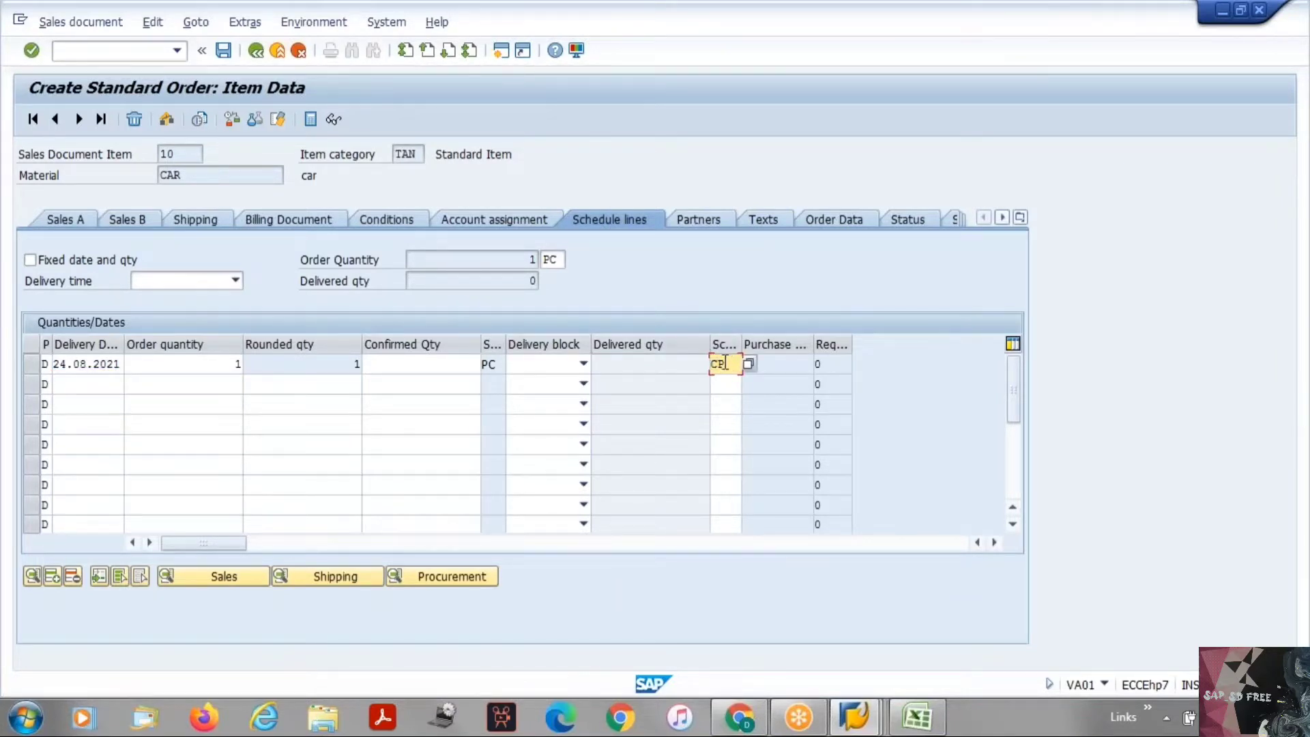
left_click_drag(725, 364, 706, 364)
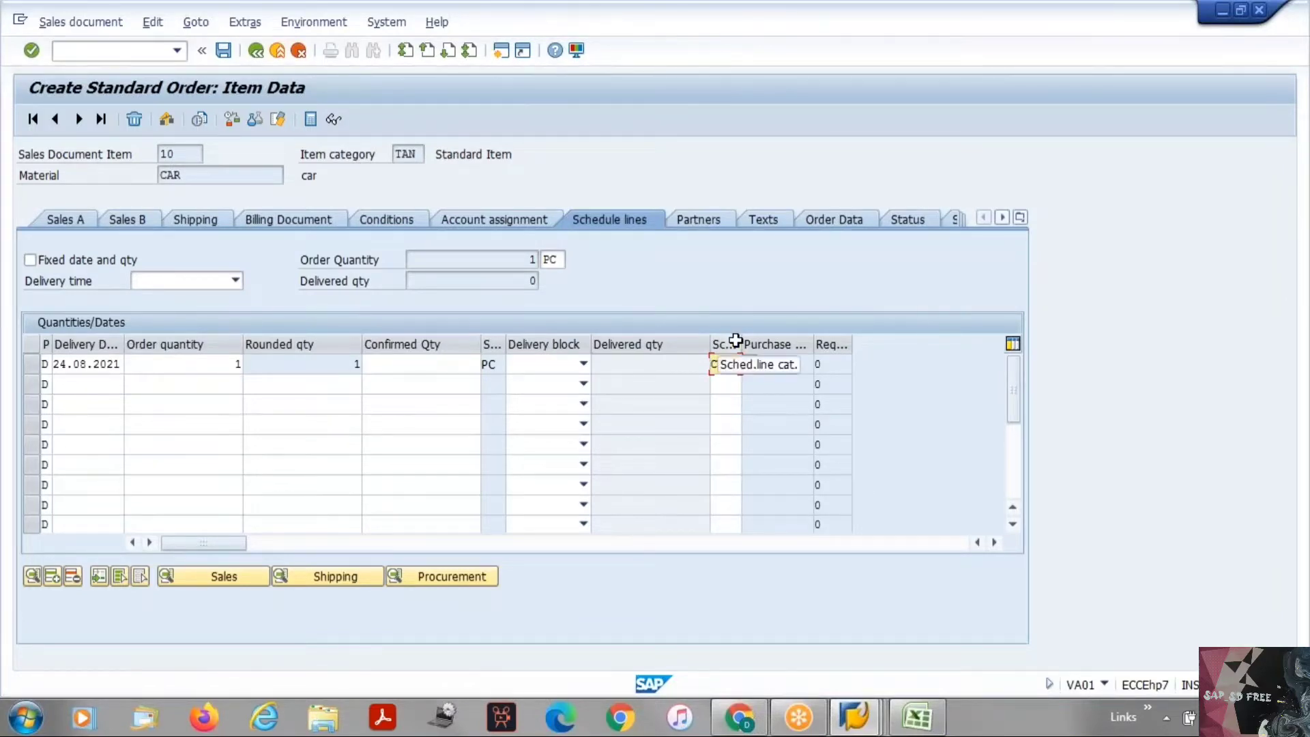
Step: Compare the order's schedule line category with the material's MRP type, and review the material's reorder point and MRP group fields
key("alt+Tab")
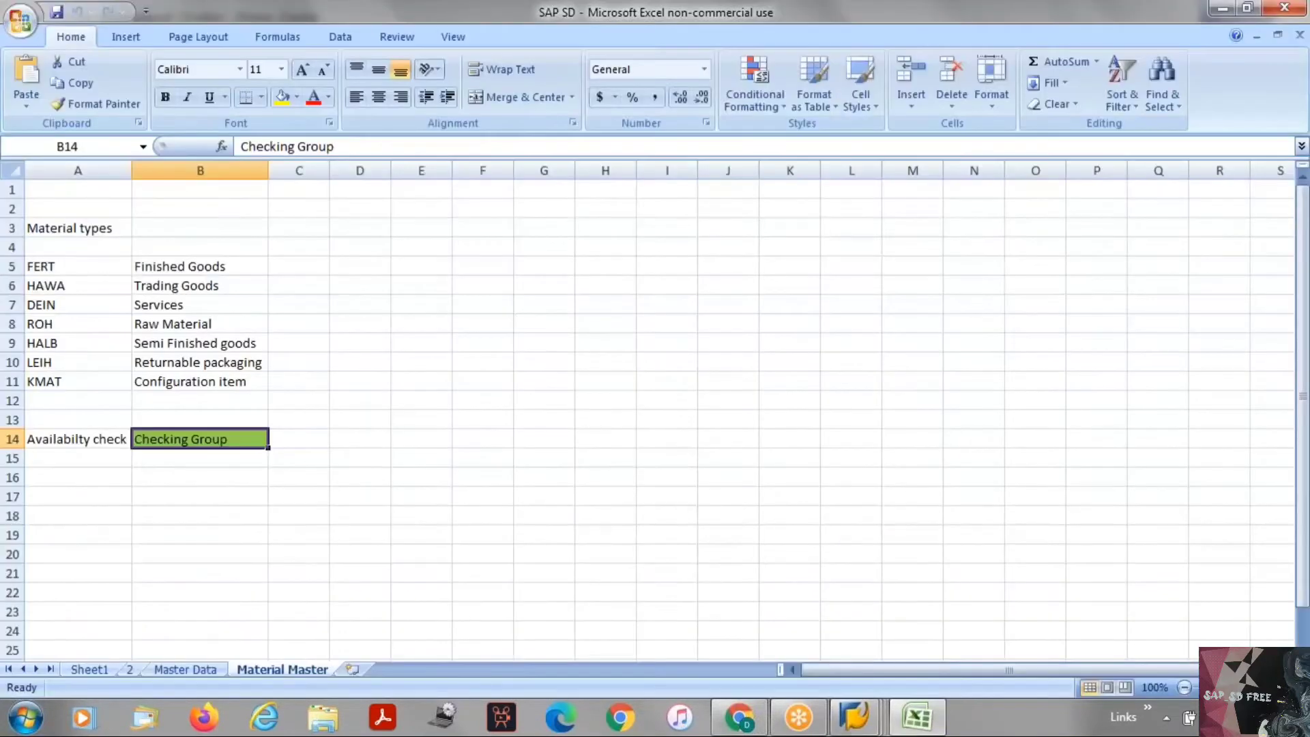
key("alt+Tab")
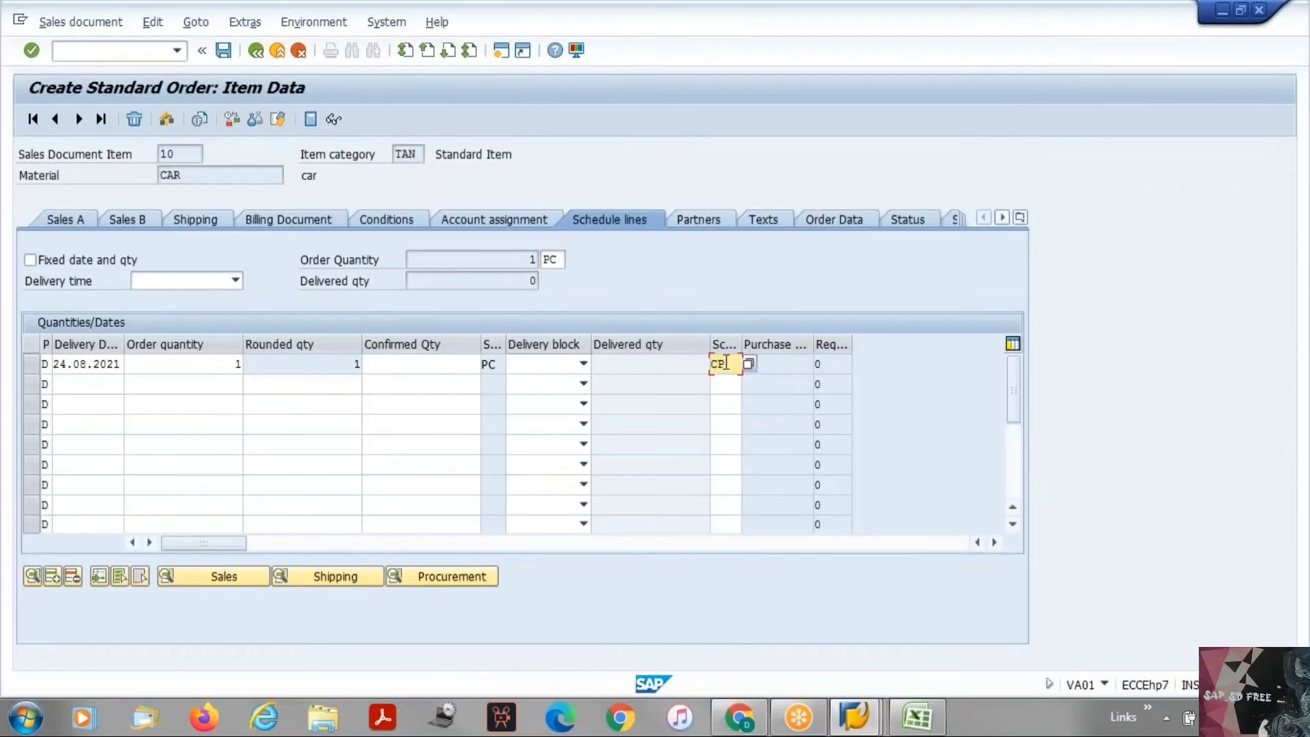
left_click_drag(725, 363, 713, 363)
key("alt+Tab")
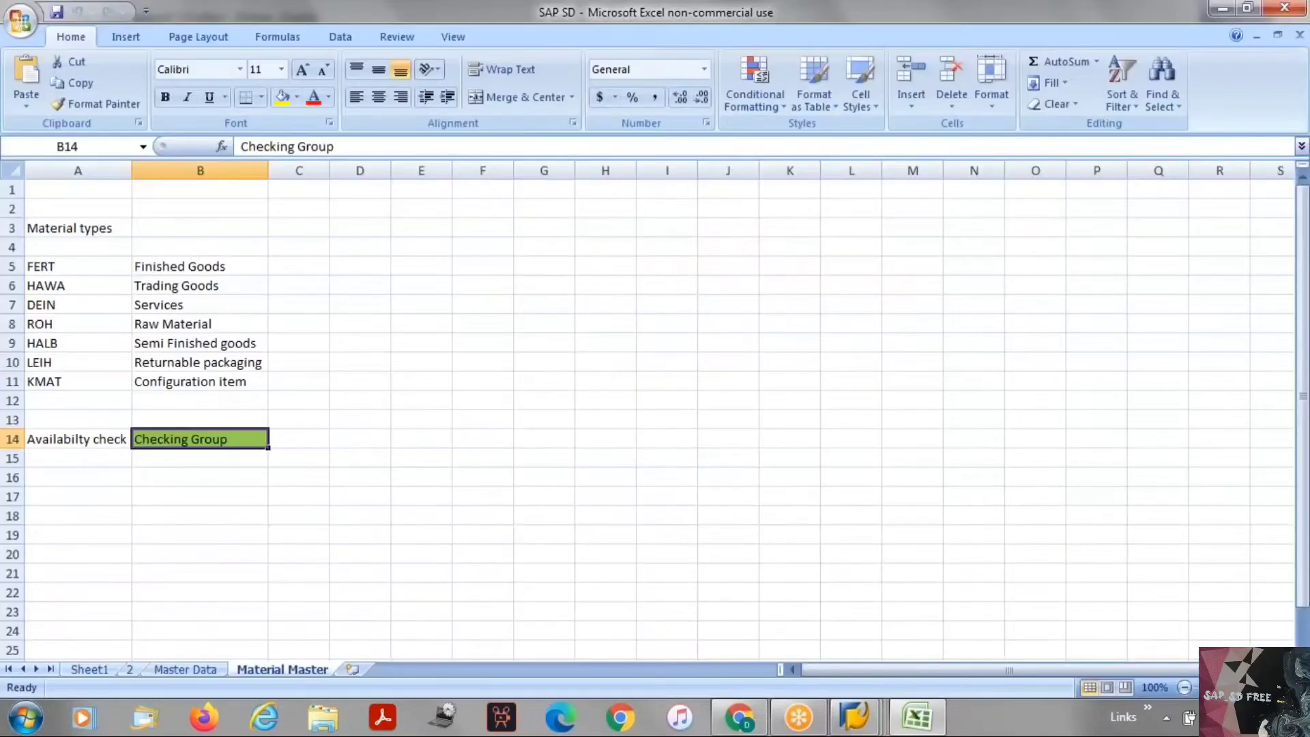
key("alt+Tab")
key("alt+Tab")
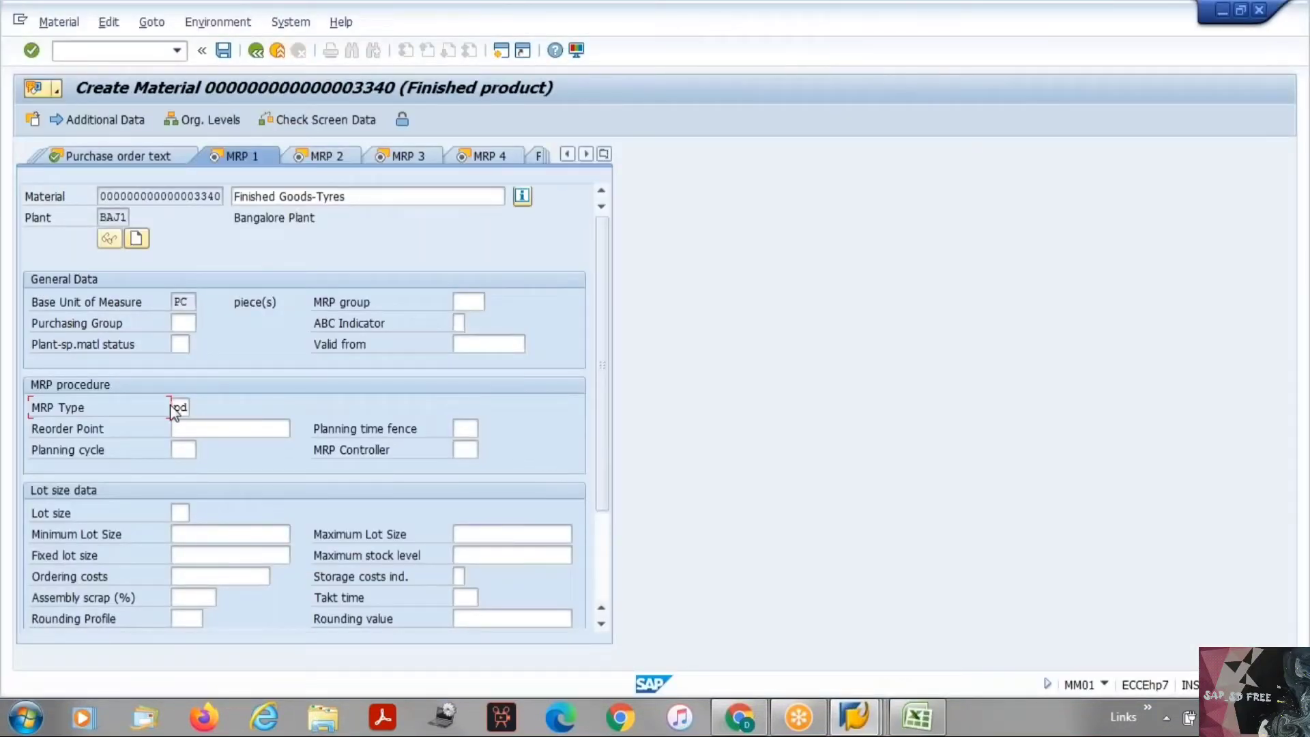
key("alt+Tab")
left_click(212, 428)
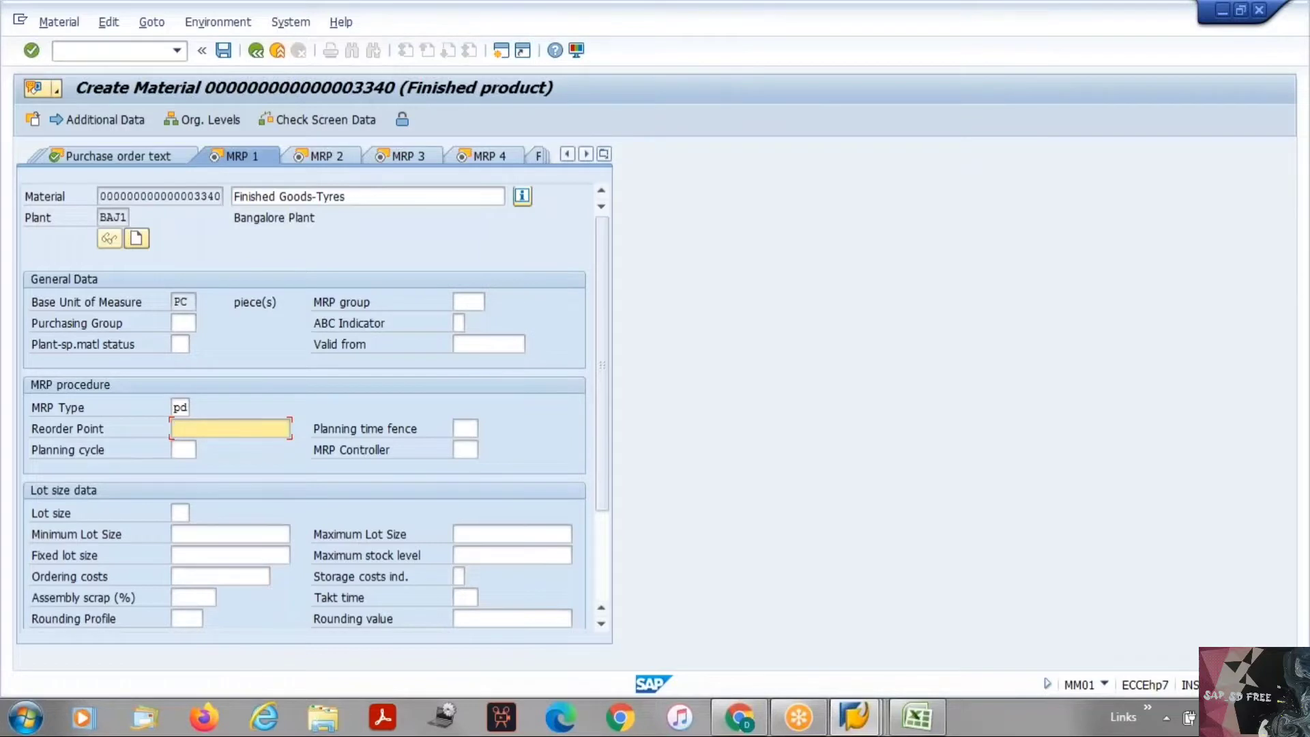
left_click(470, 304)
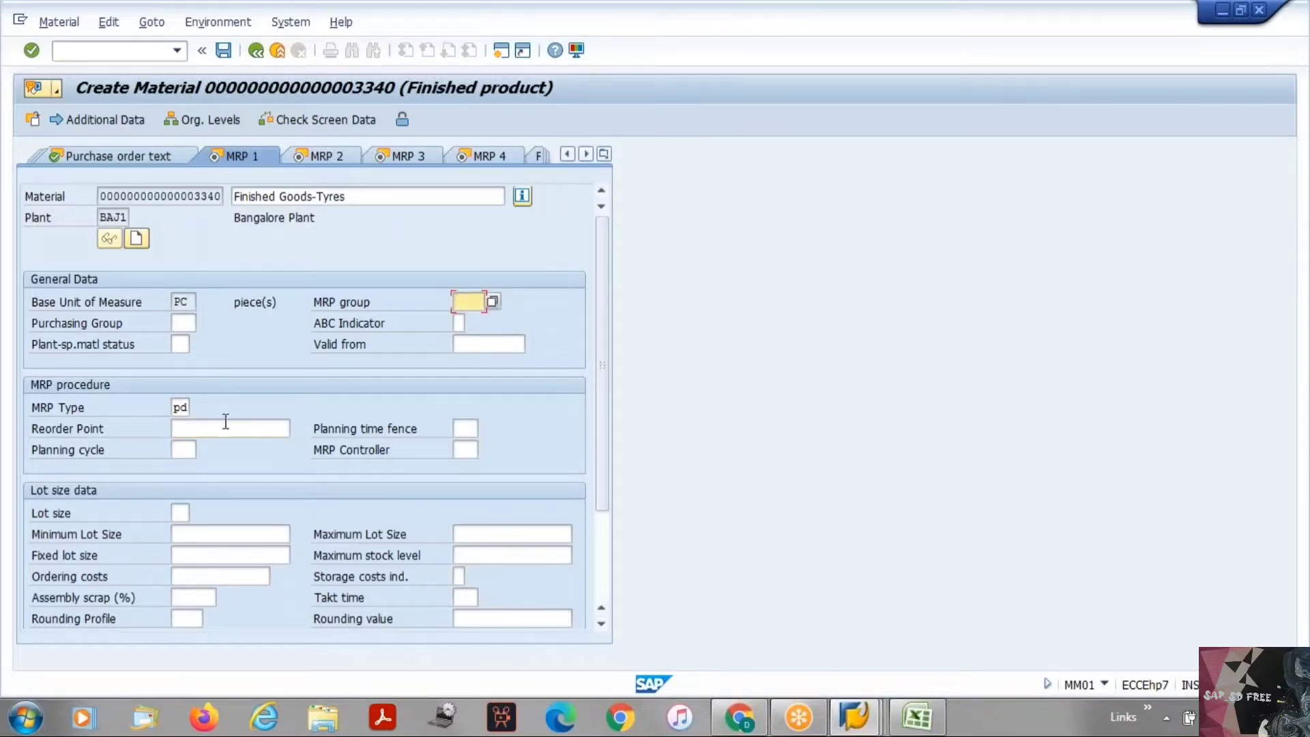
Step: Review the material's MRP type and MRP group against the requirements type and schedule line category of sales order item 10
left_click(89, 411)
left_click_drag(313, 302, 403, 304)
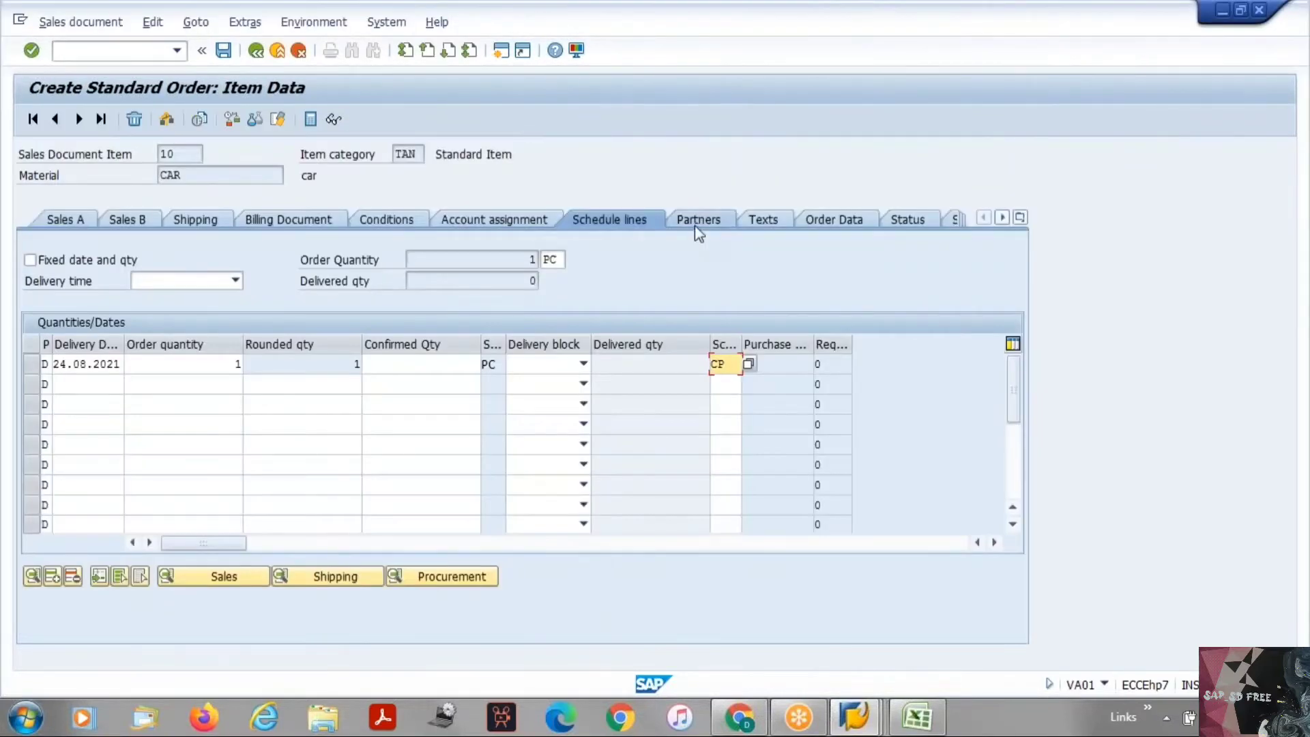
left_click(257, 52)
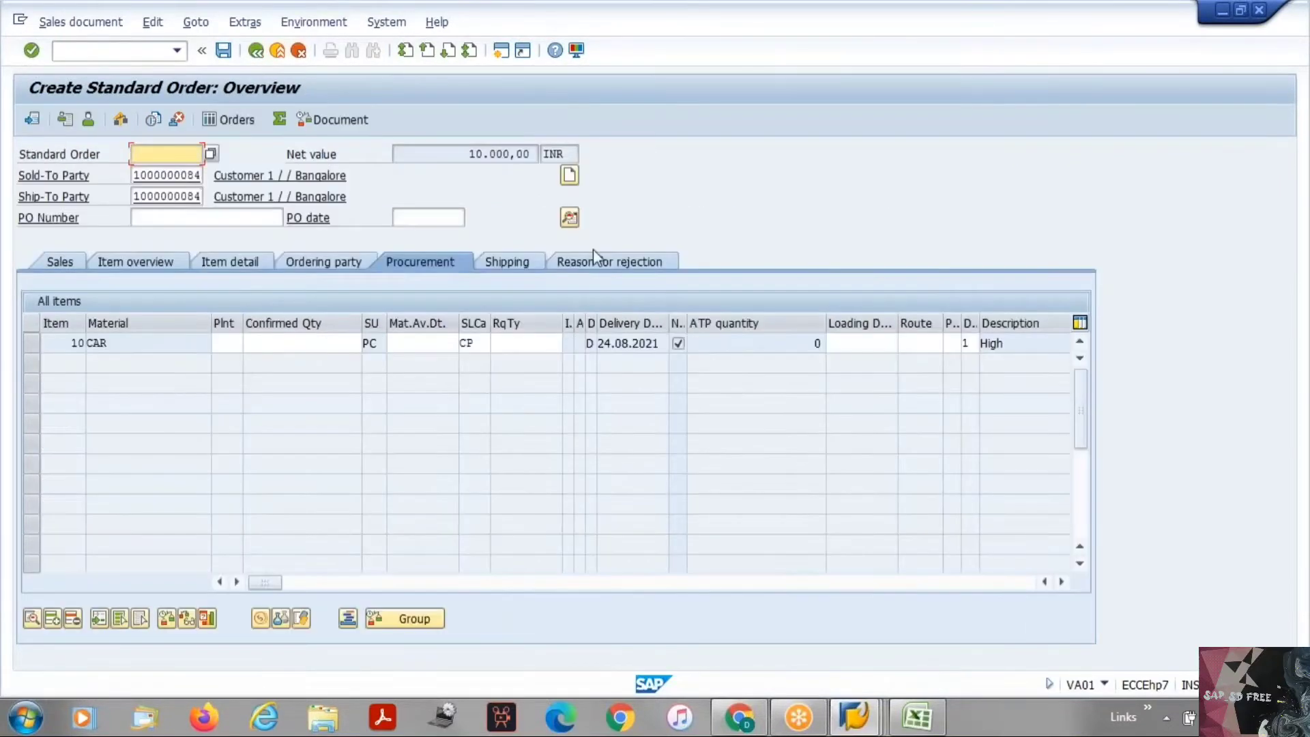
left_click(515, 341)
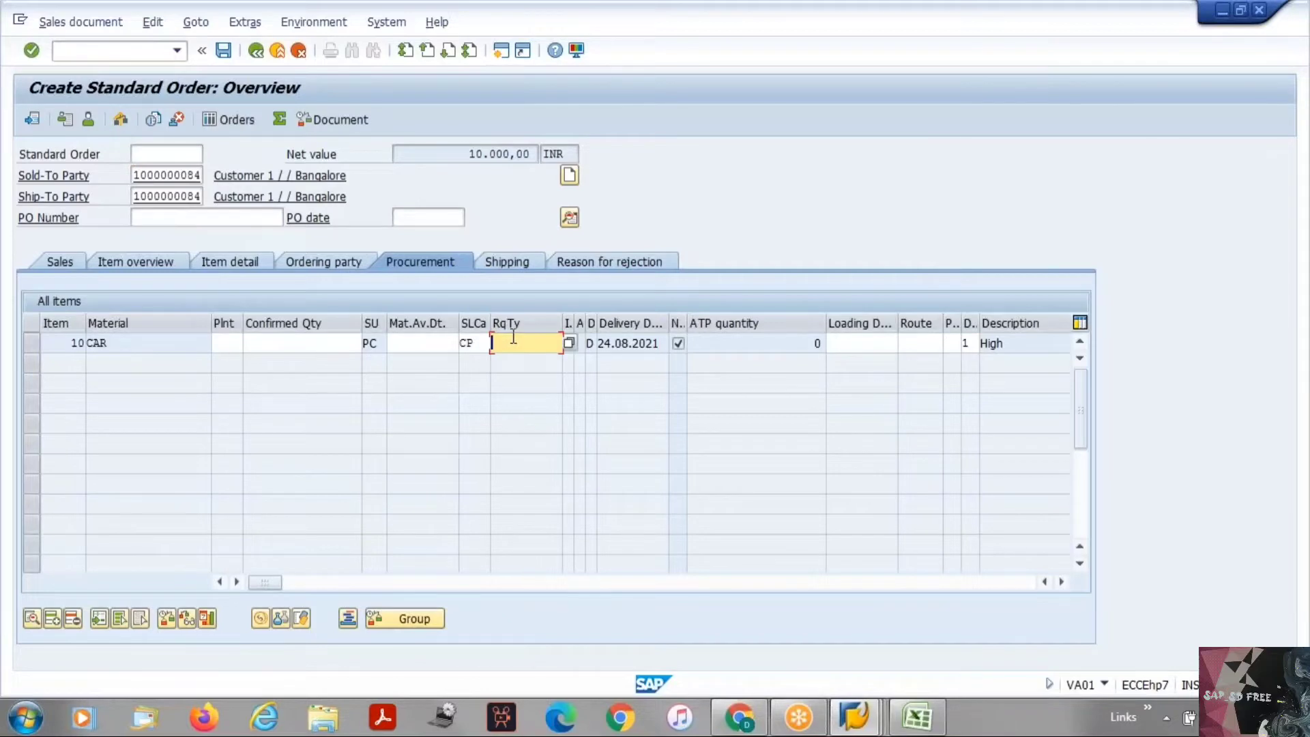
key("alt+Tab")
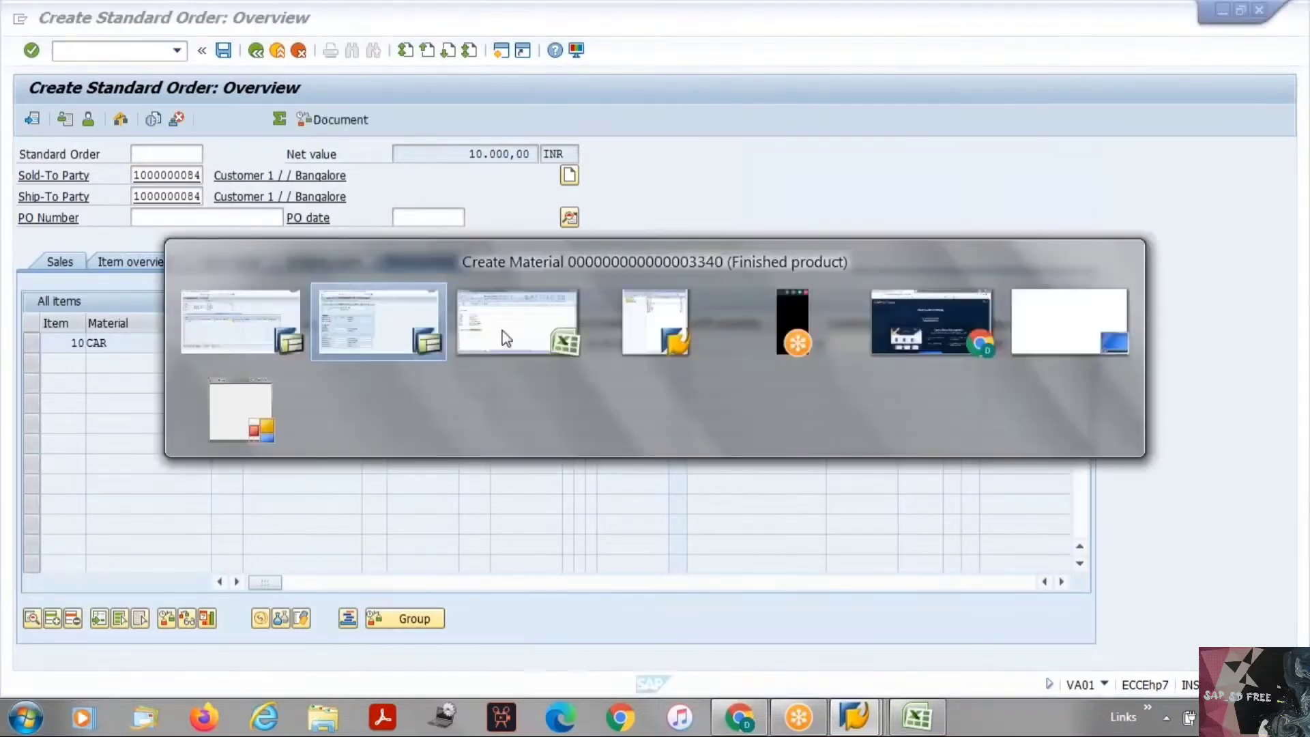
left_click_drag(29, 401, 166, 398)
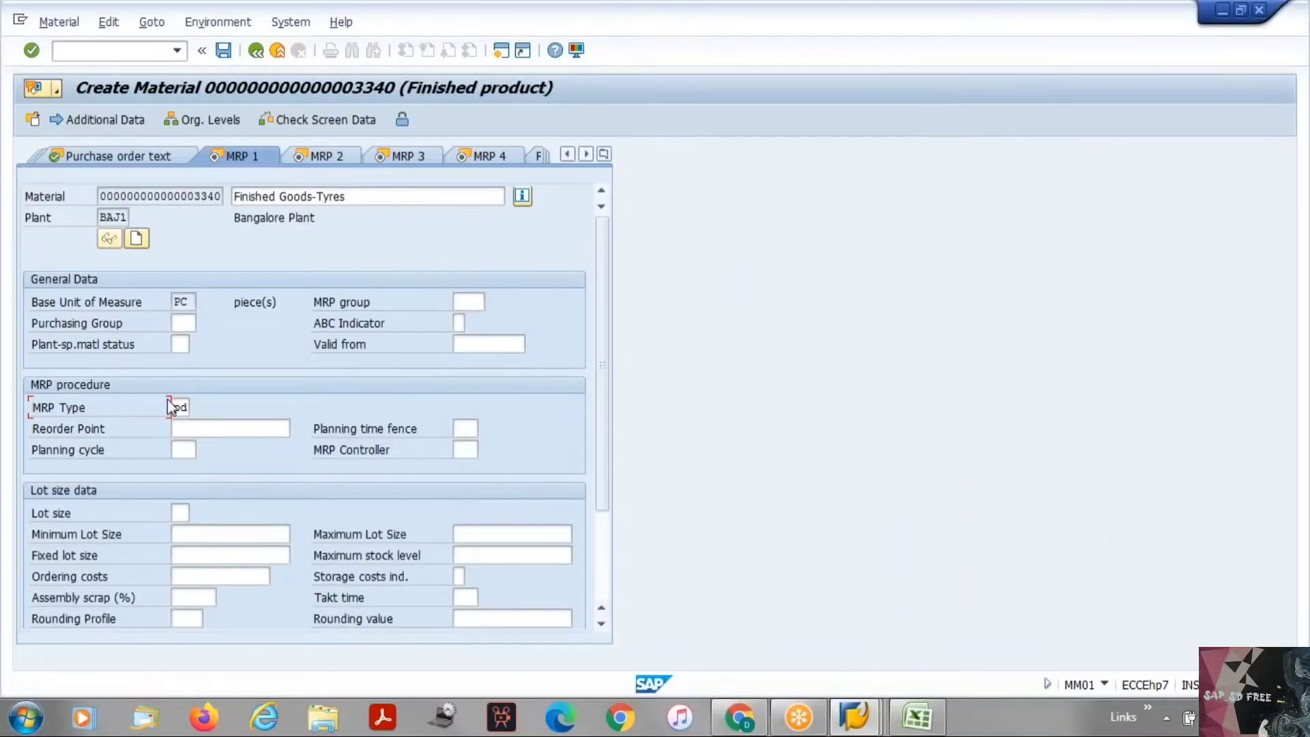
key("alt+Tab")
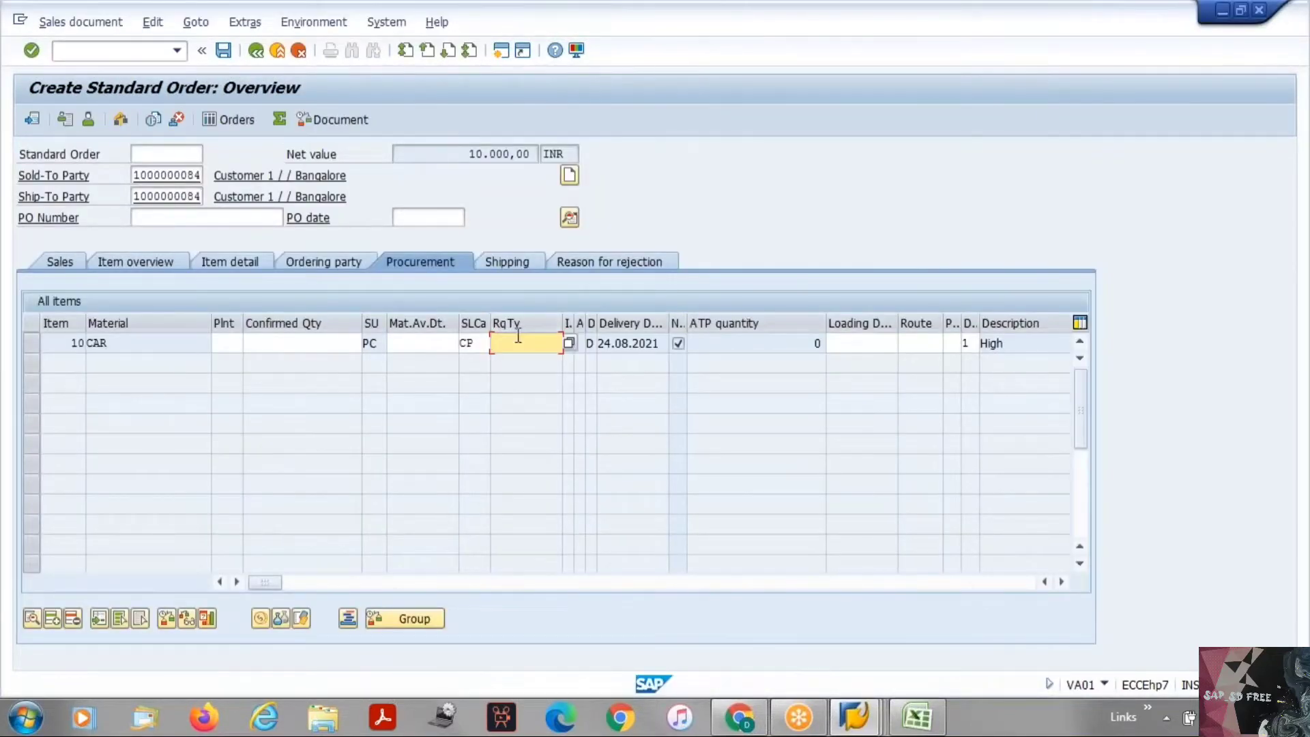
double_click(189, 344)
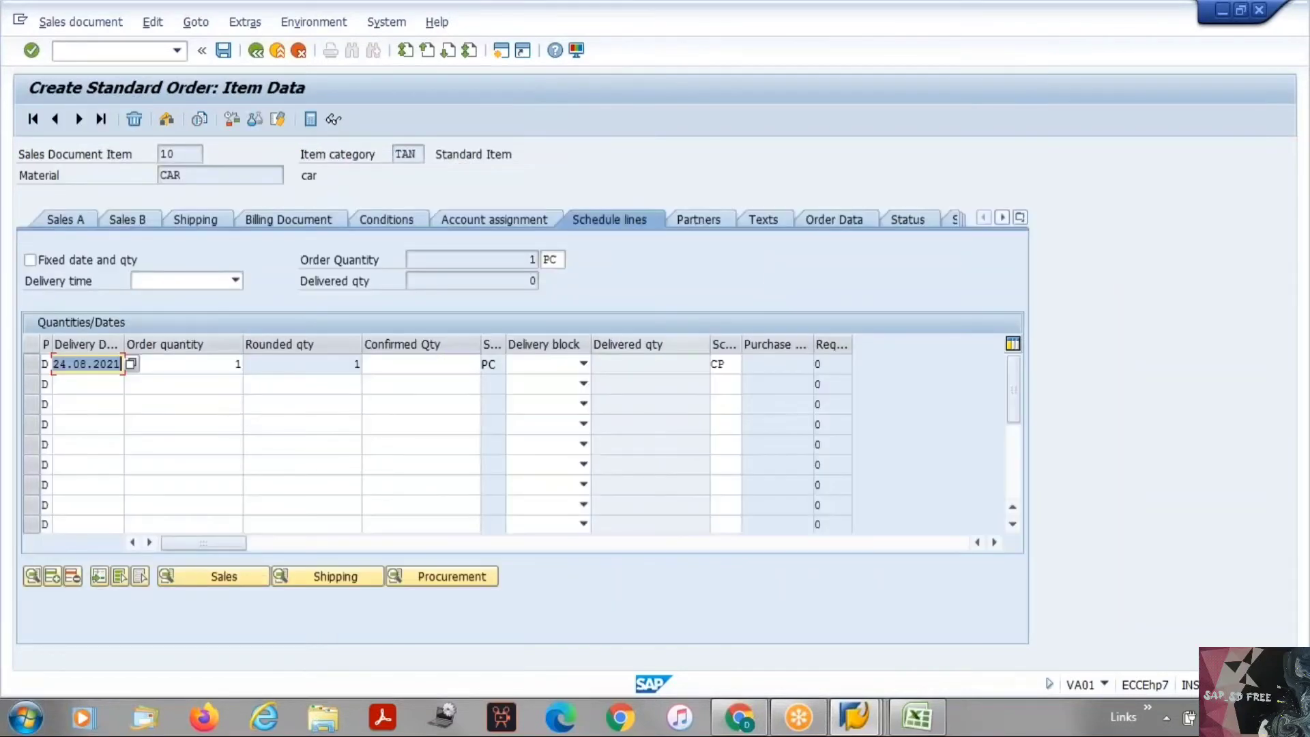
left_click(733, 362)
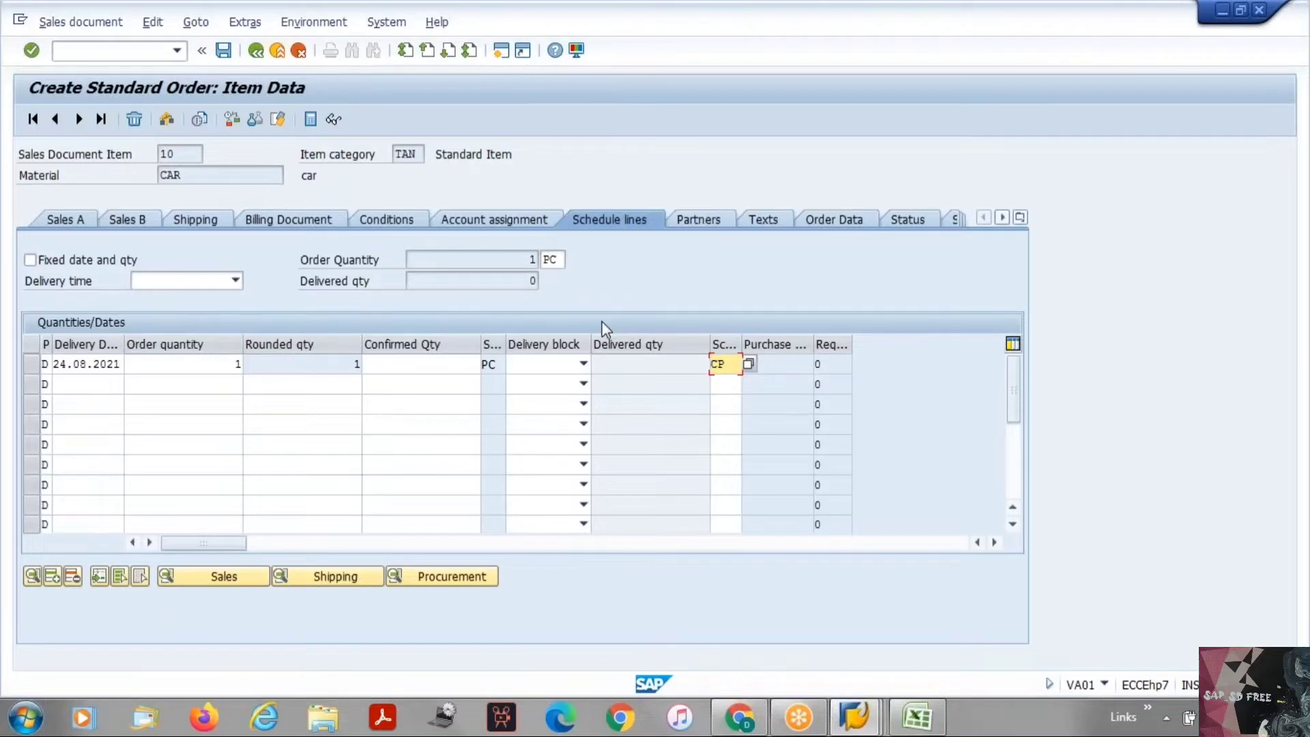
key("alt+Tab")
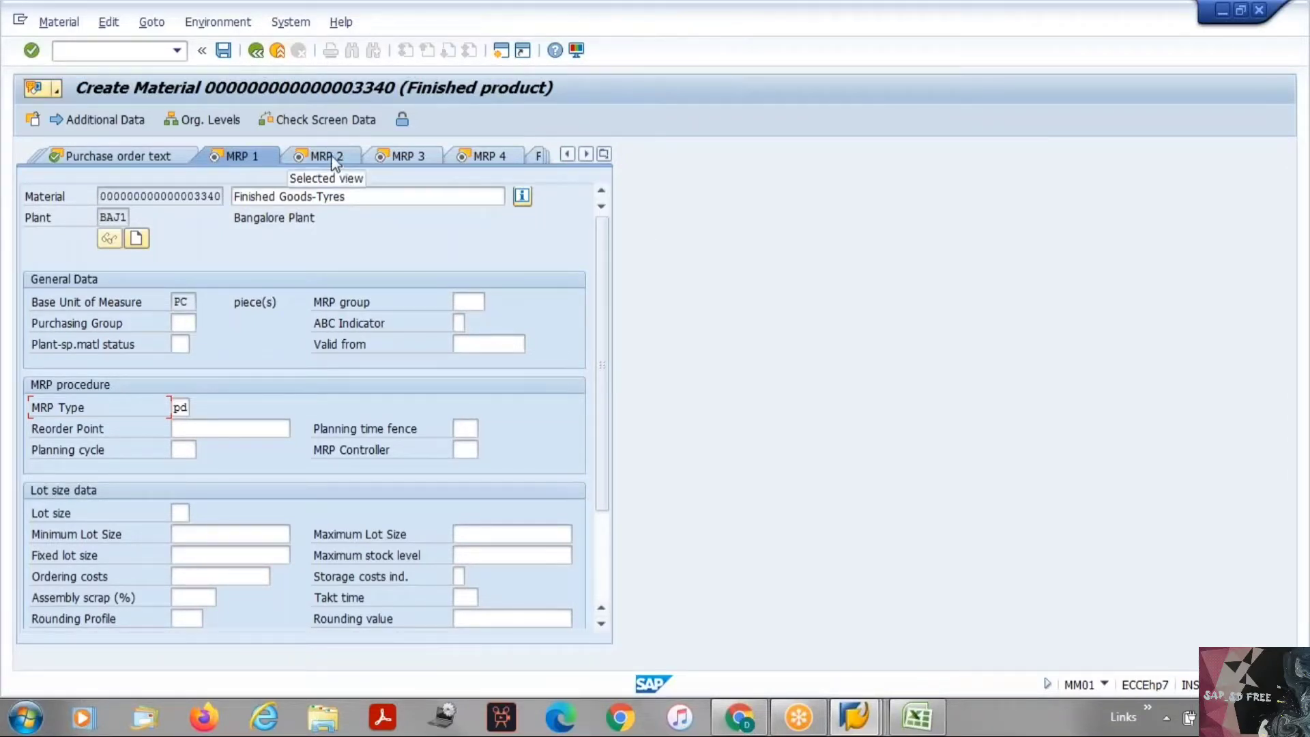
Step: Assign MRP controller 000 and lot size 2W to the material, and proceed to its MRP 2 view
key("Return")
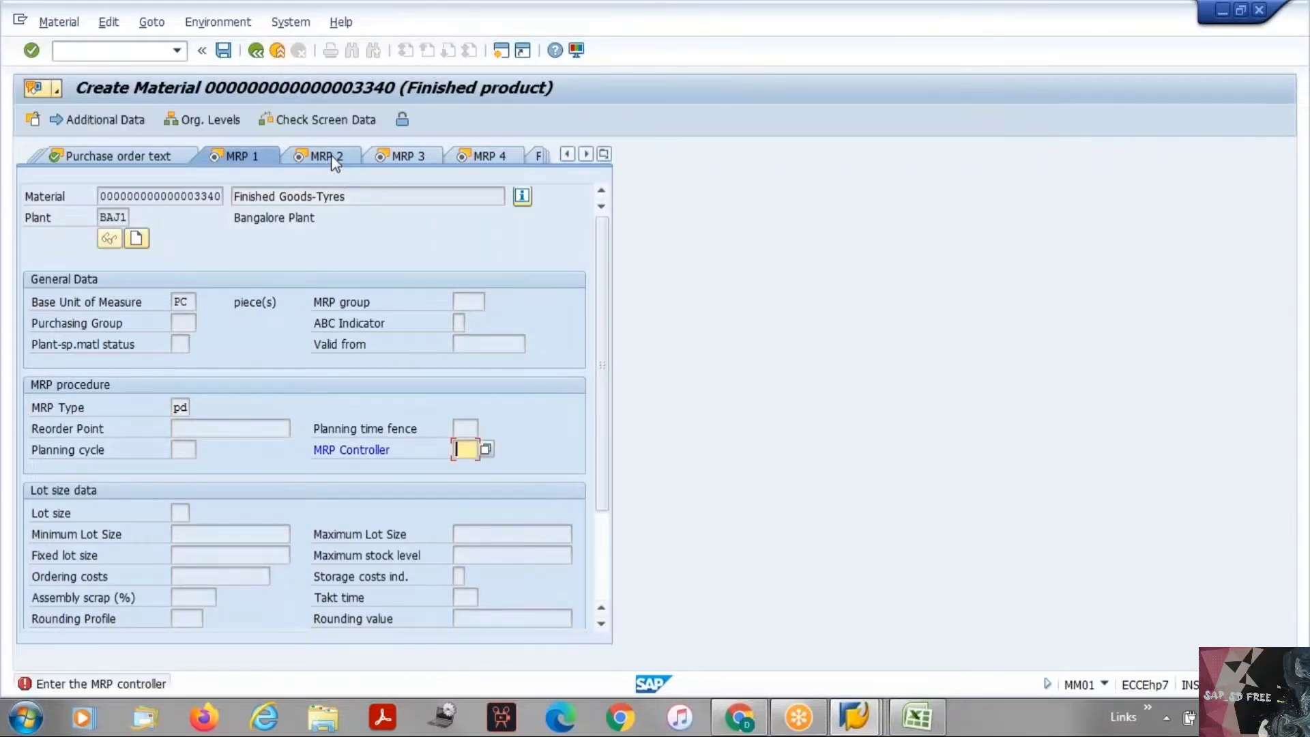
key("Down")
key("Return")
key("Return")
key("Down")
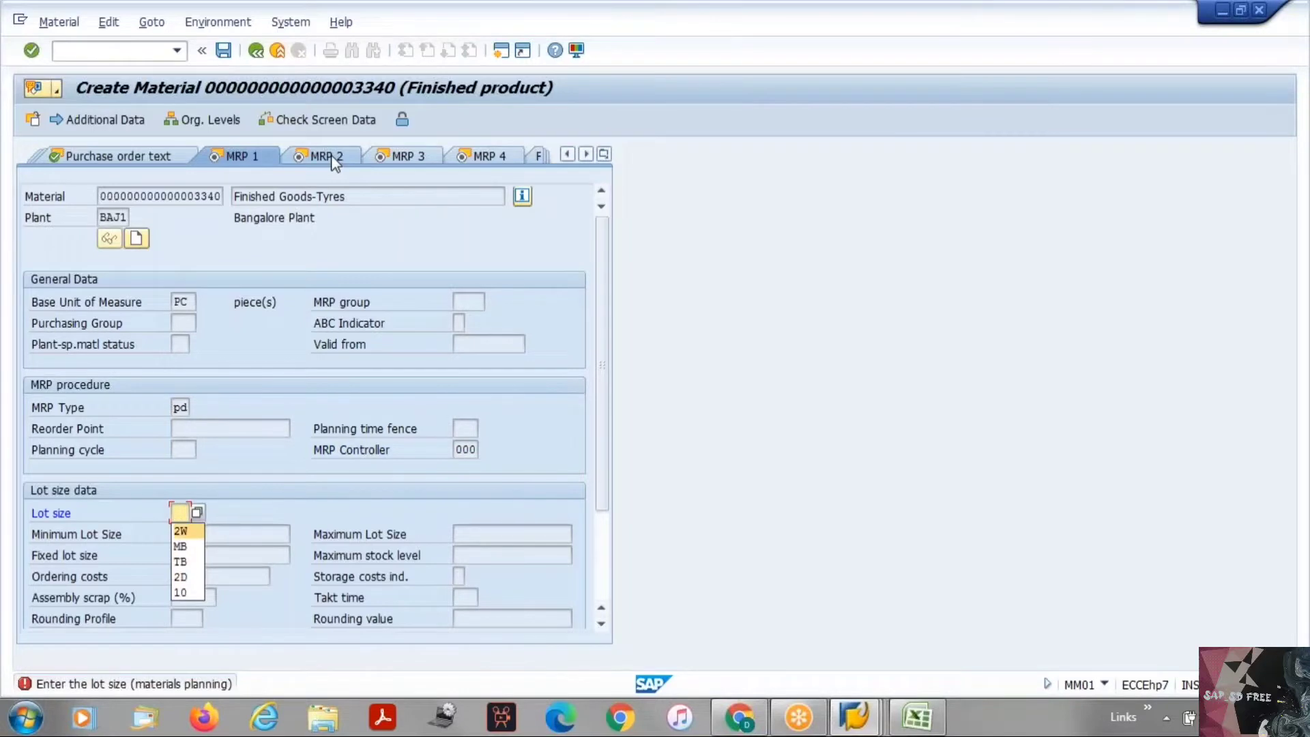
key("Return")
key("Return")
left_click(334, 162)
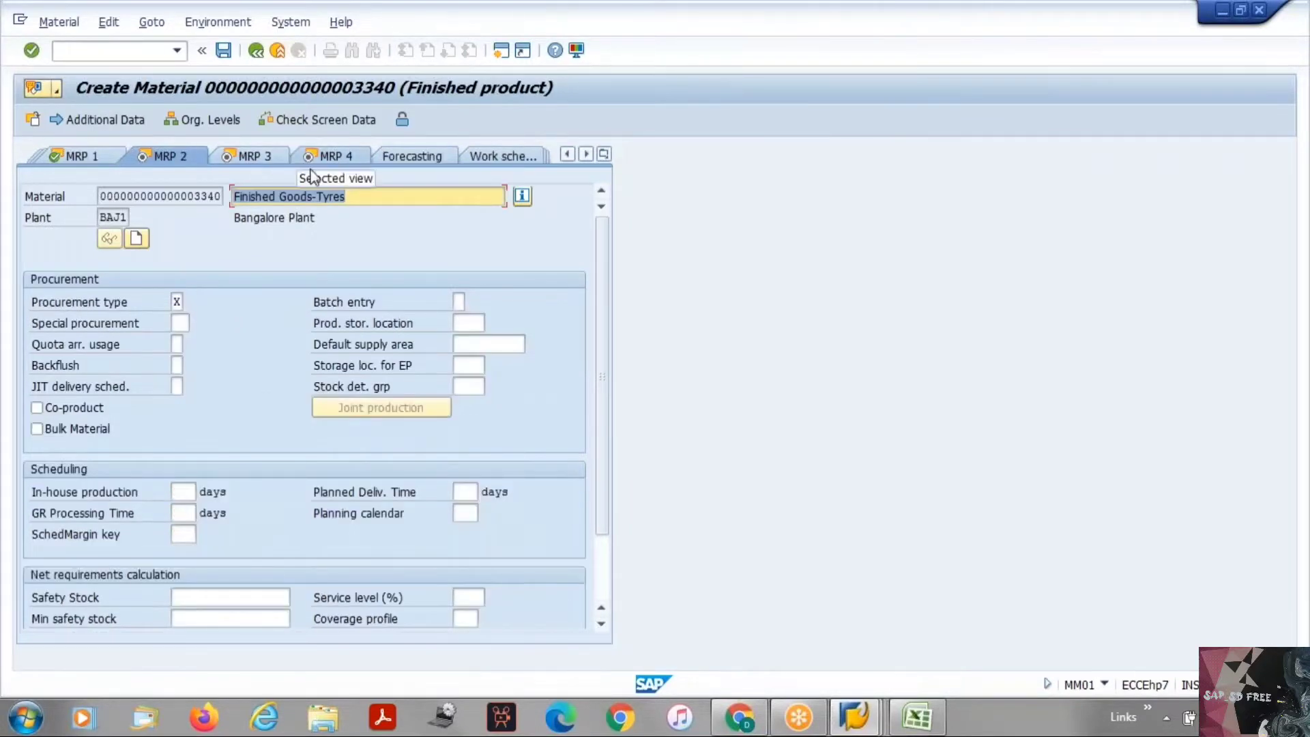
Step: Examine the possible procurement types for the material, comparing in-house production, external procurement and both procurement types
left_click(177, 301)
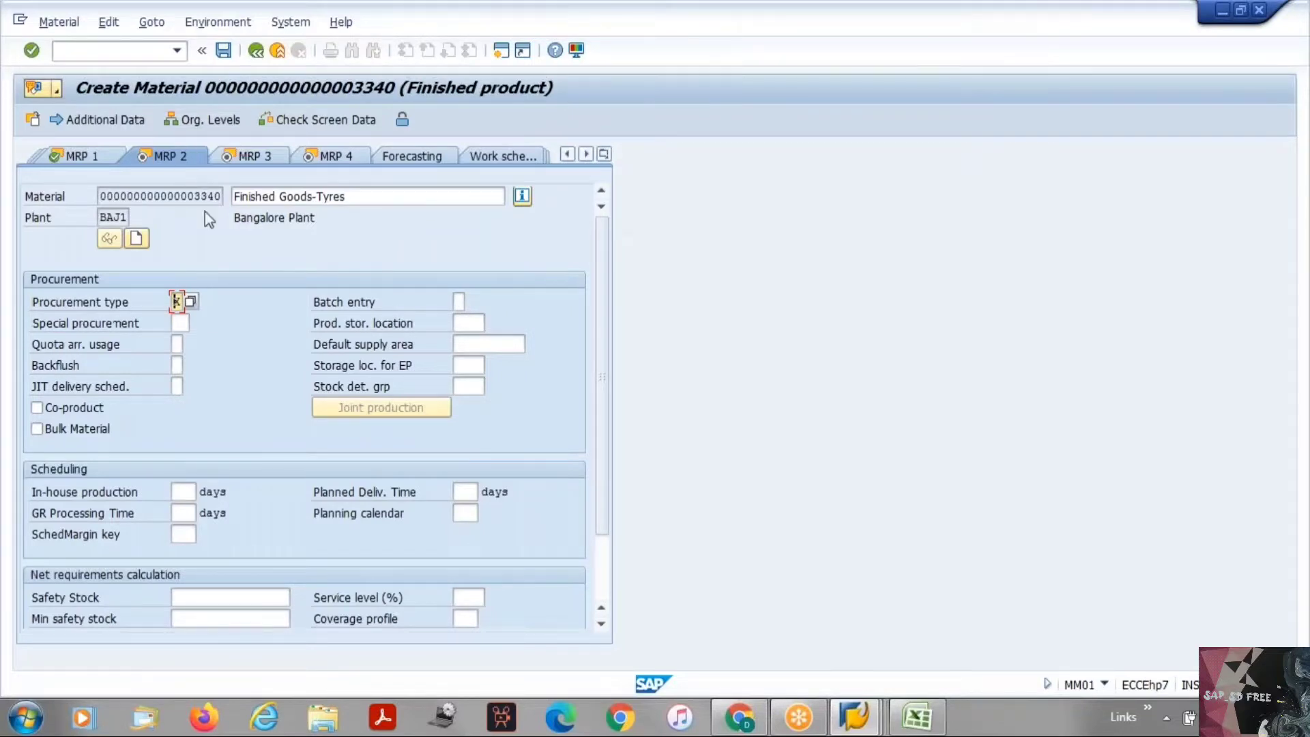
left_click(192, 303)
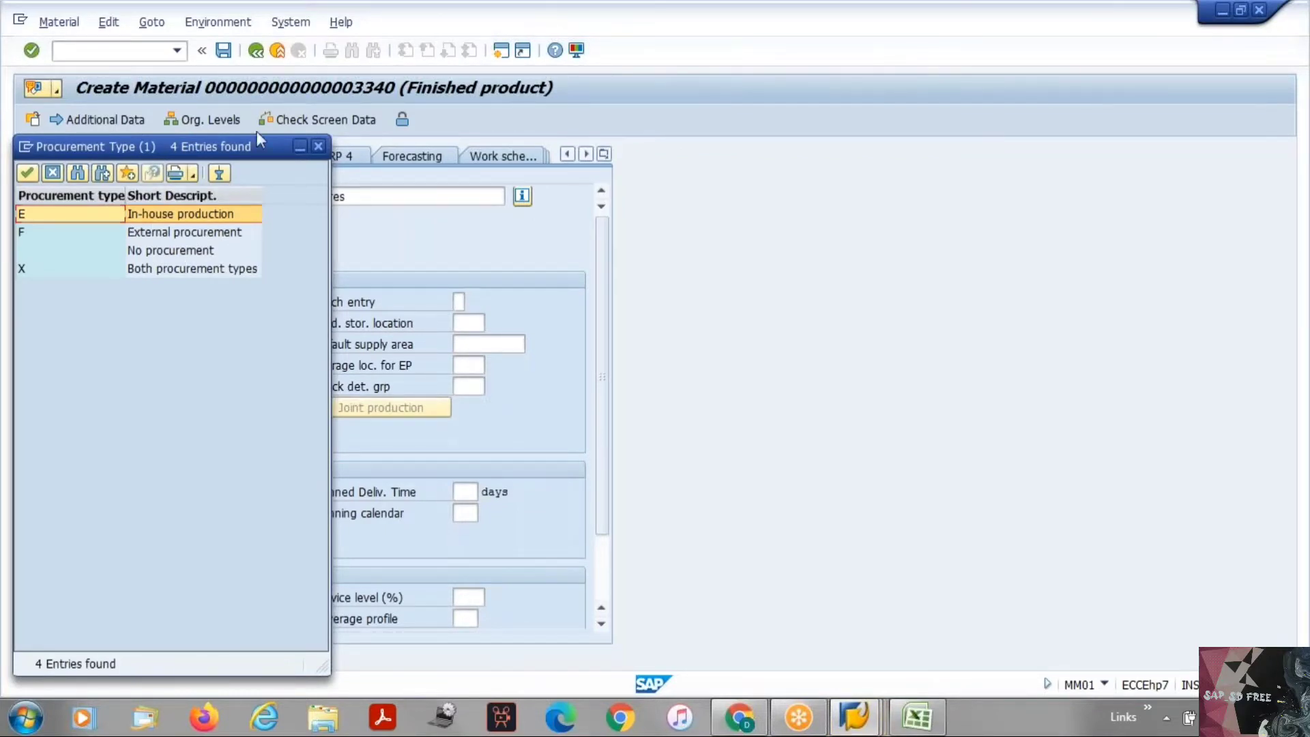
left_click_drag(254, 148, 674, 140)
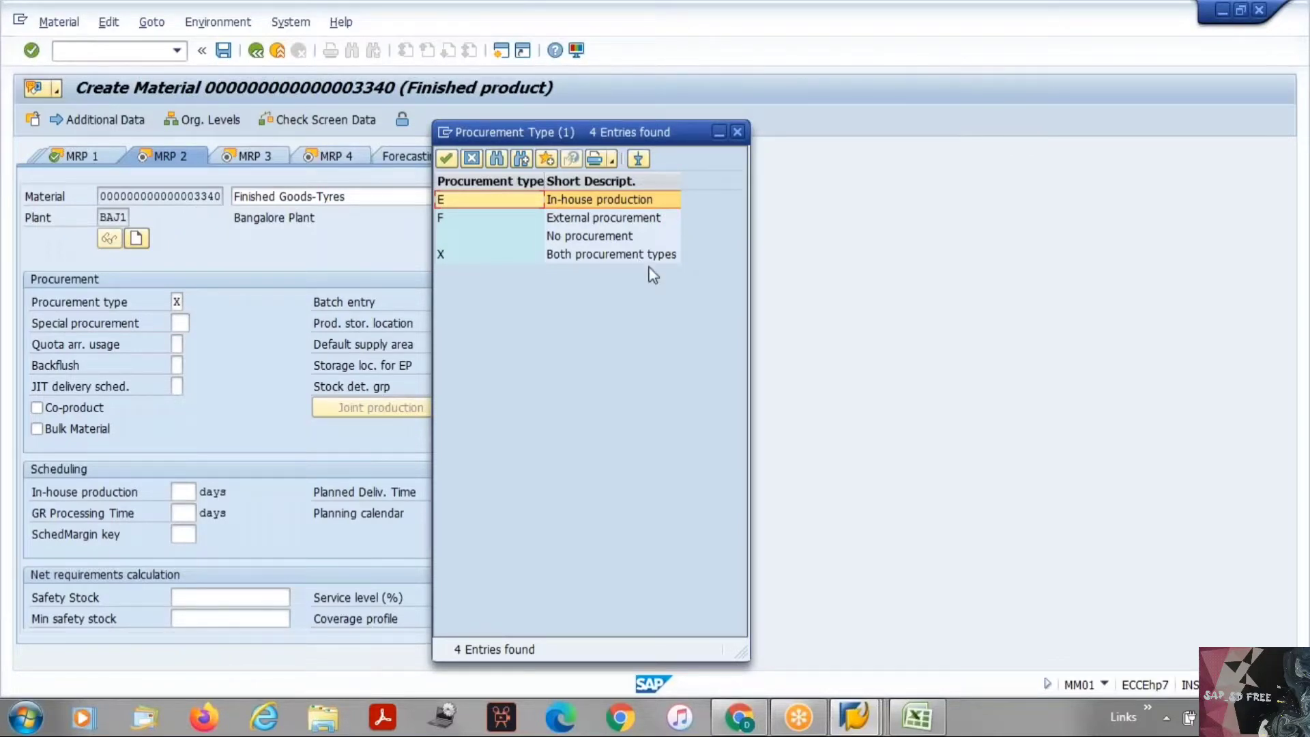
left_click(612, 218)
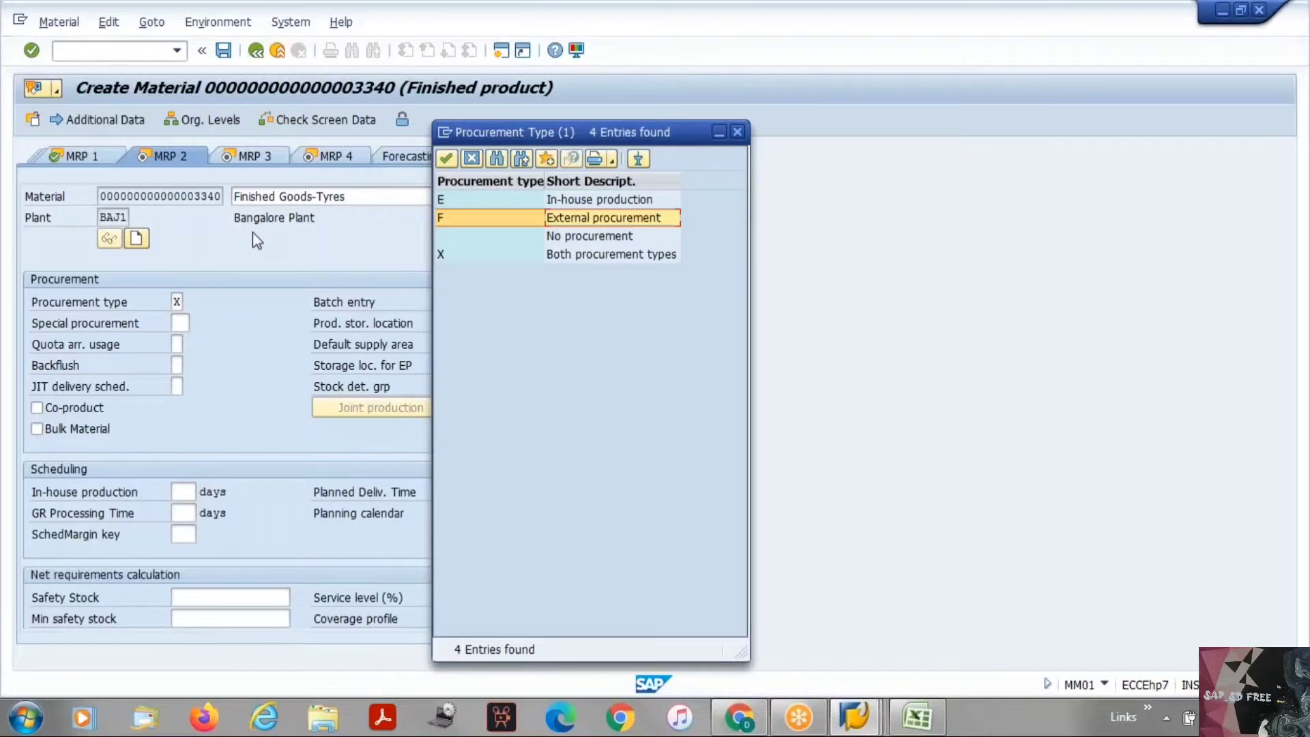
left_click(588, 203)
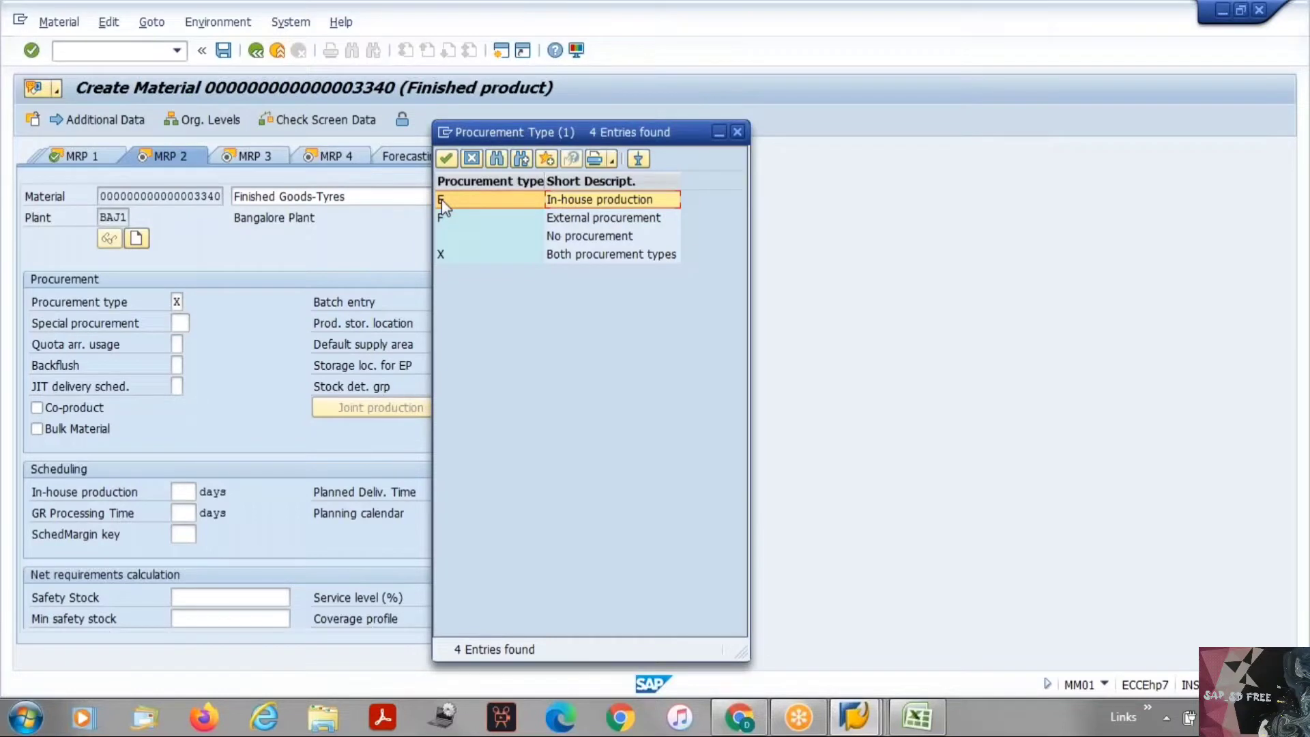
left_click(614, 223)
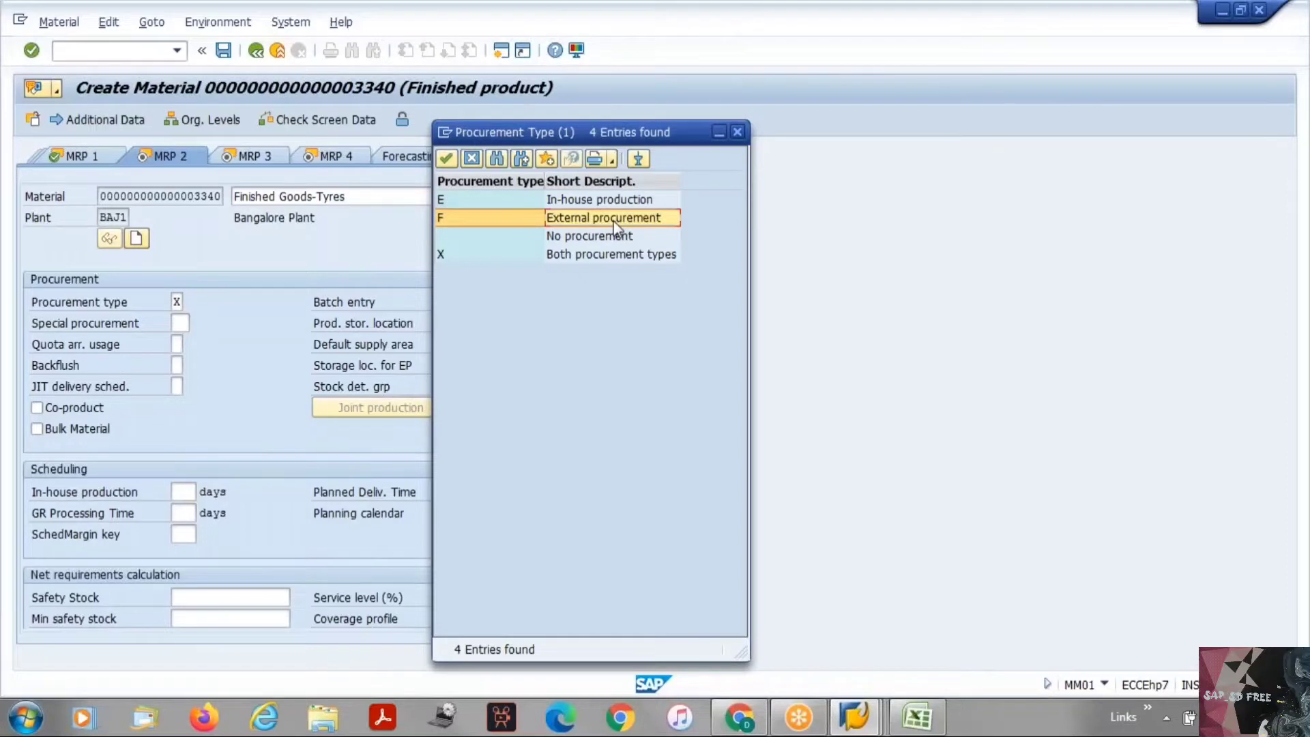
left_click(601, 256)
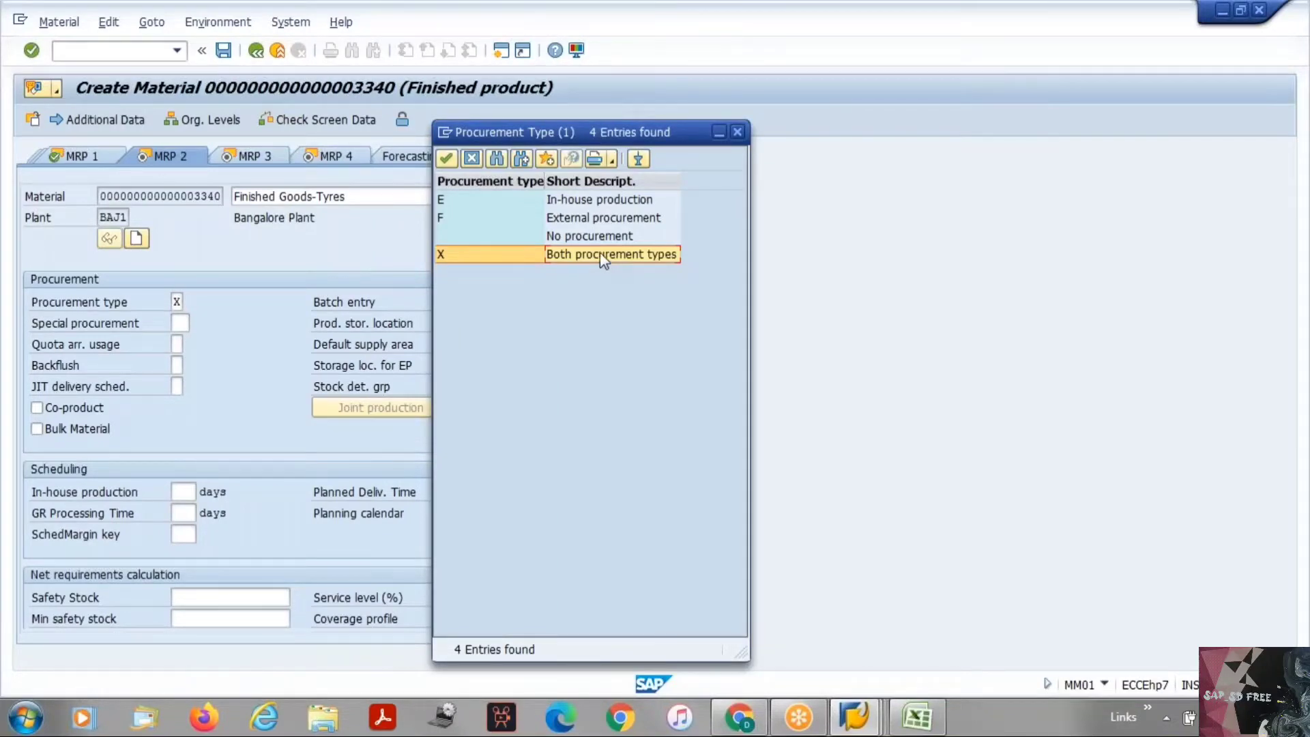
left_click(592, 199)
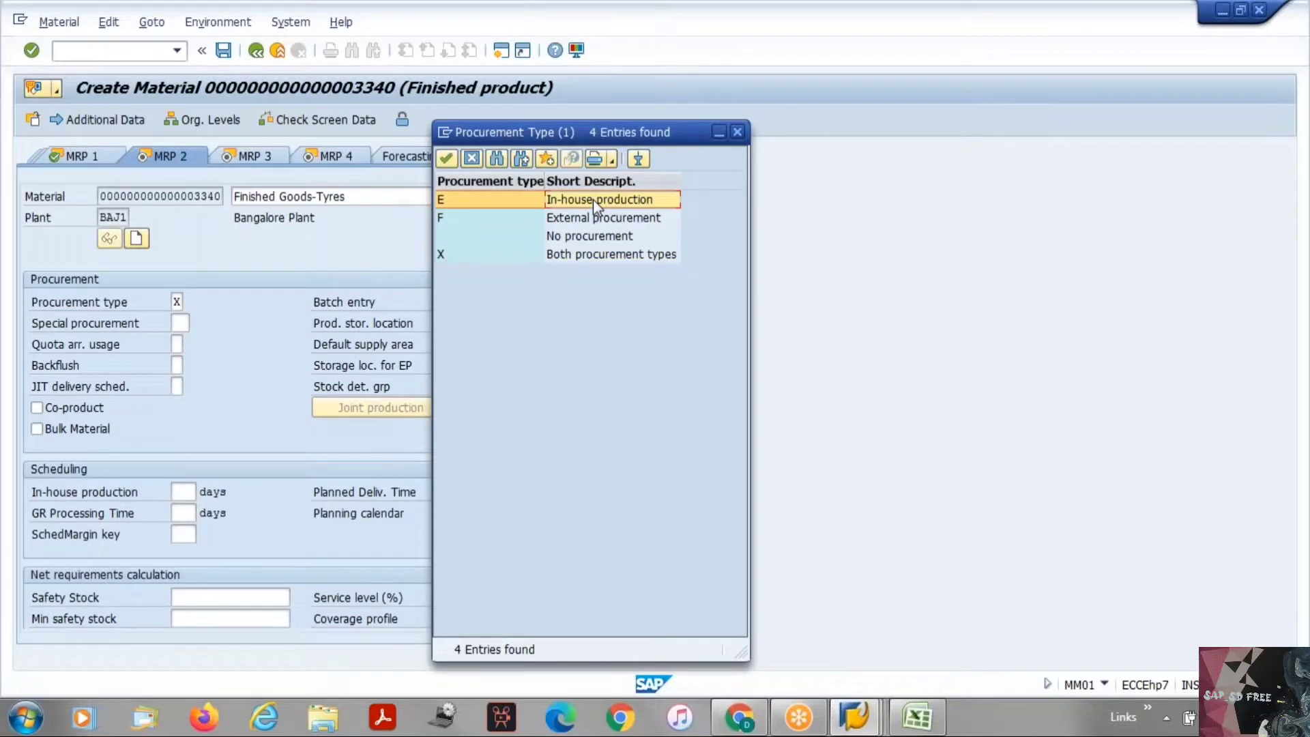
left_click(593, 219)
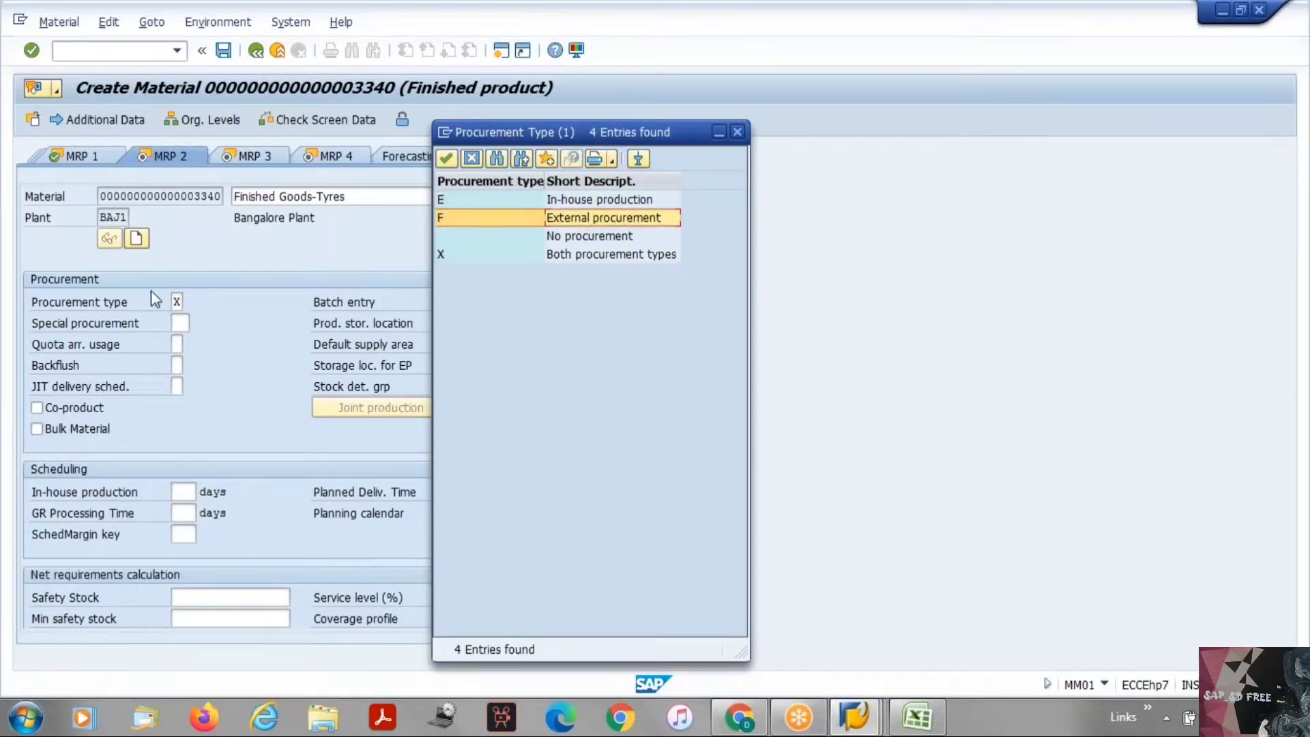
left_click(740, 130)
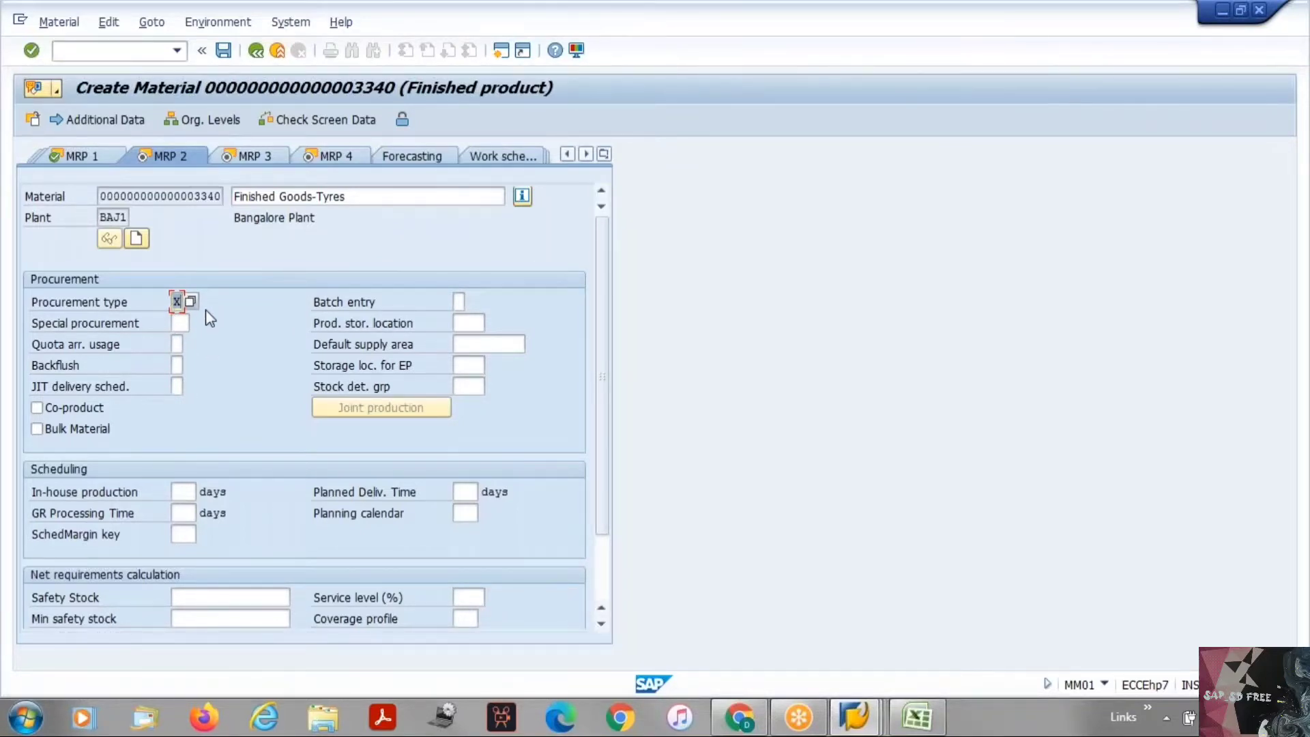
Step: Examine the in-house production time and GR processing time fields in the material's scheduling data
left_click(182, 491)
left_click_drag(30, 493, 121, 495)
left_click(187, 489)
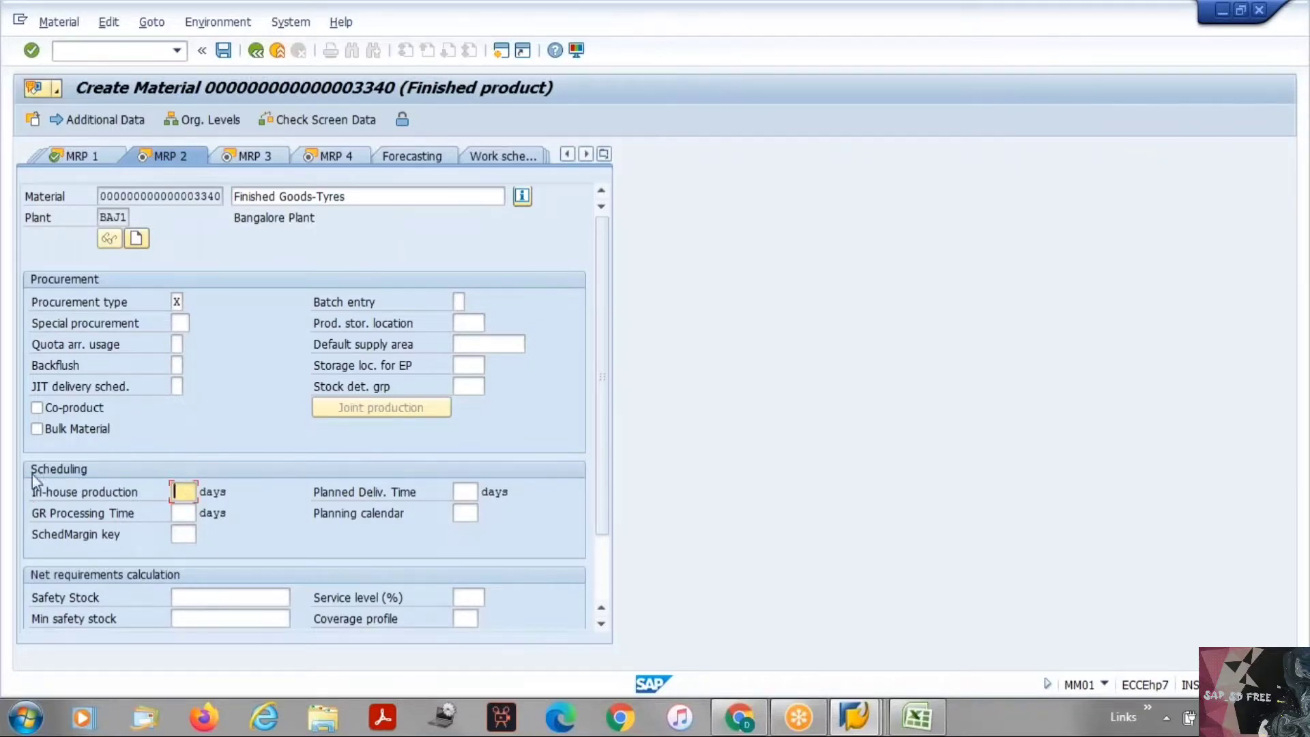
left_click_drag(32, 488, 188, 488)
left_click(188, 488)
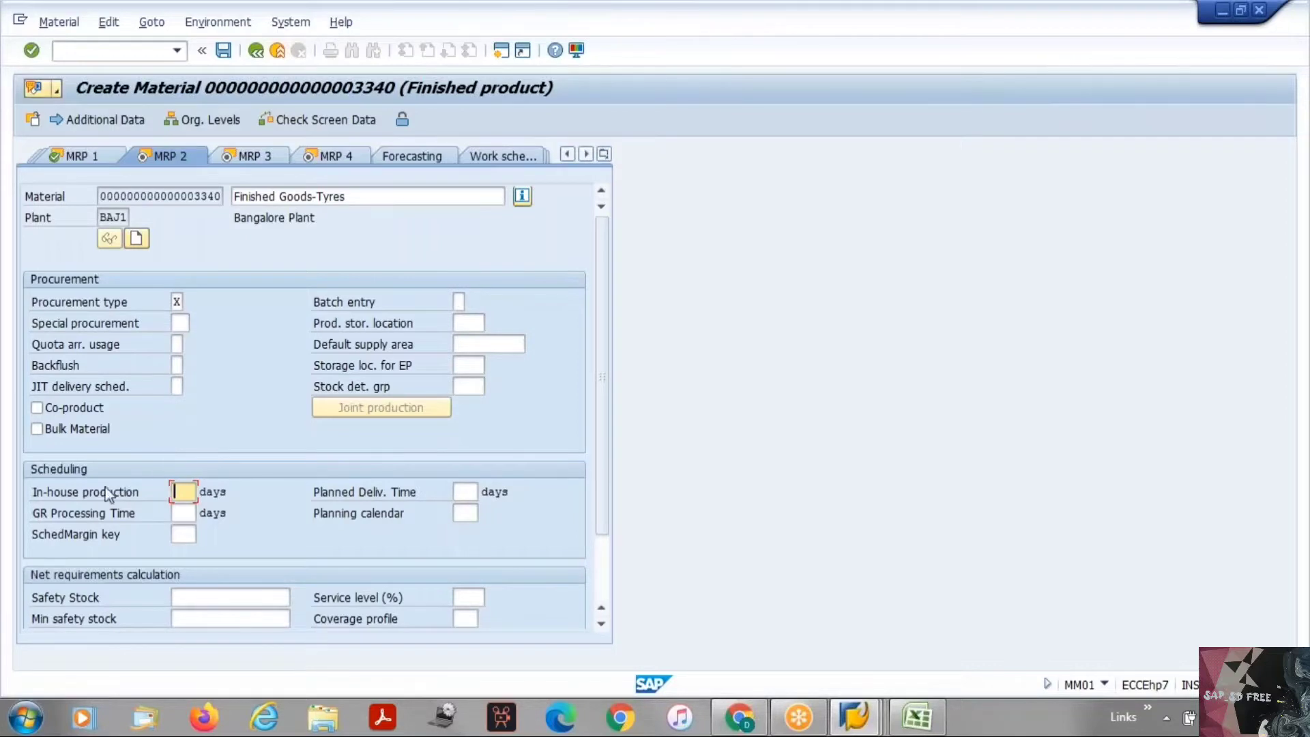
left_click_drag(33, 490, 167, 505)
left_click(165, 498)
left_click_drag(31, 512, 174, 514)
left_click(174, 514)
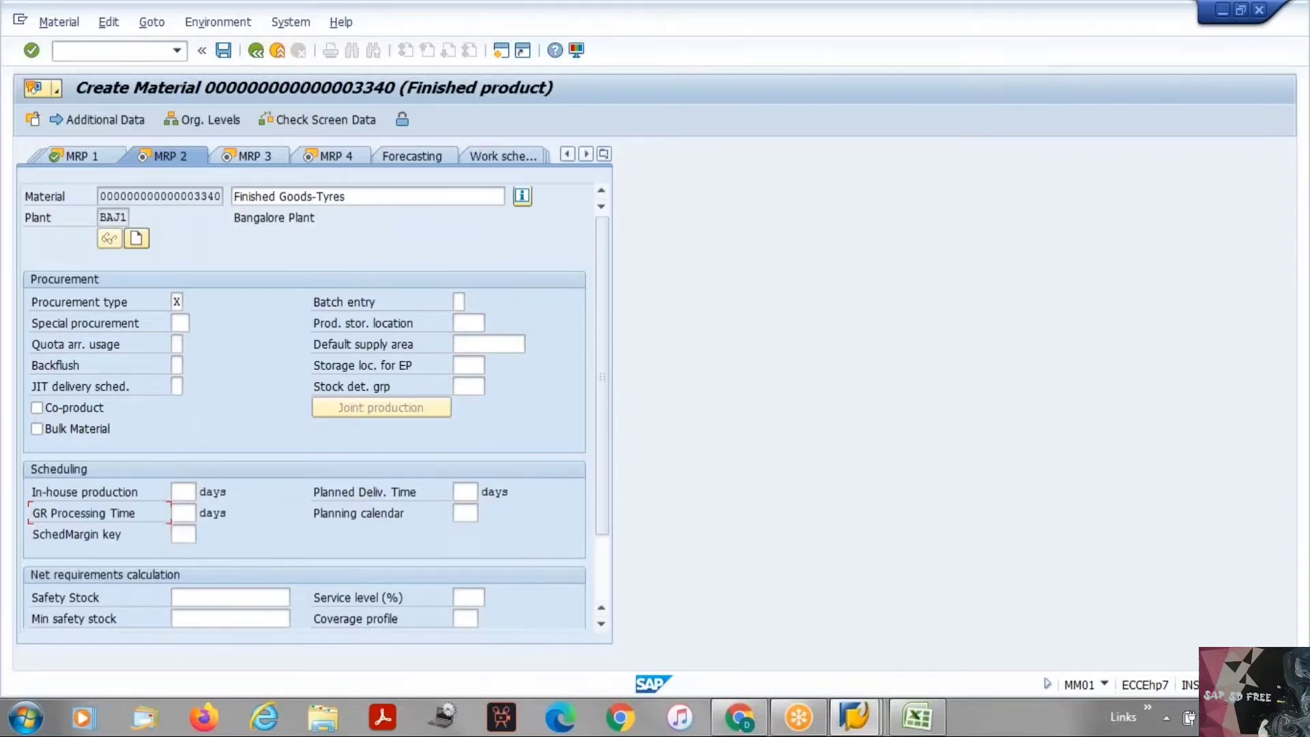
left_click(190, 515)
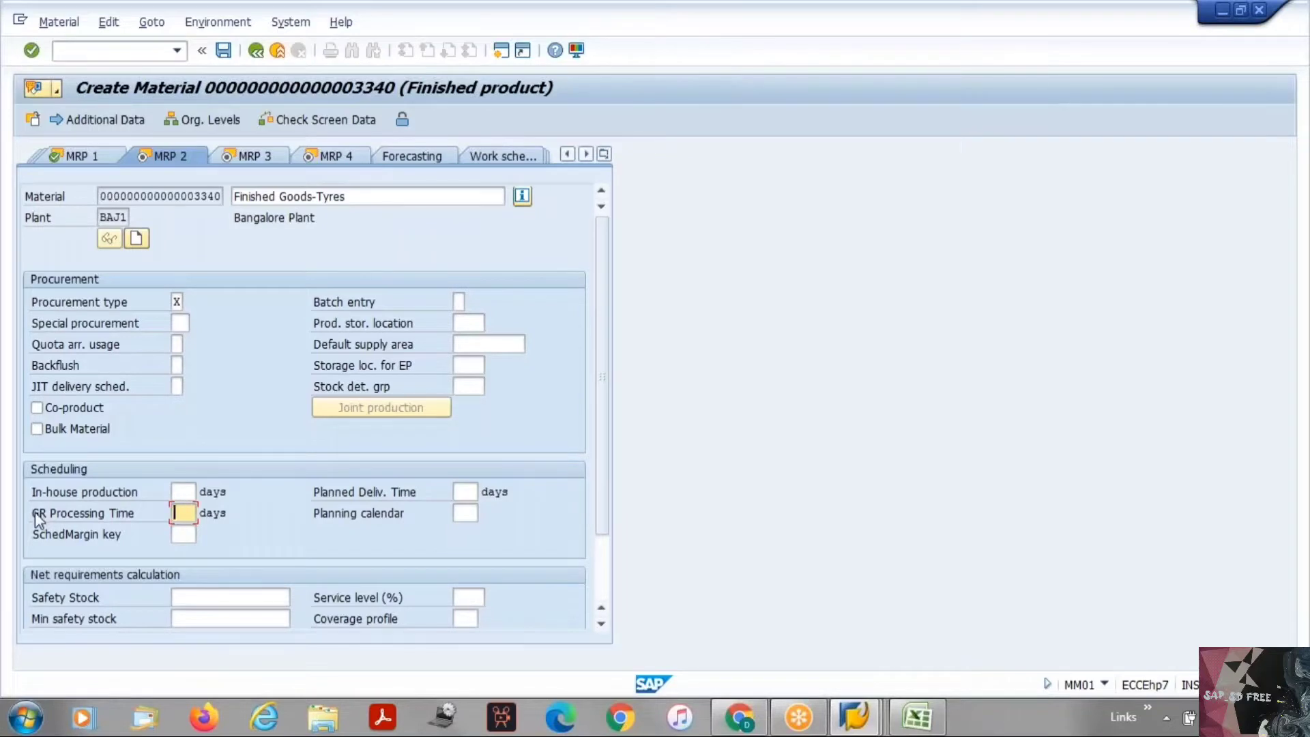
left_click_drag(36, 518, 170, 525)
left_click(177, 517)
Step: Set the material's safety stock to 1000 in the net requirements calculation
left_click(187, 598)
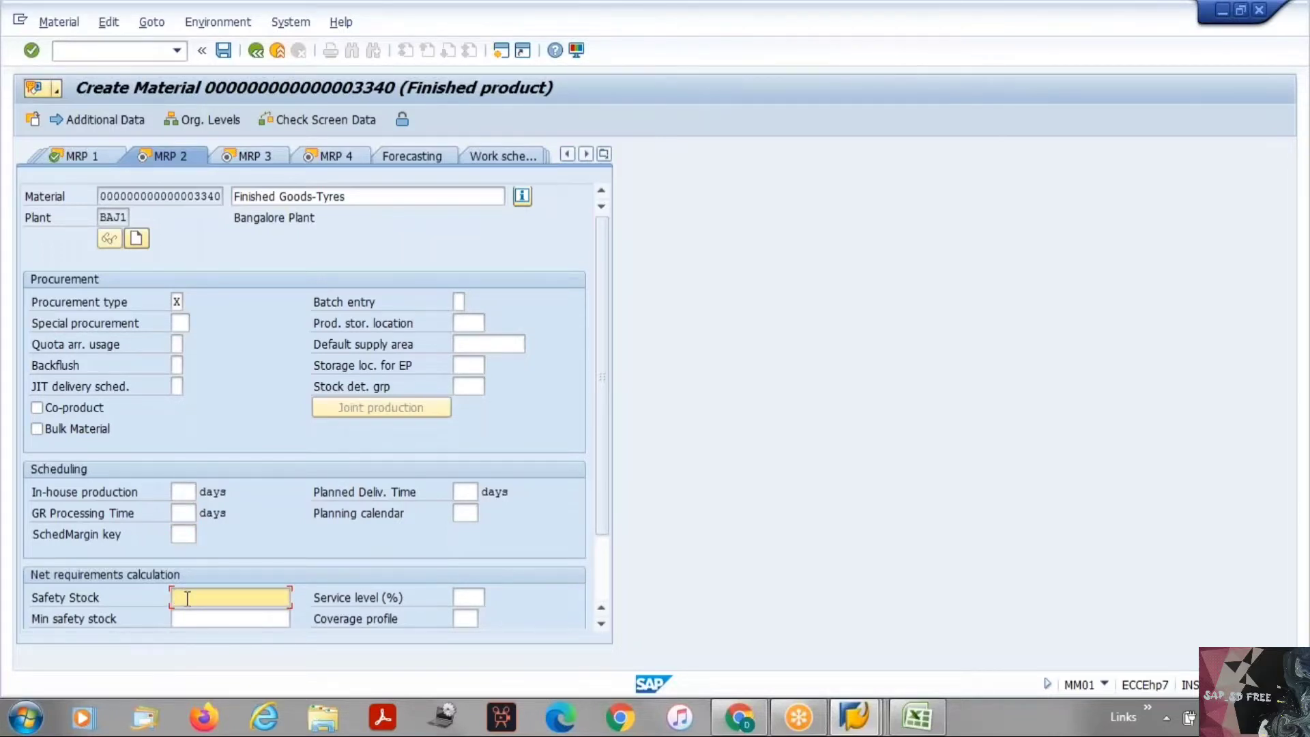
left_click(190, 617)
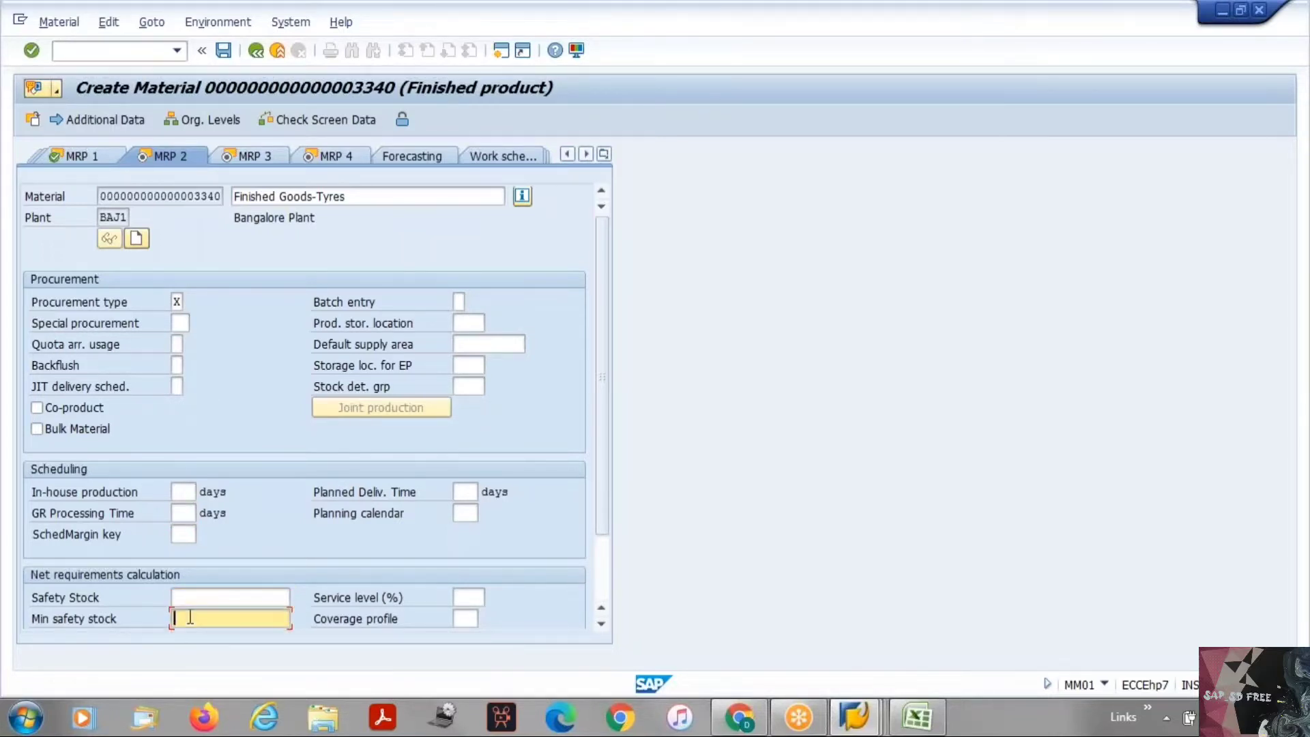
left_click(191, 598)
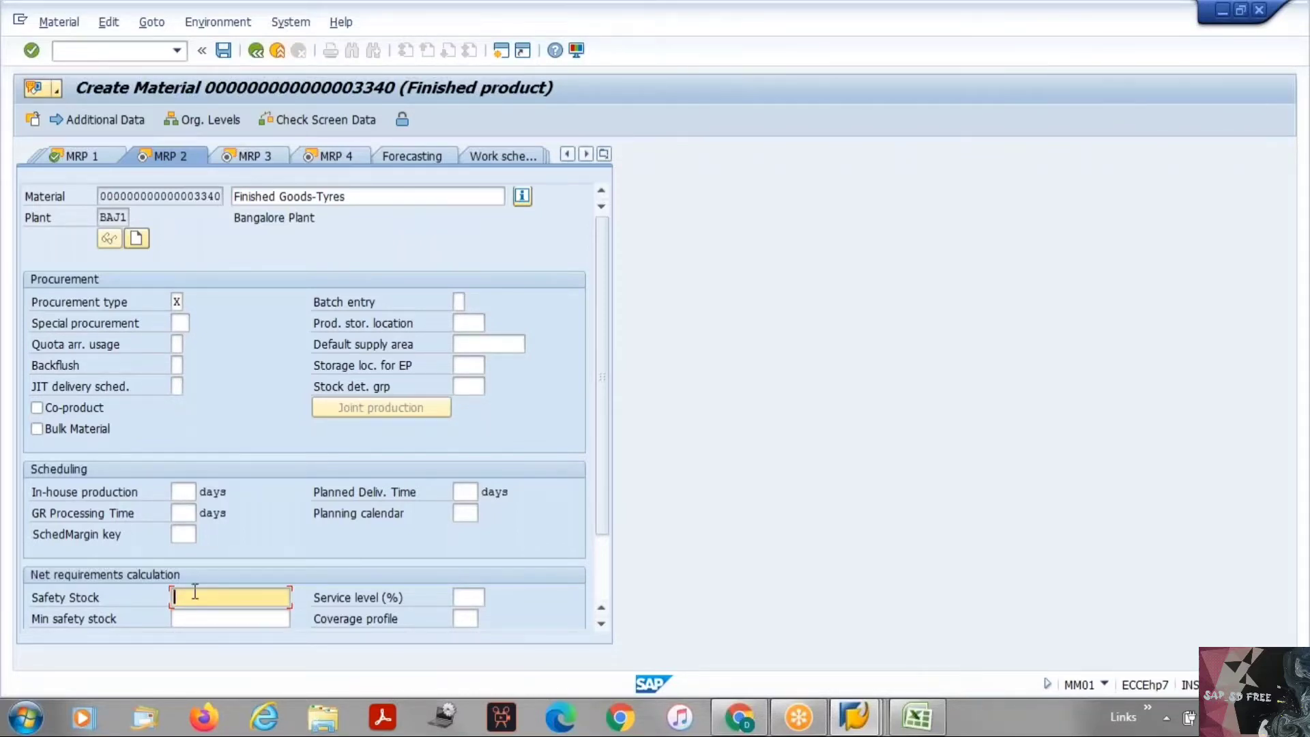
type("1000")
left_click_drag(213, 594, 129, 585)
Step: Enter scheduling margin key AP1 without an in-house production time, and proceed to the MRP 3 view
left_click(269, 159)
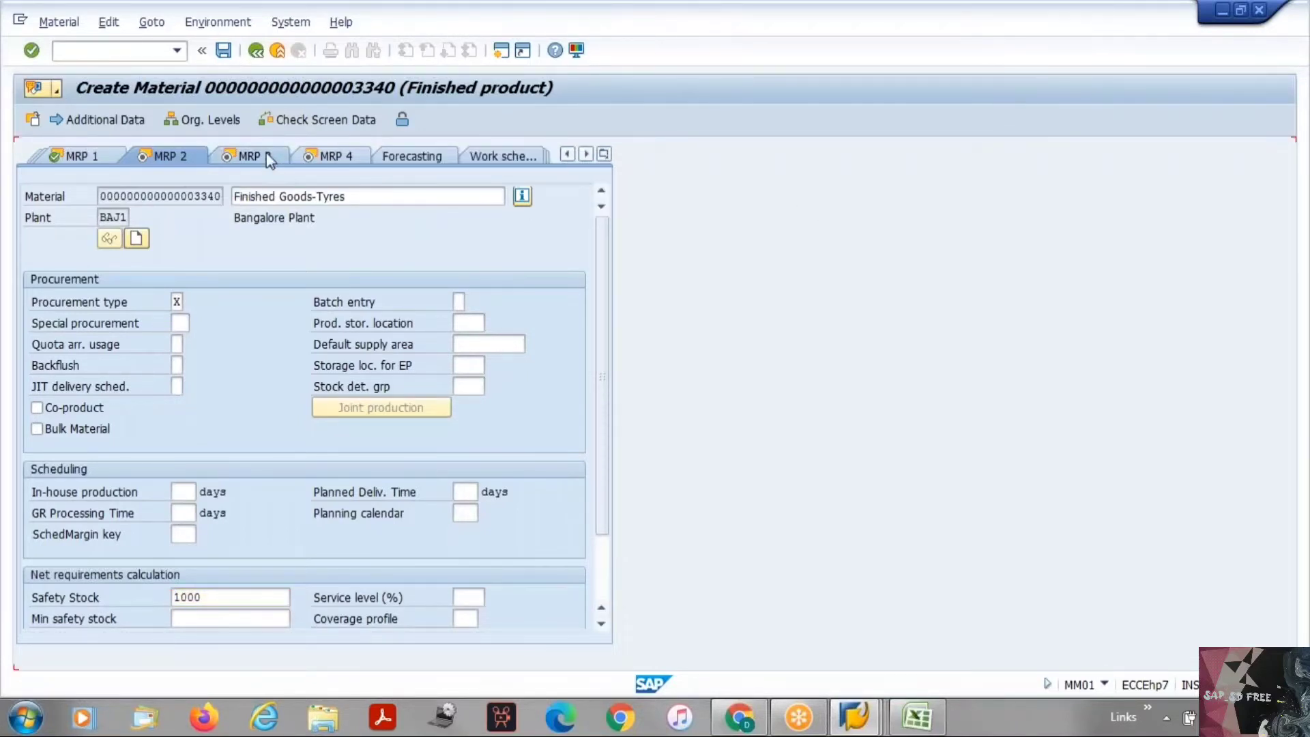
type("AP1")
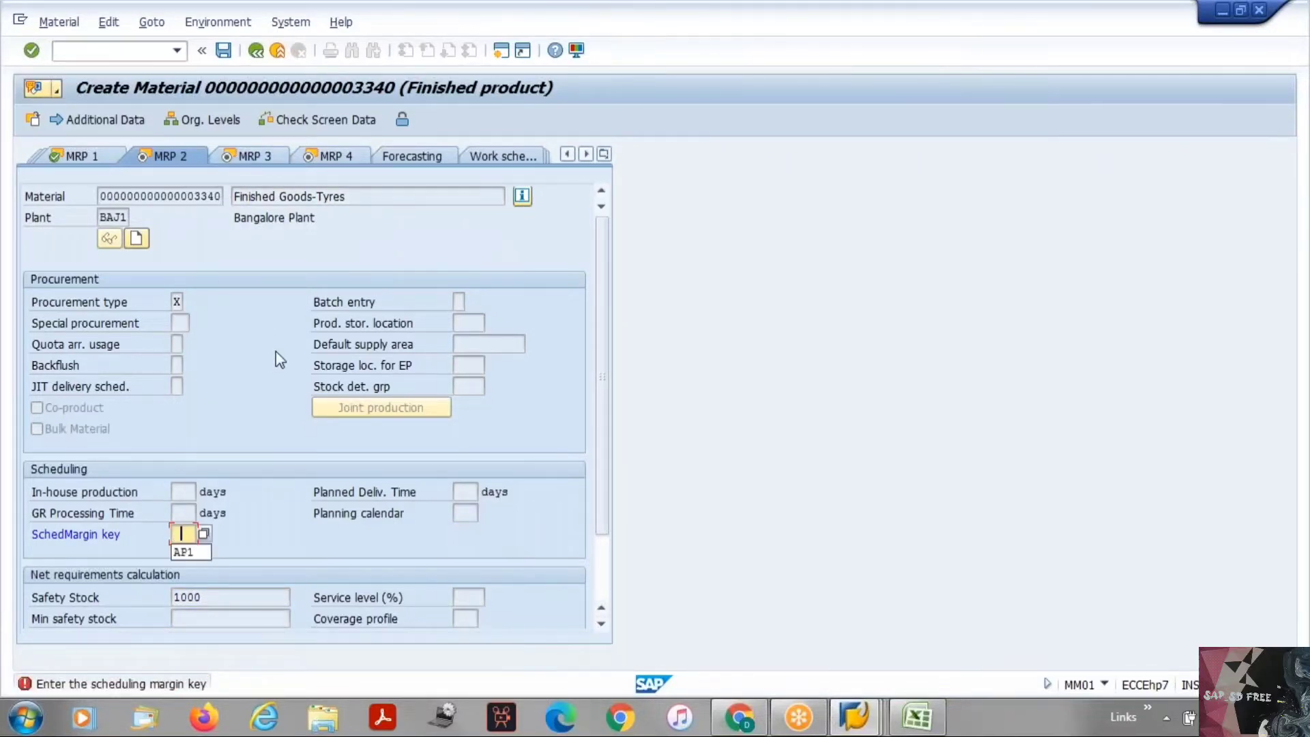
key("Return")
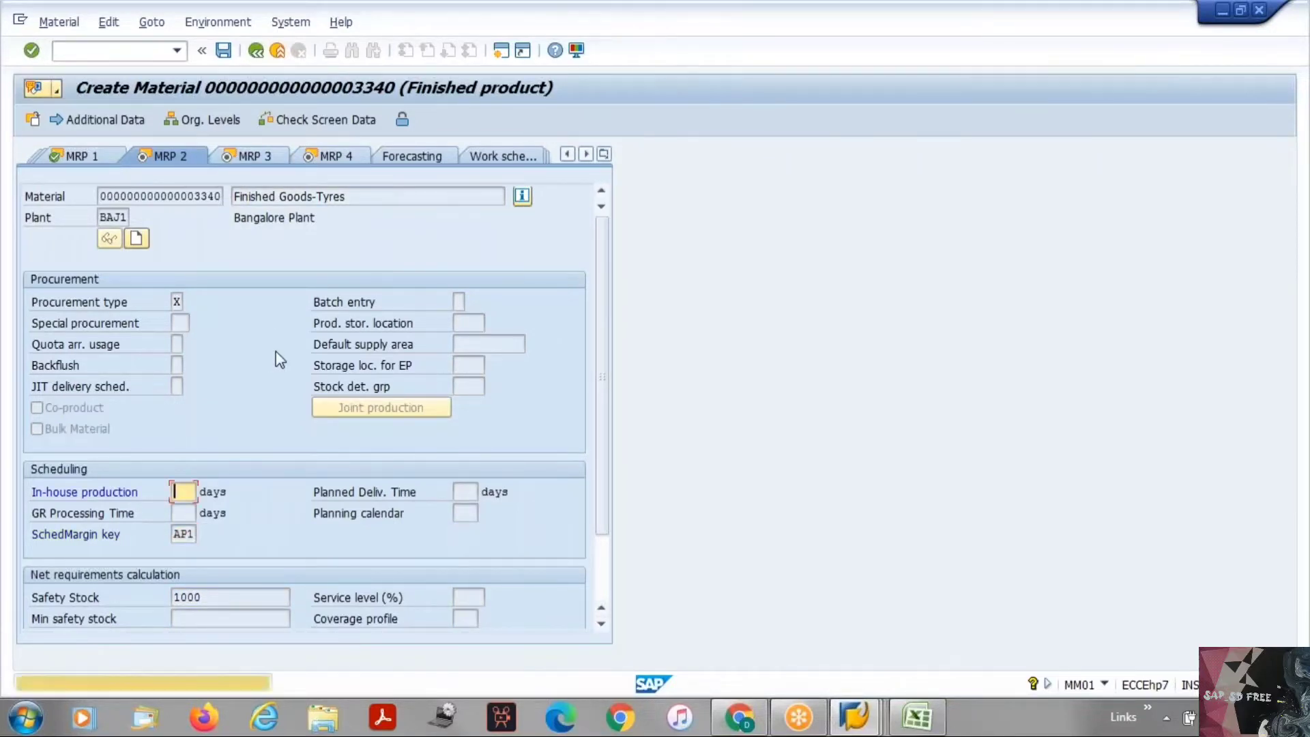
key("Return")
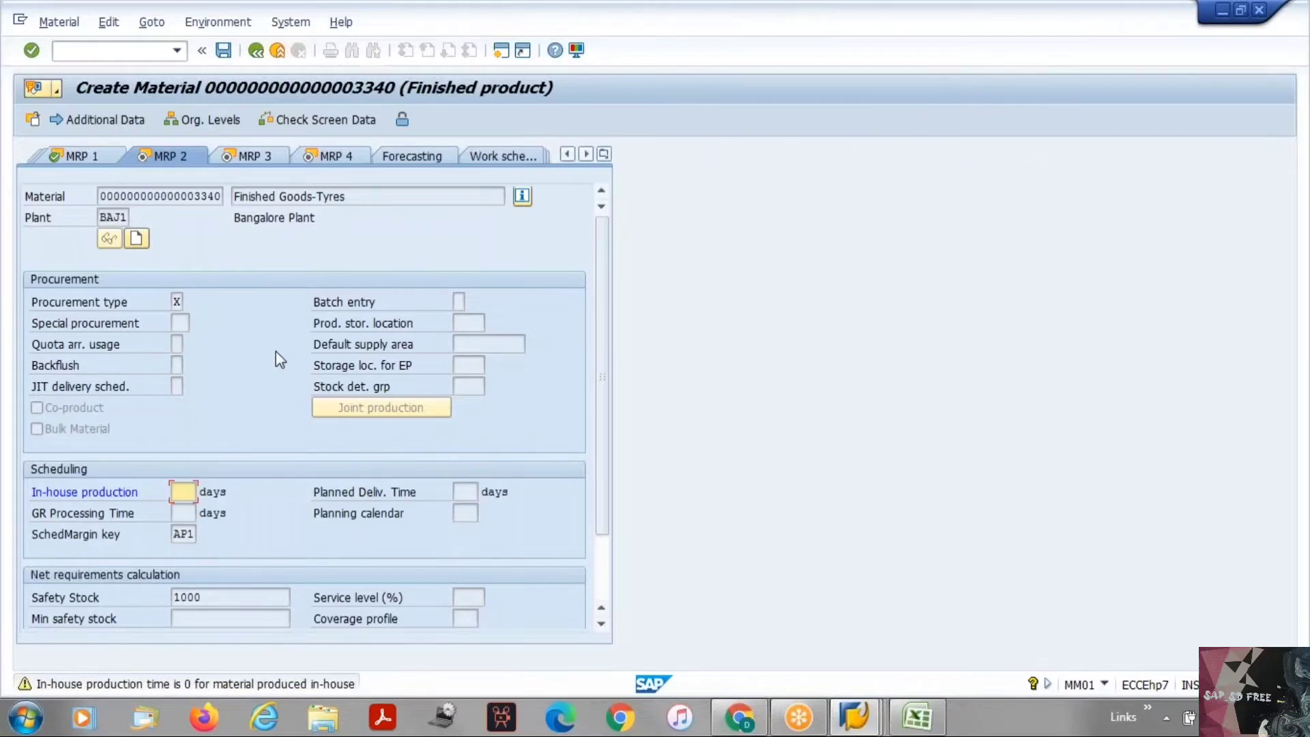
key("Return")
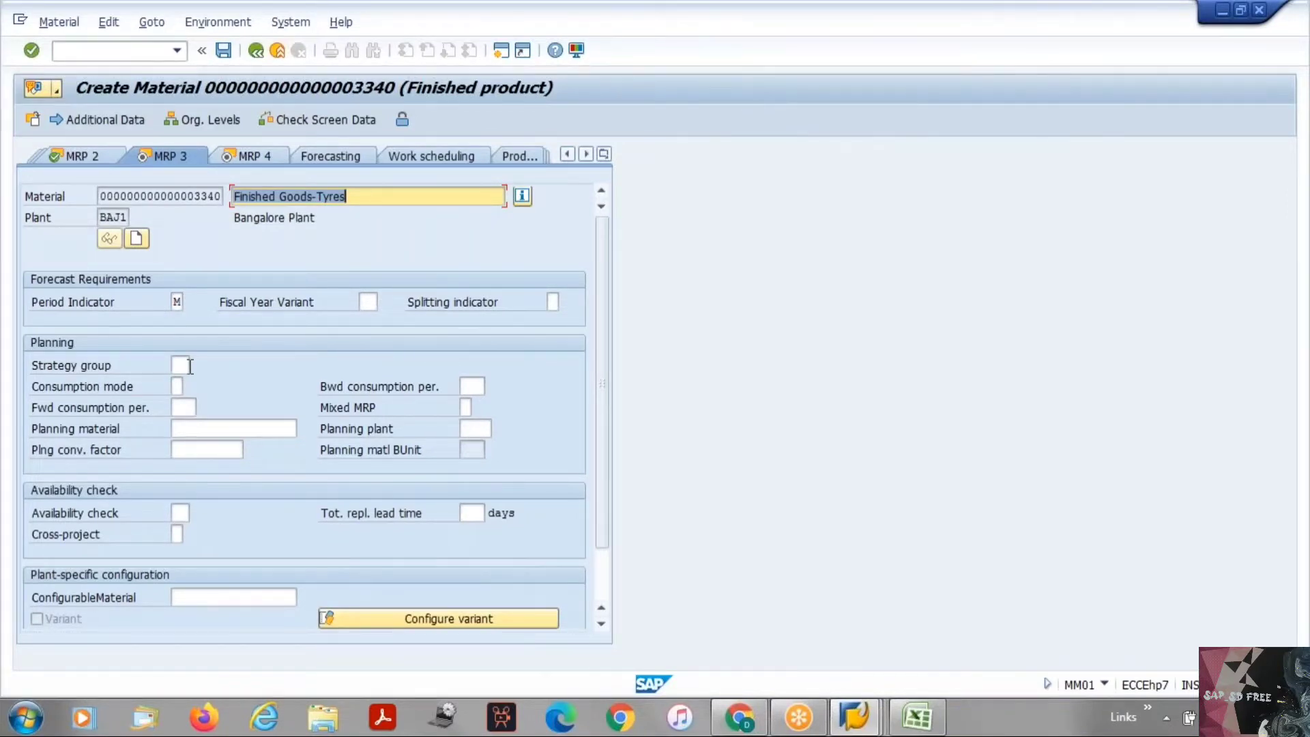
Step: Examine the strategy selections available for the material's strategy group, such as Make-to-Stock, without choosing one
left_click_drag(31, 374, 172, 367)
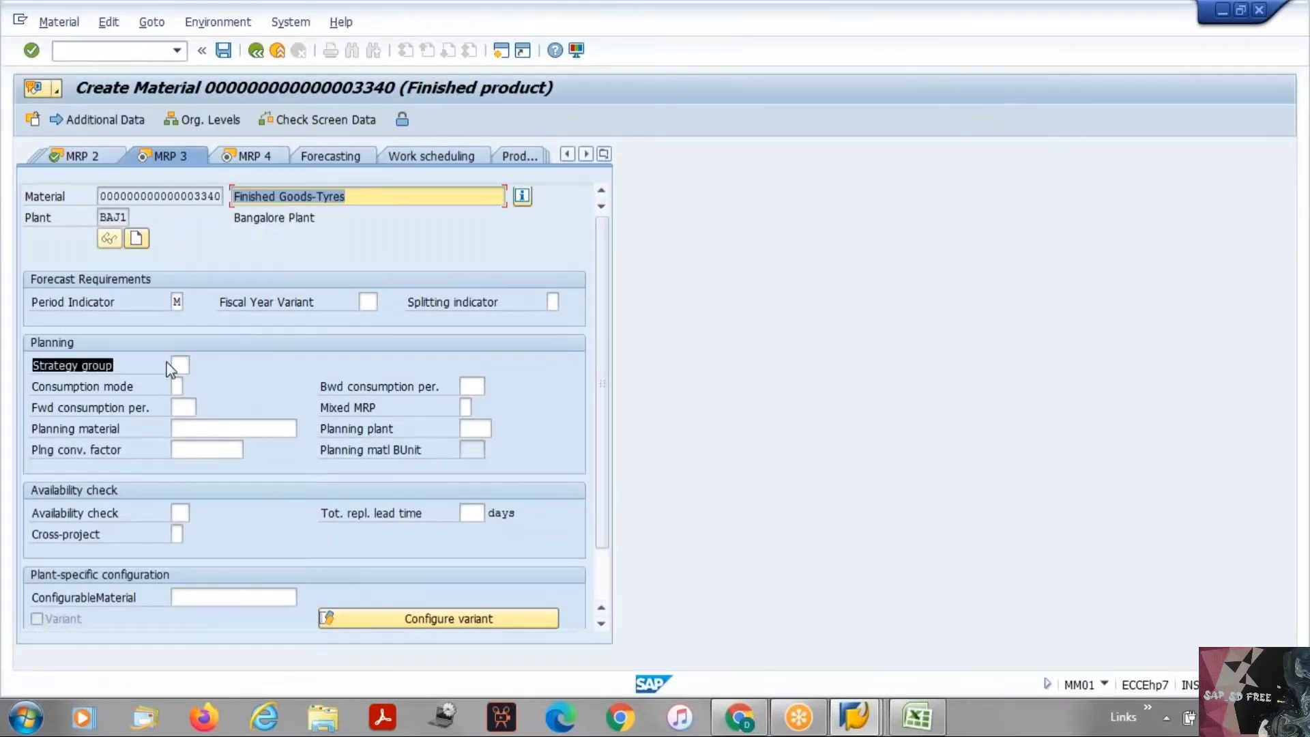
left_click(180, 365)
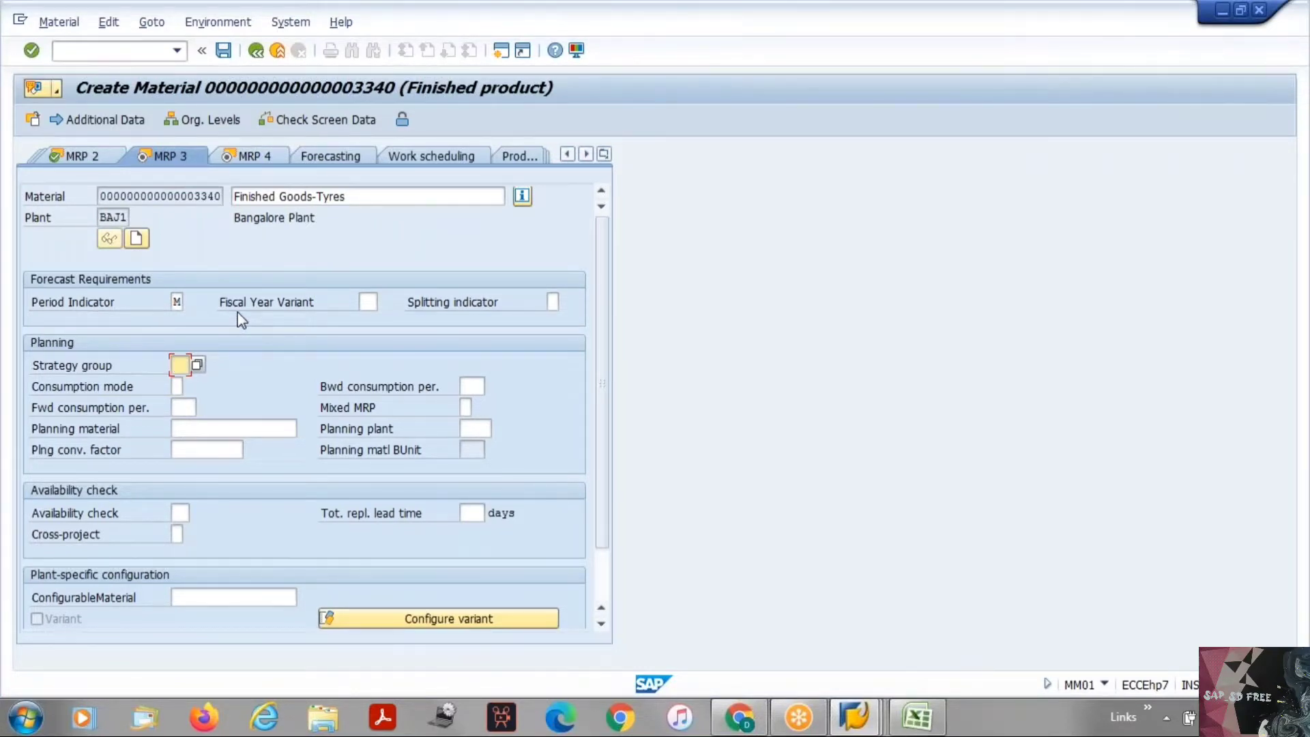
left_click(197, 364)
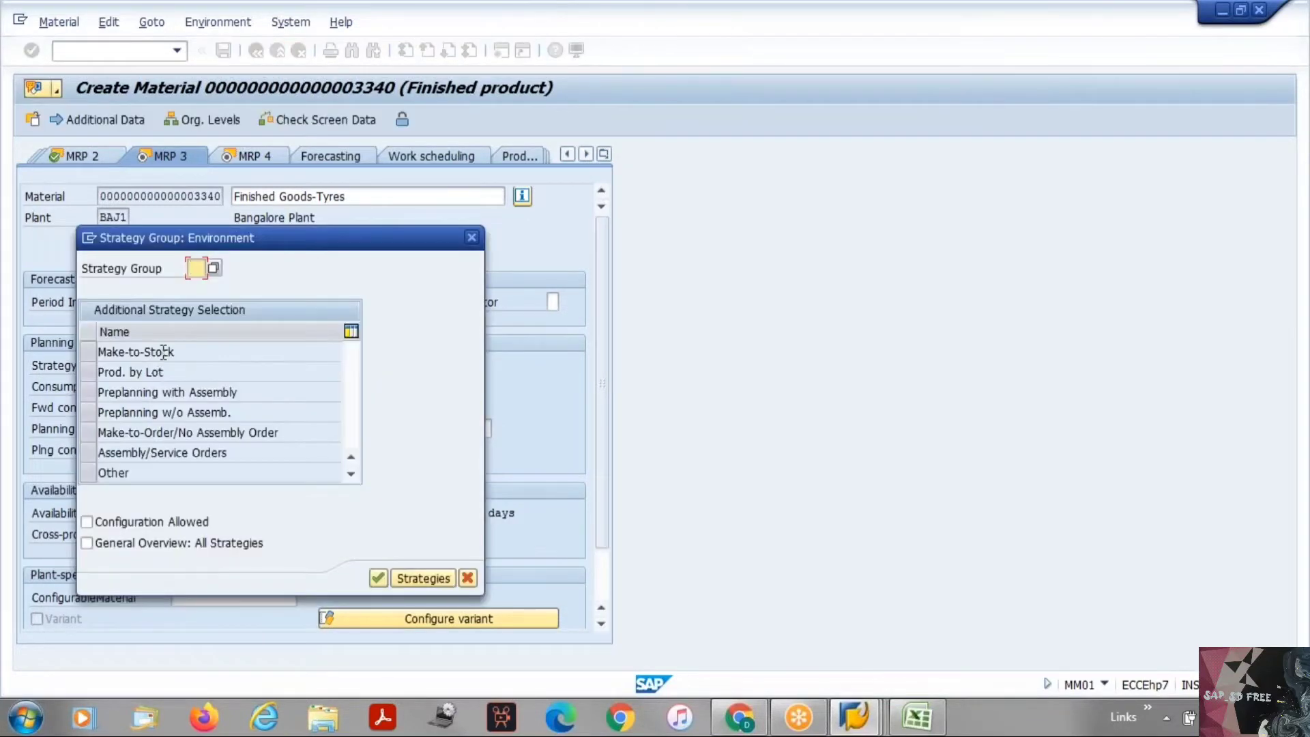
left_click(163, 351)
left_click(471, 238)
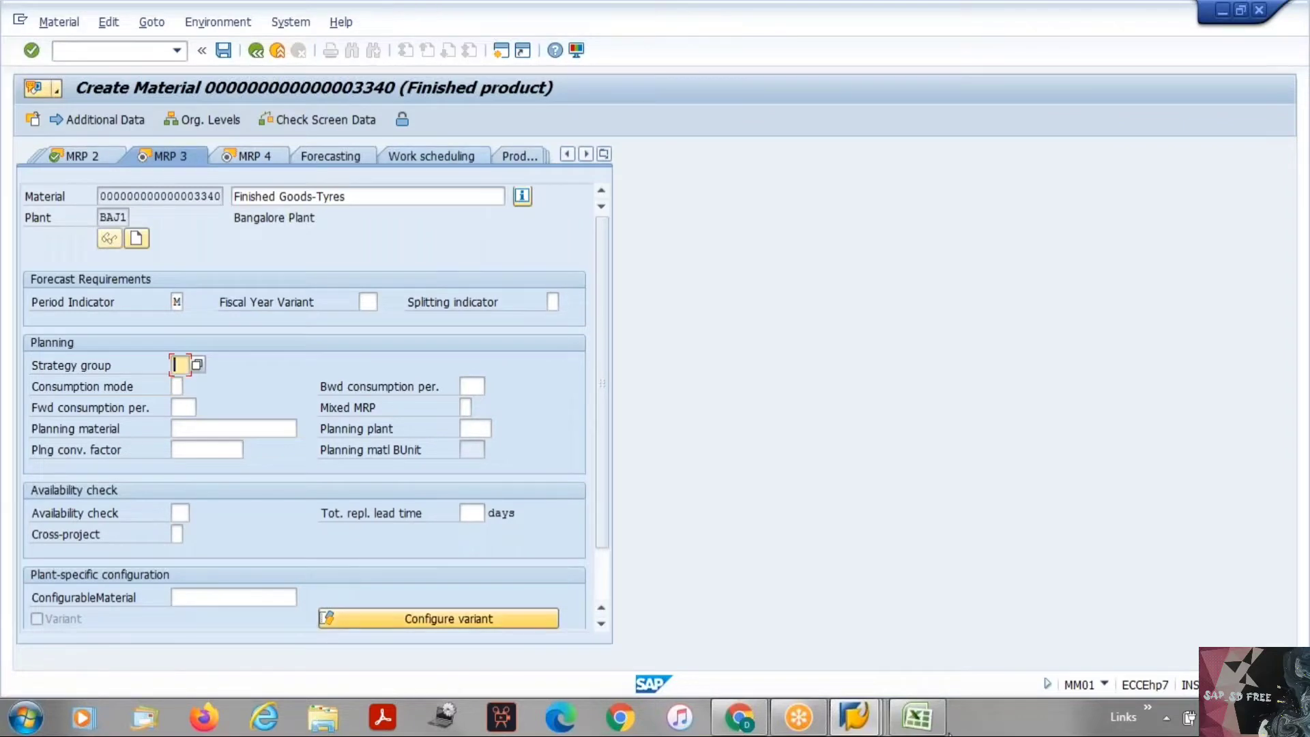
Step: Switch to the standard order and examine the requirement type of item 10 in its procurement overview
mouse_move(853, 729)
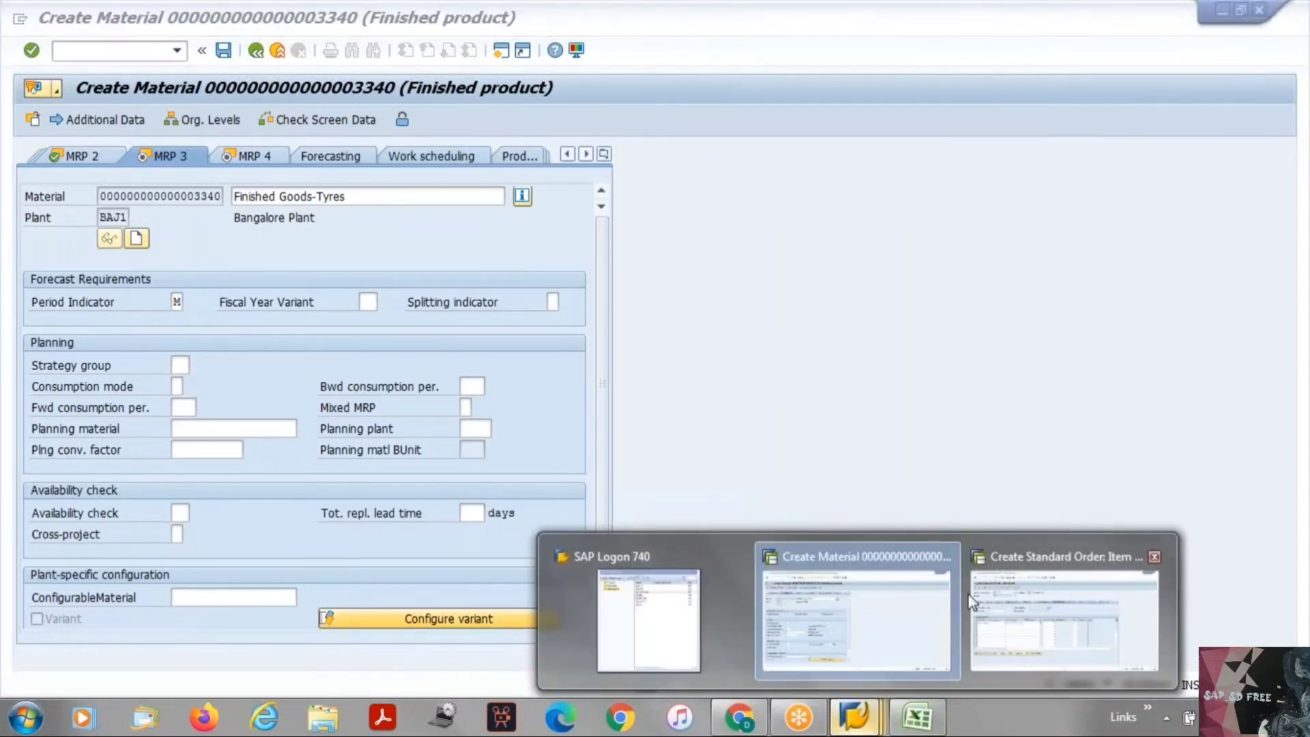
left_click(1078, 607)
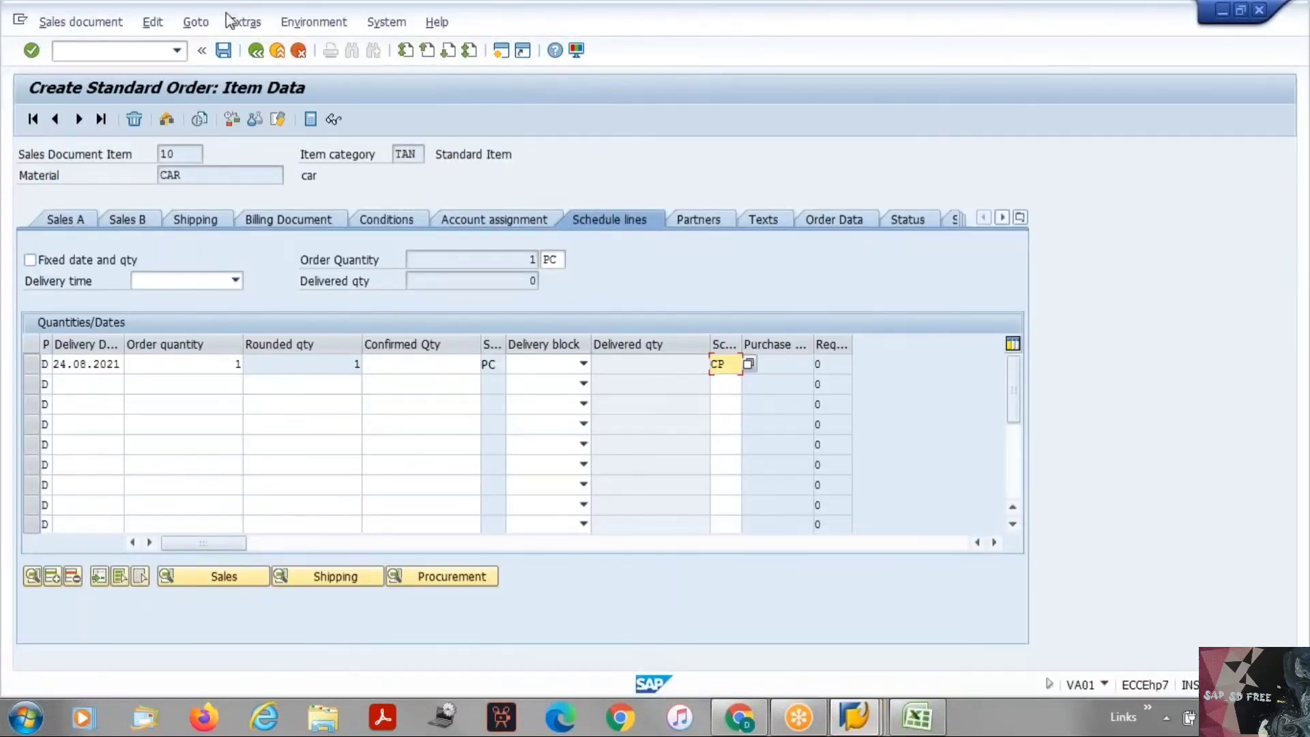
left_click(257, 52)
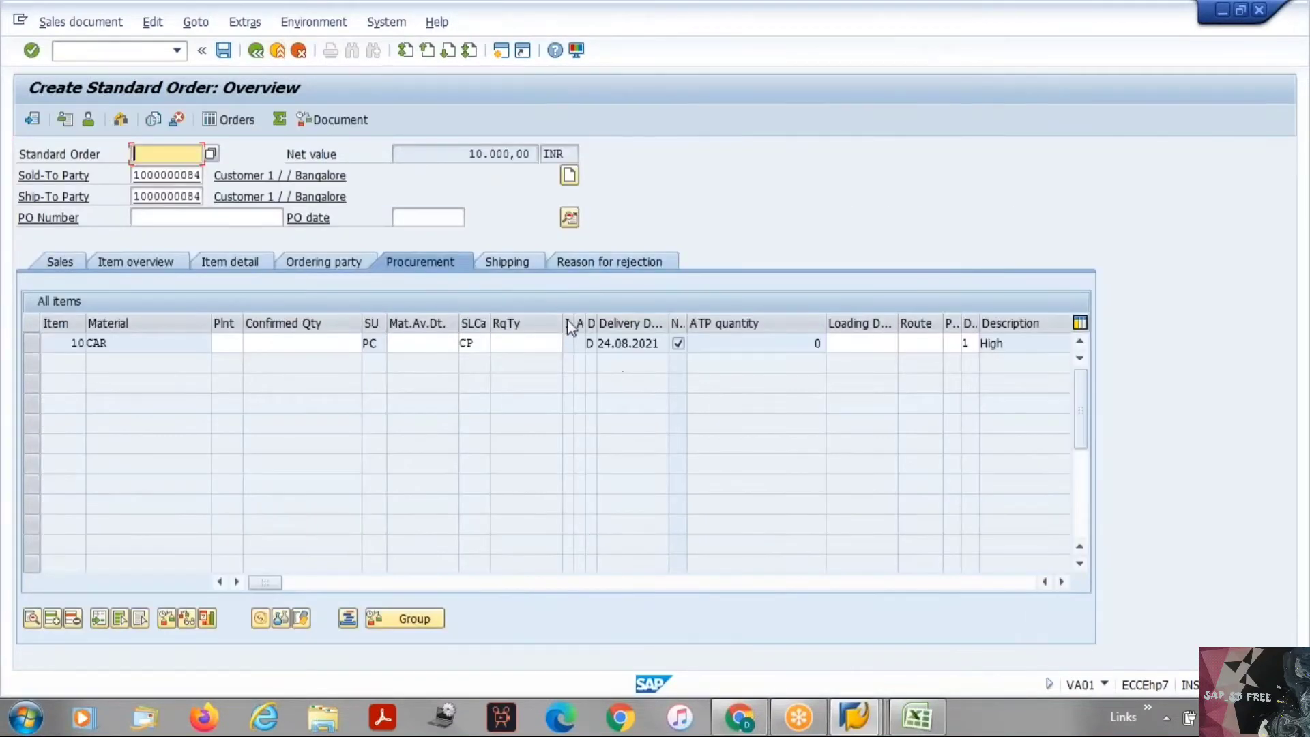
left_click(519, 342)
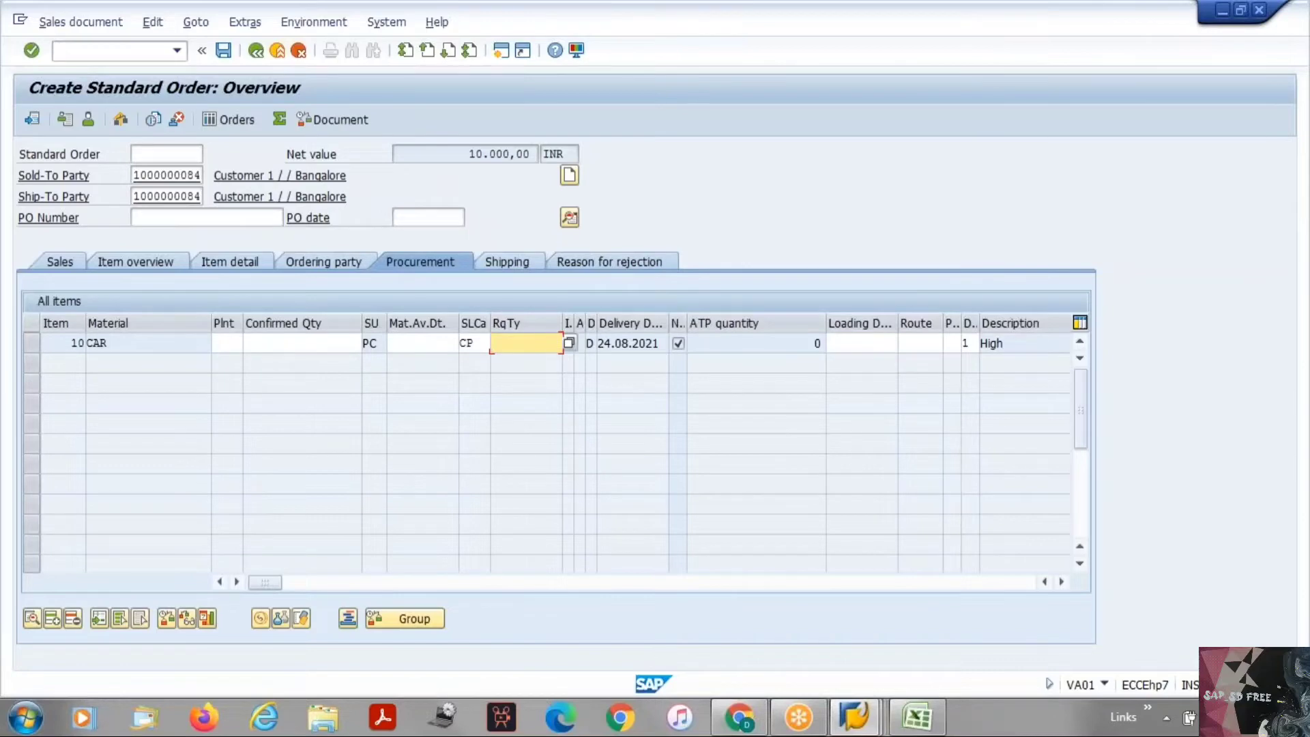
Step: Switch back to the material record and review the strategy group field and the list of material views
key("alt+Tab")
left_click(34, 371)
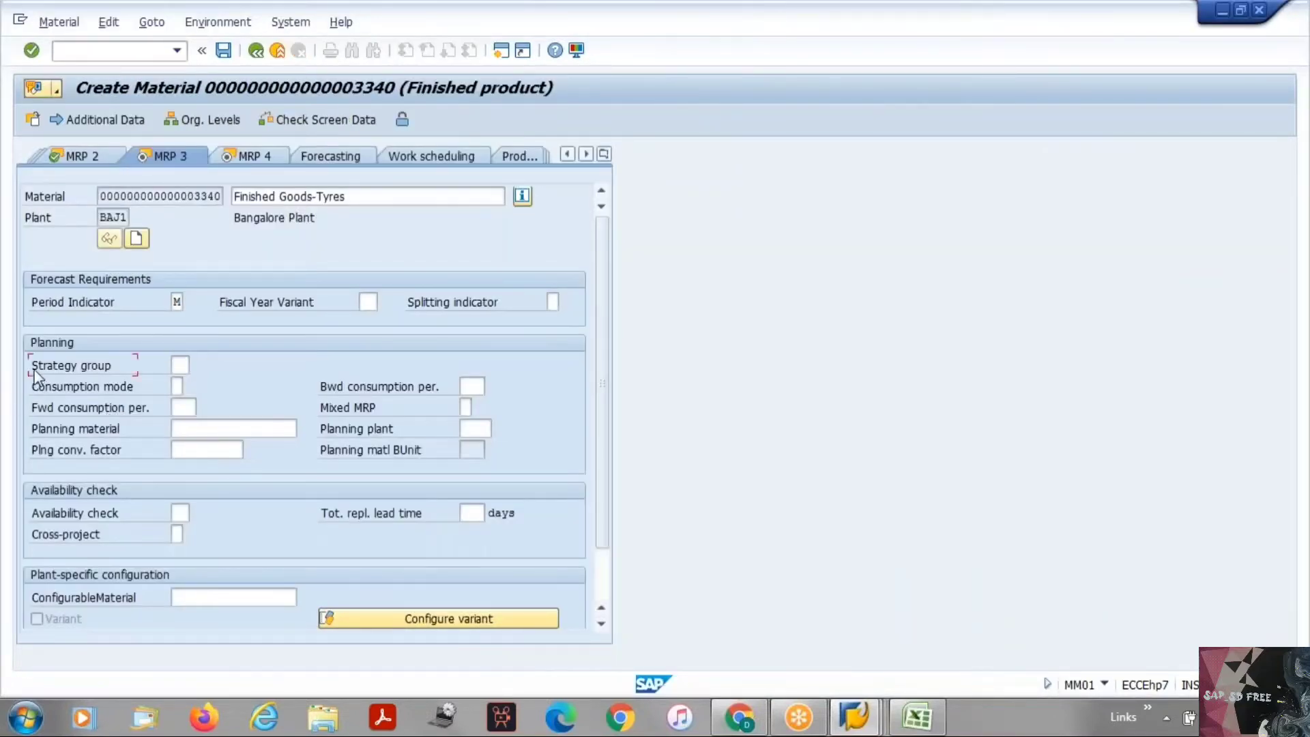
left_click_drag(34, 372, 162, 361)
left_click(161, 363)
left_click(39, 369)
left_click(603, 153)
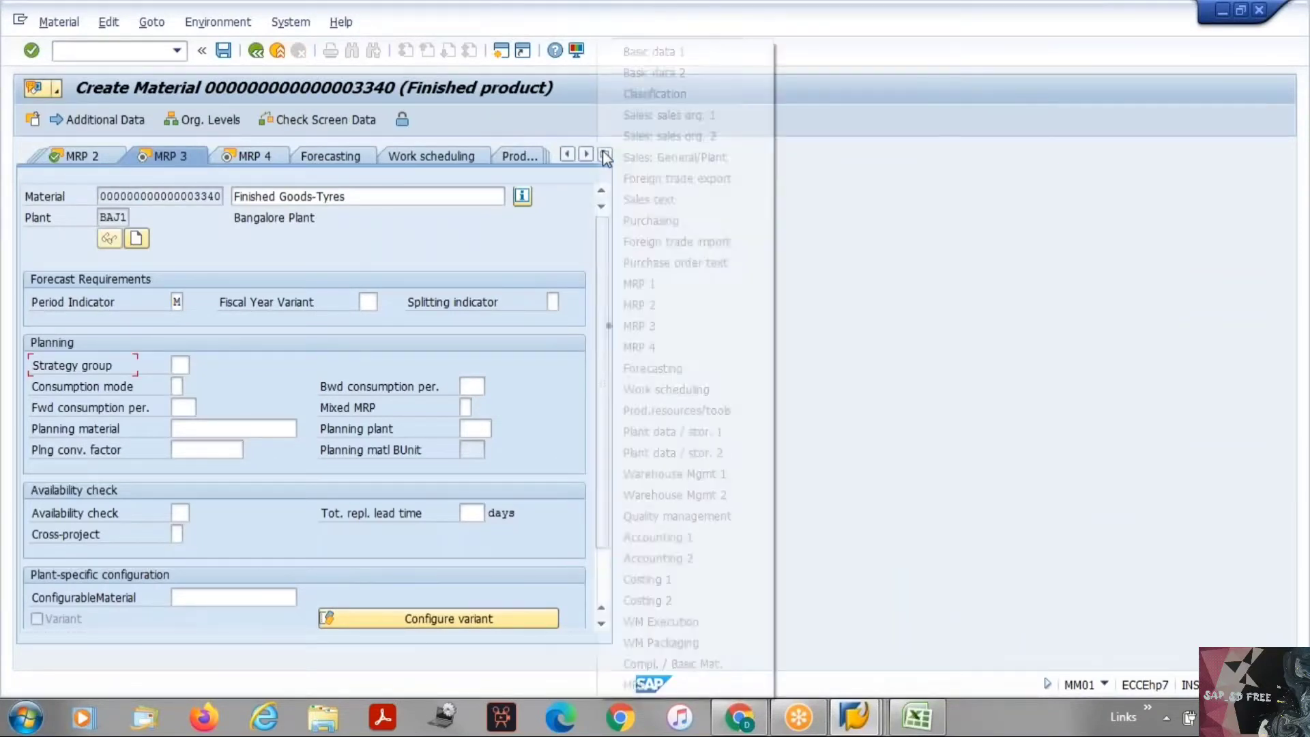
left_click(1120, 453)
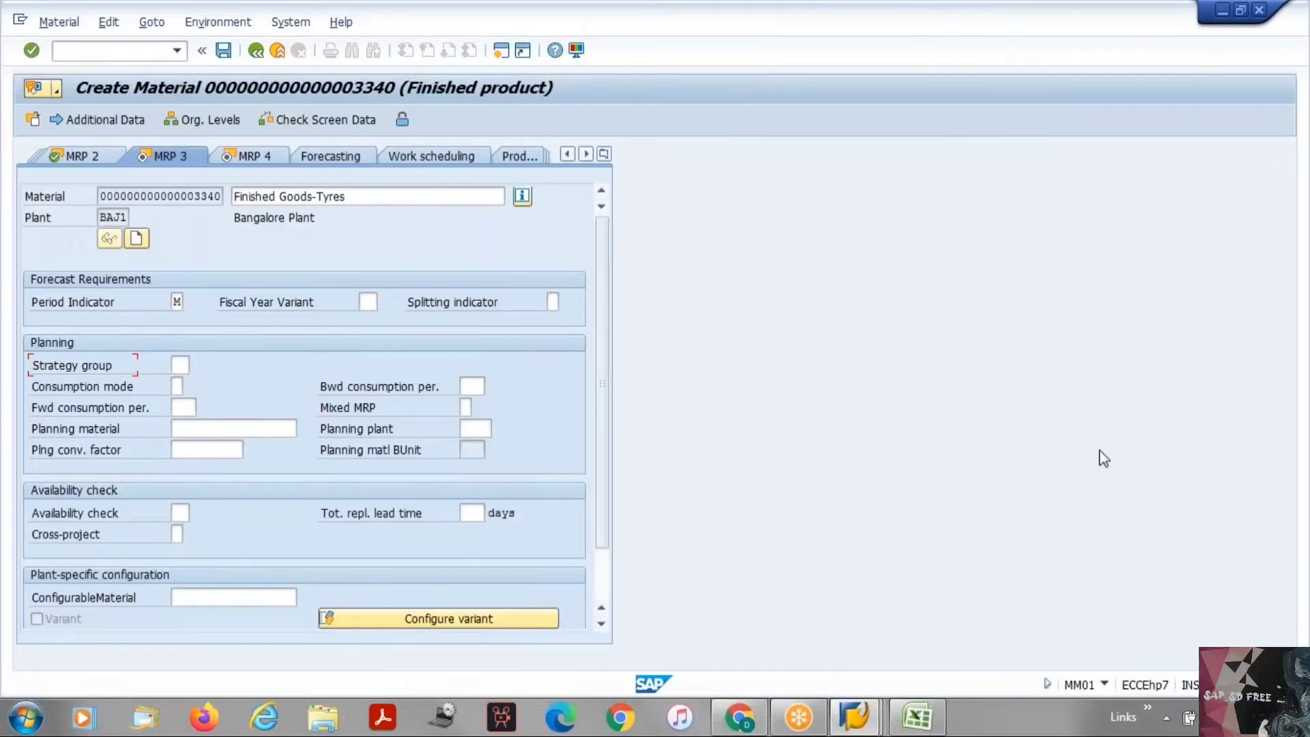
Step: Switch to the SAP SD workbook in Excel and enter the heading Requirement type in cell A17 of Material Master
key("alt+Tab")
key("alt+Tab")
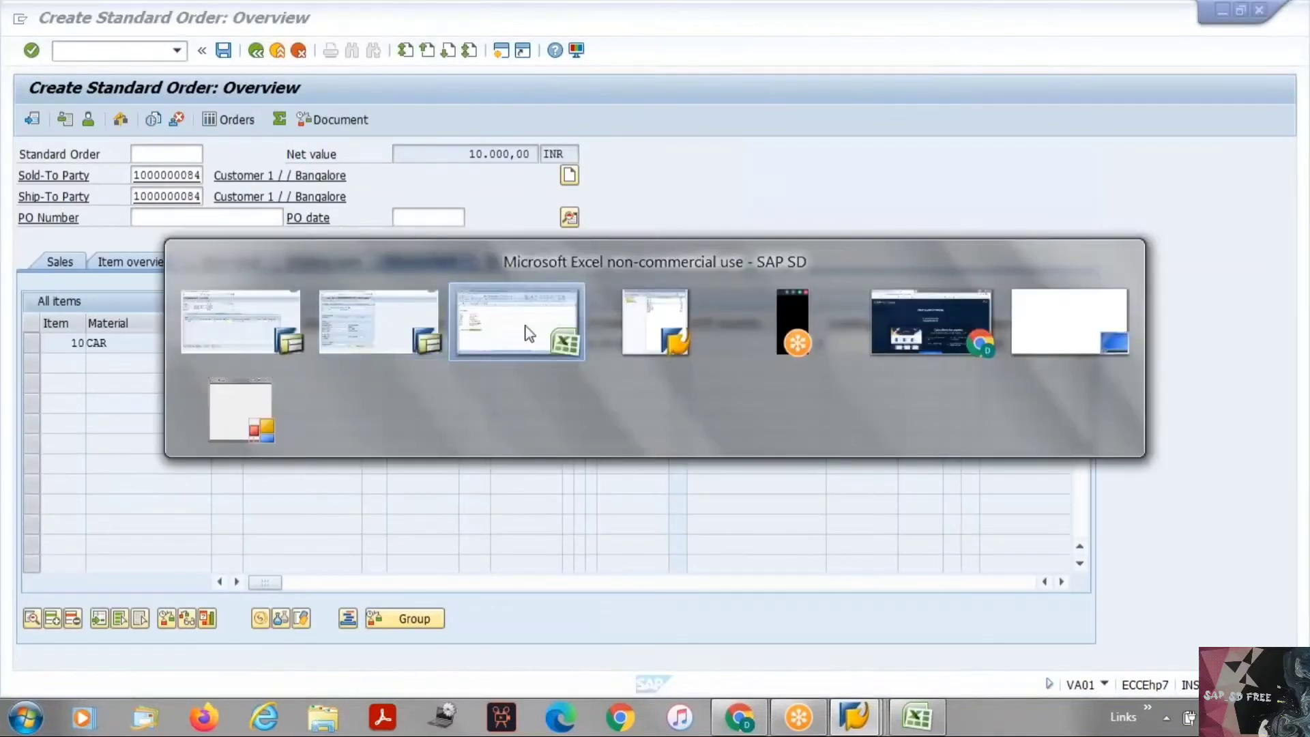
left_click(528, 334)
left_click(104, 491)
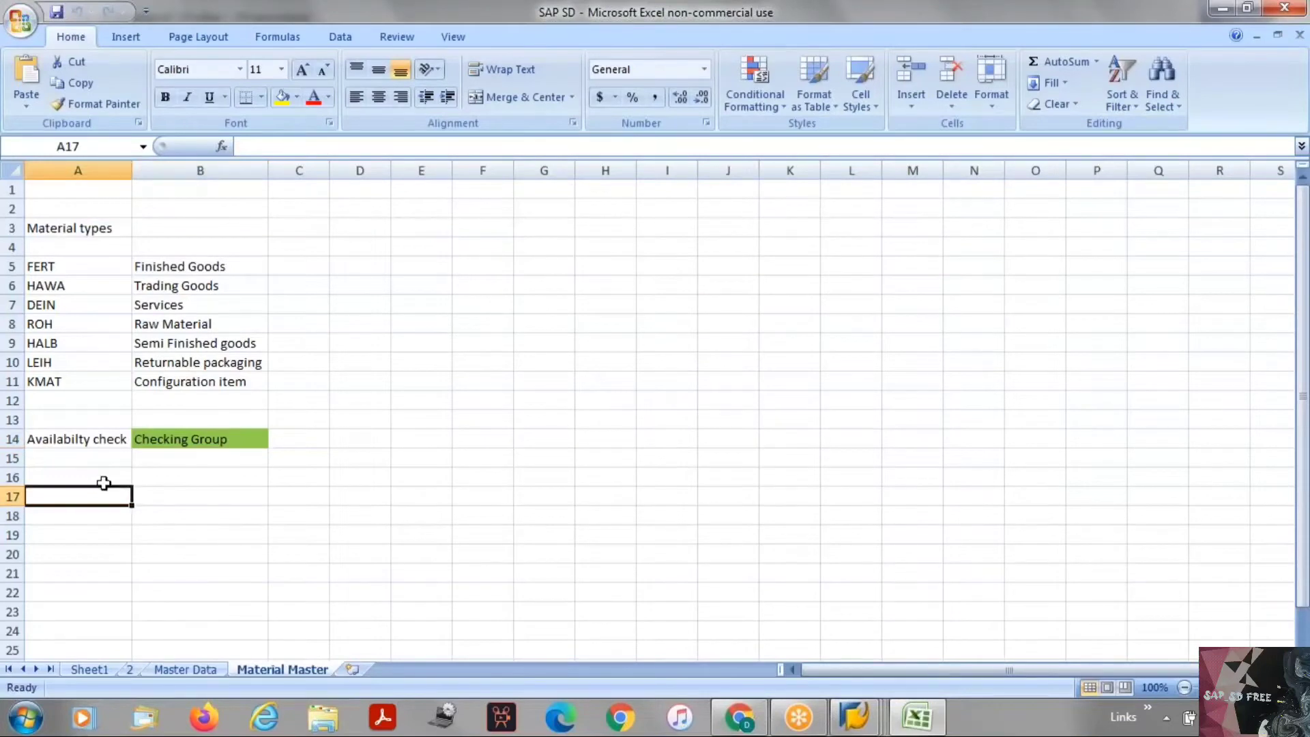
type("Requ")
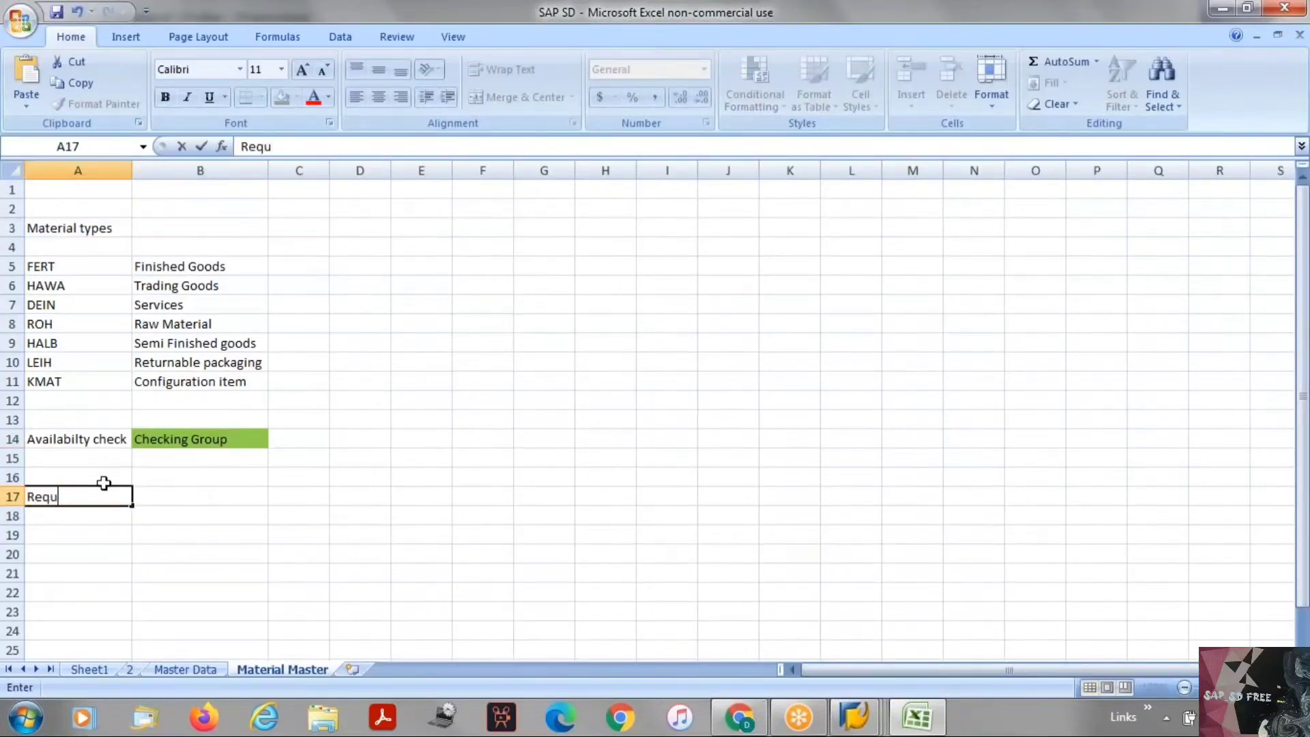
type("irement type")
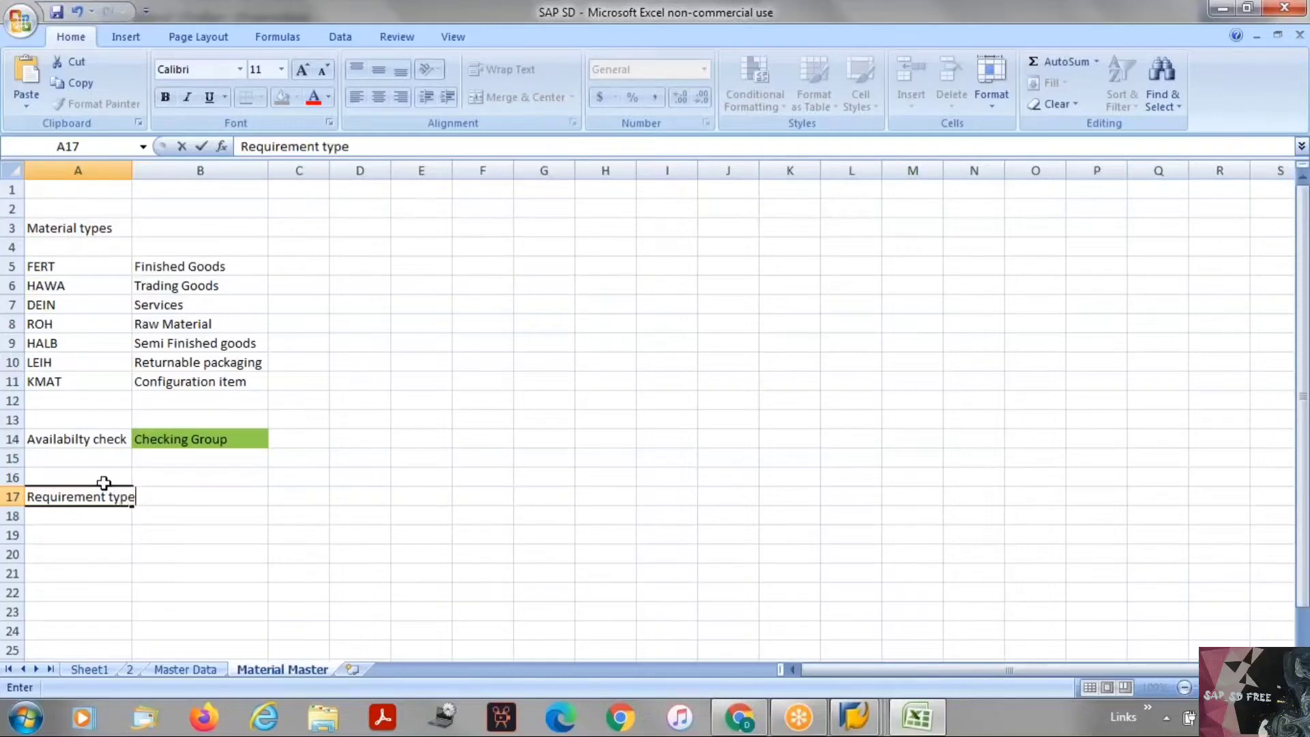
key("Tab")
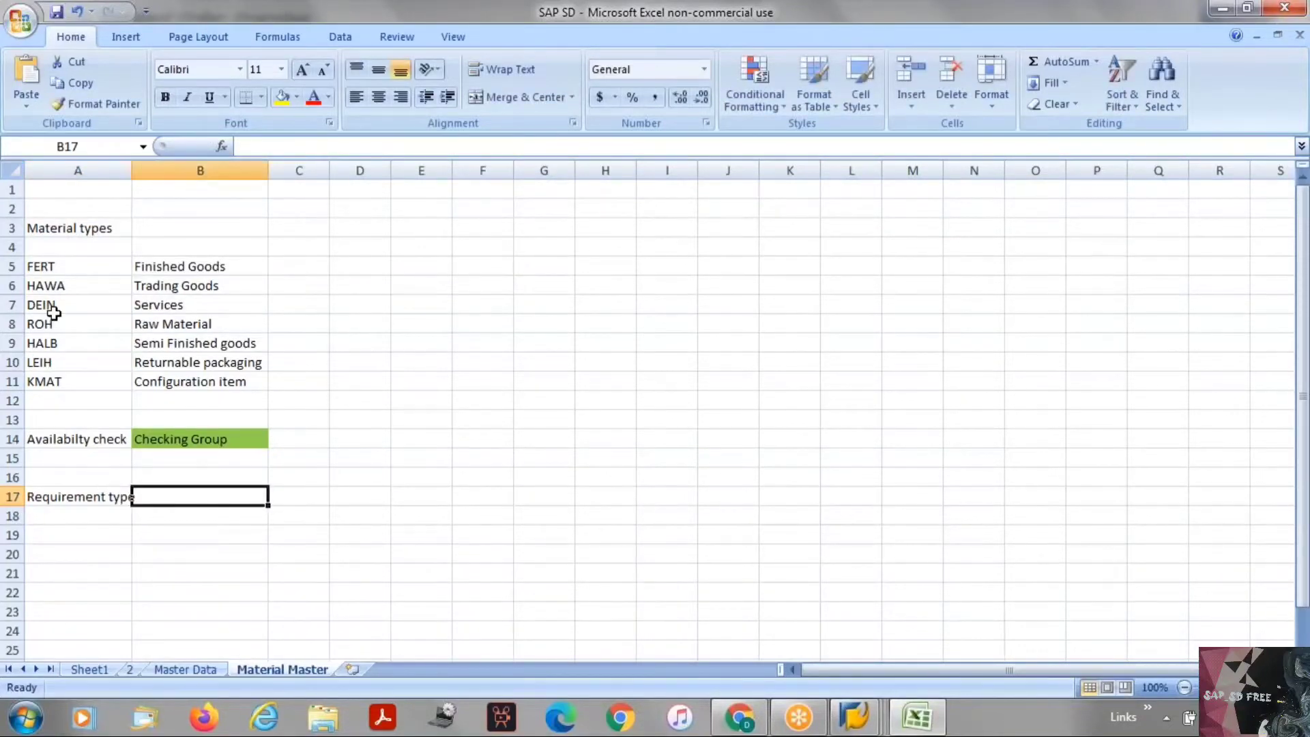
Step: Check the material's strategy group field in SAP, then list Strategy group in B18 of the Excel sheet, numbered 1 in A18
key("alt+Tab")
key("alt+Tab")
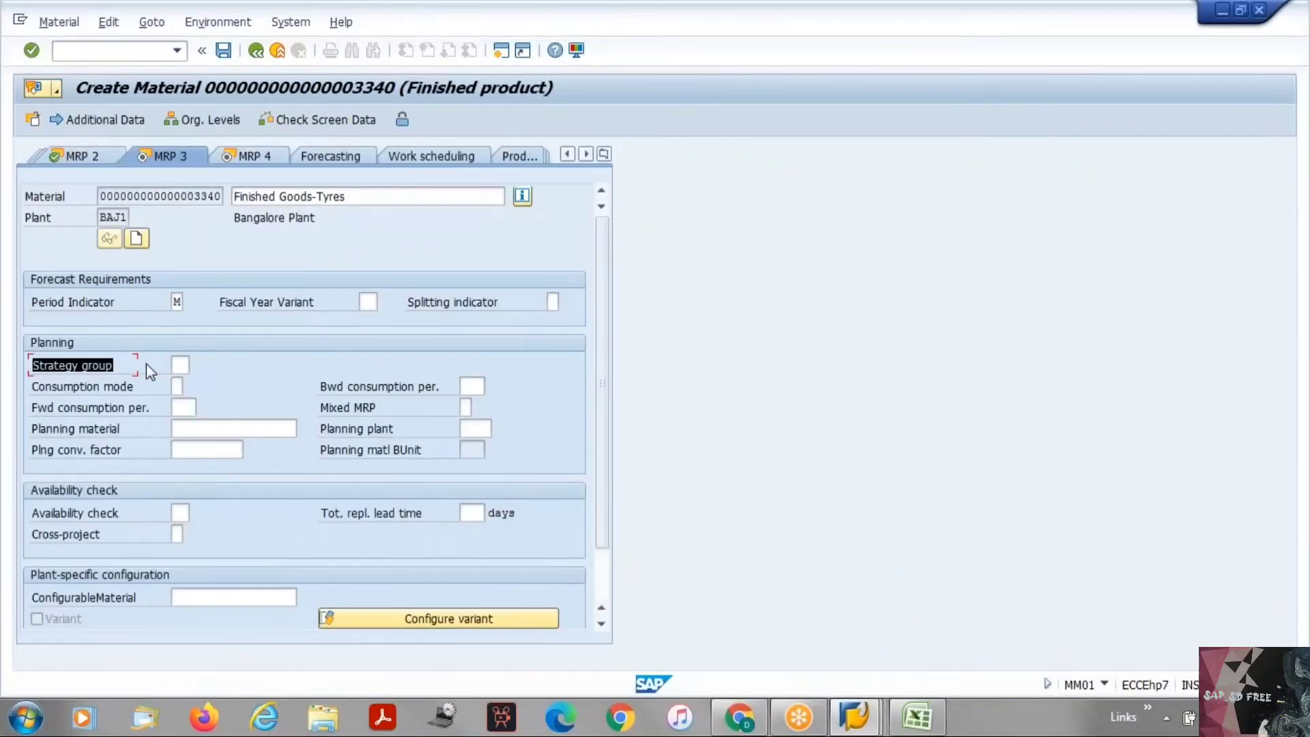
key("alt+Tab")
key("alt+Tab")
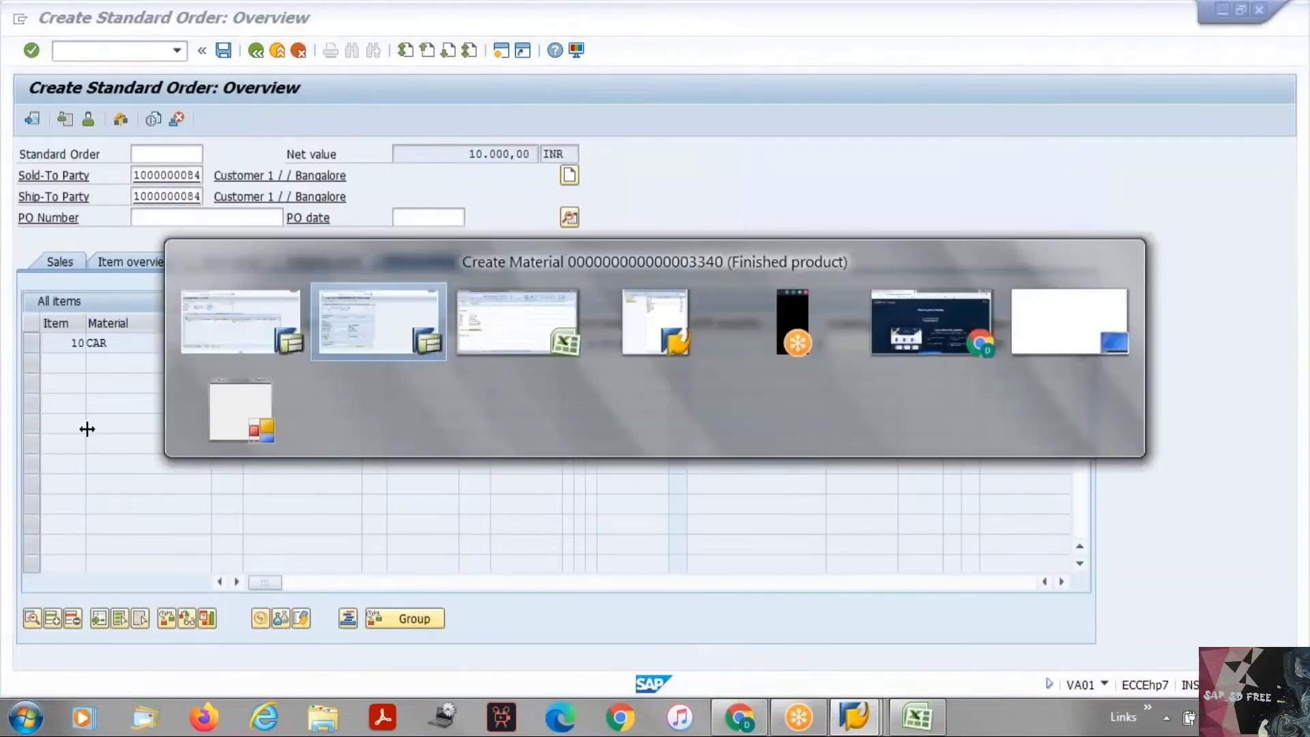
key("alt+Tab")
type("Strategy group")
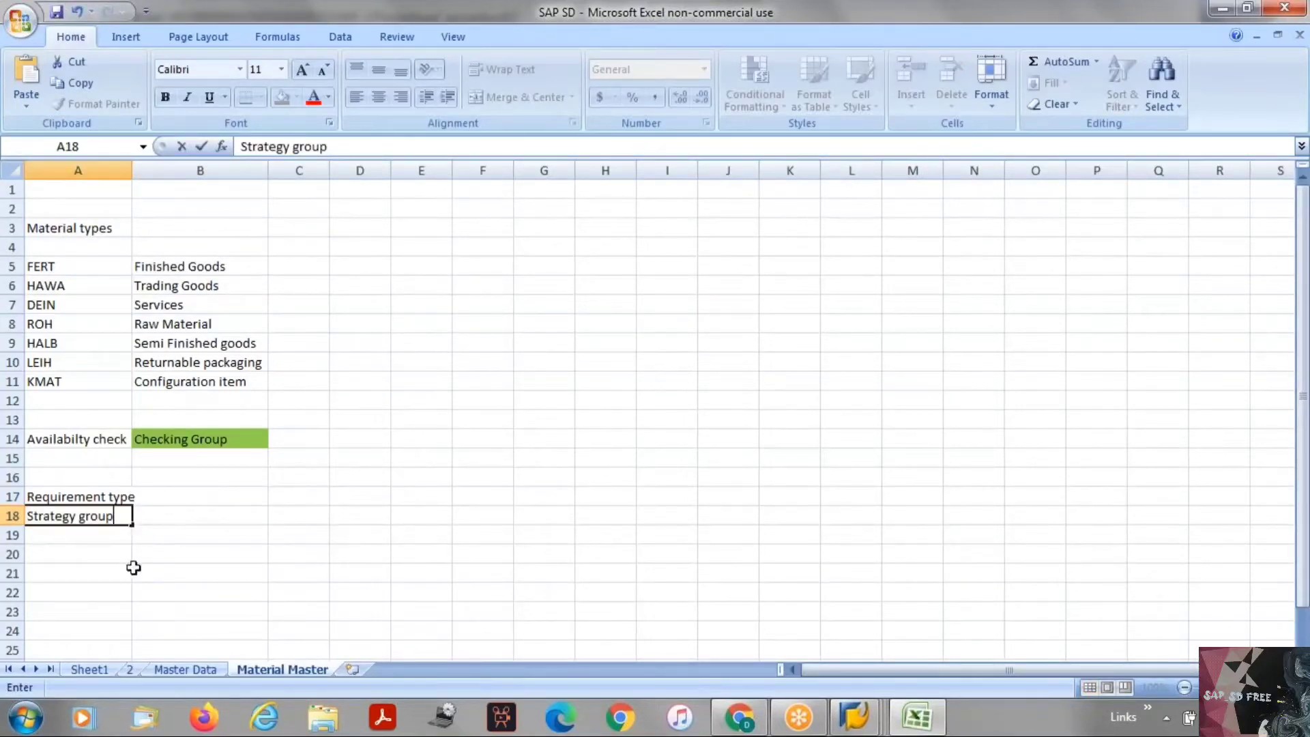
key("Return")
left_click(106, 517)
key("ctrl+c")
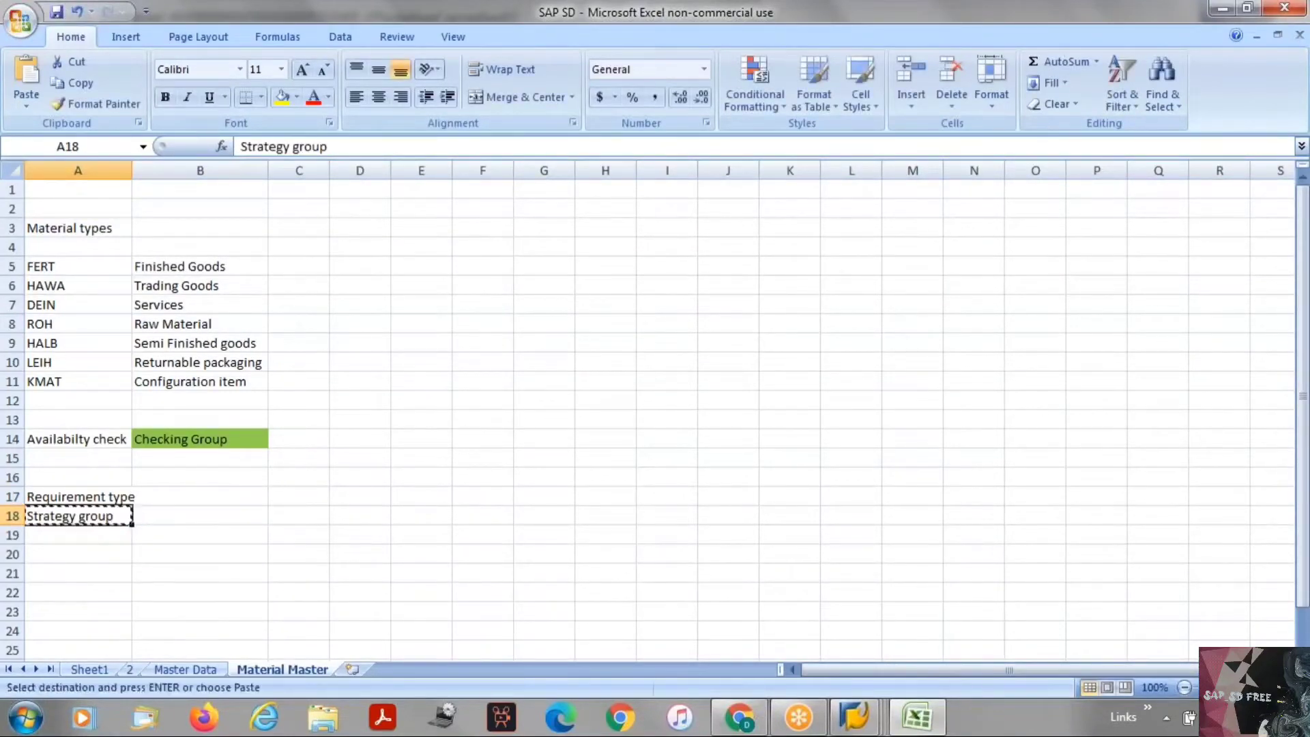
left_click(143, 514)
key("Return")
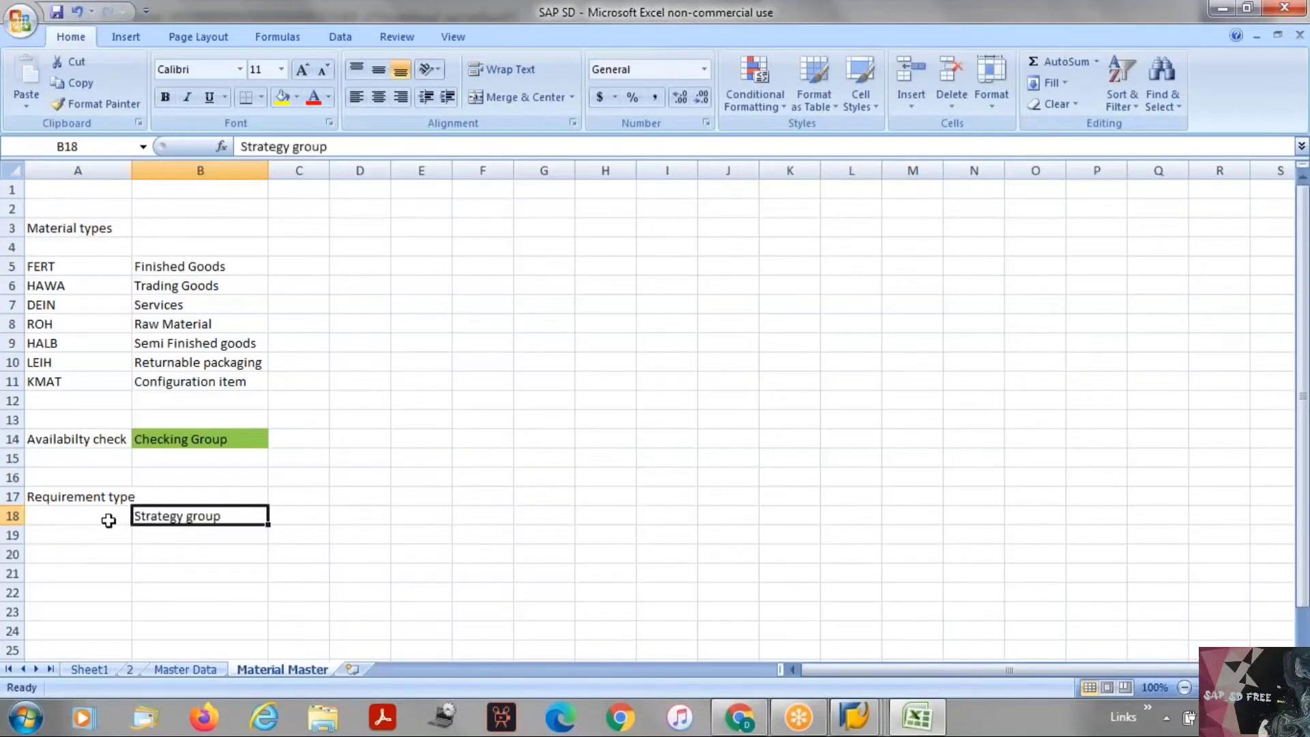
left_click(108, 520)
Step: Add MRP Group in cell B19 as the second requirement type source, numbered 2 in A19
left_click(103, 532)
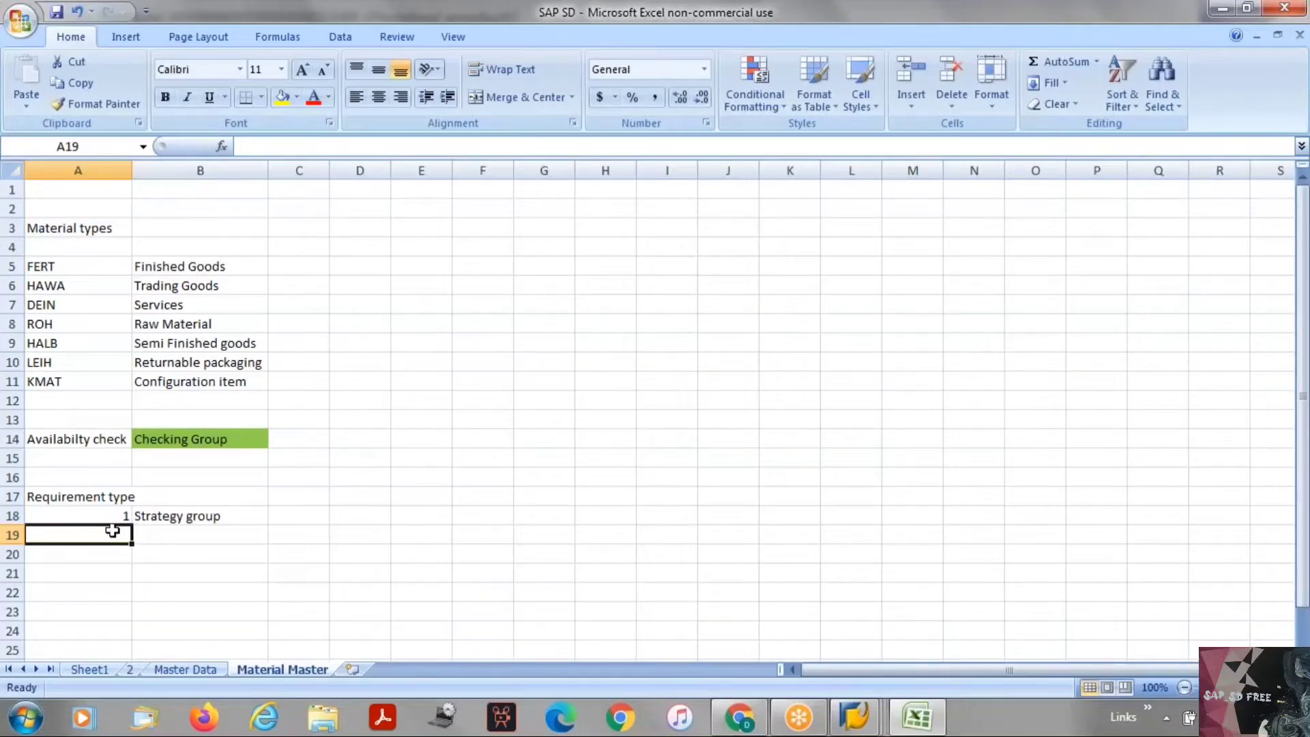
type("2")
left_click(178, 574)
left_click(168, 535)
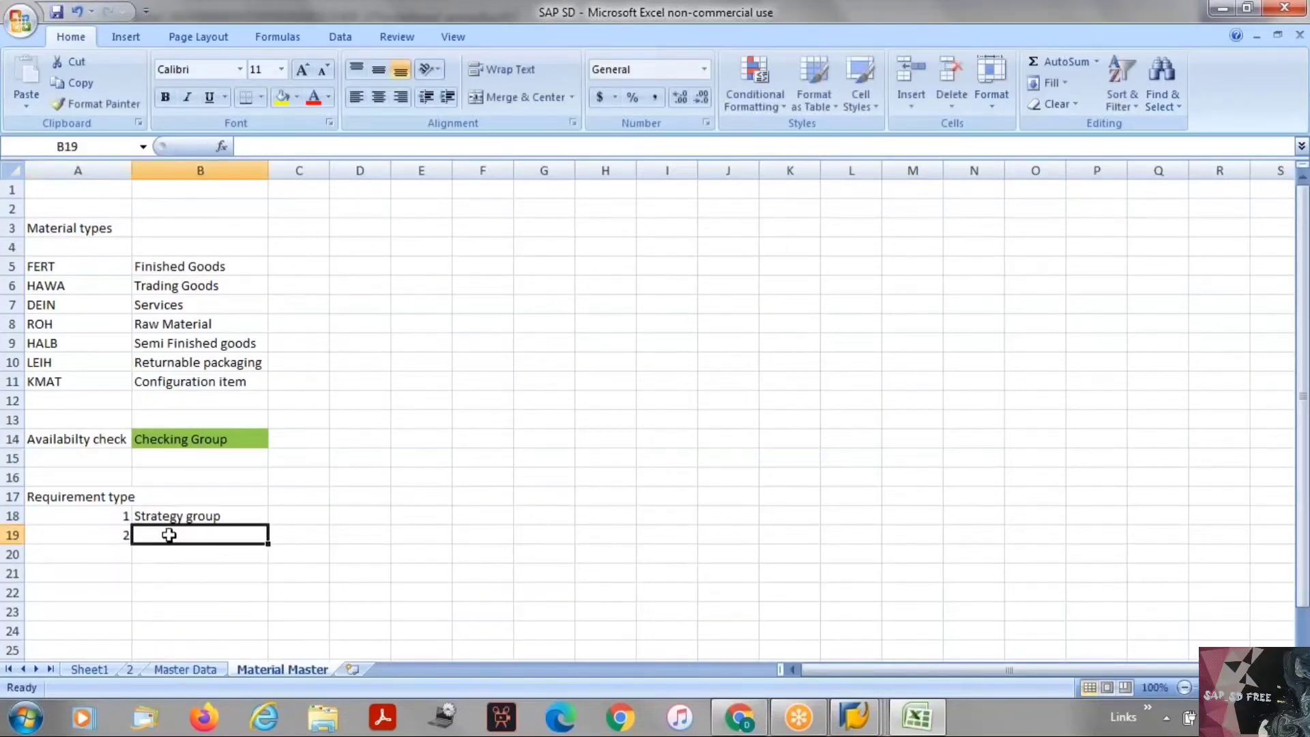
type("MRP ")
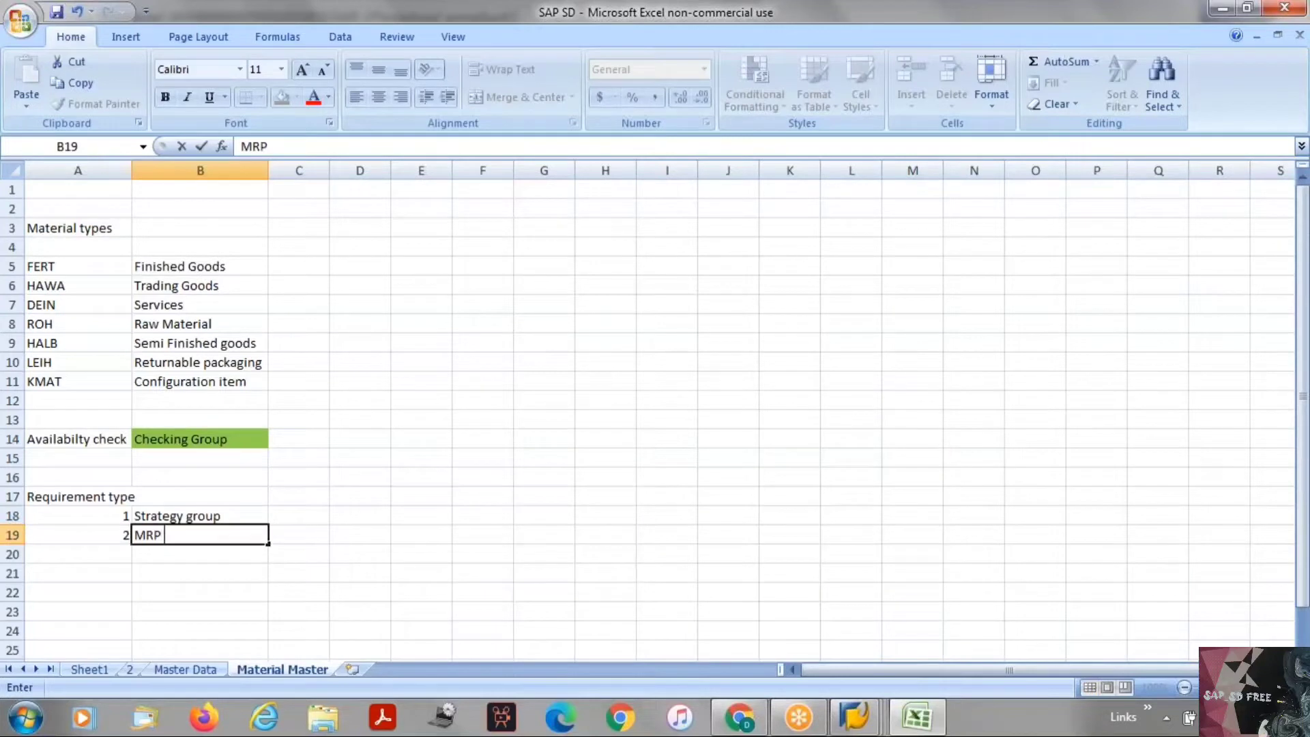
type("Group")
key("Return")
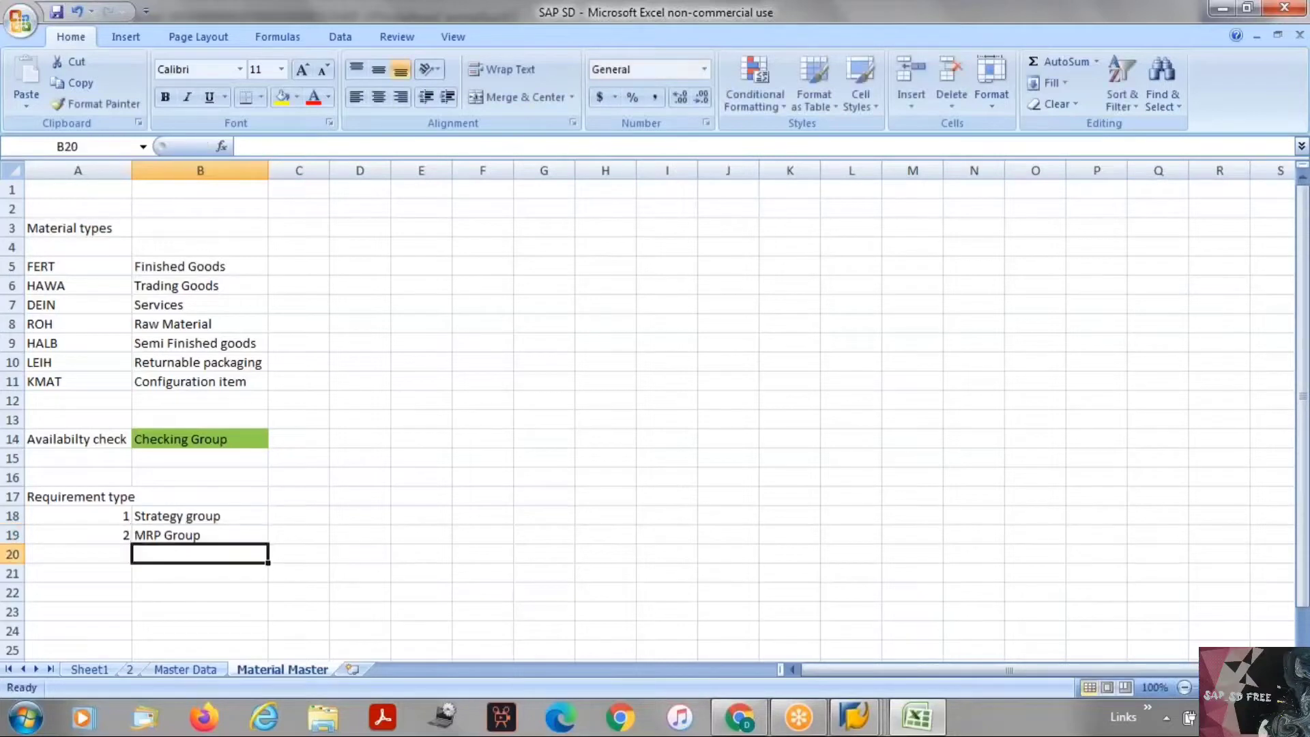
left_click(78, 553)
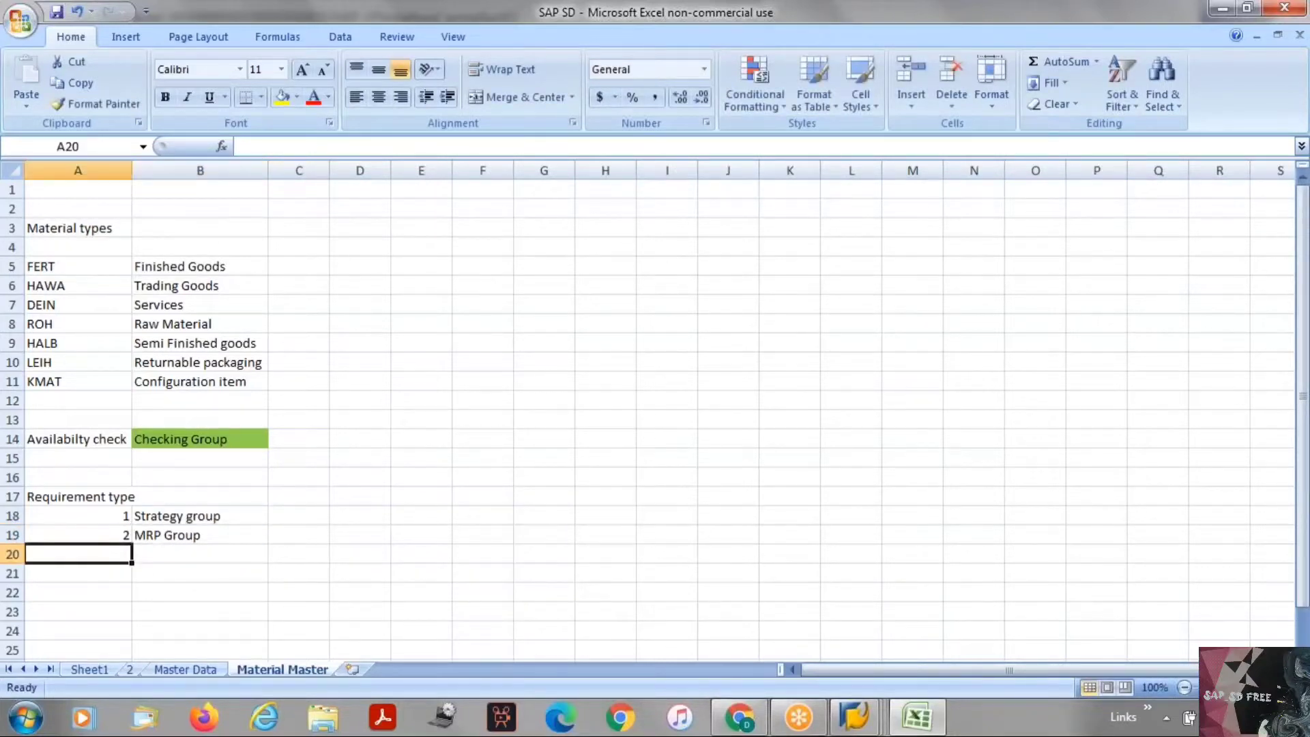
left_click(172, 516)
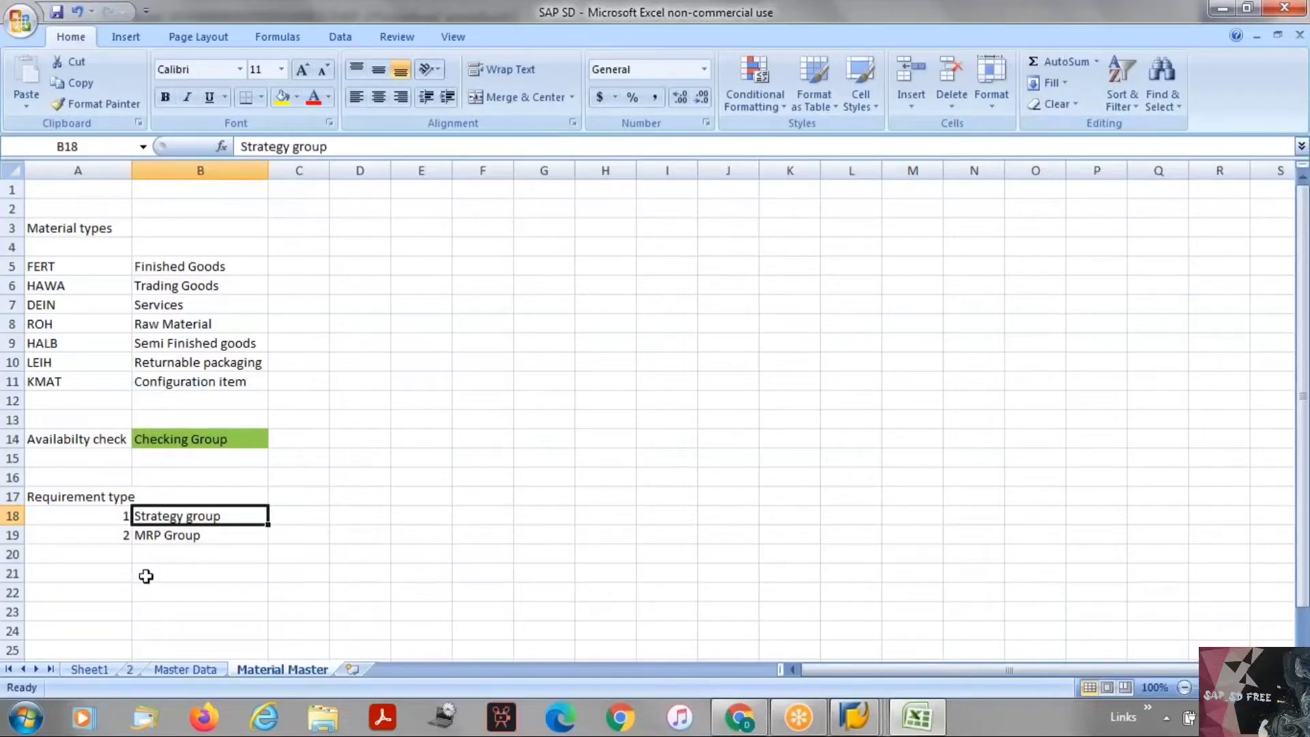
left_click(142, 532)
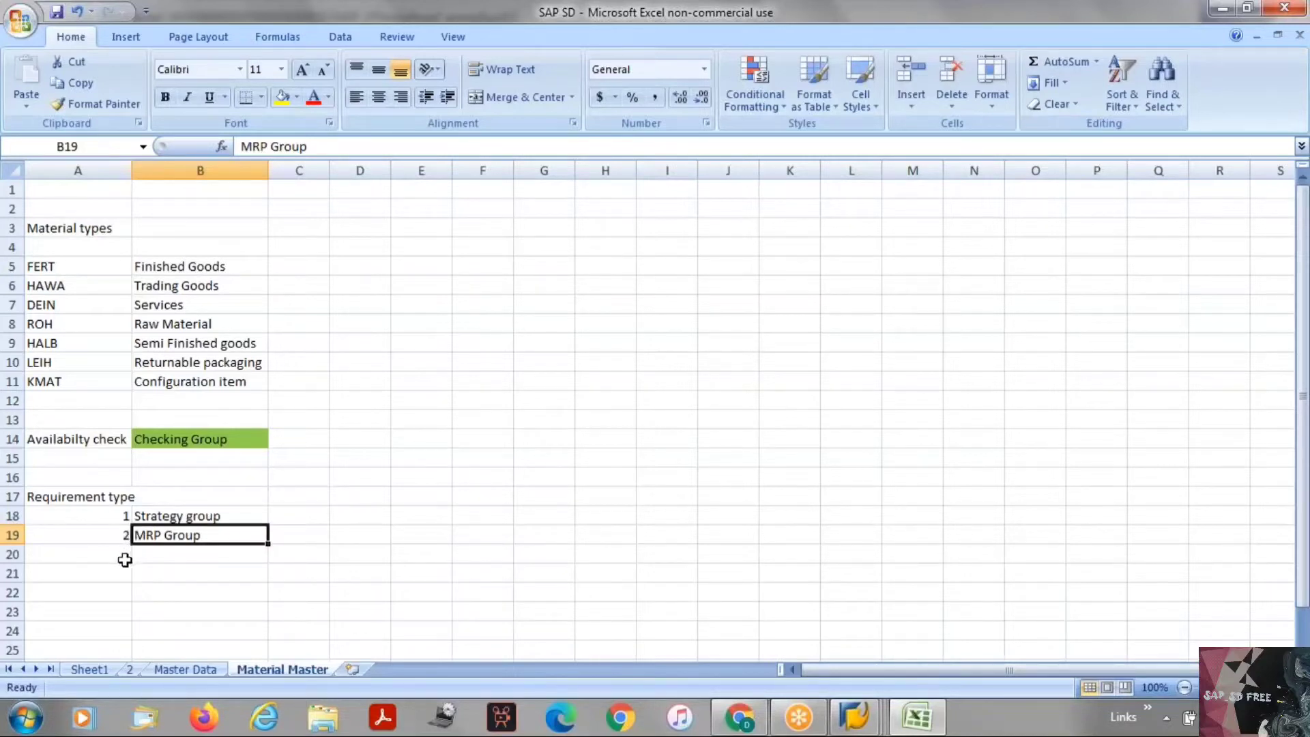
Step: Add MRP Type + Item Category in cell B20, numbered 3 in A20, and switch back to the material record in SAP
left_click(126, 557)
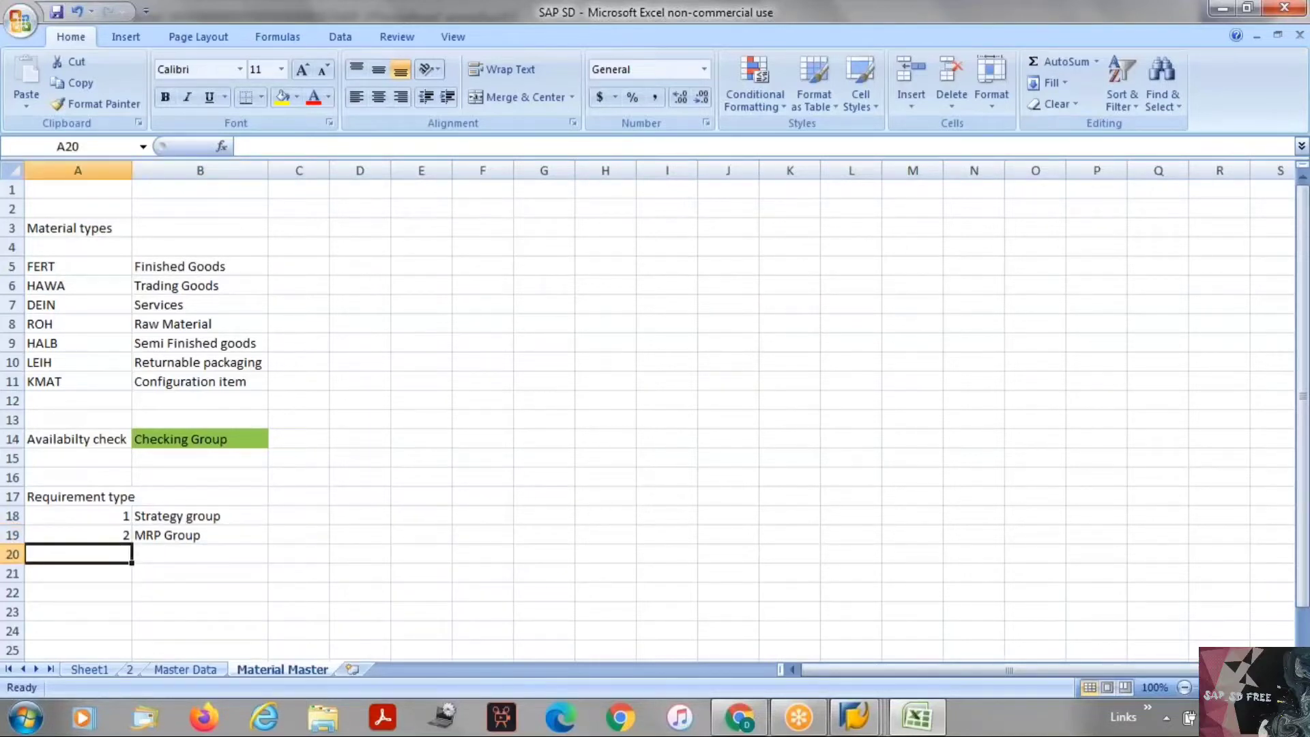
type("3")
left_click(153, 574)
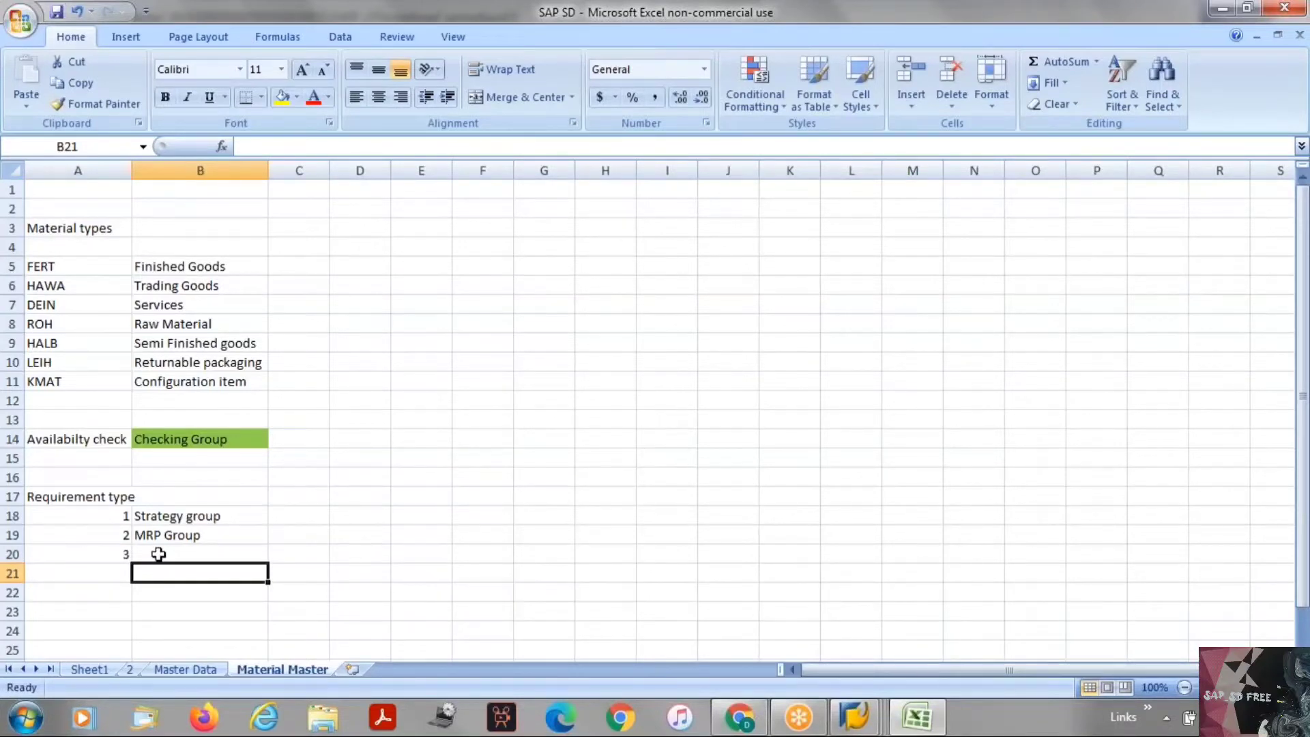
double_click(158, 554)
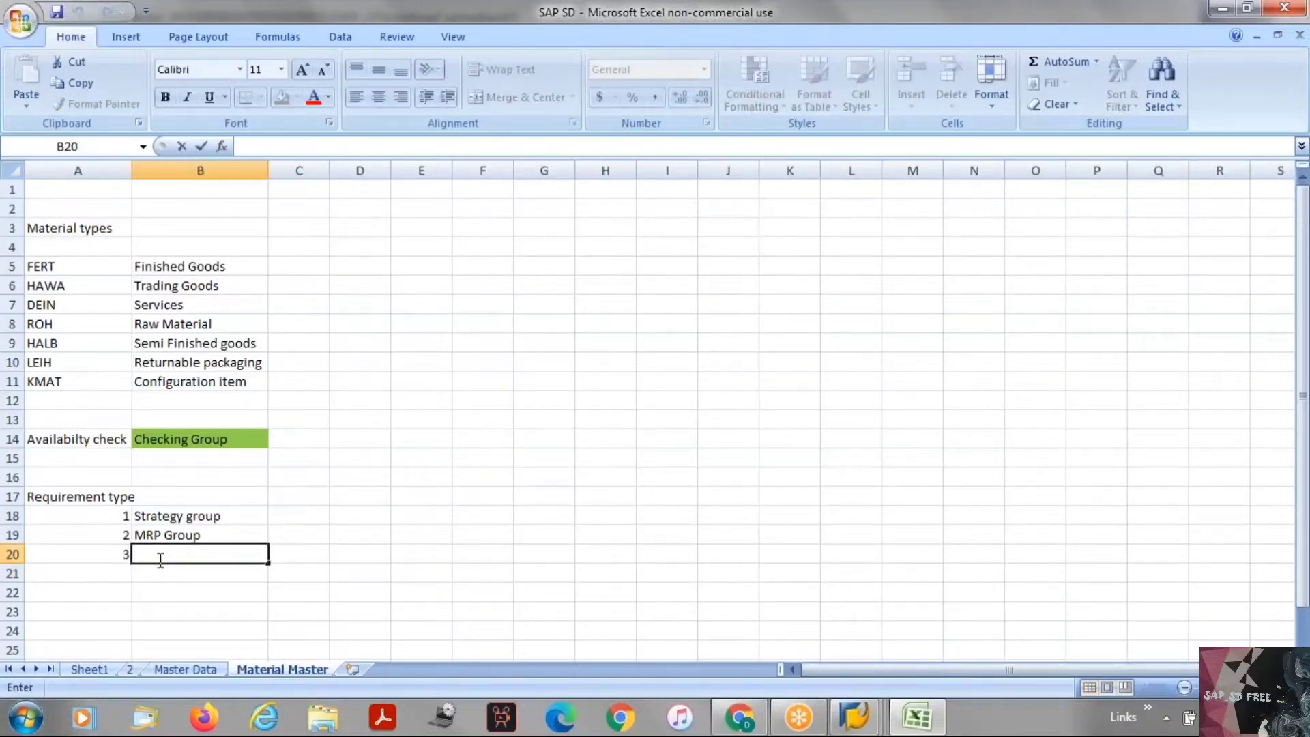
type("MRT")
key("BackSpace")
type("P")
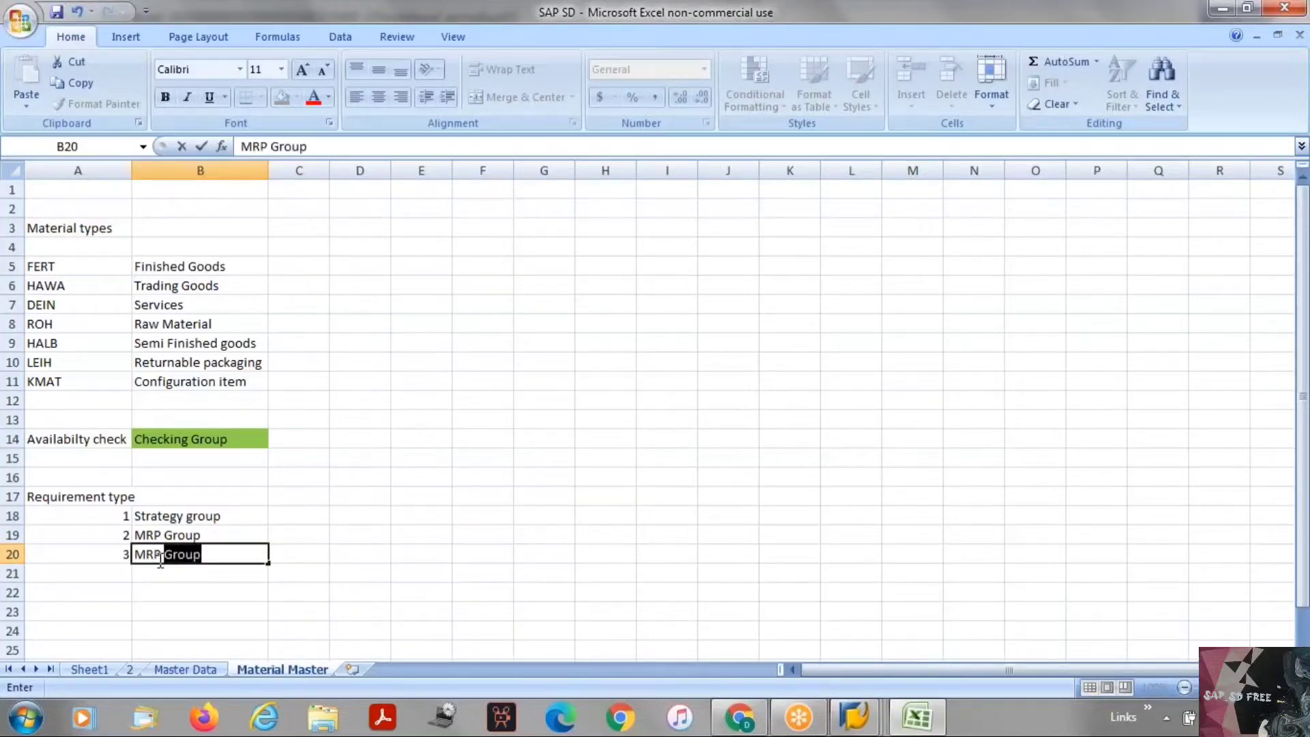
type(" Type + Item")
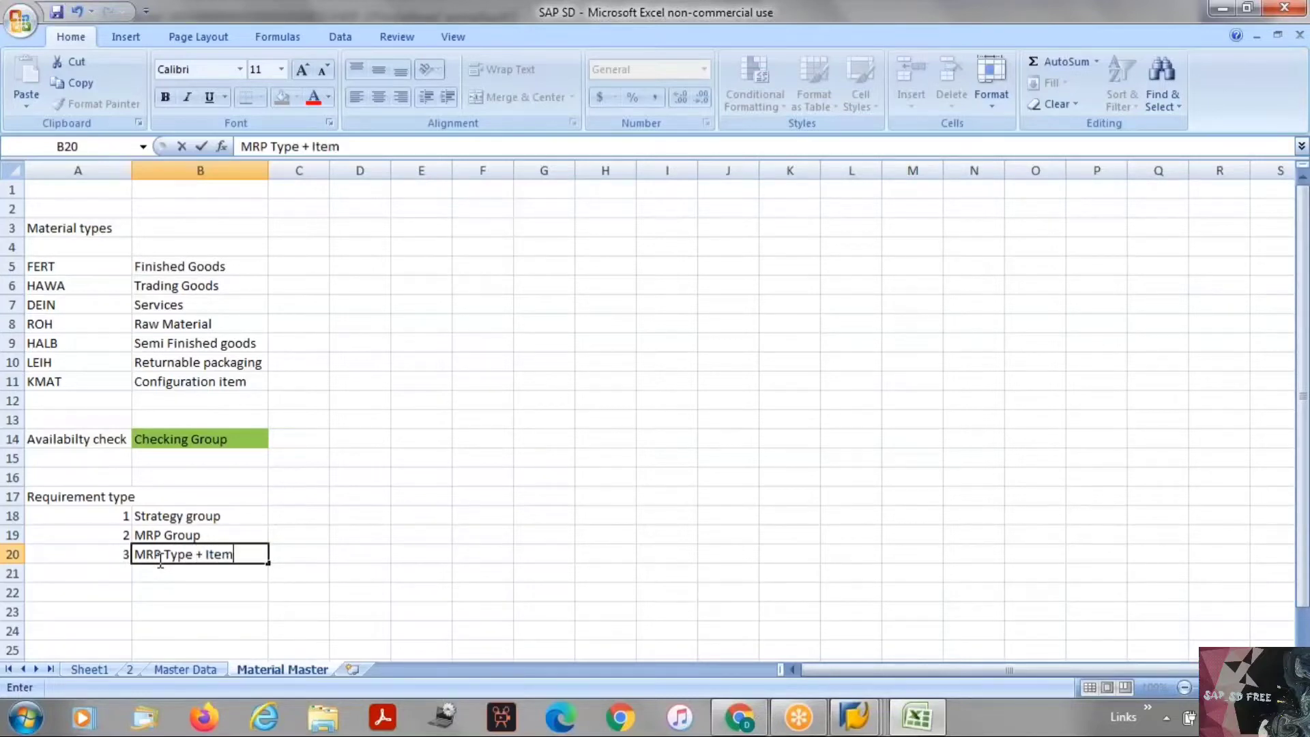
type(" Category")
left_click(187, 607)
left_click(163, 552)
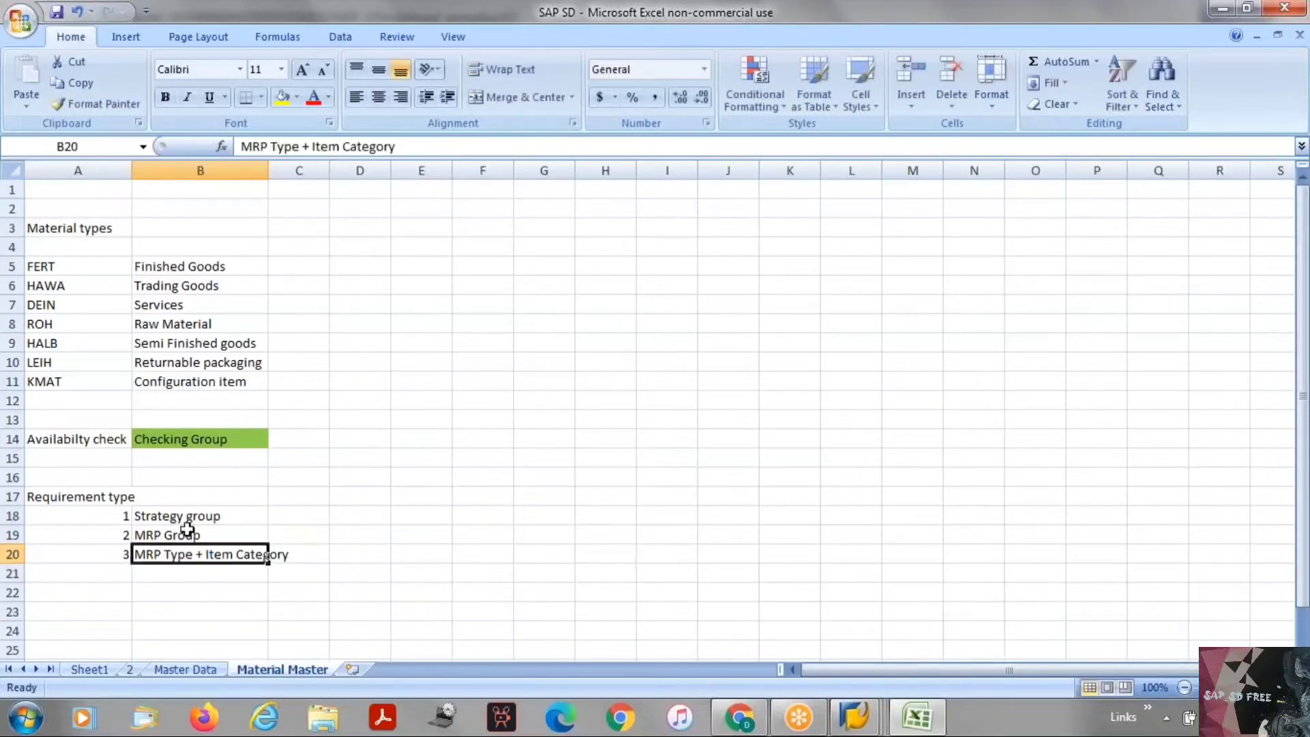
key("alt+Tab")
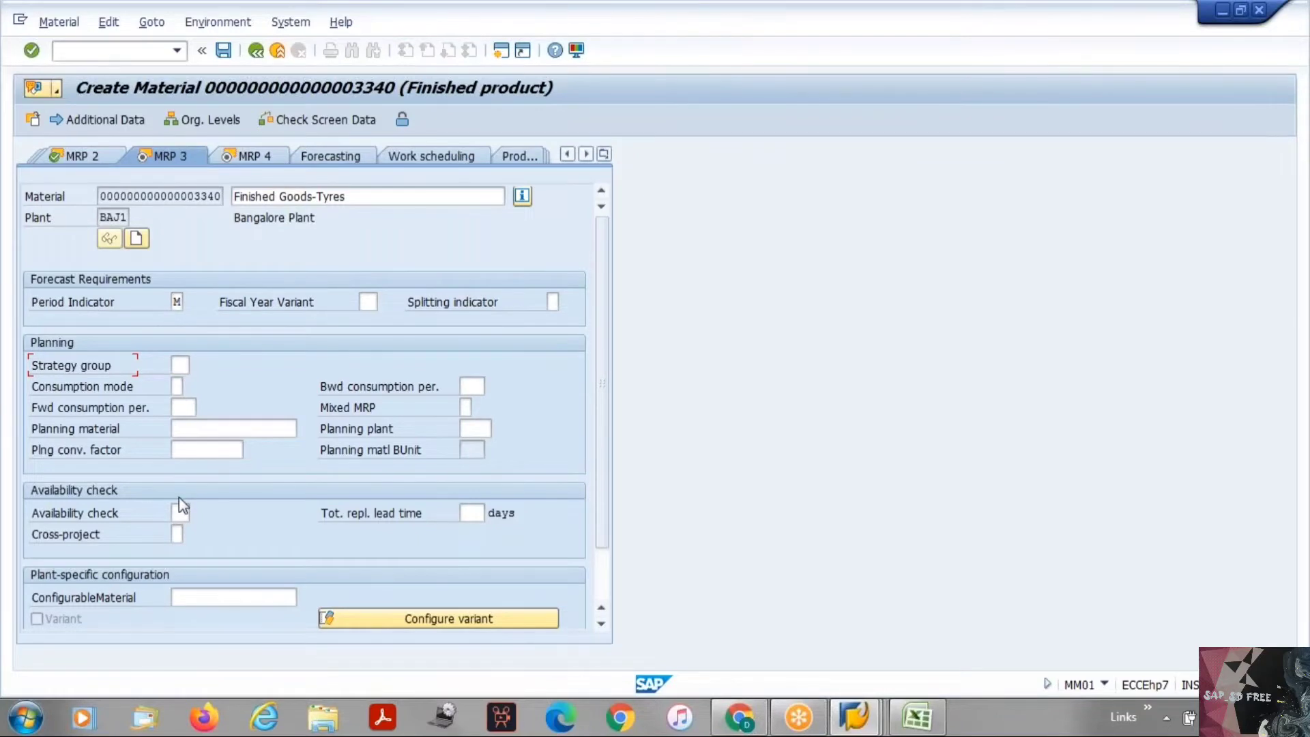
Step: Switch to the standard order and examine the item category of the CAR item in the sales overview
left_click(853, 717)
left_click(849, 577)
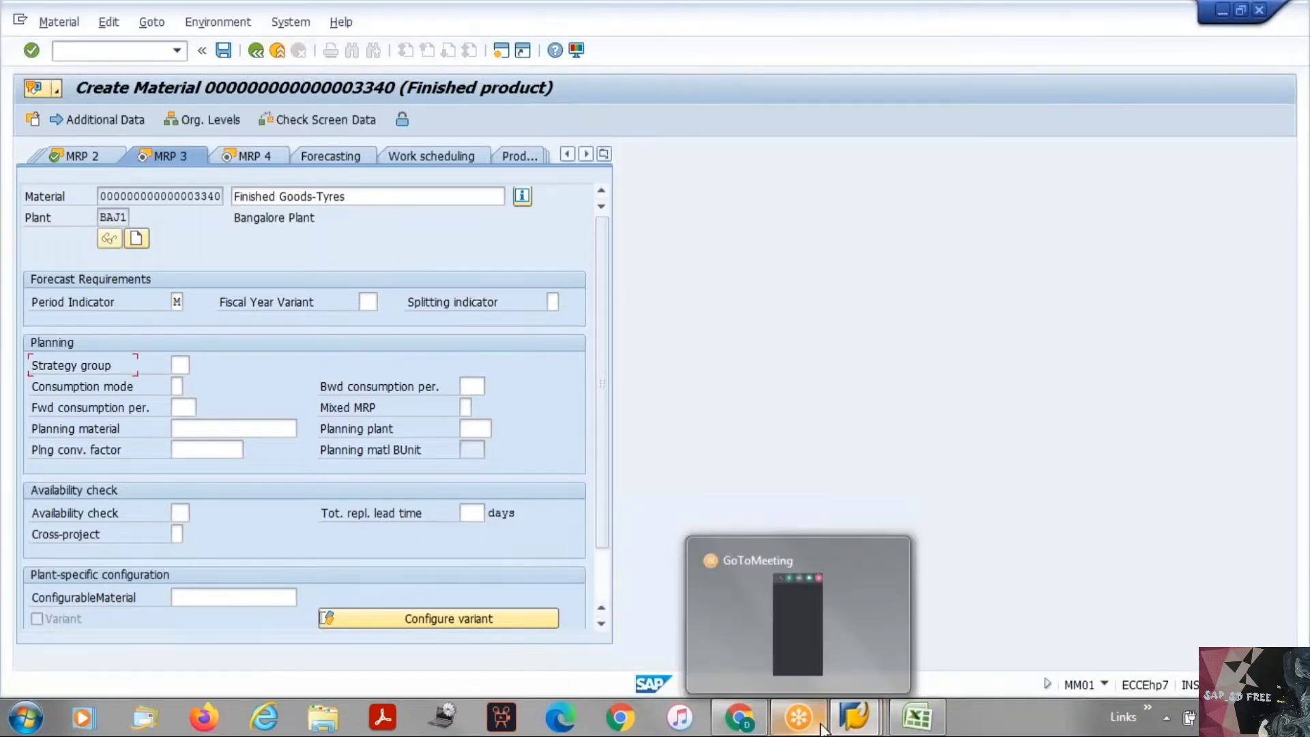
mouse_move(853, 725)
left_click(1111, 643)
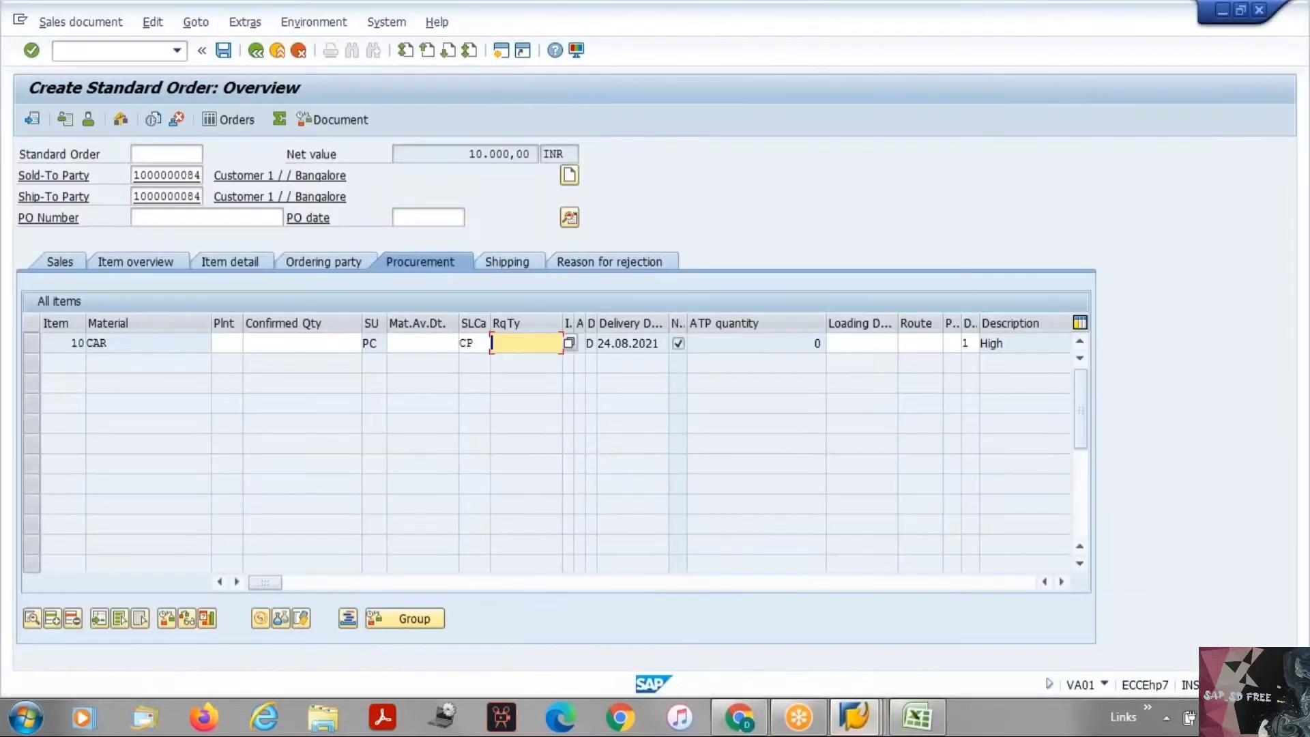
left_click(258, 51)
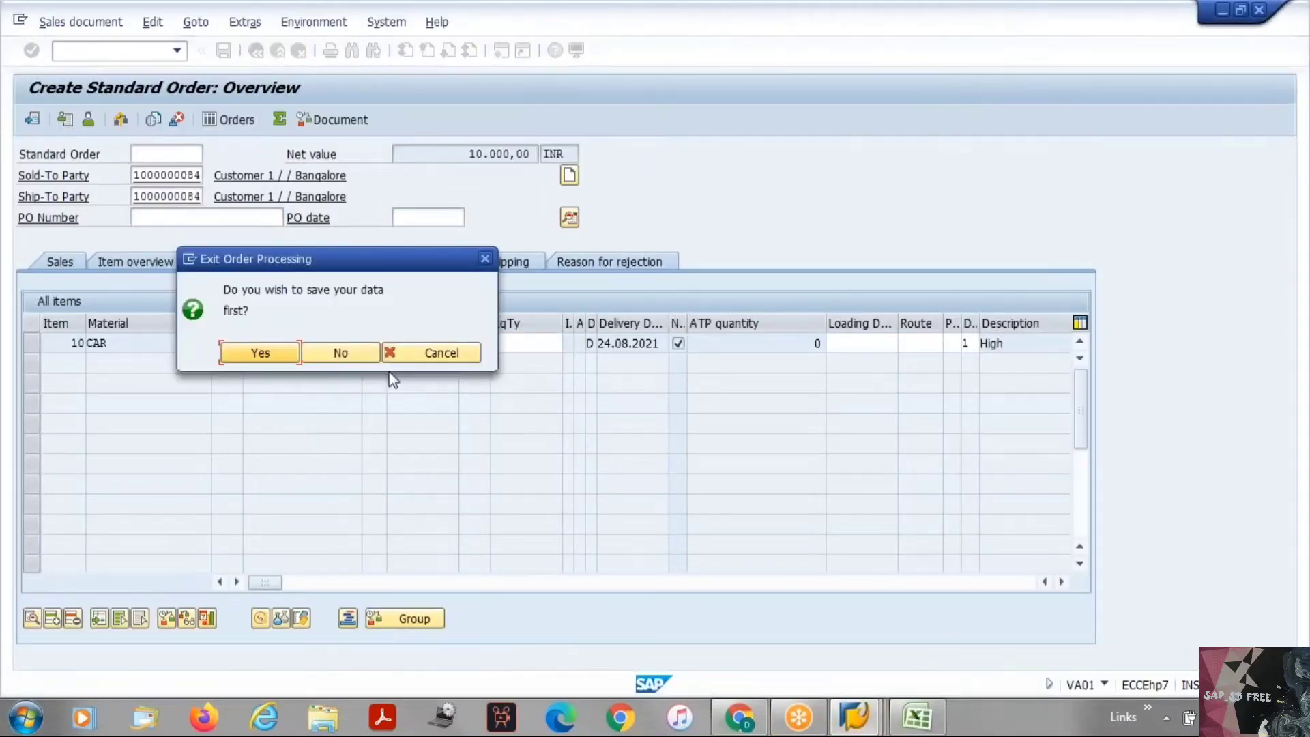
left_click(437, 352)
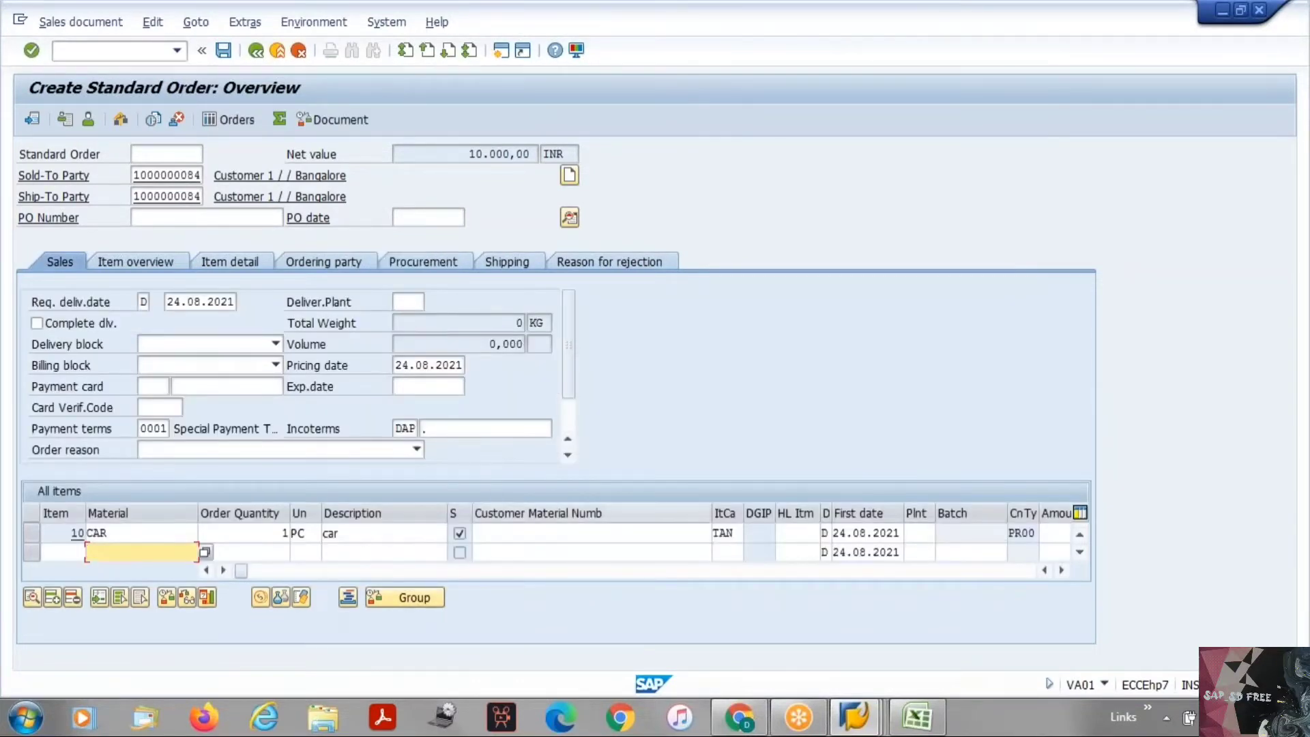
left_click(730, 532)
left_click_drag(731, 530, 684, 522)
left_click(714, 532)
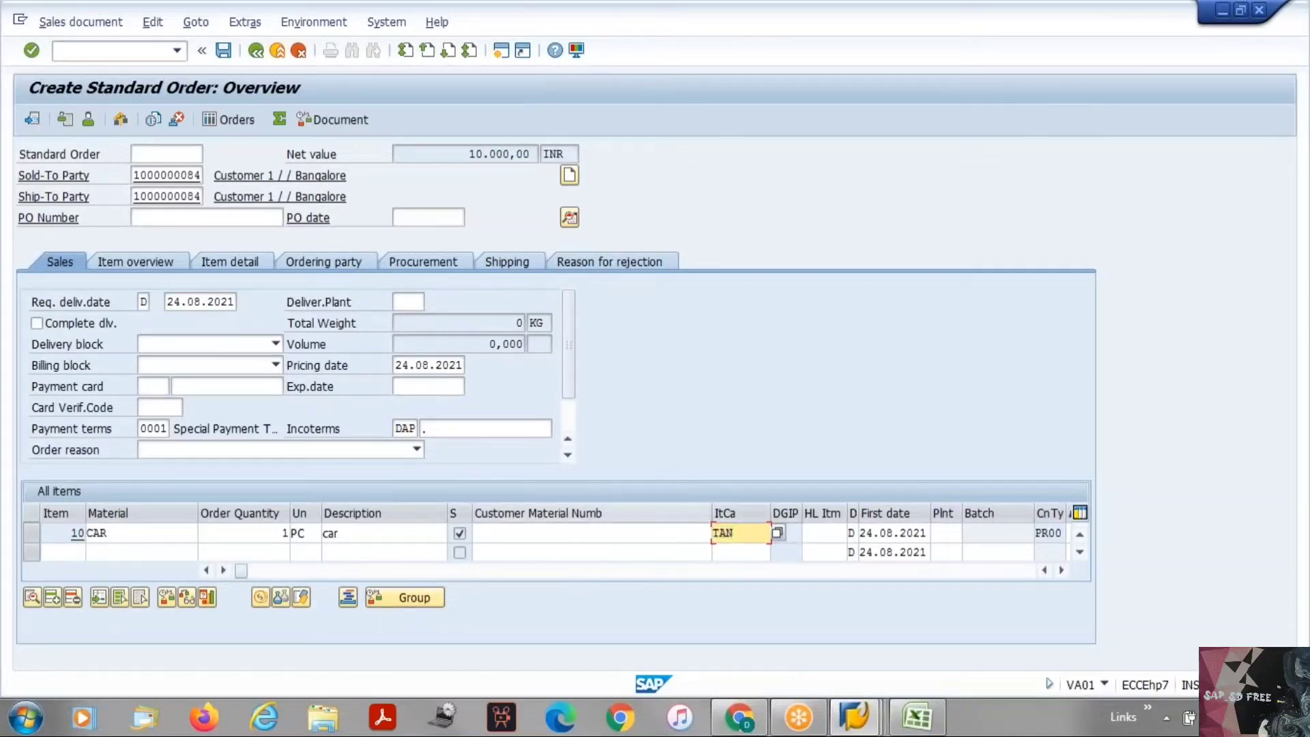
Step: Consult the requirement type list in the Excel sheet, then check the CAR item's requirement type field in the order's procurement overview
key("alt+Tab")
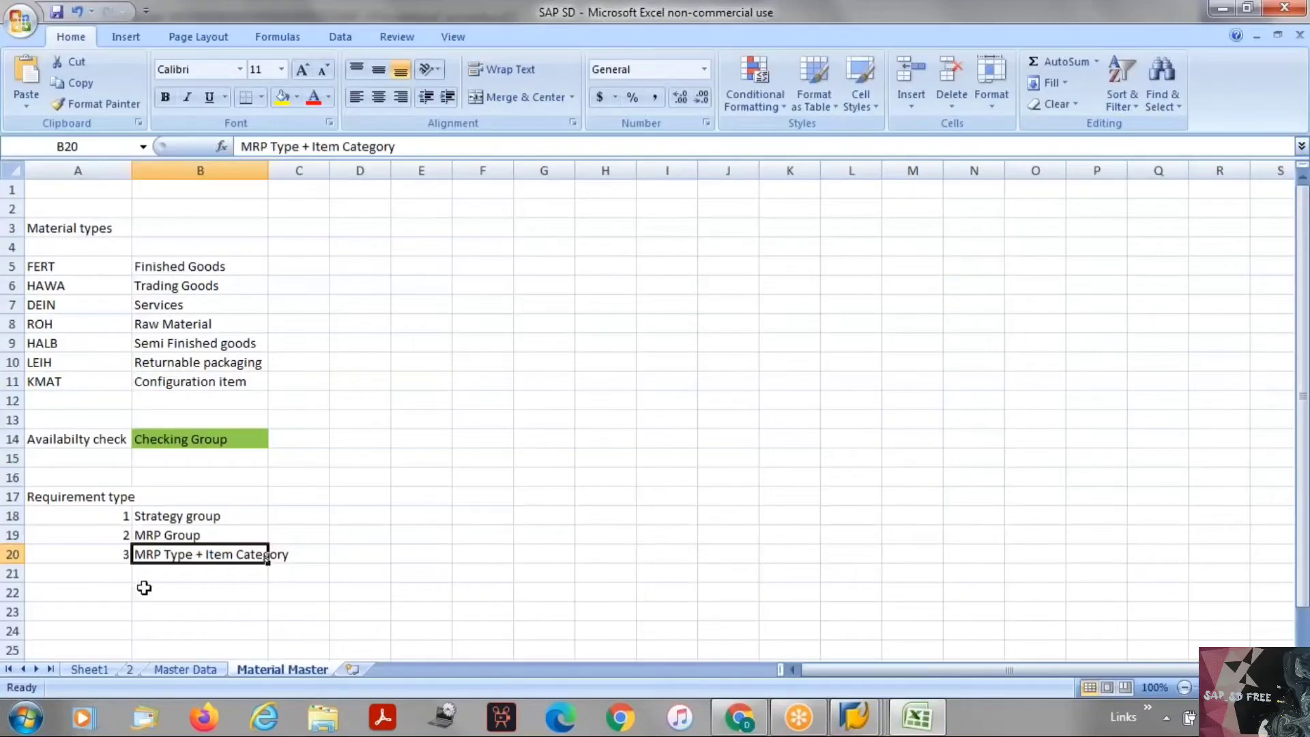
left_click(144, 587)
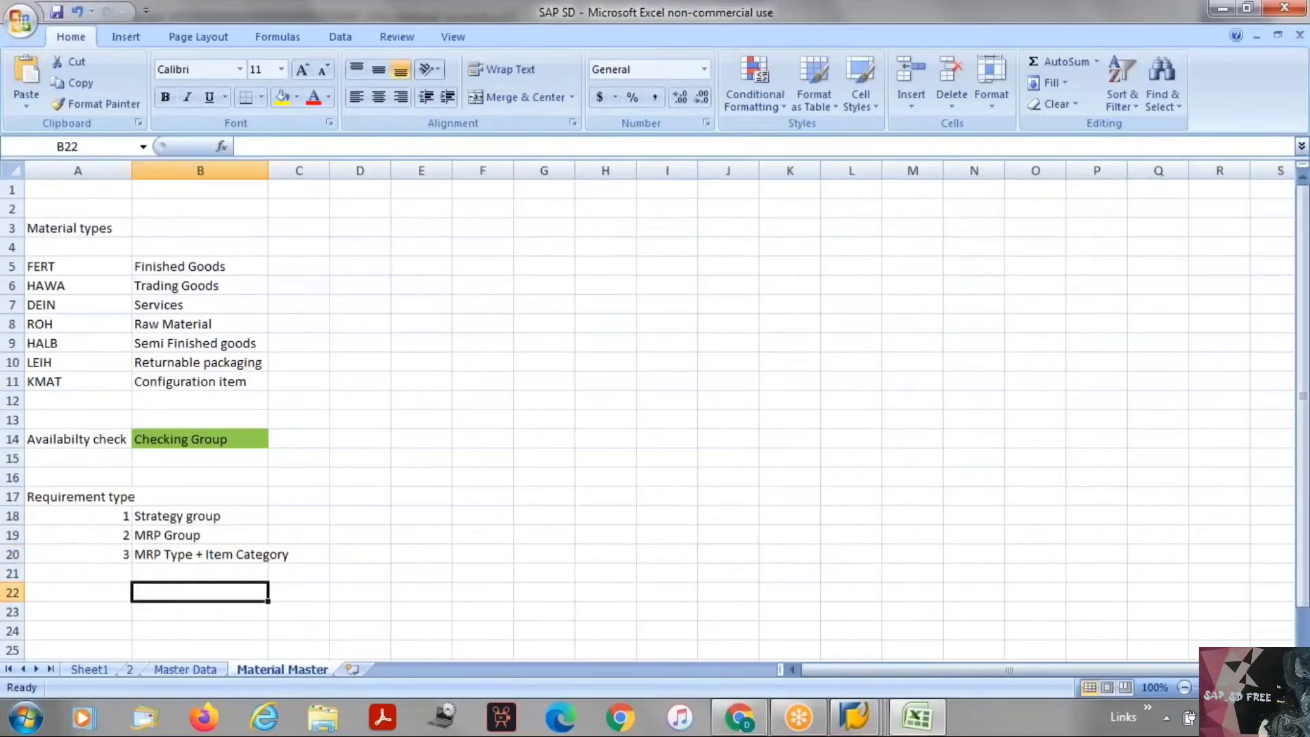
key("alt+Tab")
key("alt+Tab")
key("alt+Tab")
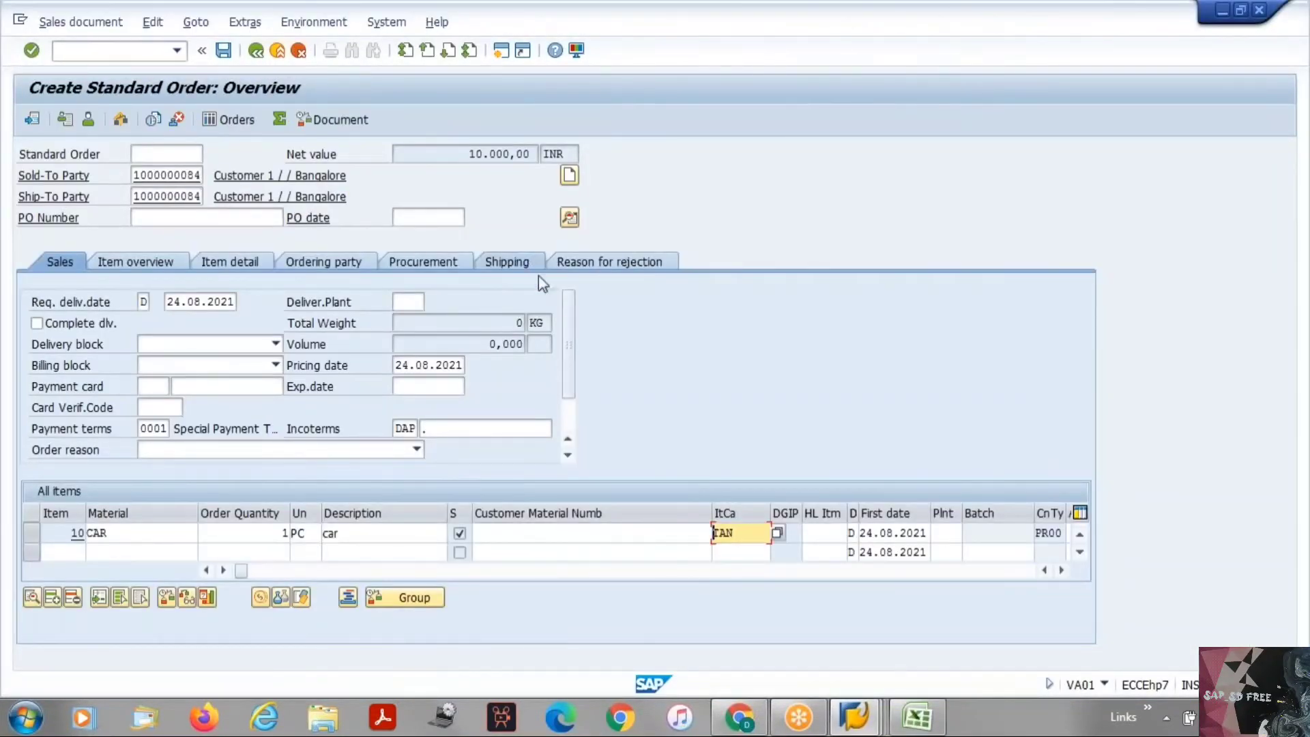
left_click(431, 262)
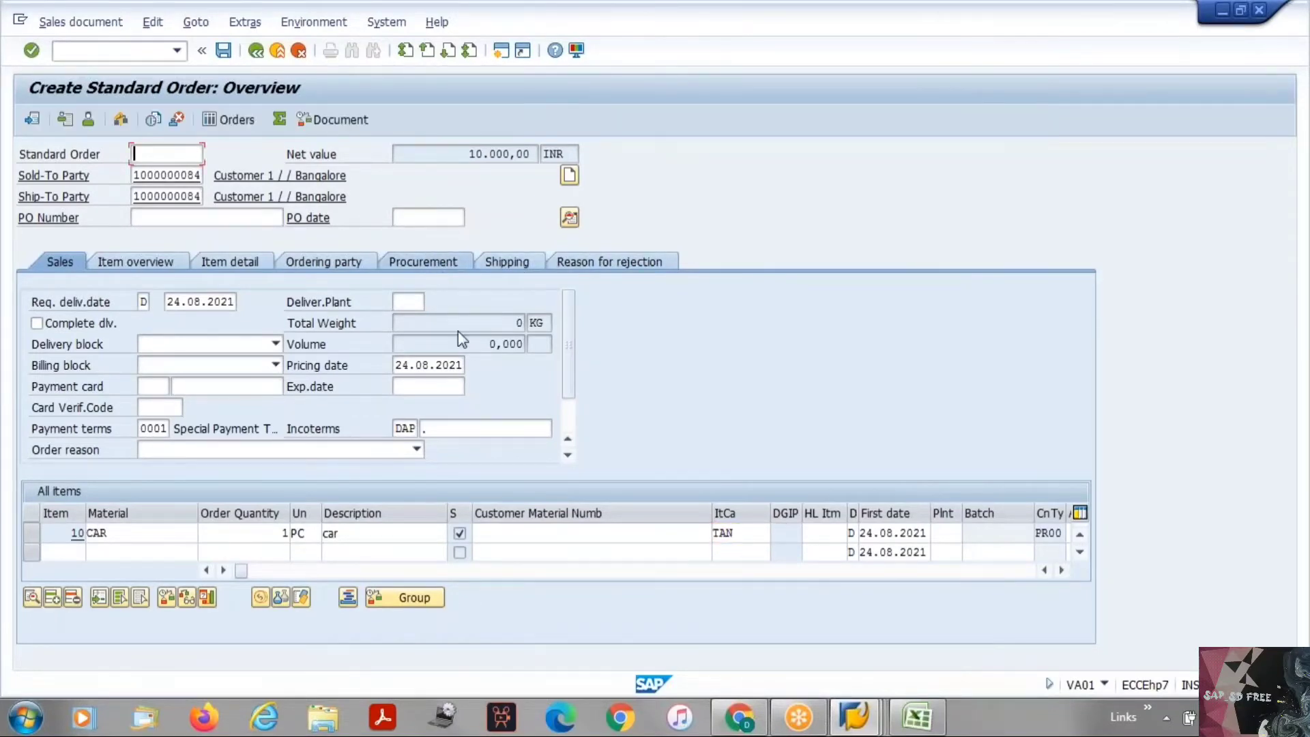
left_click(529, 343)
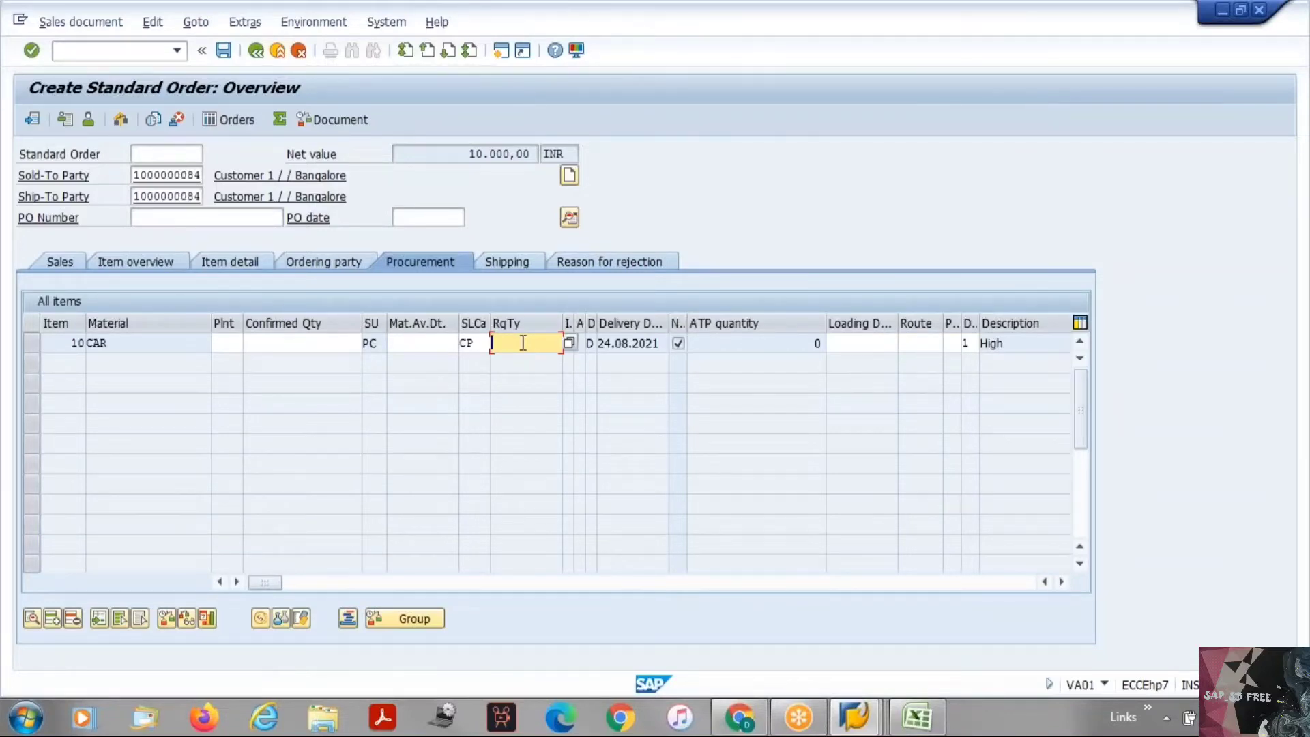
Step: Go back to the material record and examine the Strategy group field in the MRP 3 planning data
key("alt+Tab")
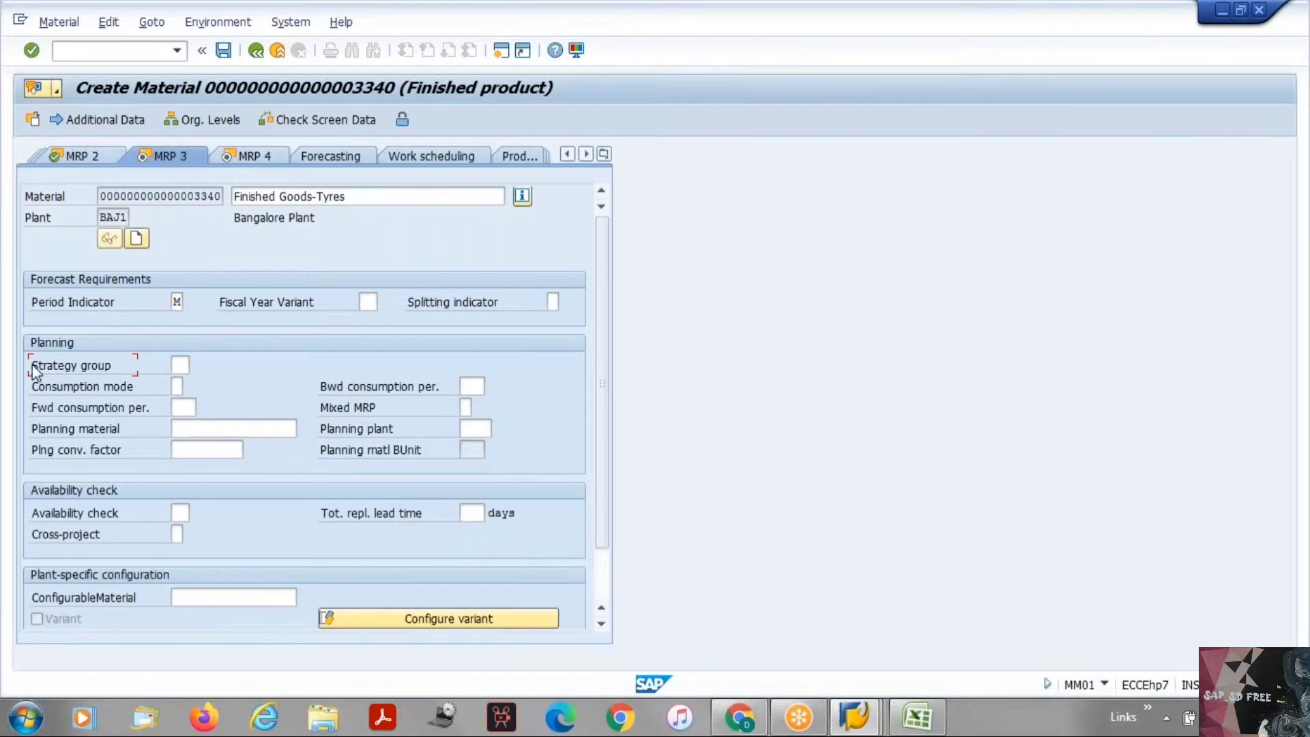
left_click_drag(32, 365, 106, 358)
left_click(141, 368)
left_click_drag(32, 368, 137, 365)
left_click(148, 372)
Step: Browse the checking groups offered for the material's availability check, including 01 Daily requirements and 02 Individual reqmt, without choosing one
left_click(178, 513)
left_click(198, 513)
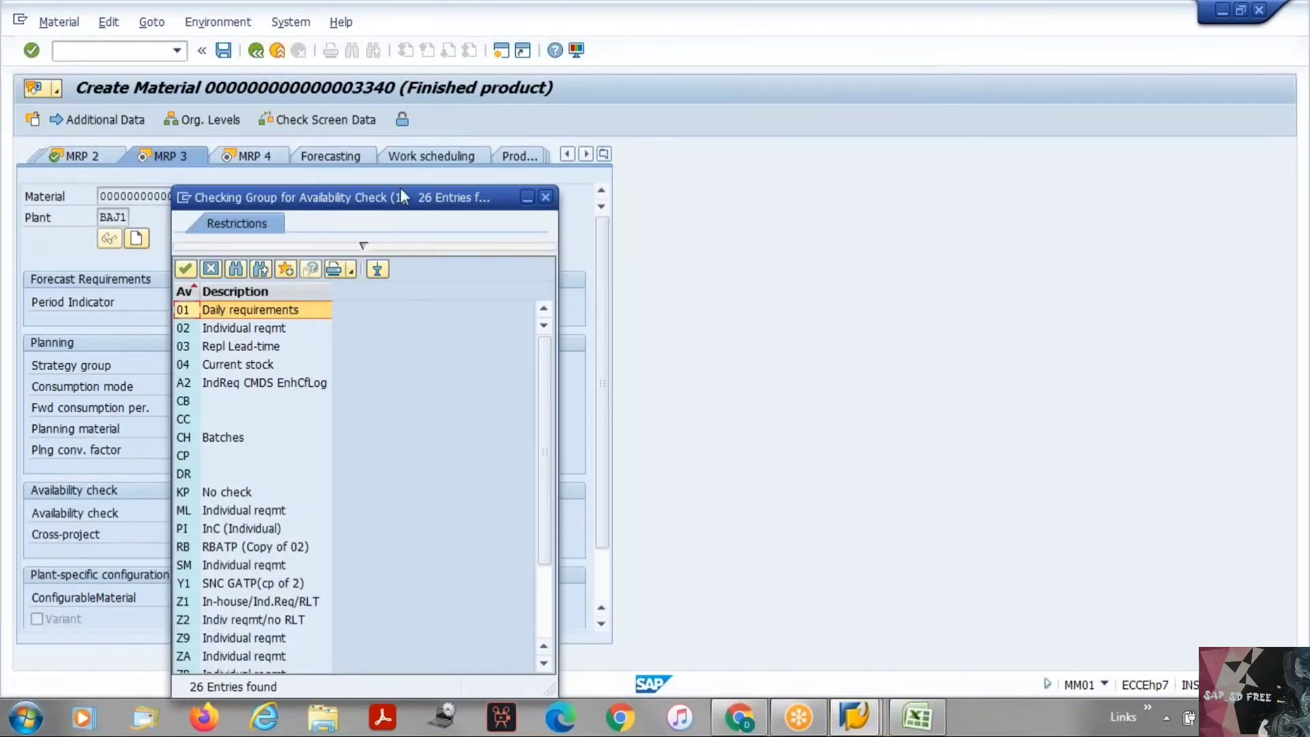
left_click_drag(316, 203, 470, 180)
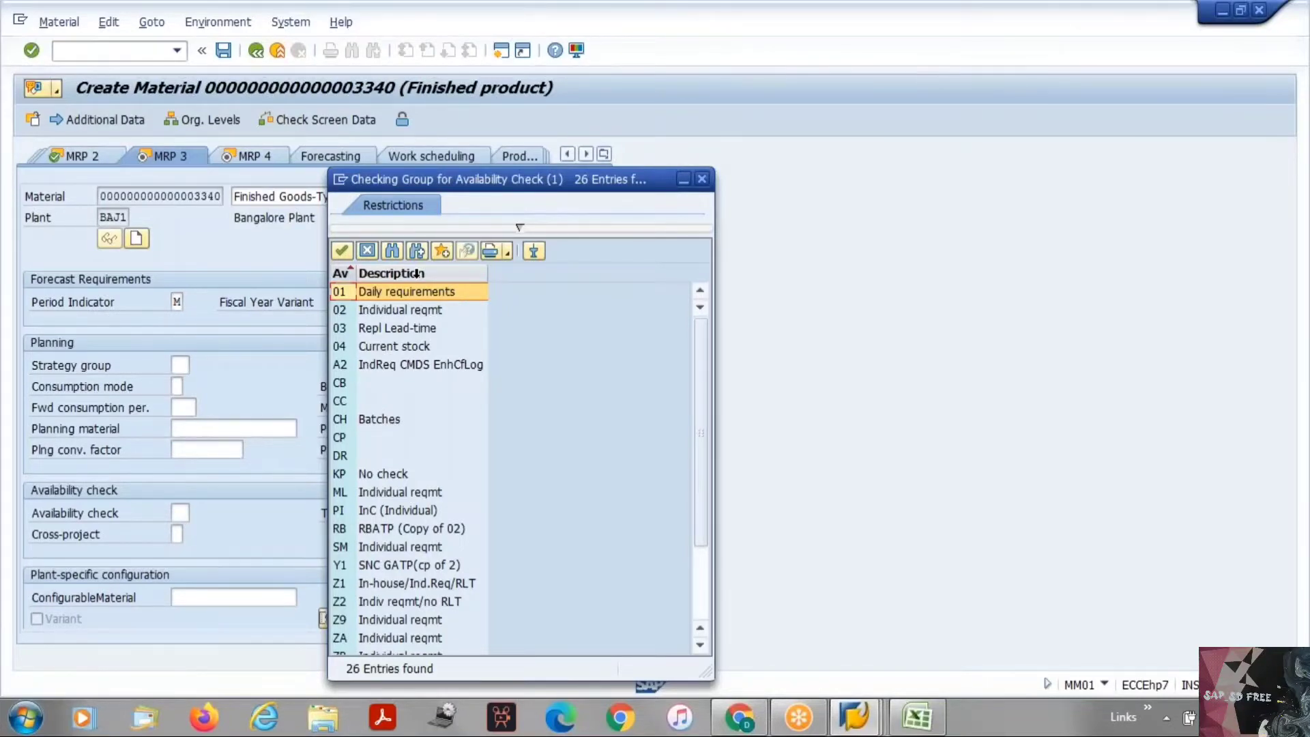
left_click(408, 309)
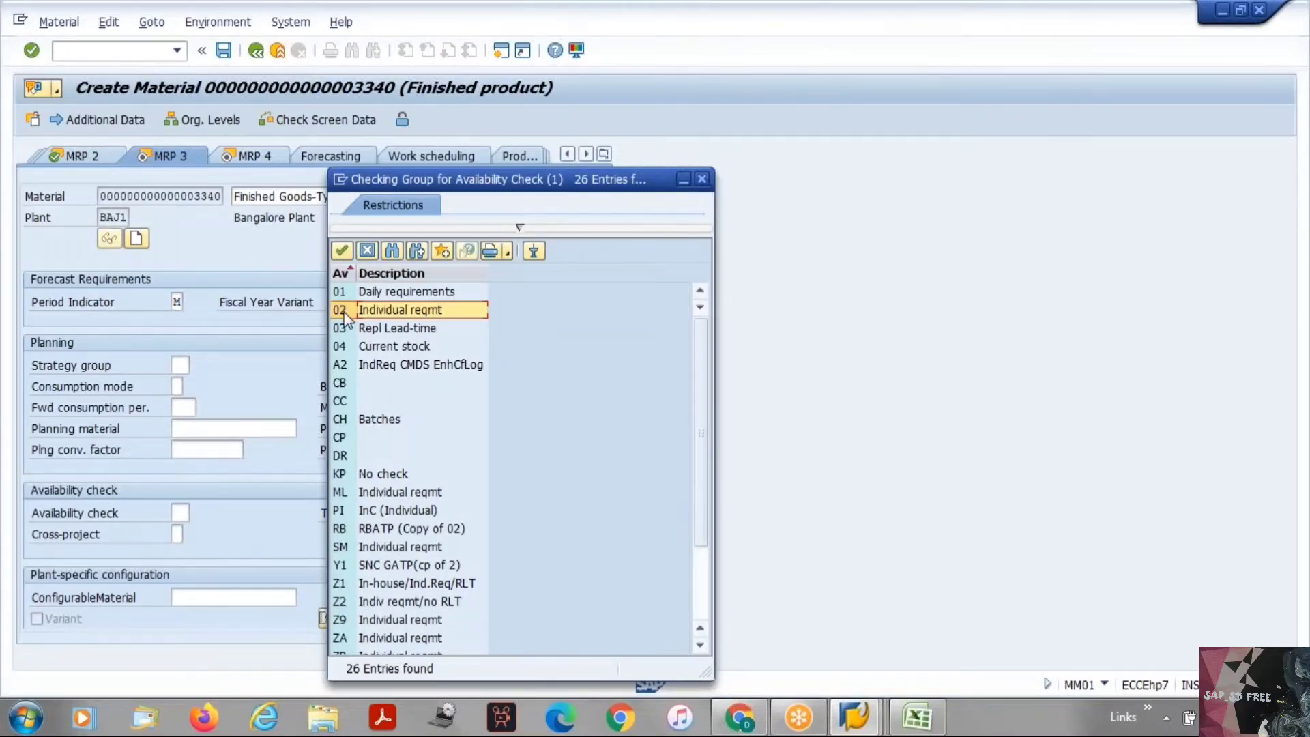
left_click(402, 292)
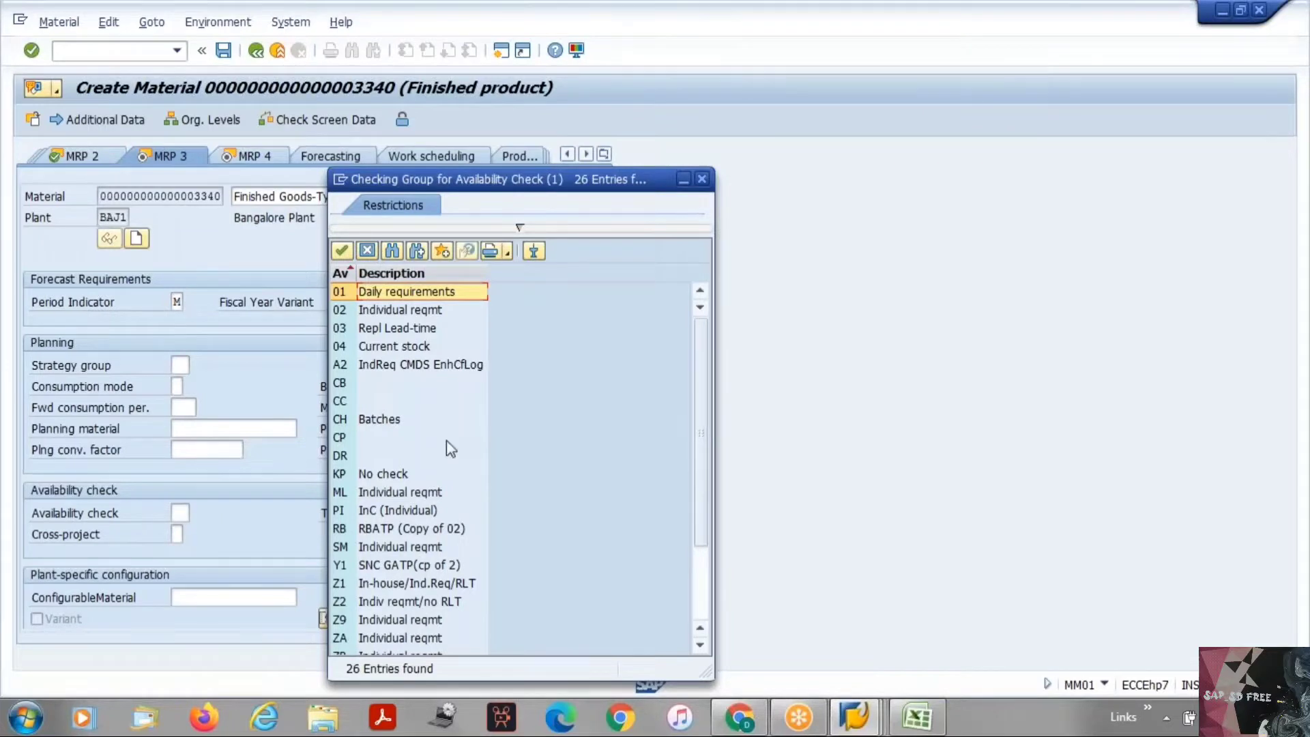
scroll(446, 440, "down", 2)
scroll(446, 439, "up", 2)
left_click(367, 251)
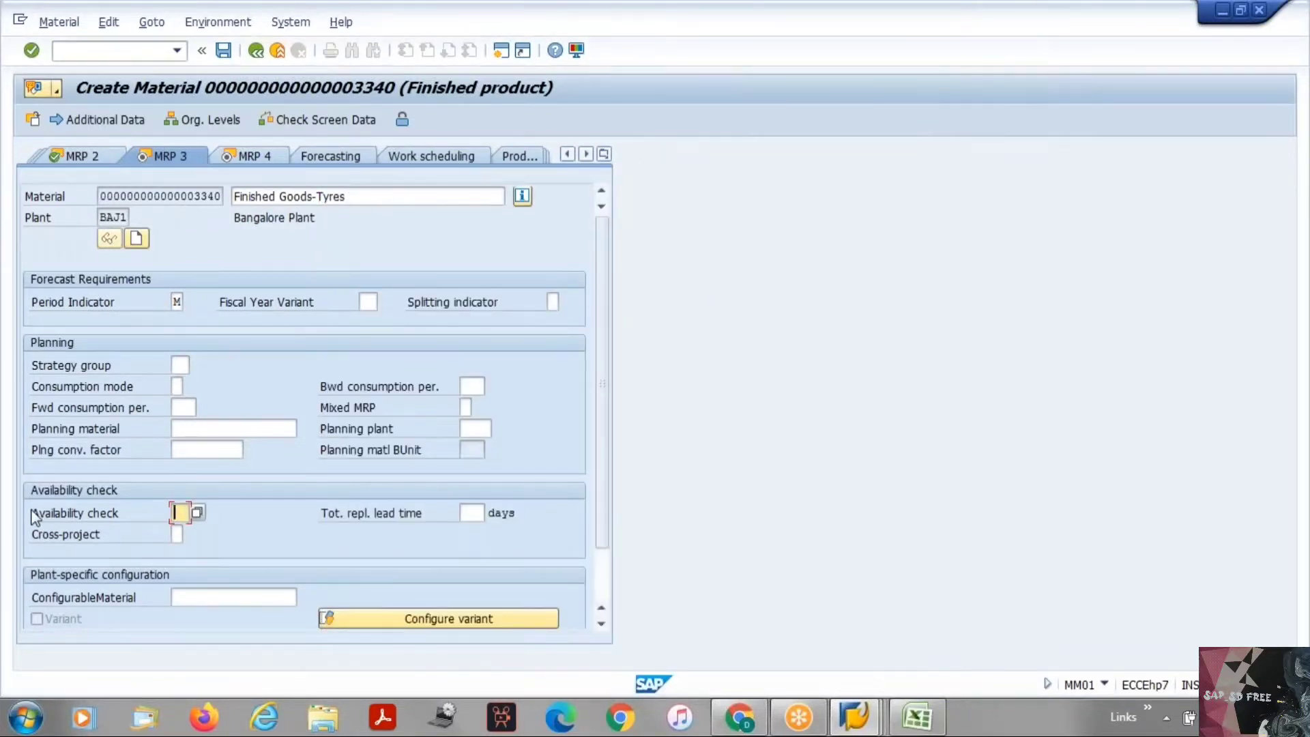
Step: Examine the availability check and total replenishment lead time fields in the material's MRP 3 data
left_click_drag(59, 507, 162, 506)
left_click_drag(320, 517, 450, 516)
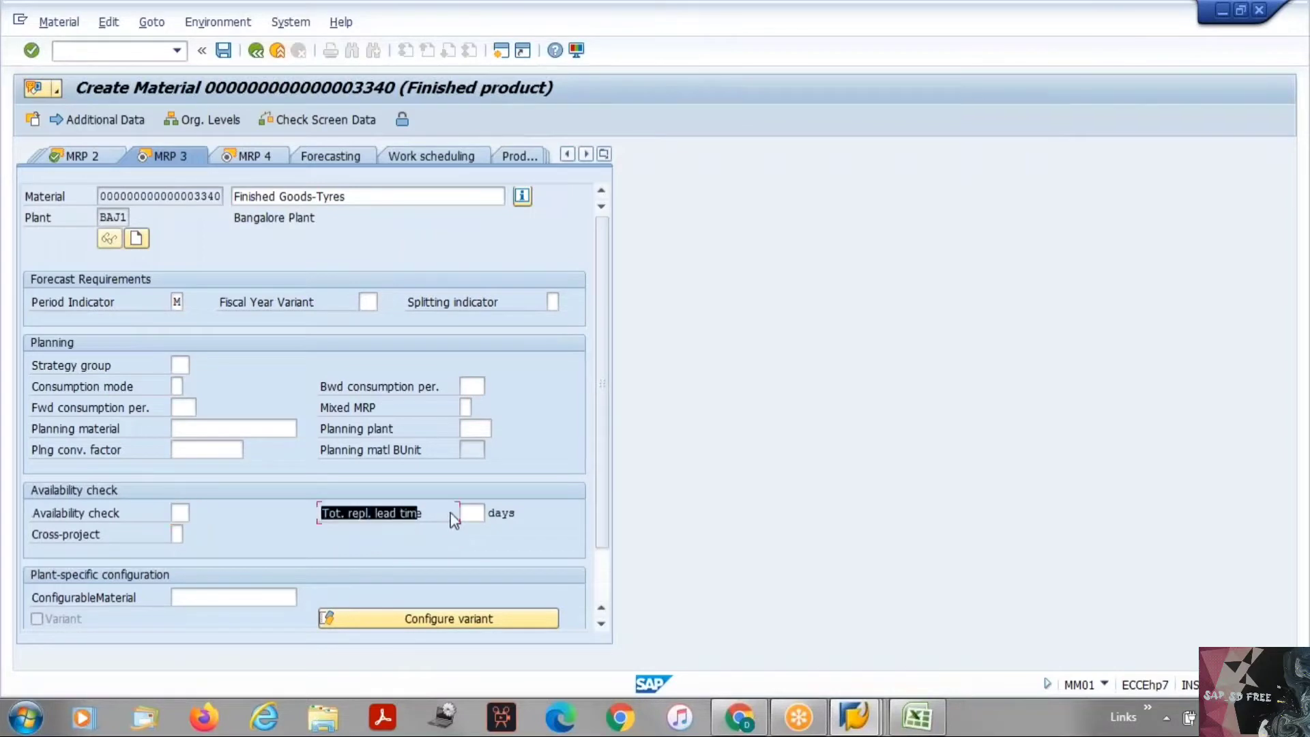
left_click(456, 512)
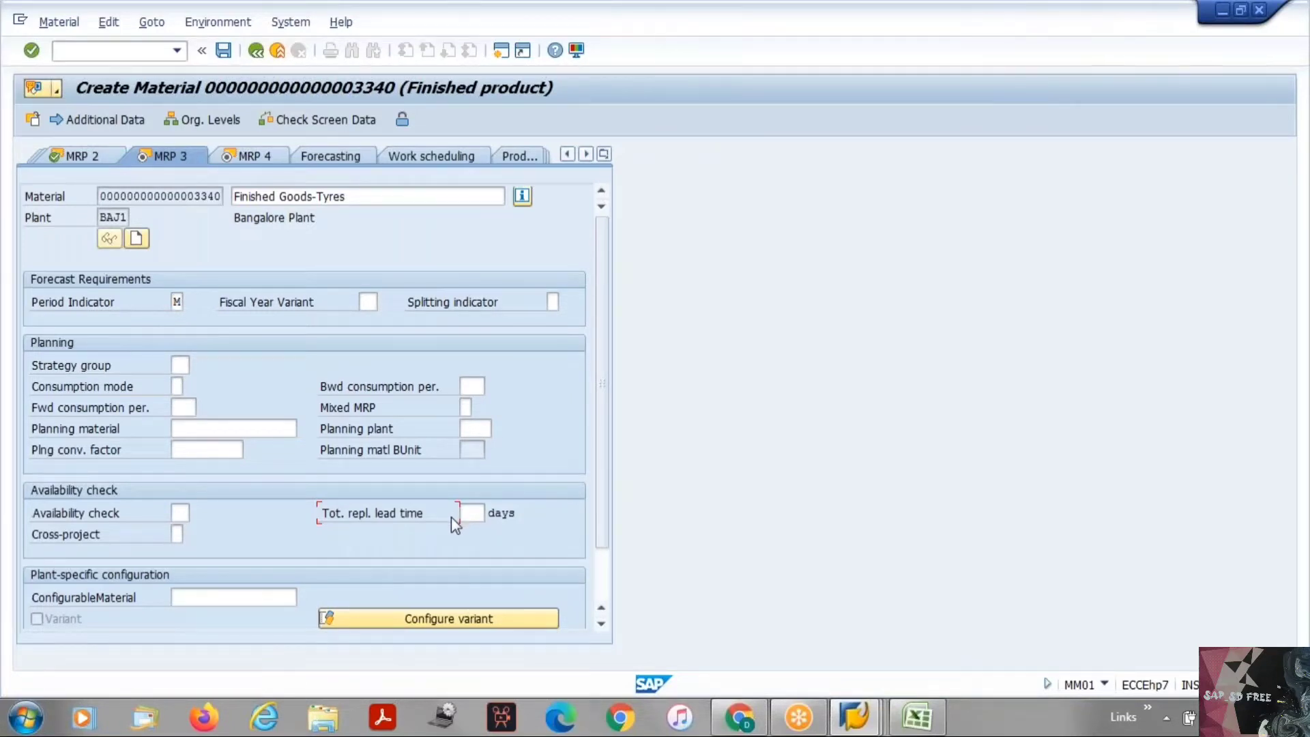
left_click(469, 515)
Step: Review the GR processing time in the material's MRP 2 scheduling data, then view its MRP 1 data
left_click(75, 156)
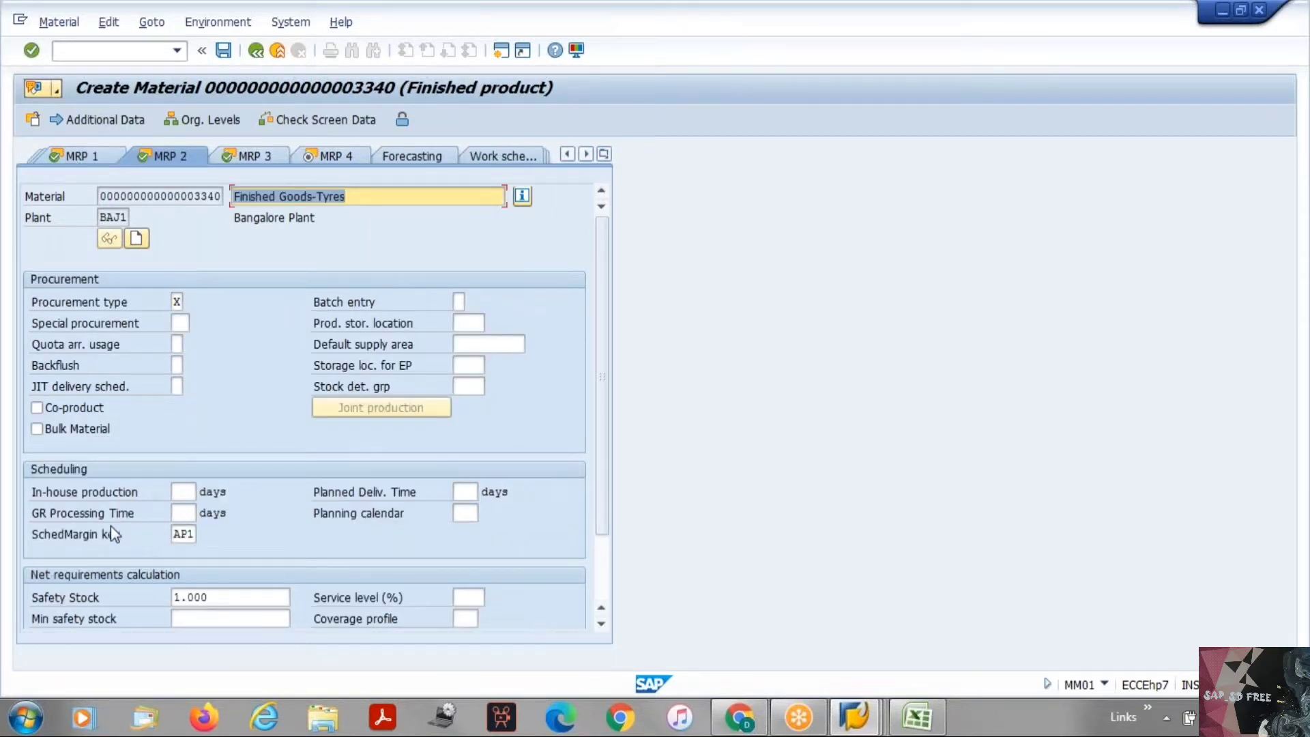
left_click_drag(31, 513, 199, 516)
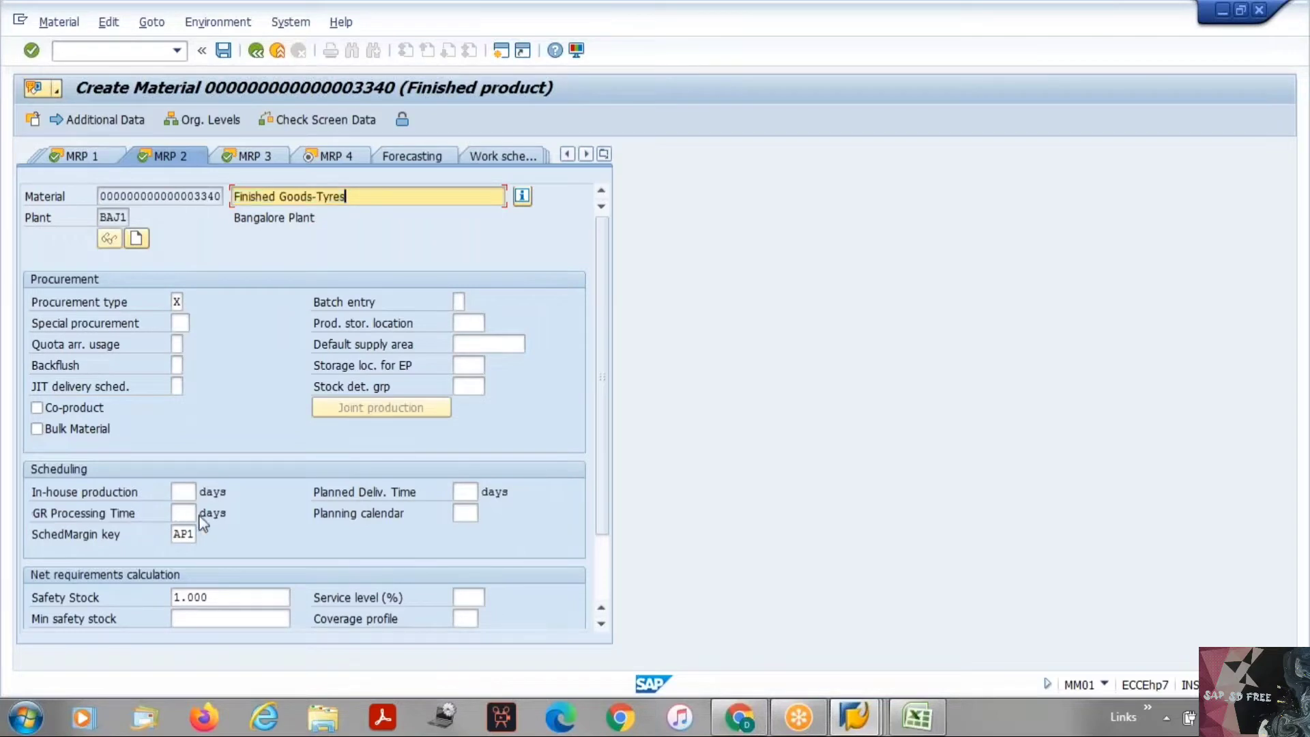
left_click(567, 155)
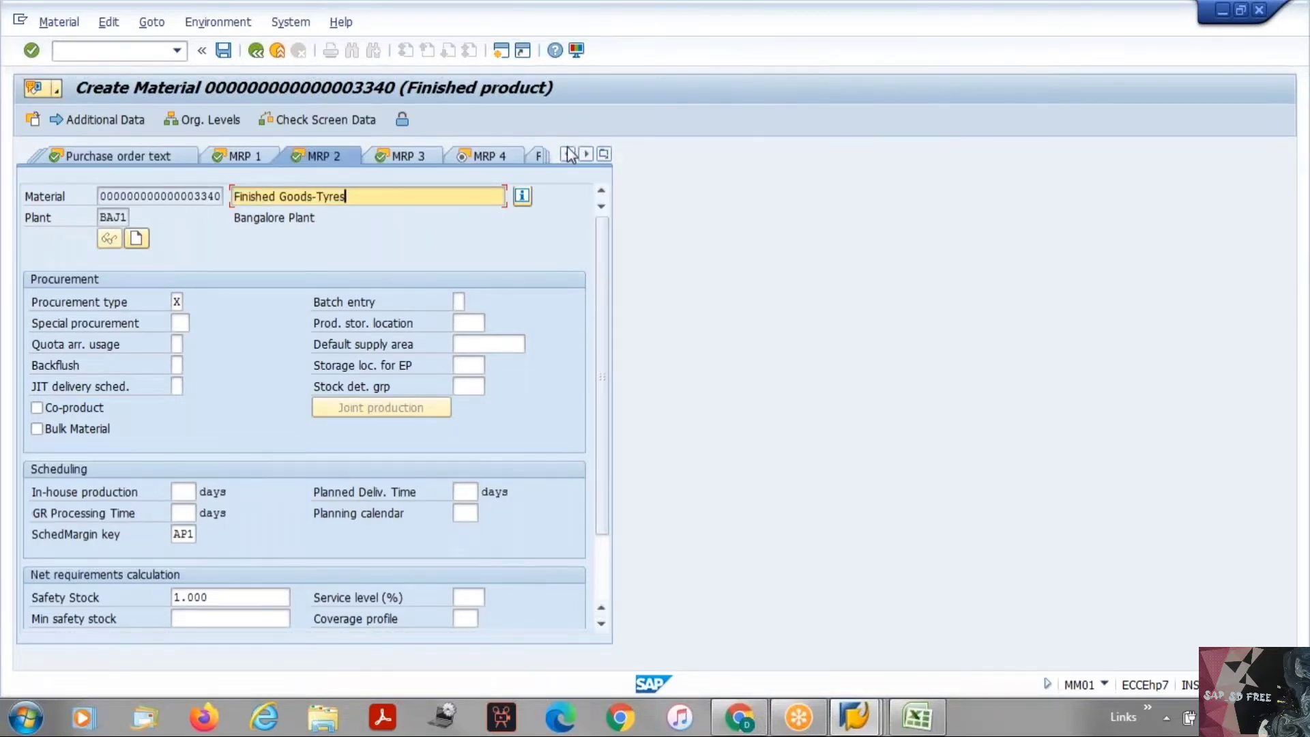
left_click(567, 155)
key("Return")
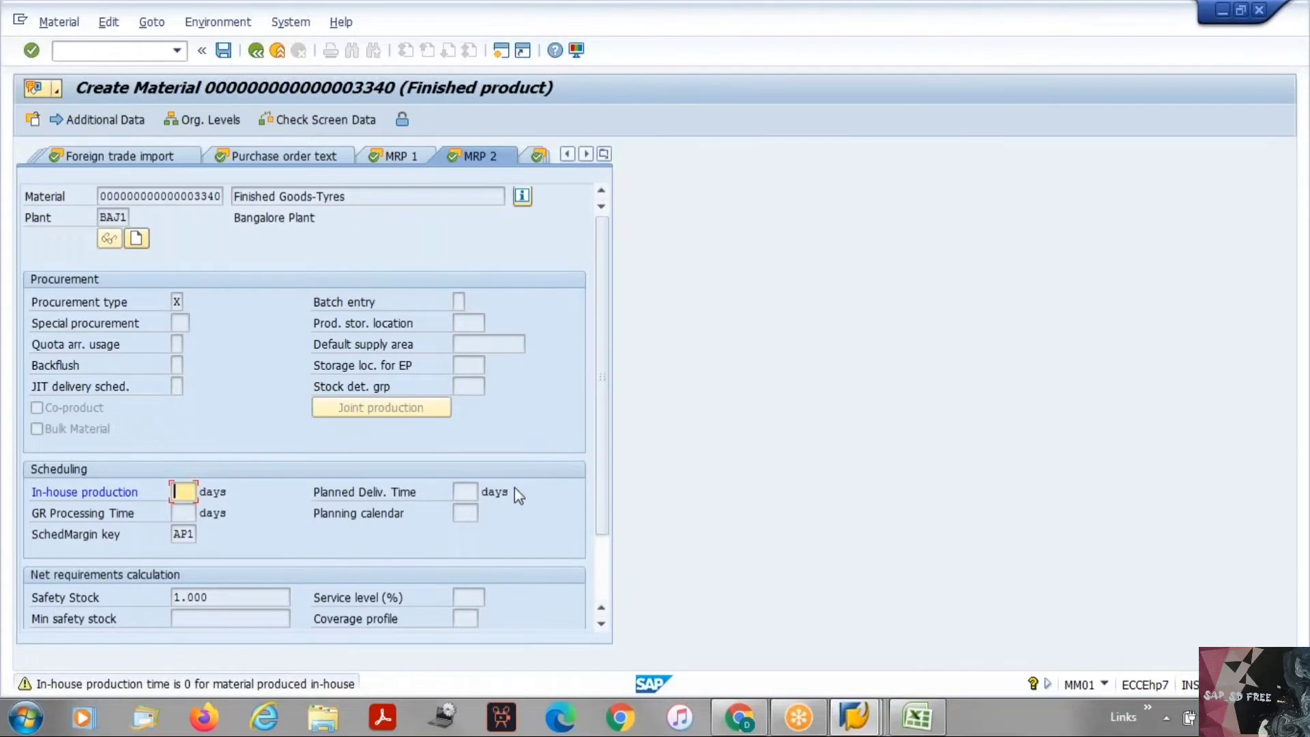
key("Return")
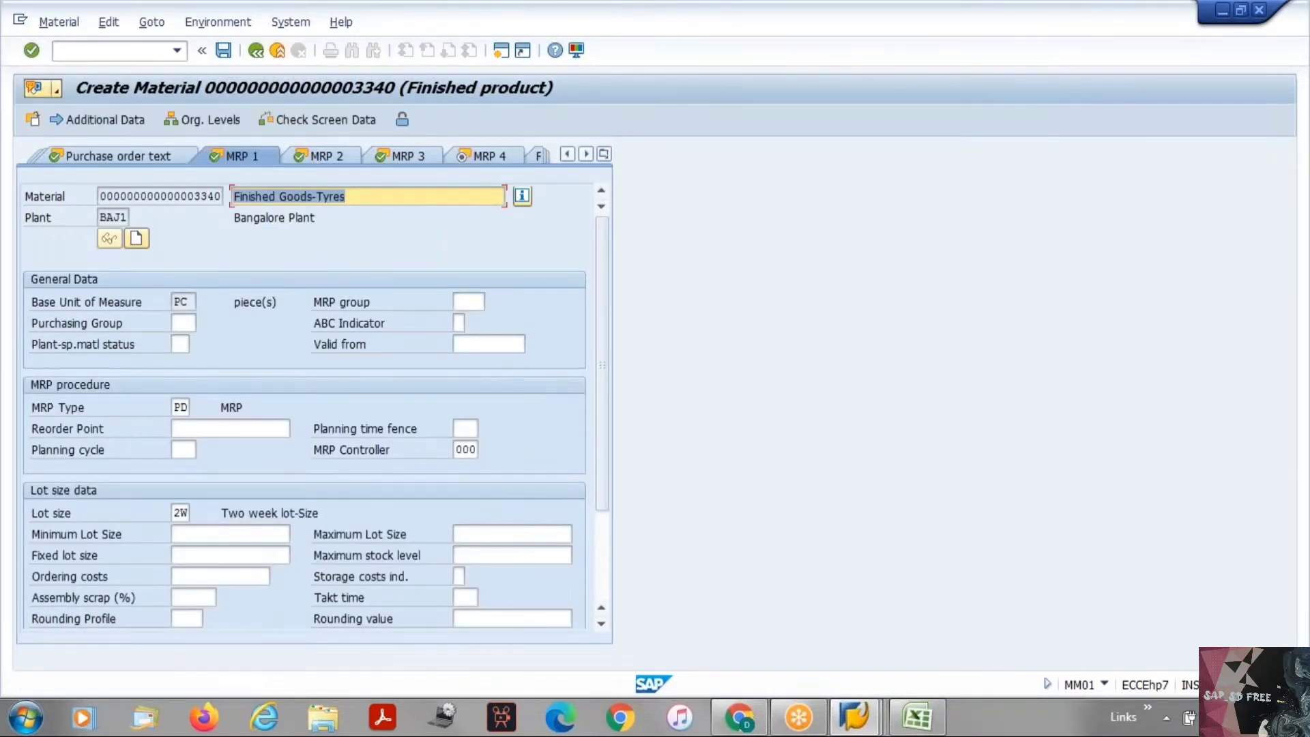
Step: Revisit the total replenishment lead time in MRP 3, then check the confirmed quantity in the CAR order item's schedule lines
left_click(403, 164)
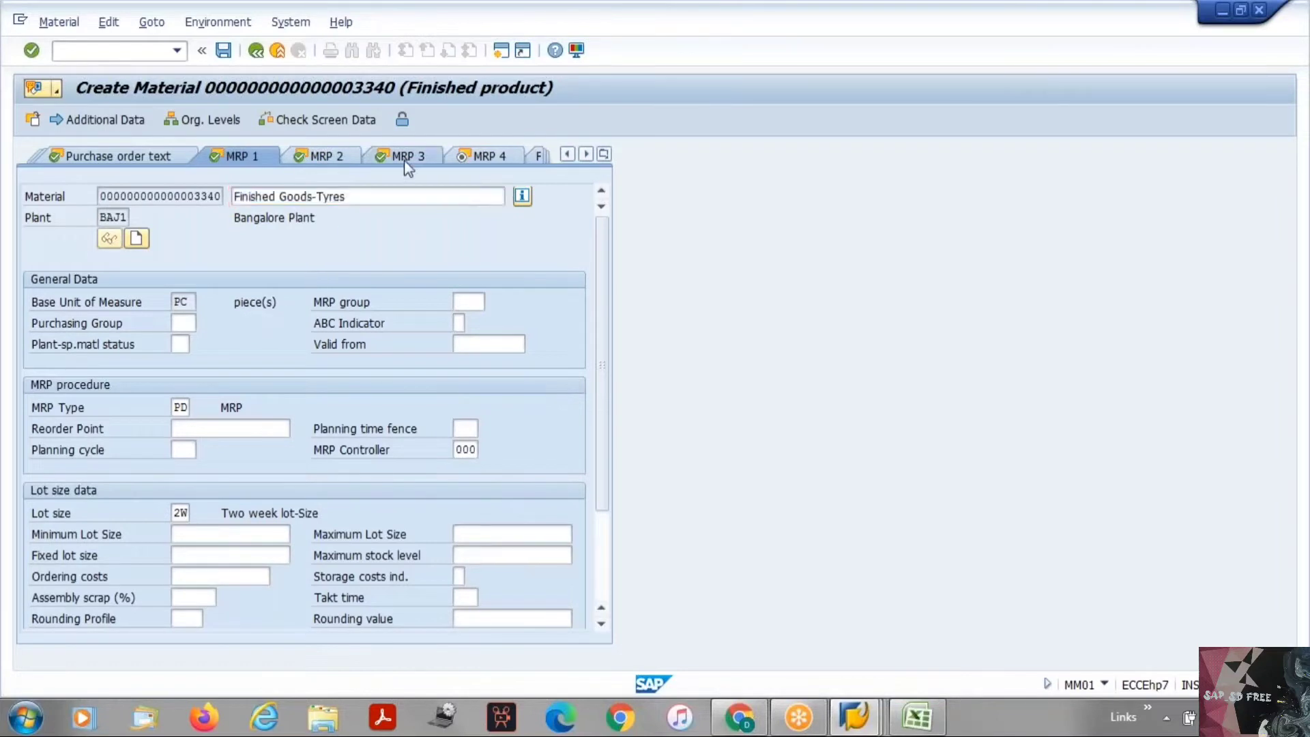
left_click_drag(323, 516, 459, 500)
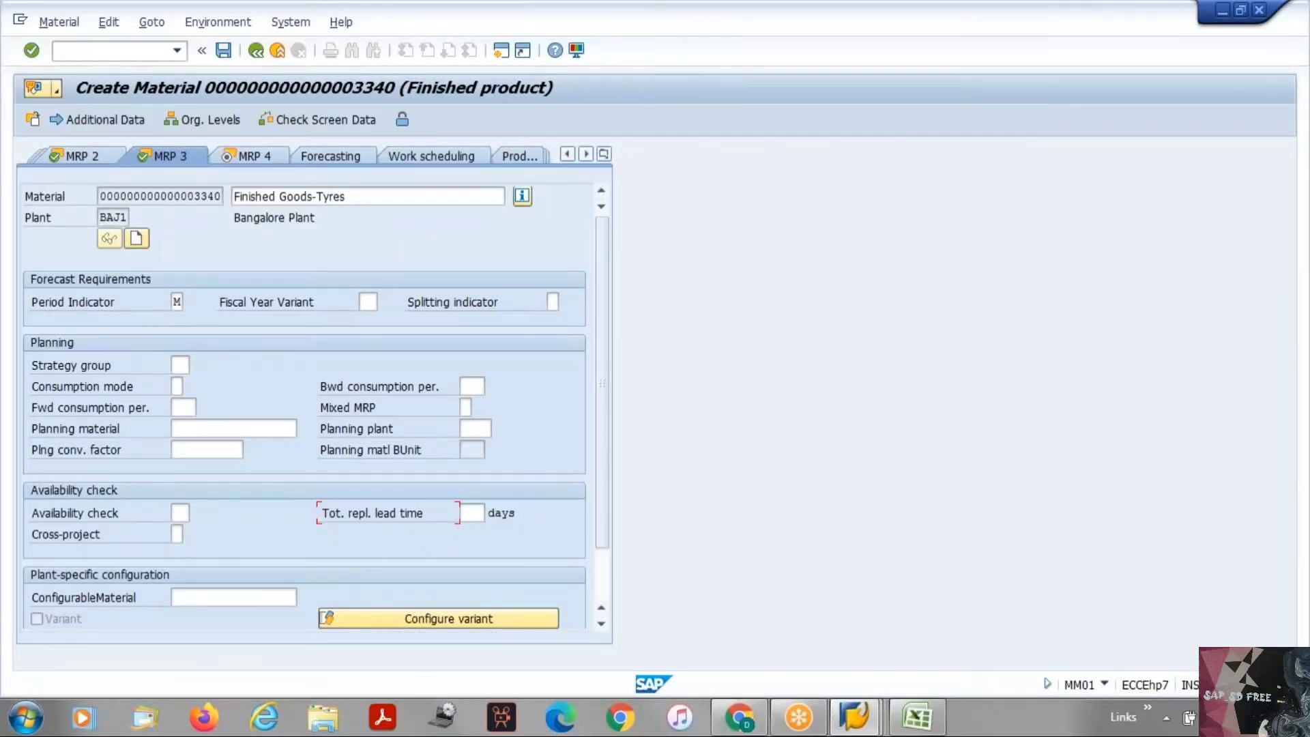
mouse_move(854, 716)
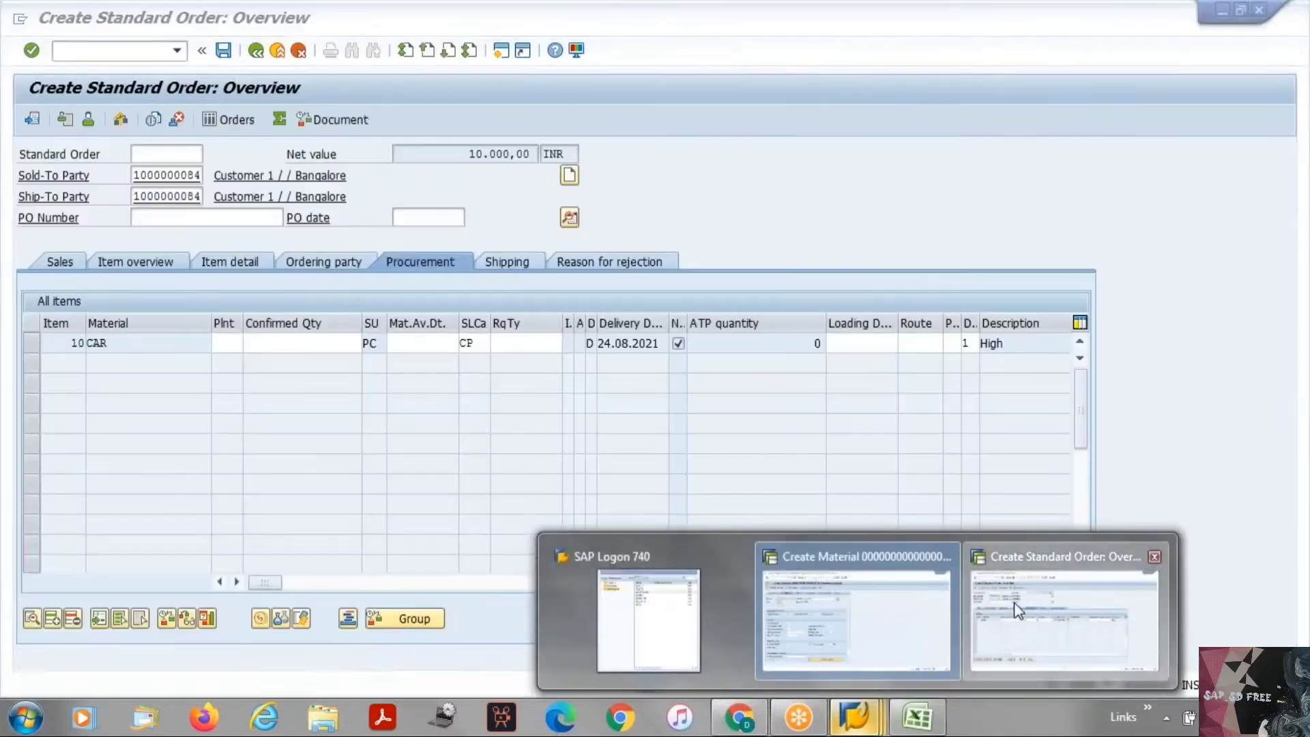
left_click(1016, 610)
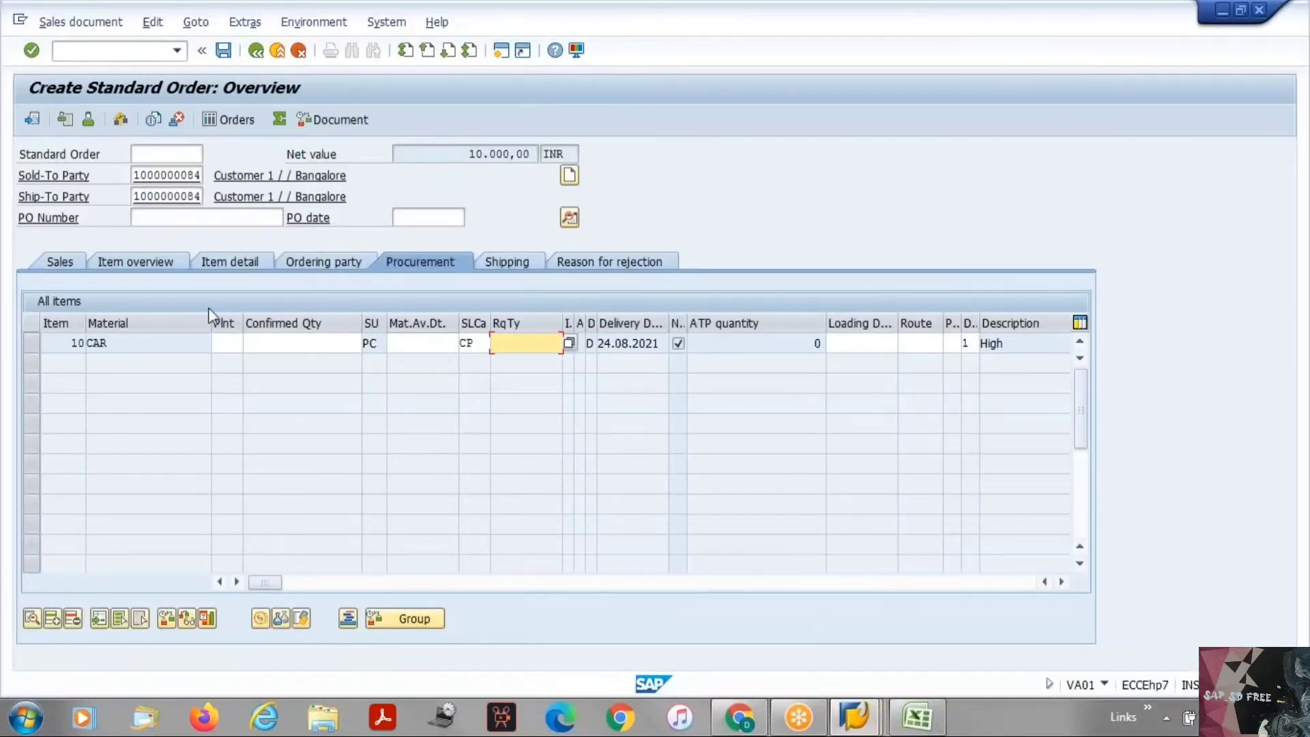
double_click(146, 342)
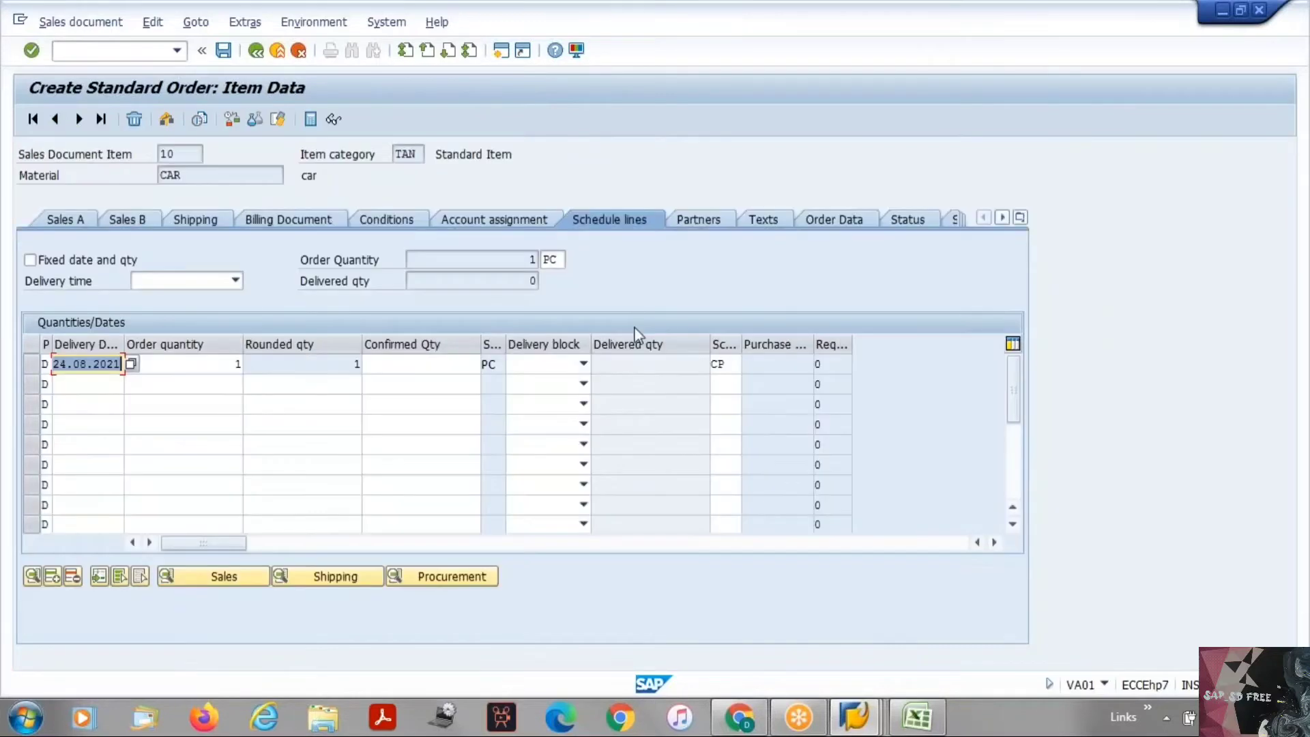
left_click(406, 365)
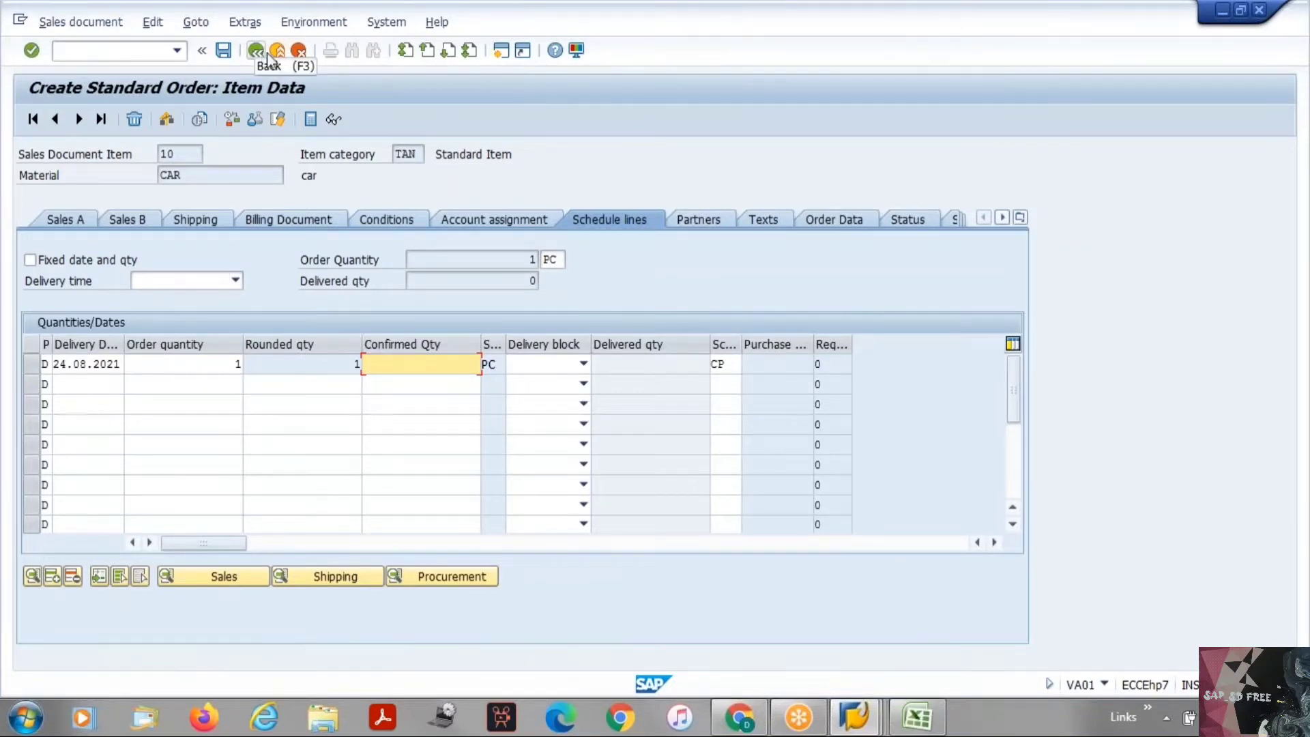
Step: Return from the sales order to the material record and re-examine the total replenishment lead time field
mouse_move(854, 716)
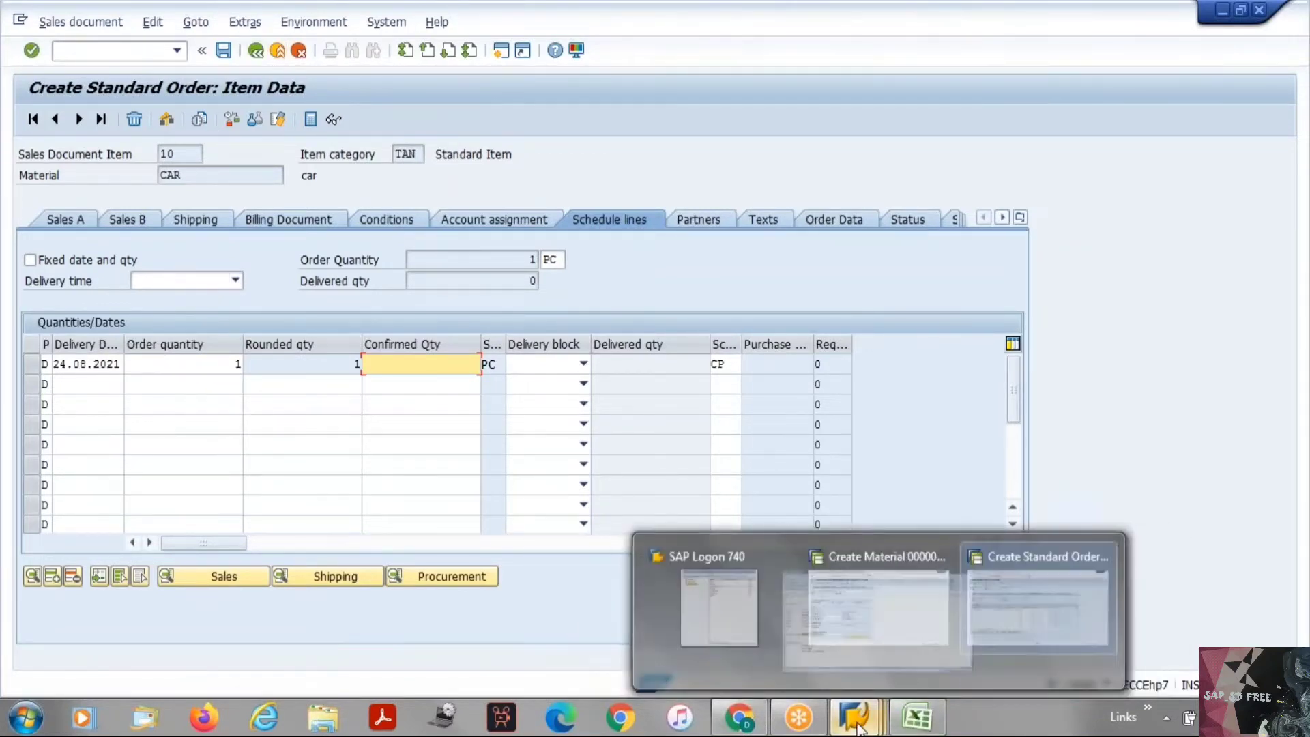
left_click(829, 600)
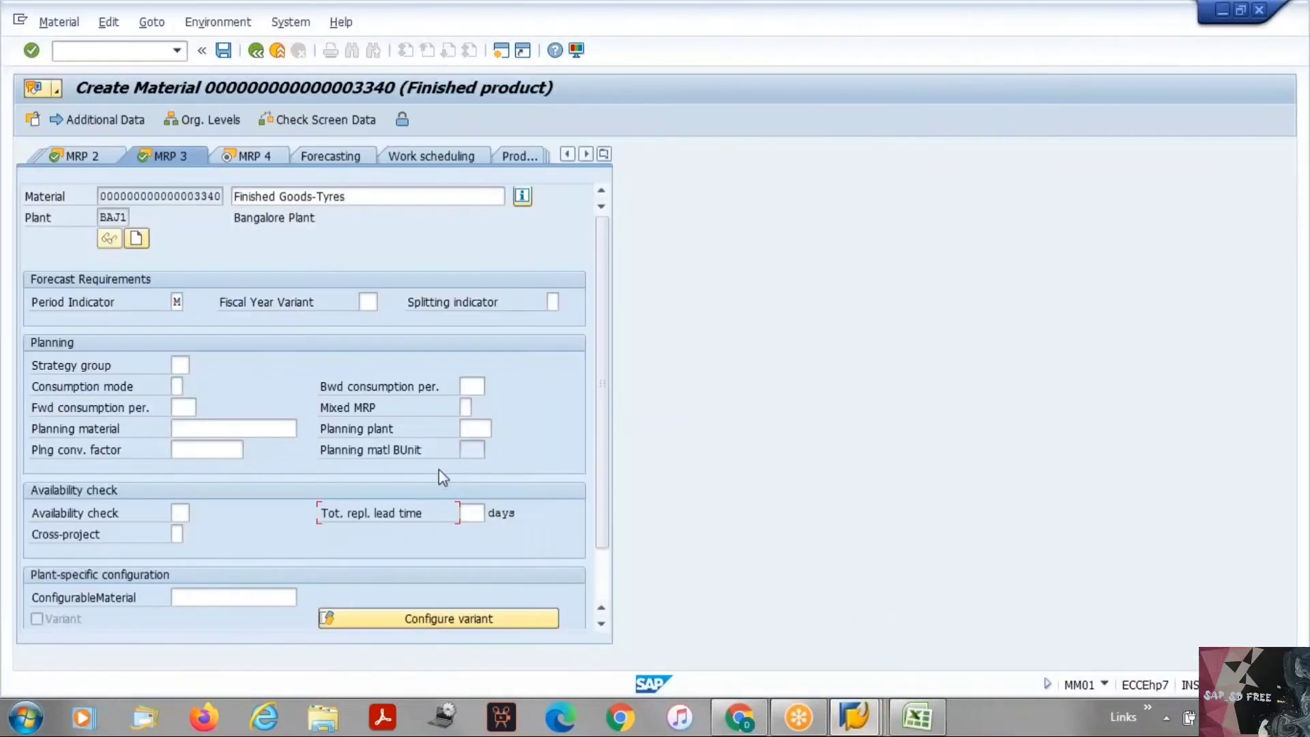
left_click_drag(315, 522, 456, 523)
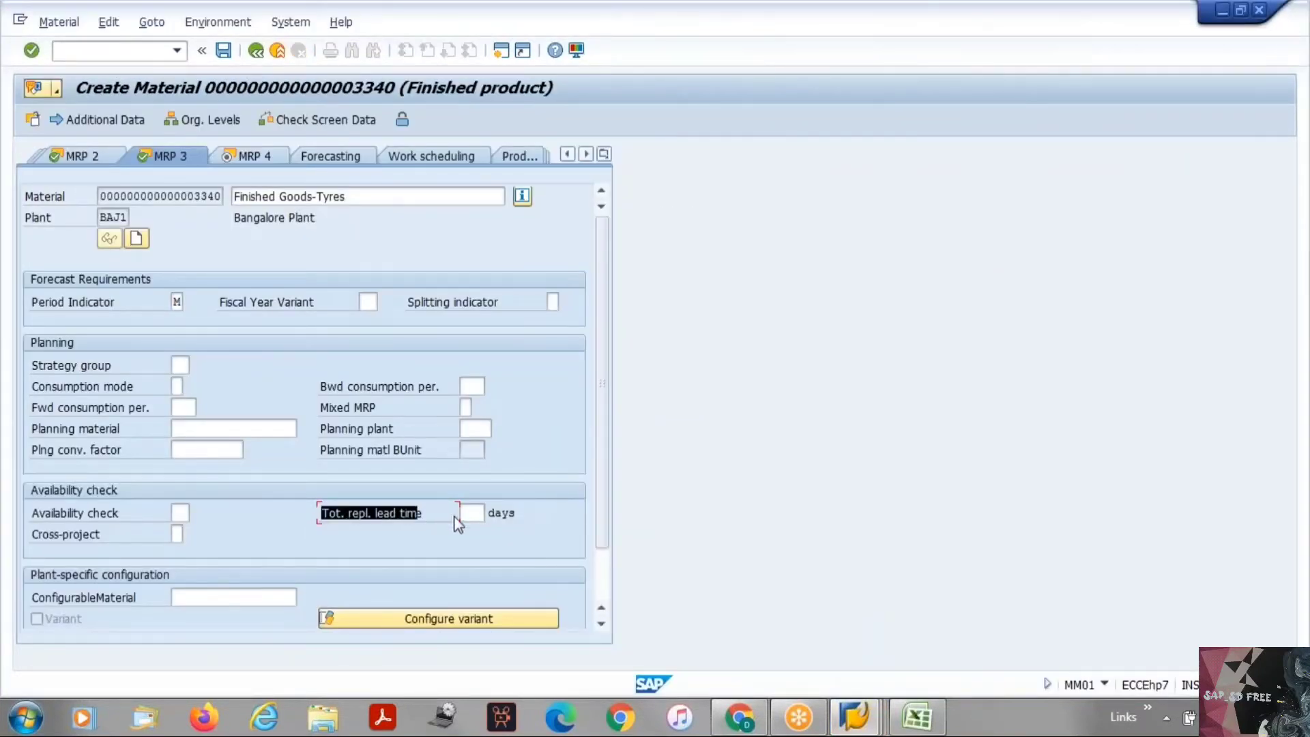
left_click(478, 520)
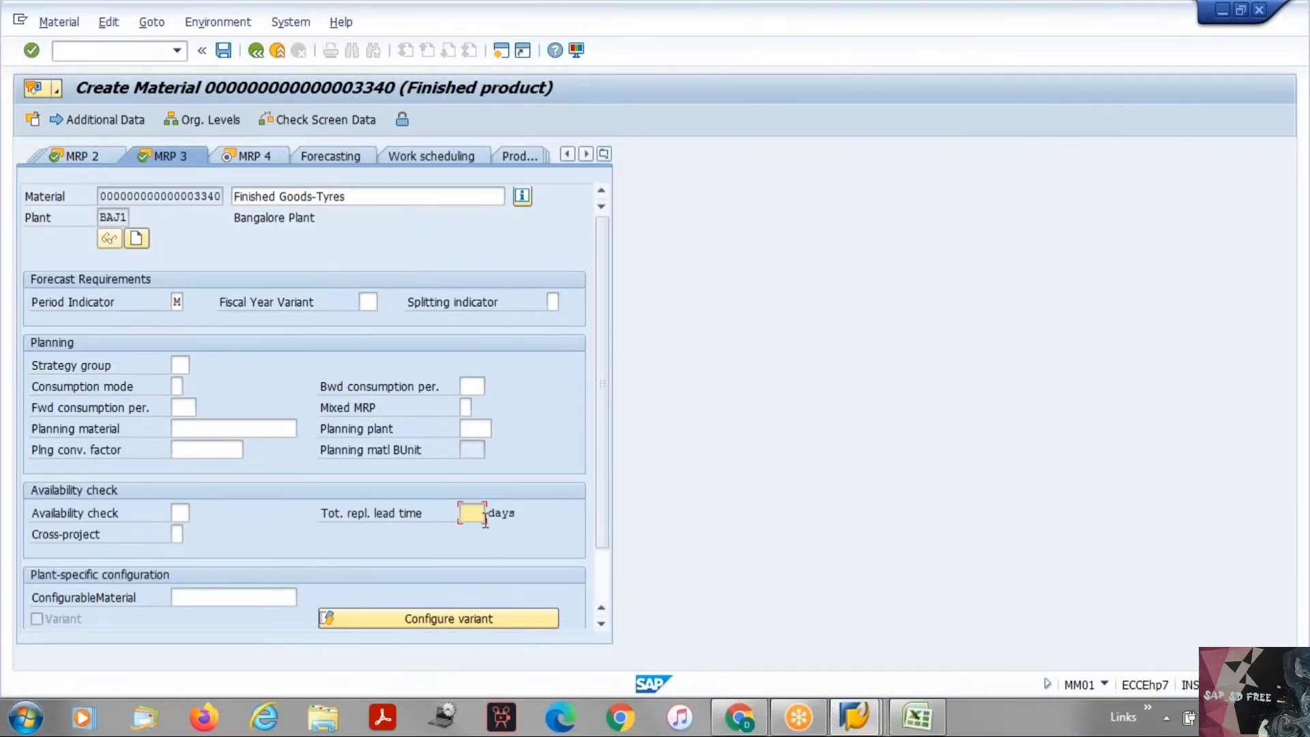
left_click(330, 518)
left_click_drag(330, 519, 432, 521)
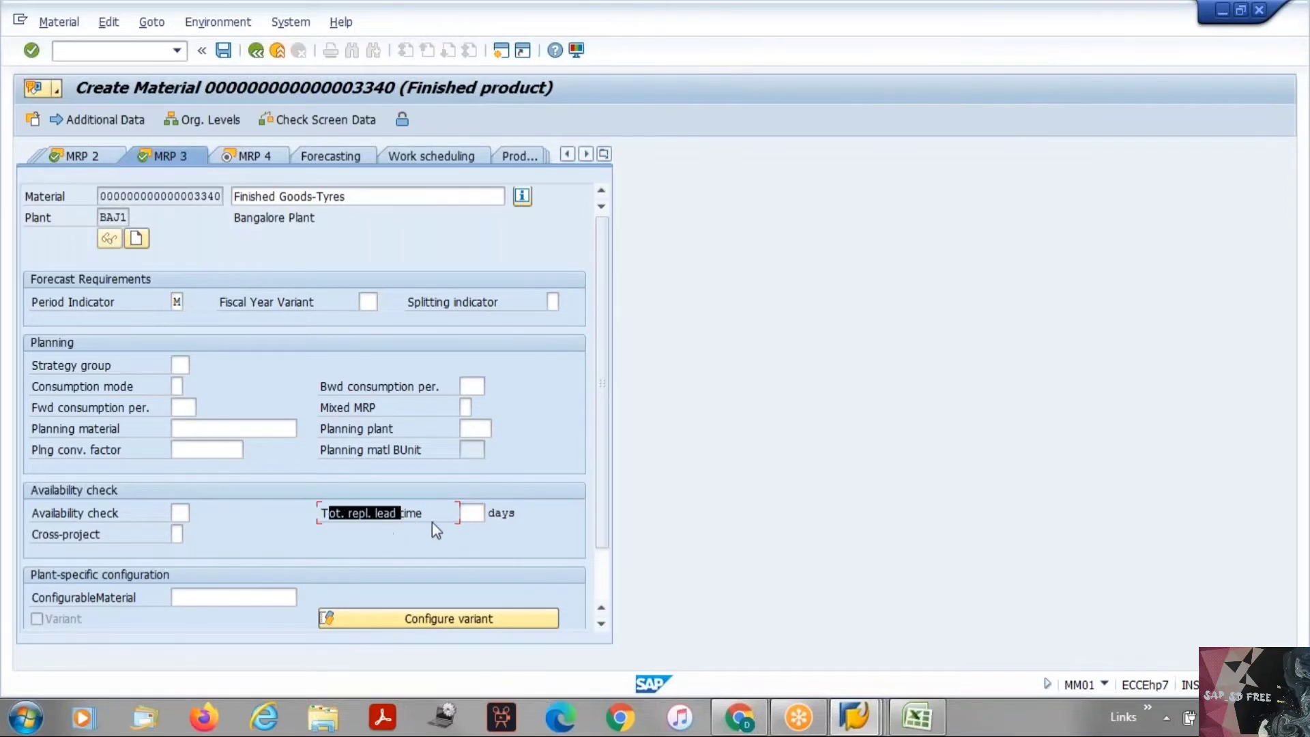
left_click(459, 515)
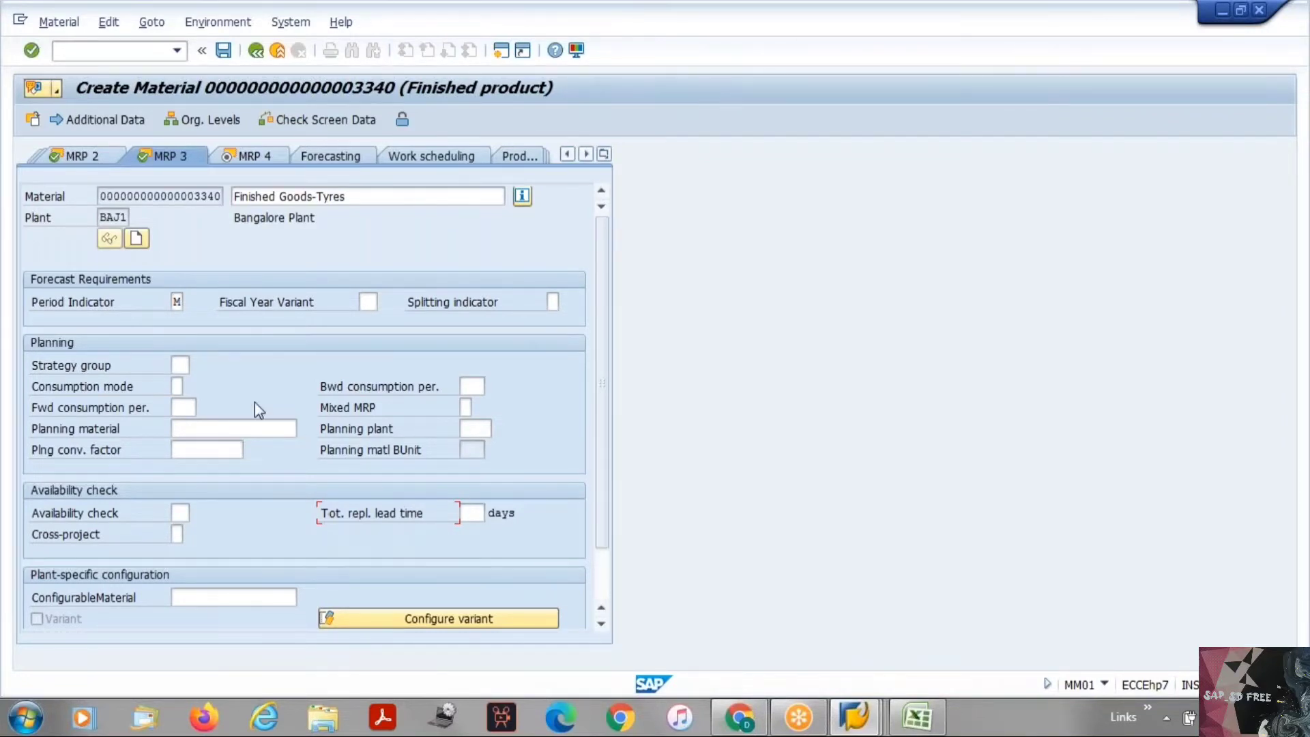
Step: Review the material's MRP 4 data for plant BAJ1, then open its Plant data / storage 1 view
left_click(238, 158)
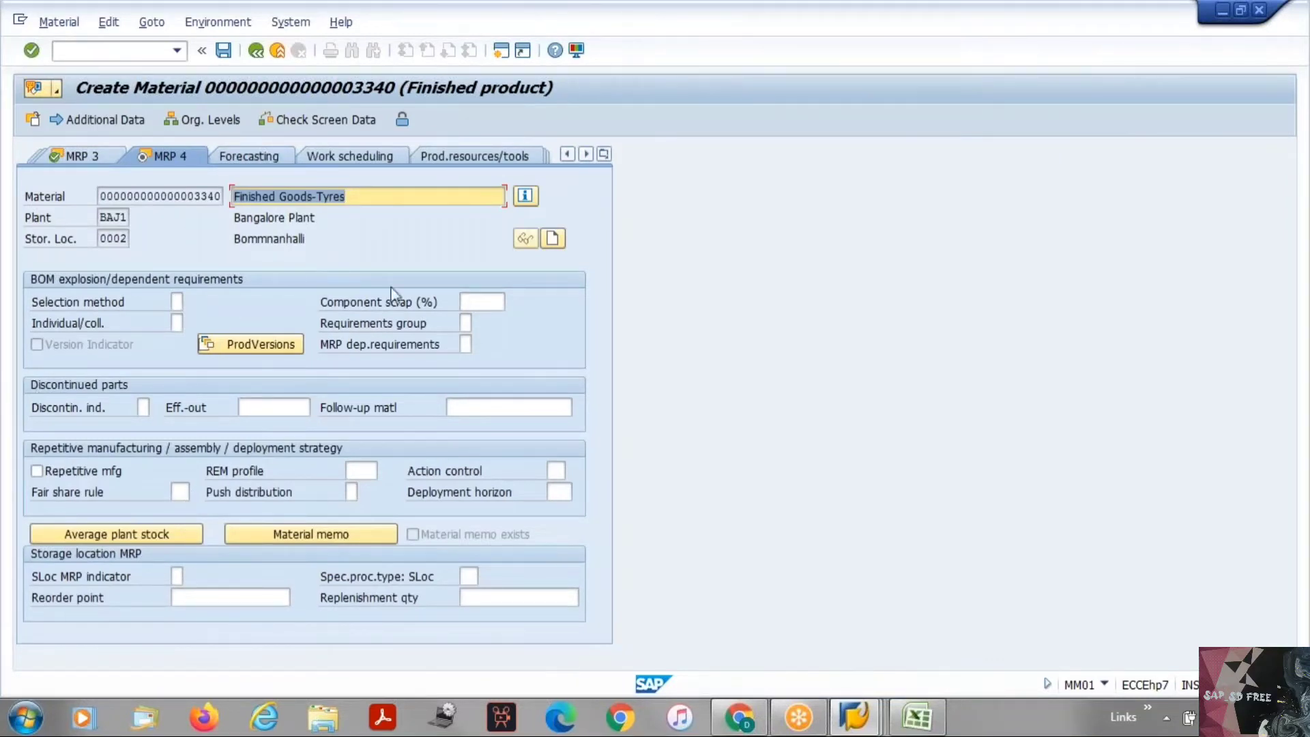
left_click(587, 155)
left_click(586, 155)
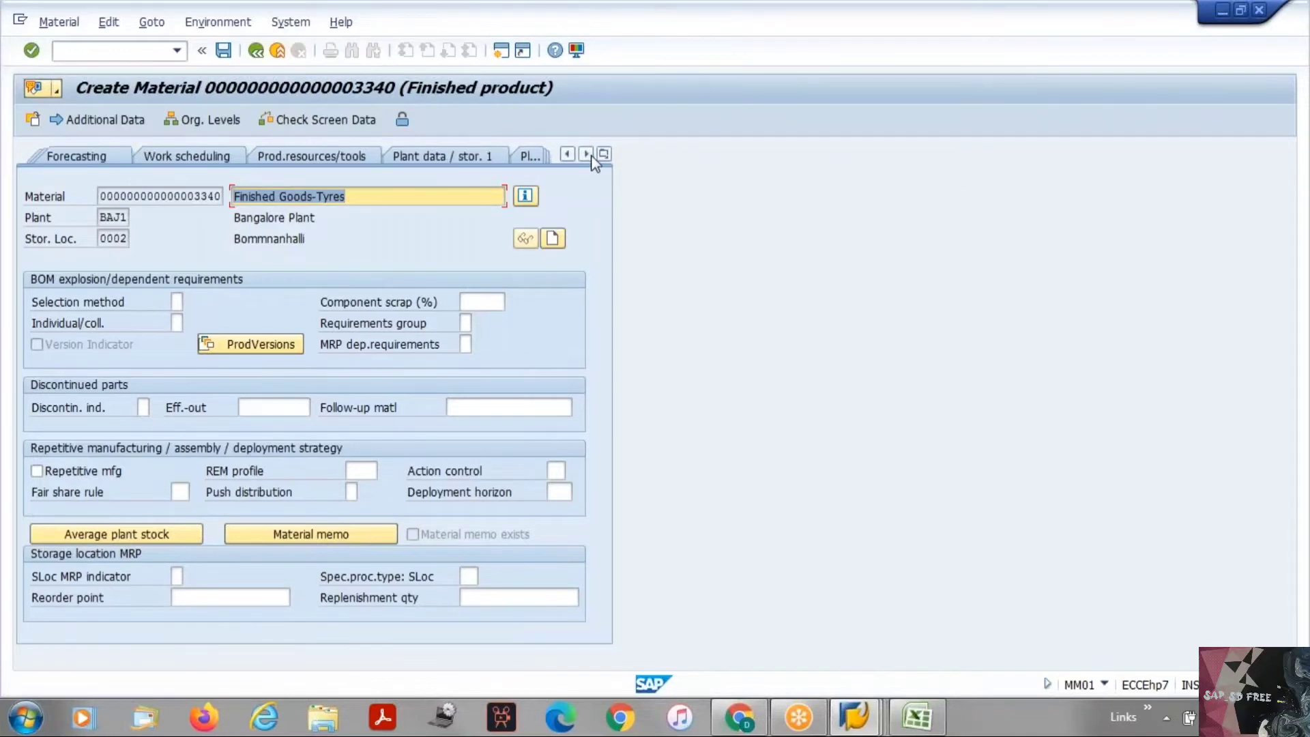
left_click(586, 155)
left_click(587, 155)
left_click(234, 159)
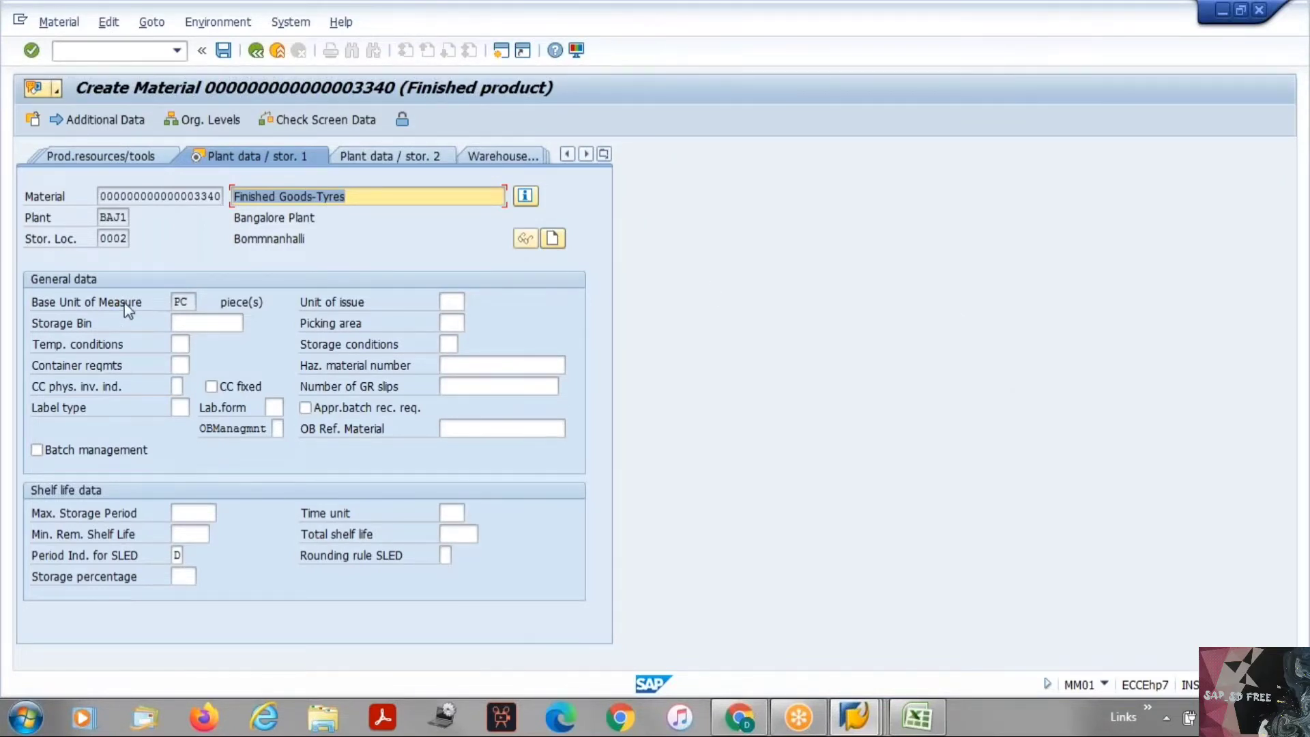
Step: Examine the available temperature conditions for the material without choosing one
left_click(181, 343)
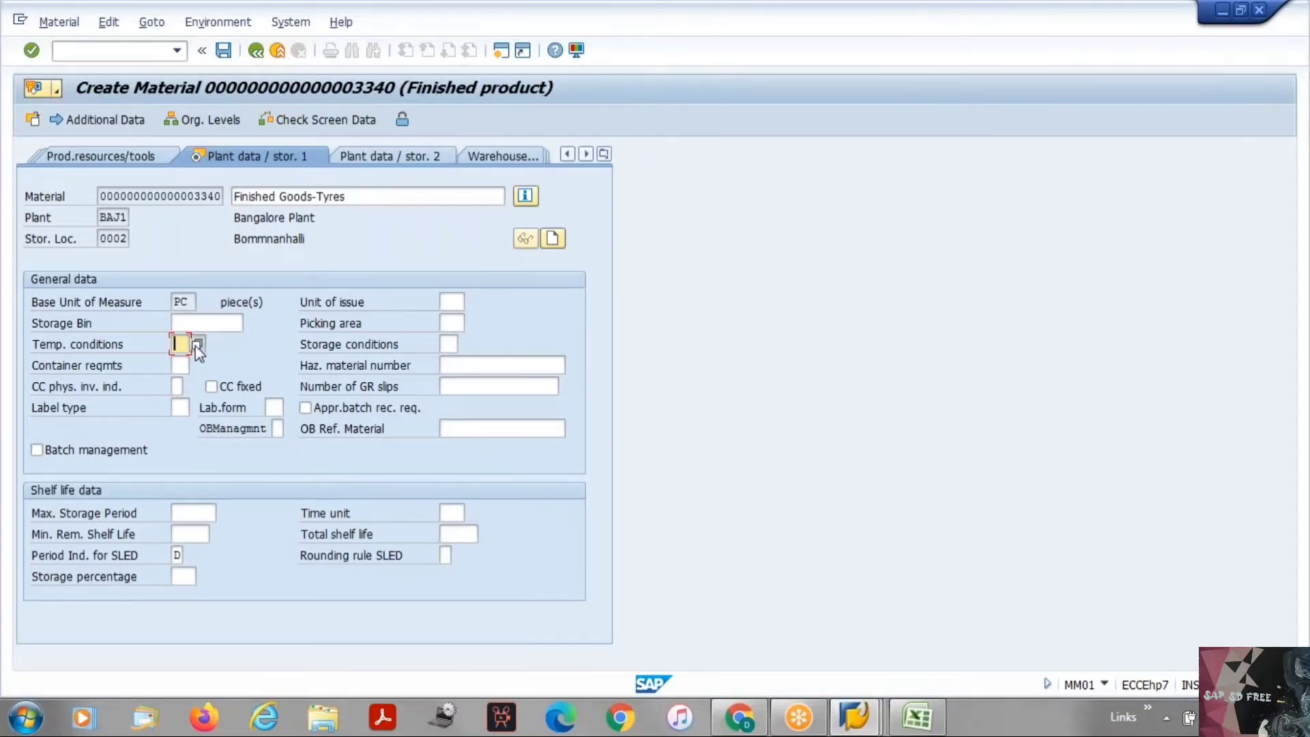
left_click(197, 344)
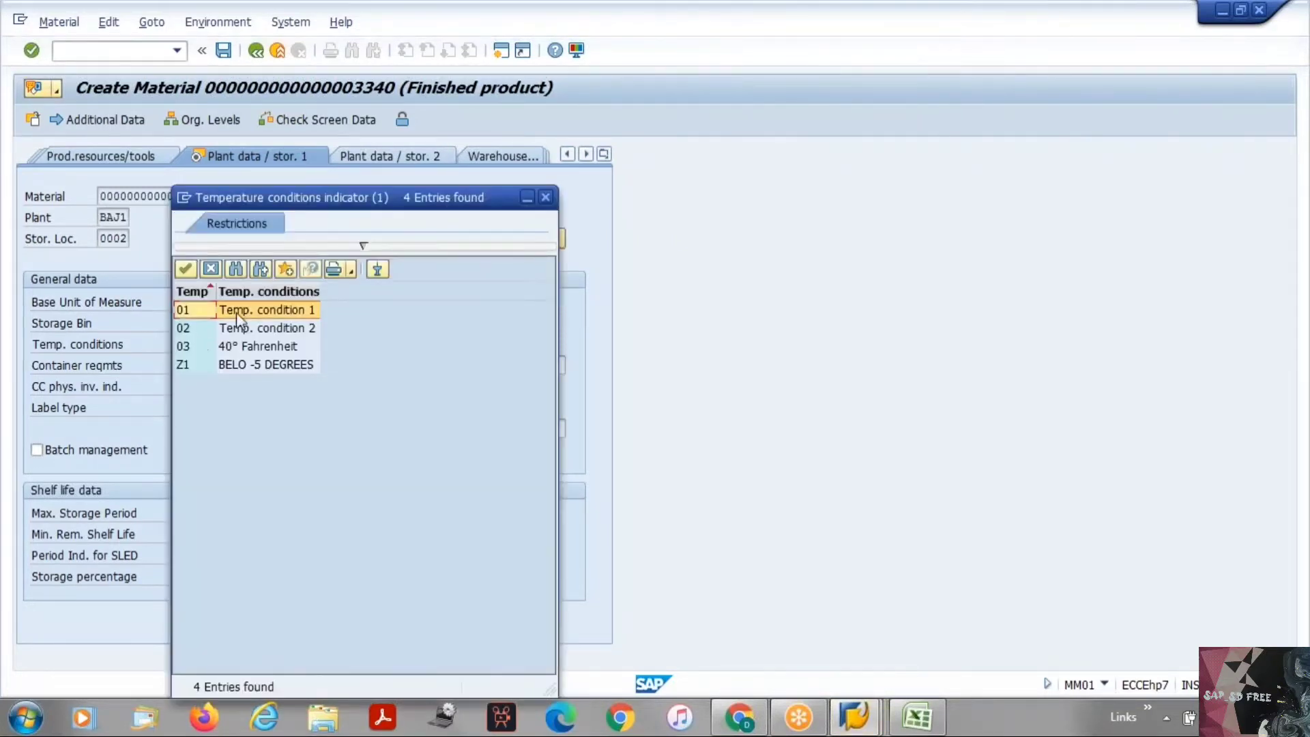
left_click(544, 197)
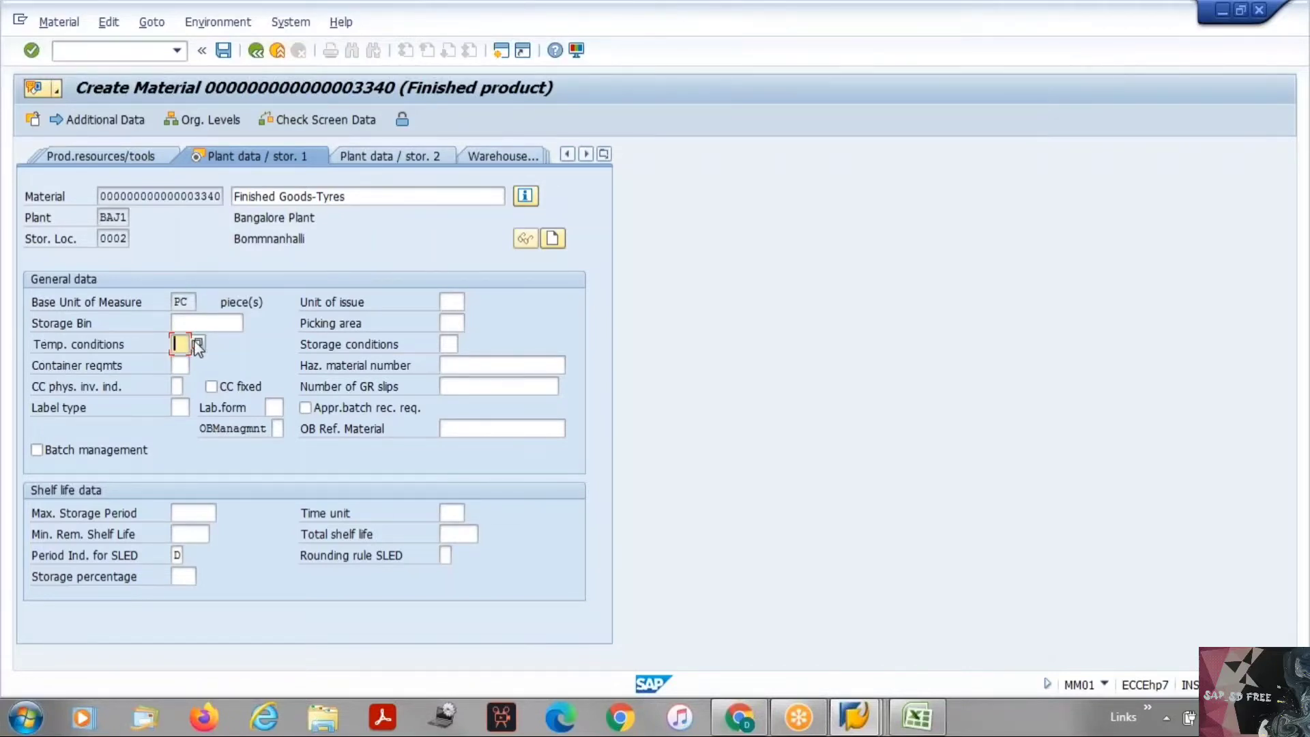
left_click_drag(39, 338, 176, 342)
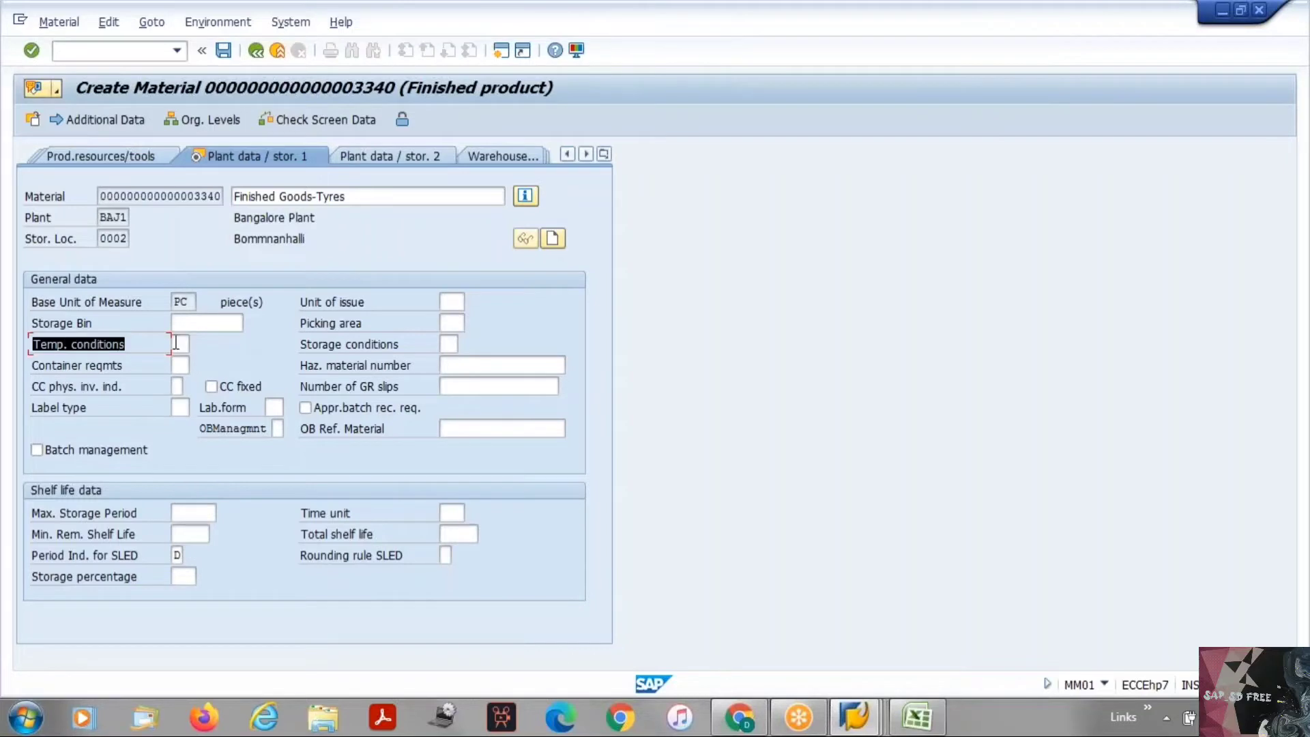
Step: Examine the available storage conditions for the material without choosing one
left_click_drag(303, 345, 462, 345)
left_click(450, 344)
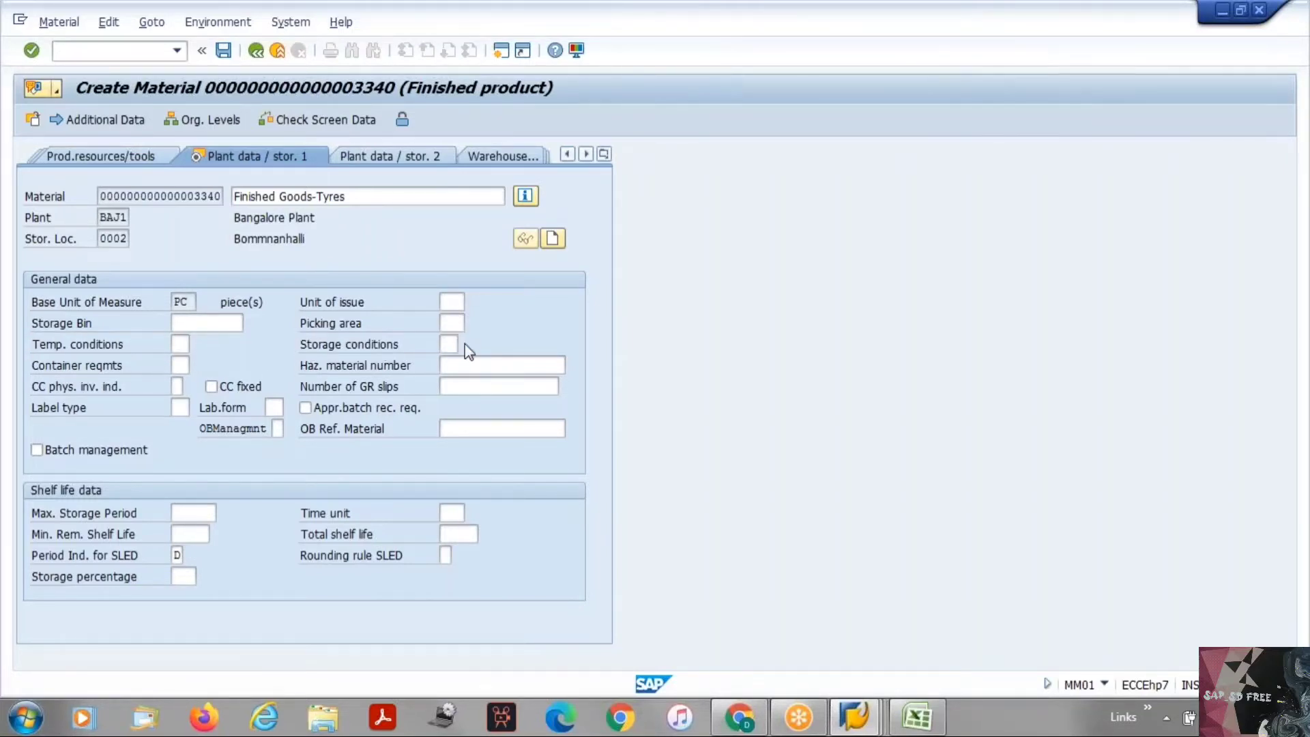
key("F4")
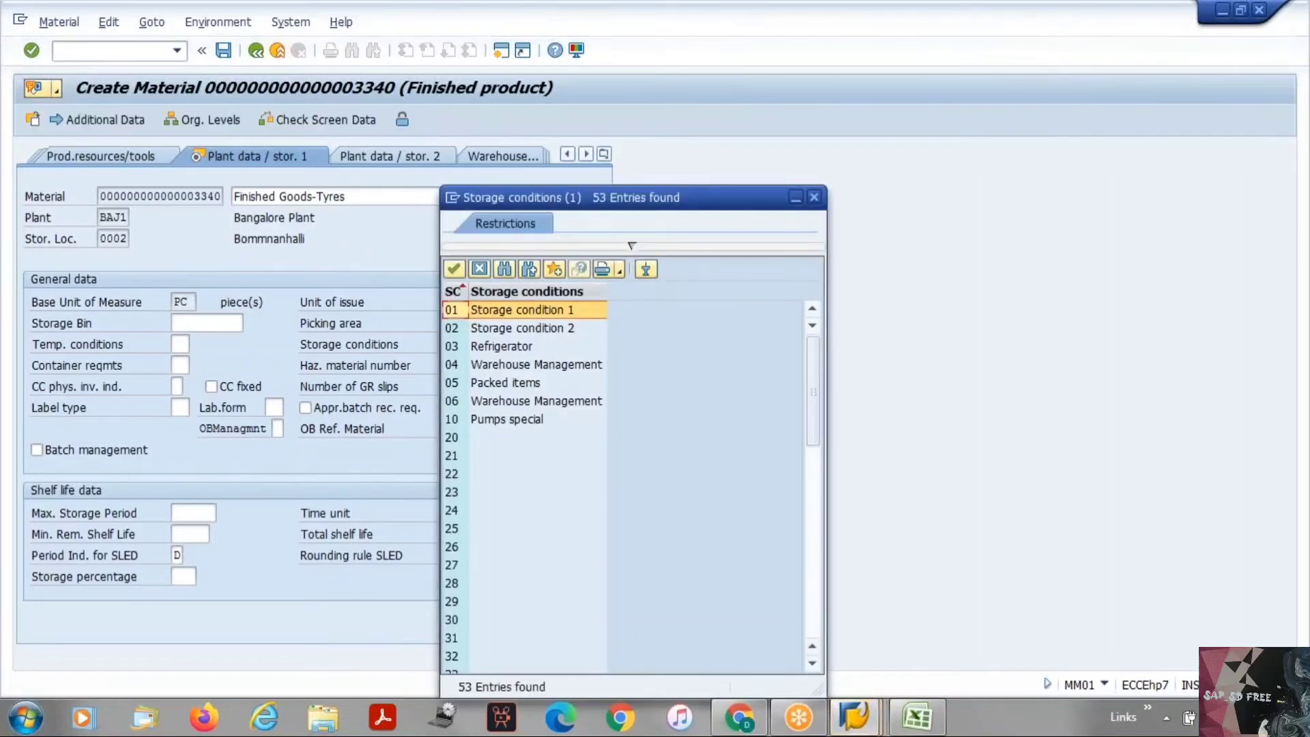
left_click(814, 199)
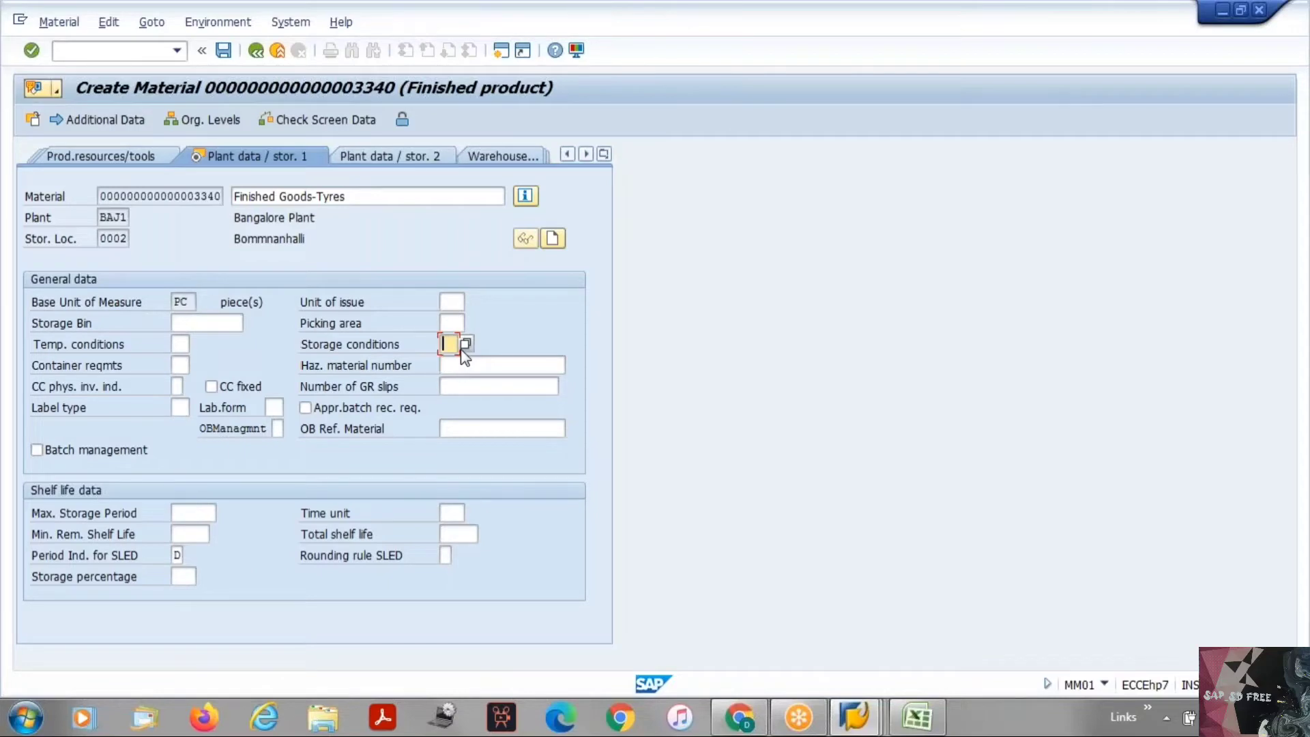
Step: Switch to the sales order session and return from the CAR item's details to the order's sales overview
left_click(849, 722)
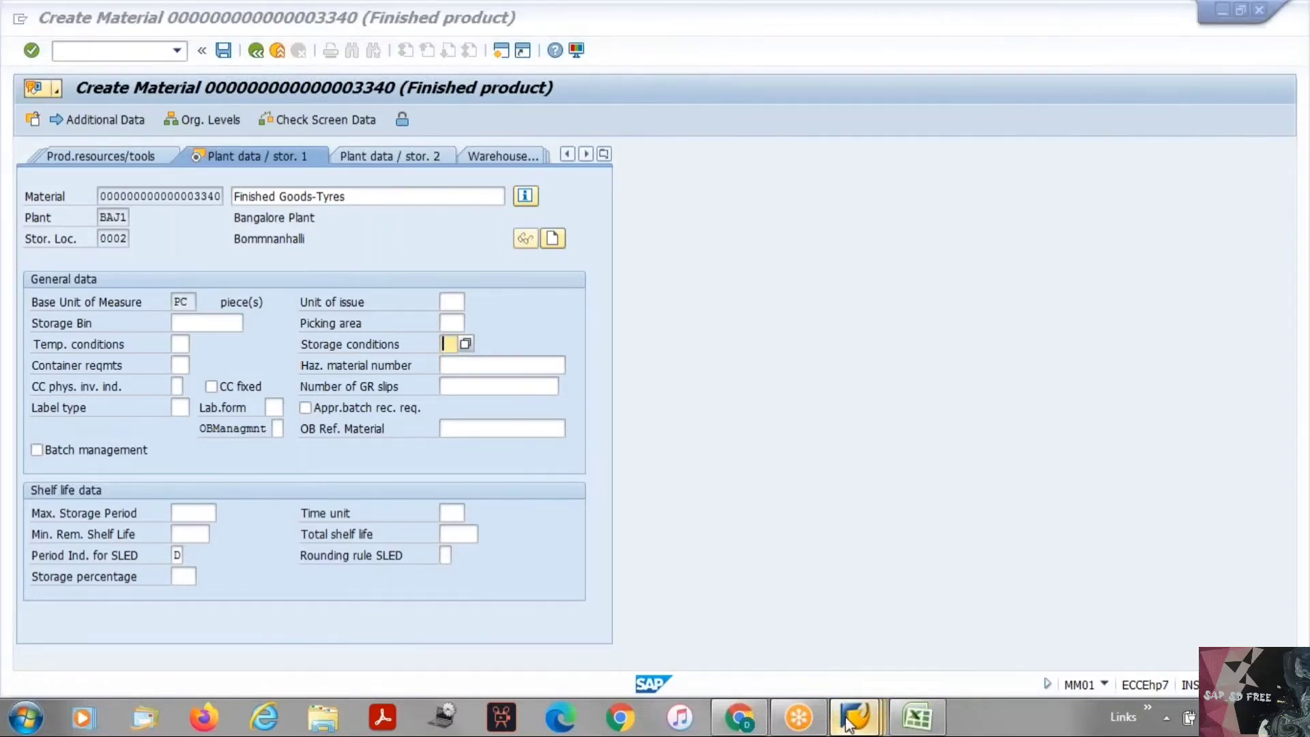
left_click(1071, 619)
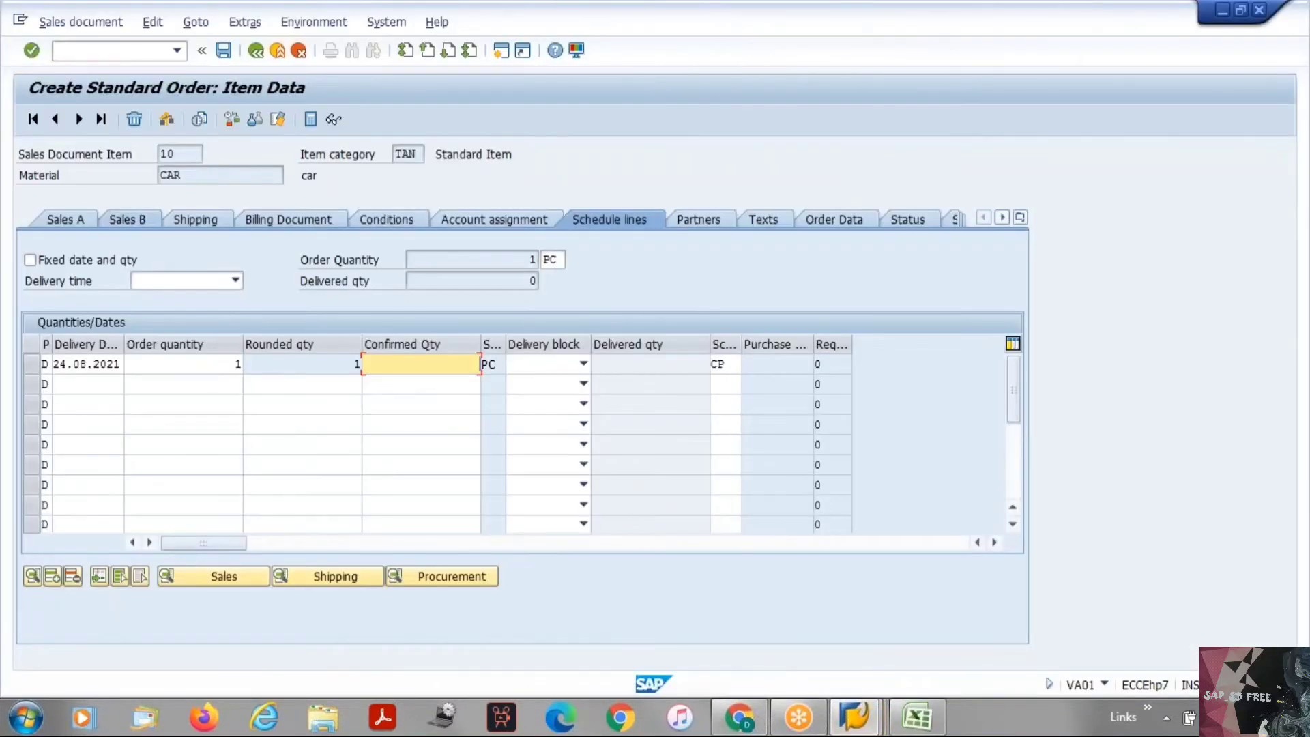
left_click(62, 221)
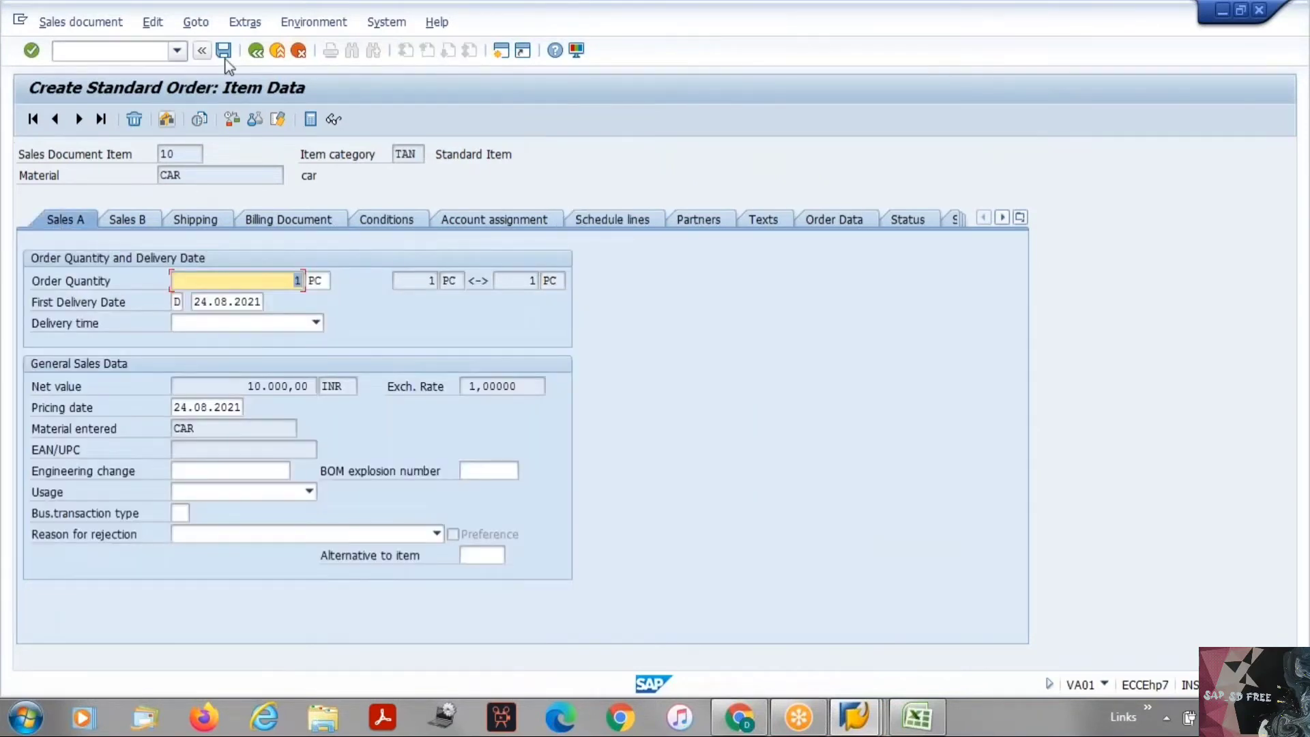
left_click(256, 51)
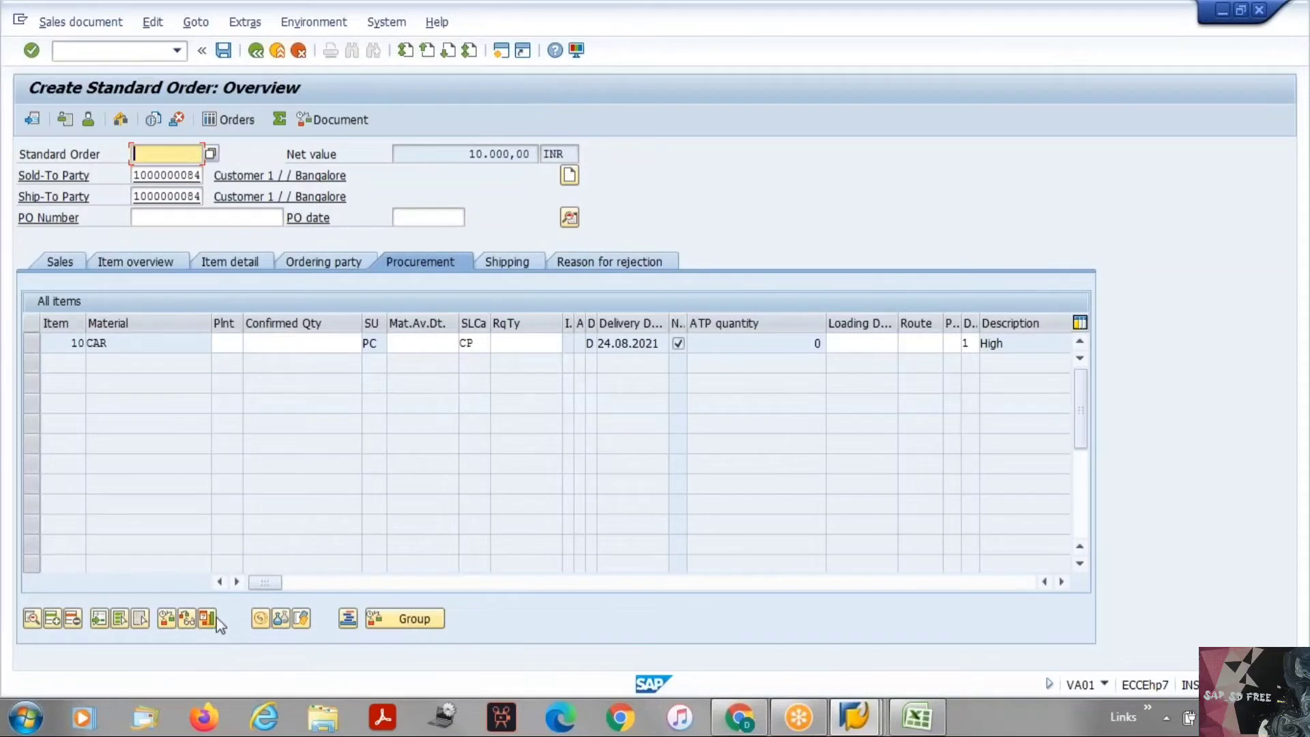
left_click(225, 342)
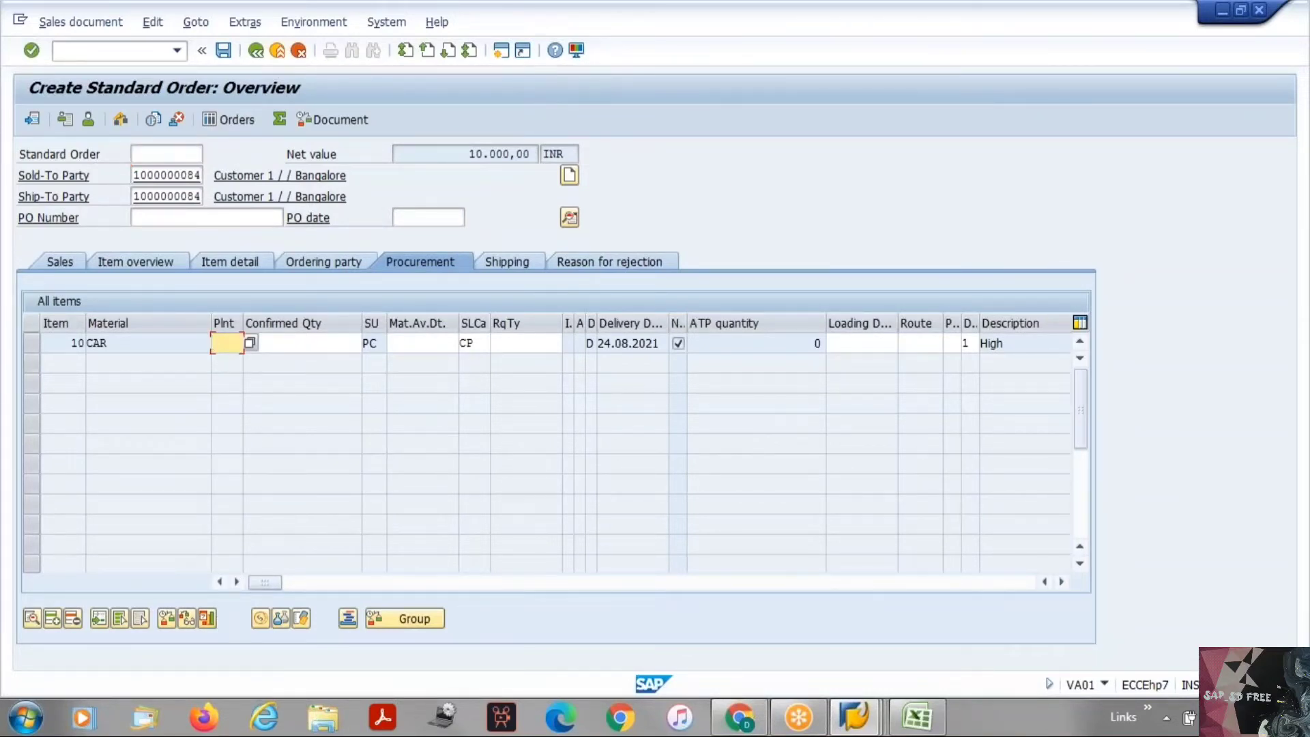
left_click(67, 264)
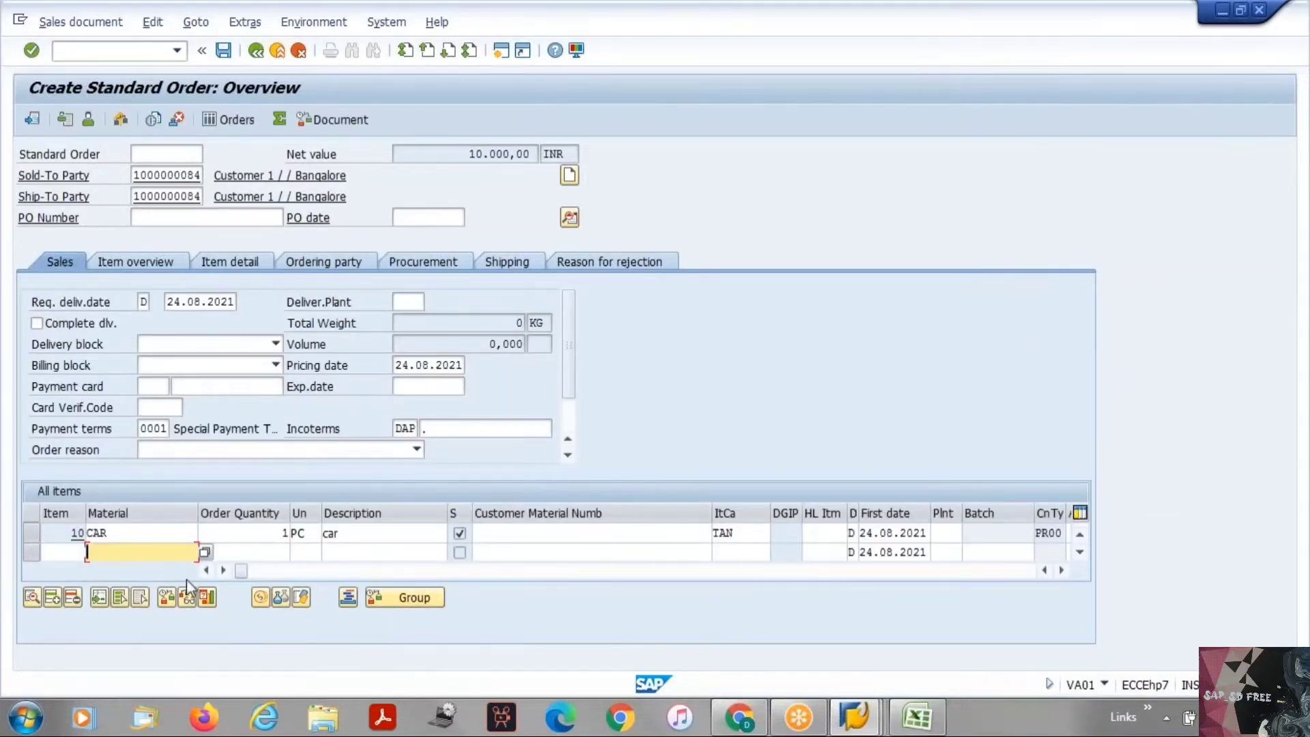
Step: Assign plant BAJ1 to the CAR order item and continue past the availability control
left_click(222, 569)
left_click(222, 569)
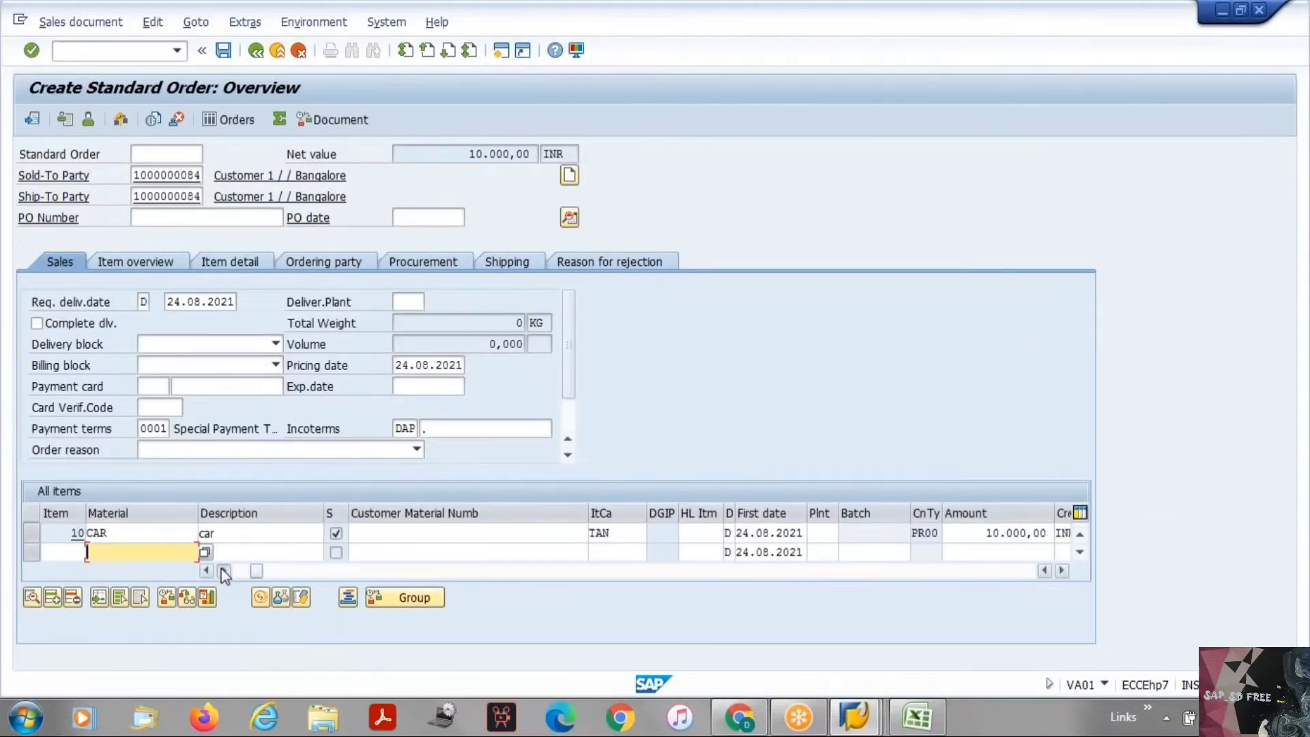
left_click(223, 570)
left_click(223, 570)
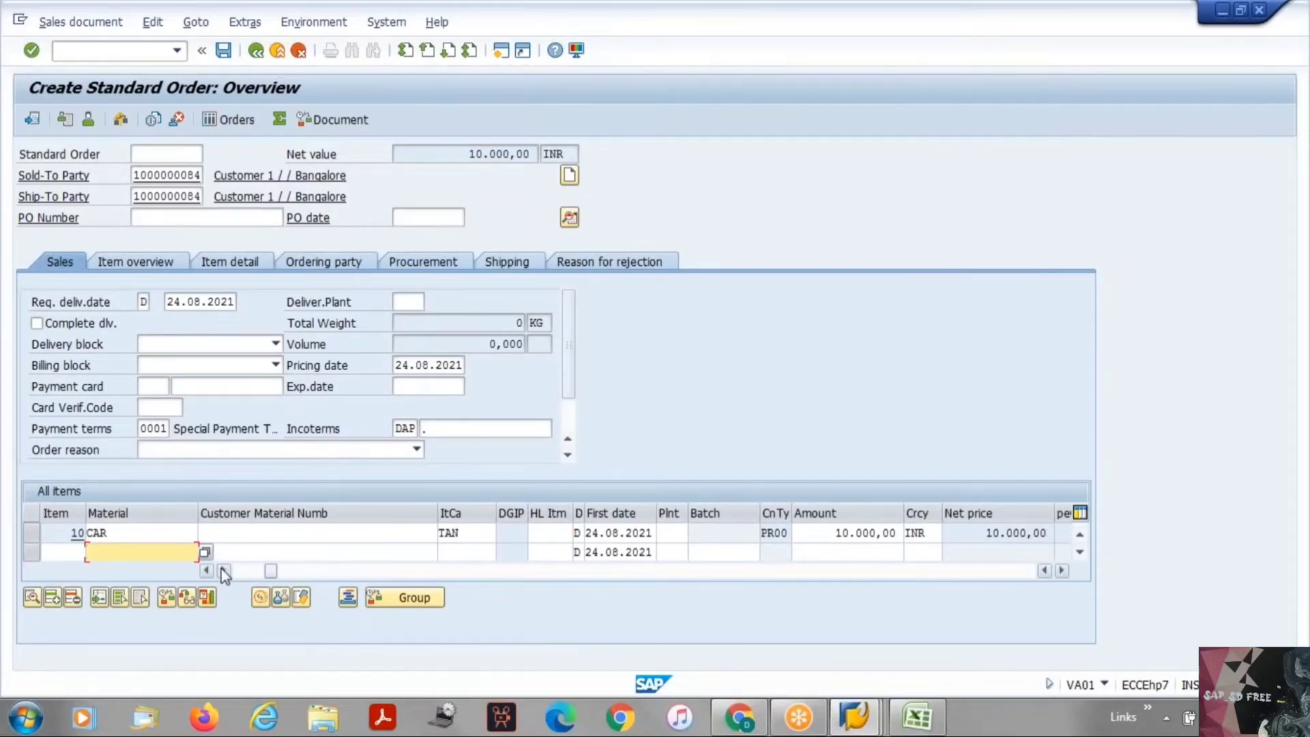
left_click(678, 533)
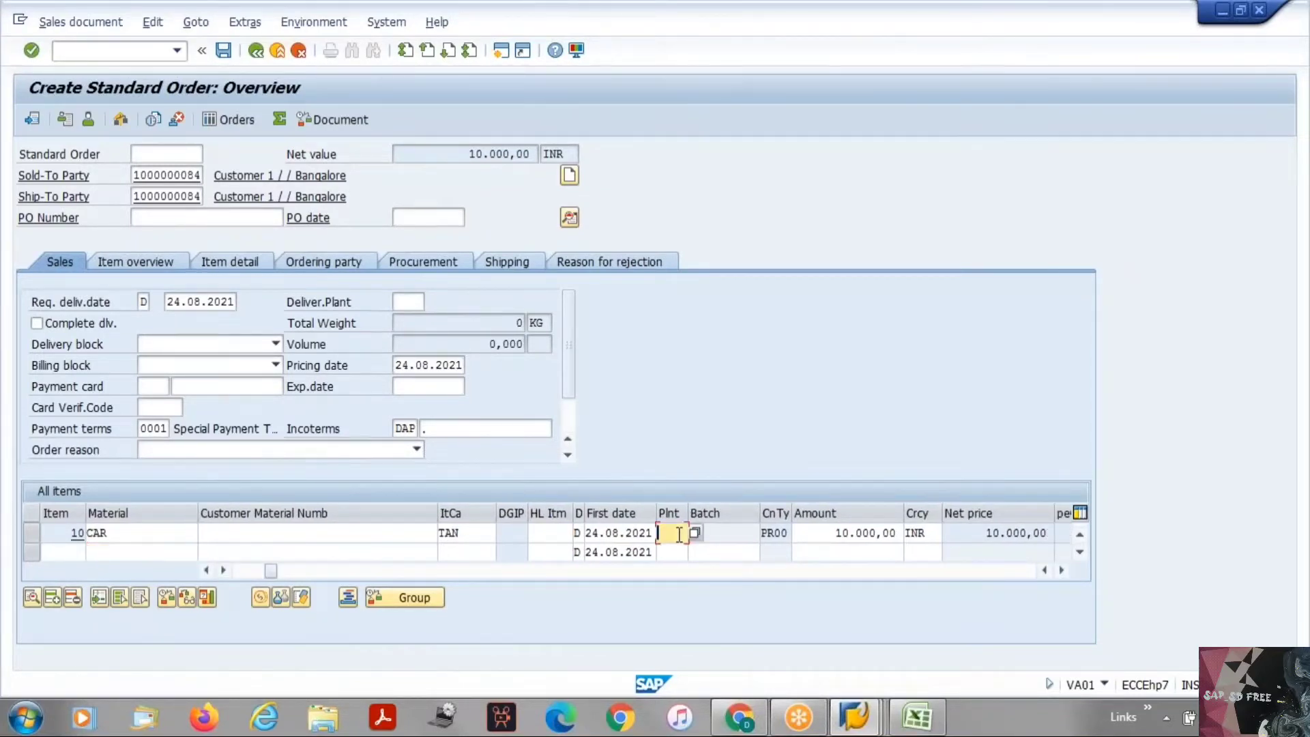
key("space")
key("Down")
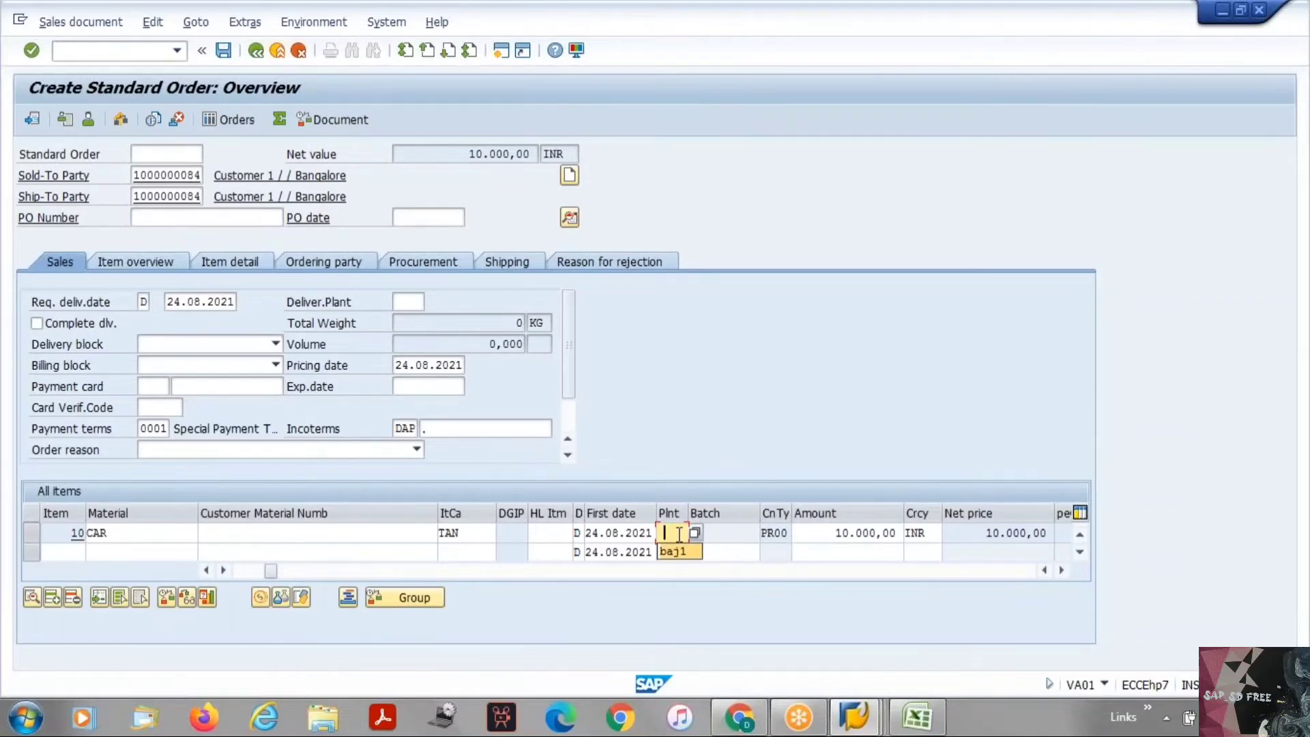
key("Return")
key("Return")
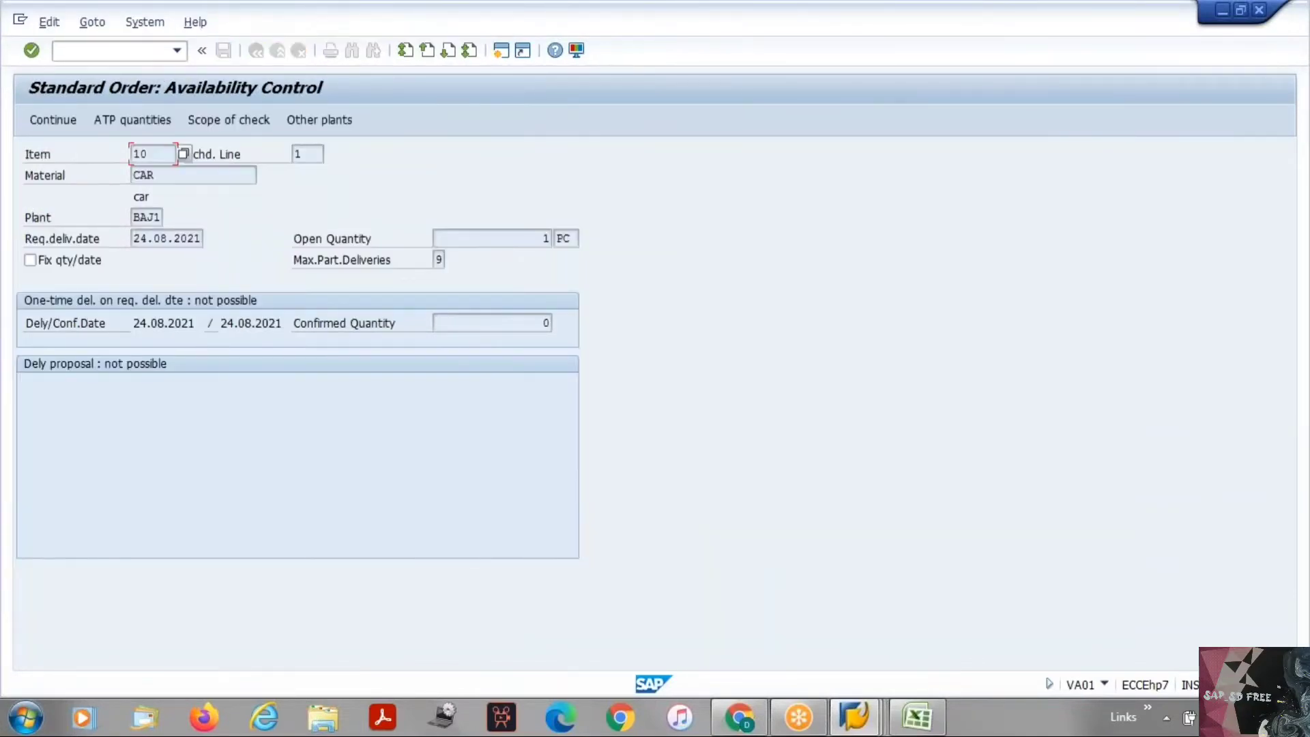
left_click(53, 120)
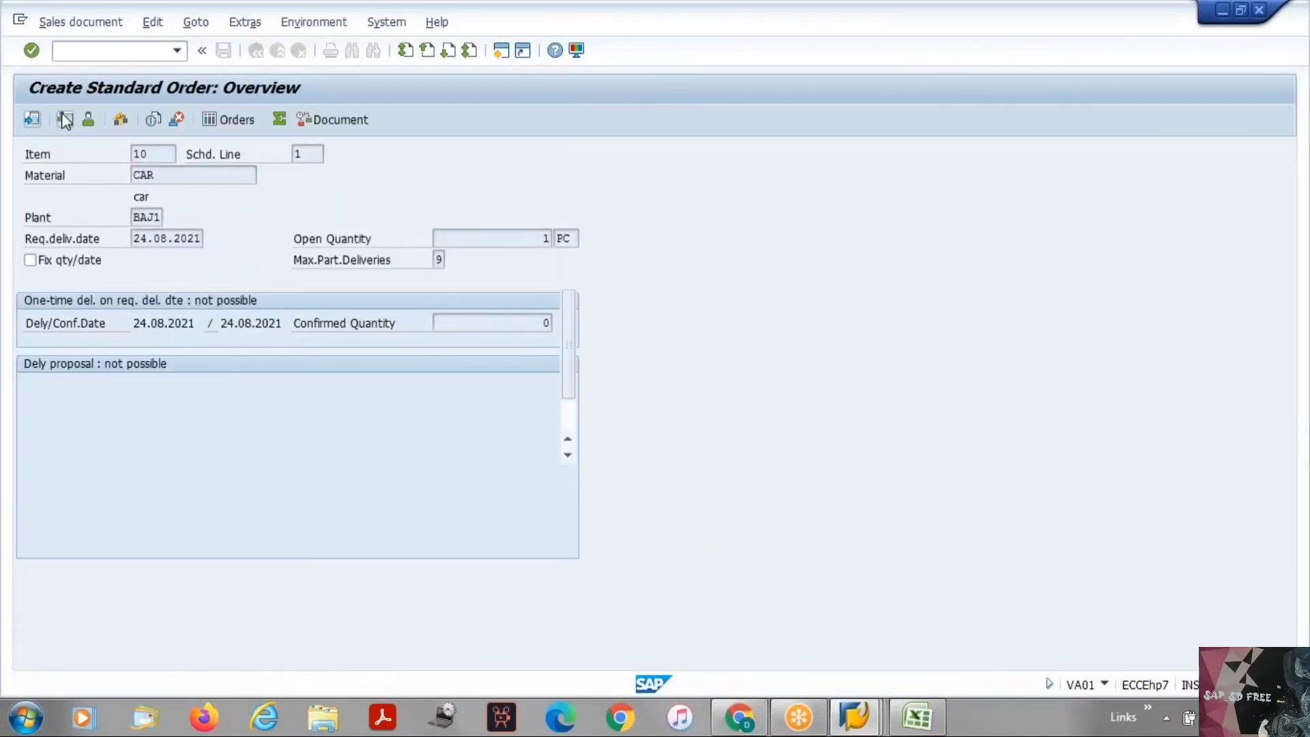
Step: Check the confirmed quantity in the CAR item's schedule lines, then return to the order overview
double_click(141, 532)
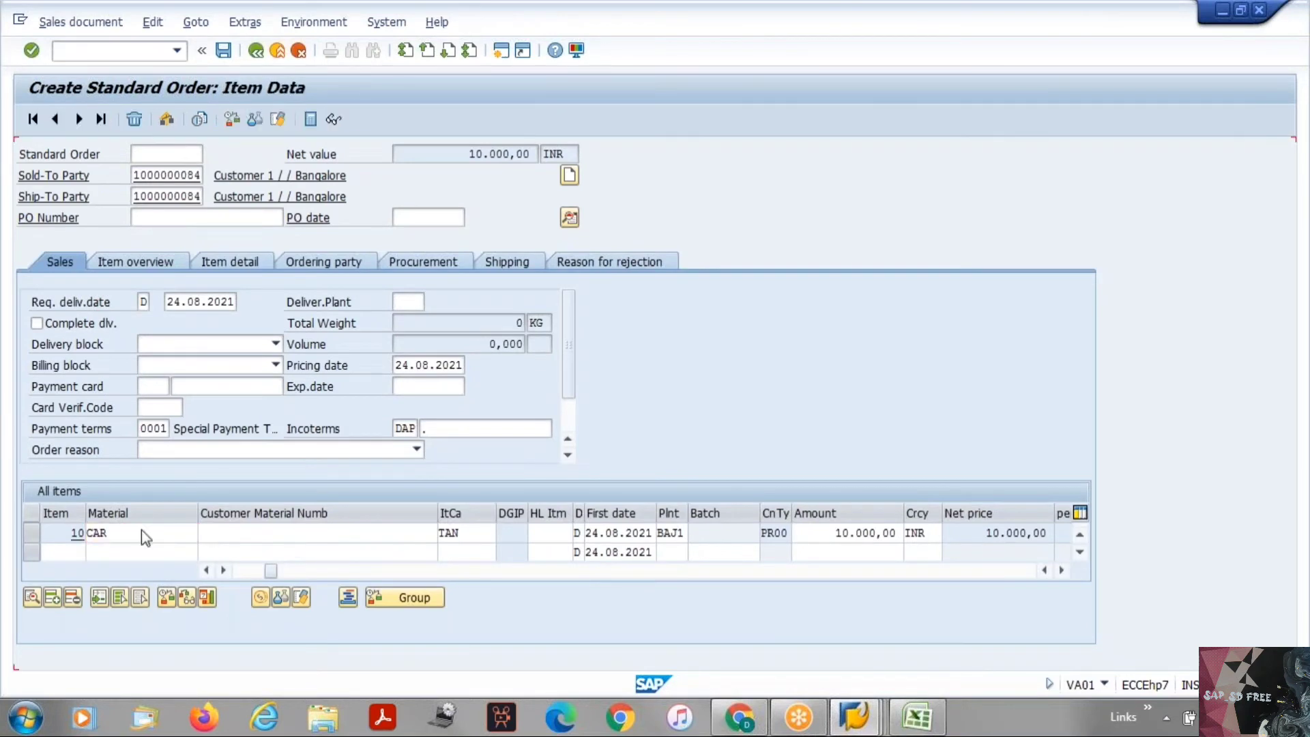
left_click(607, 220)
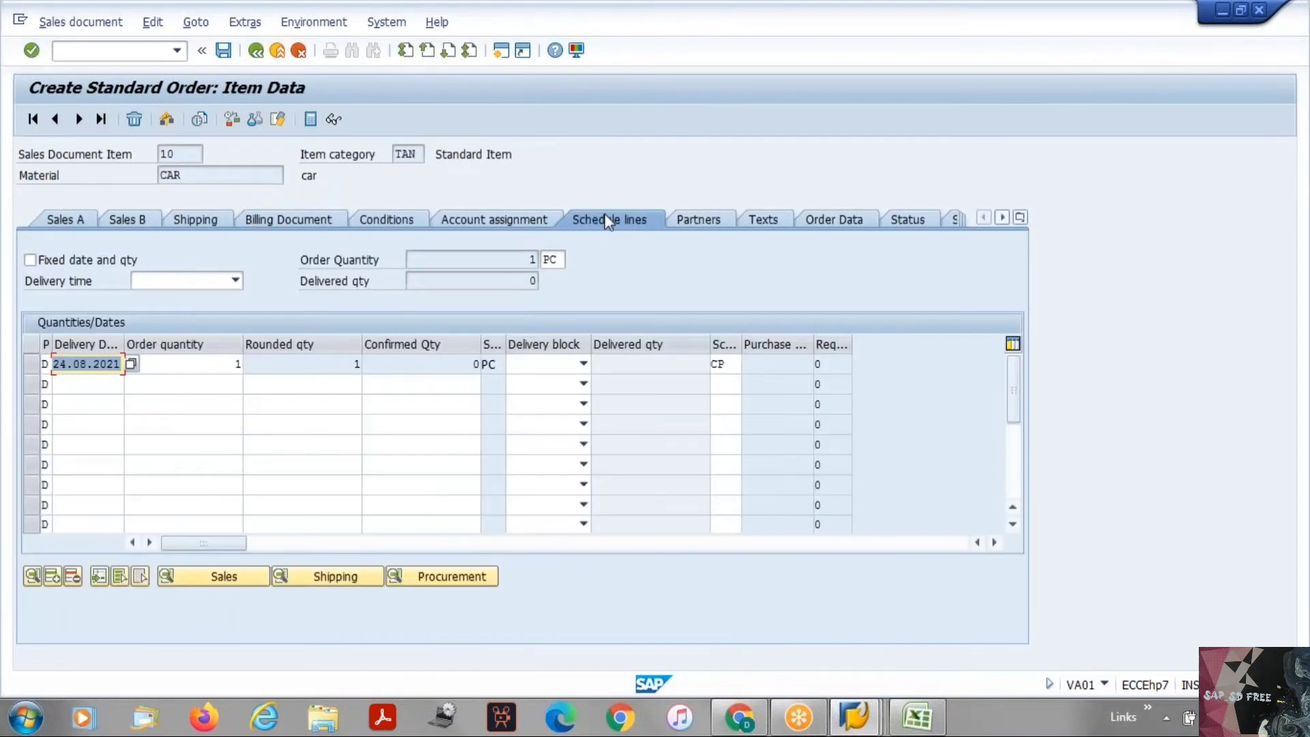
left_click(255, 51)
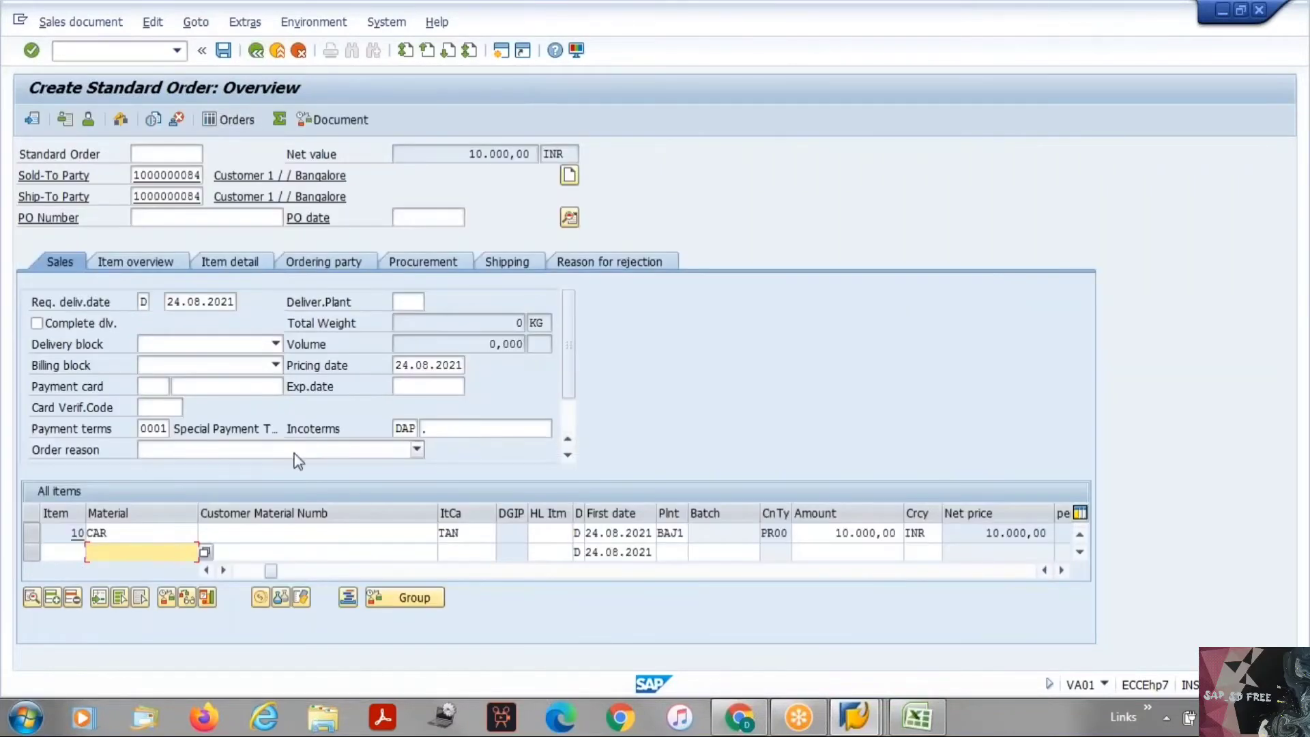
Step: Save the standard order and reopen it for changes
left_click(293, 533)
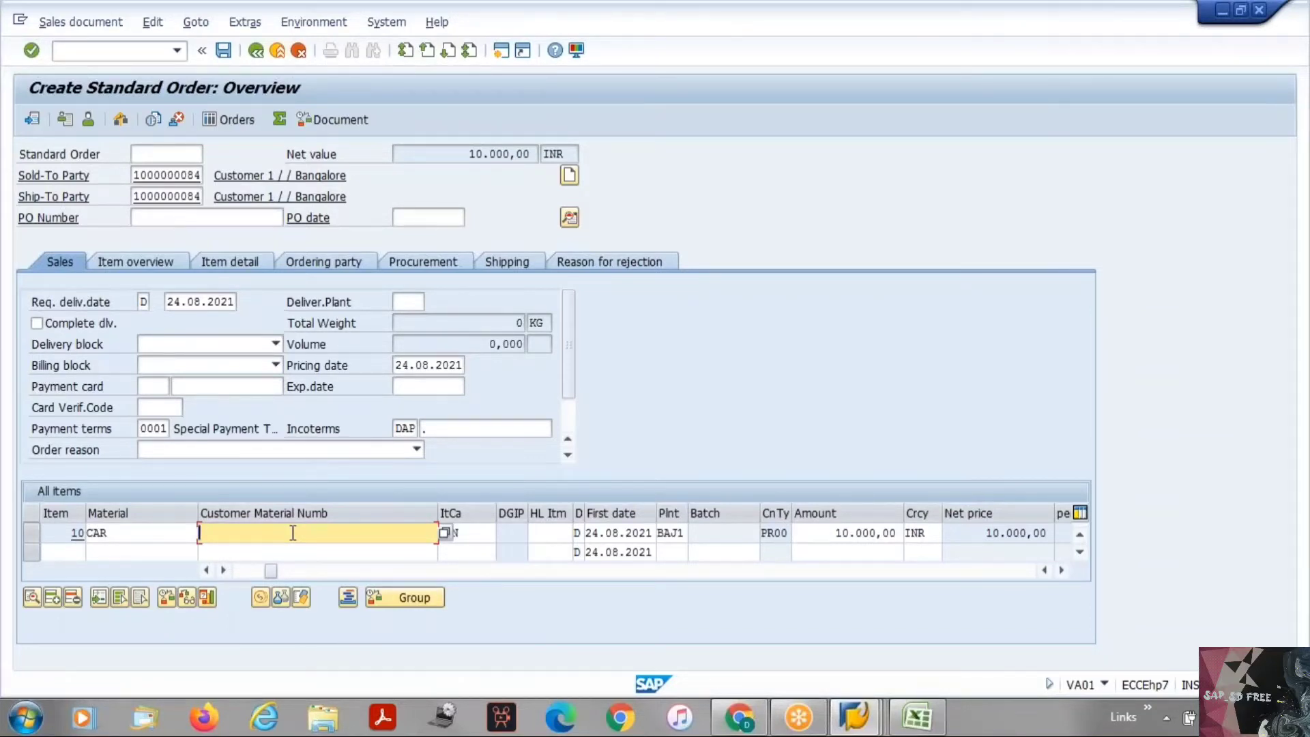
key("ctrl+s")
left_click(289, 373)
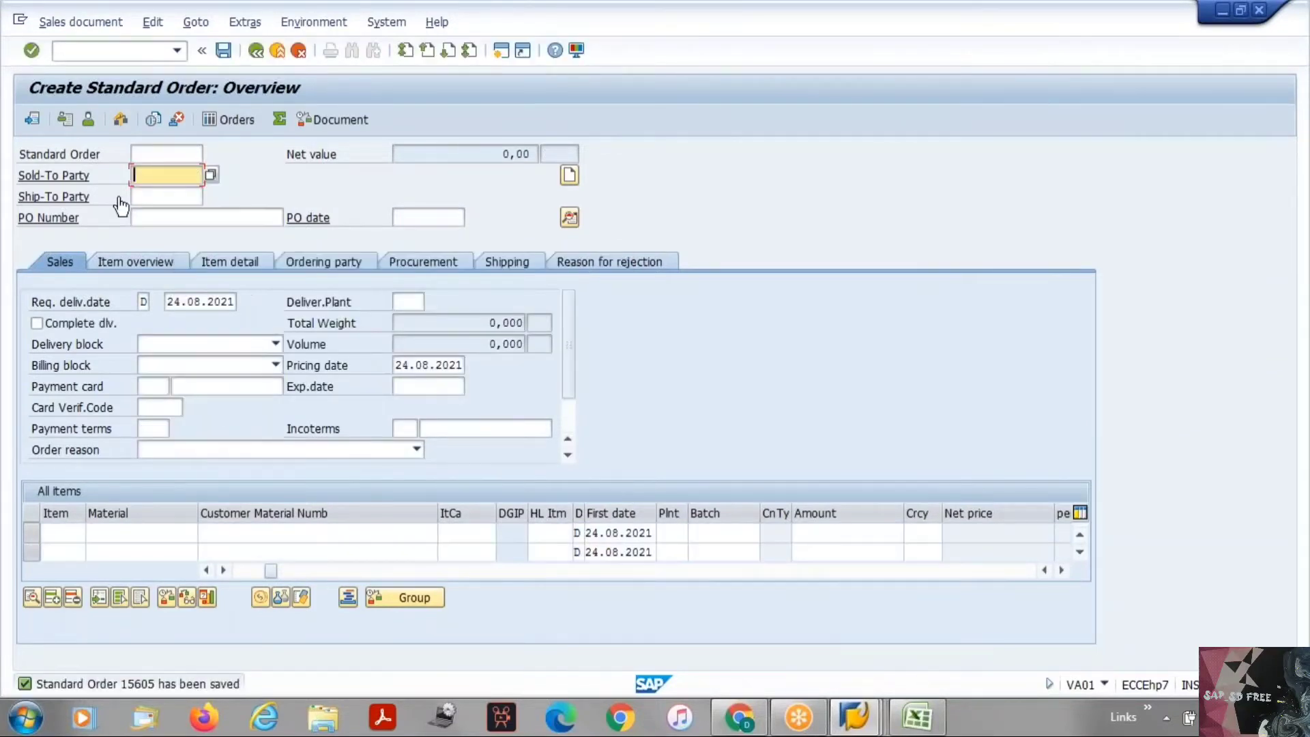
left_click(101, 26)
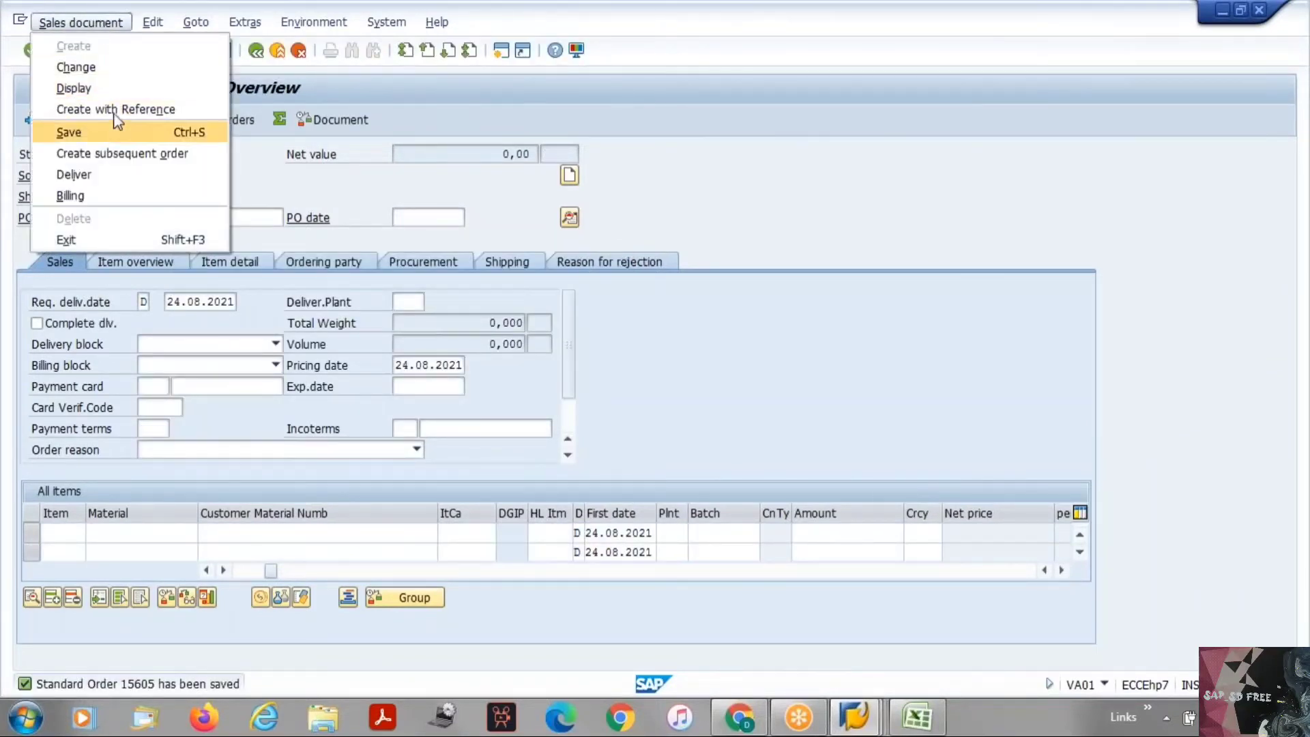
left_click(116, 67)
key("Return")
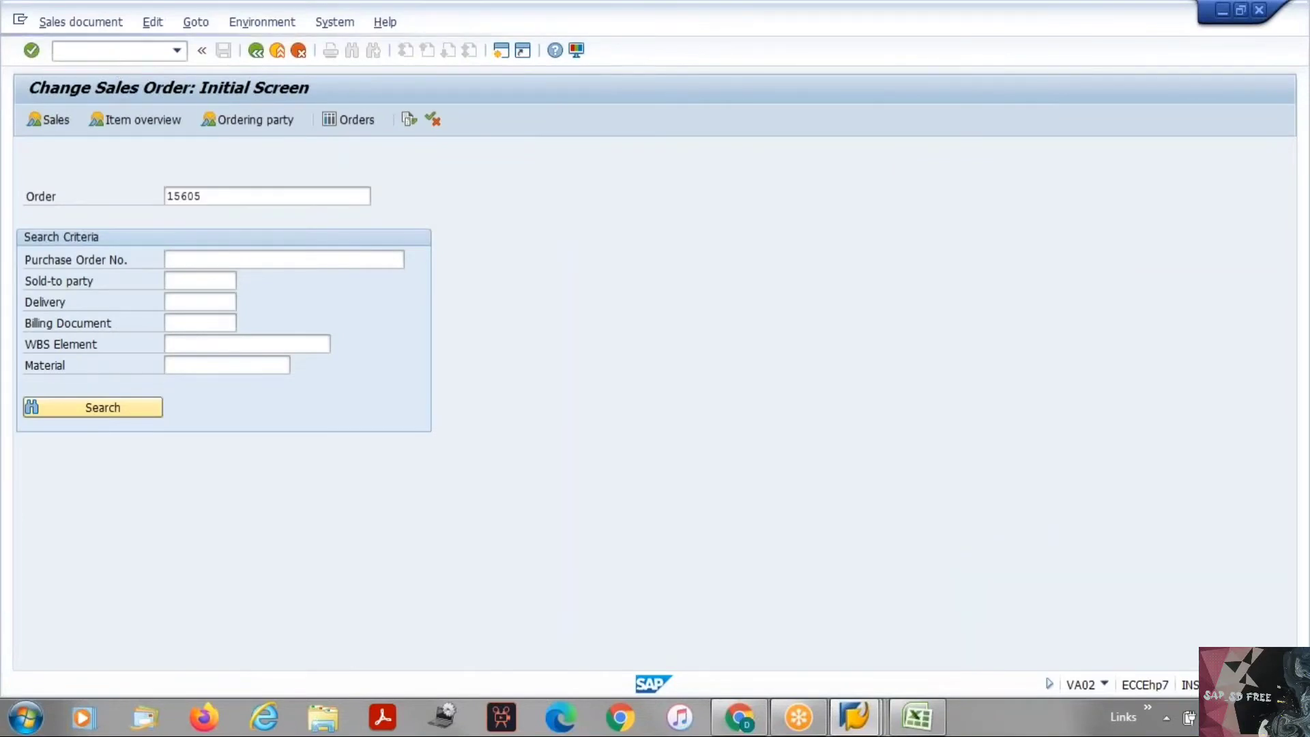
Step: Try to create an outbound delivery from the saved order, then leave the delivery transaction
left_click(81, 22)
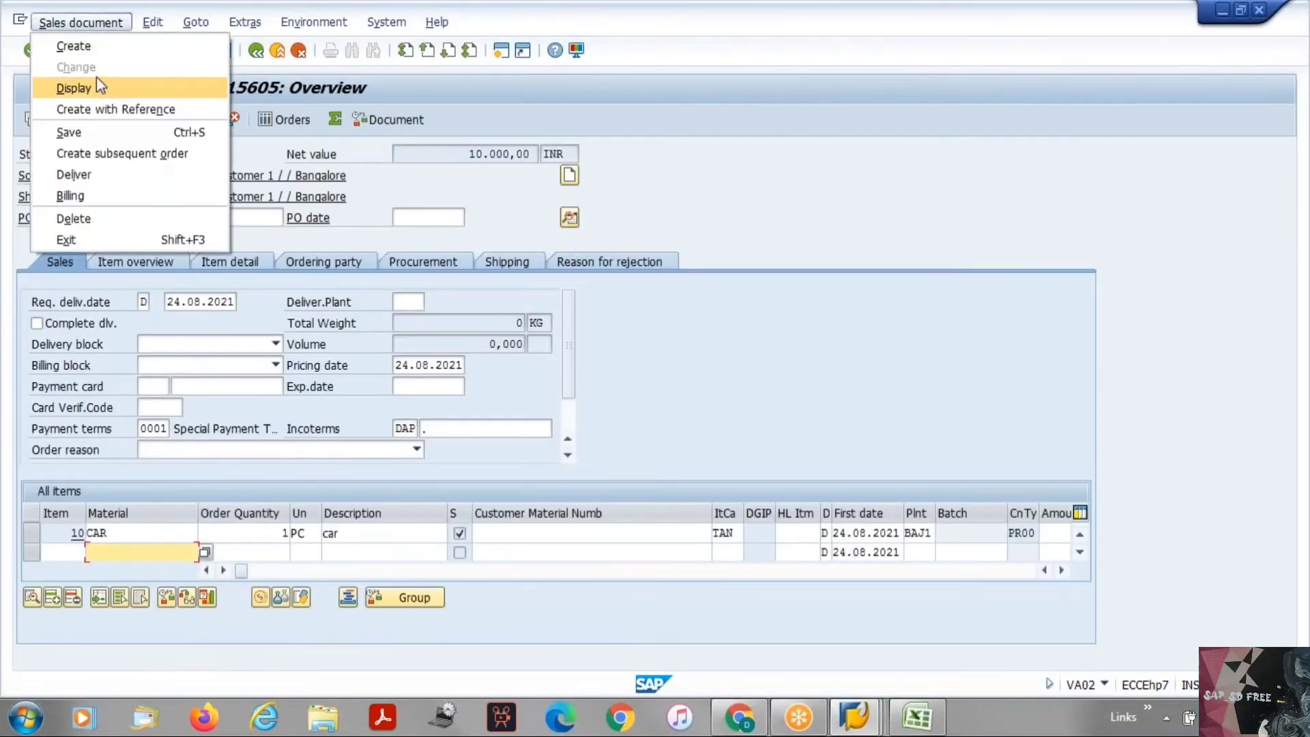
left_click(92, 173)
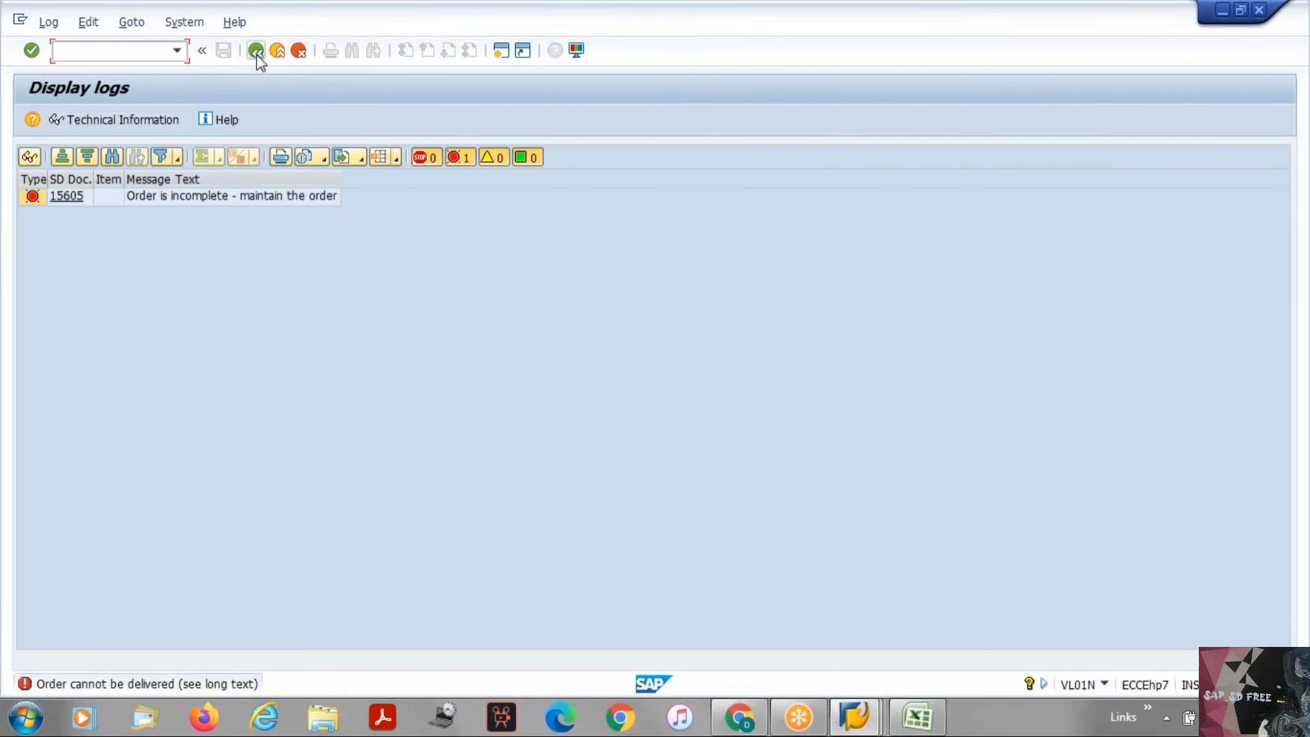
left_click(257, 53)
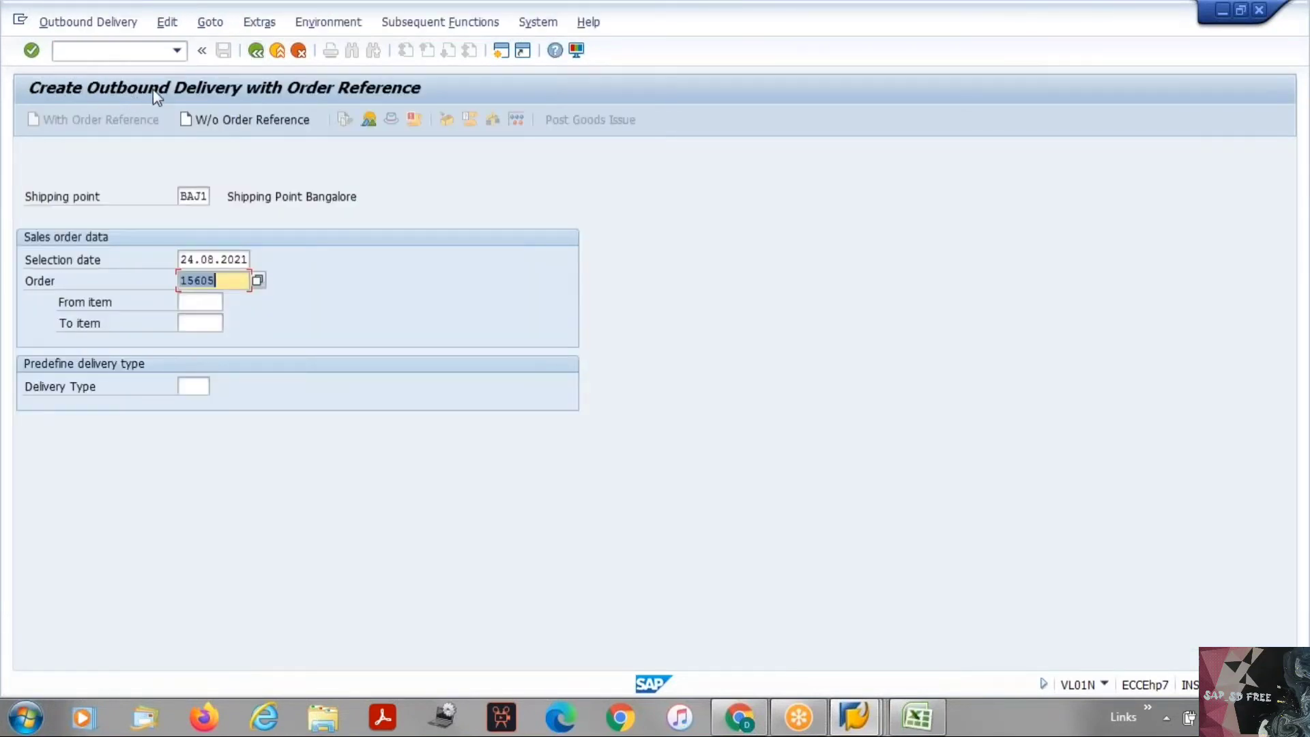
left_click(256, 50)
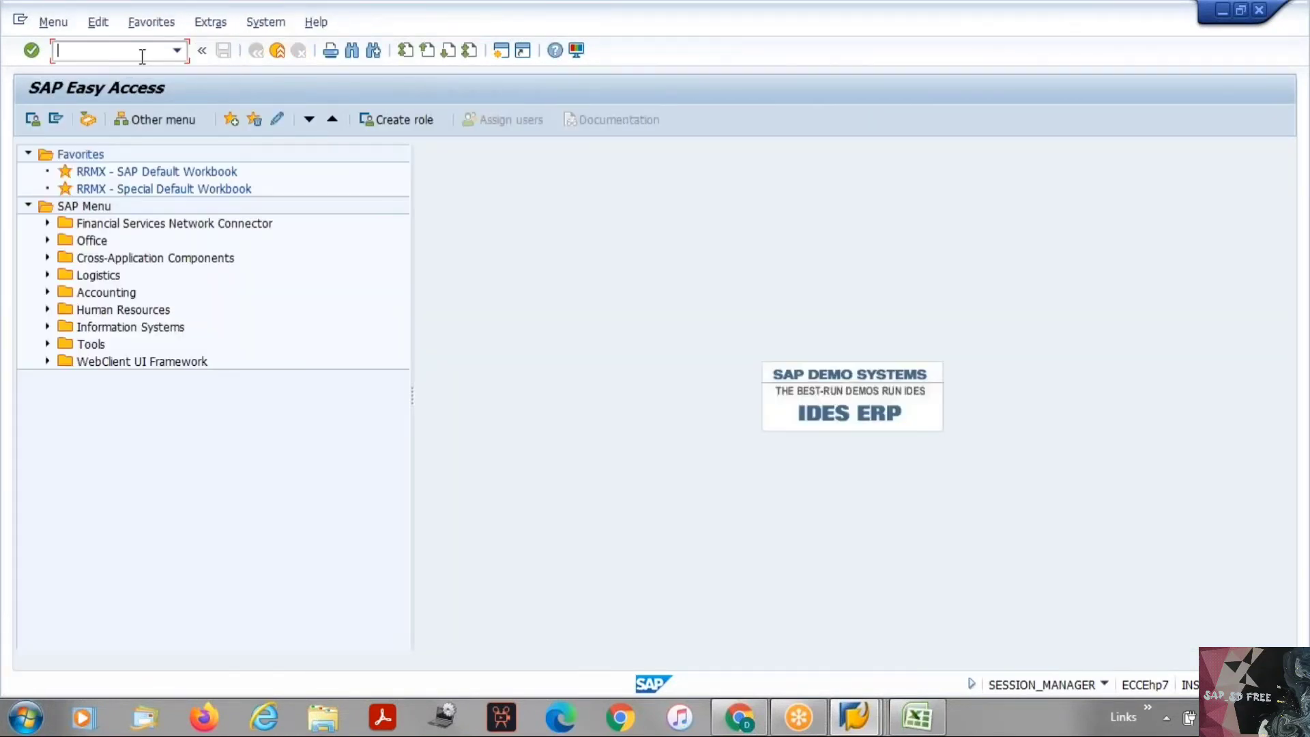
Step: Open the general table display with transaction SE16N and load the delivery header table LIKP
type("se16n")
key("Return")
type("li")
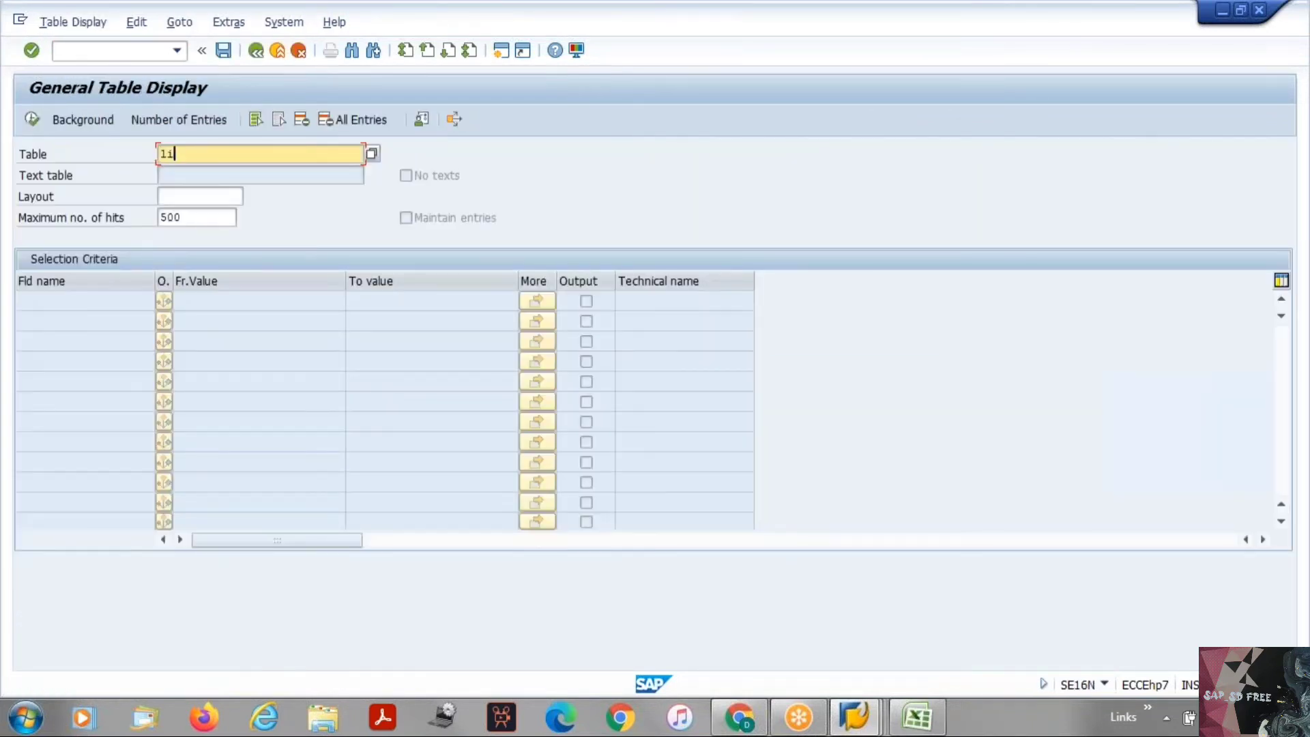
type("kp")
key("Return")
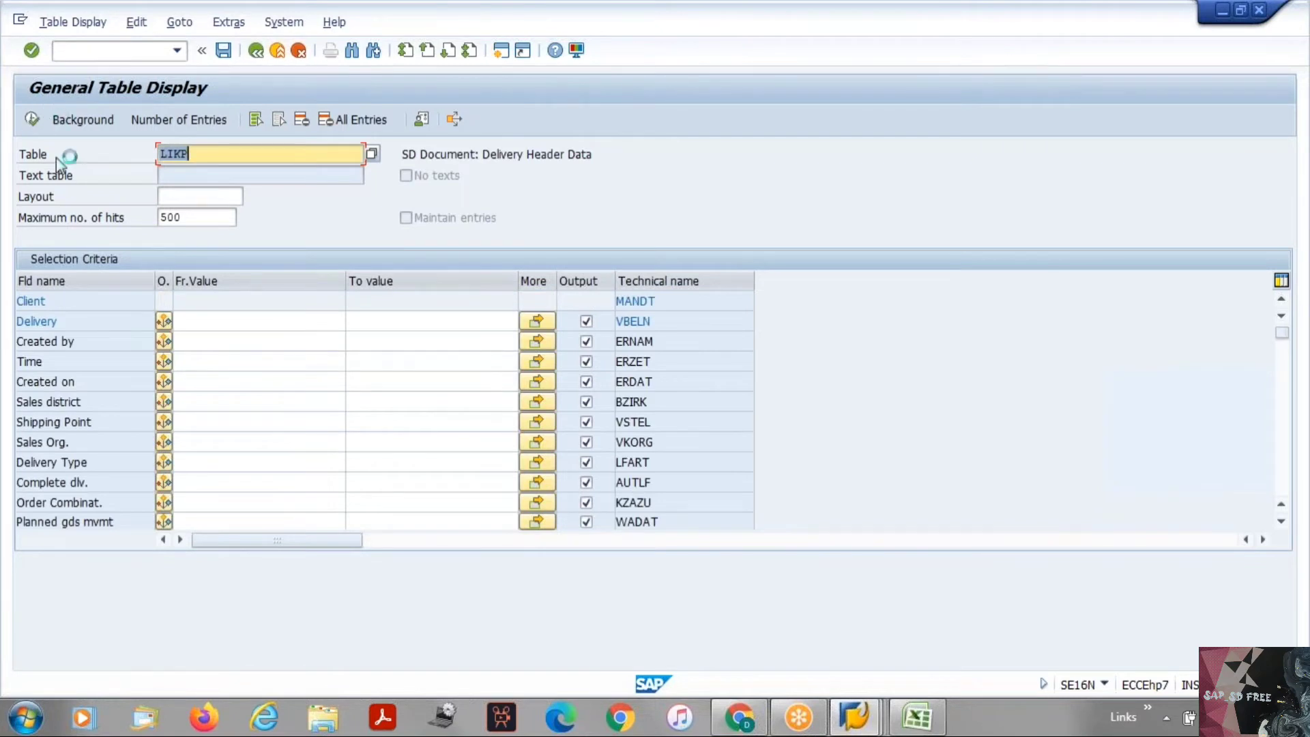
Step: List the delivery headers in LIKP with a creation date from 21.08.2021 to 24.08.2021
left_click(196, 380)
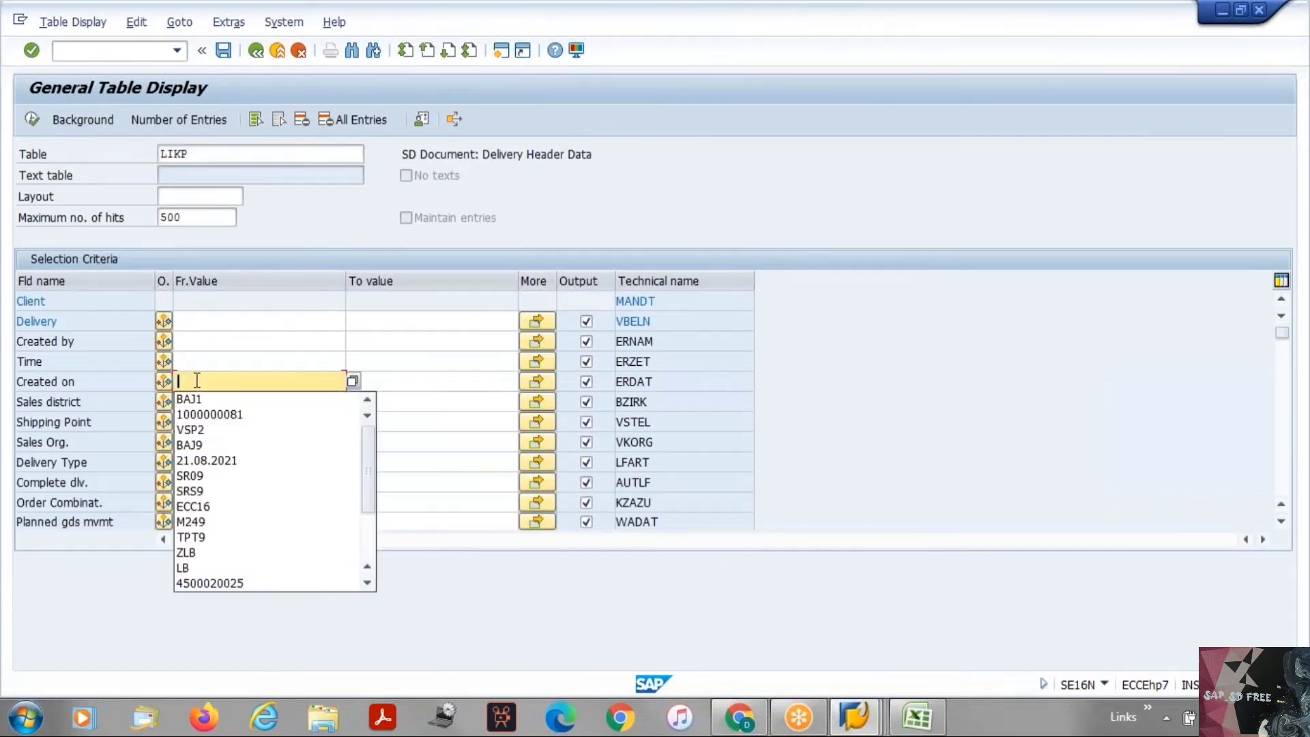
left_click(209, 461)
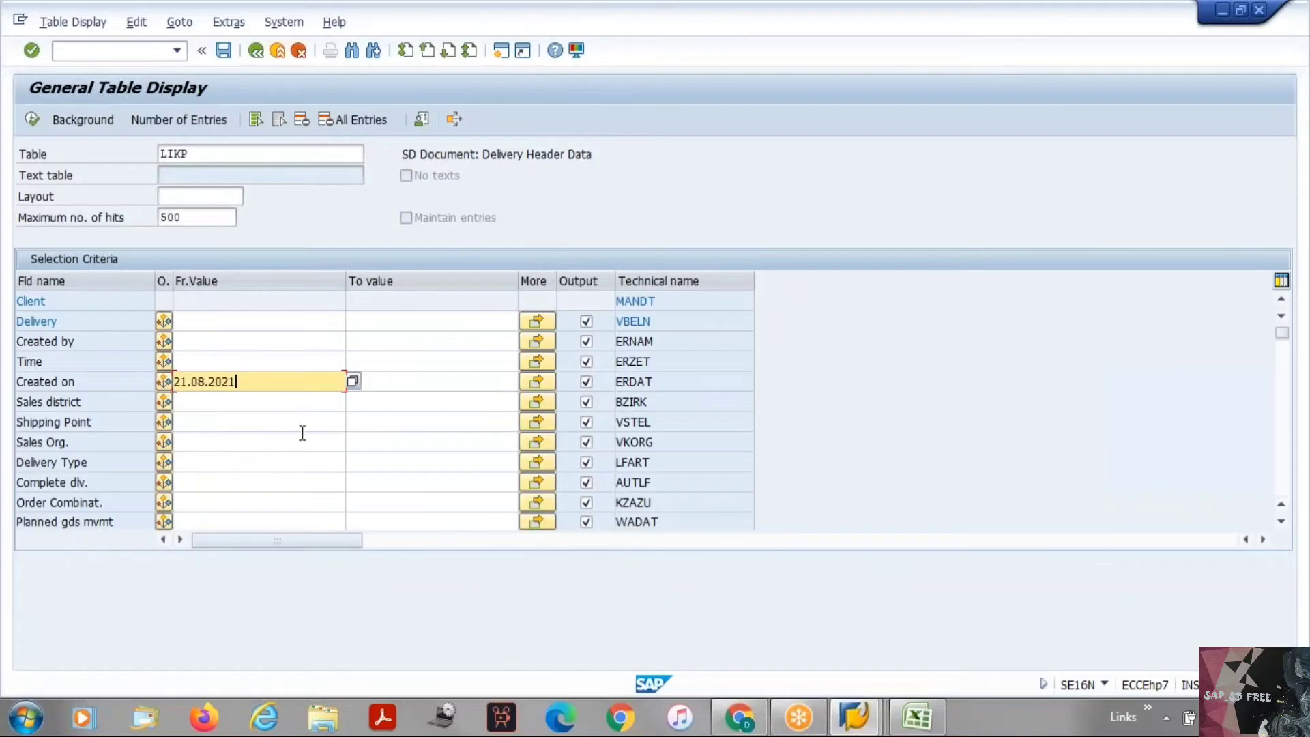
left_click(388, 382)
left_click(382, 399)
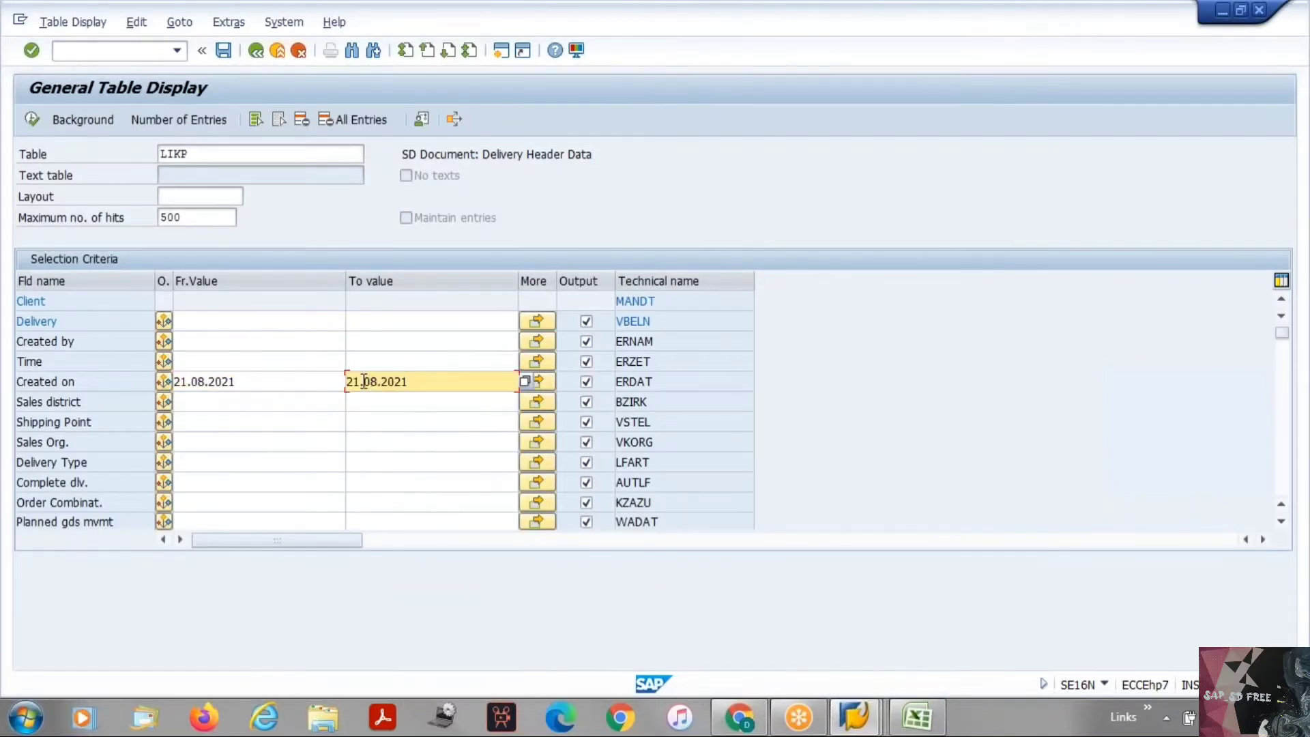
left_click_drag(367, 379, 349, 381)
type("24")
left_click(32, 121)
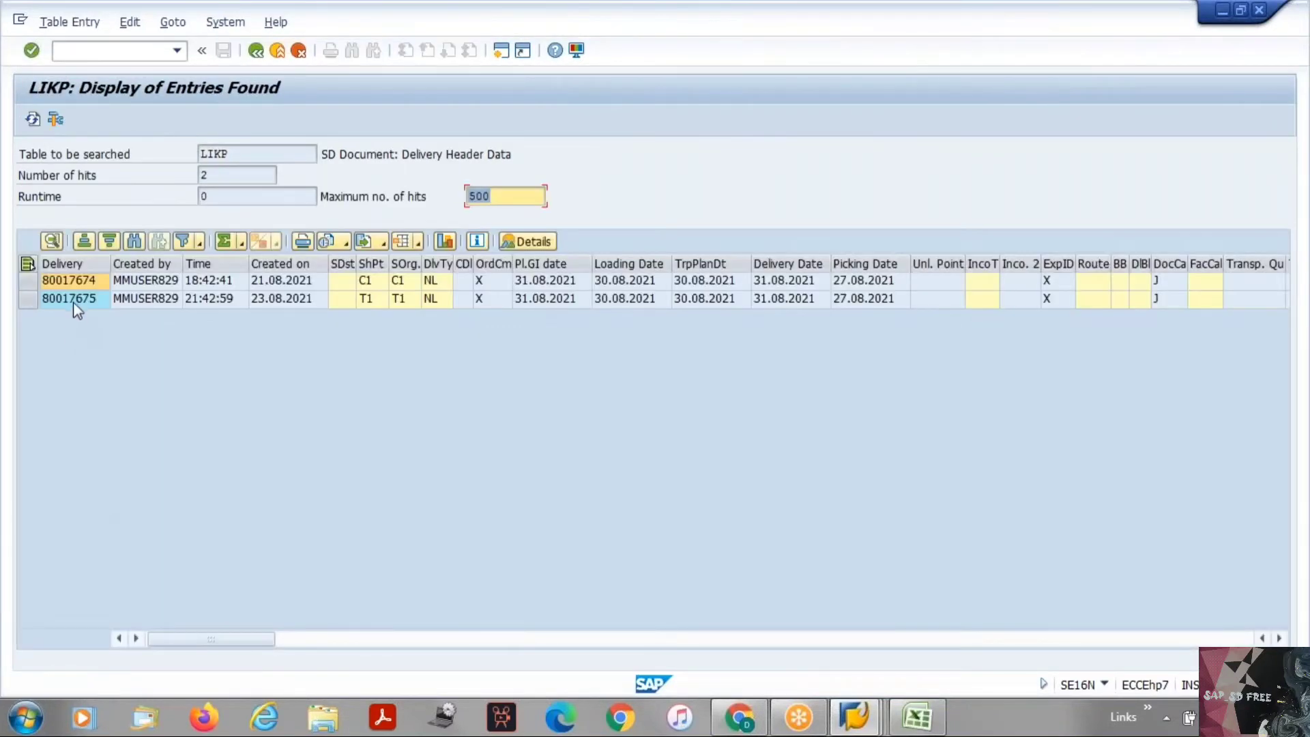
Step: Display the outbound delivery created on 23.08.2021 with transaction VL03N in a new session
left_click(73, 300)
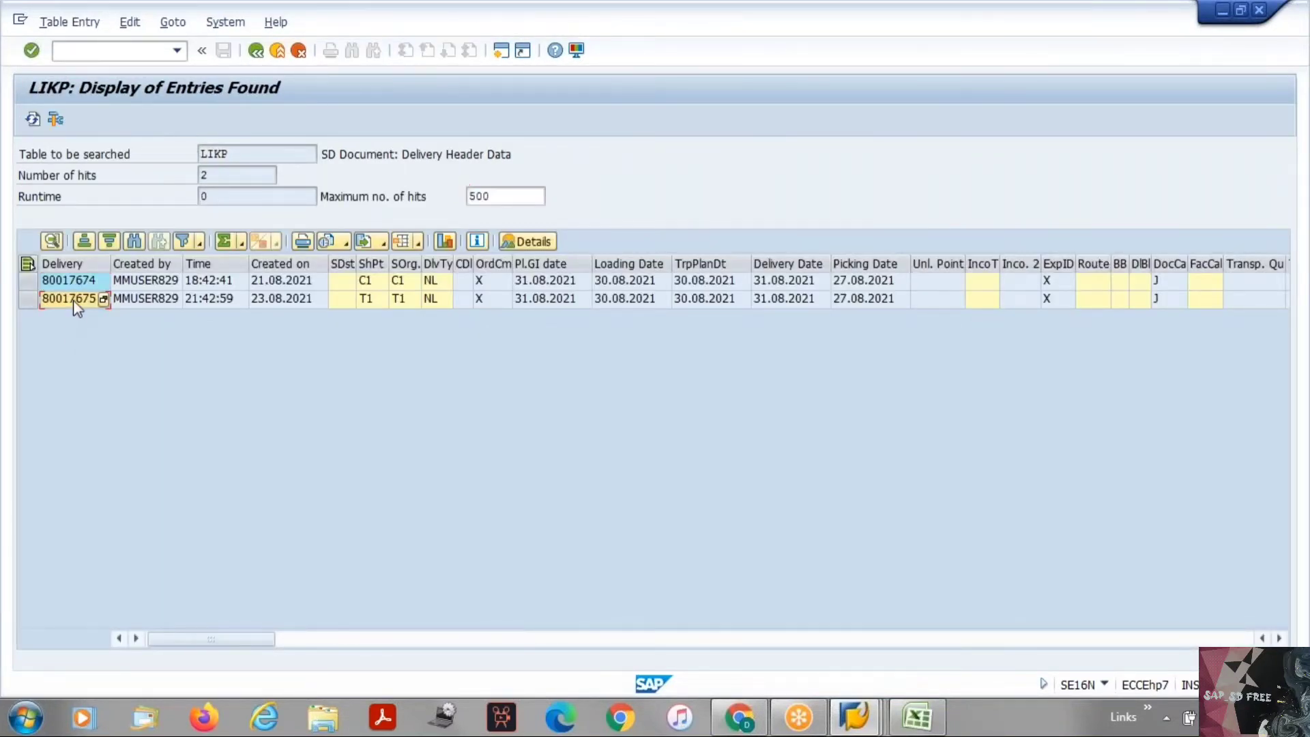
left_click(100, 57)
type("/ovl03n")
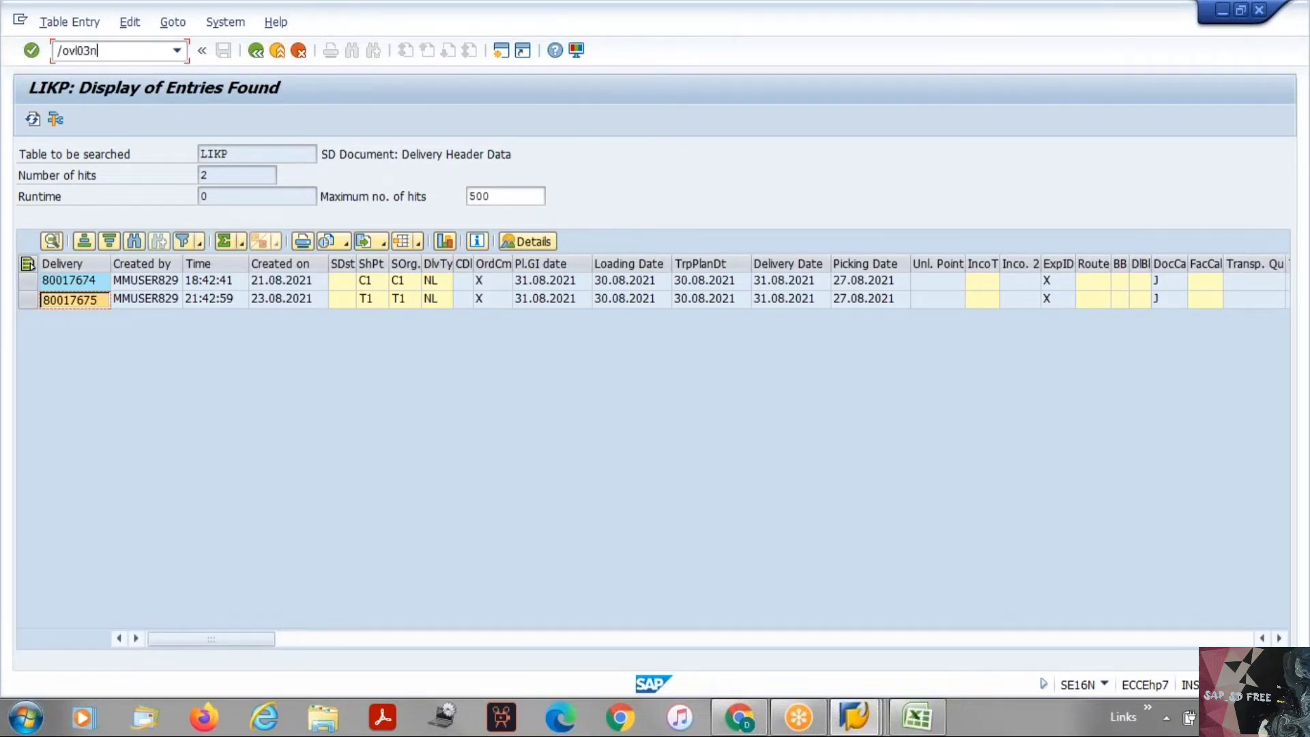
key("Return")
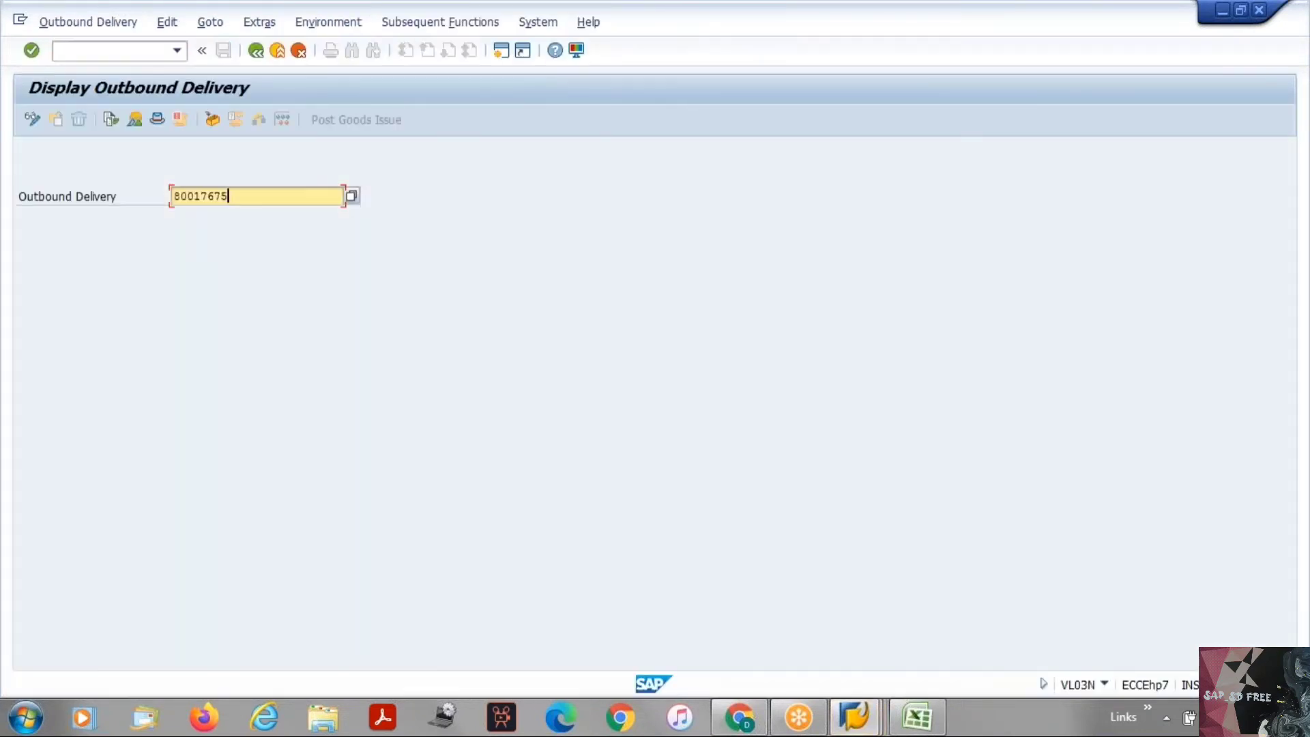
key("Return")
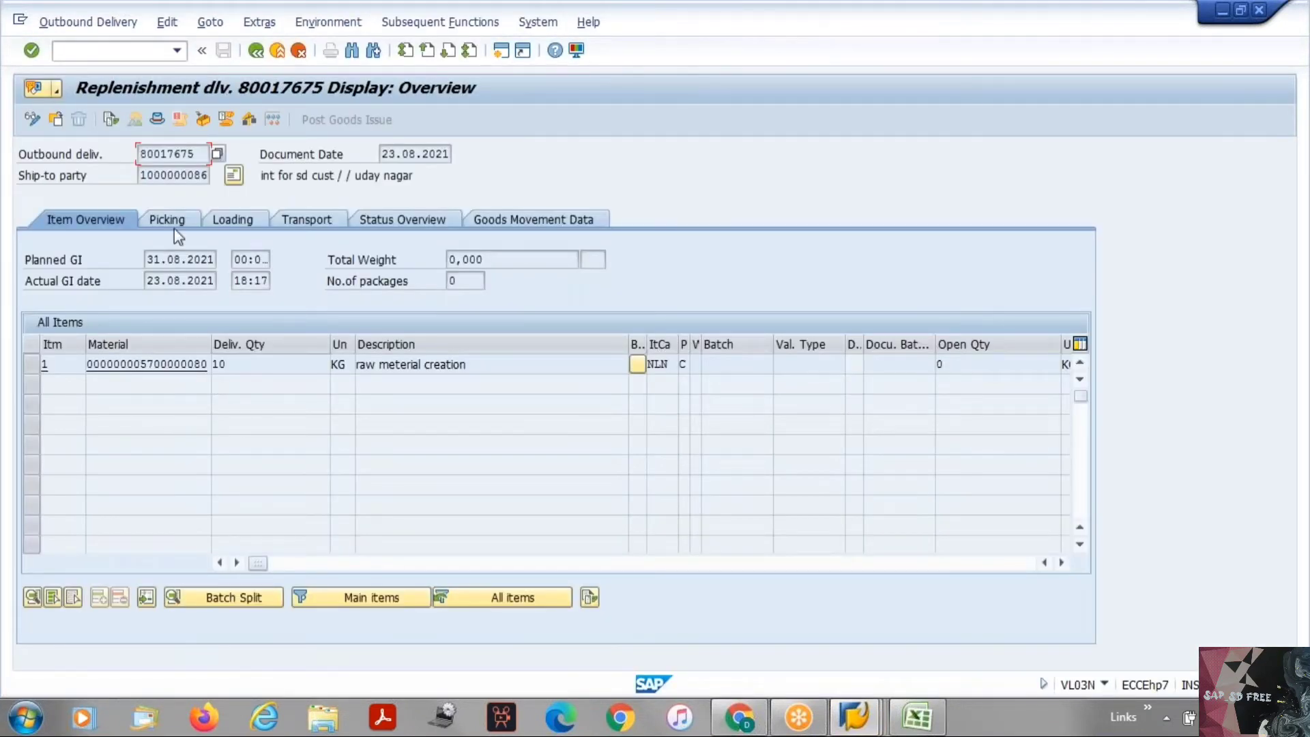
Step: Check the plant and storage location in the delivery item's picking data
left_click(174, 219)
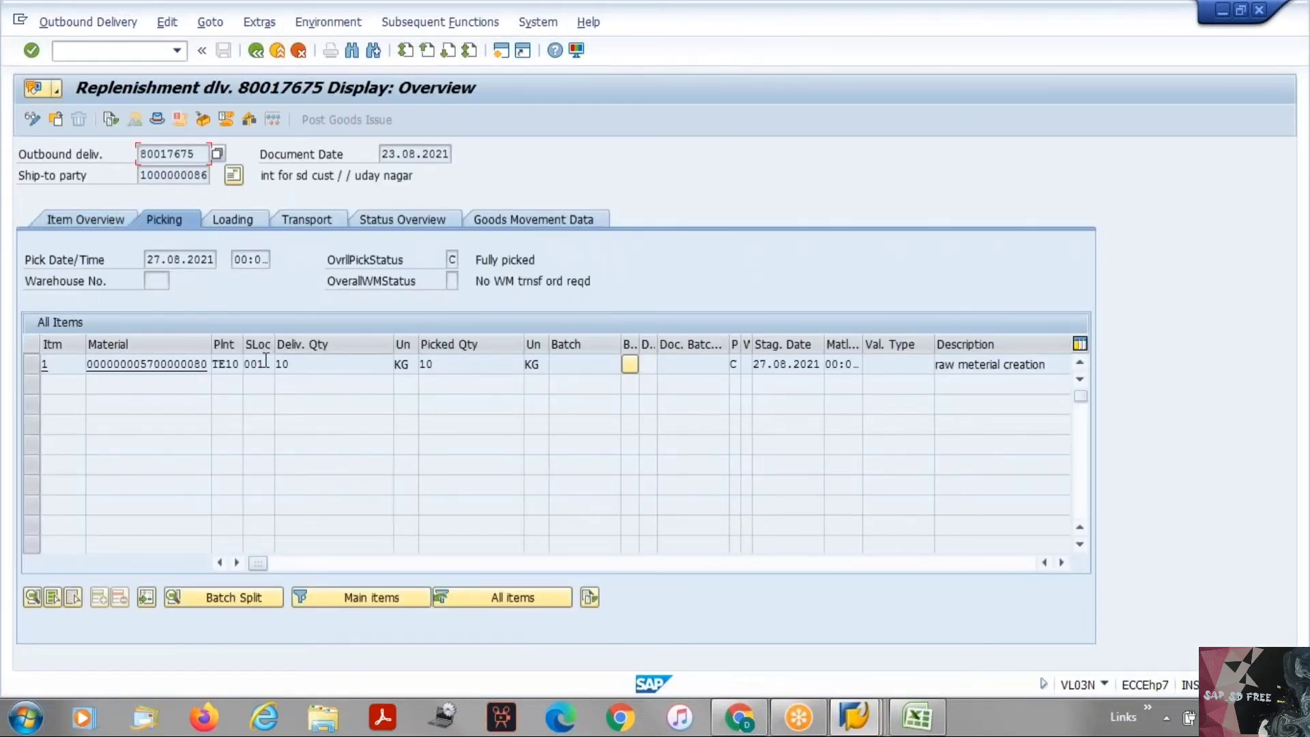
left_click_drag(268, 364, 238, 360)
left_click(242, 358)
key("alt+Tab")
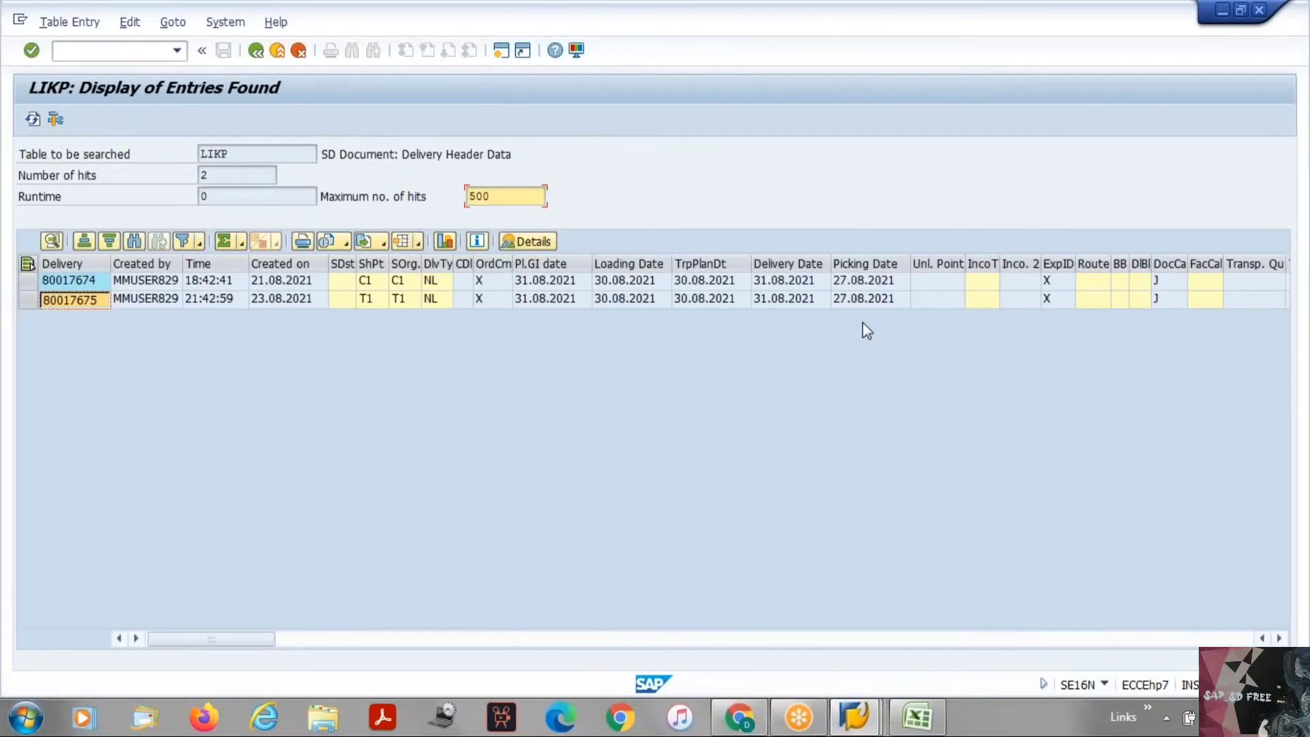
key("alt+Tab")
key("alt+Tab")
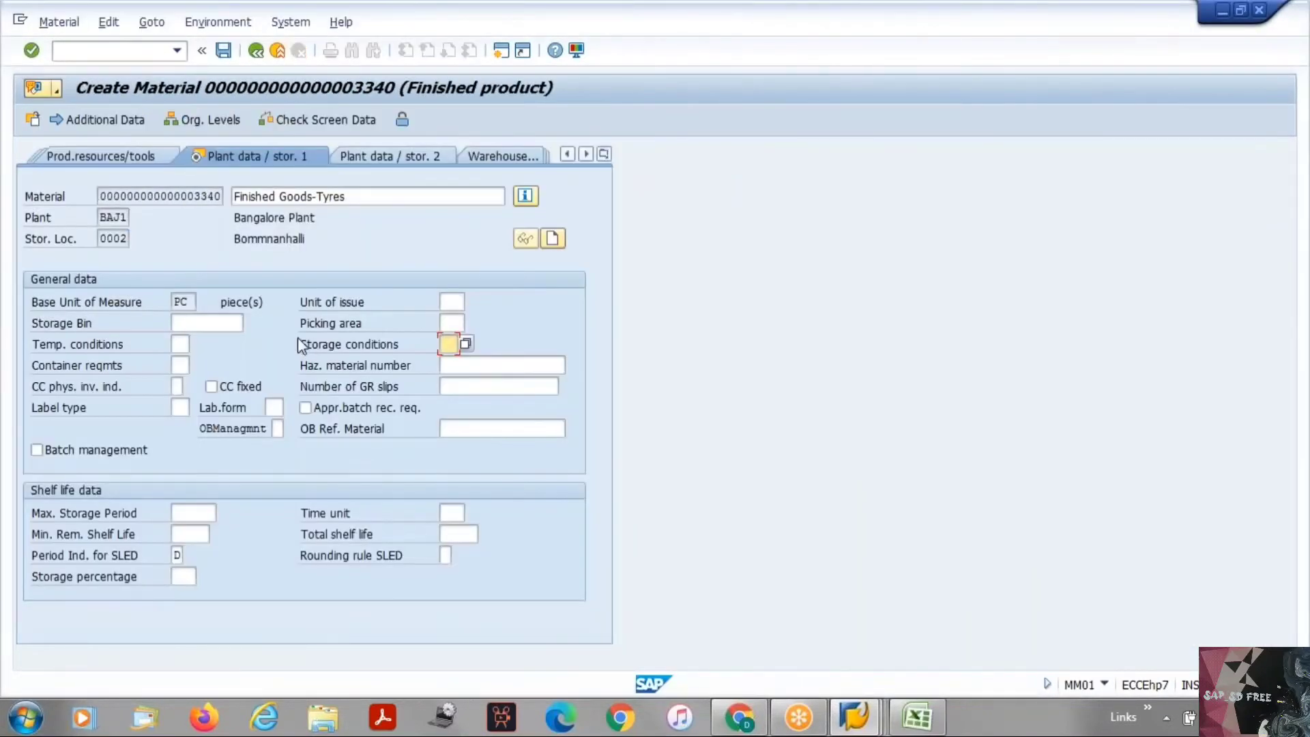
left_click_drag(300, 342, 440, 355)
left_click_drag(302, 344, 423, 345)
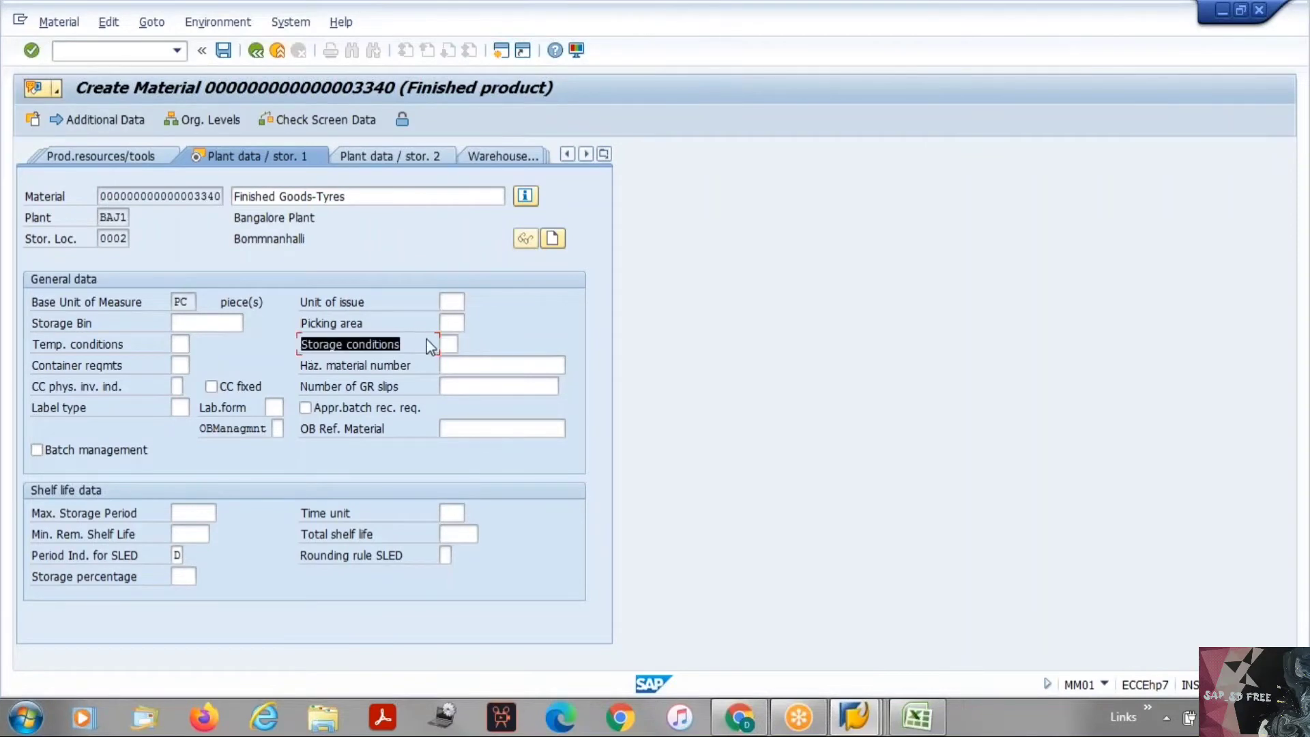
left_click(428, 339)
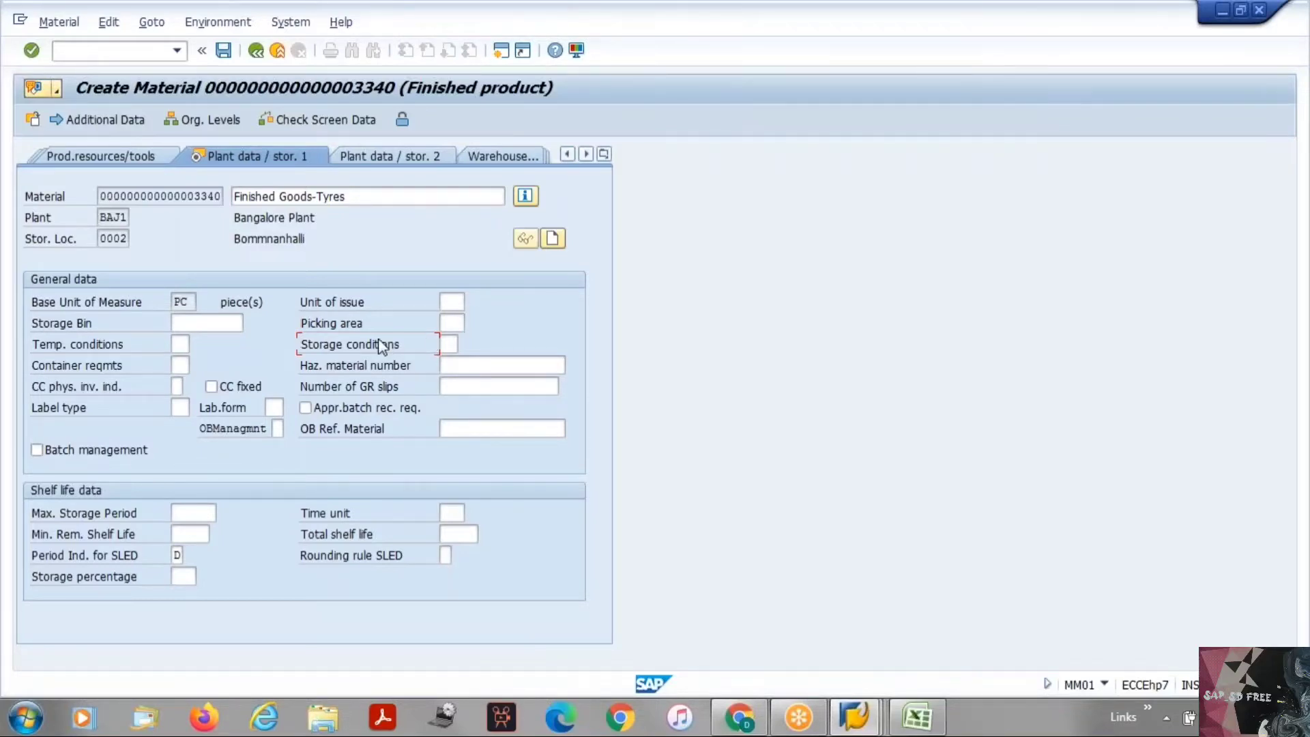
key("alt+Tab")
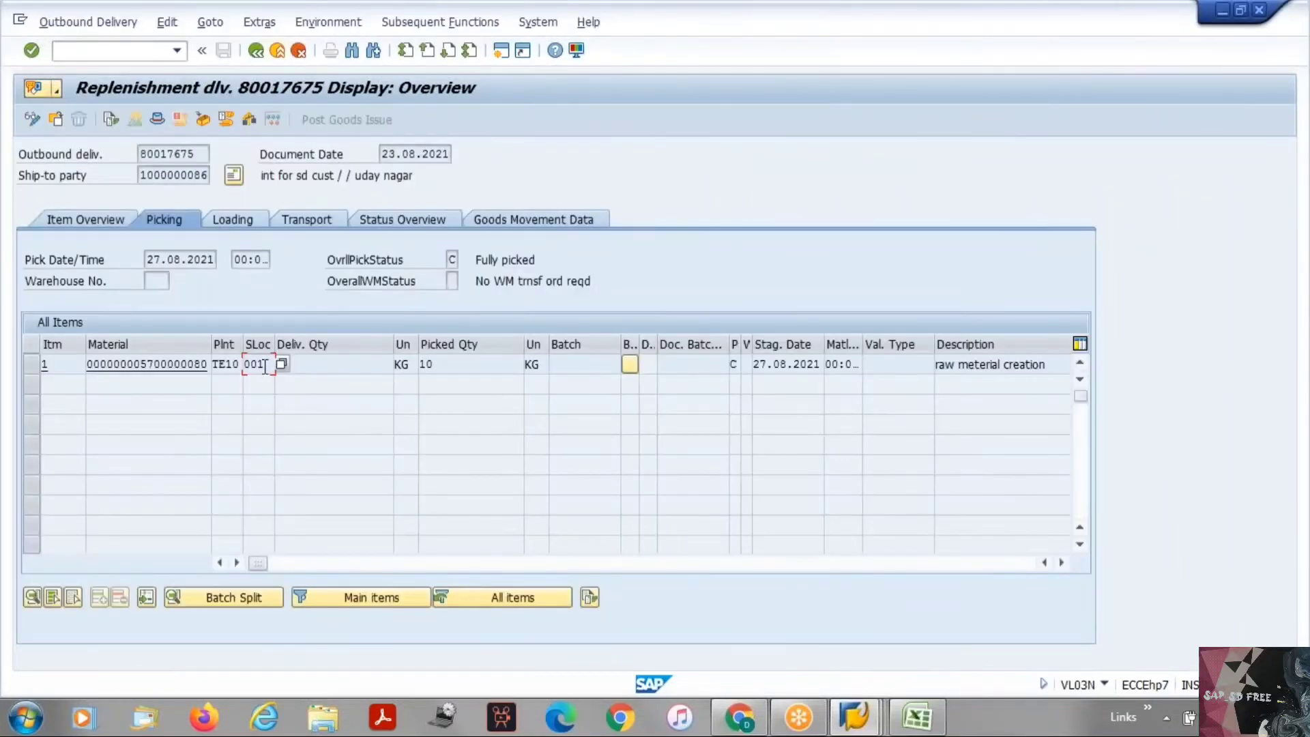
key("alt+Tab")
left_click(389, 344)
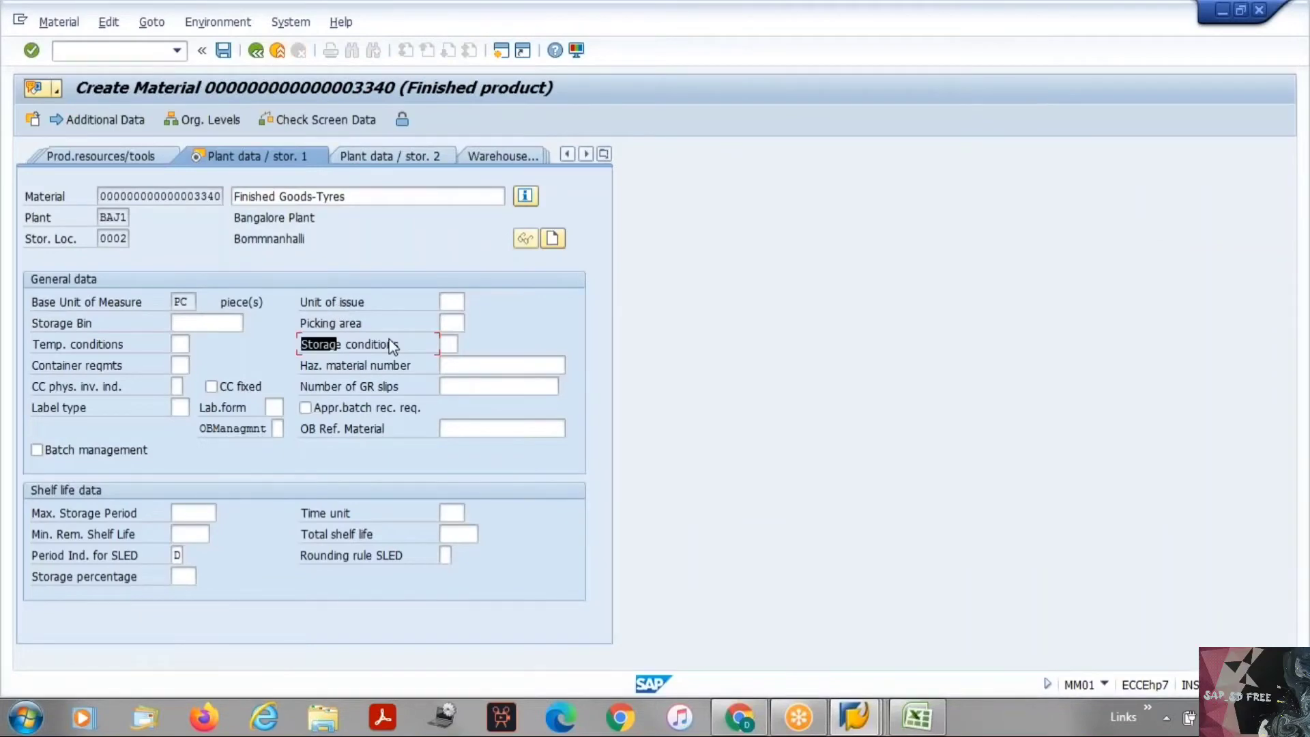
Step: Switch to the SAP SD workbook in Excel and enter "Storage location Delermination" in cell A23 of the Material Master sheet
key("alt+Tab")
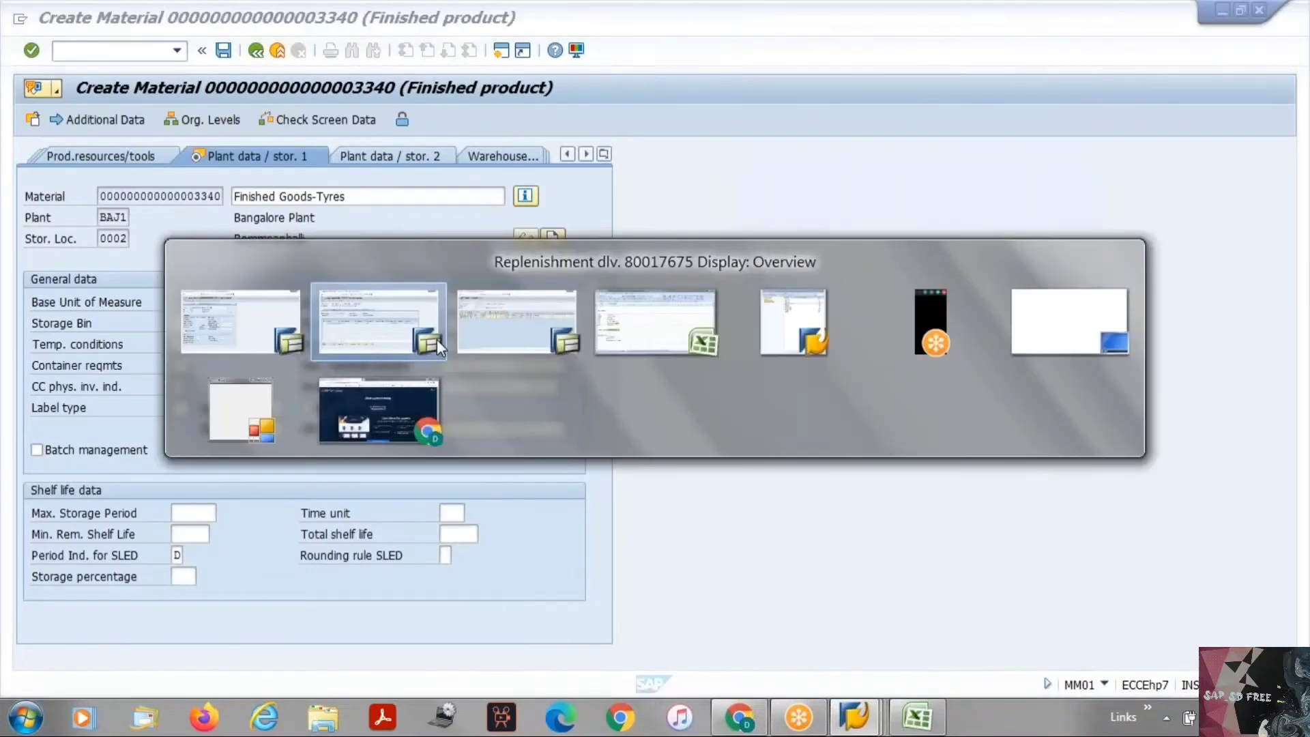
key("alt+Tab")
key("alt+Tab")
key("alt+Tab")
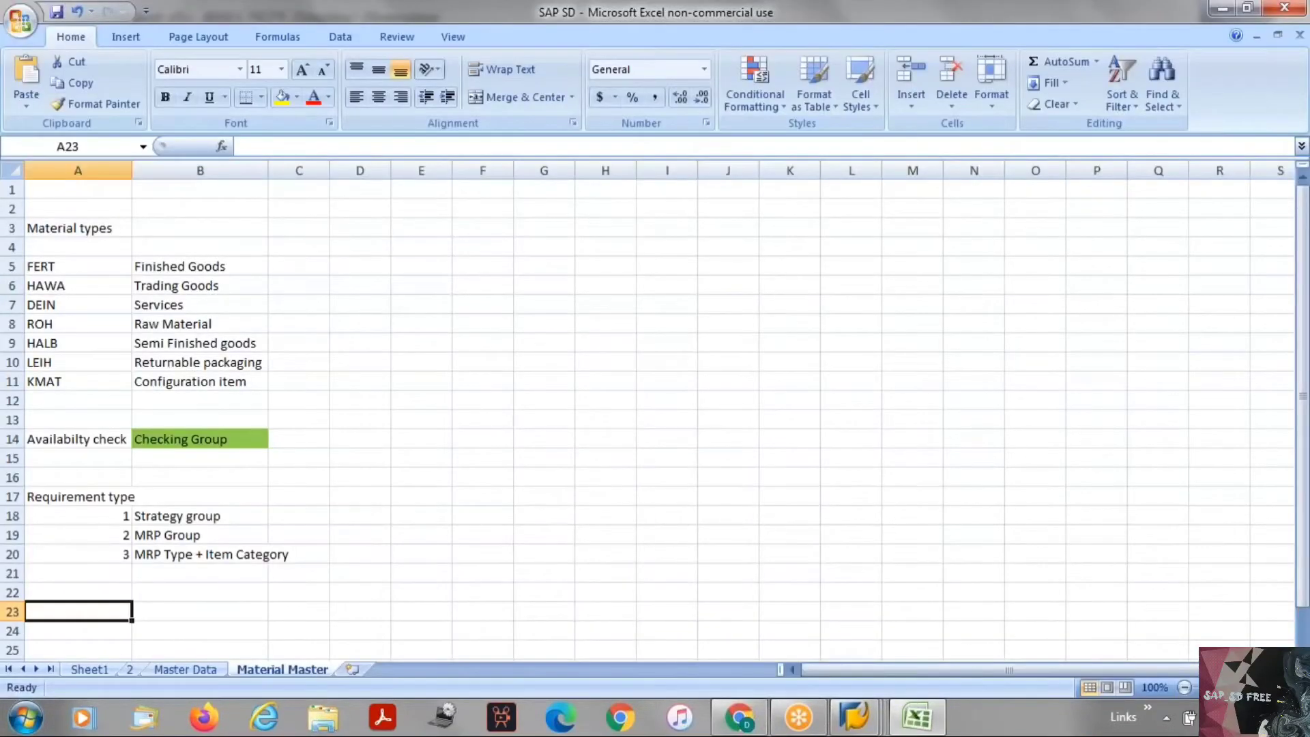
type("Stora")
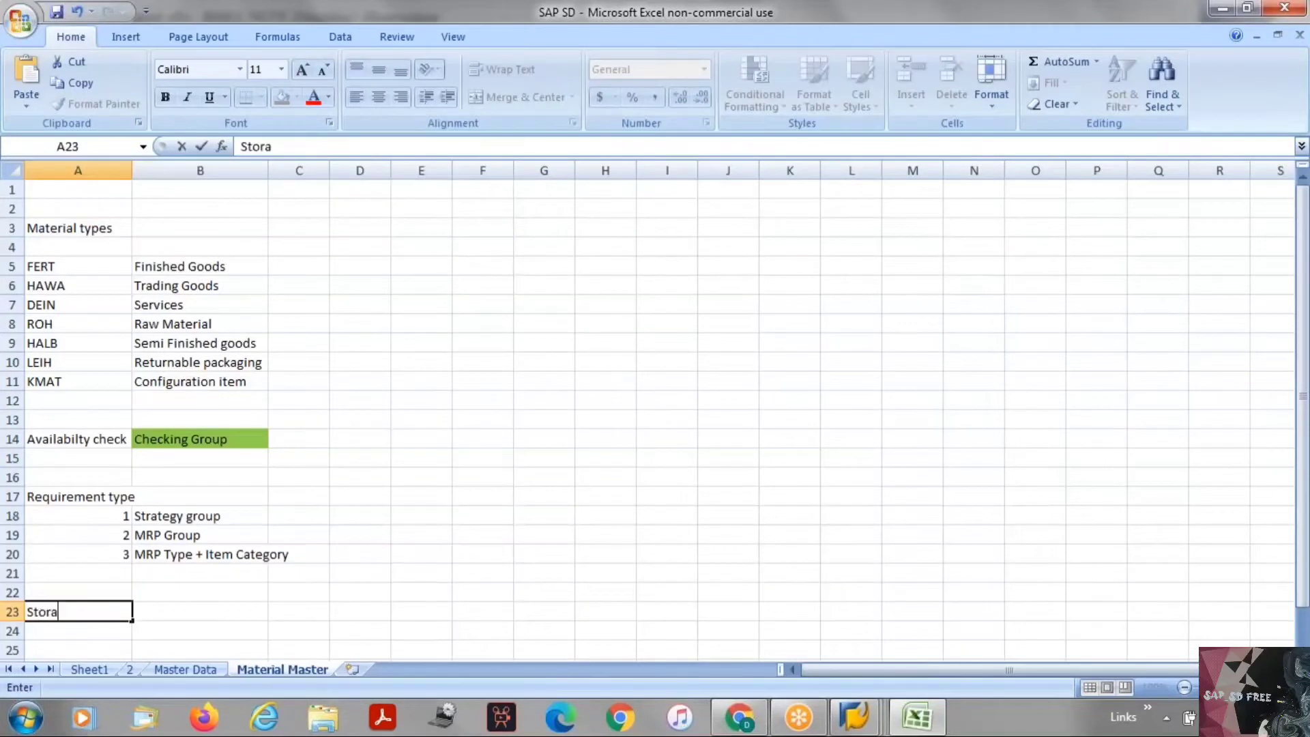
type("ge locatio")
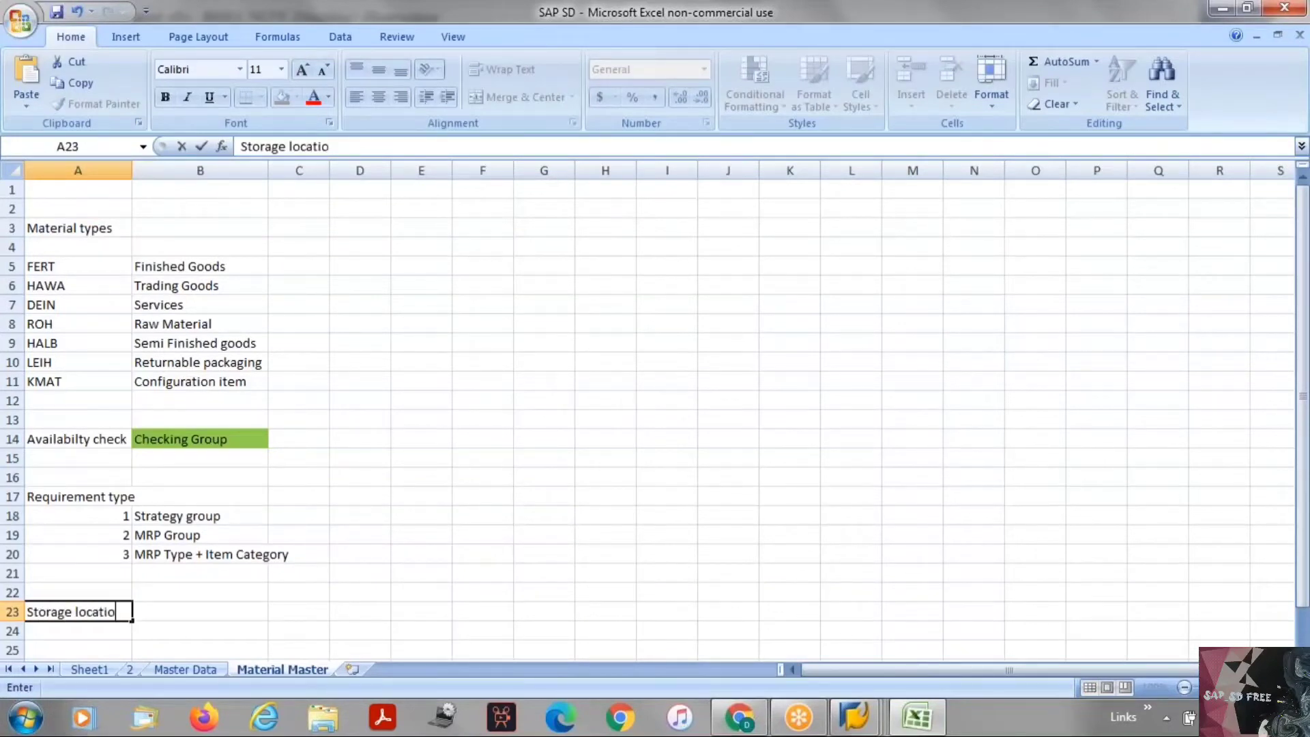
type("n Deler")
key("BackSpace")
type("ermination")
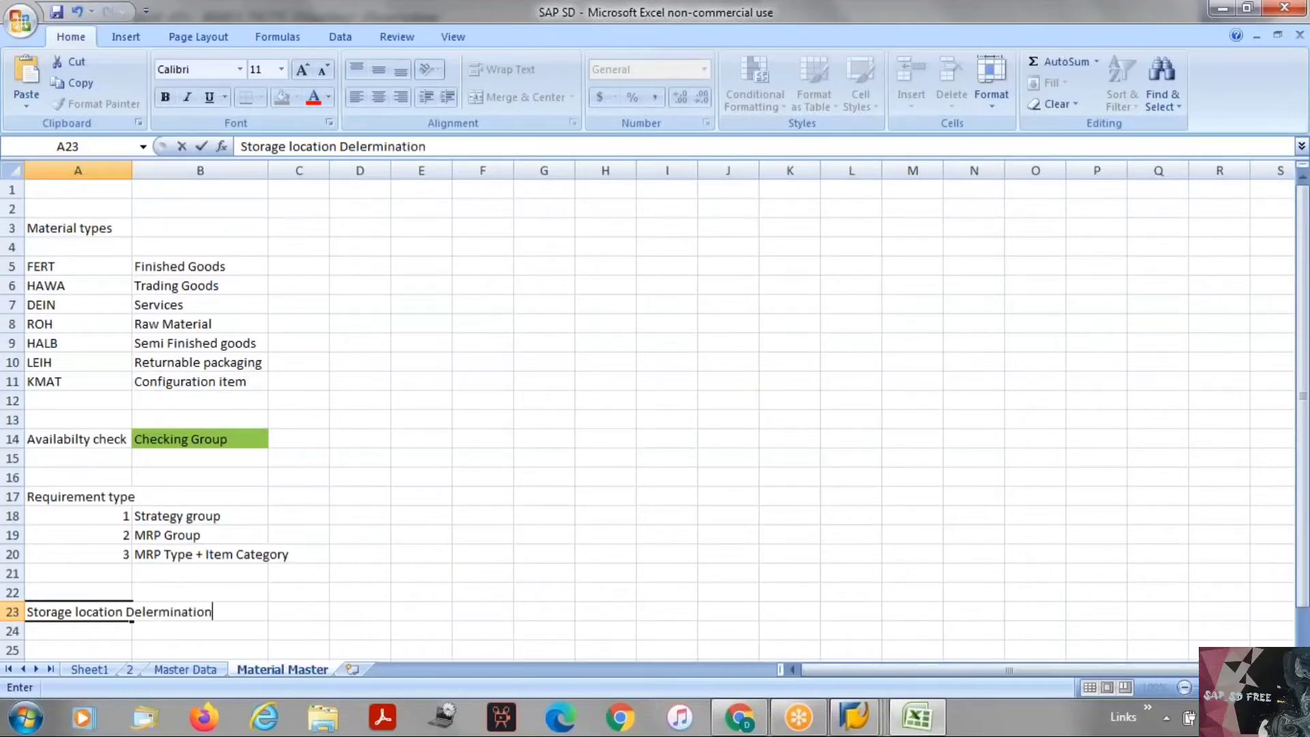
key("Return")
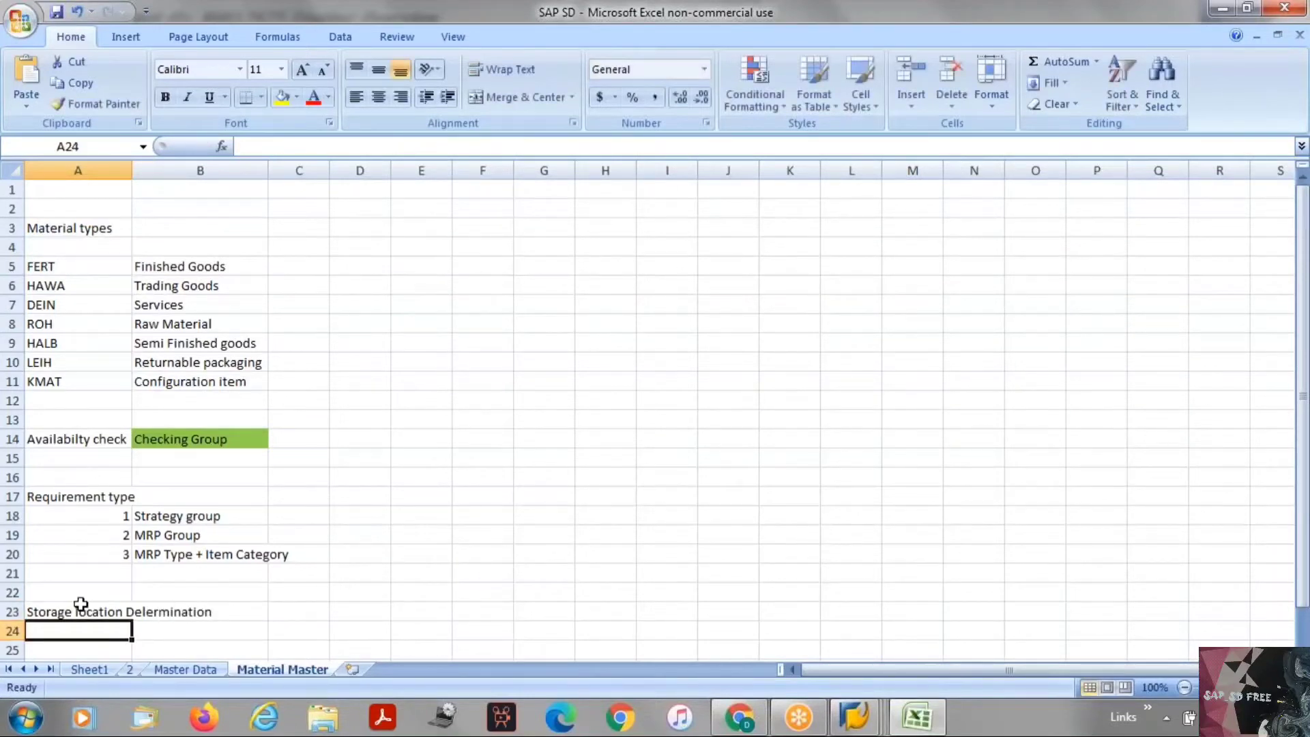
Step: Fit column A's width to its contents and enter "Storage Condionts" in cell B23
scroll(89, 597, "down", 1)
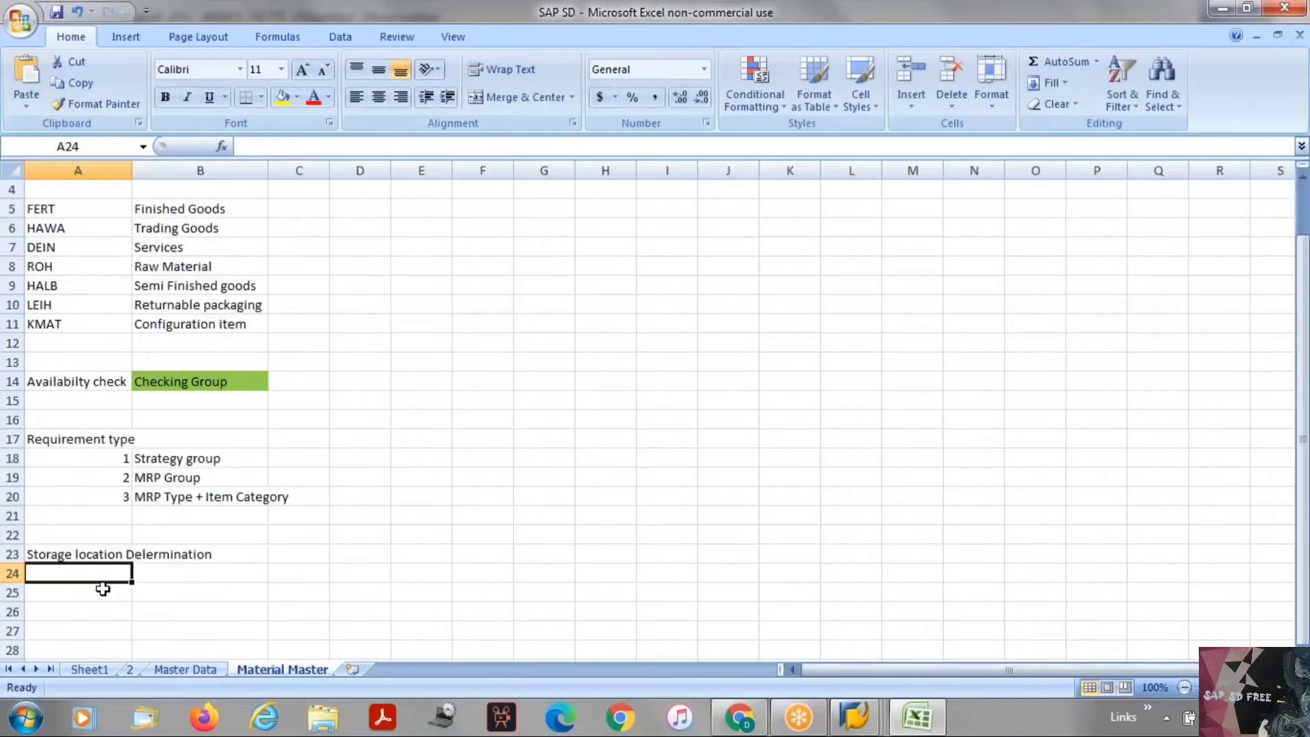
double_click(132, 169)
left_click(271, 556)
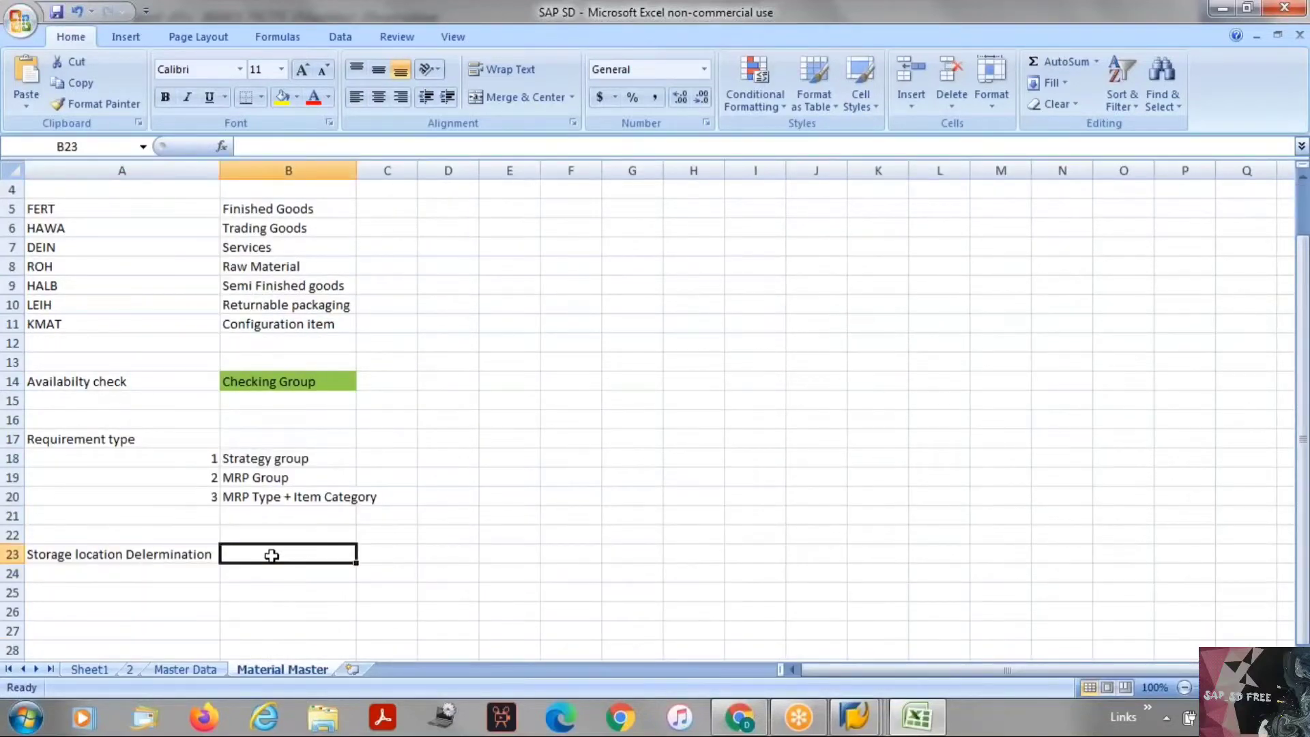
type("Storag")
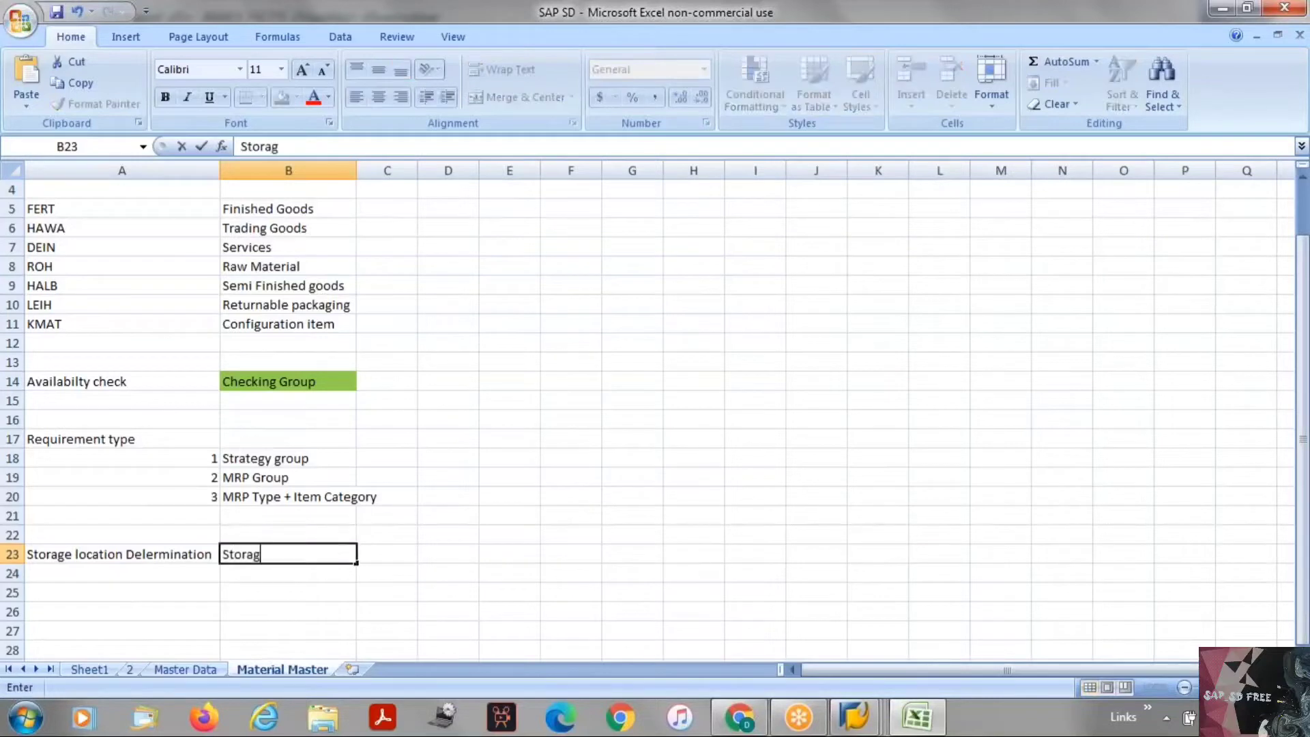
type("e COndionts")
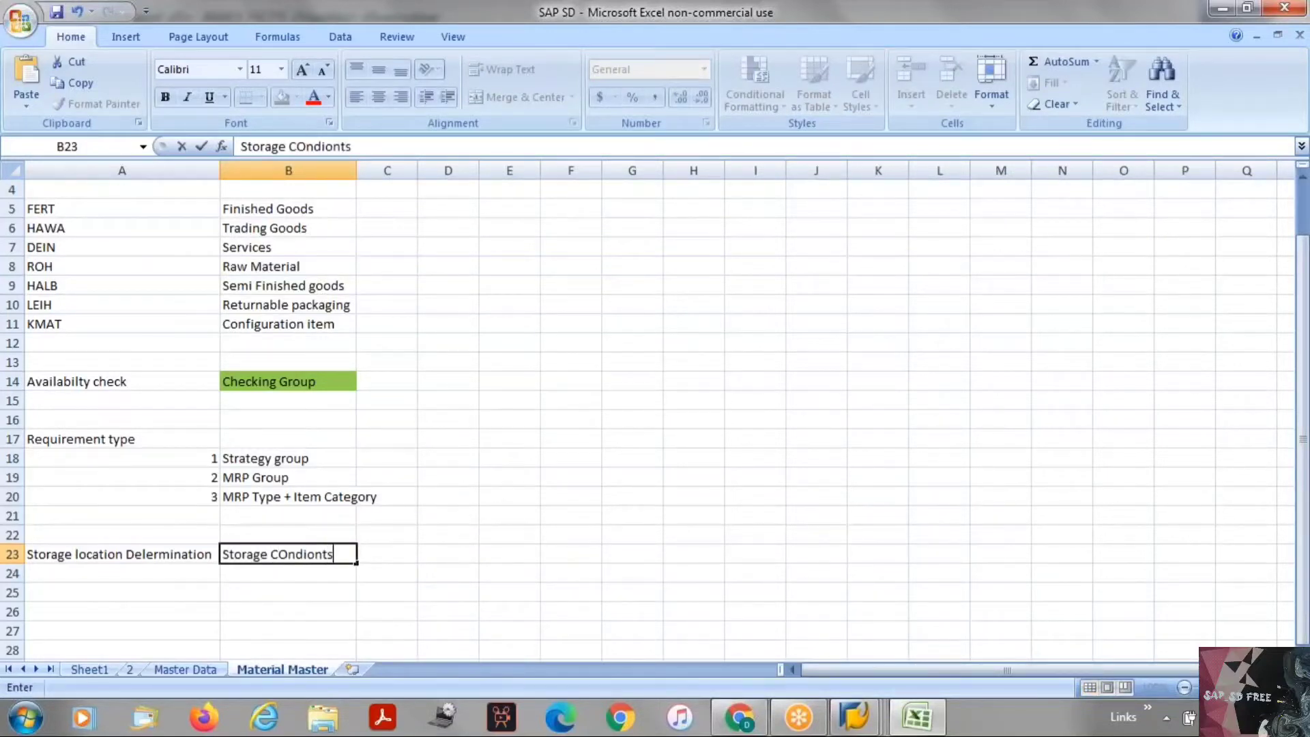
key("Return")
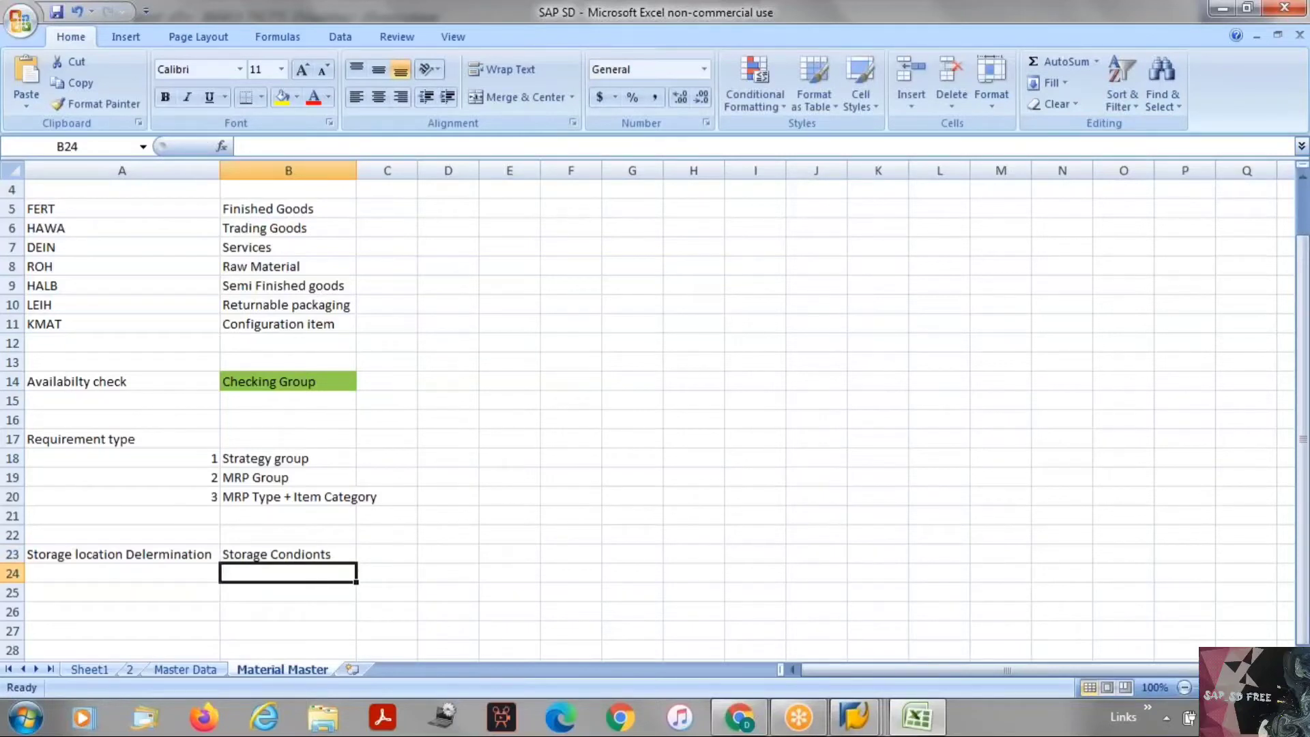
Step: Add "Shipping Point" in cell B24 and "Plant" in cell B25, then review the three determination factors
type("Shipping ")
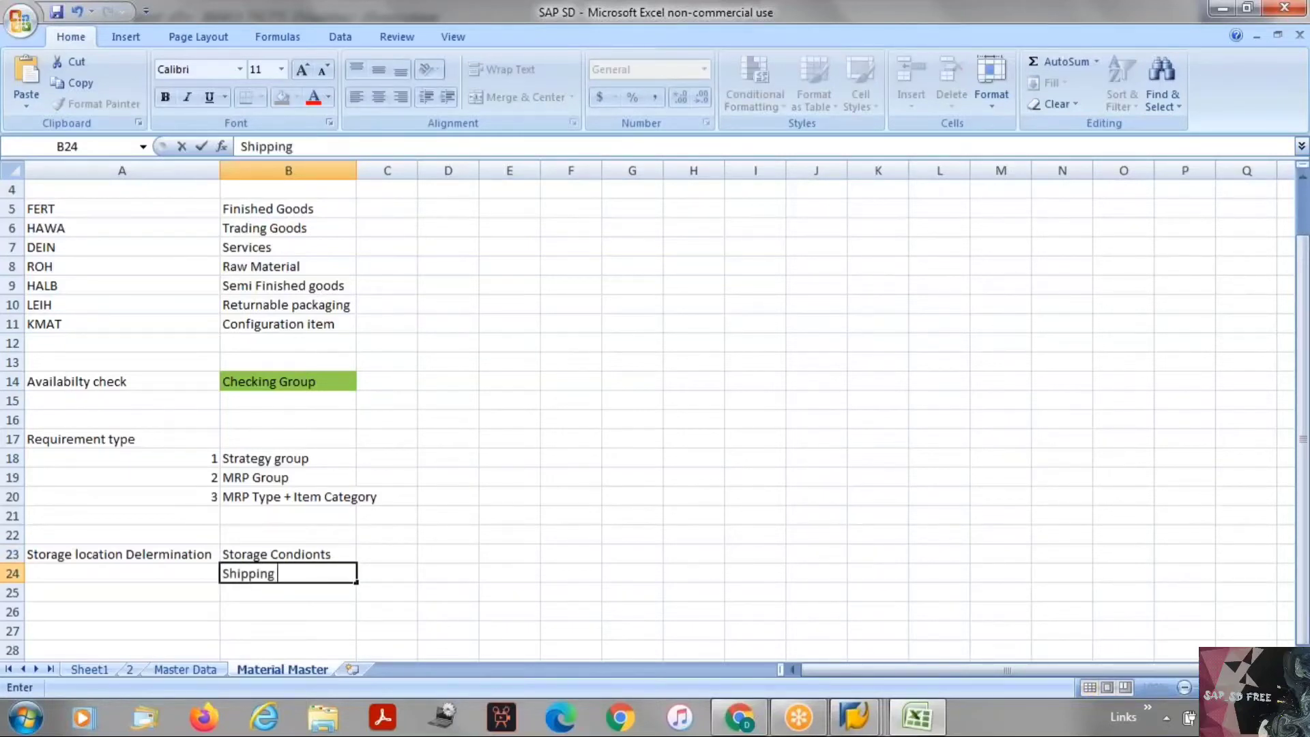
type("Point")
key("Return")
type("Plant")
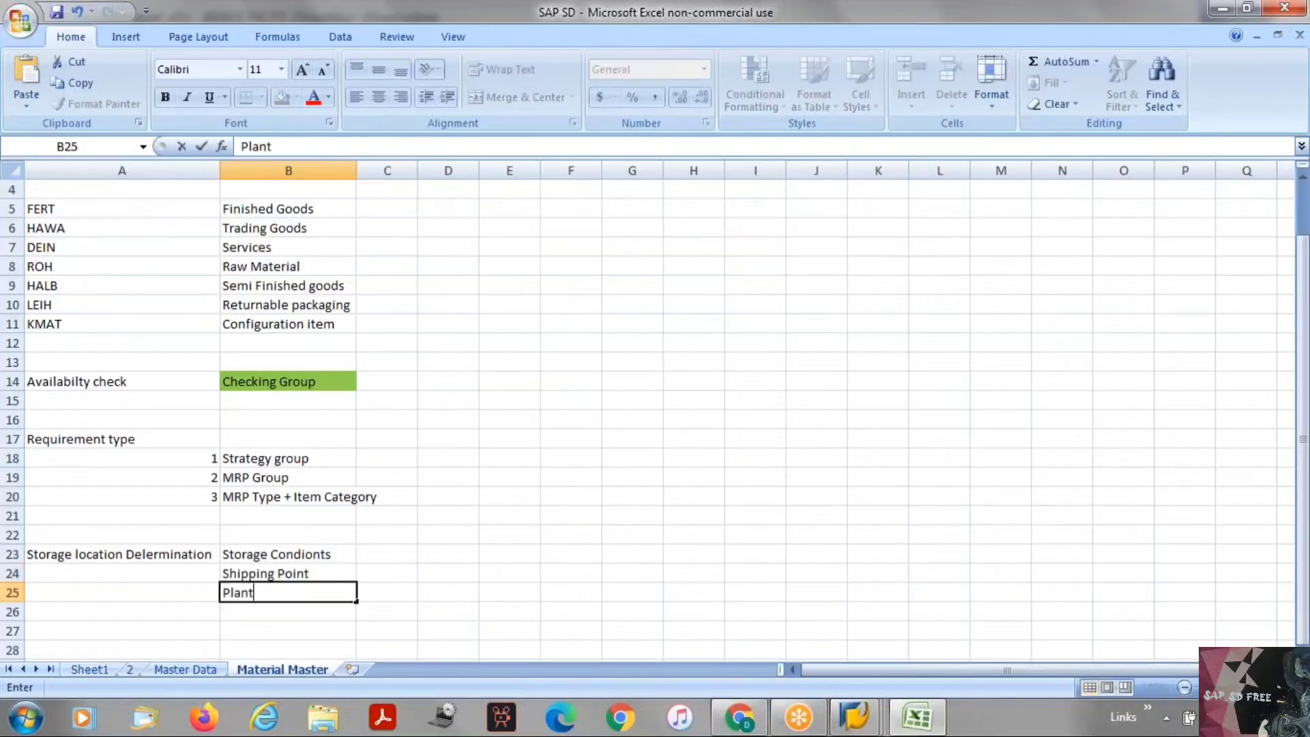
key("Return")
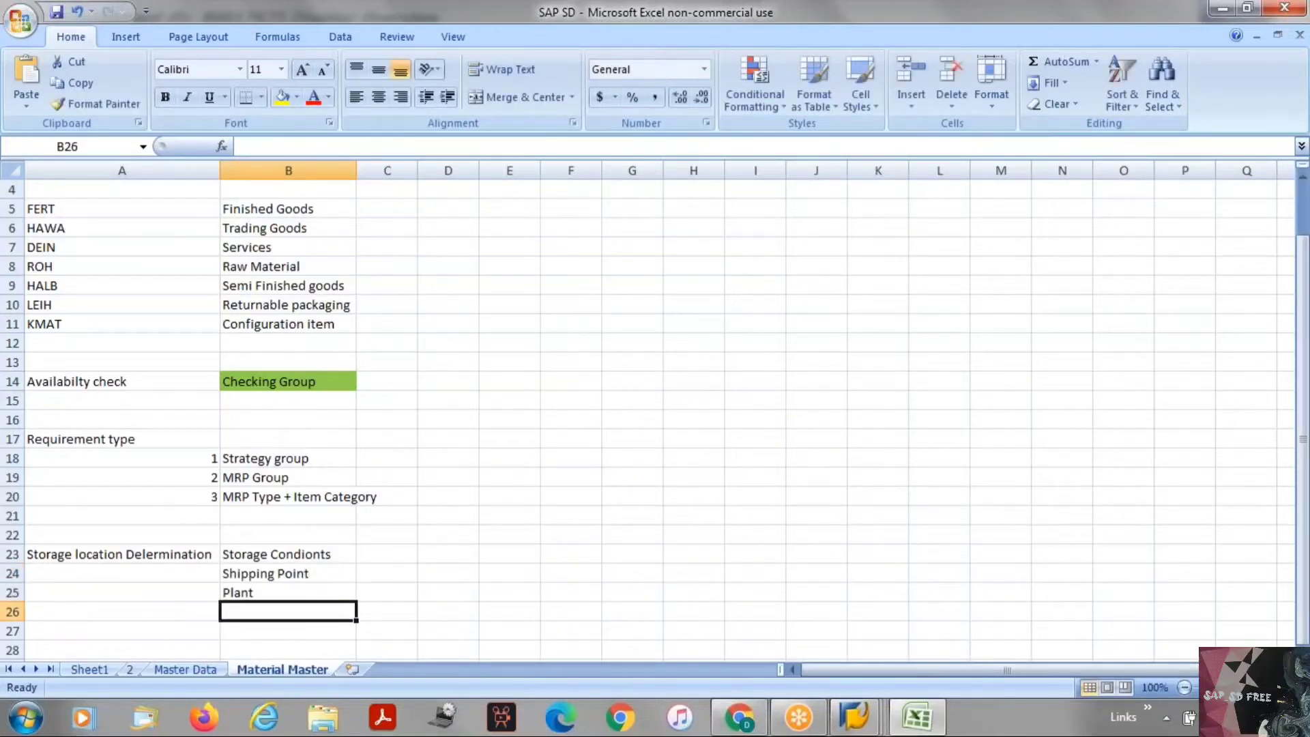
left_click(268, 591)
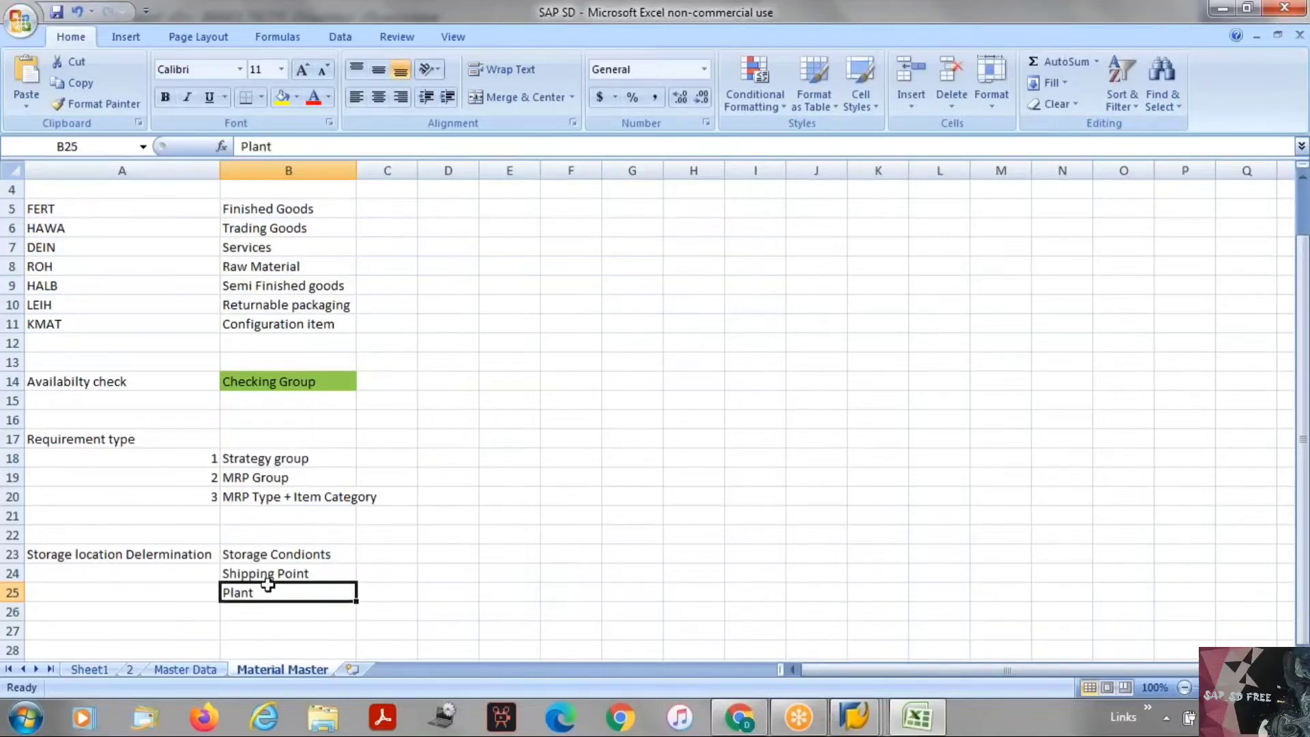
left_click(268, 574)
left_click(273, 556)
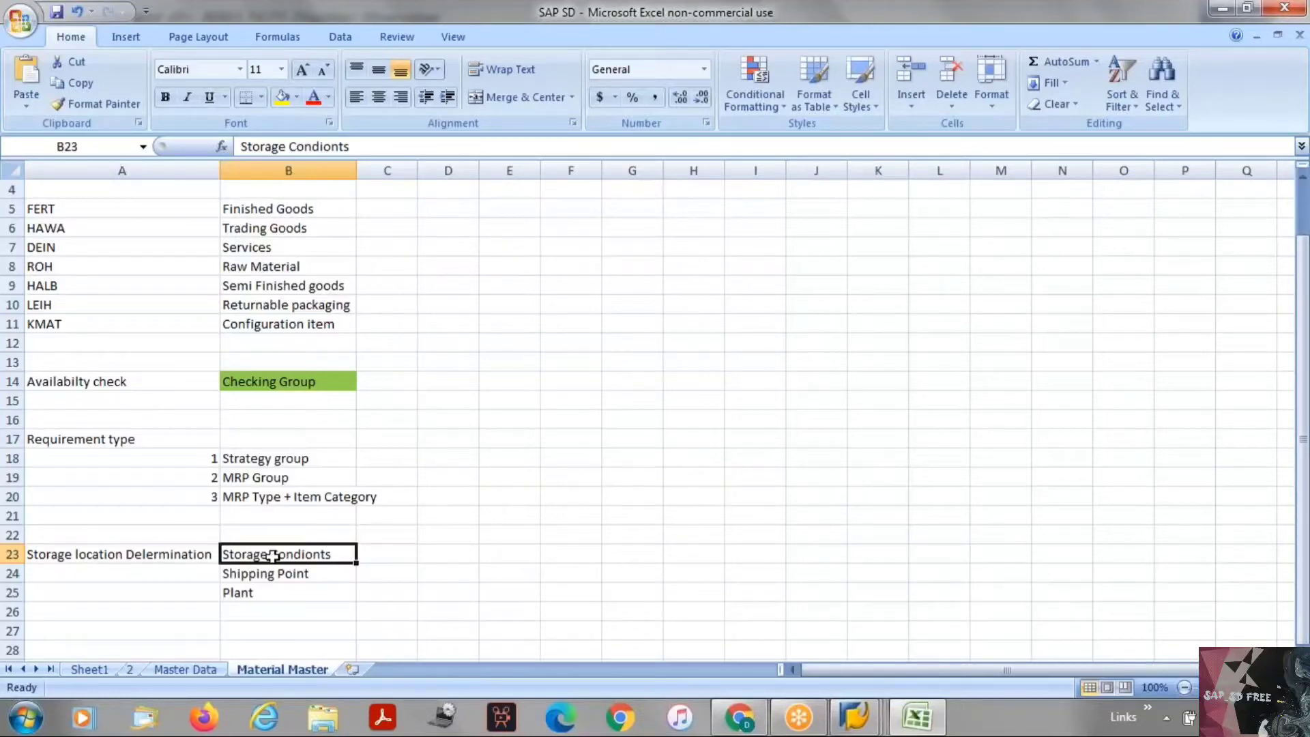
Step: Switch back to the SAP delivery session and open the Customizing project screen with transaction SPRO
key("alt+Tab")
key("alt+Tab")
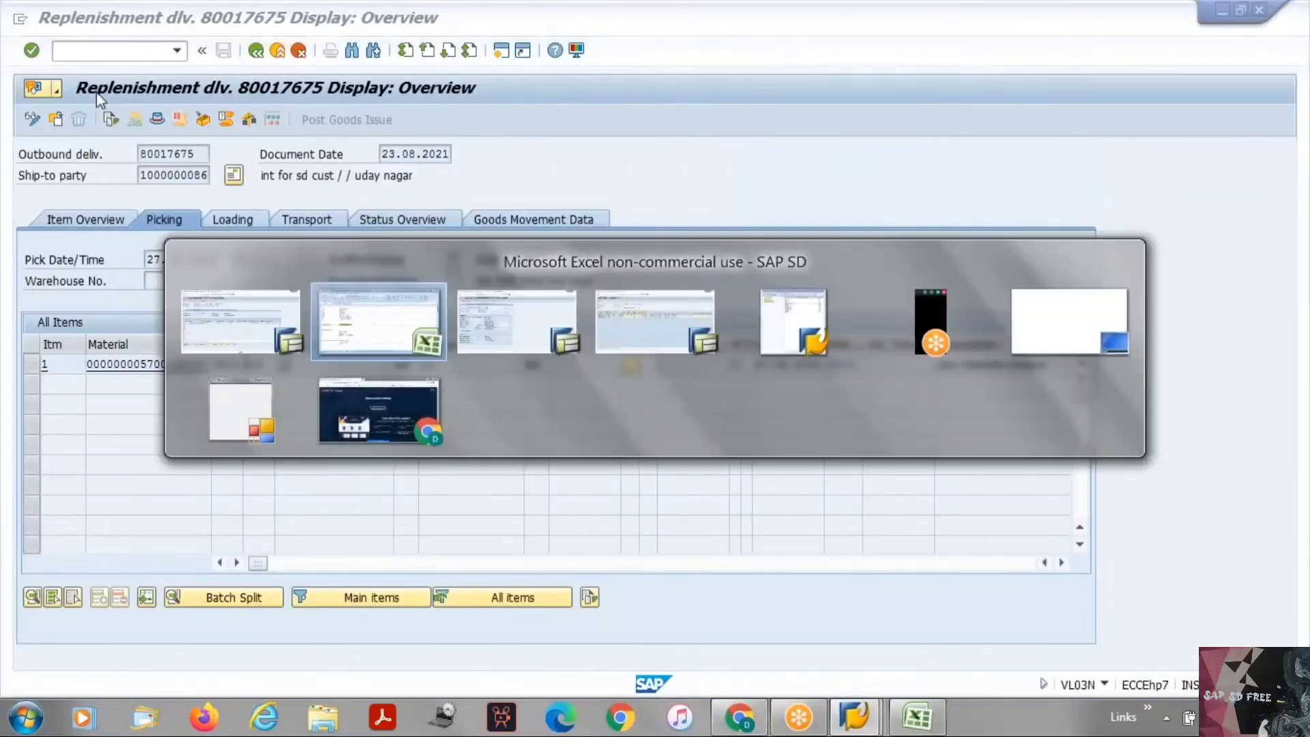
key("alt+Tab")
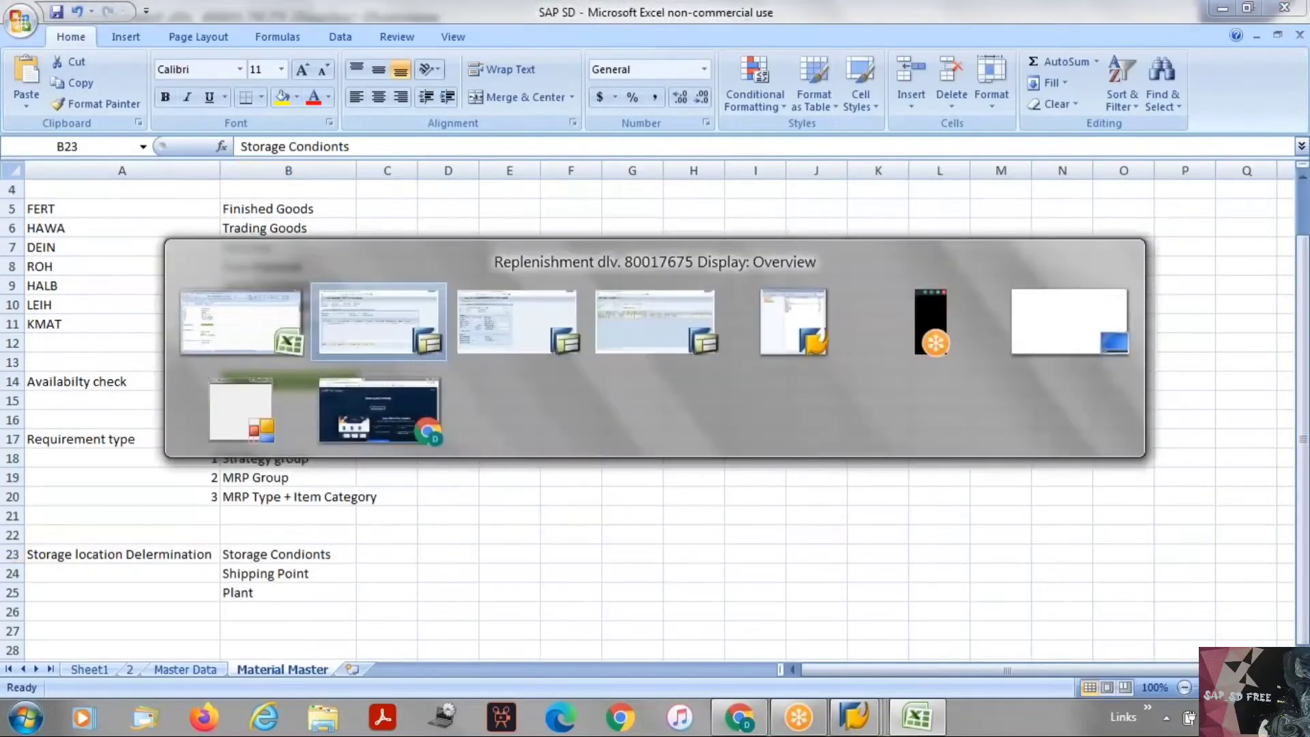
type("/nmmbe")
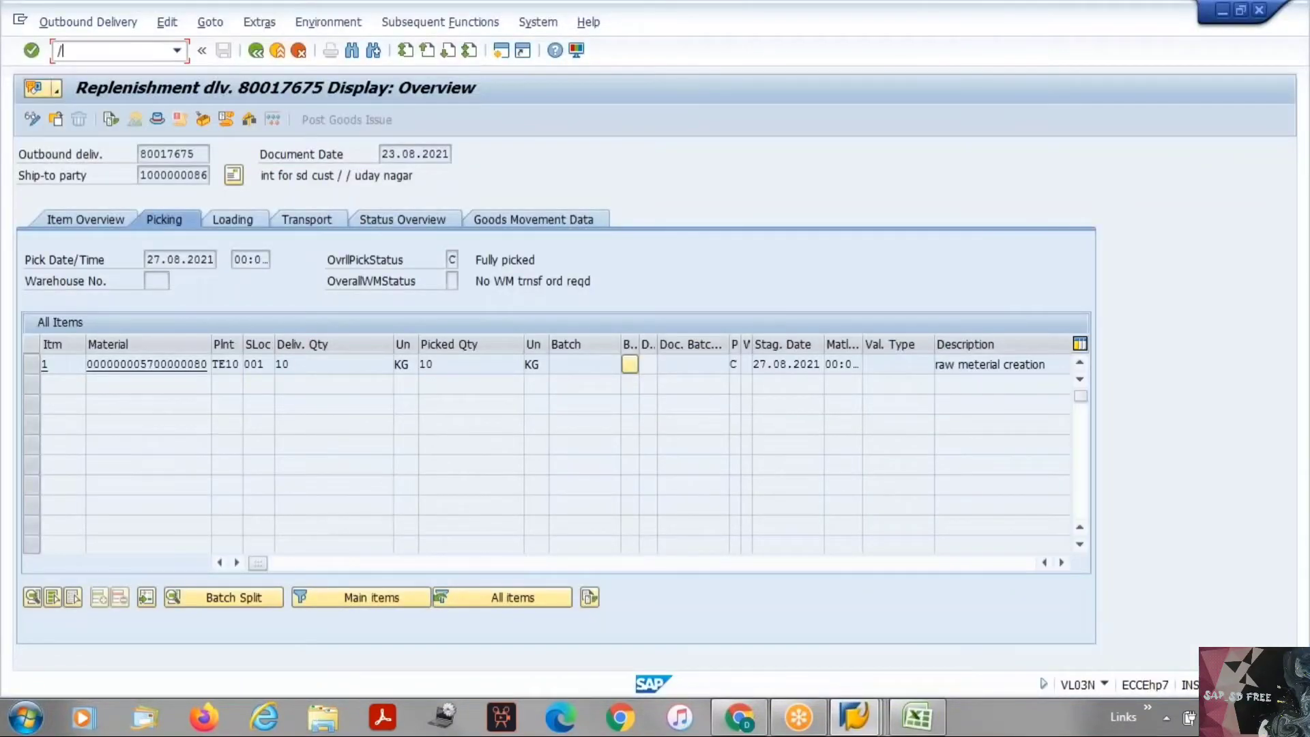
key("Return")
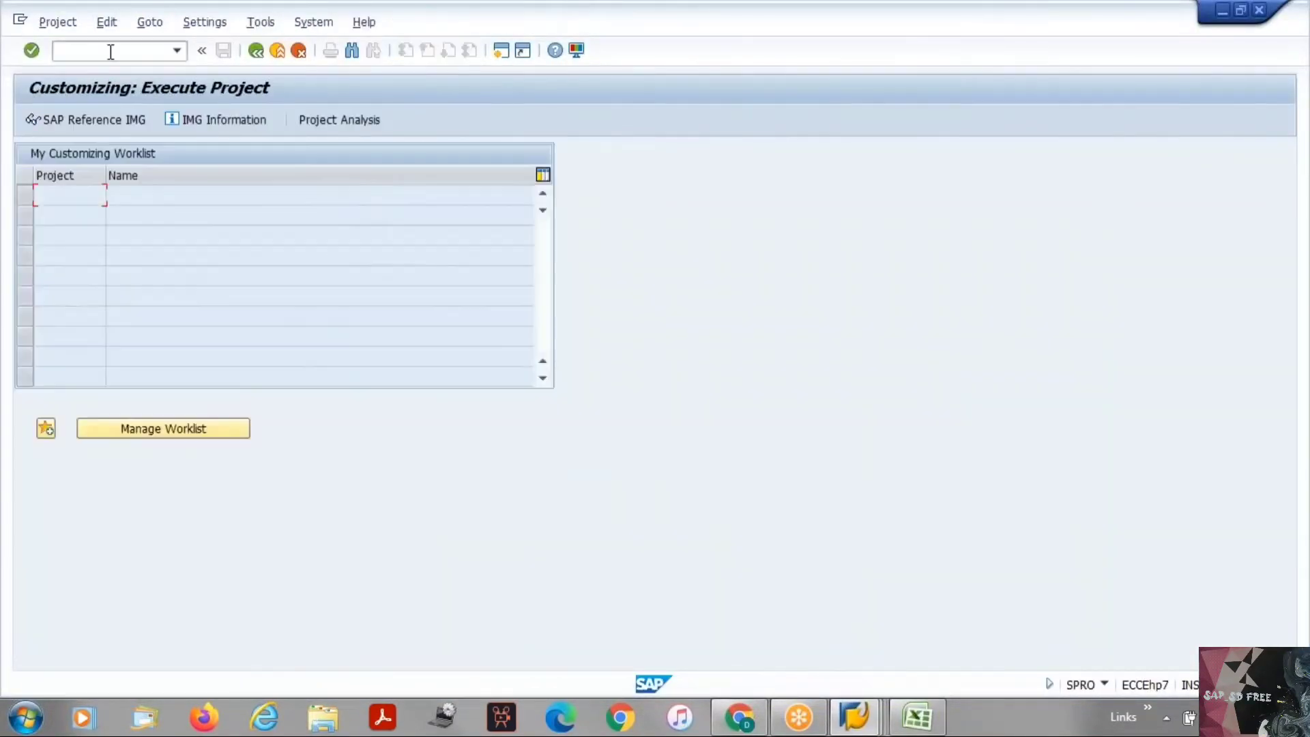
Step: Display the SAP Reference IMG and expand the Logistics Execution node in the implementation guide
left_click(88, 122)
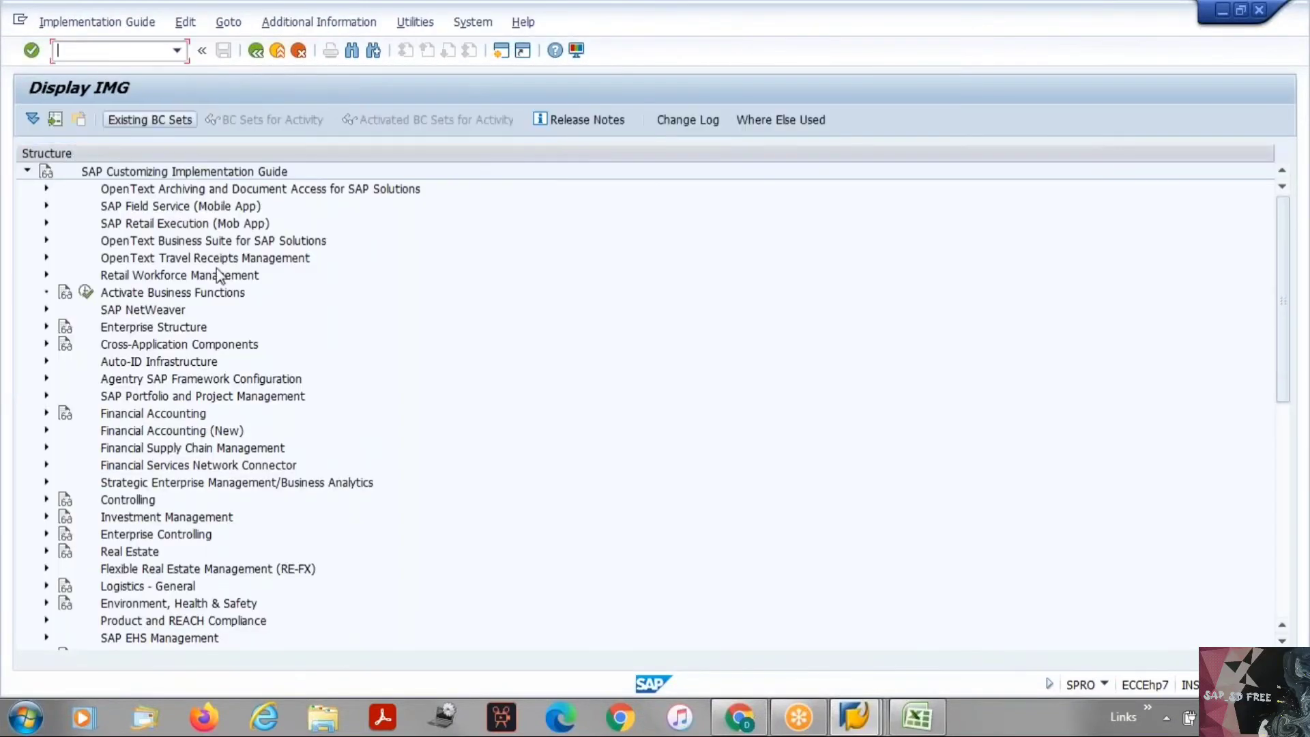
left_click(224, 277)
key("Down")
key("Down")
key("Down")
key("Down")
key("Down")
key("Down")
key("Down")
key("Down")
key("Down")
key("Down")
key("Down")
key("Down")
key("Down")
key("Down")
key("Down")
key("Down")
key("Down")
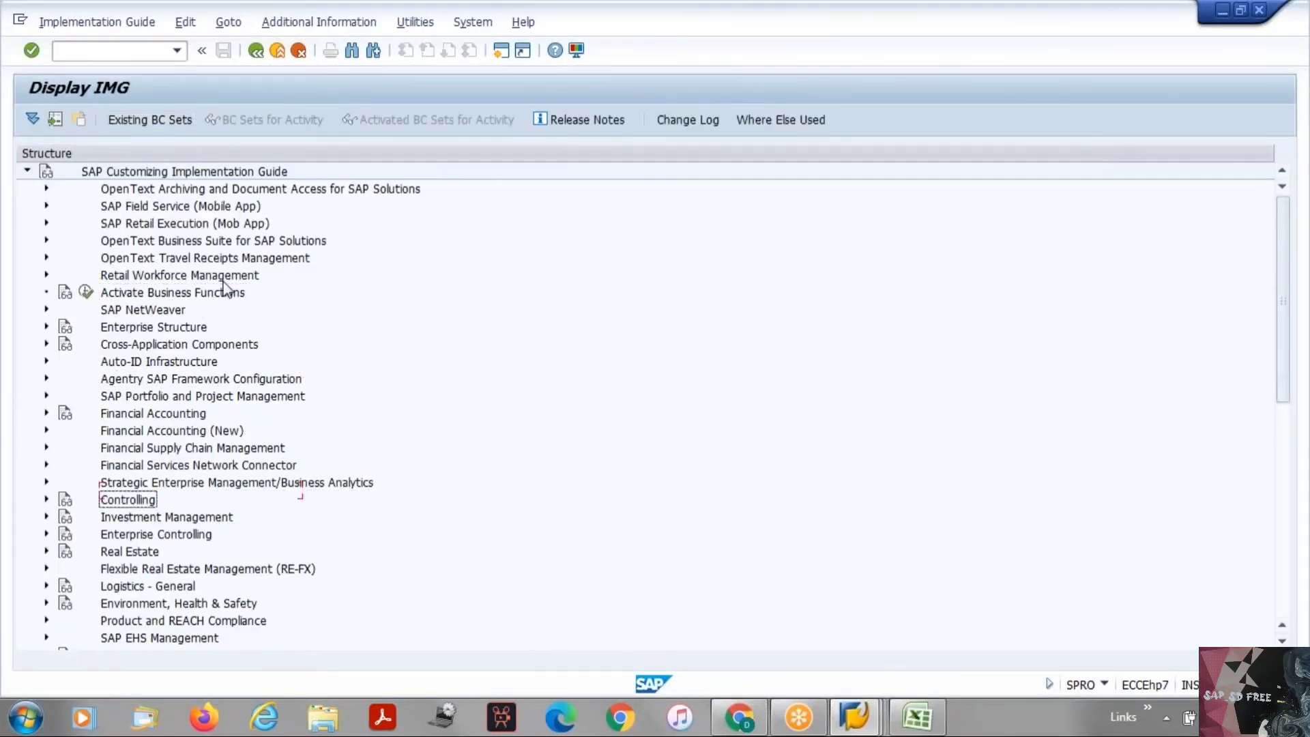
key("Down")
key("Down")
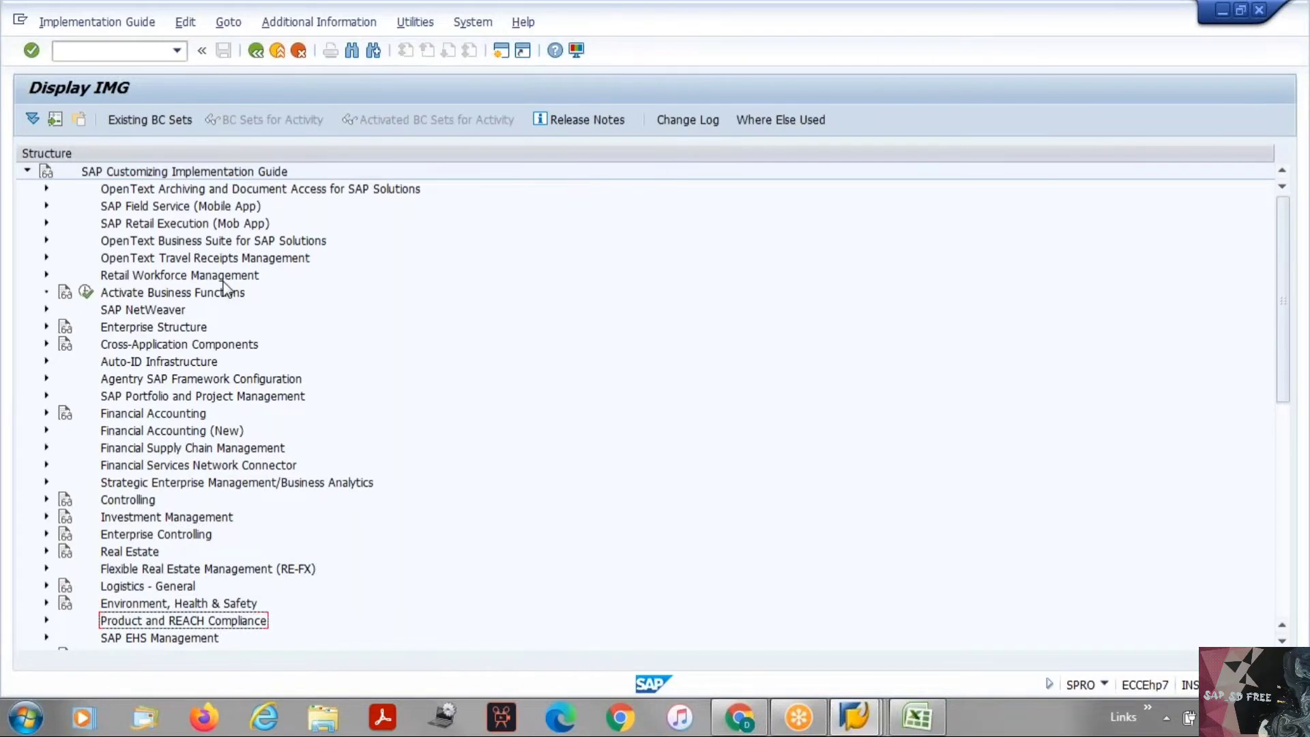
key("Down")
key("Down")
key("Down")
key("Down")
key("Down")
key("Down")
key("Down")
key("Up")
key("Up")
key("Right")
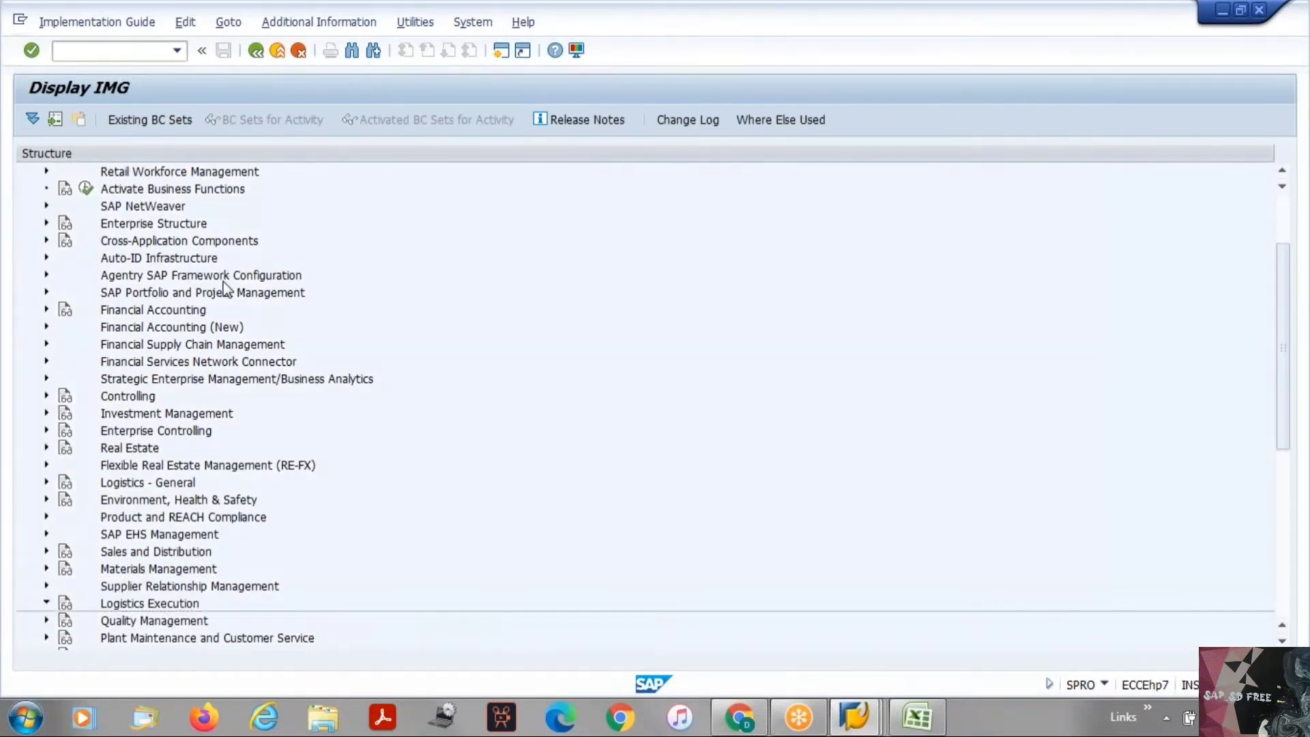
Step: Expand the Shipping node under Logistics Execution
key("Down")
key("Down")
key("Down")
key("Down")
key("Down")
key("Down")
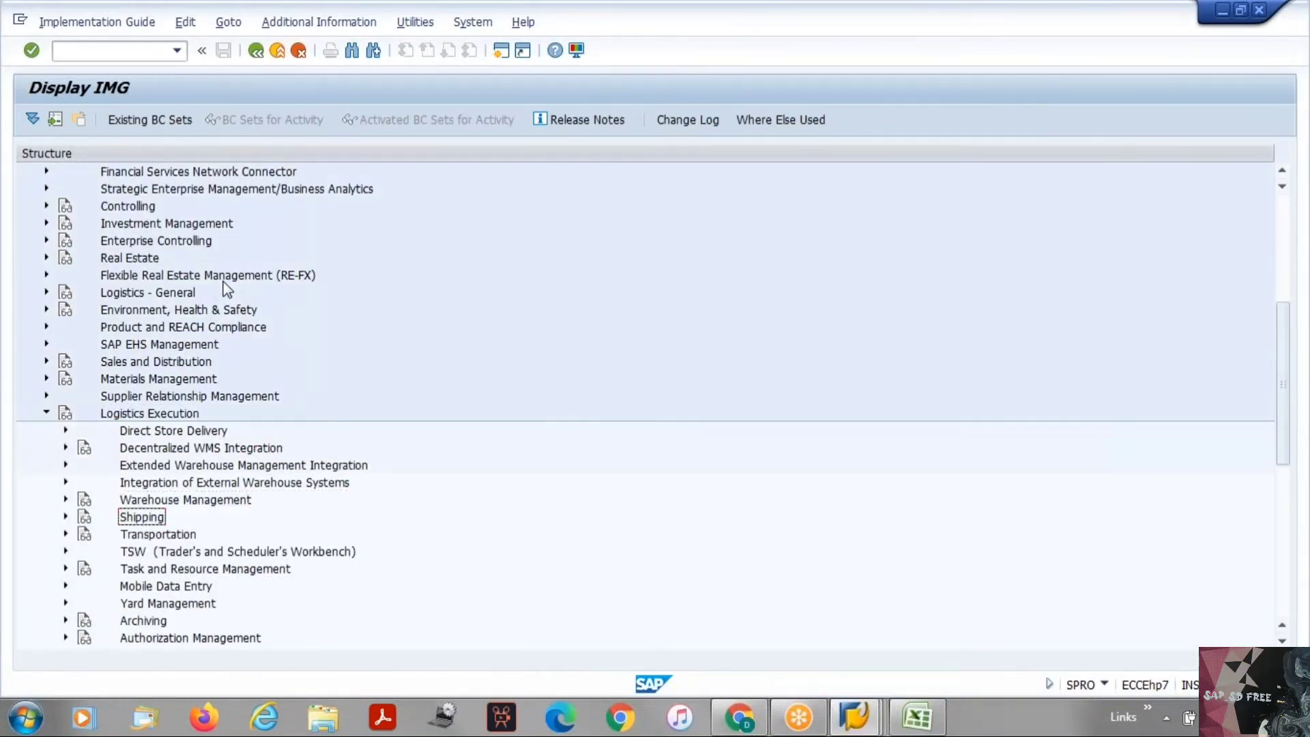
key("Right")
Step: Expand the Picking node under Shipping to list its Customizing activities
key("Down")
key("Down")
key("Down")
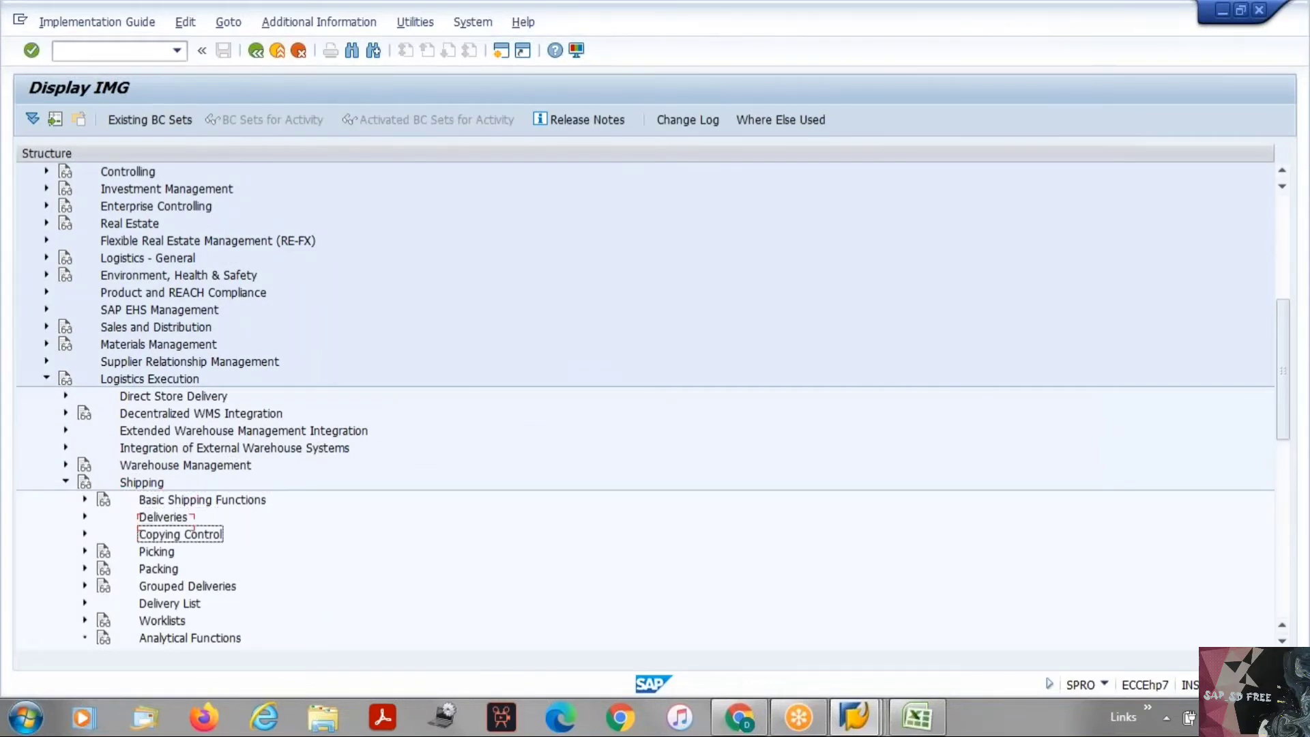
key("Down")
key("Right")
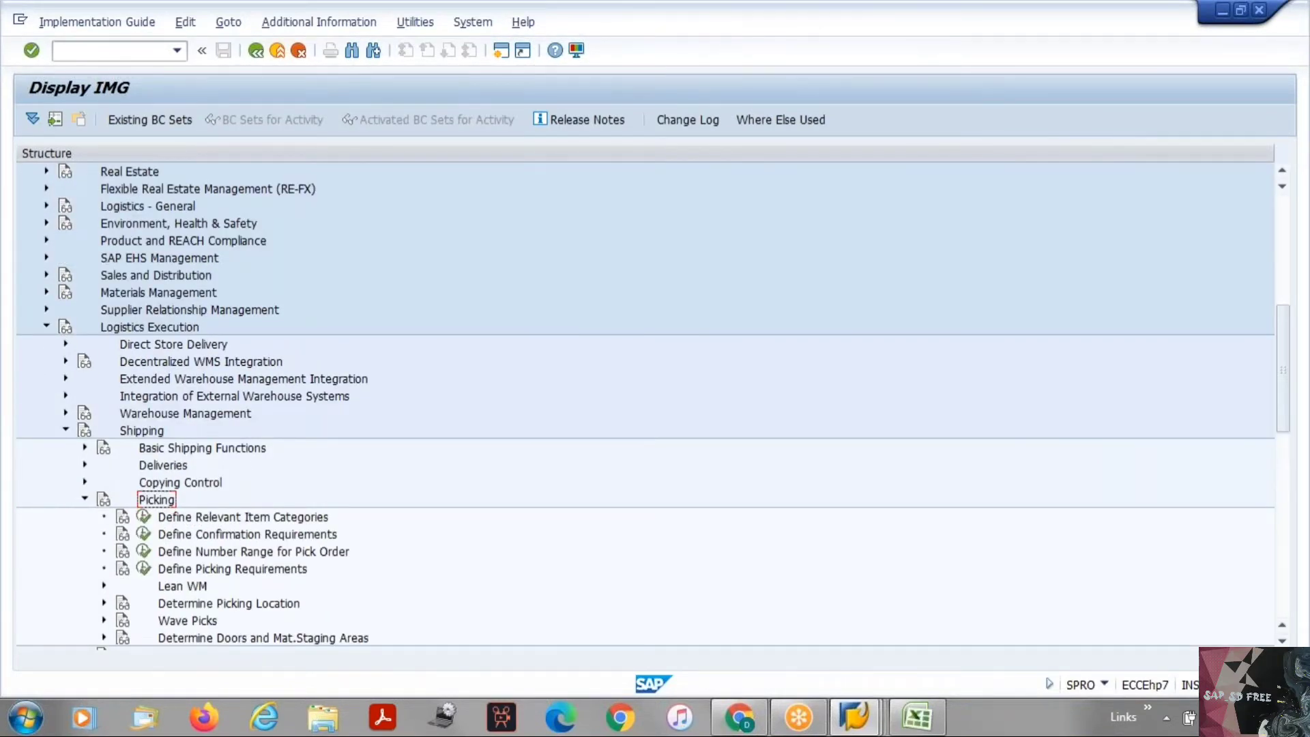
Step: Expand the Determine Picking Location node under Picking
key("Down")
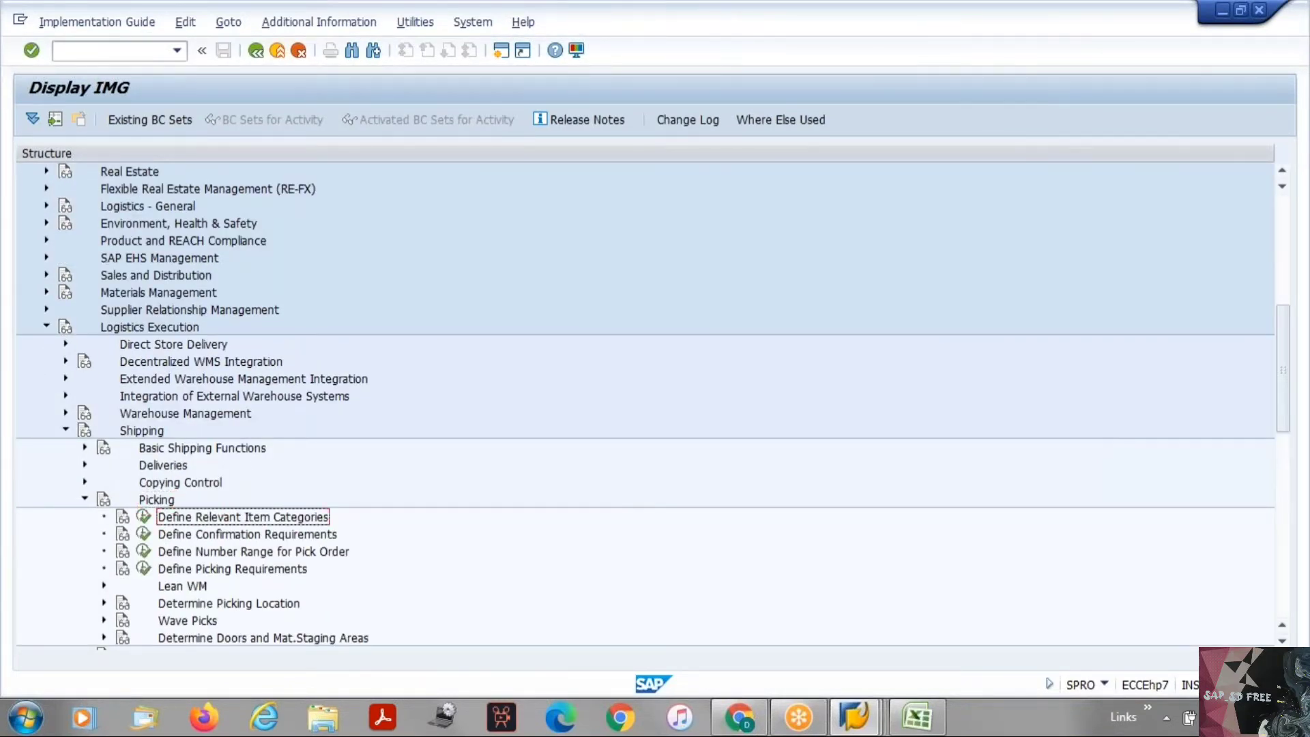
key("Down")
key("Down")
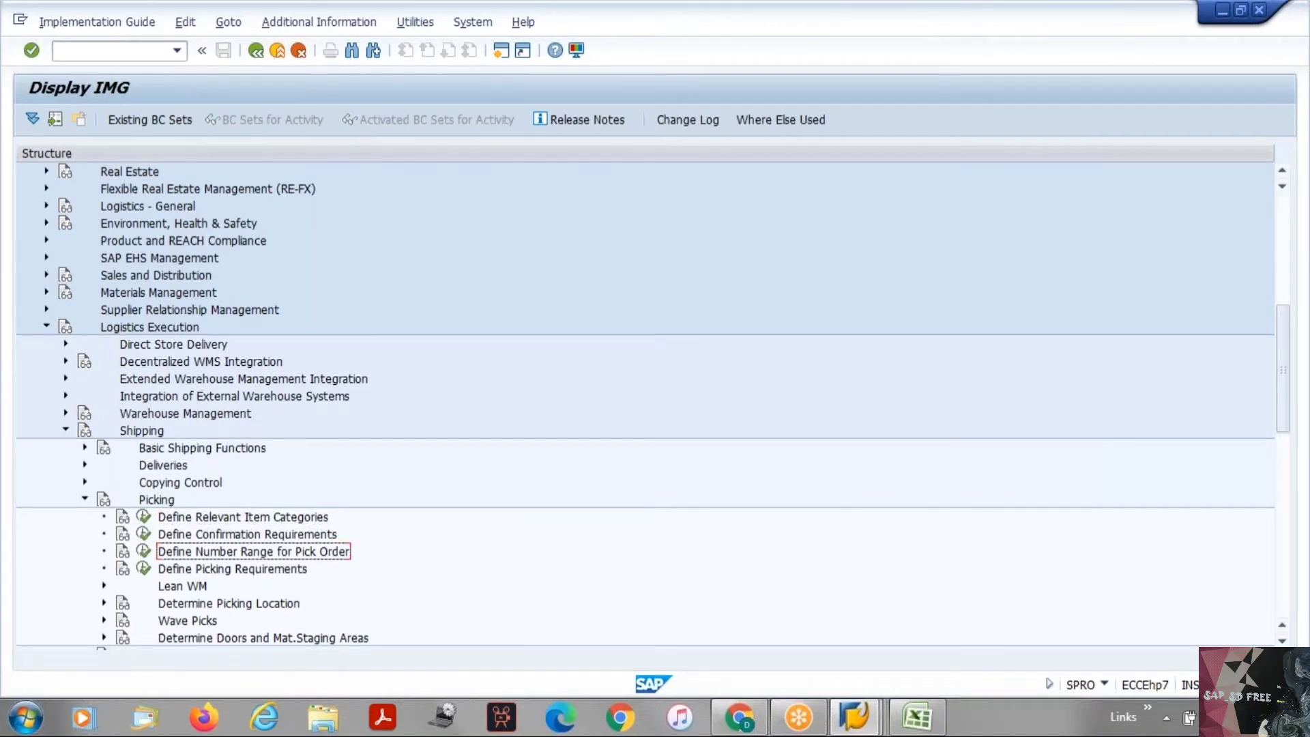
key("Down")
key("Down")
key("Down")
key("Right")
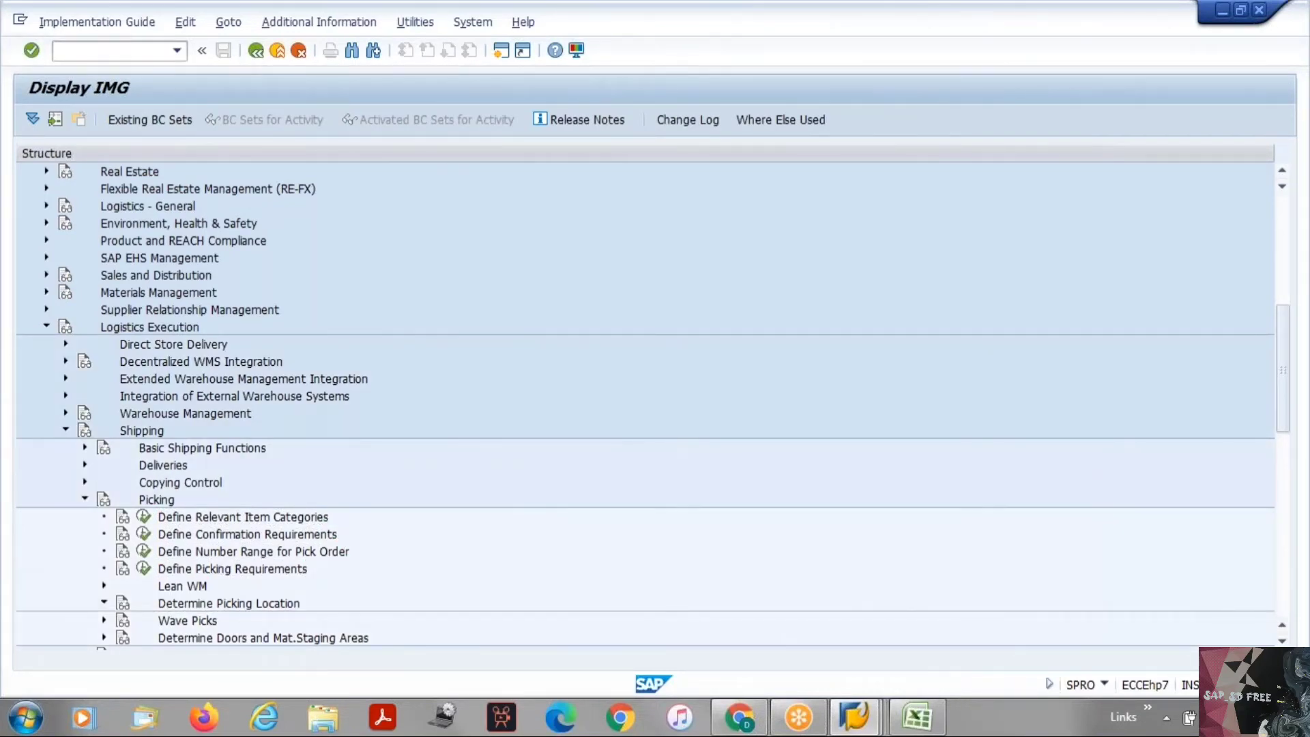
Step: Open the Assign Picking Locations activity under Determine Picking Location and examine its shipping point, plant and storage location columns
key("Down")
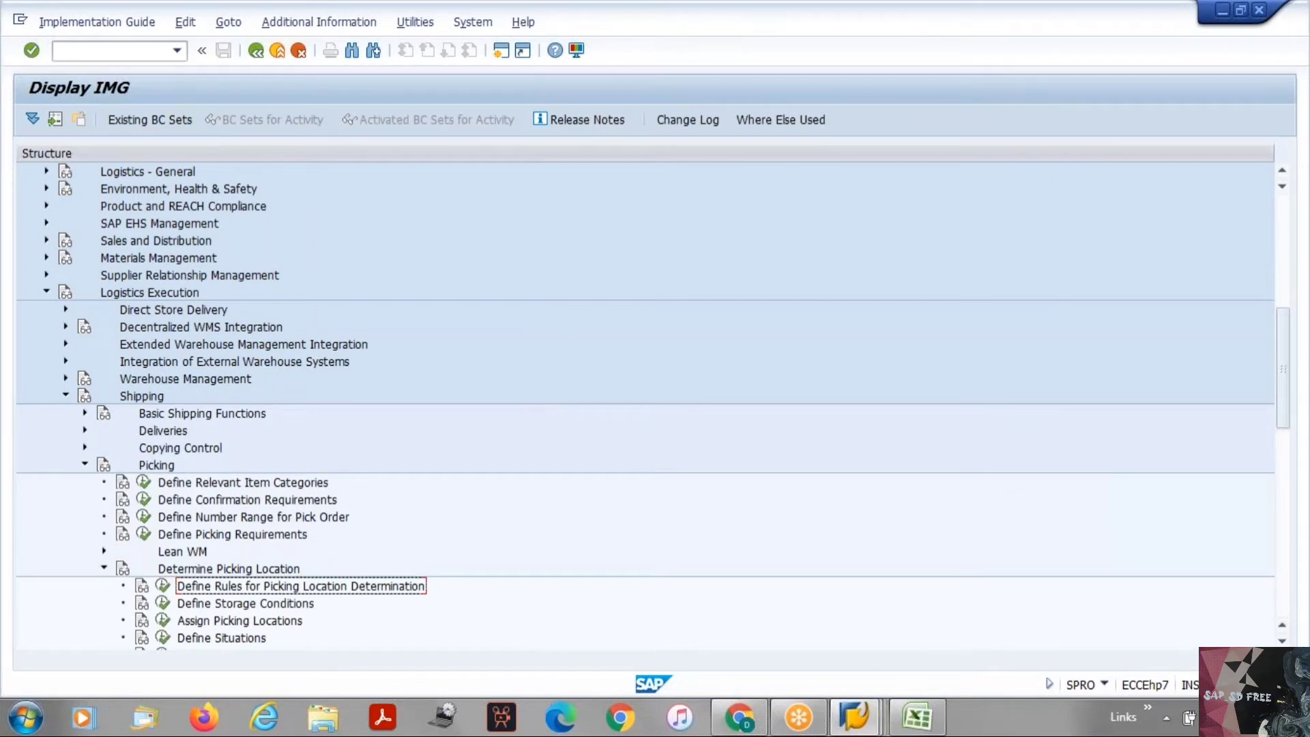
key("Down")
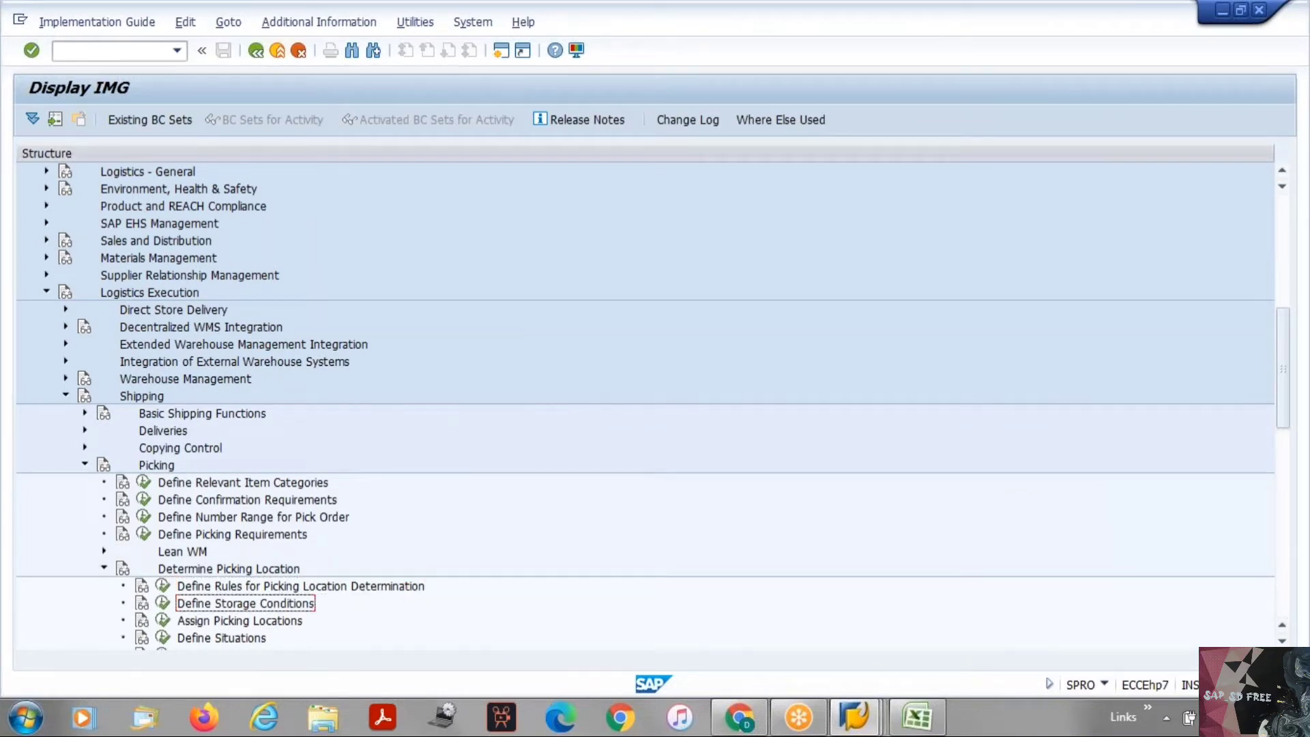
left_click(239, 620)
left_click(163, 620)
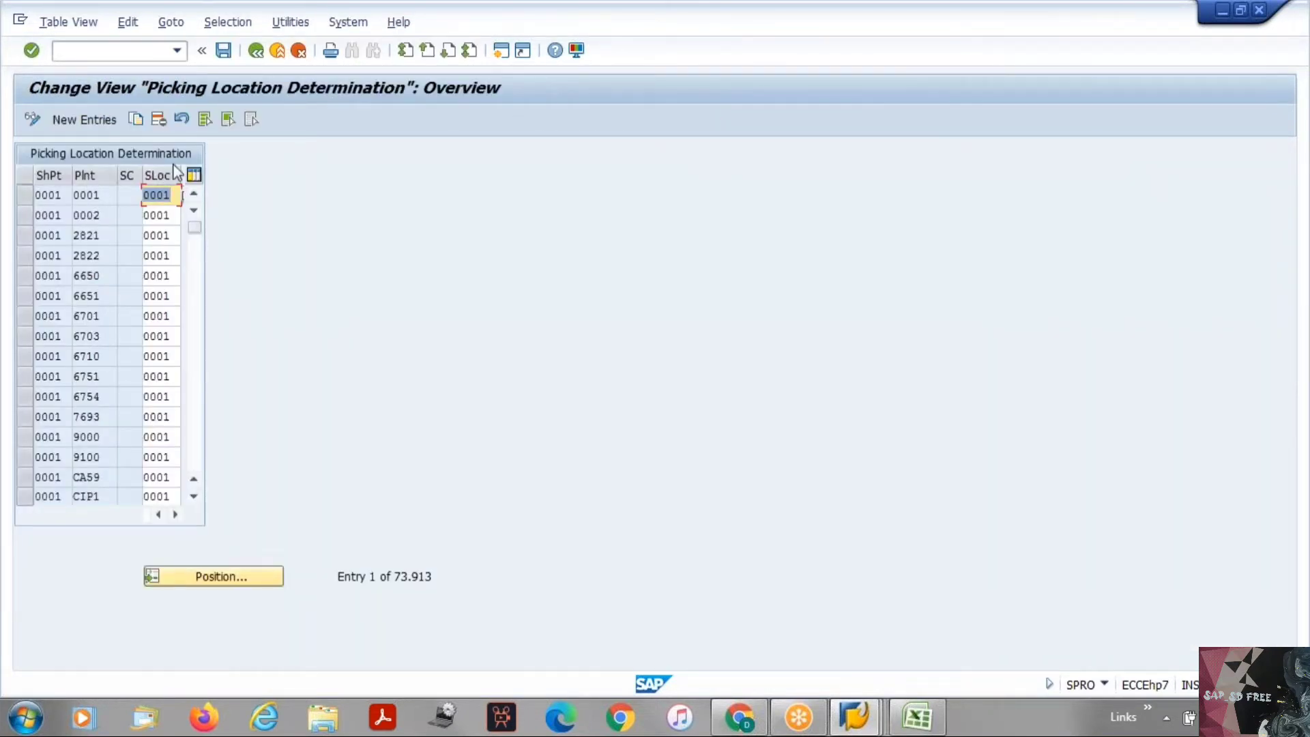
left_click(48, 174)
left_click_drag(171, 194, 143, 194)
left_click(143, 194)
Step: Check the Storage conditions field in the Create Material session, and return to the Picking Location Determination session
mouse_move(853, 723)
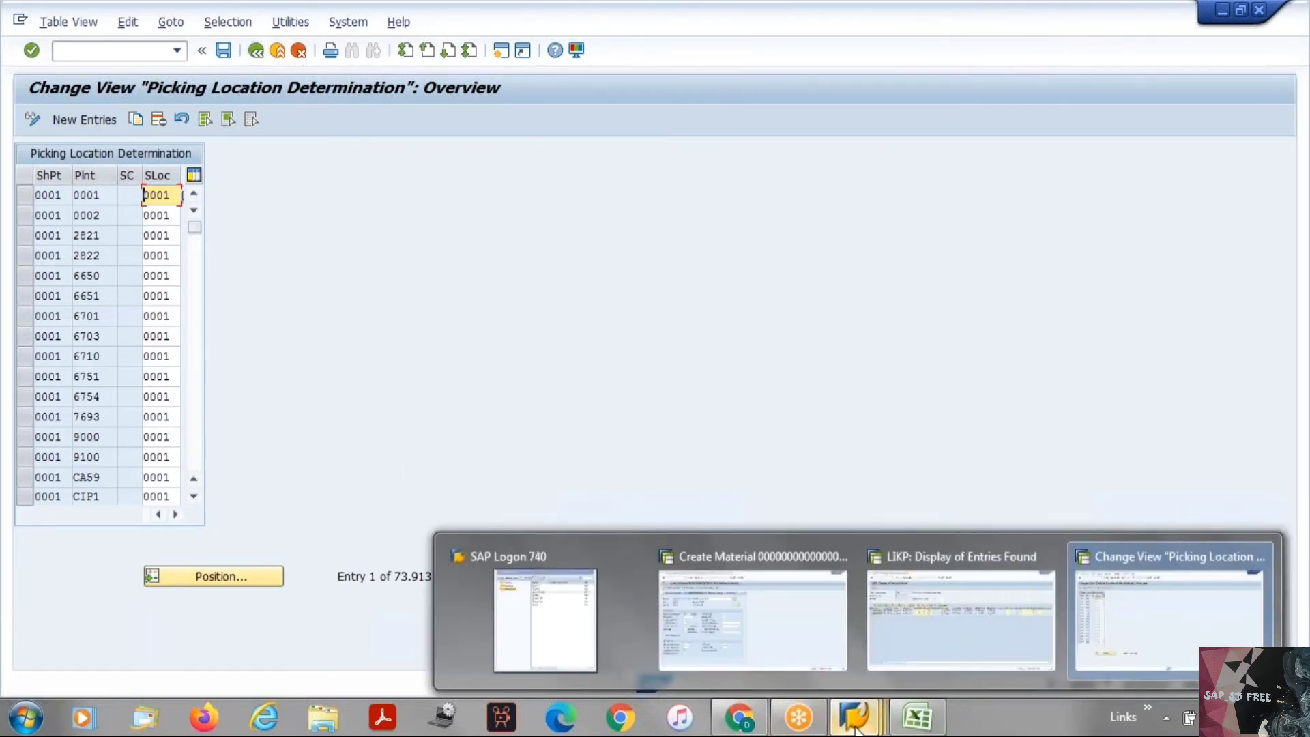
left_click(768, 585)
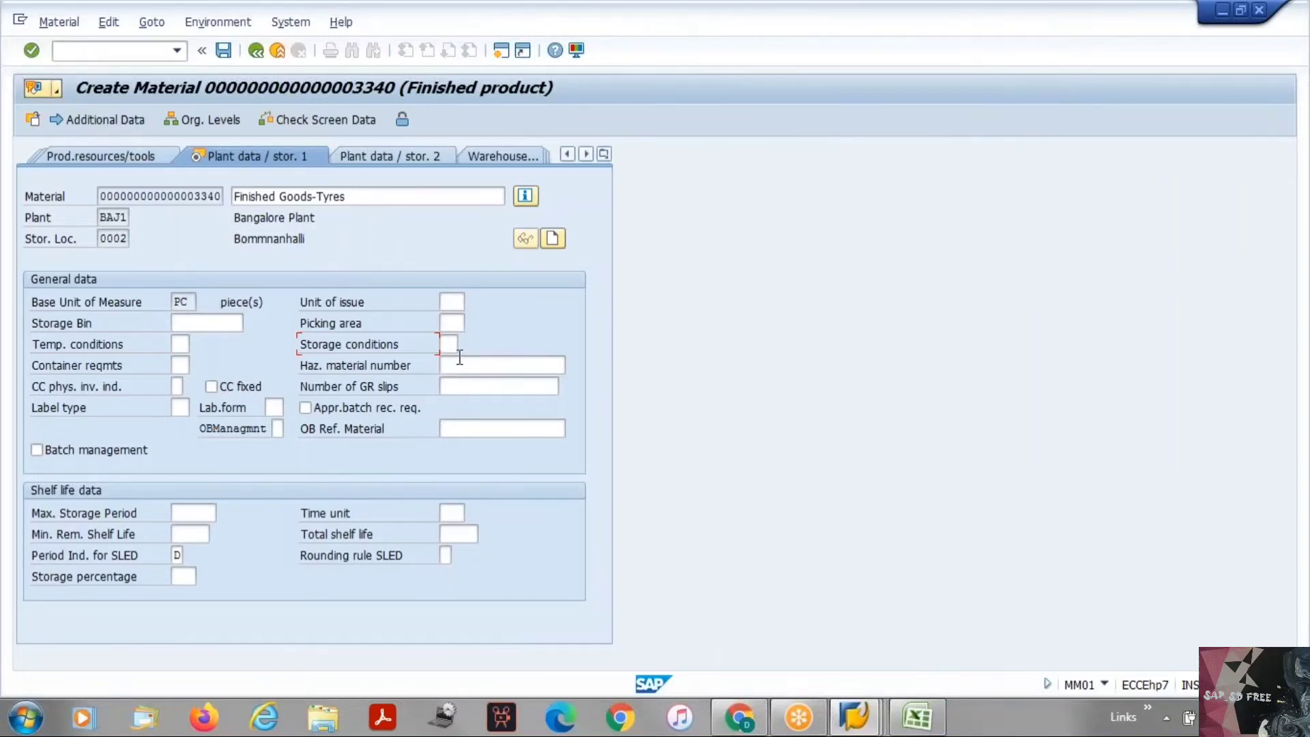
left_click(258, 58)
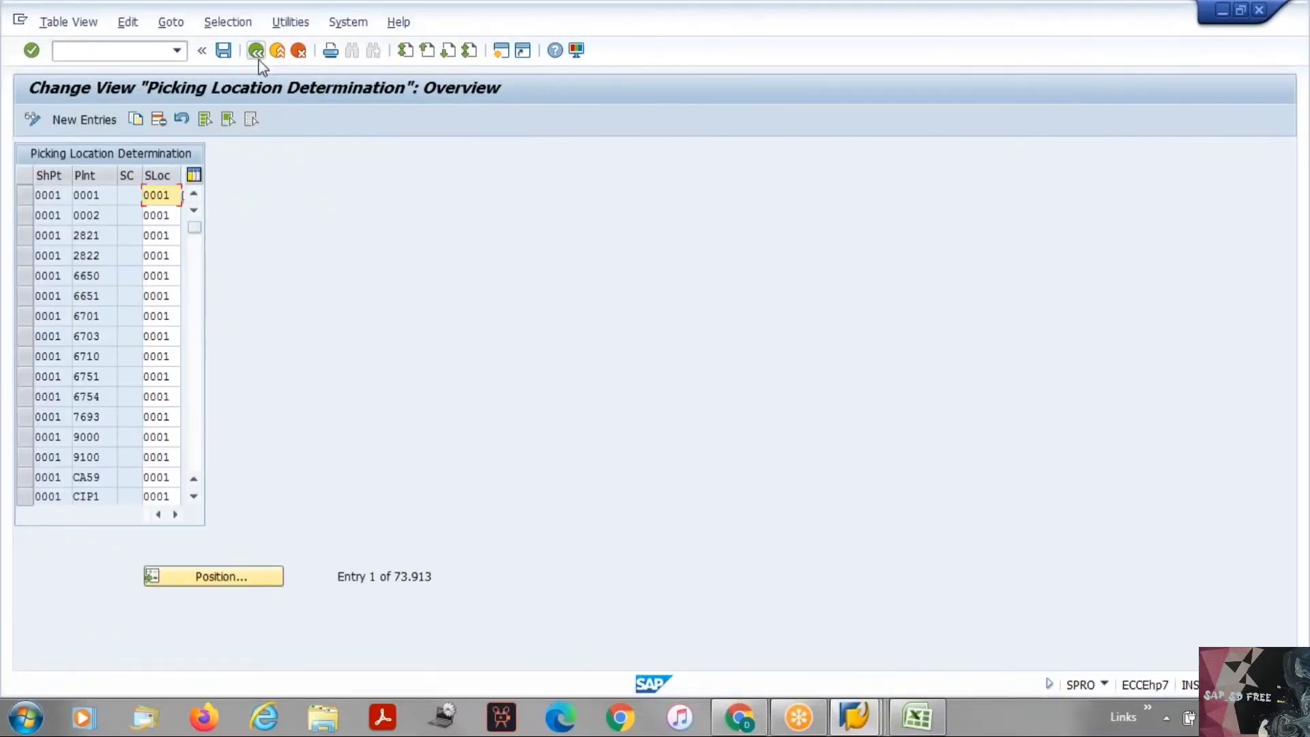
Step: Leave the picking location table, review the entries of the Define Storage Conditions activity, and return to the IMG structure
left_click(256, 52)
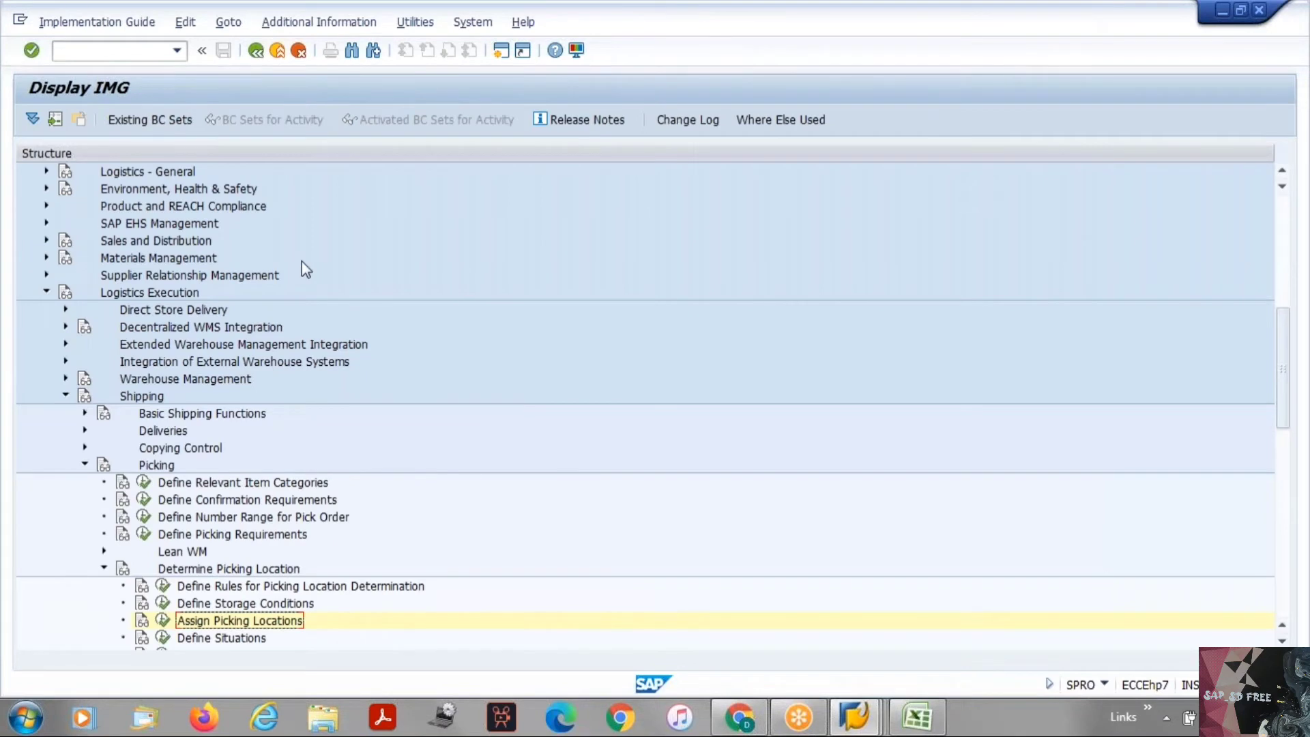
left_click(162, 604)
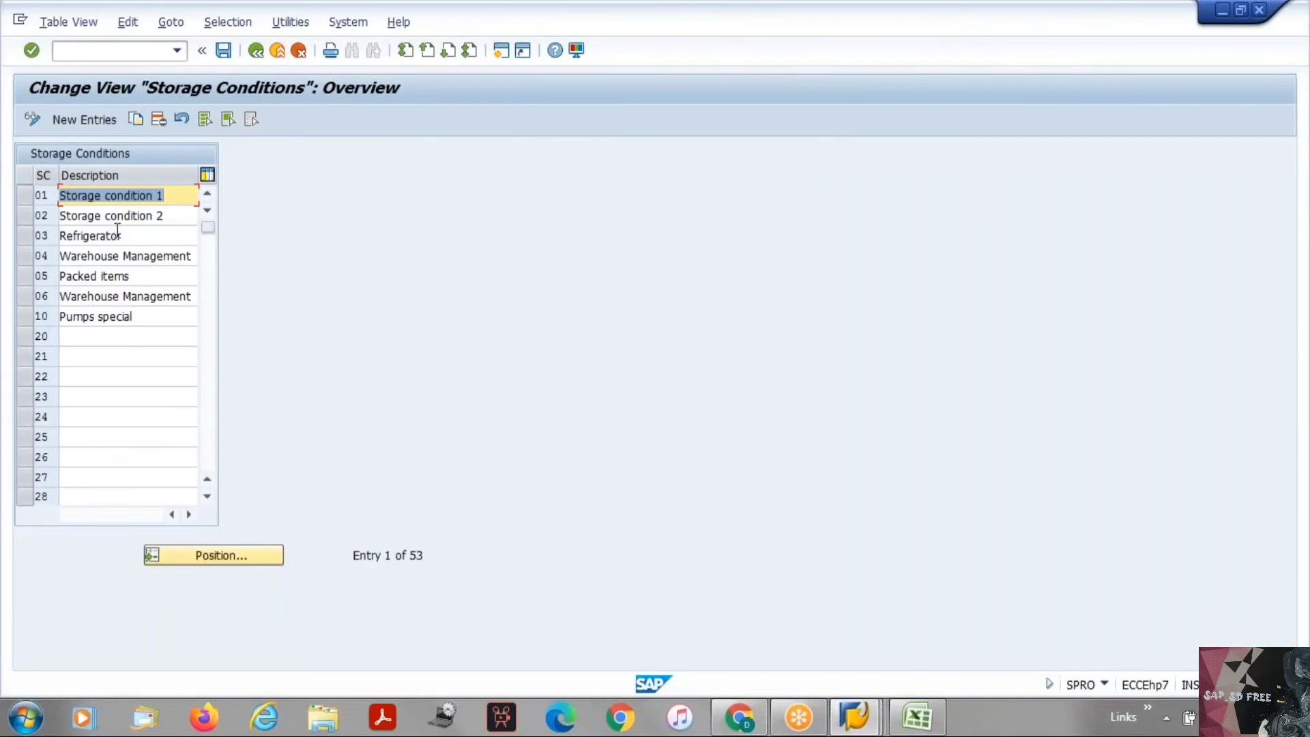
left_click(117, 232)
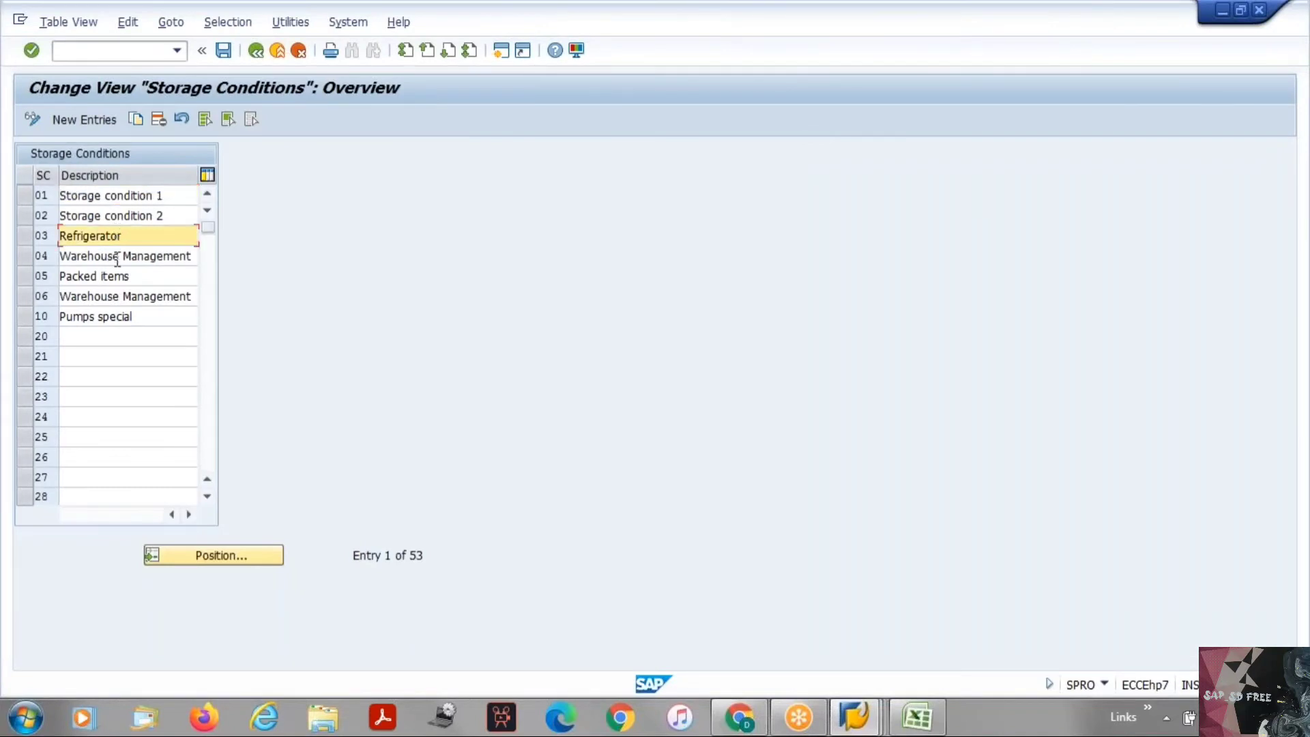
left_click(115, 255)
left_click(110, 340)
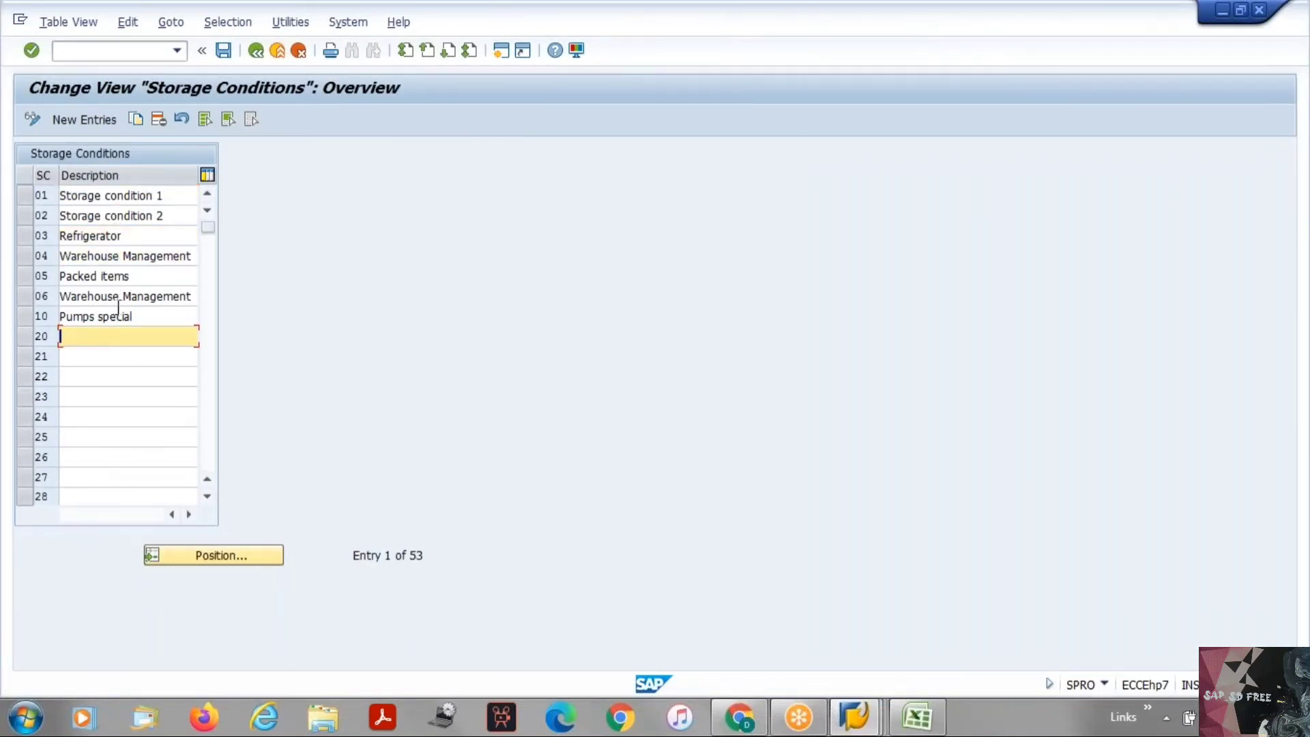
left_click(260, 59)
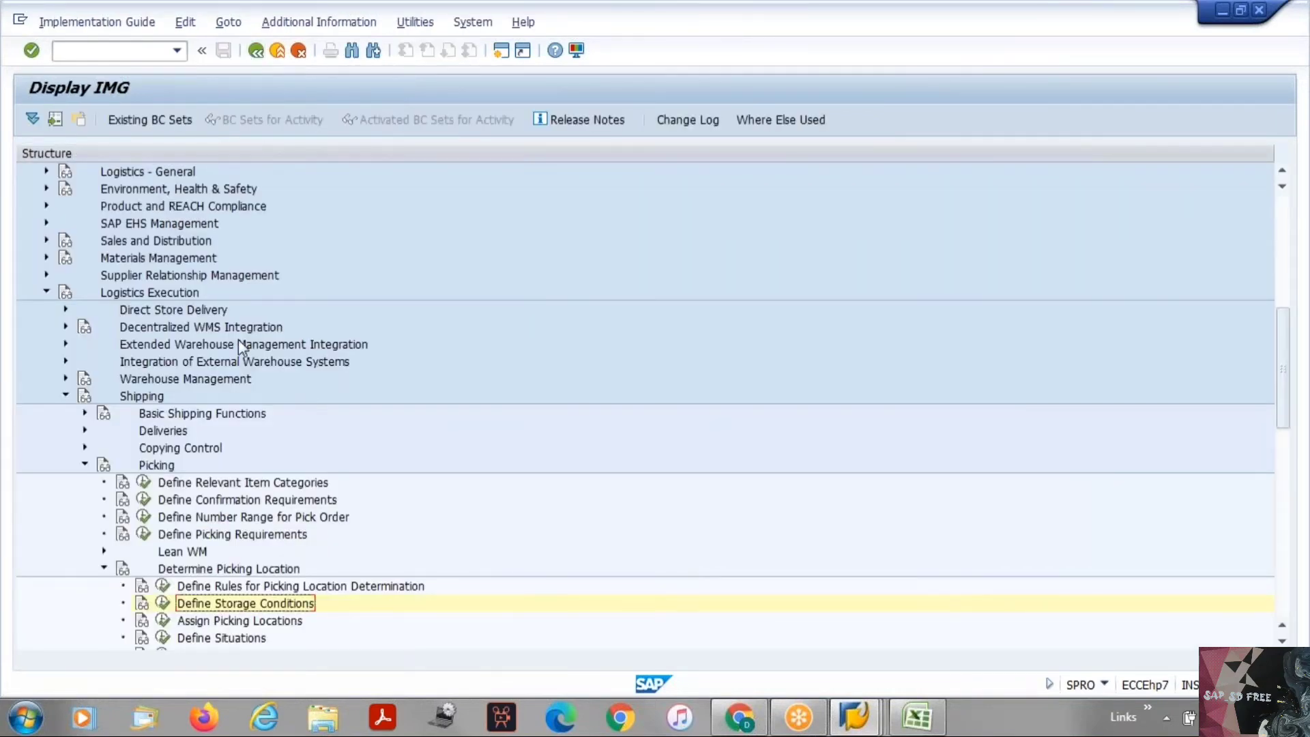
left_click(163, 585)
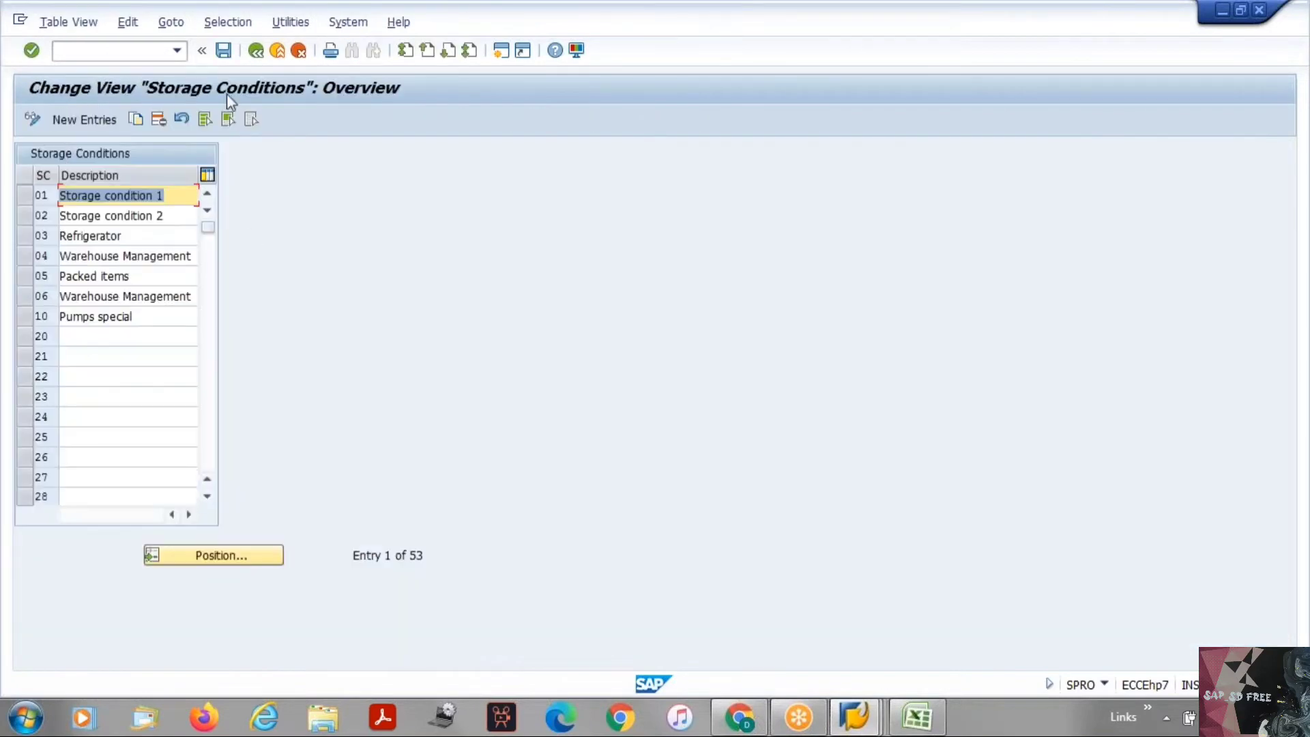
left_click(257, 52)
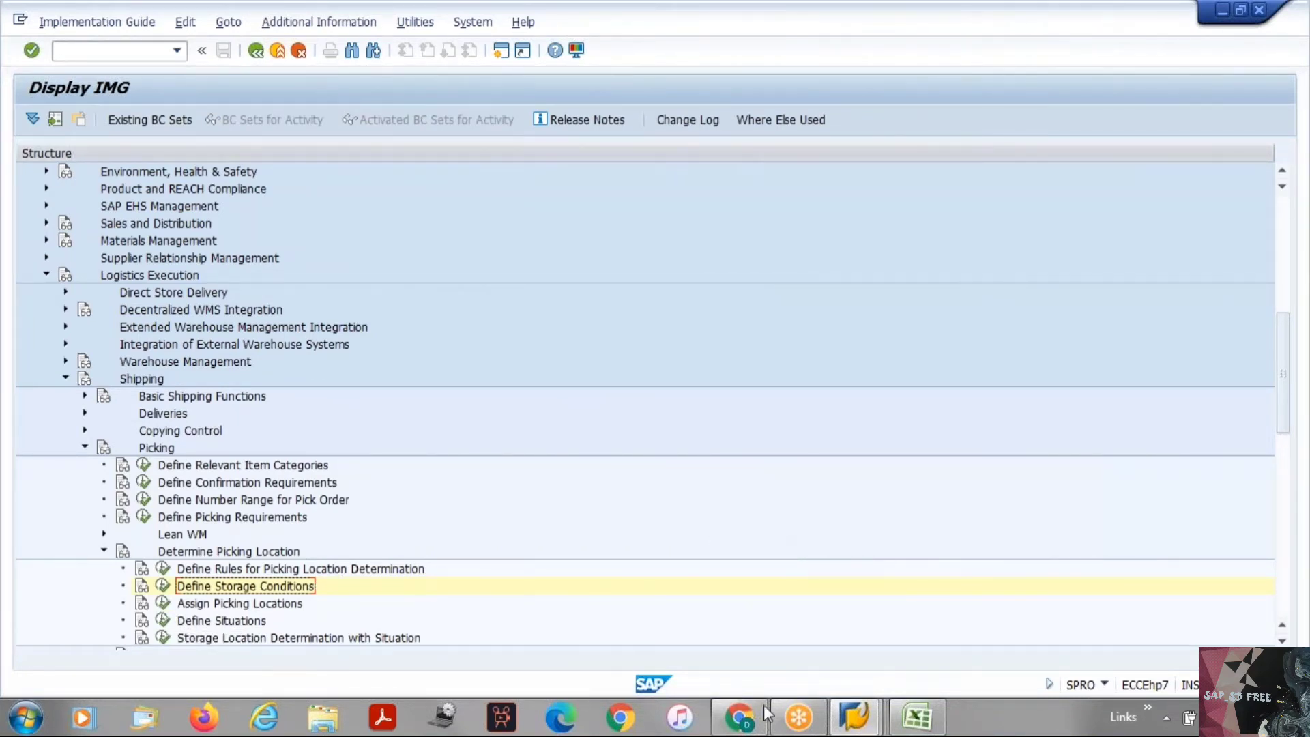
Step: Switch to the Create Material session and examine the Max. Storage Period, Min. Rem. Shelf Life and Total shelf life fields
mouse_move(845, 716)
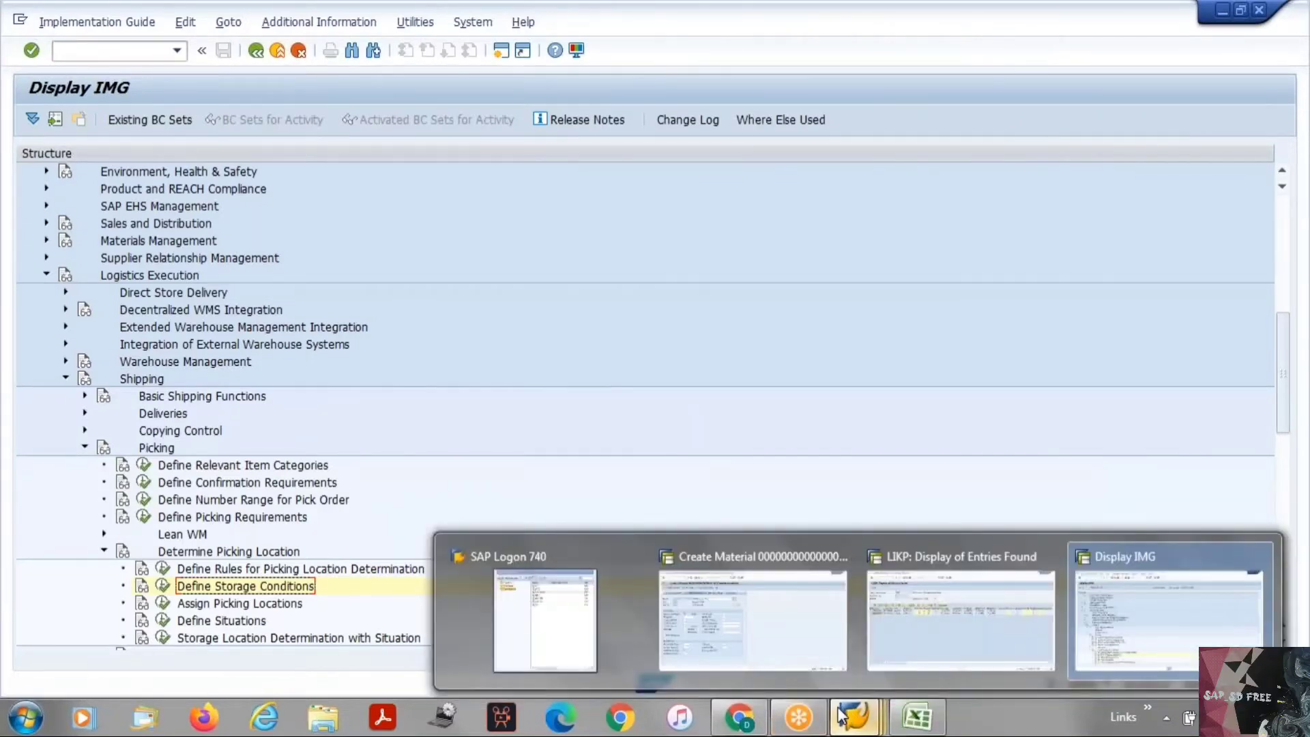
left_click(704, 603)
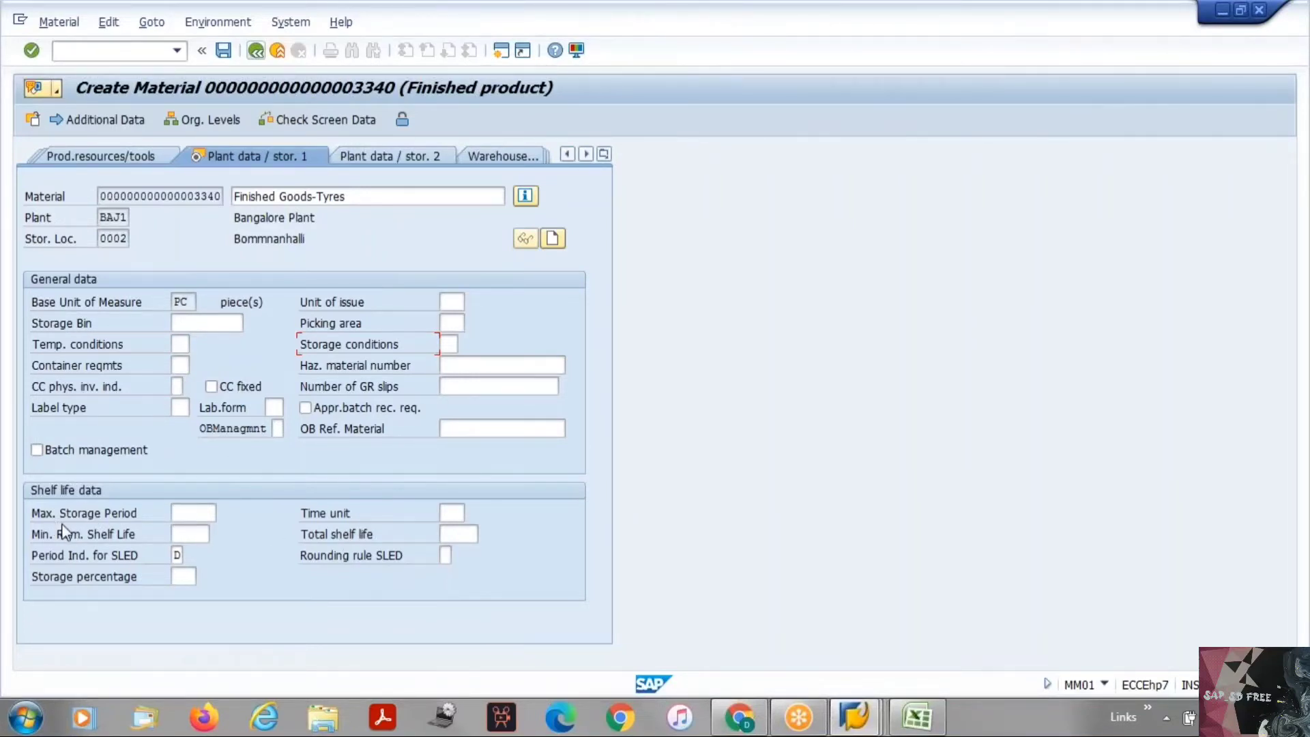
left_click(41, 517)
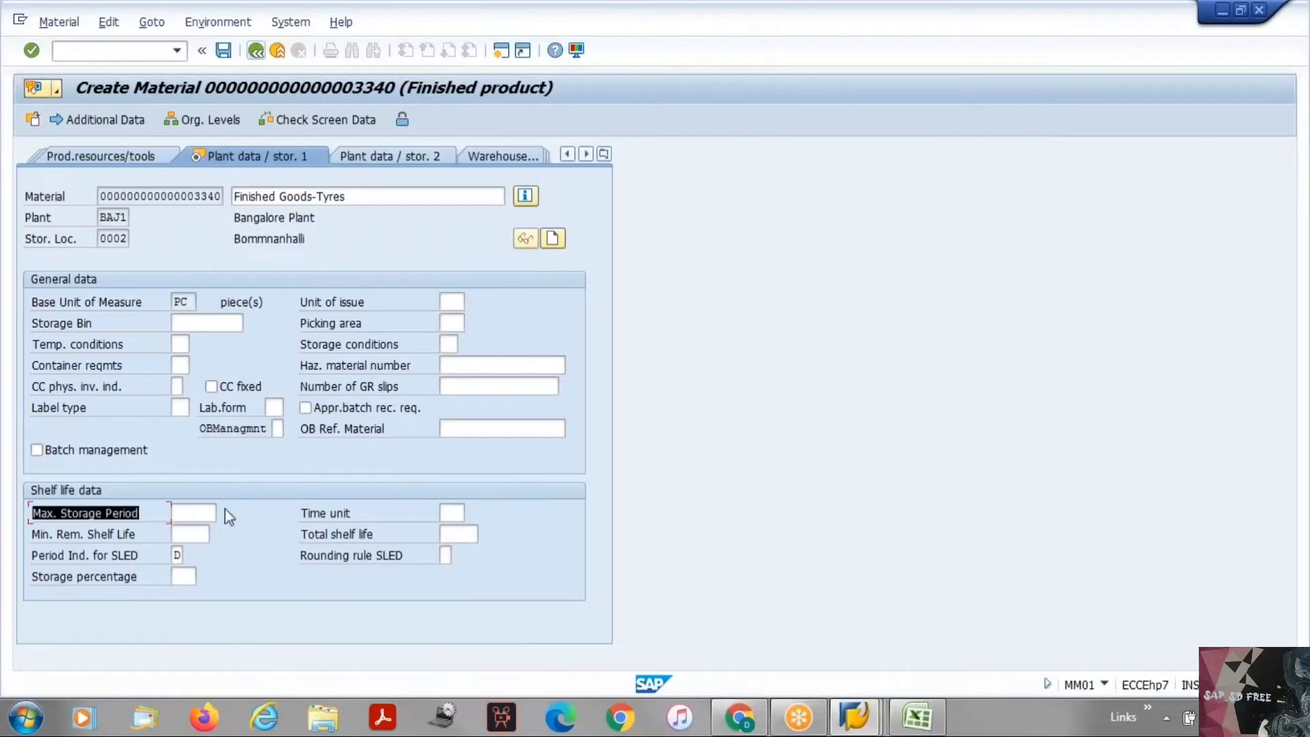
left_click(32, 530)
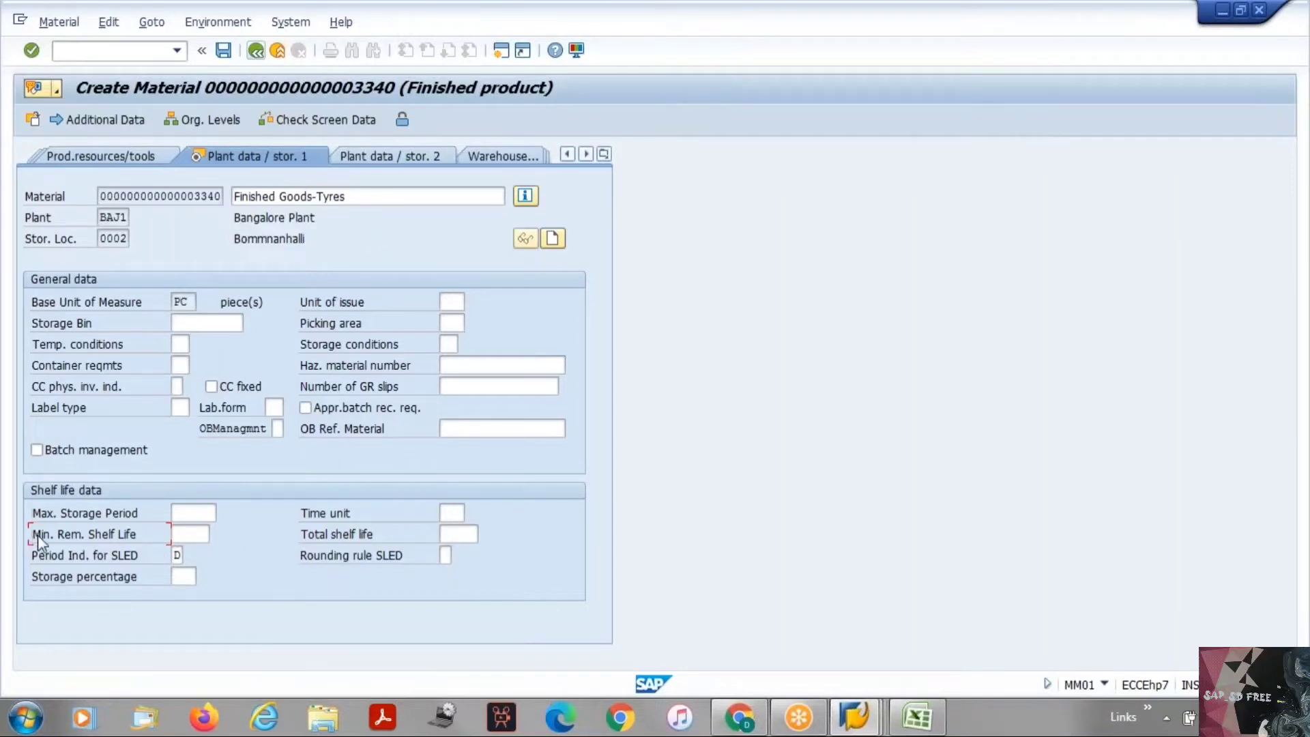
left_click_drag(38, 535, 208, 539)
left_click_drag(326, 539, 377, 536)
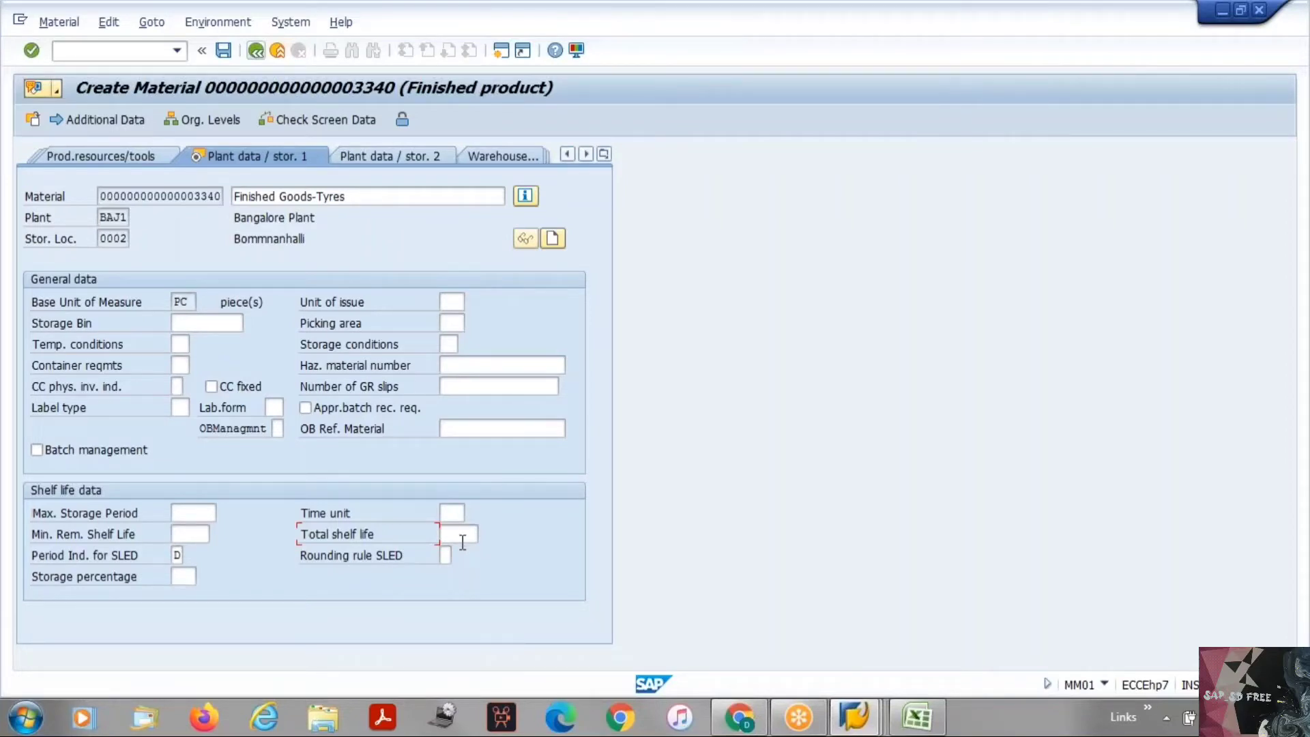
left_click(463, 536)
left_click(307, 536)
Step: Look through the possible values for Period Ind. for SLED and close the list without choosing one
left_click(176, 555)
key("F4")
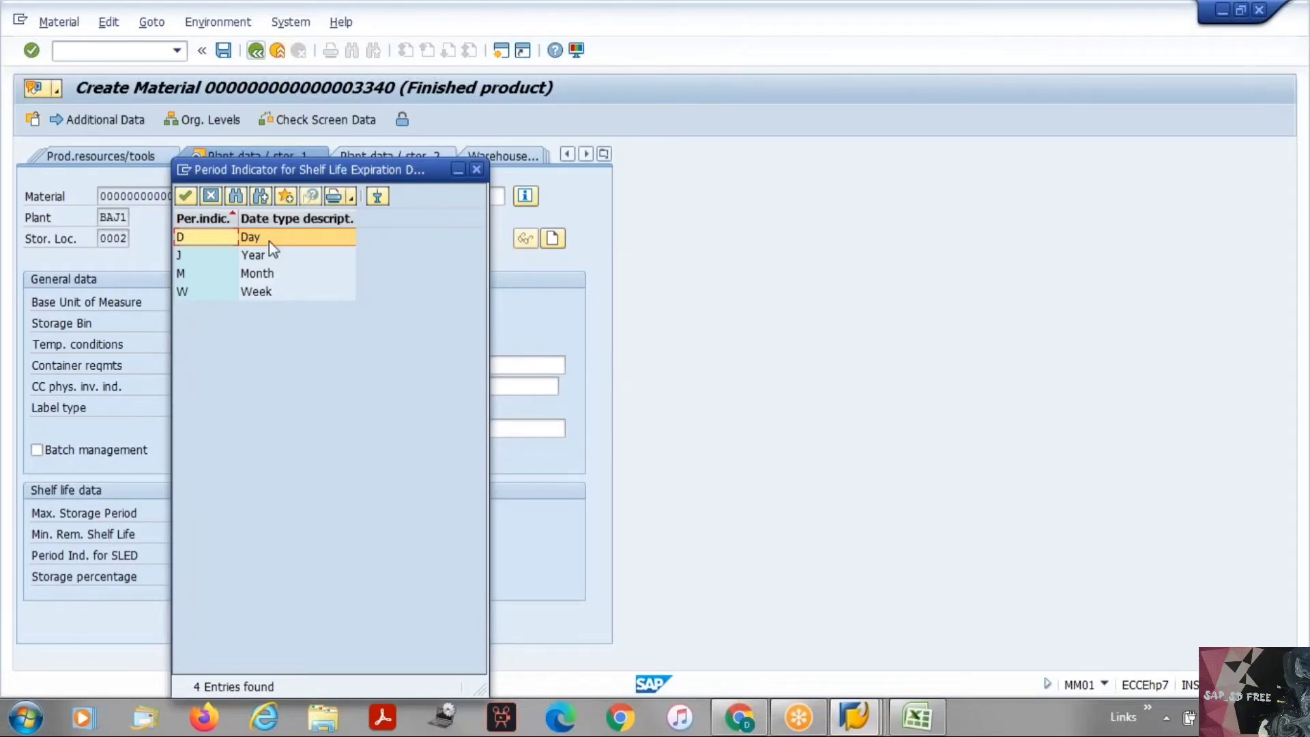
left_click(478, 170)
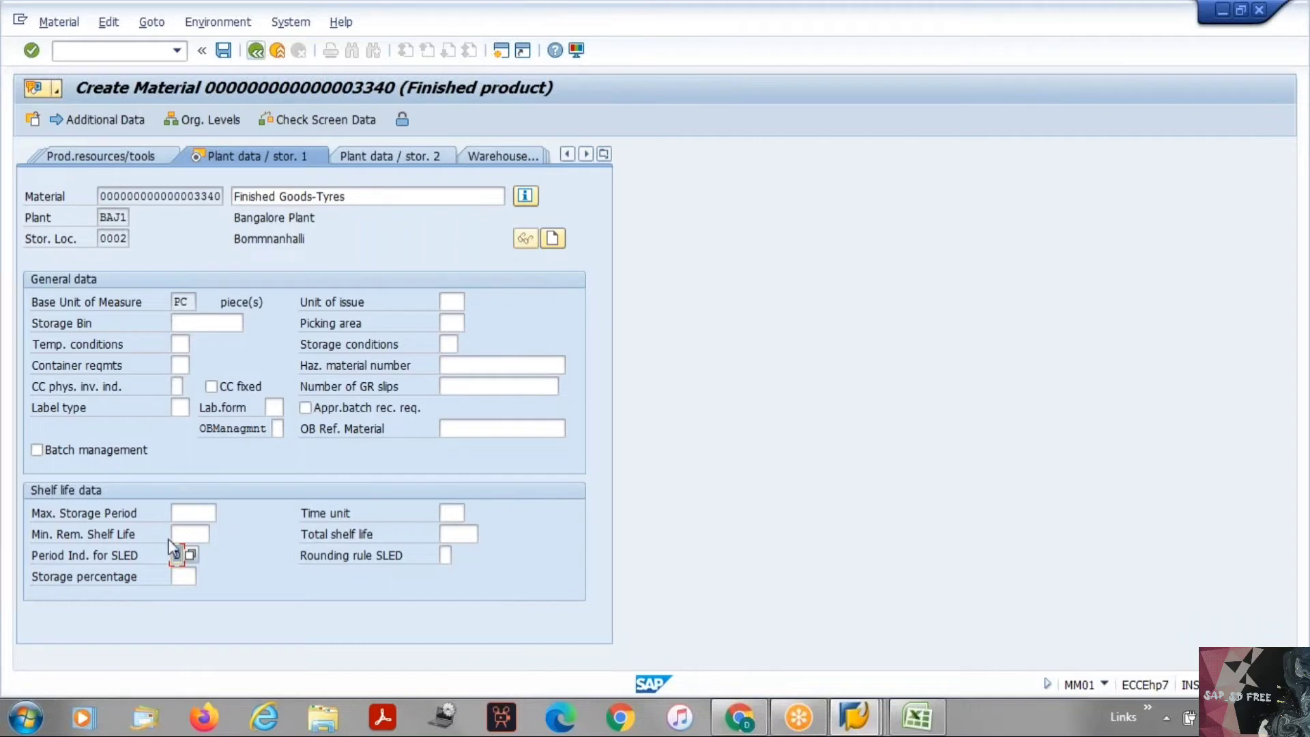
left_click(193, 555)
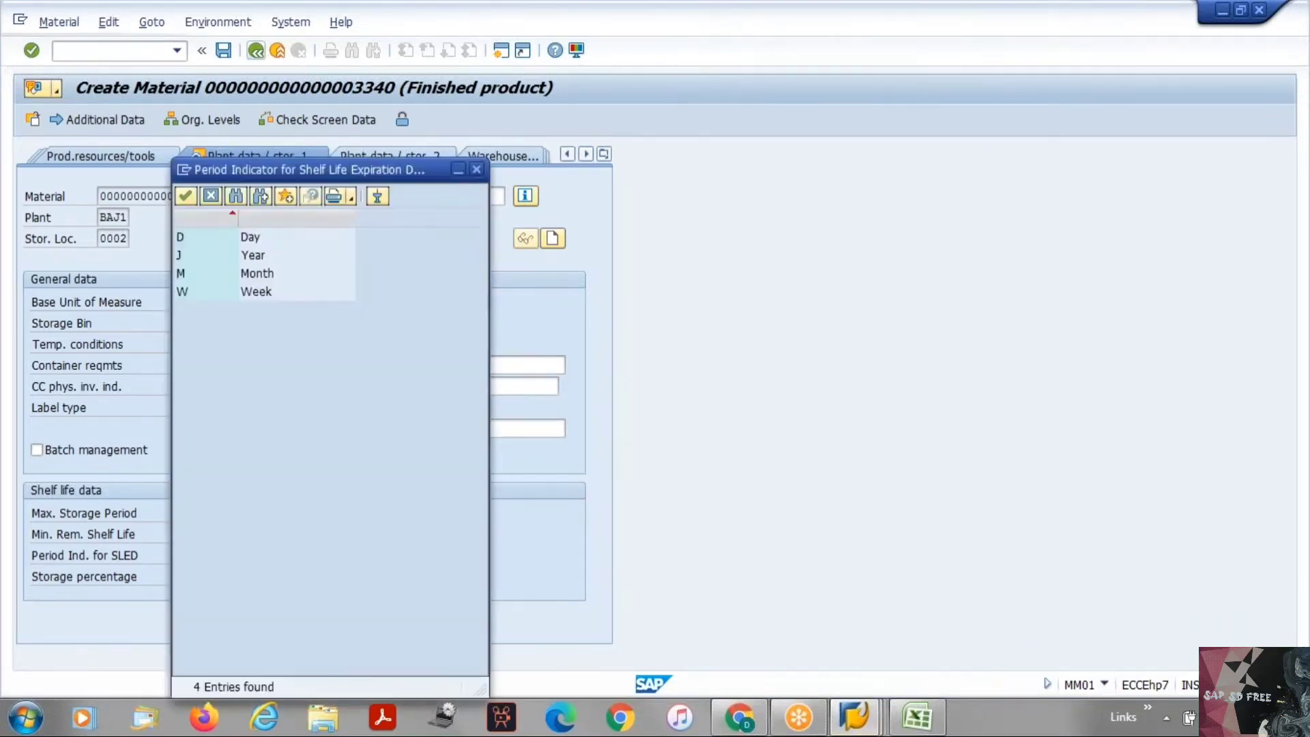
left_click(475, 170)
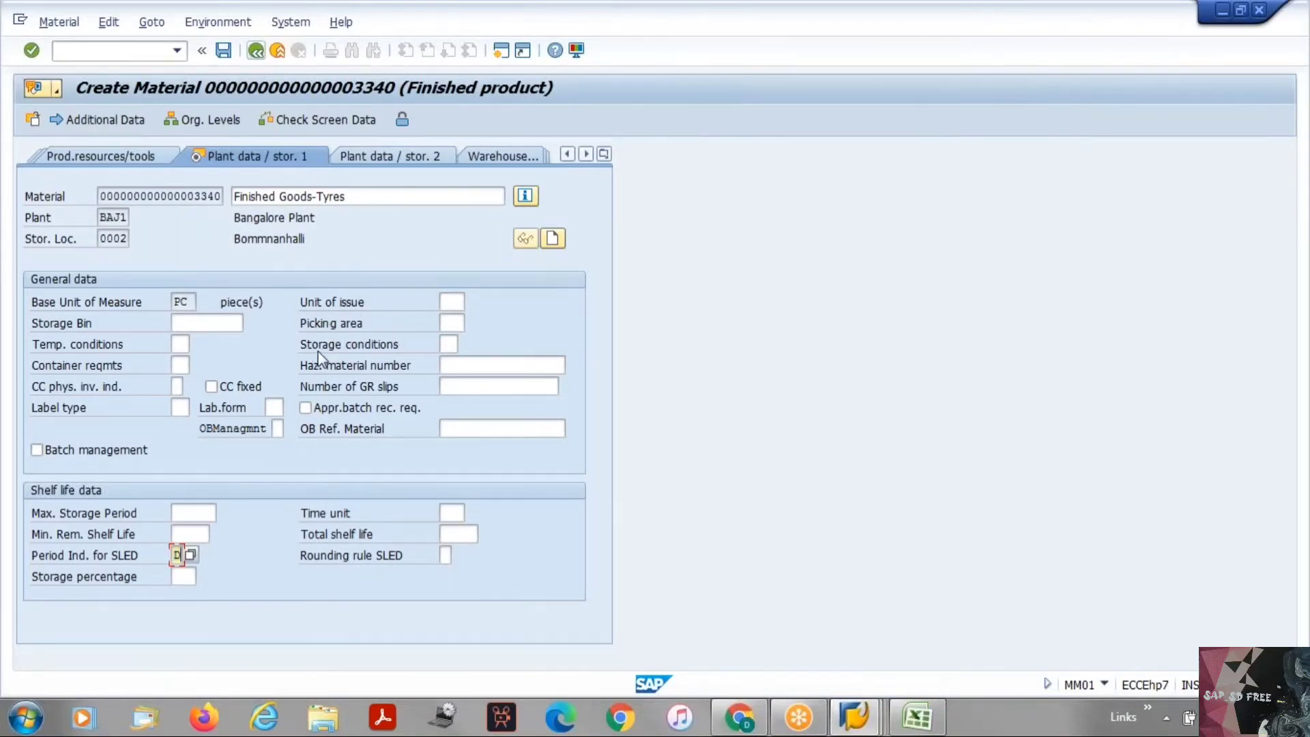
Step: Go to the Accounting 1 view of the material and enter its Valuation Class field
left_click(382, 344)
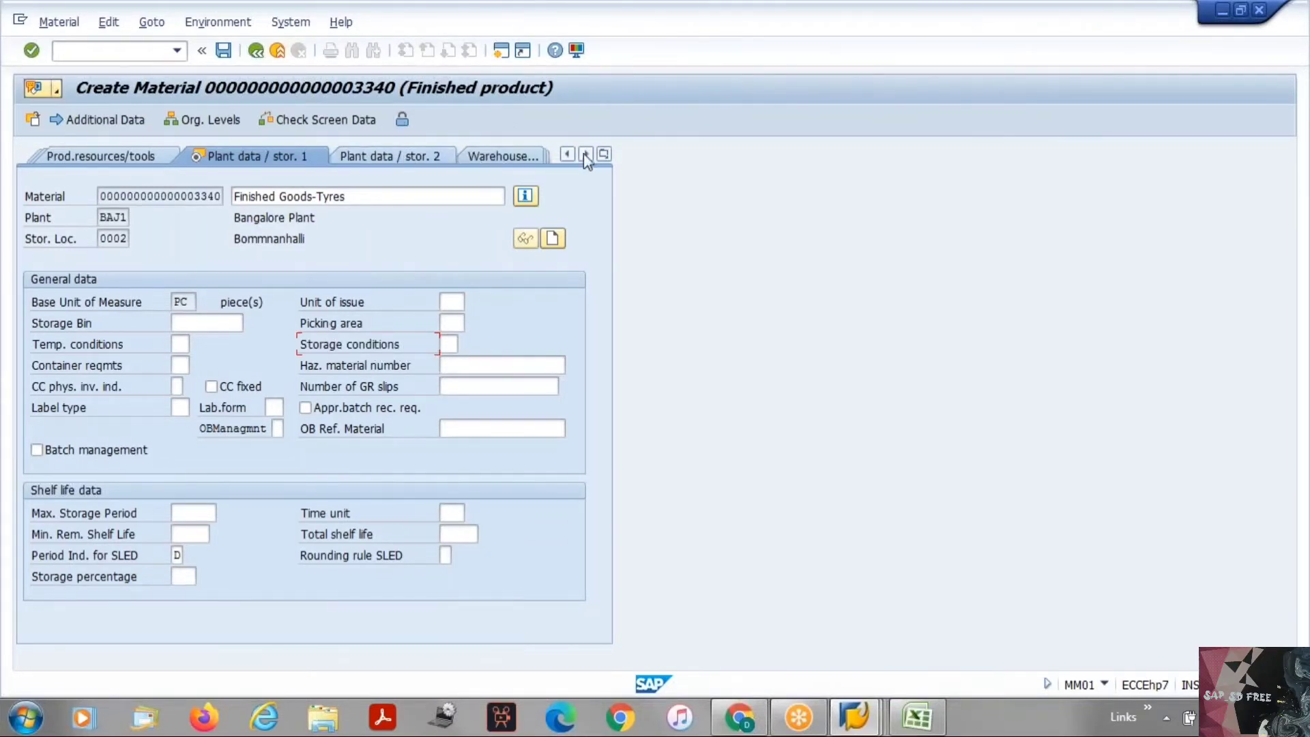
left_click(604, 154)
left_click(674, 157)
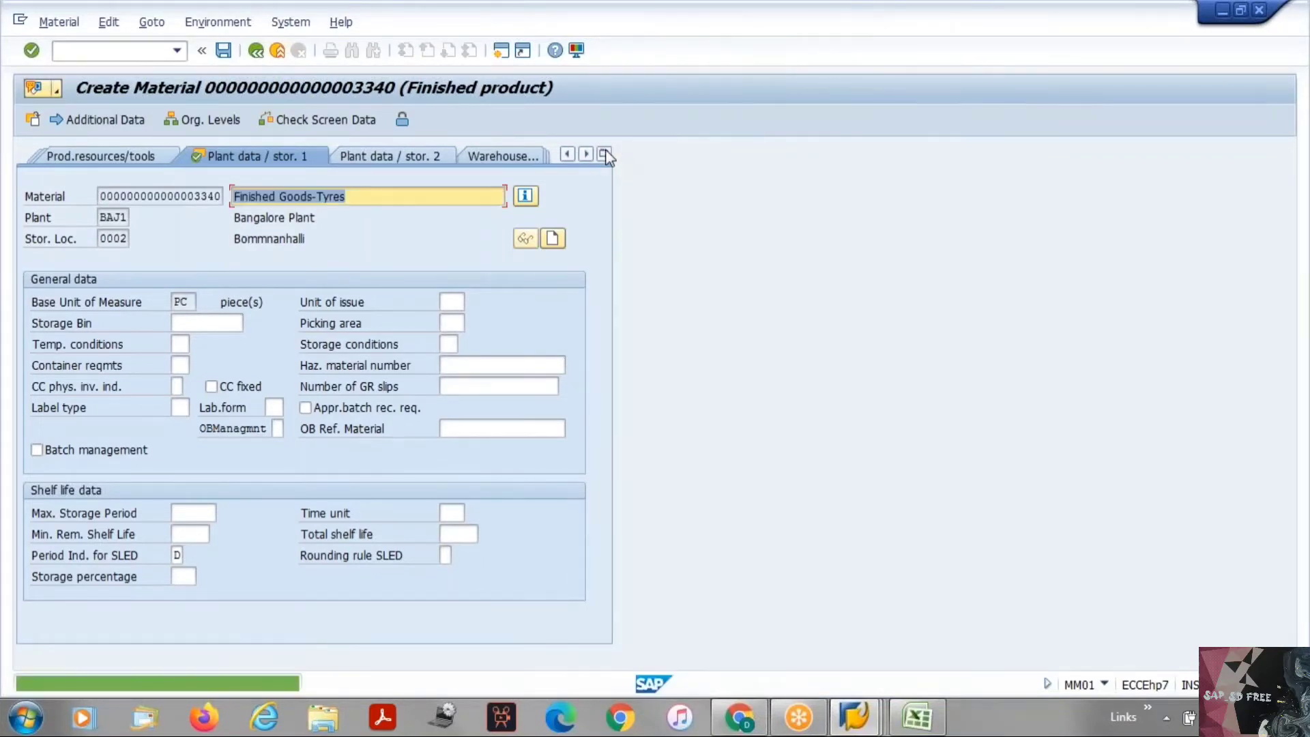
left_click(604, 154)
left_click(657, 538)
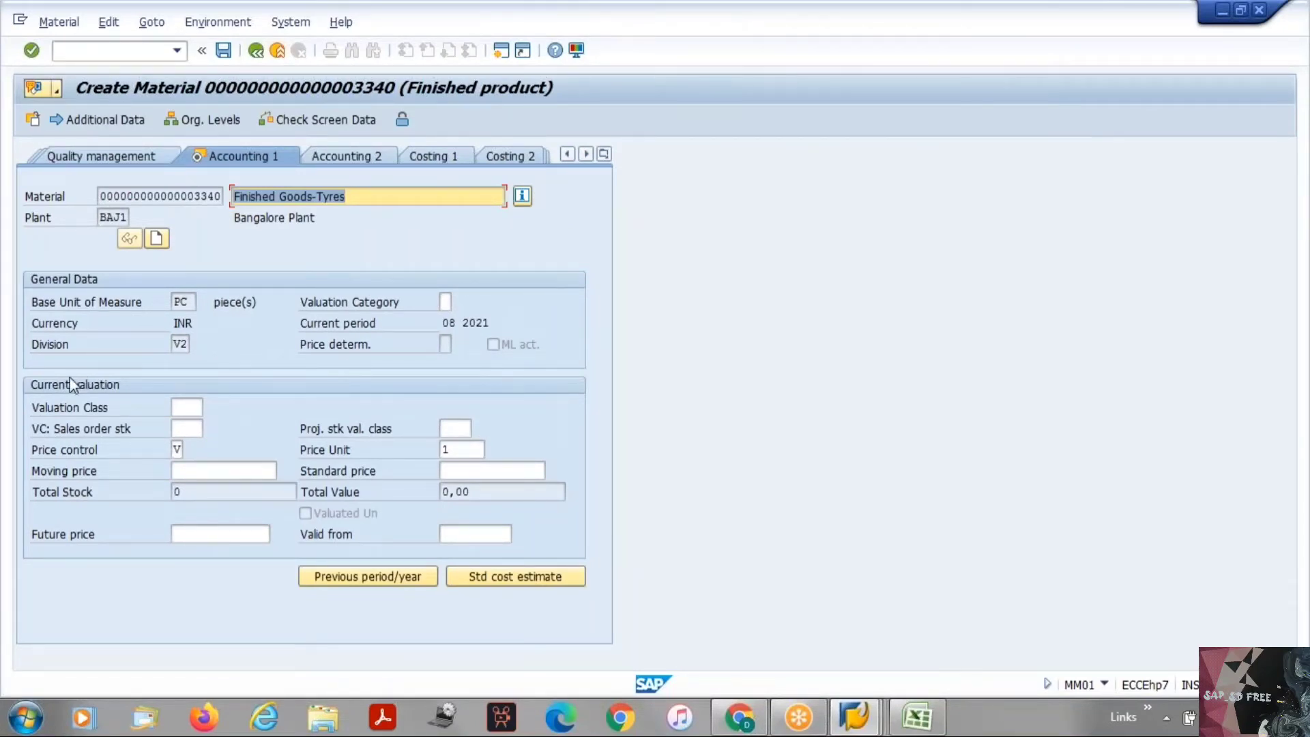
left_click(35, 413)
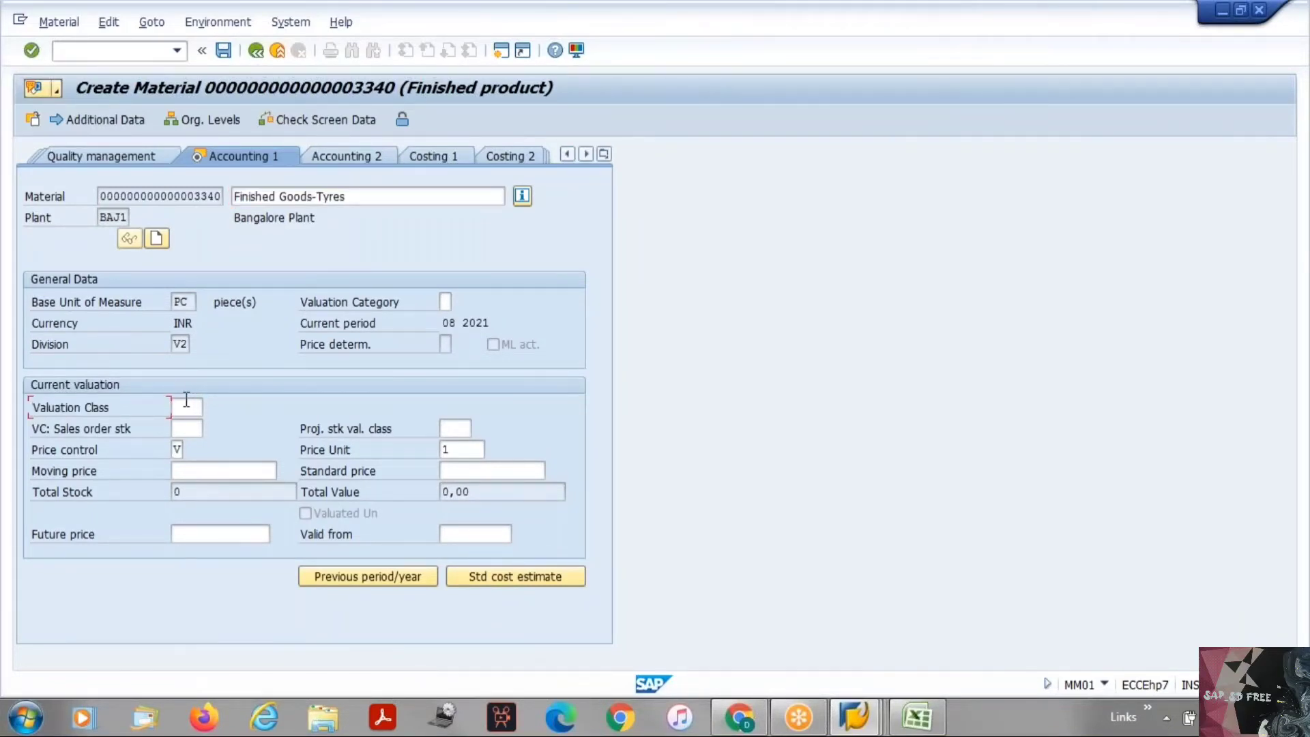
left_click(191, 402)
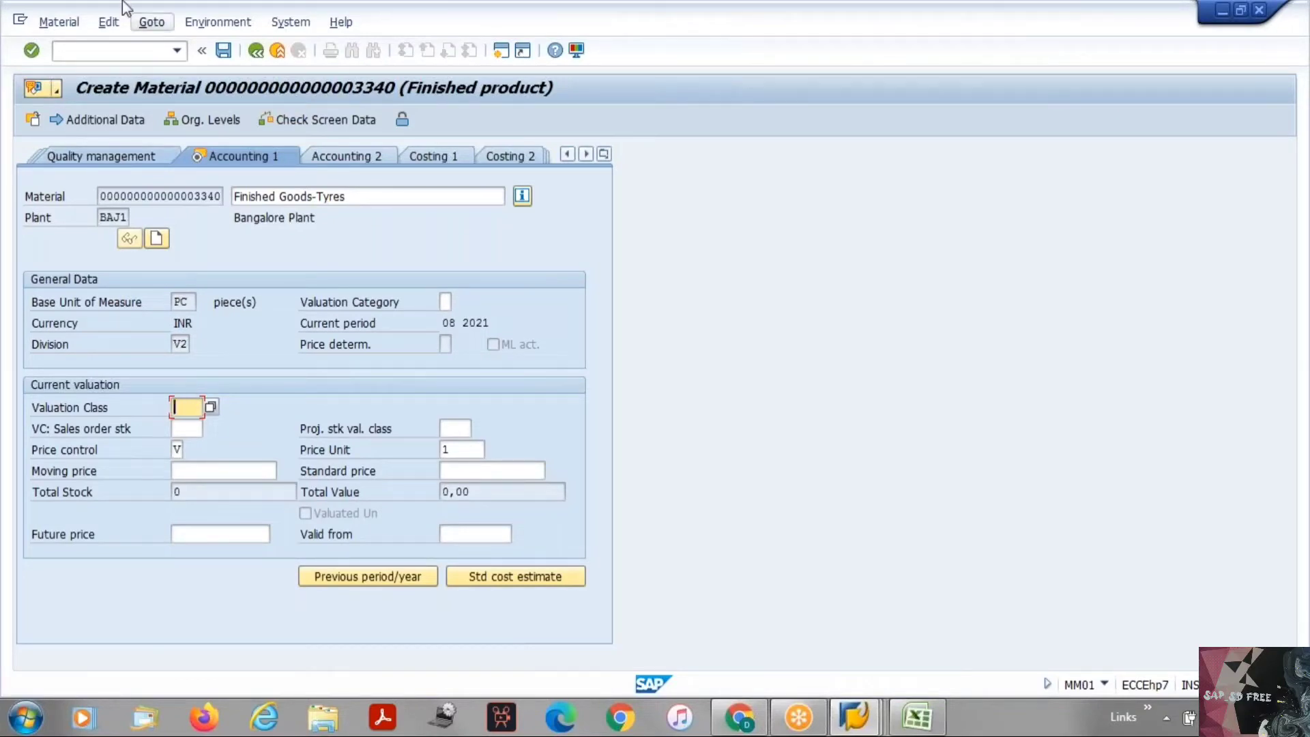
Step: Switch to the Display IMG session, start transaction VL03N and display the proposed outbound delivery
left_click(849, 706)
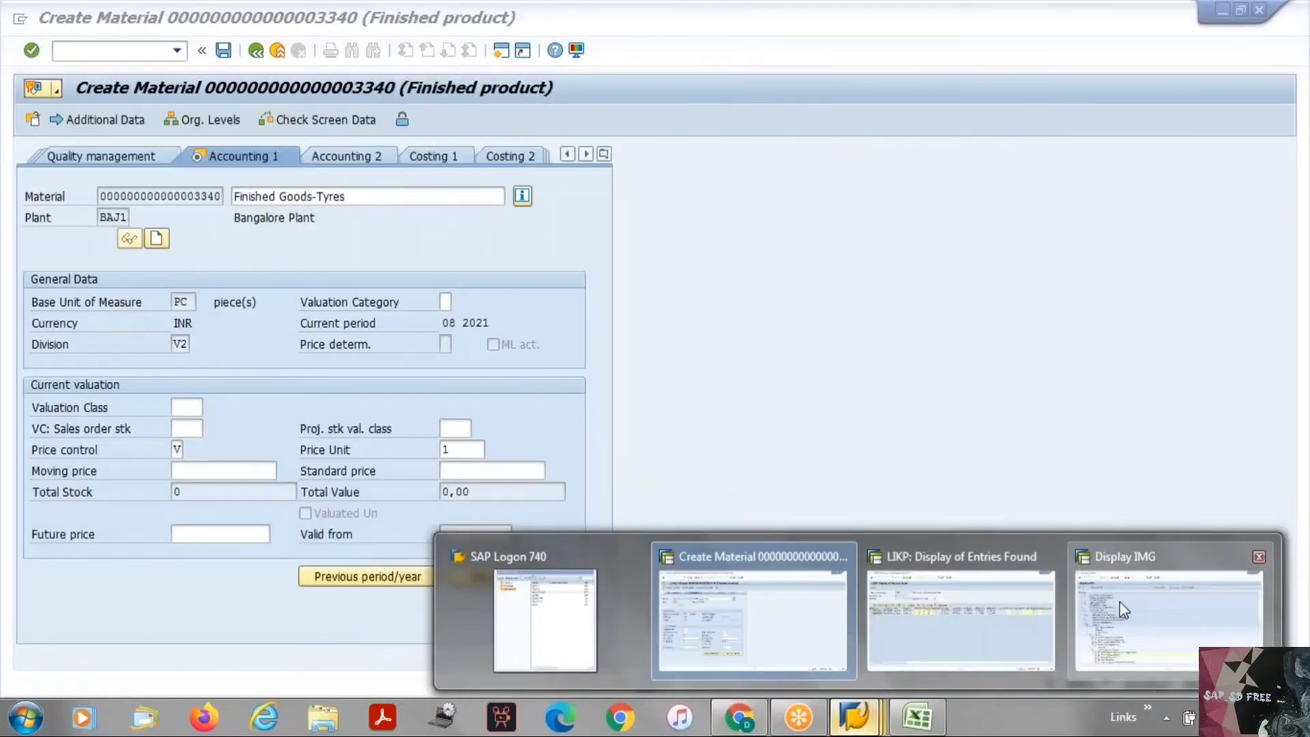
left_click(1120, 602)
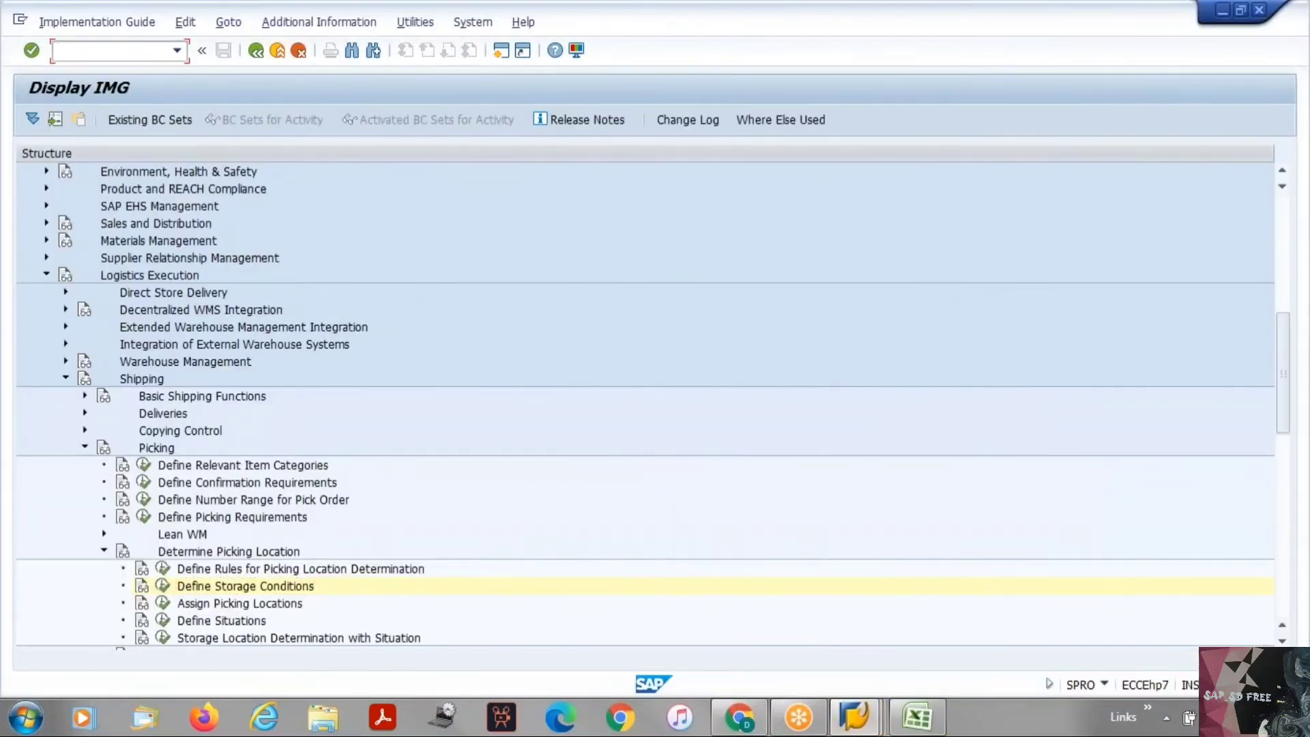
type("/nvl03n")
key("Return")
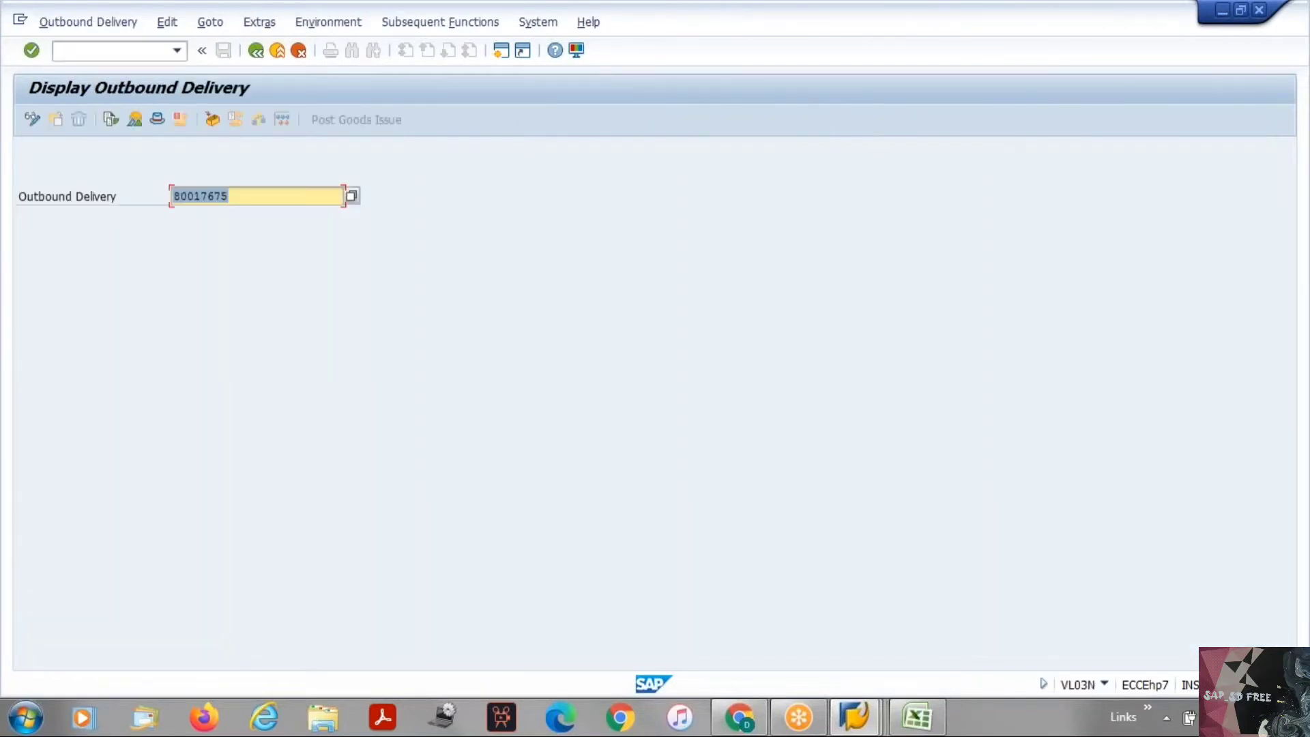
key("Return")
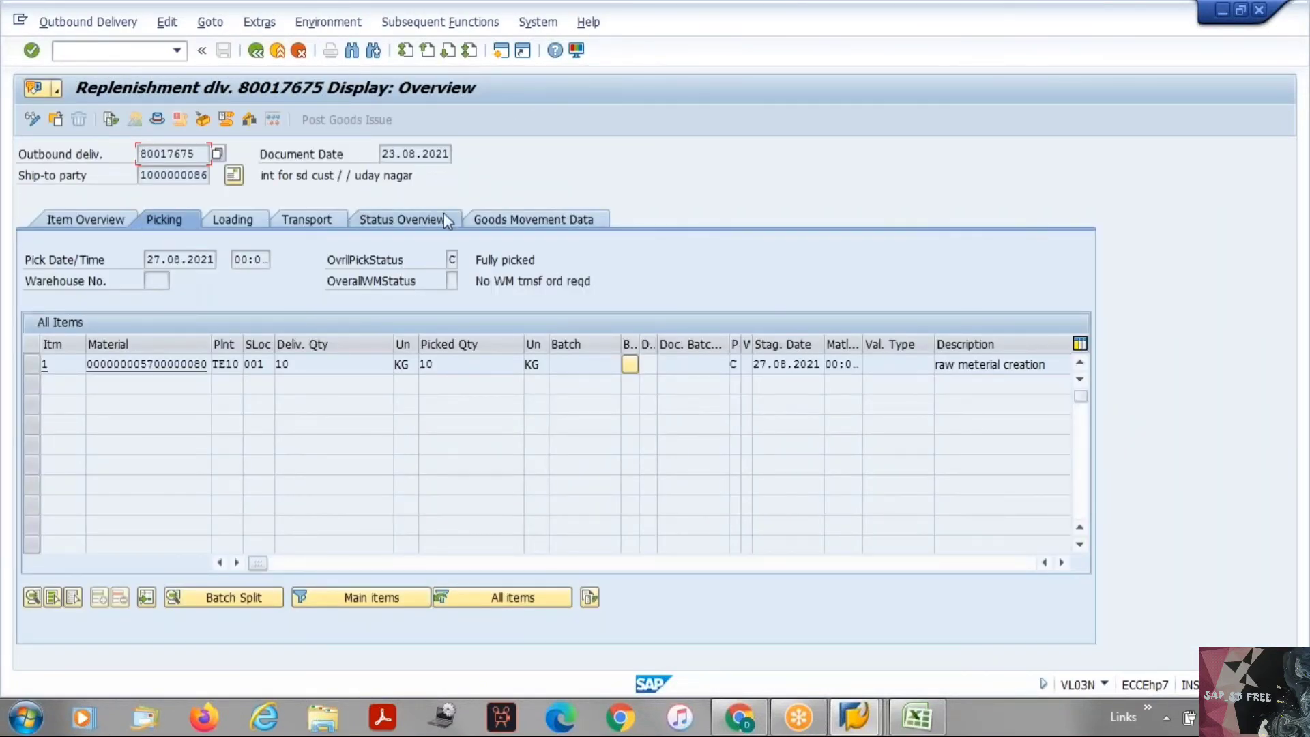
Step: Check the delivery's Goods Movement Data and Status Overview, and open its document flow
left_click(539, 224)
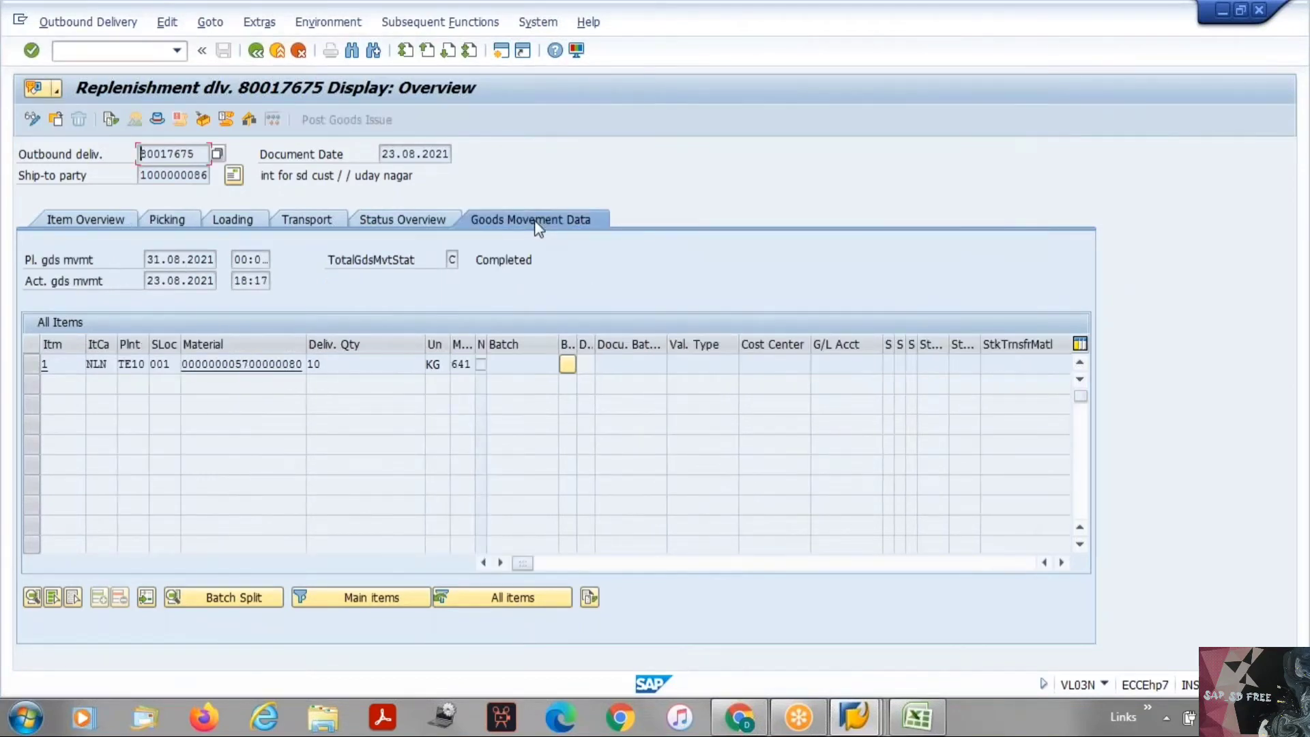
left_click(405, 219)
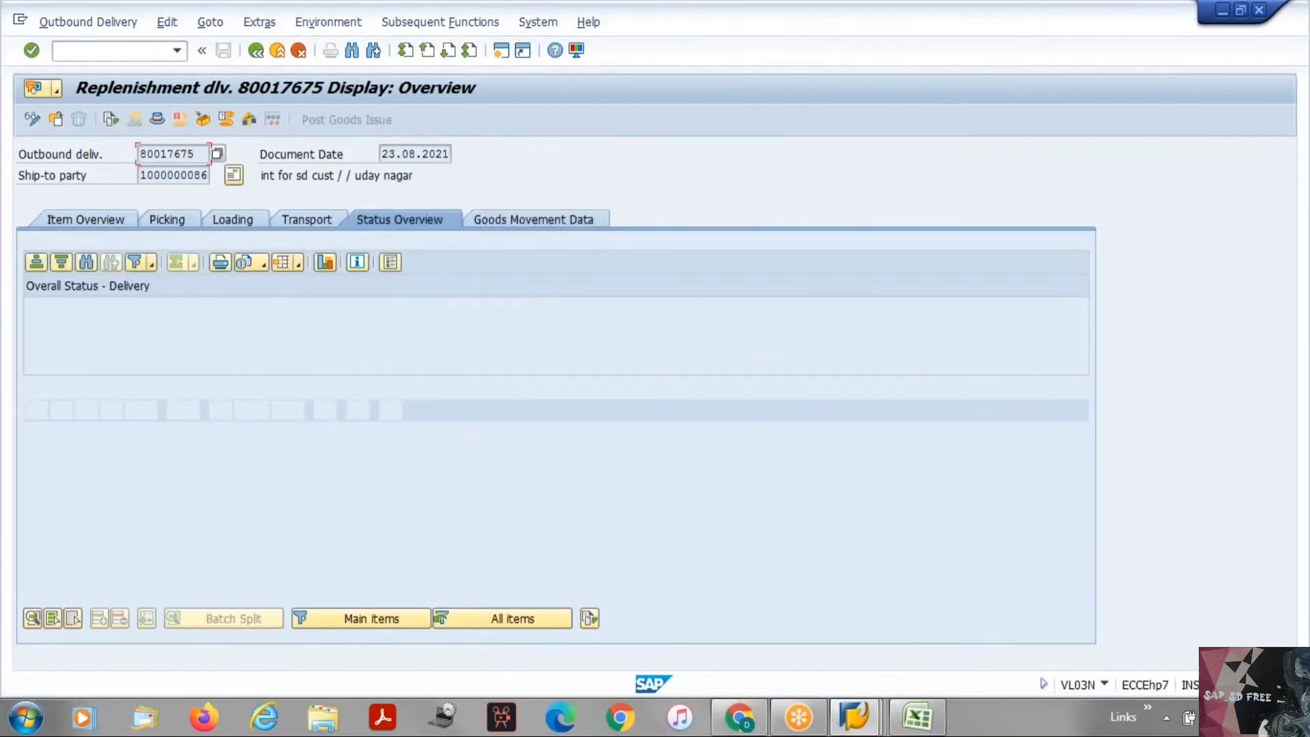
left_click(111, 119)
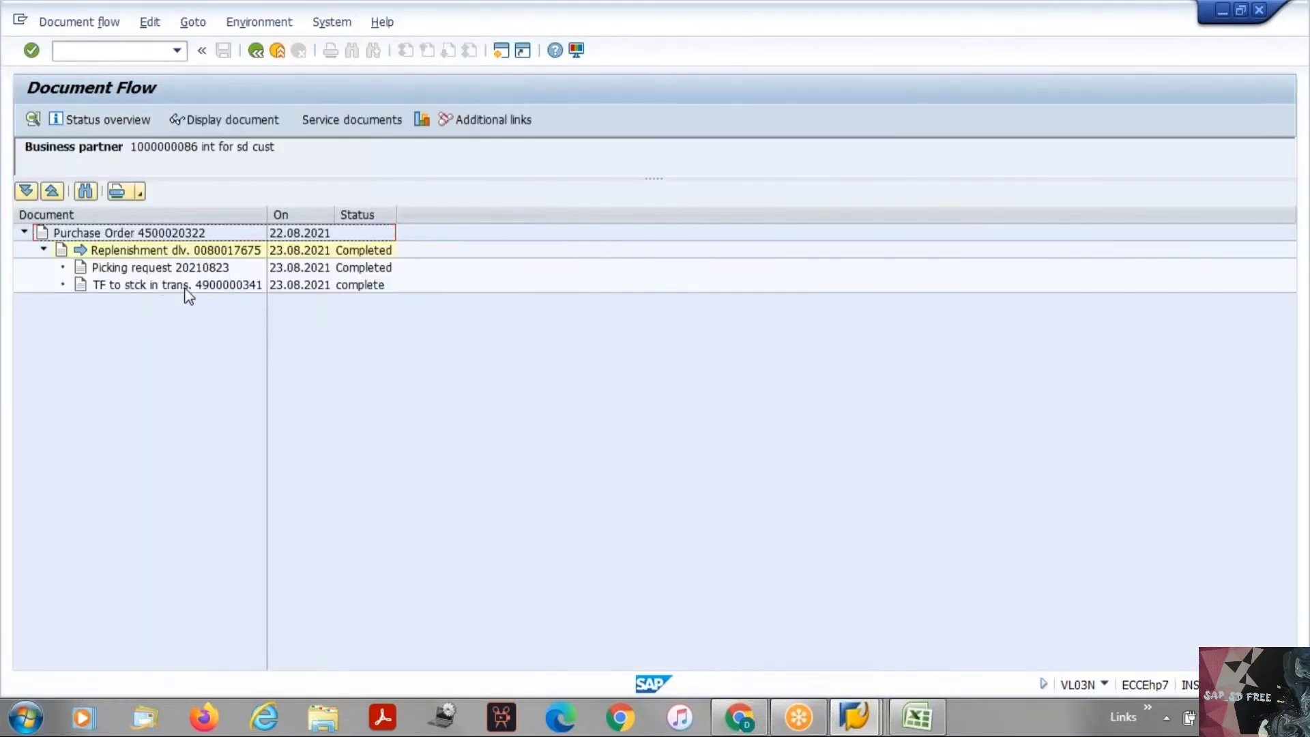
Step: Display the material document of the transfer to stock in transit and open its accounting document
left_click(186, 287)
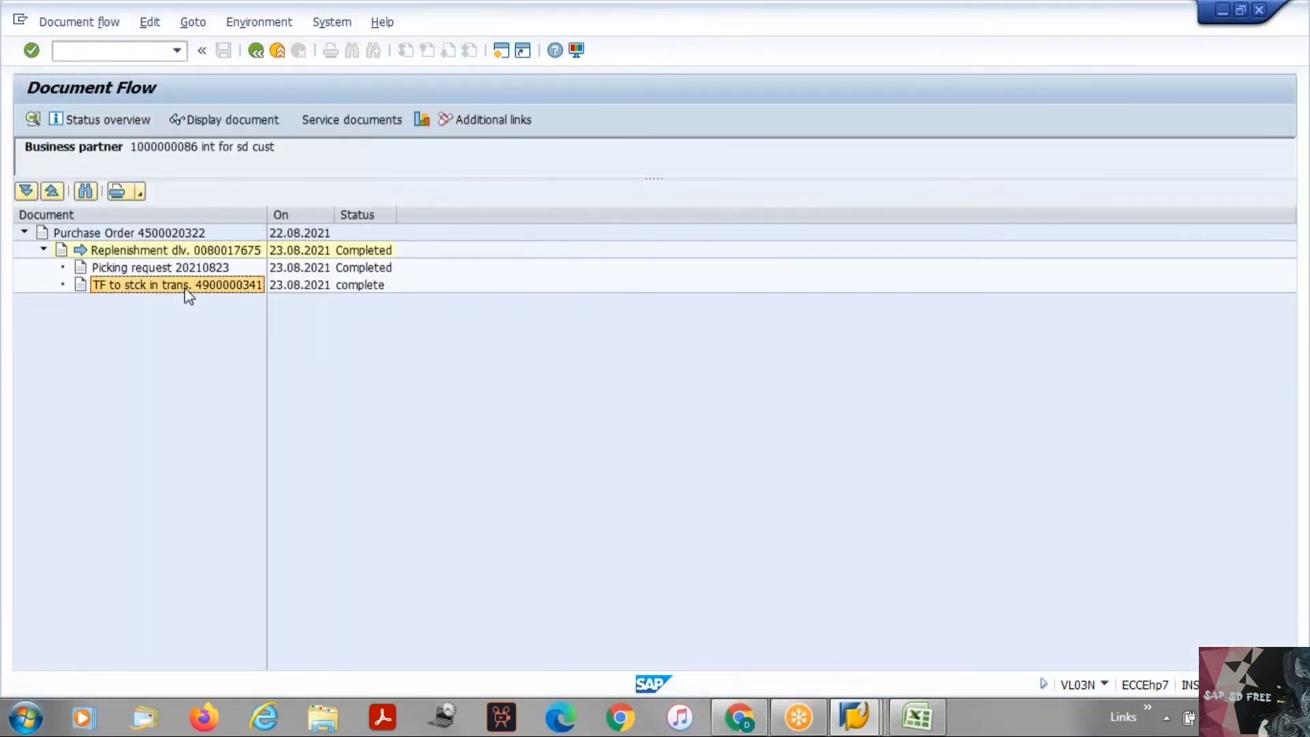
double_click(208, 286)
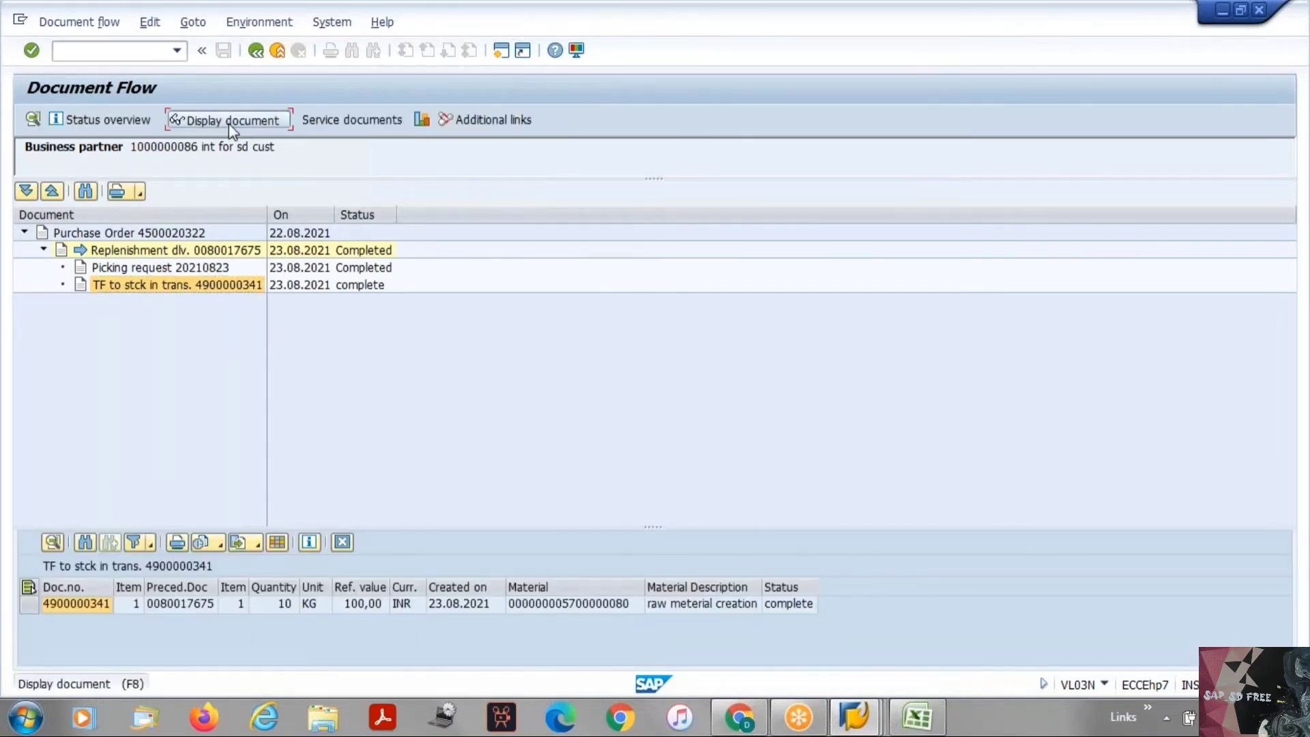
left_click(228, 125)
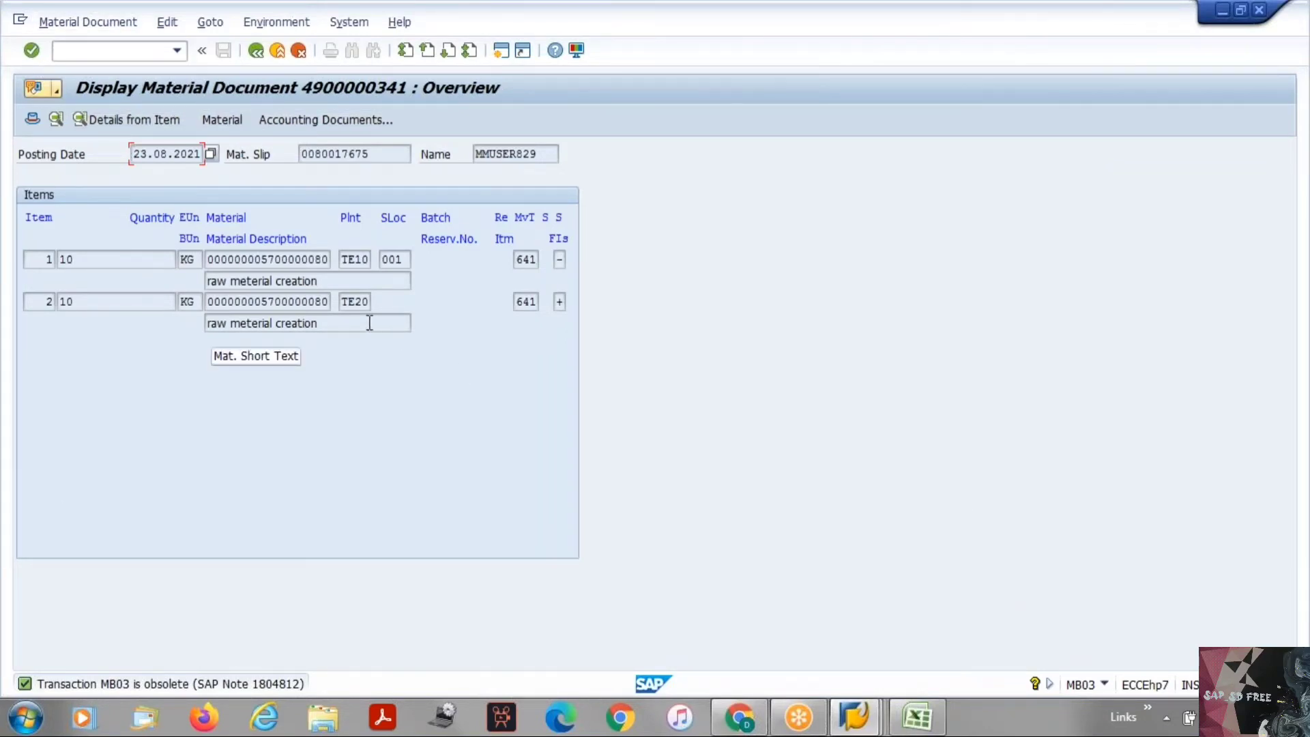
left_click(356, 122)
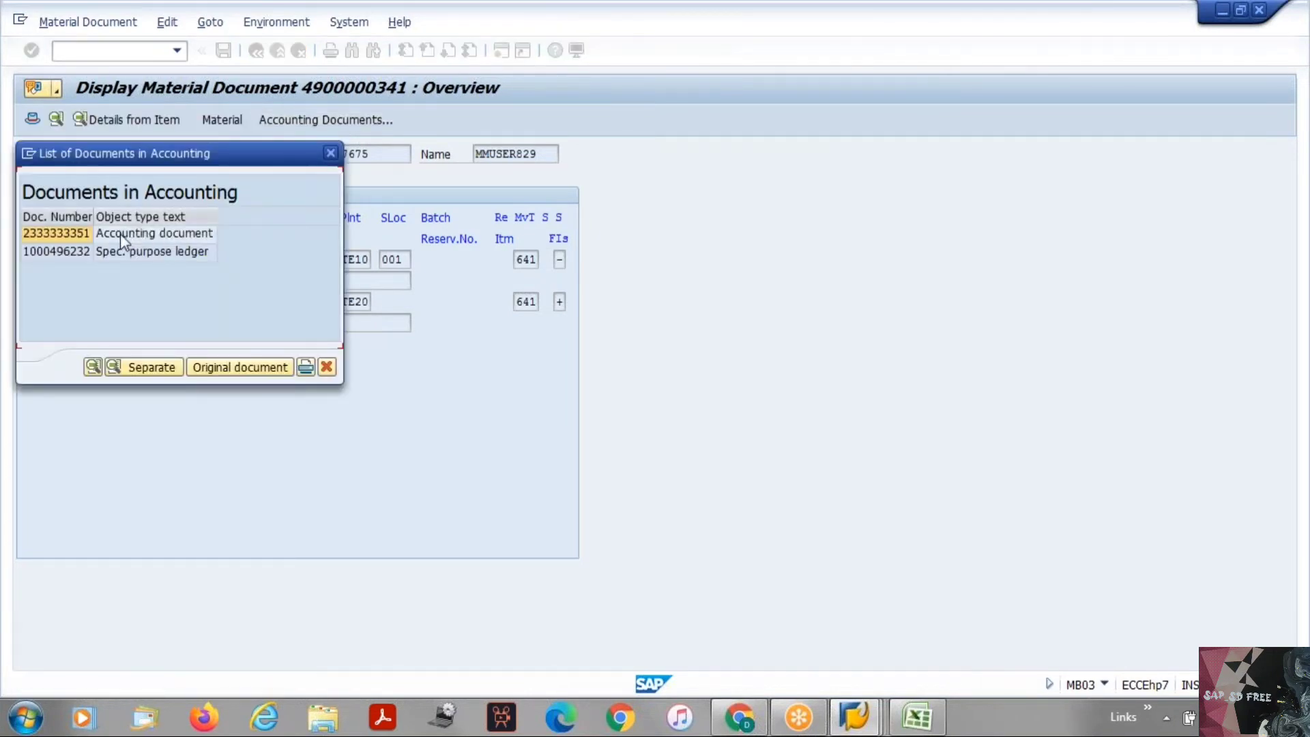
double_click(126, 234)
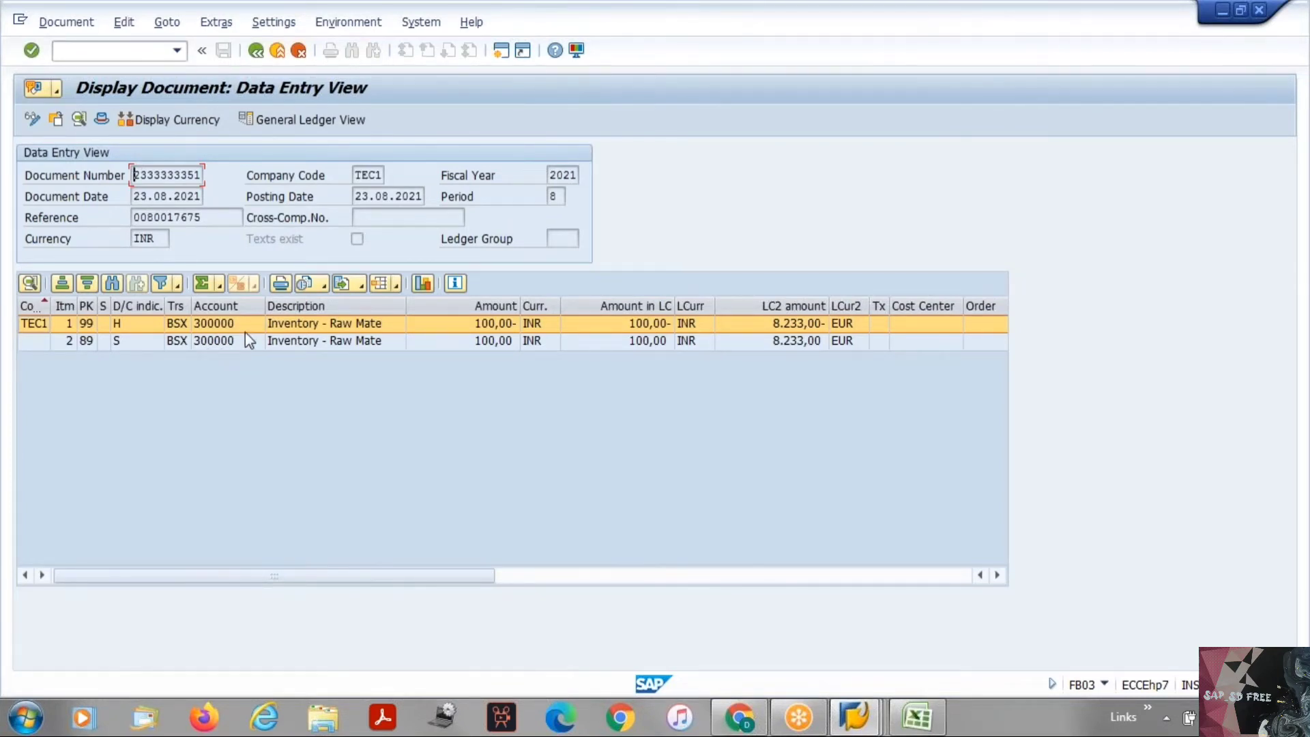
Step: Compare the Account column of the accounting document with the Valuation Class field in the Create Material session, ending on the accounting document
key("alt+Tab")
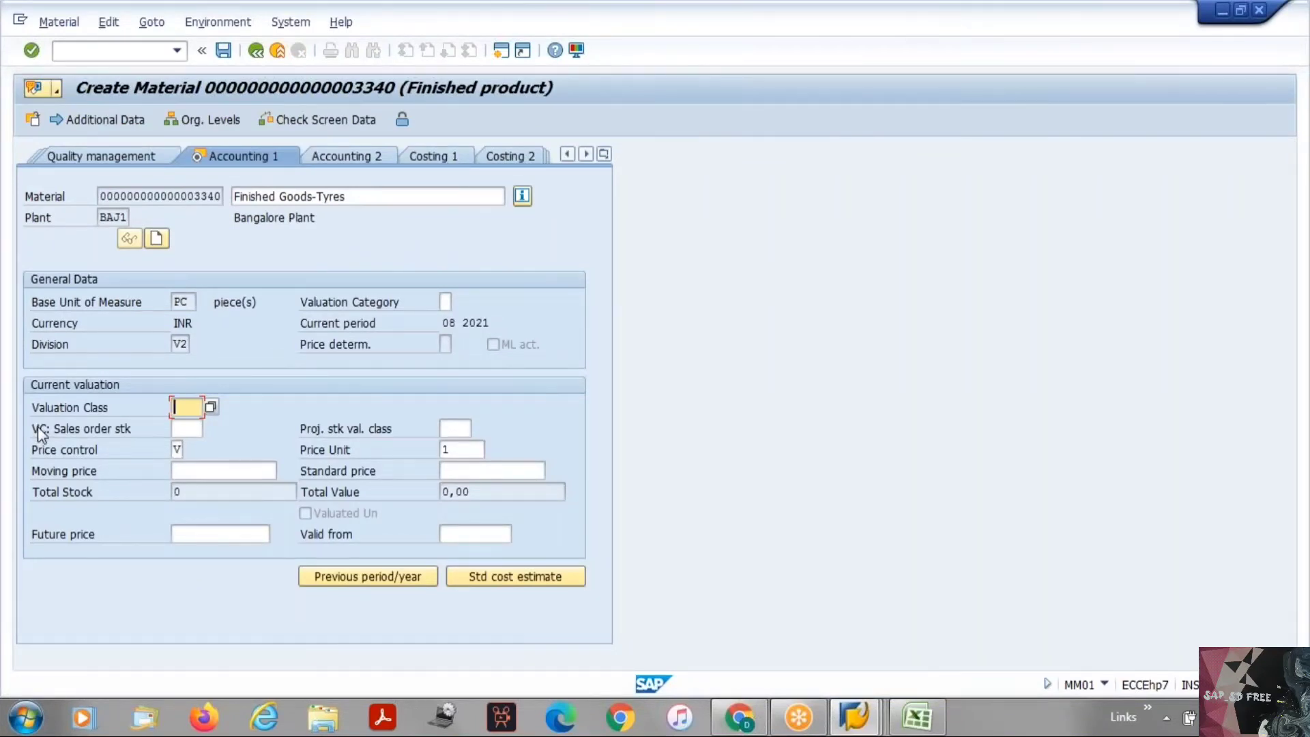
key("alt+Tab")
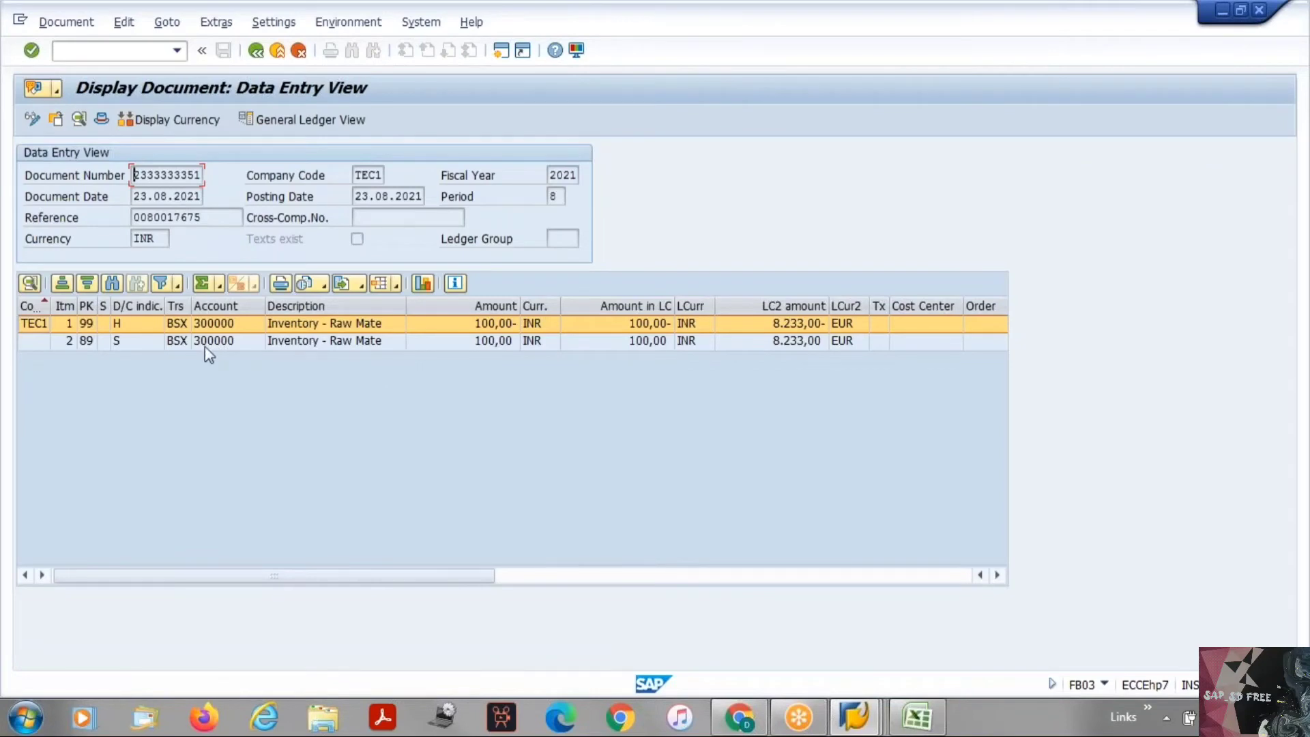
left_click(236, 323)
key("alt+Tab")
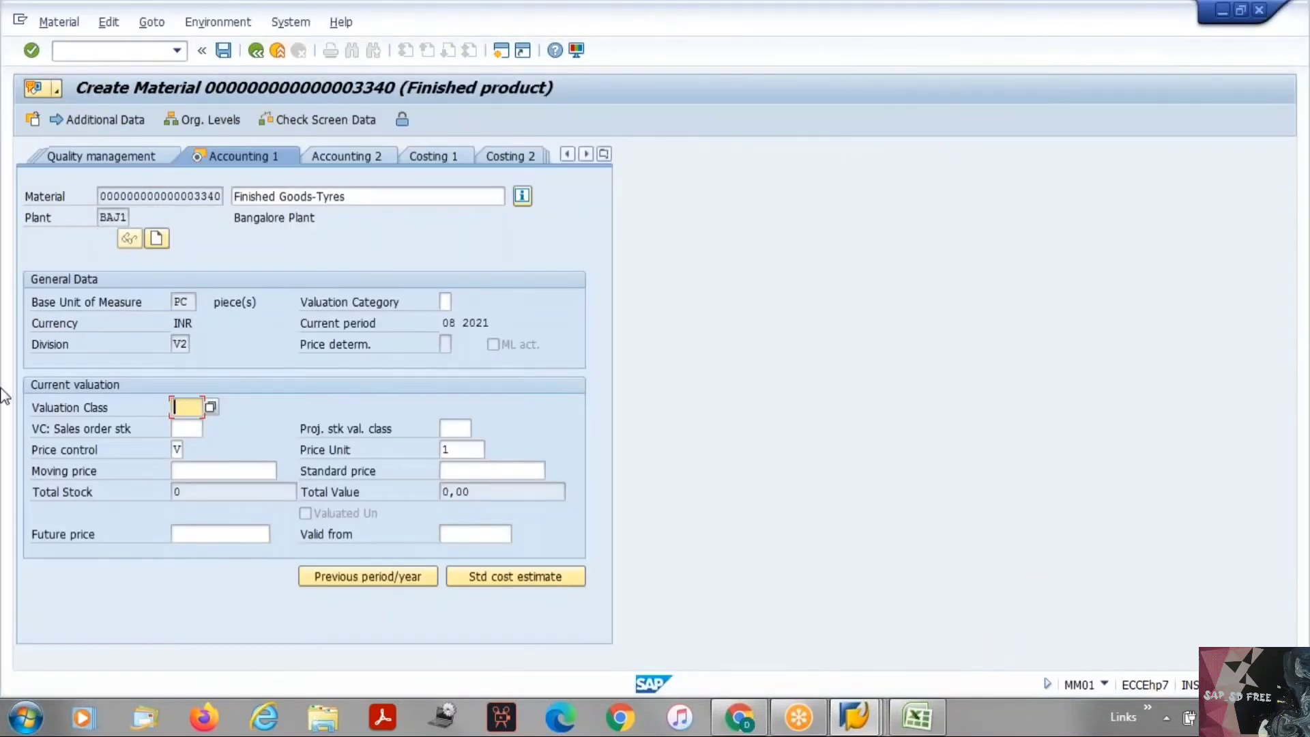
left_click_drag(27, 407, 150, 419)
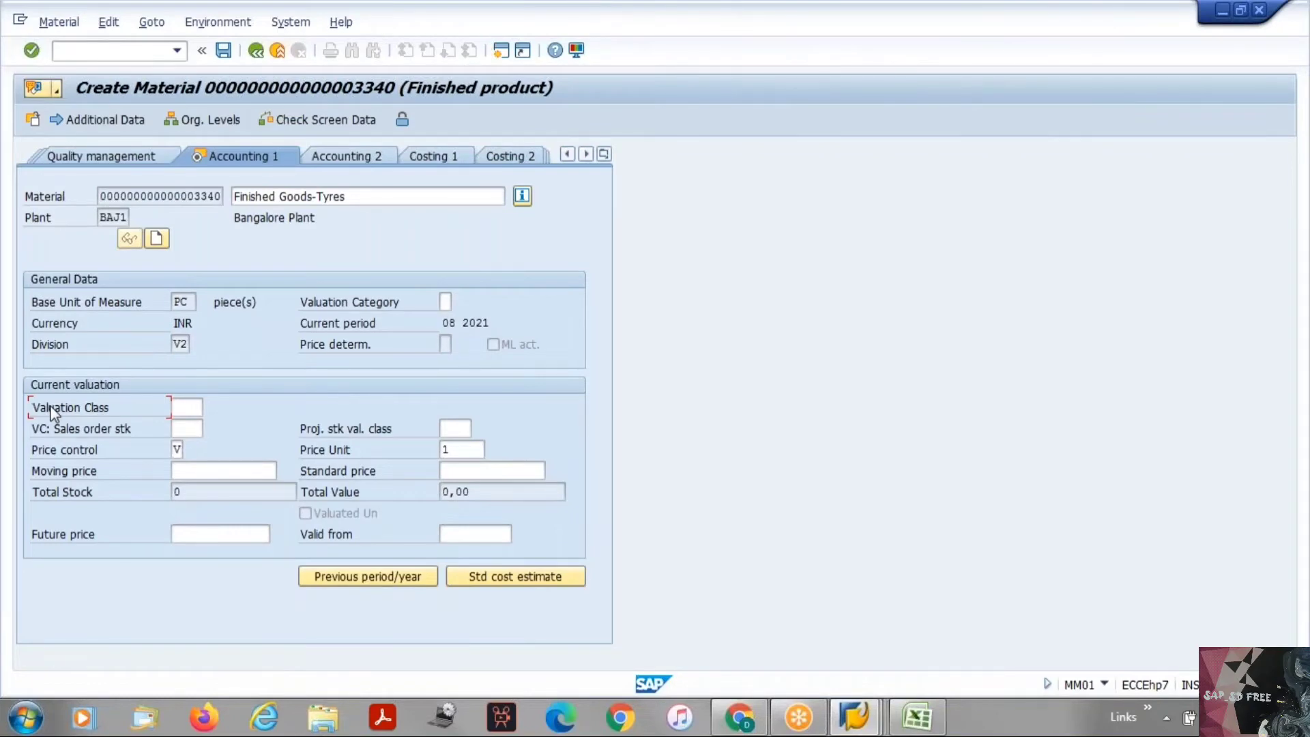
key("alt+Tab")
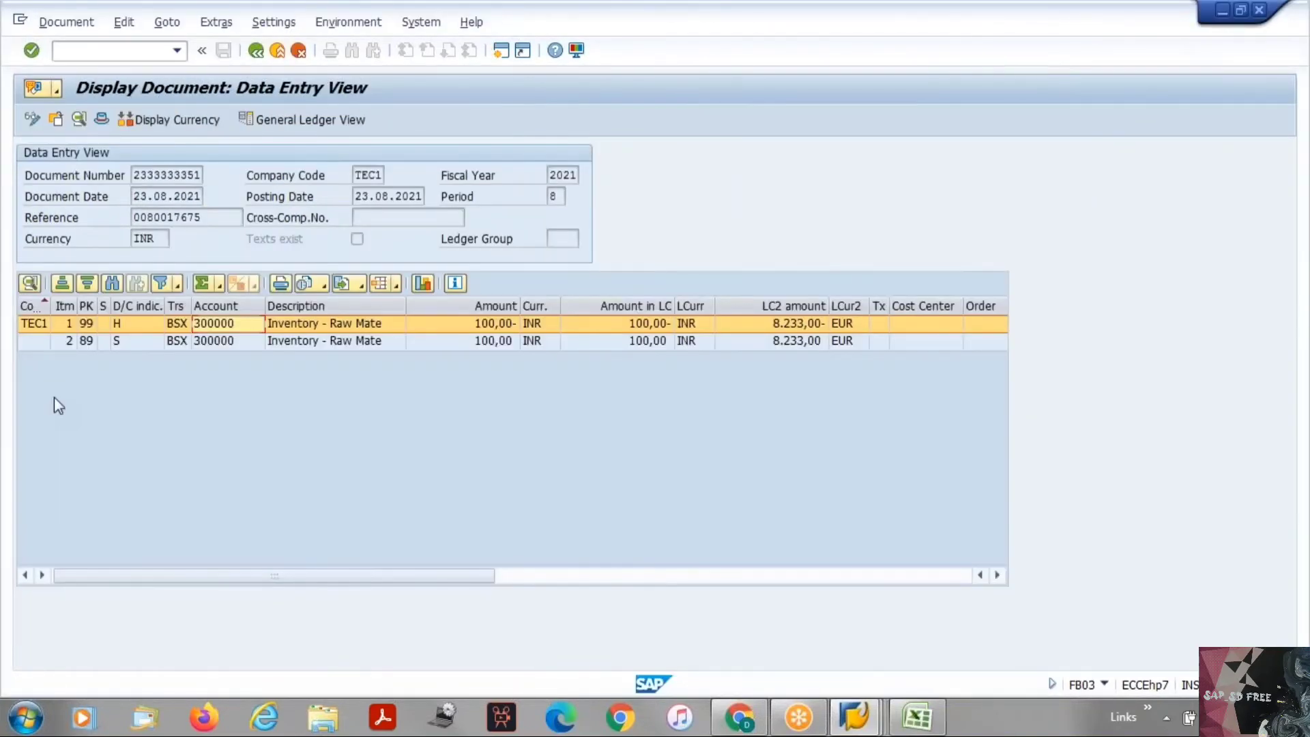
key("alt+Tab")
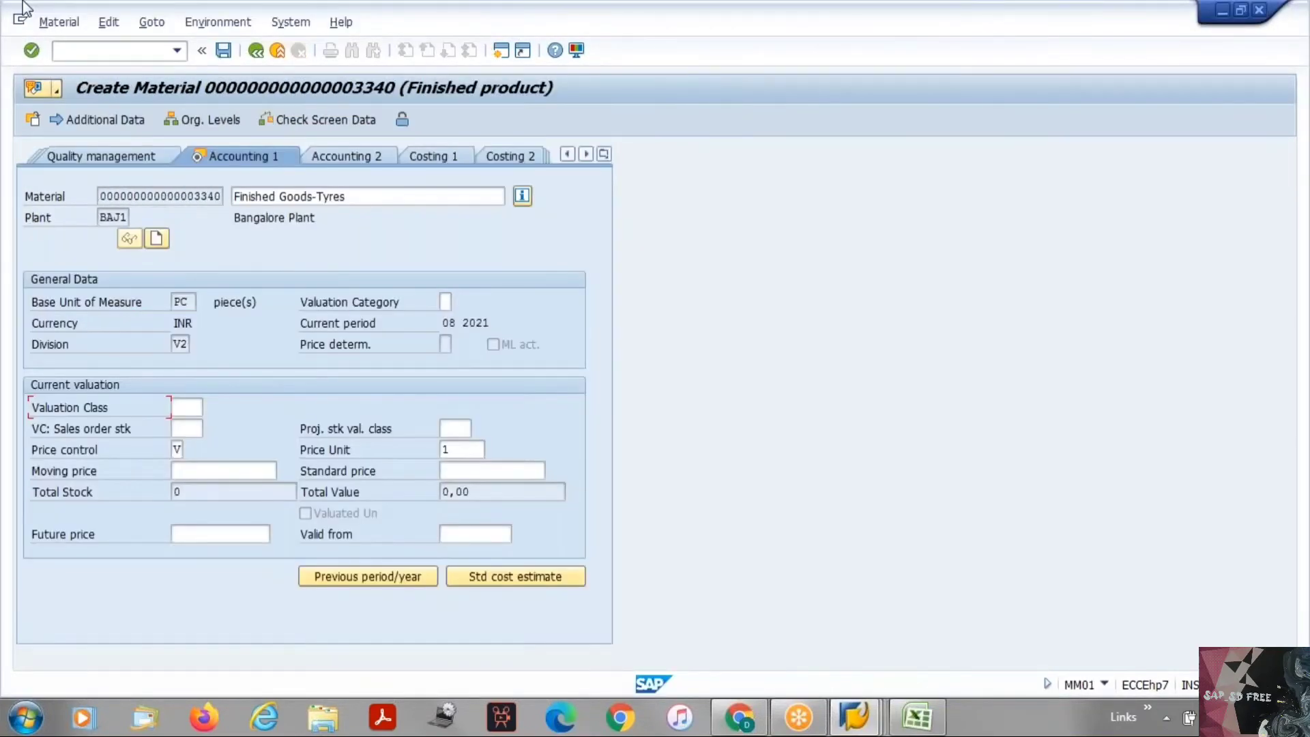
key("alt+Tab")
key("alt+Tab")
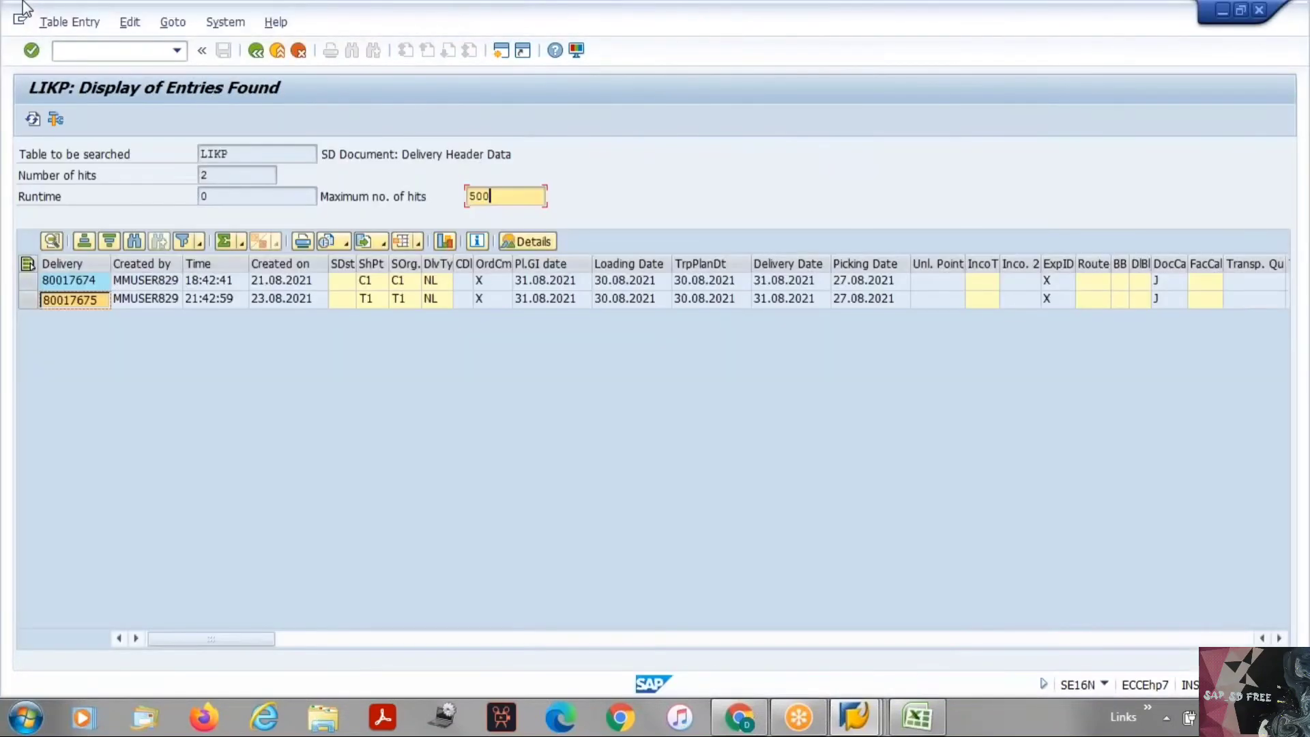
key("alt+Tab")
key("alt+Tab")
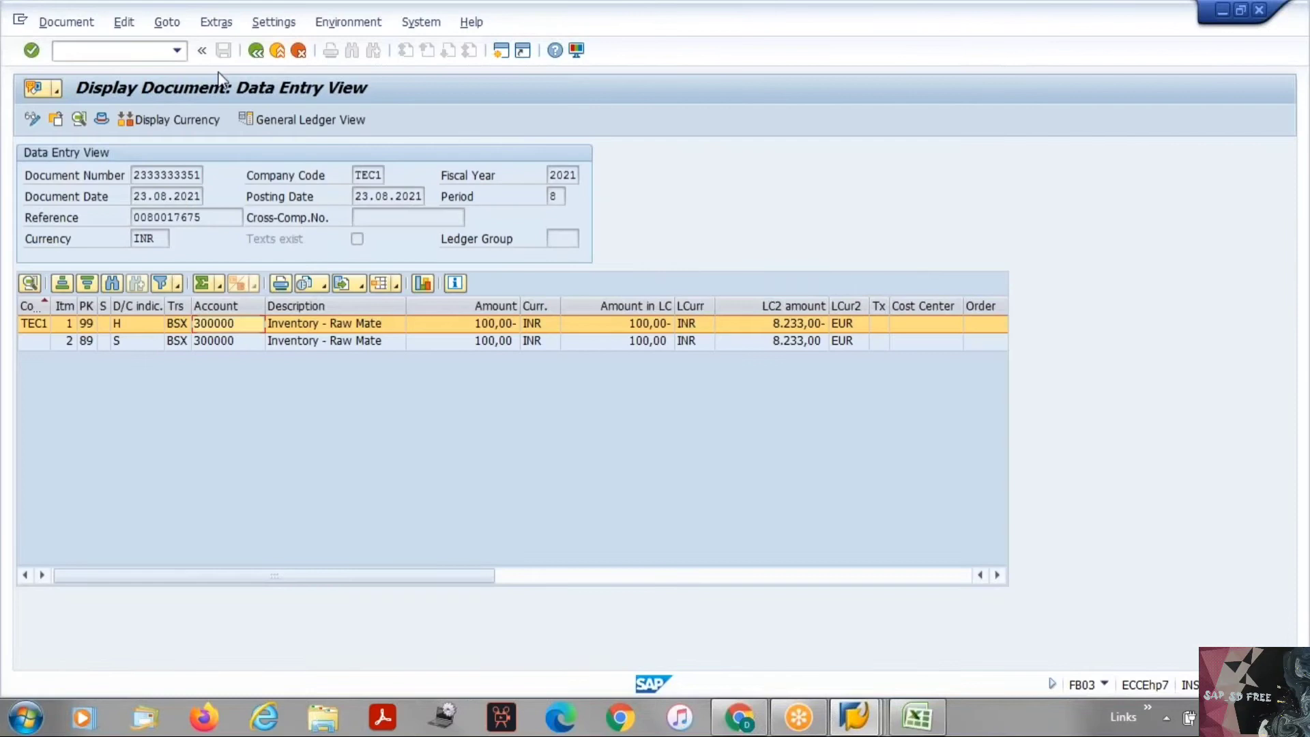
Step: Leave the accounting document, material document and document flow, going back to the Display Outbound Delivery initial screen
left_click(258, 53)
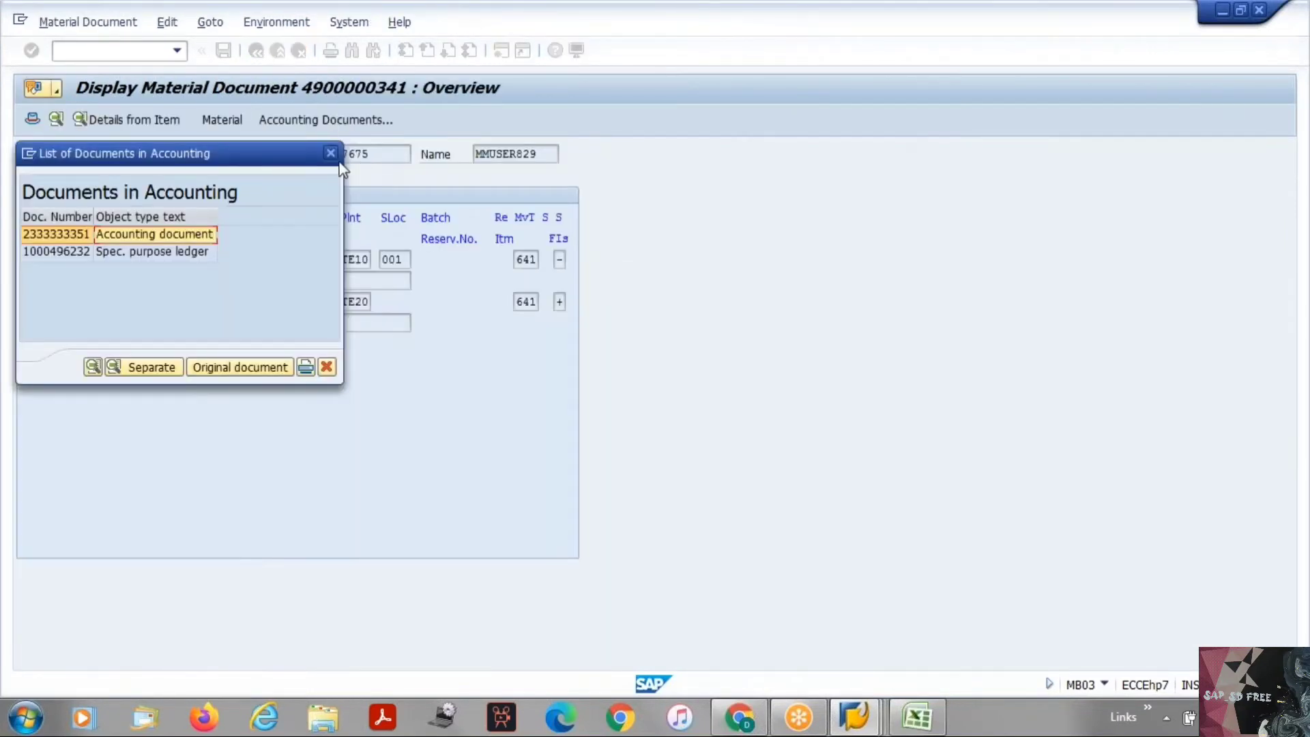
left_click(330, 154)
left_click(255, 53)
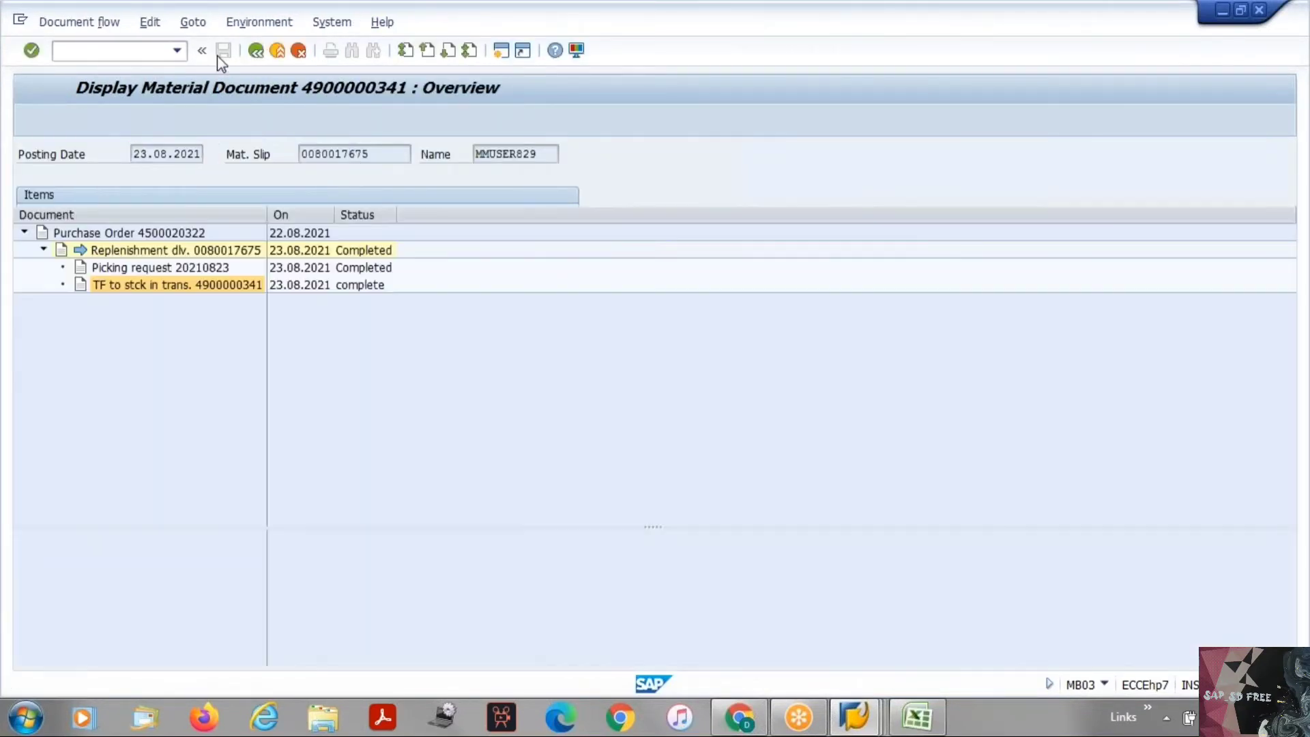
left_click(255, 52)
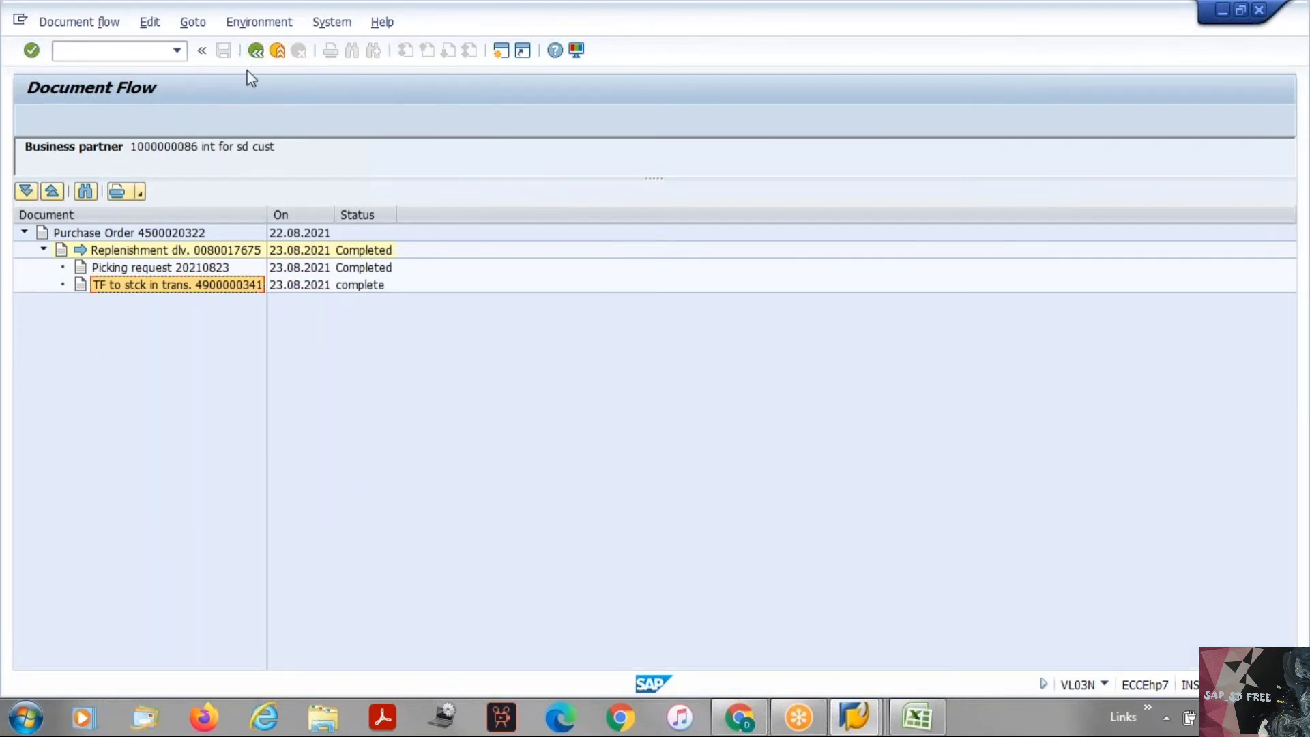
left_click(255, 53)
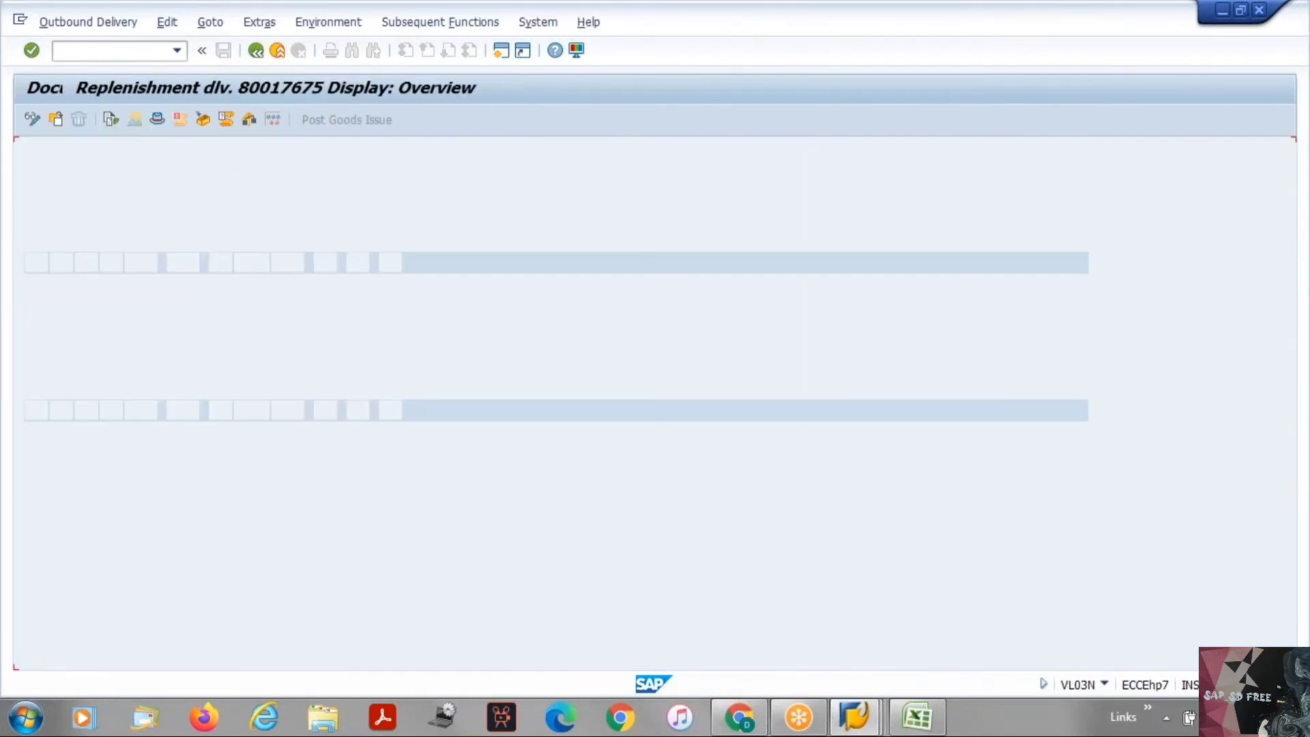
left_click(252, 54)
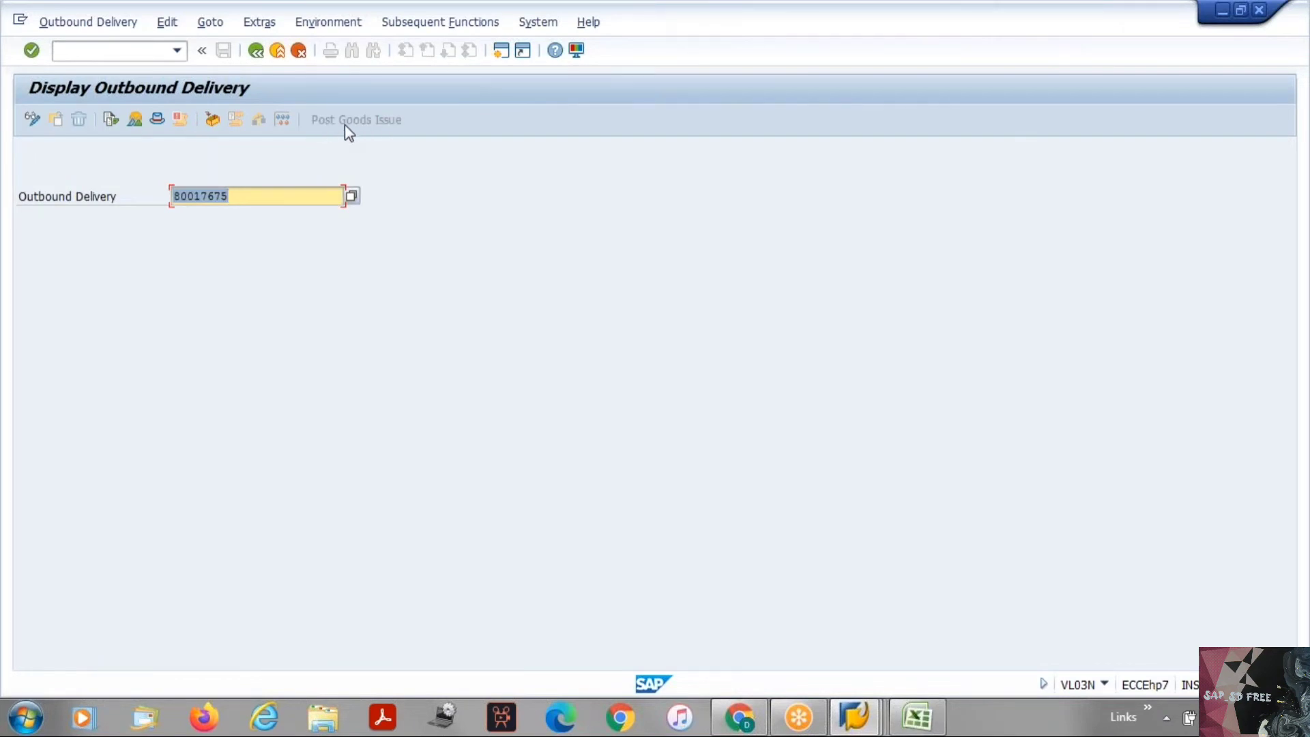
Step: Display the proposed outbound delivery in change mode and open its document flow
key("Return")
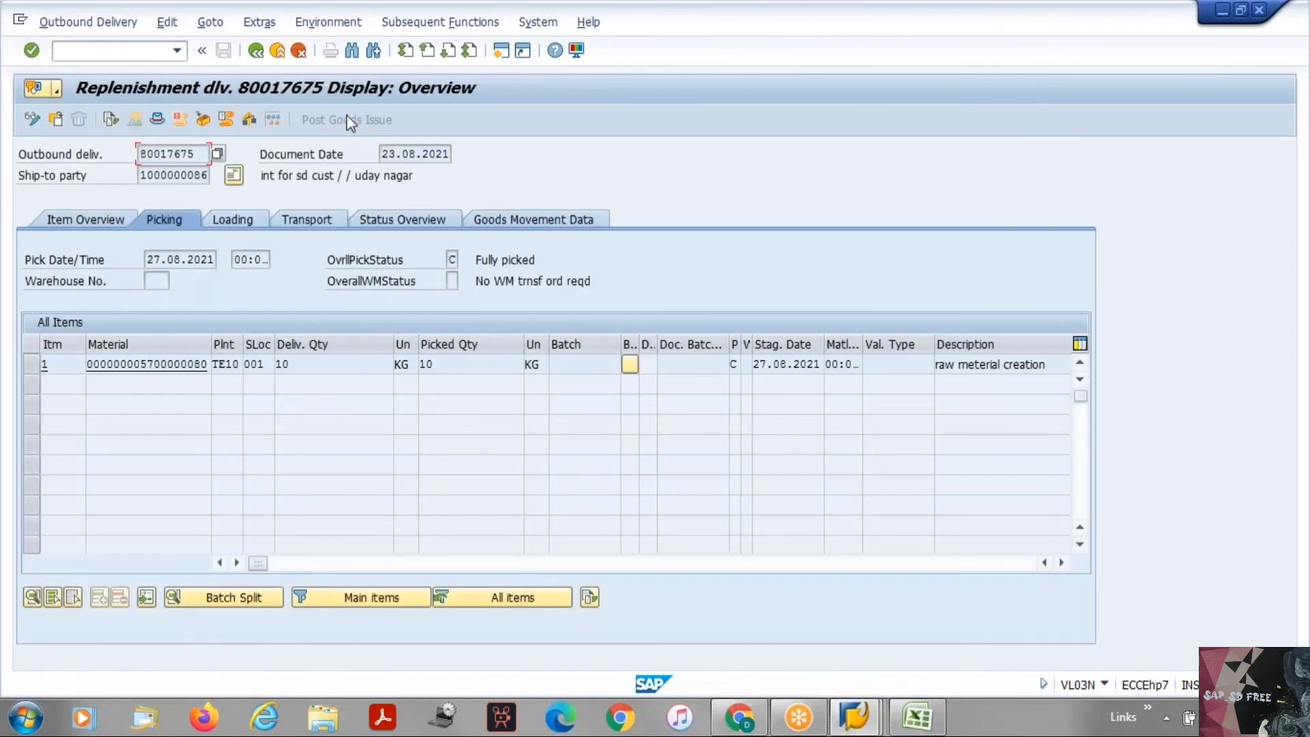
left_click(34, 120)
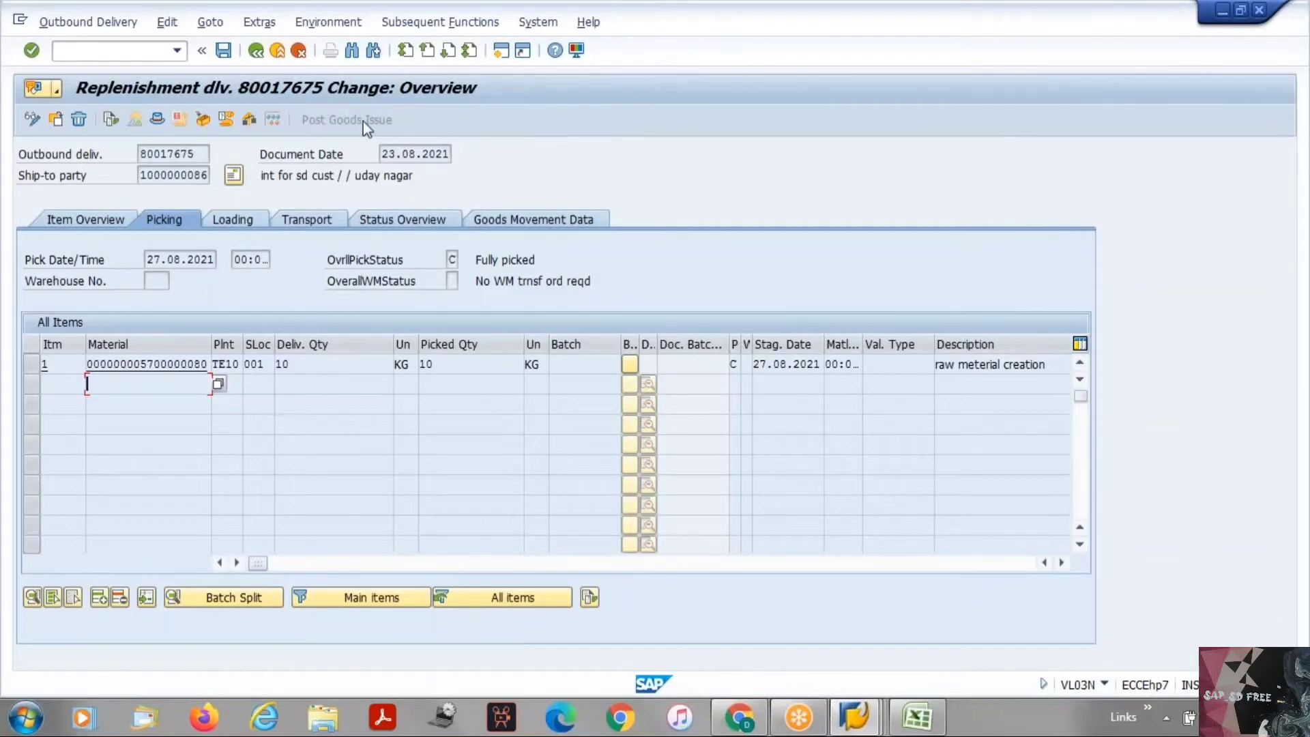
left_click(112, 118)
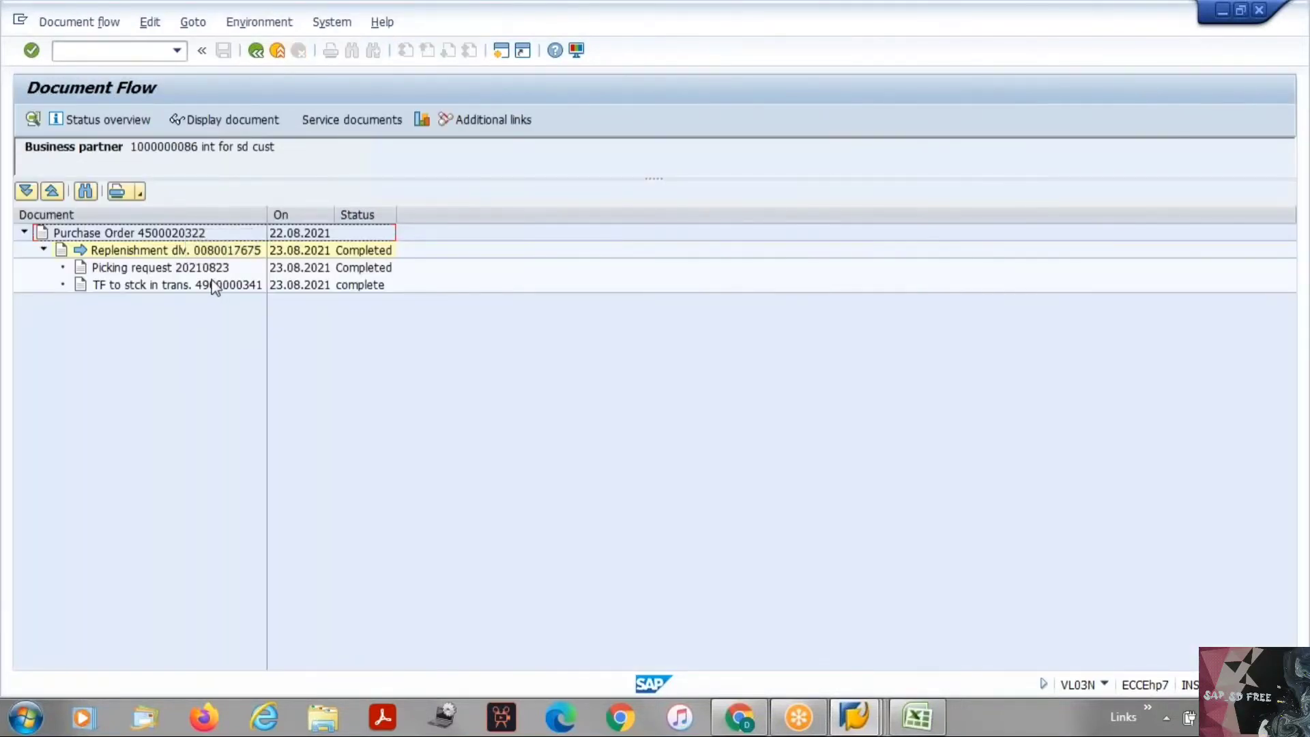
Step: Open the stock-in-transit transfer's material document from the flow and display its linked accounting document
left_click(214, 285)
left_click(233, 123)
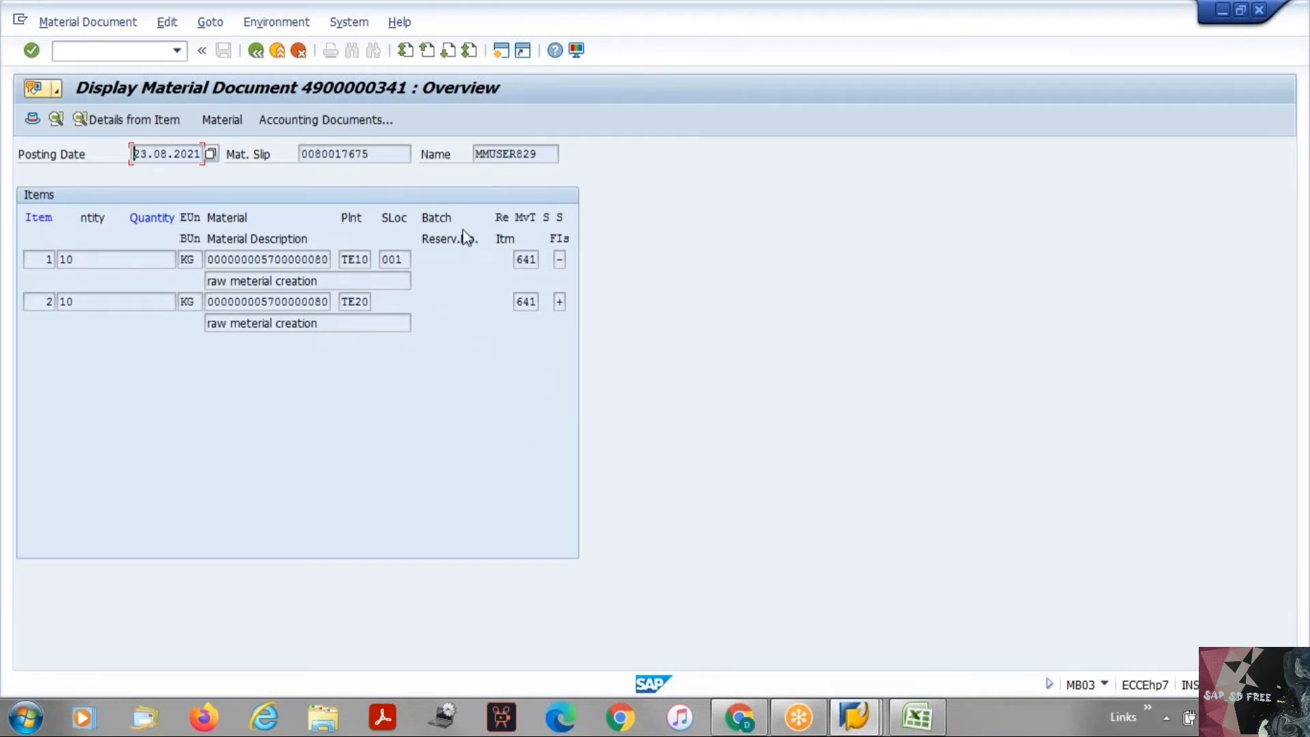
left_click(315, 121)
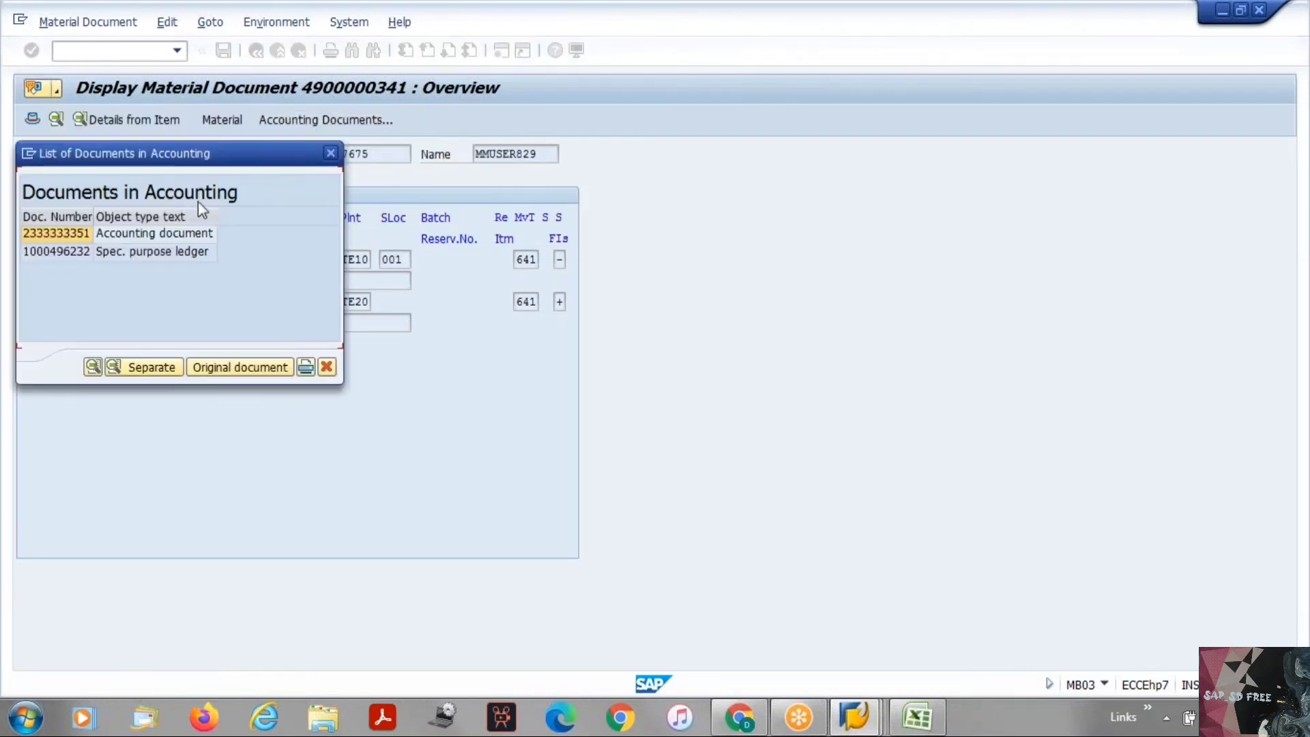
double_click(186, 229)
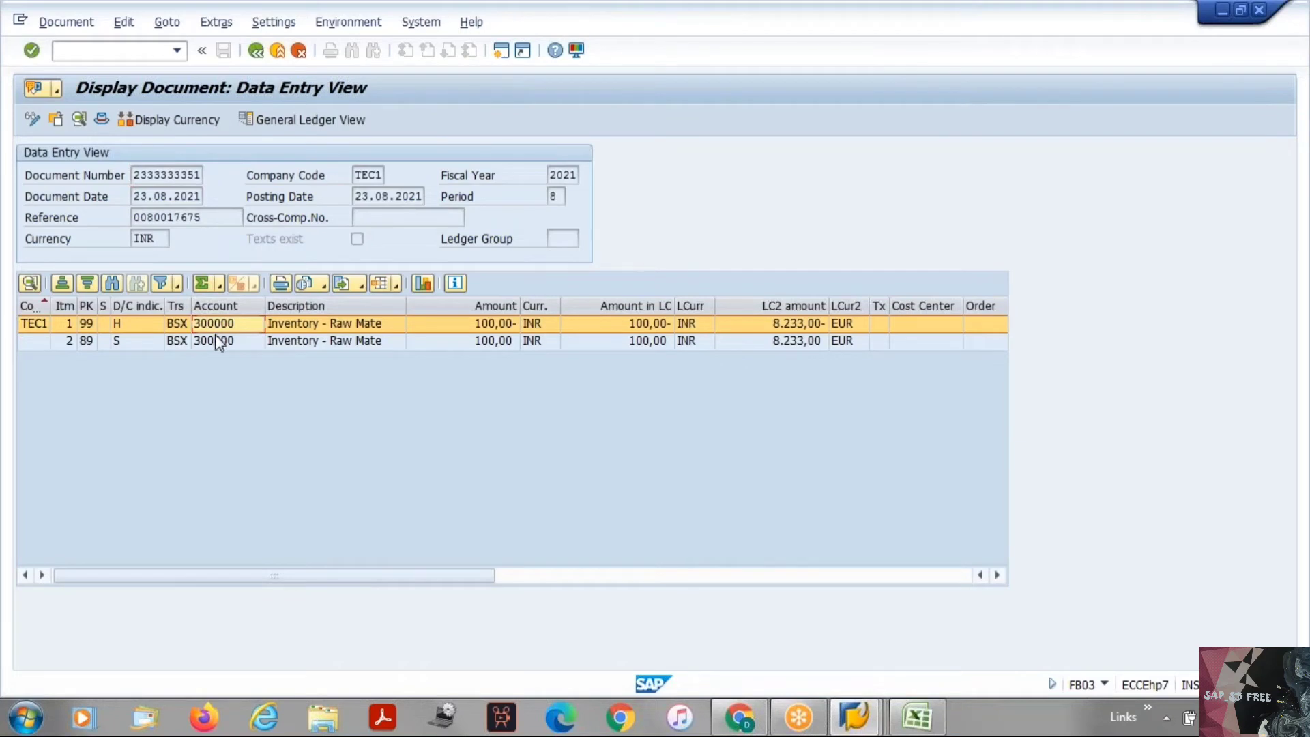
Step: Examine the Account entries of the credit and debit line items in the accounting document
left_click(219, 341)
left_click(224, 322)
left_click(223, 341)
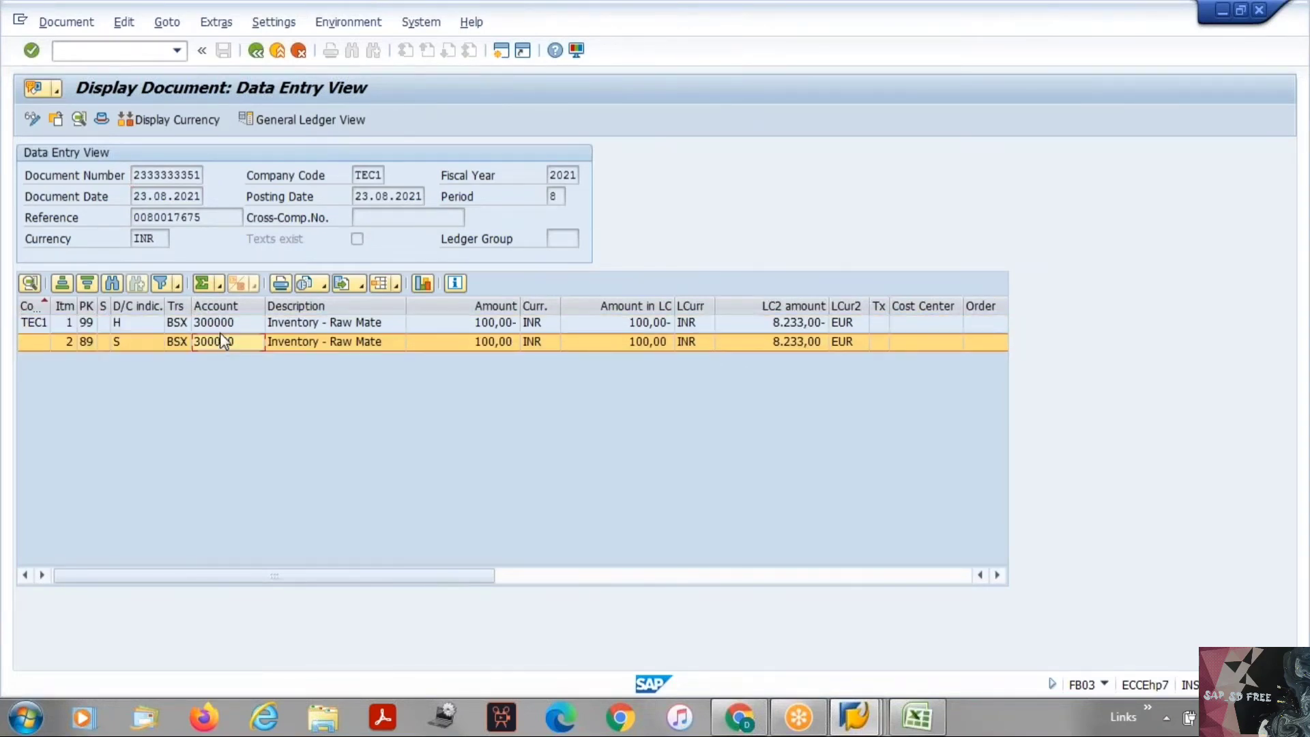
left_click(223, 326)
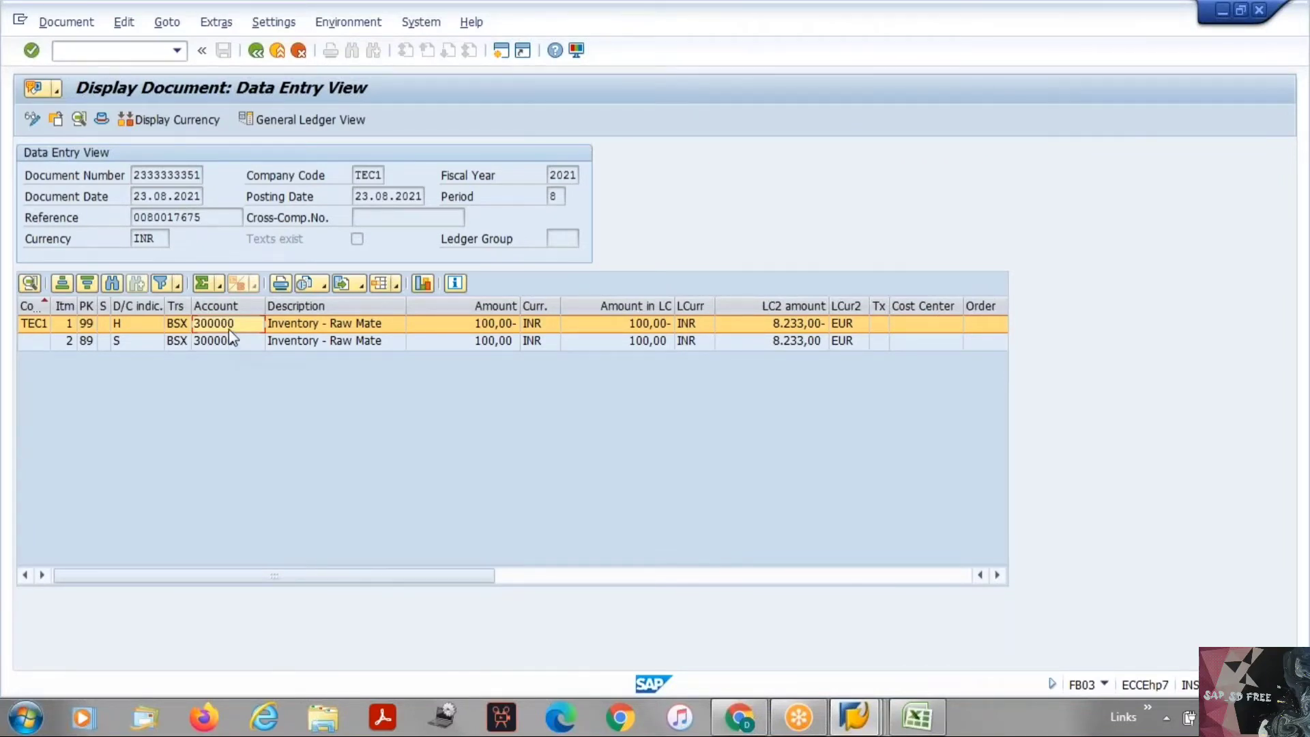
Step: Close the accounting document and its document list, and go back through the document flow to the delivery overview
left_click(256, 52)
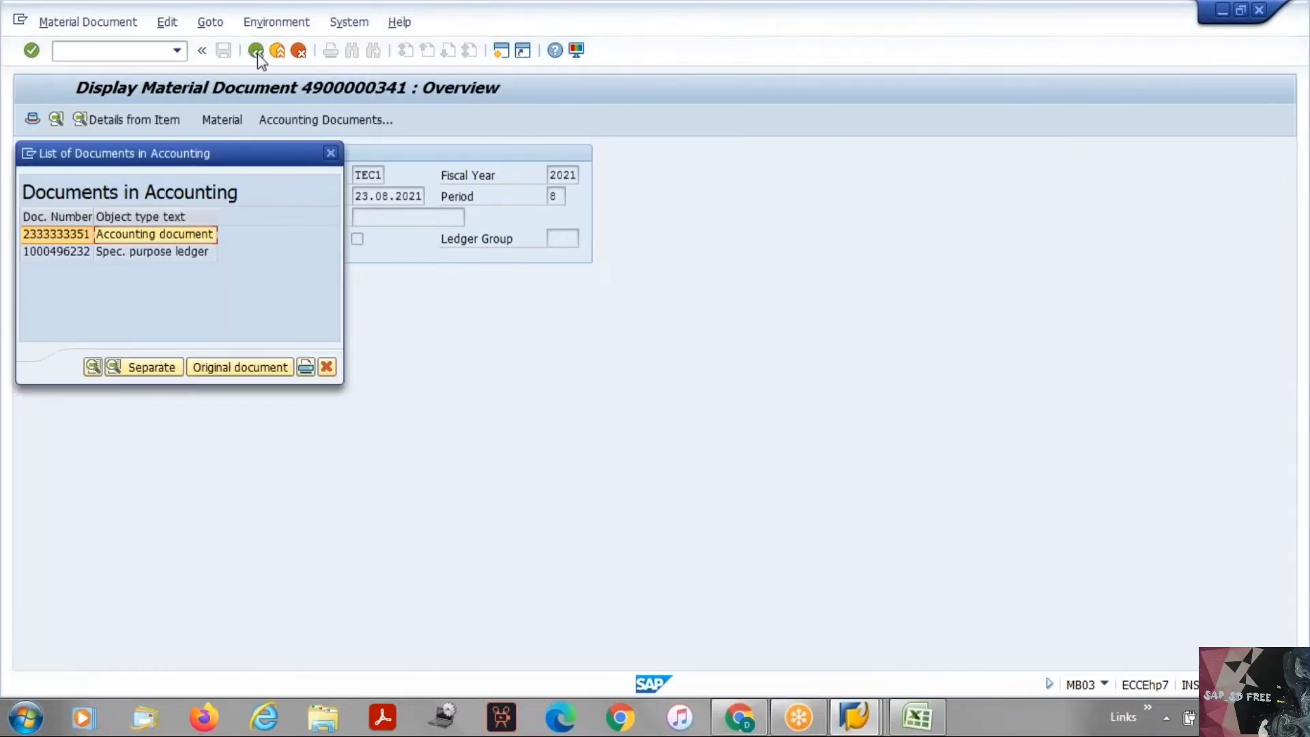
left_click(330, 153)
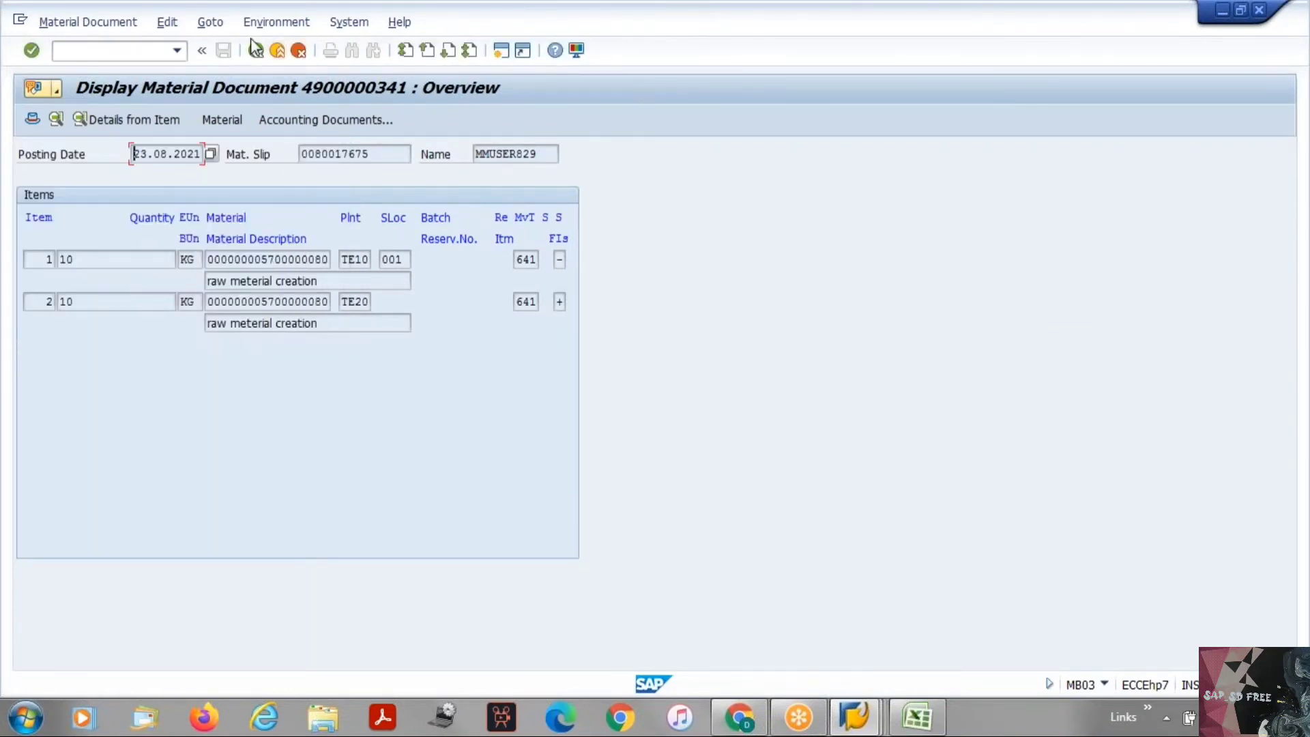
left_click(256, 52)
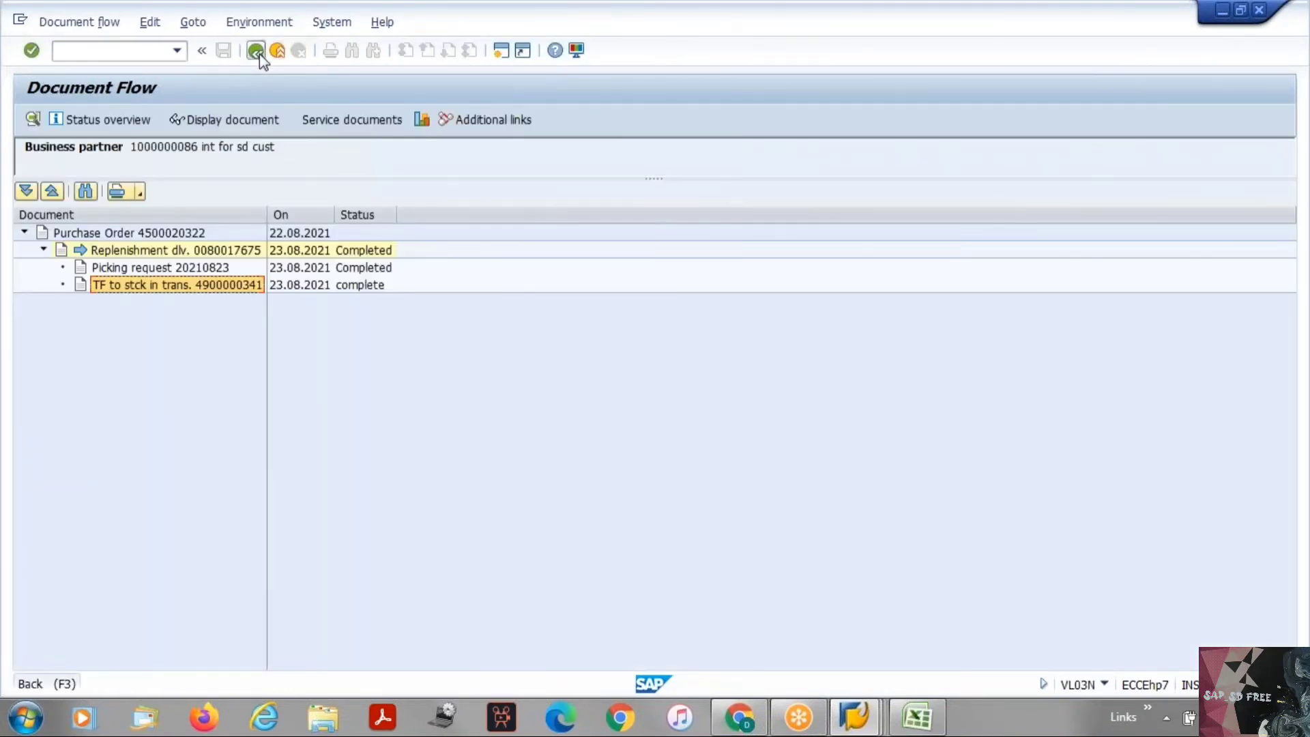
left_click(257, 51)
Step: Switch to the Create Material session and enter the Valuation Class field of the Accounting 1 view
mouse_move(854, 718)
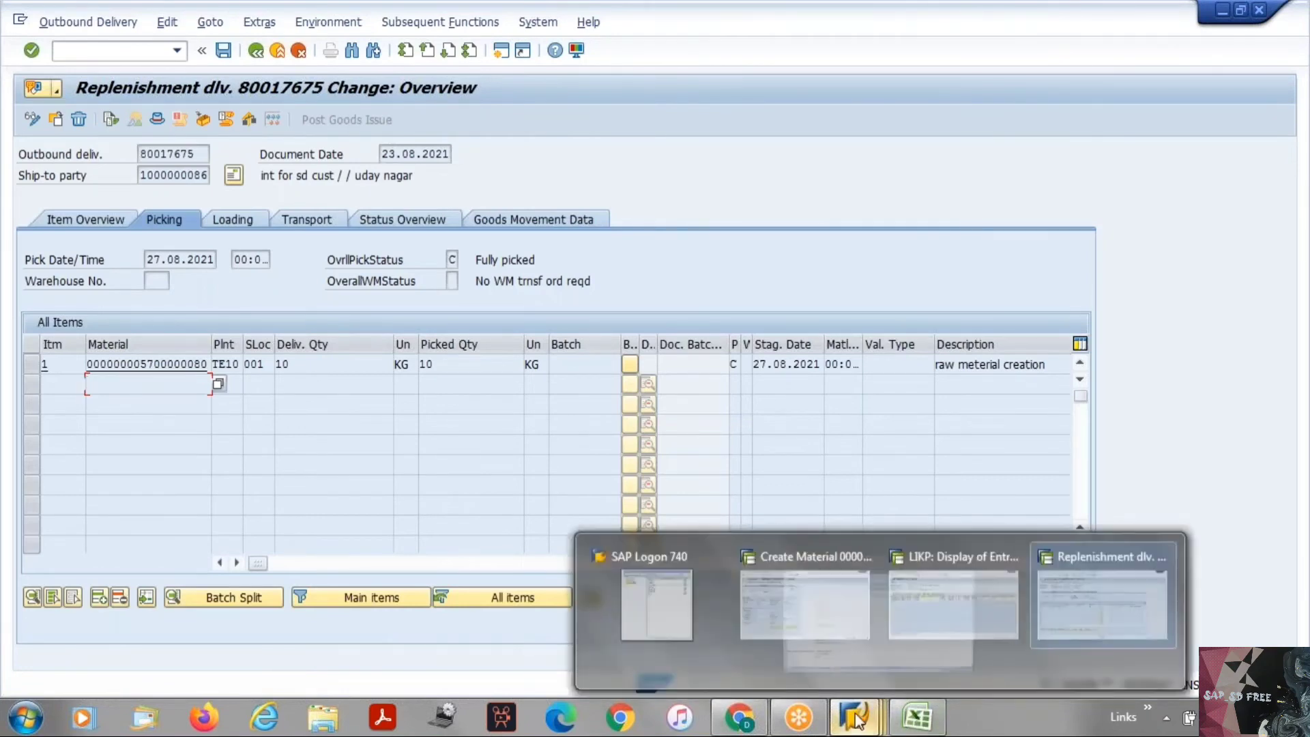
left_click(757, 580)
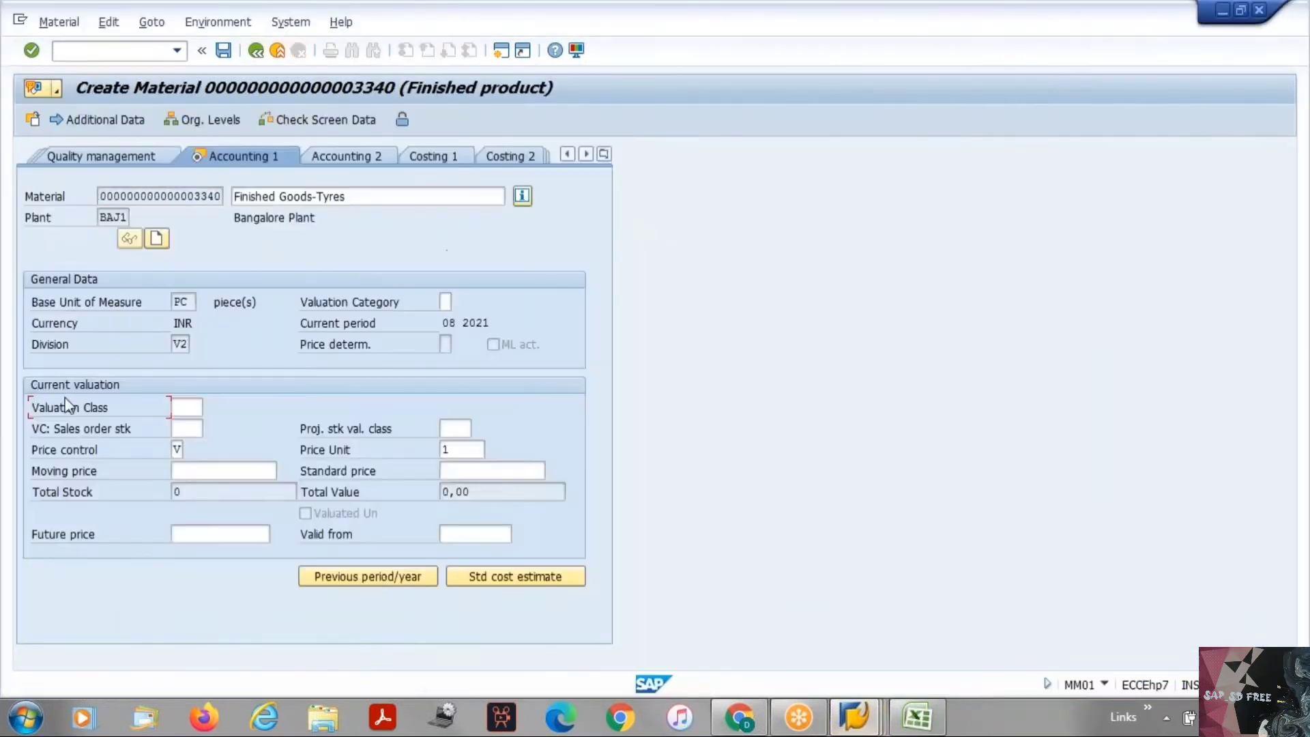
left_click(176, 407)
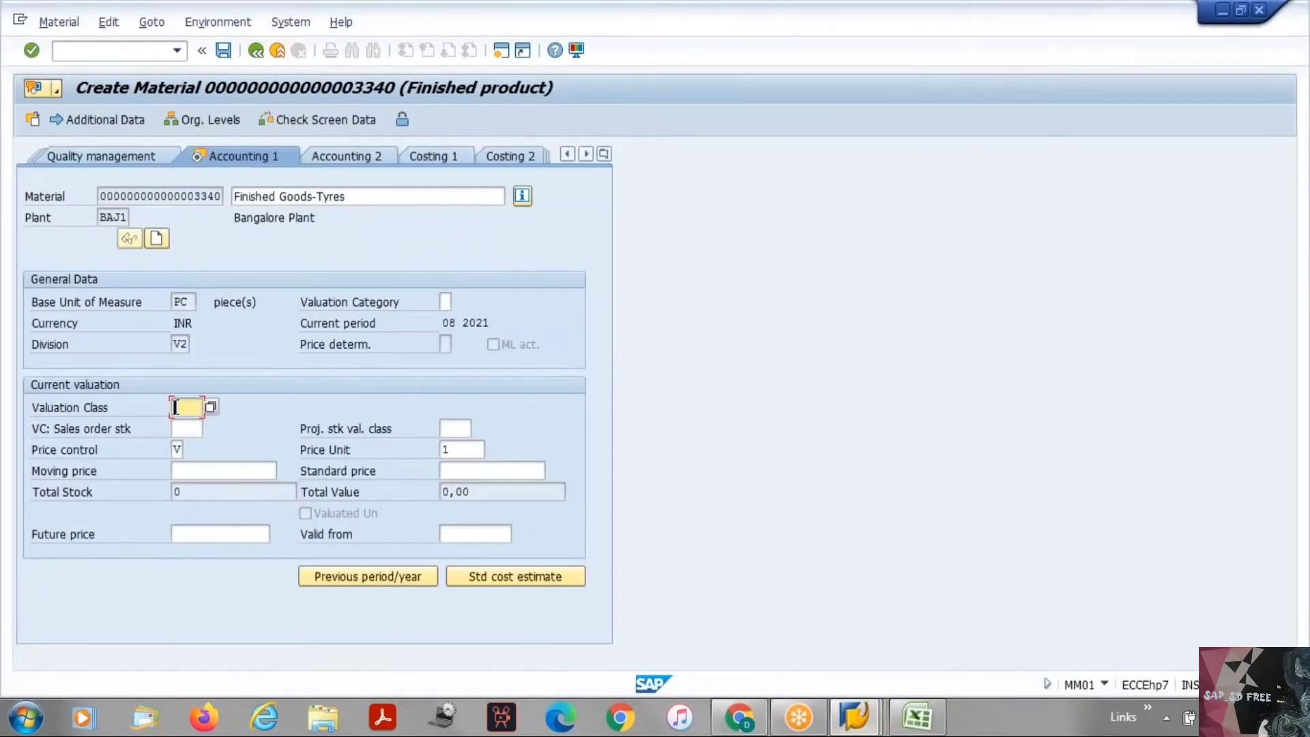
Step: Look through the possible Valuation Class entries for the finished product and close the list without choosing one
left_click(210, 408)
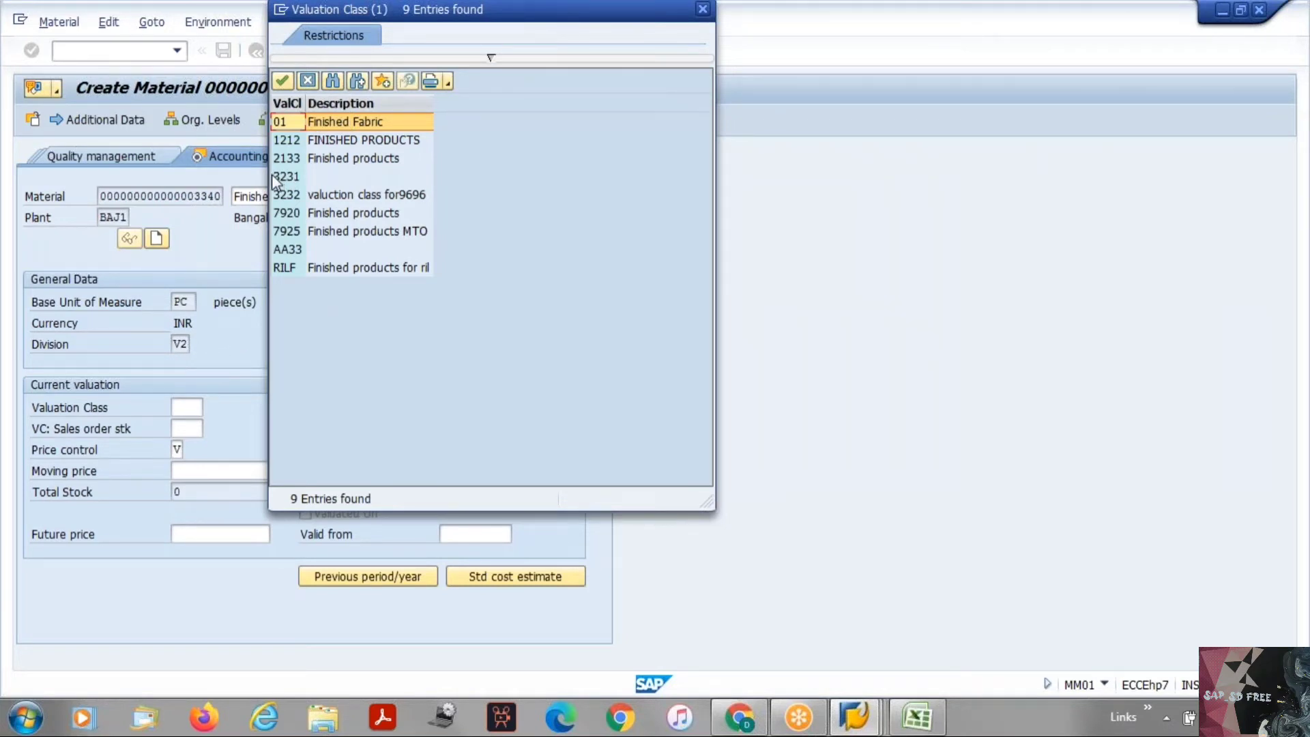
left_click(306, 82)
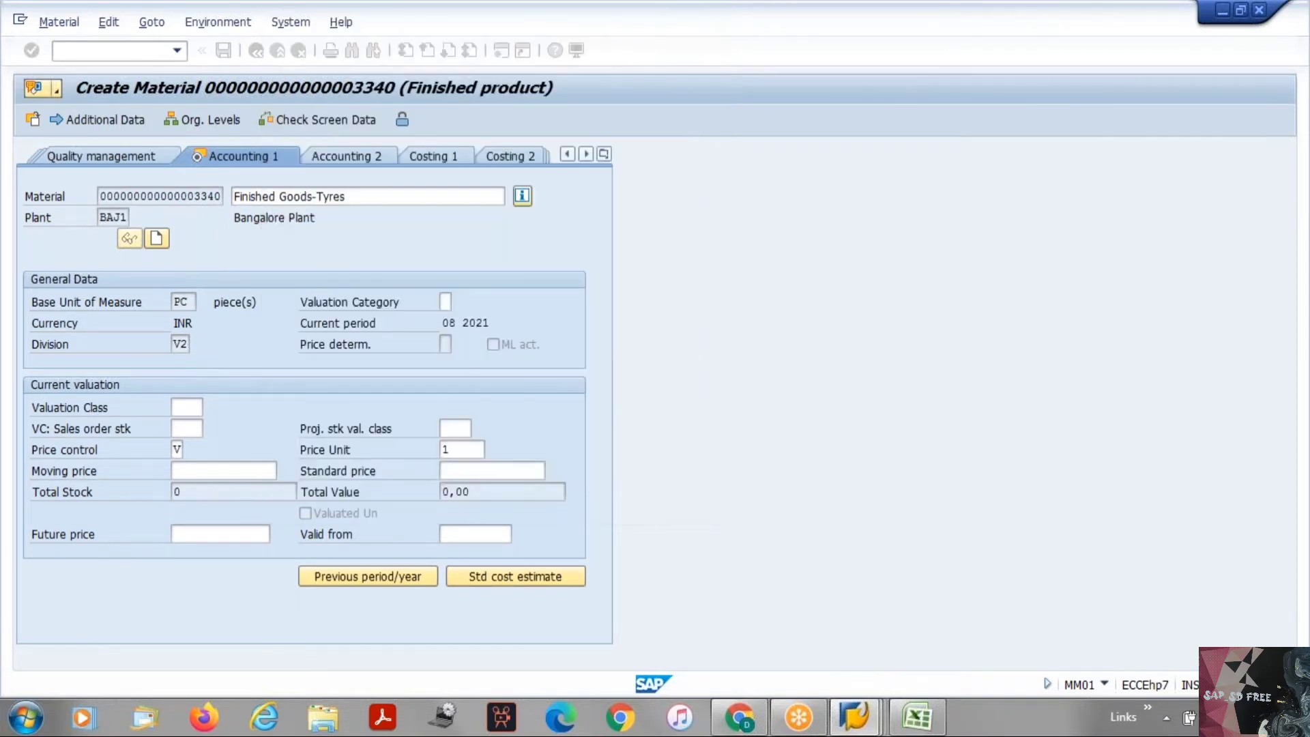
left_click_drag(30, 408, 82, 407)
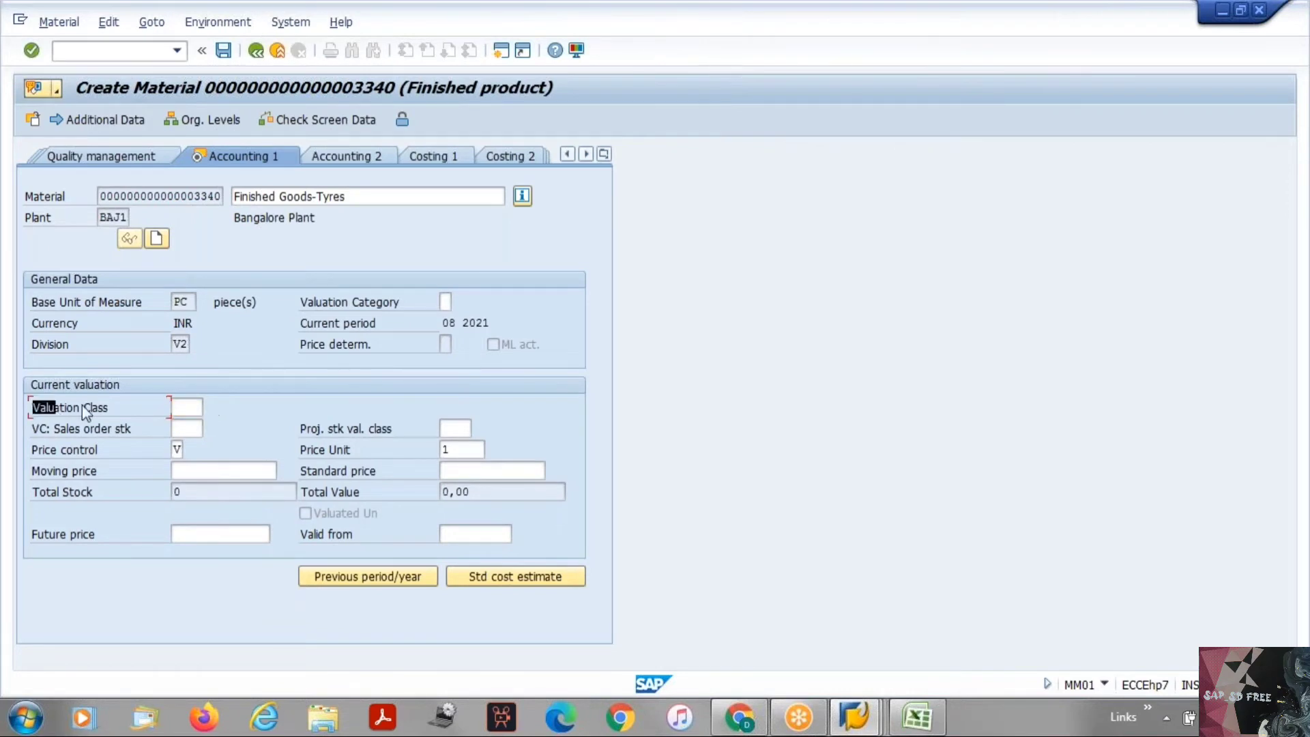
left_click(154, 408)
Step: Switch to the delivery session, follow its document flow to the stock-in-transit material document, and display the first item's Account in the linked accounting document
key("alt+Tab")
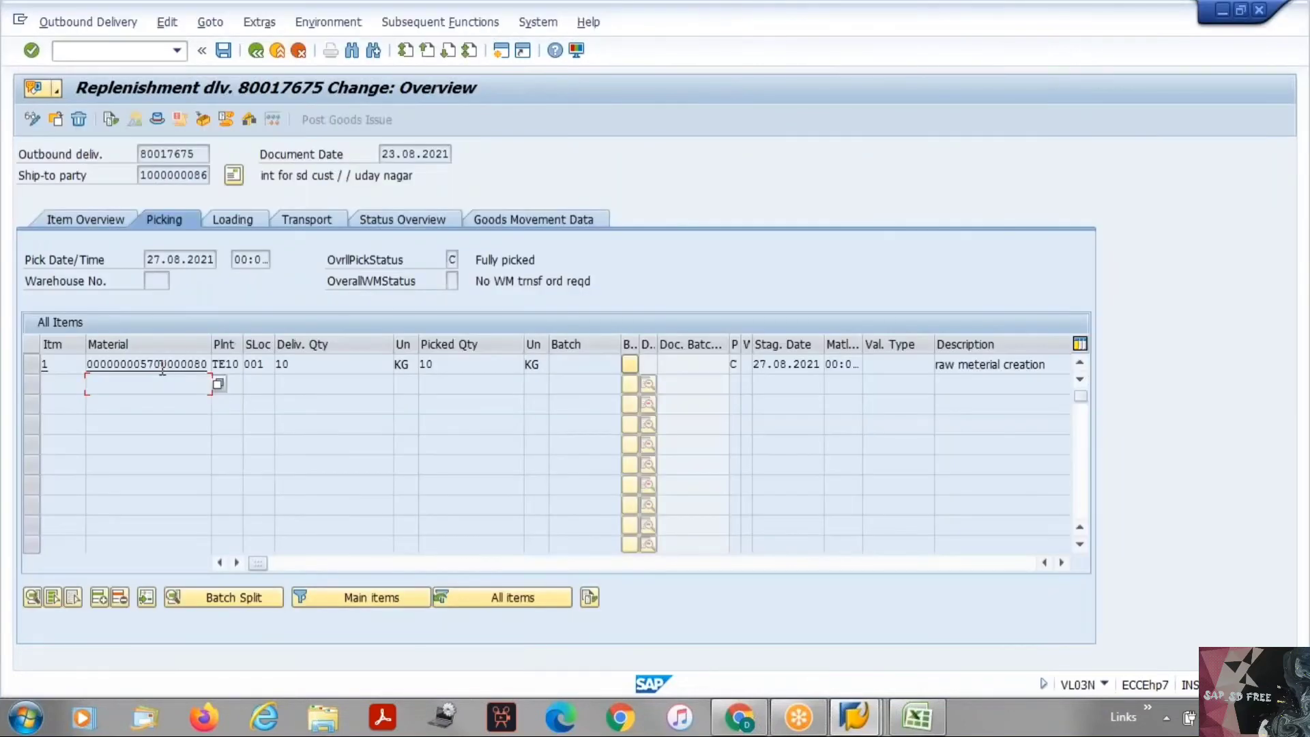
left_click(111, 120)
left_click(177, 284)
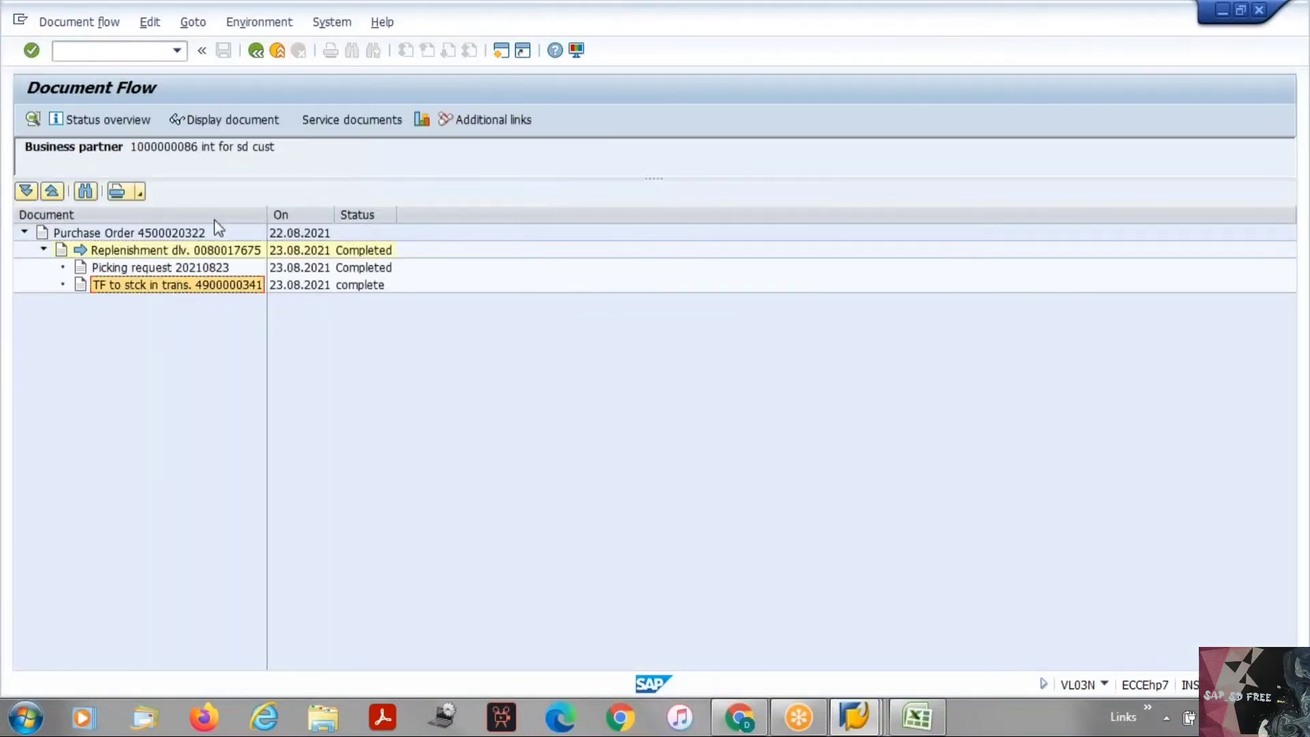
left_click(228, 120)
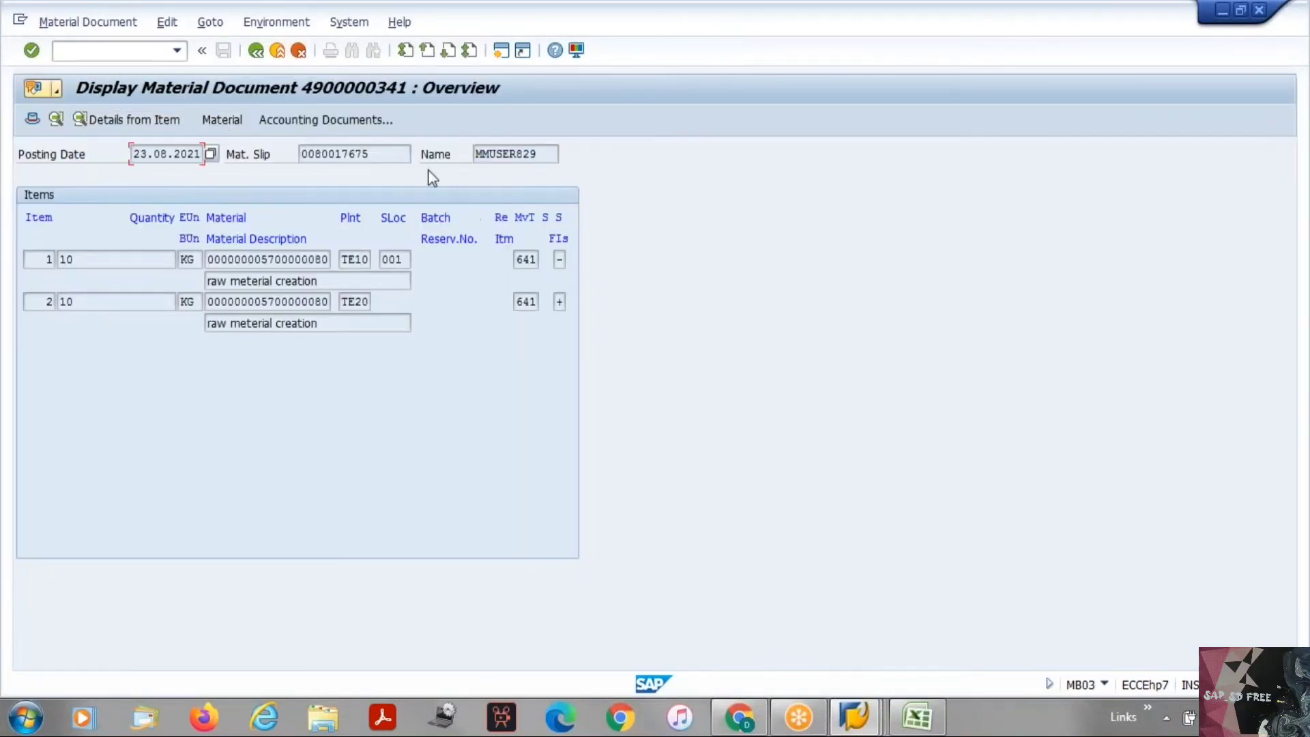
left_click(304, 120)
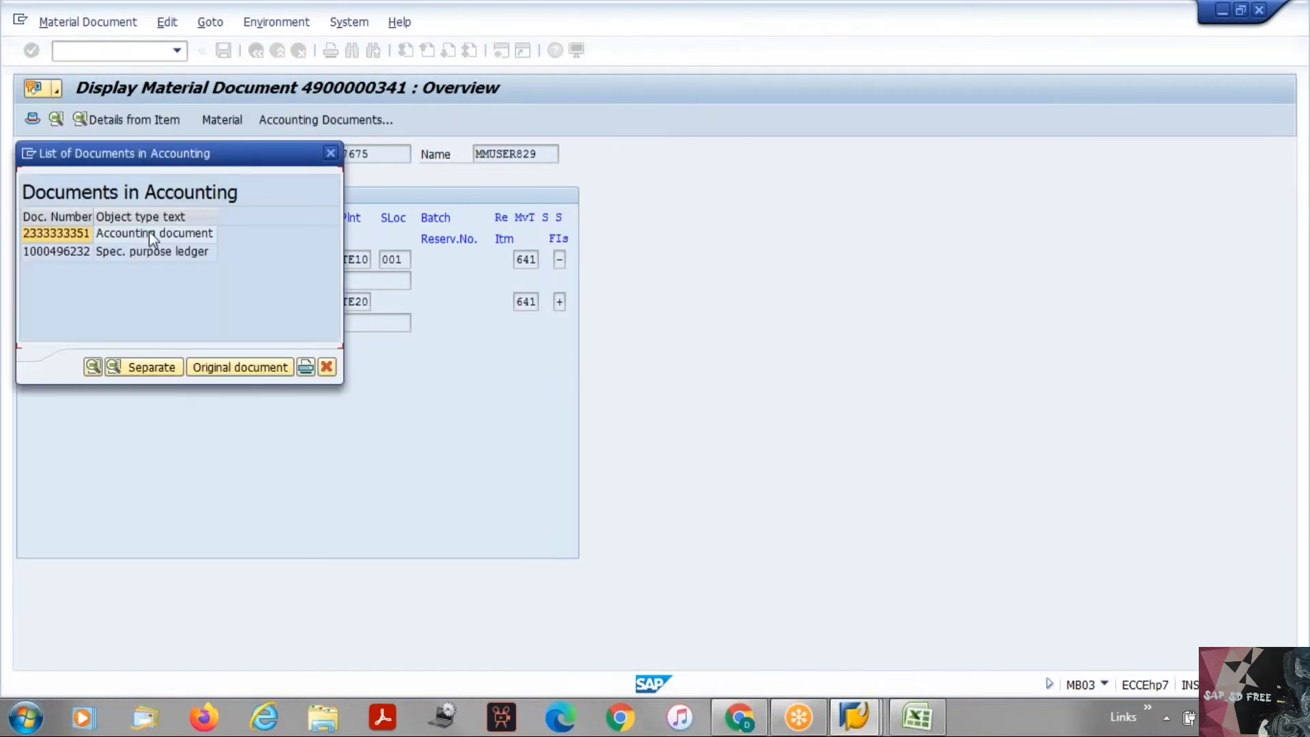
double_click(140, 233)
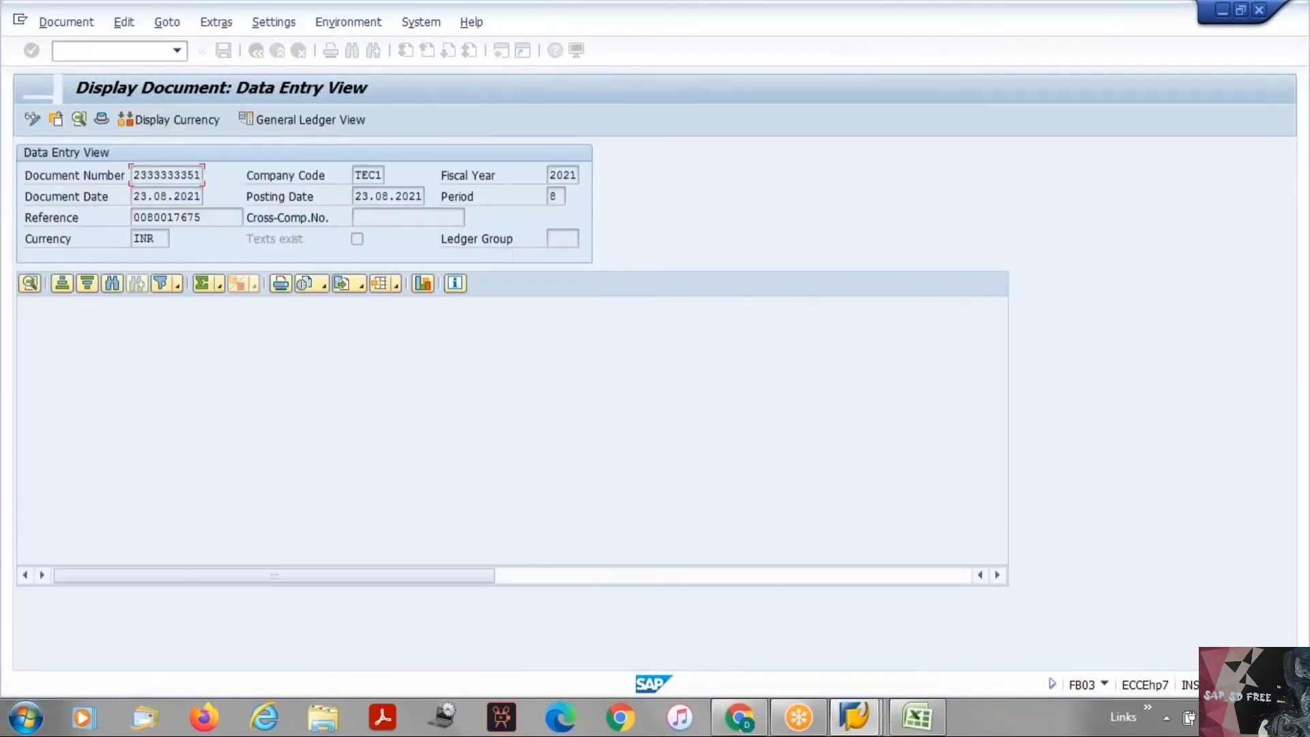
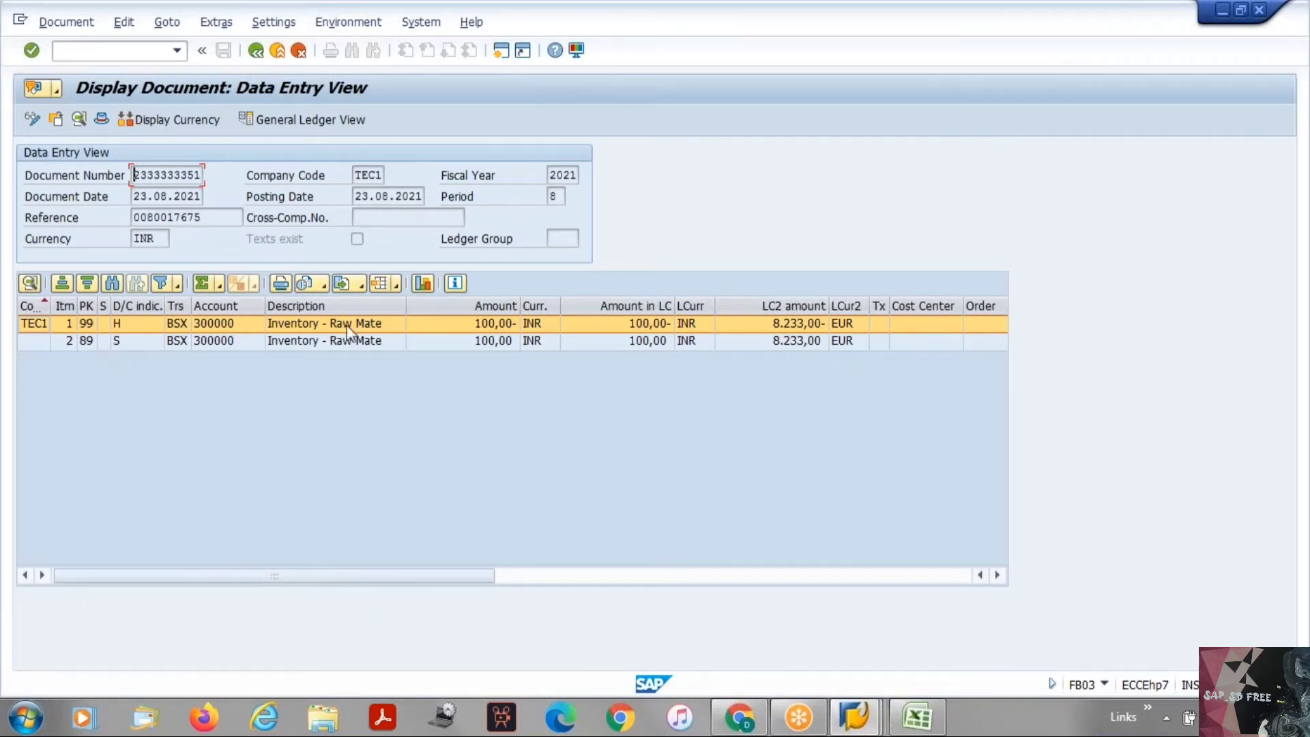
left_click(214, 322)
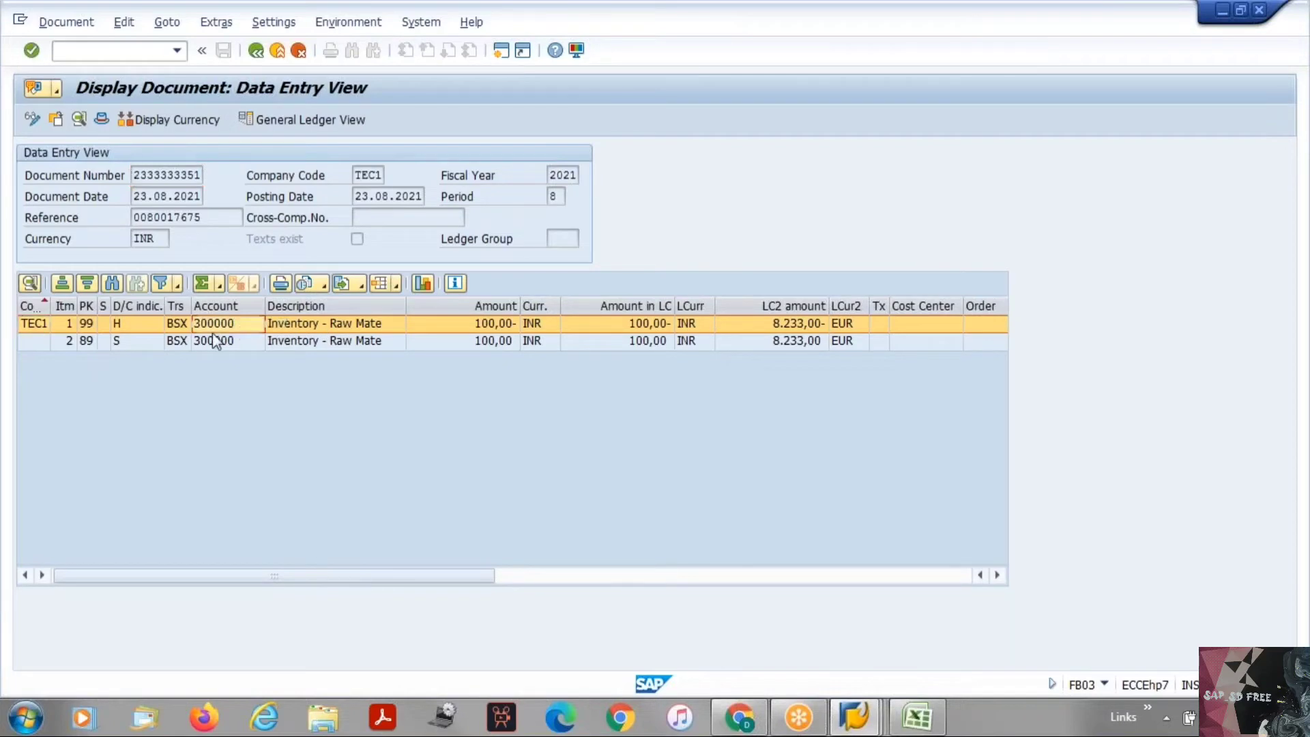
Step: Look up the meaning of posting key 99 on the first line item in the posting key list
left_click(91, 324)
key("F4")
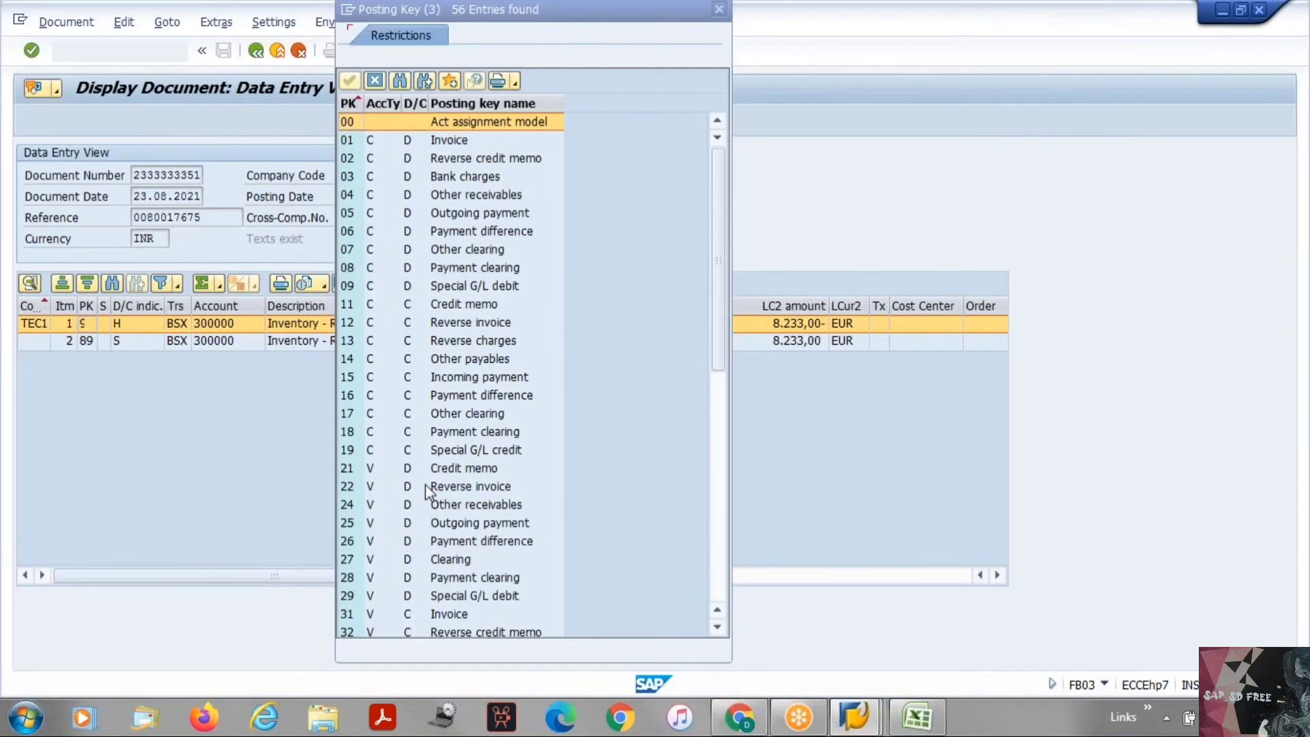
scroll(517, 506, "down", 10)
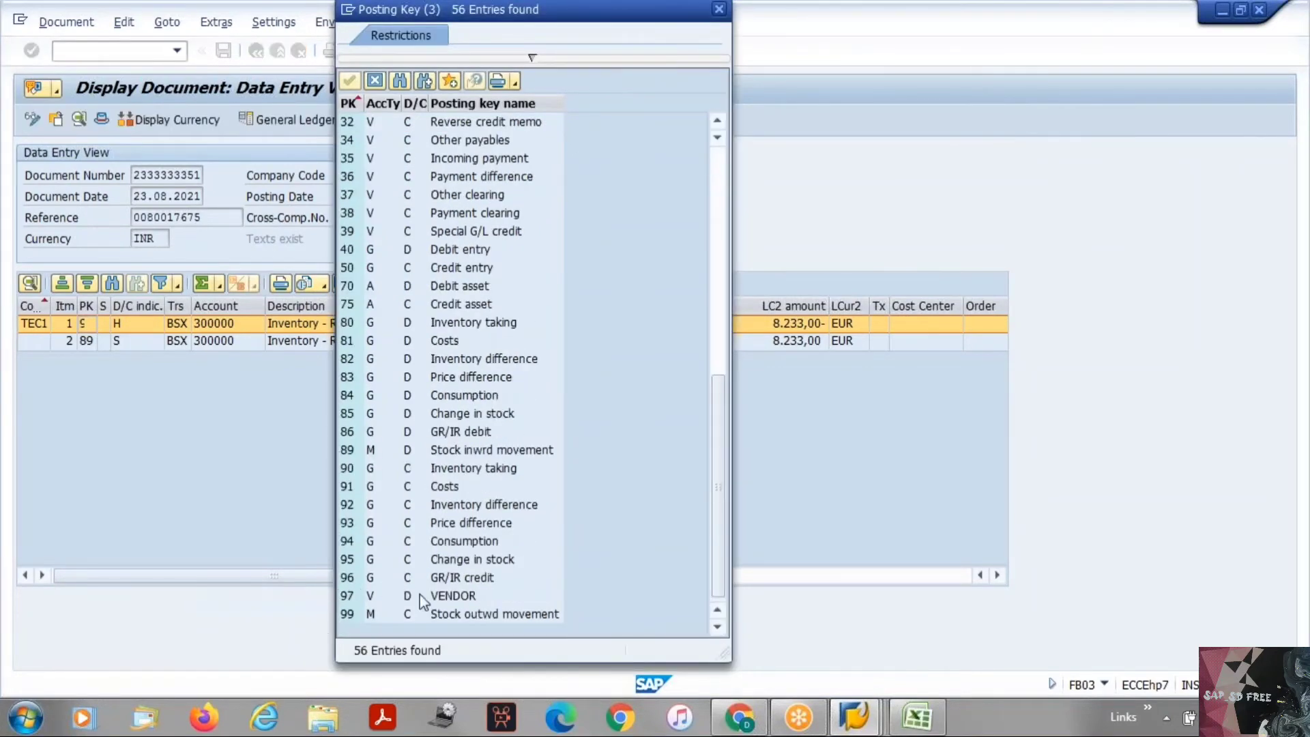
left_click(449, 614)
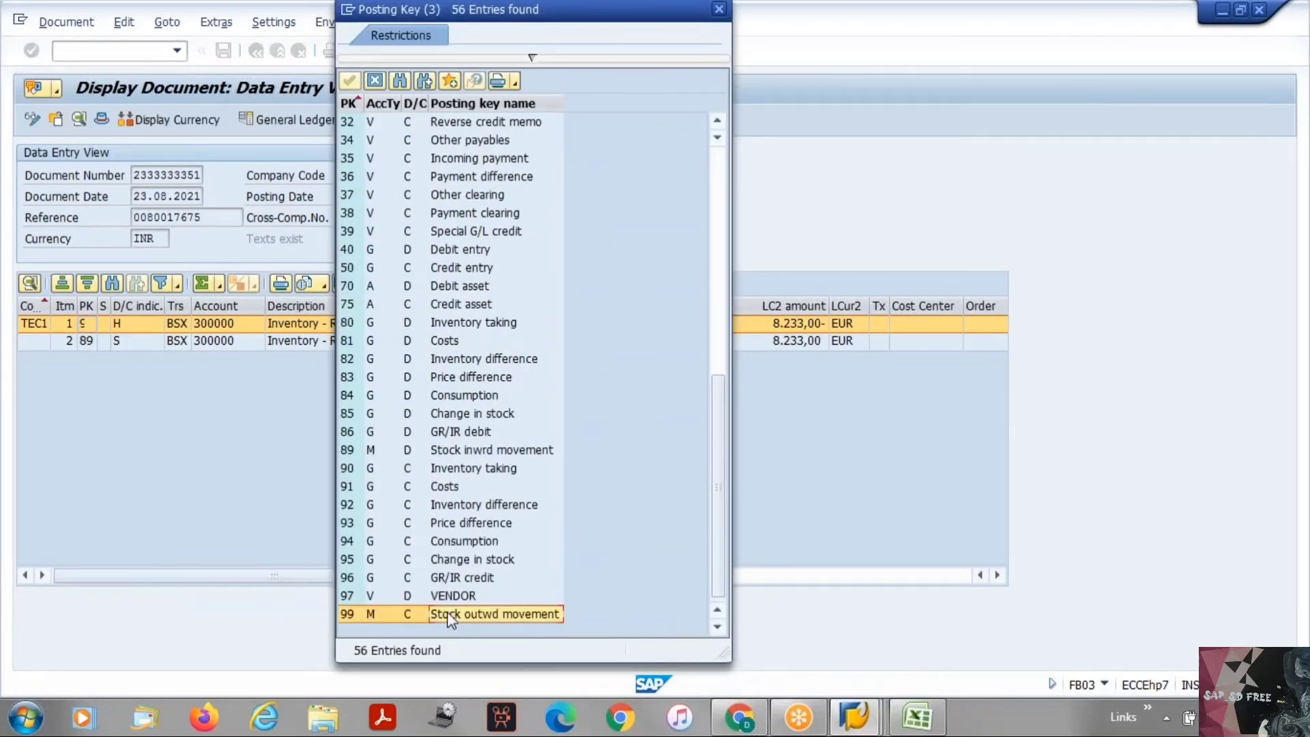
left_click(379, 78)
Step: Look up the meaning of posting key 89 on the second line item and close the posting key list
left_click(94, 339)
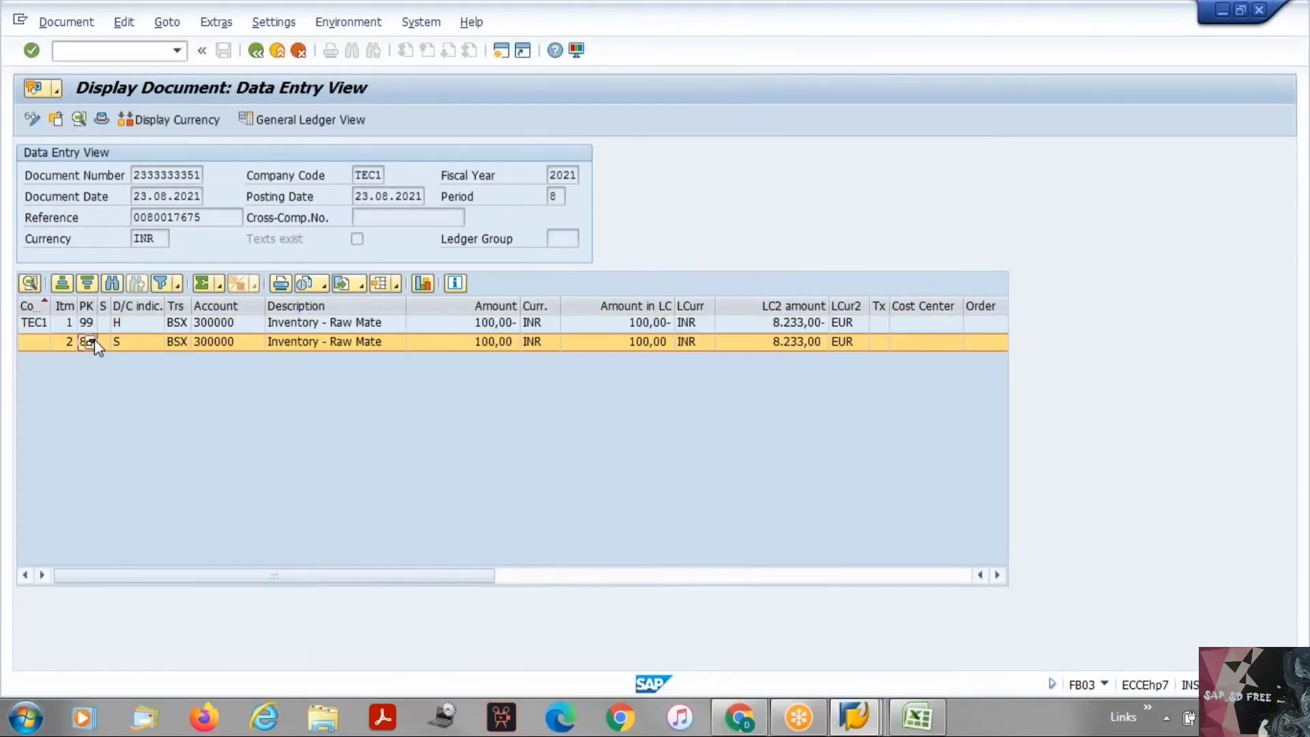
key("F4")
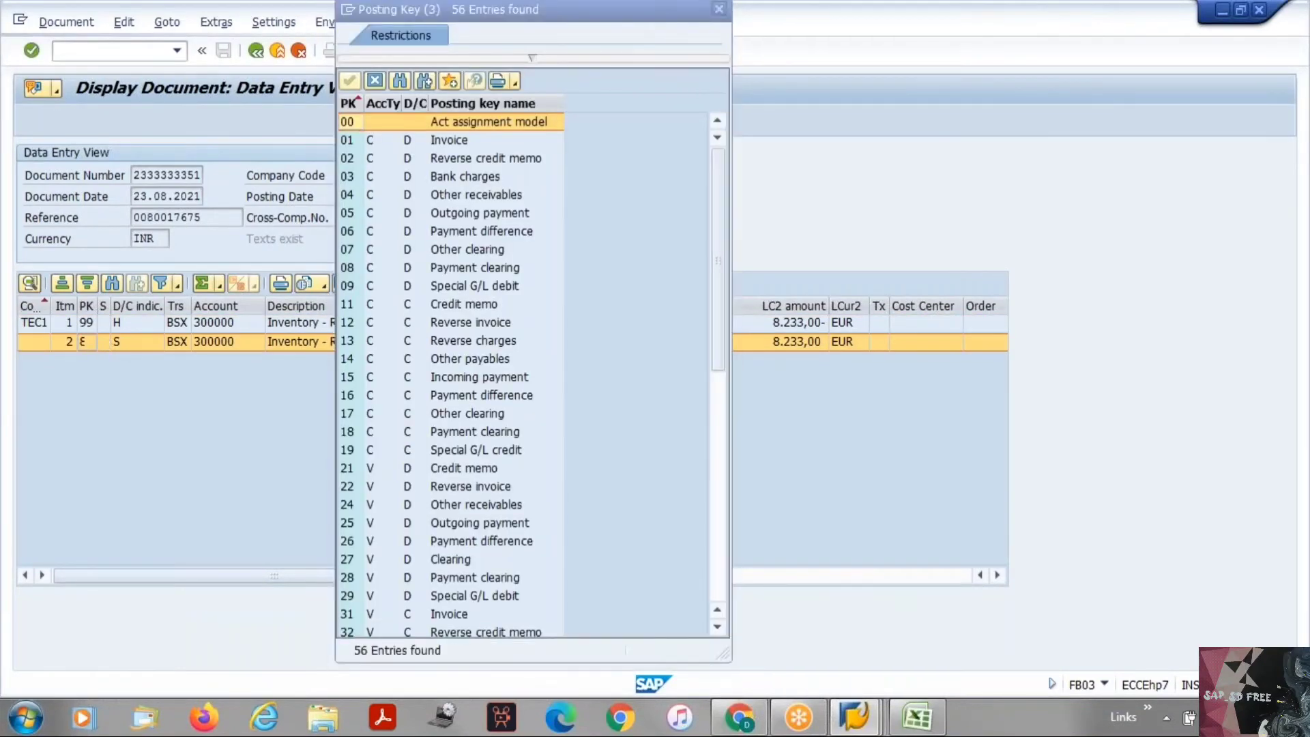
scroll(600, 515, "down", 10)
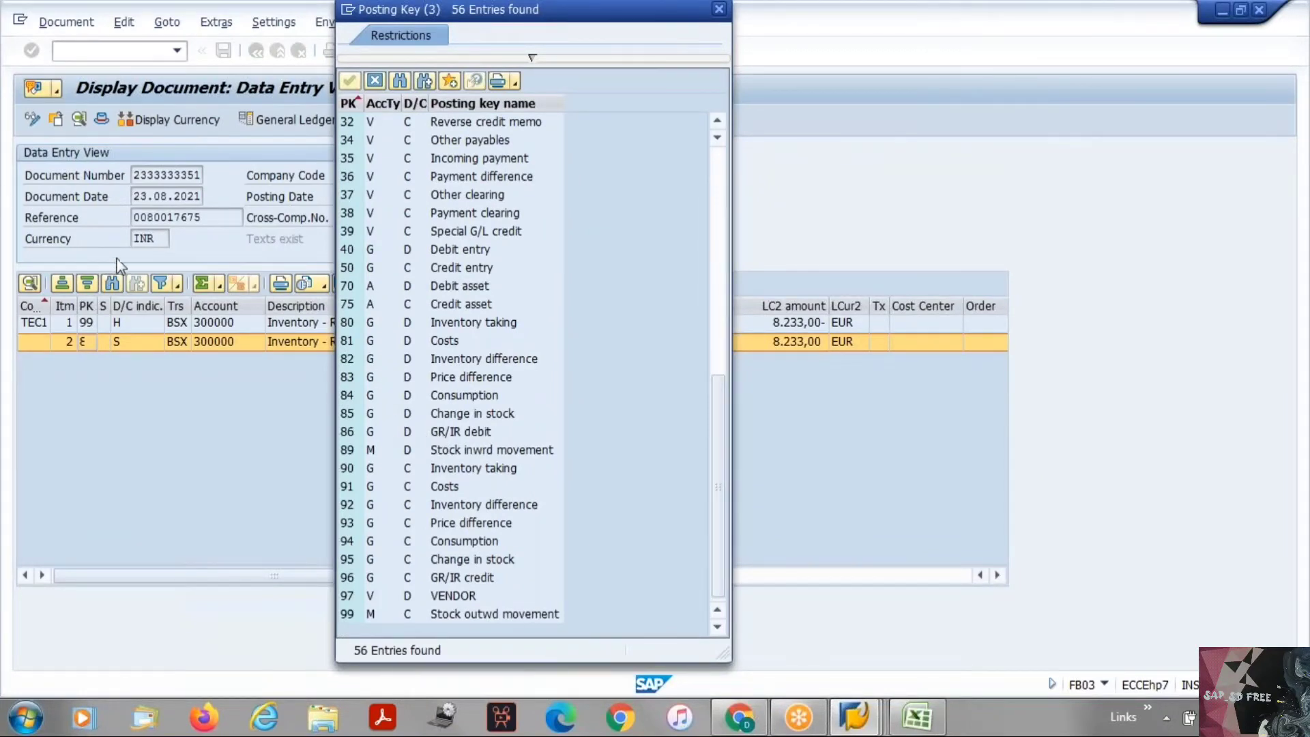
left_click(508, 451)
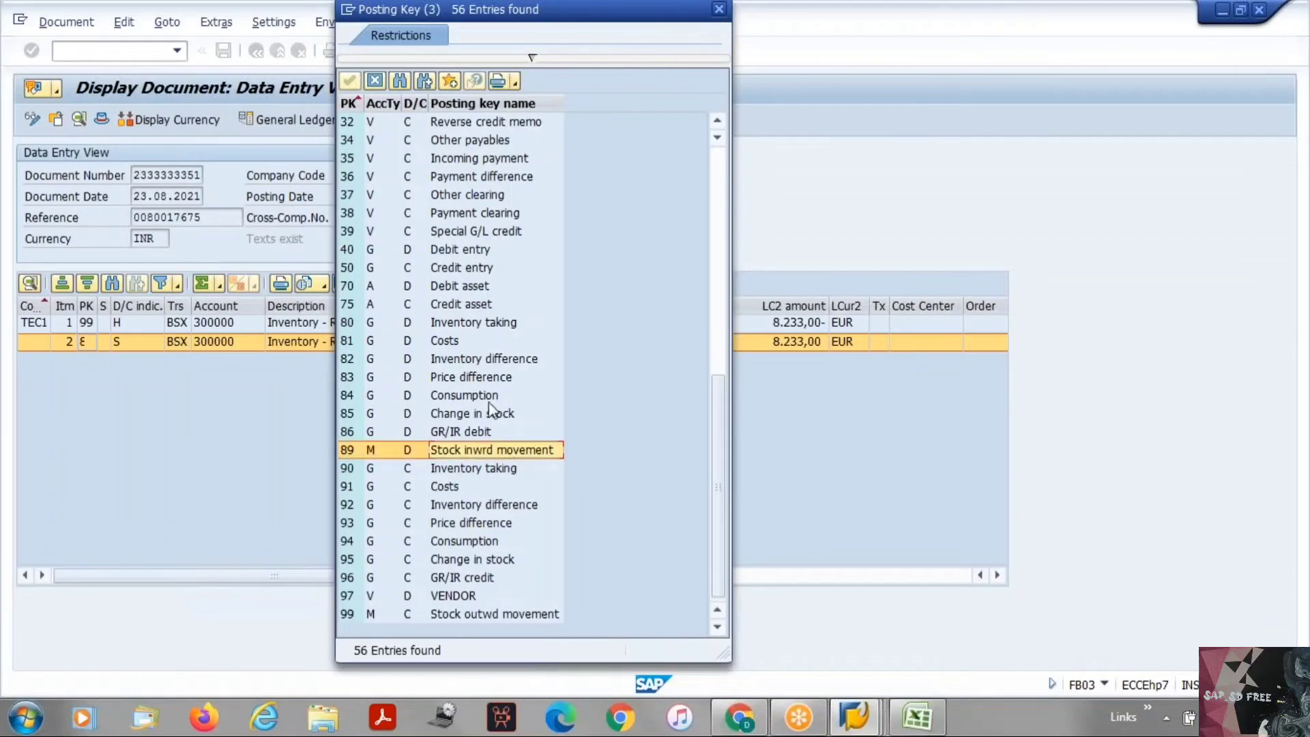
key("alt+Tab")
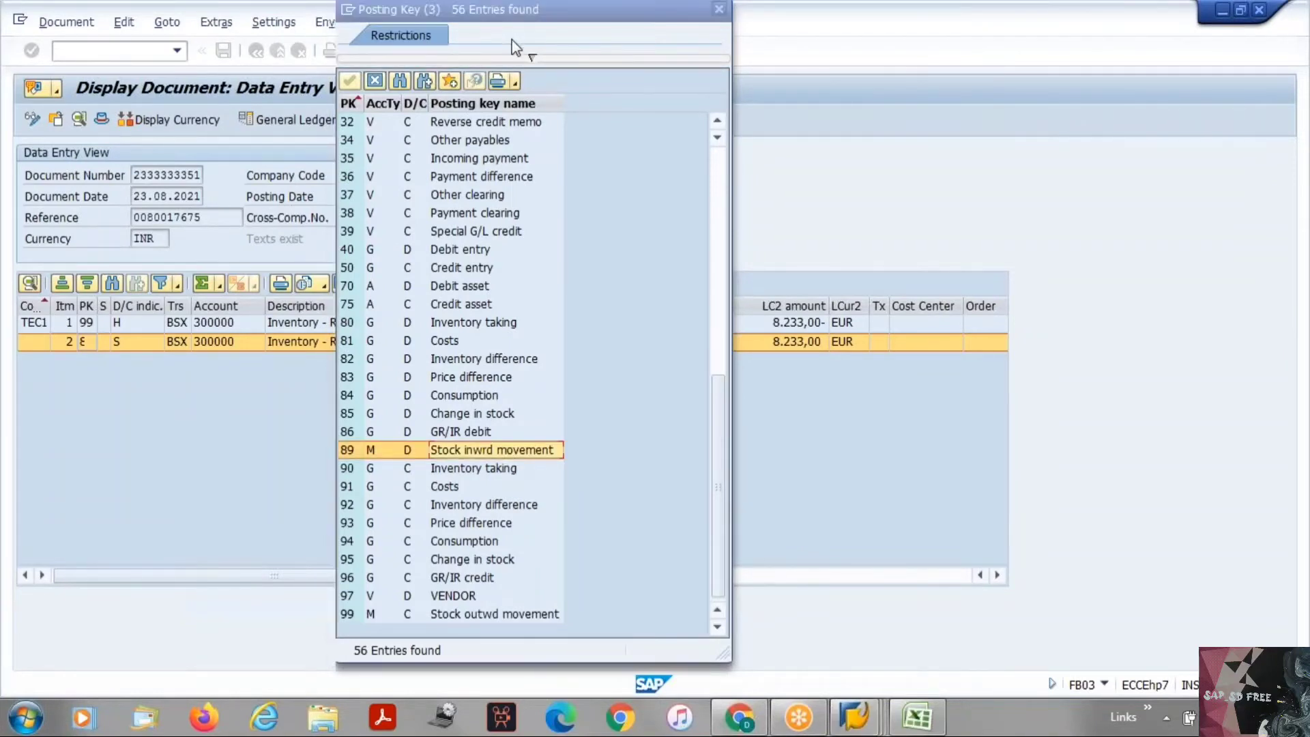
left_click(485, 32)
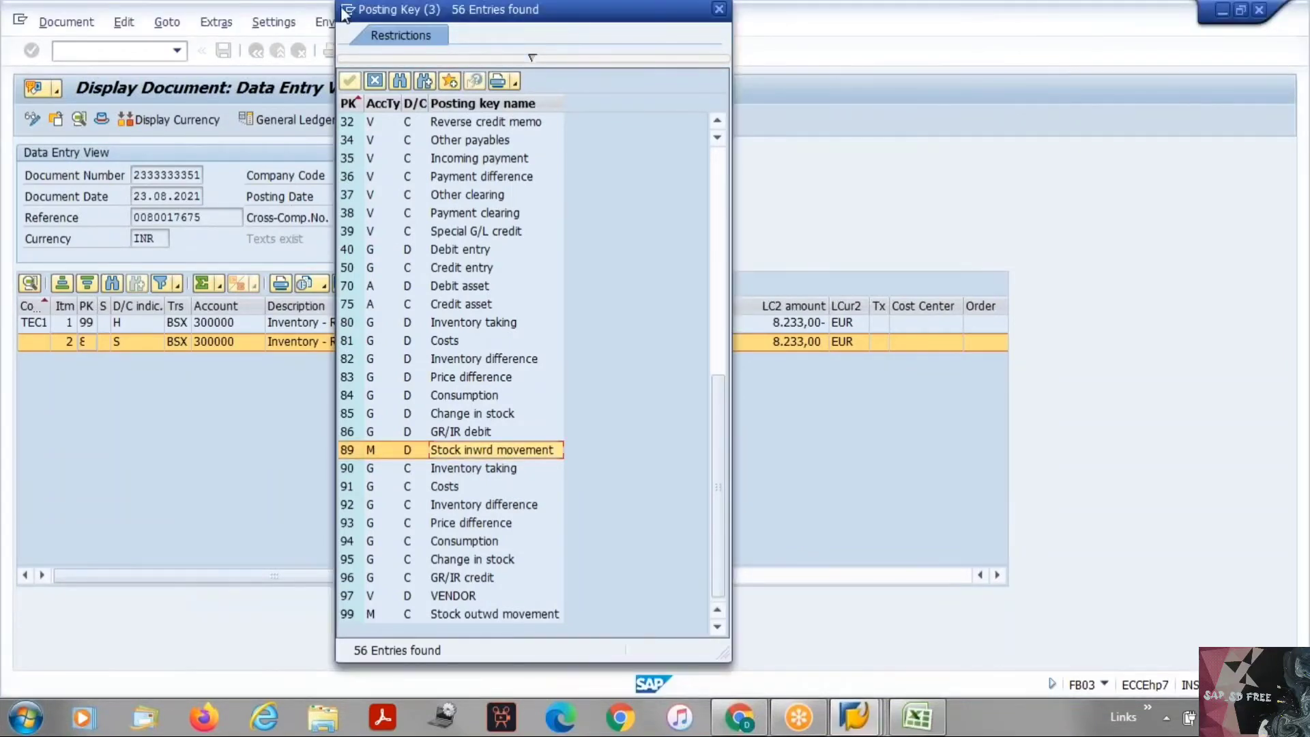
left_click_drag(366, 19, 356, 141)
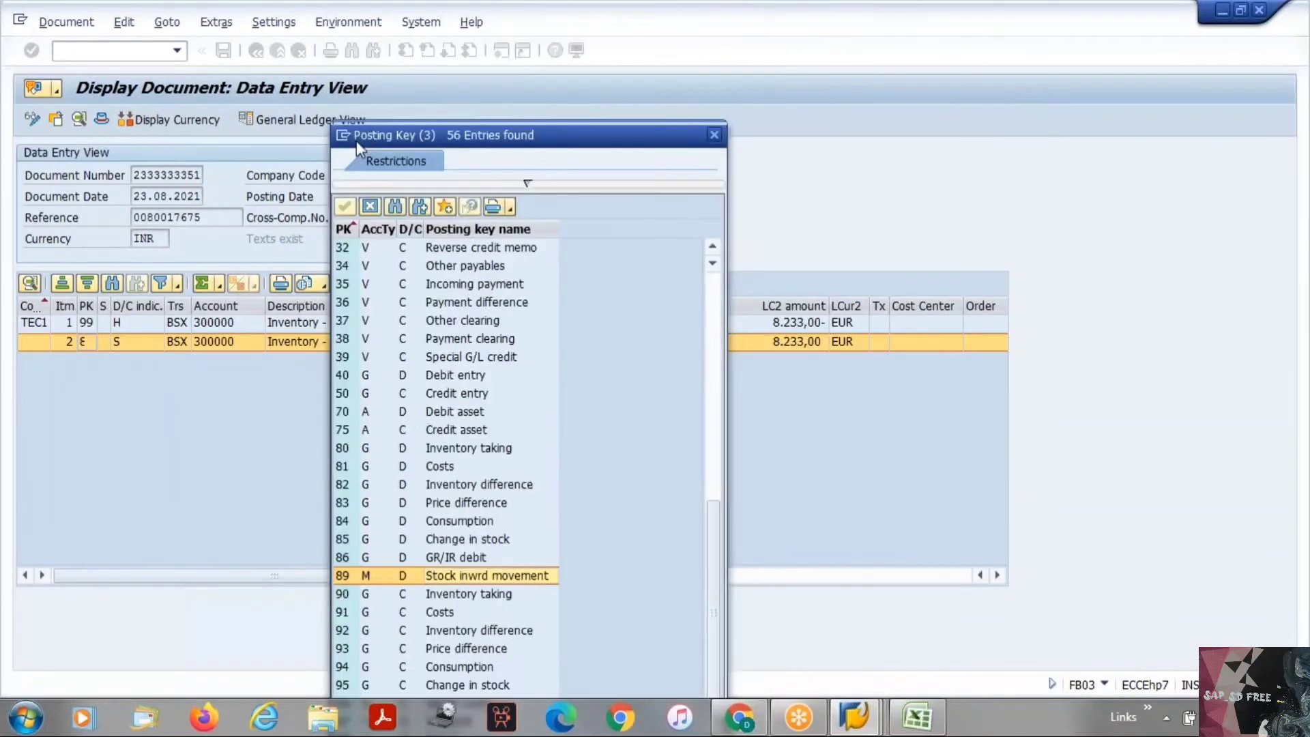
left_click(714, 135)
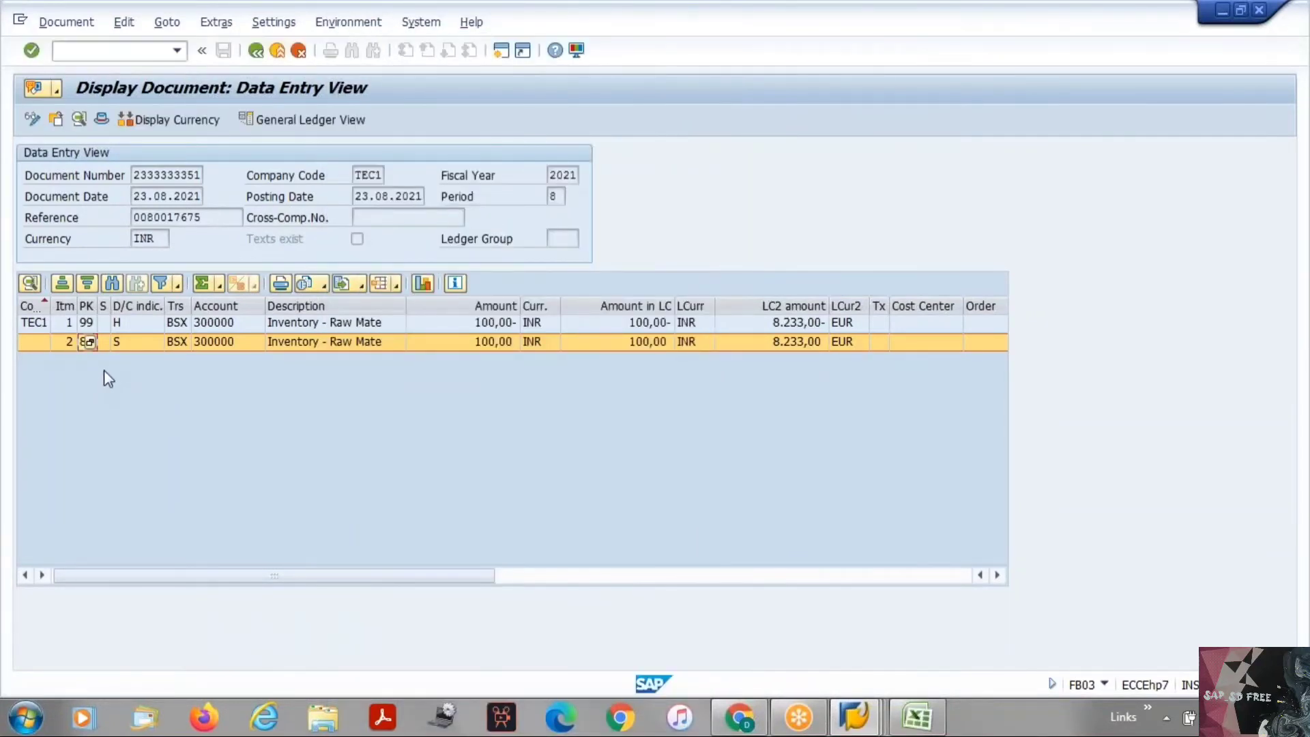
Step: Switch to the SAP SD workbook in Excel and enter the heading PGI in cell A26 of the Material Master sheet
key("alt+Tab")
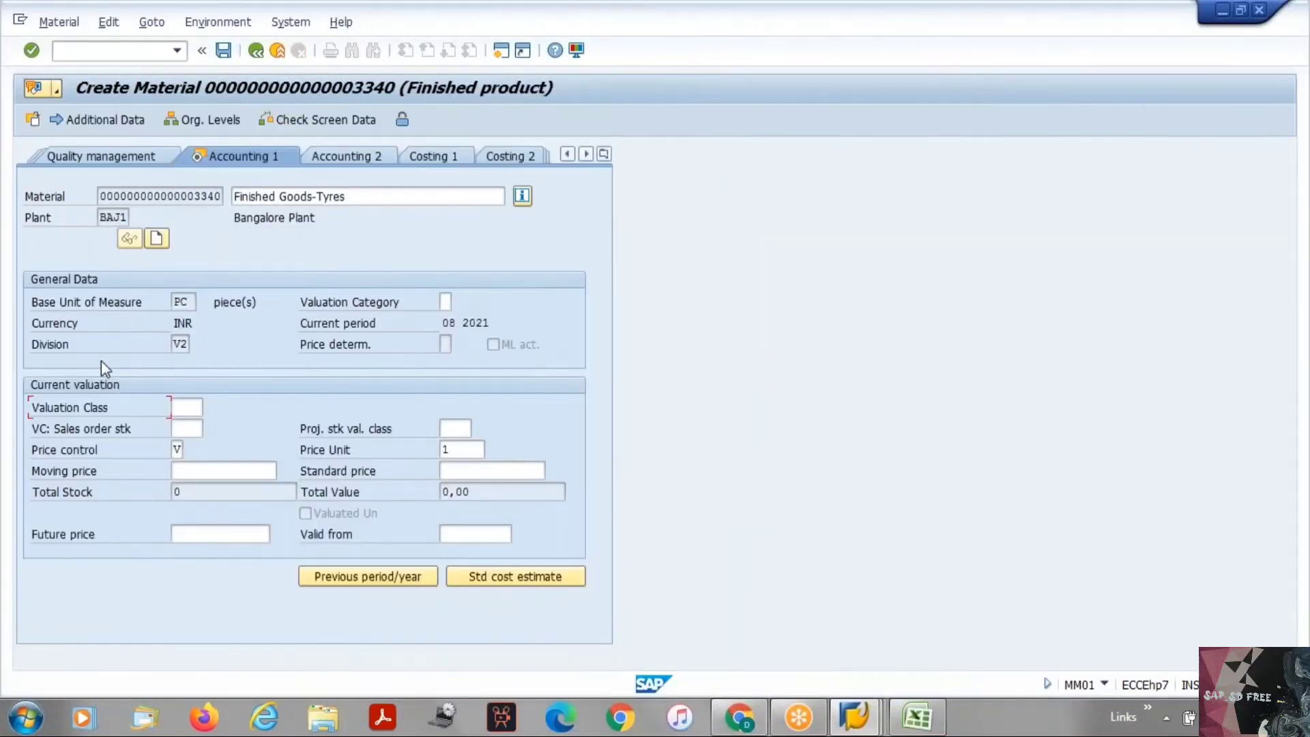
key("alt+Tab")
key("alt+Tab")
left_click(171, 613)
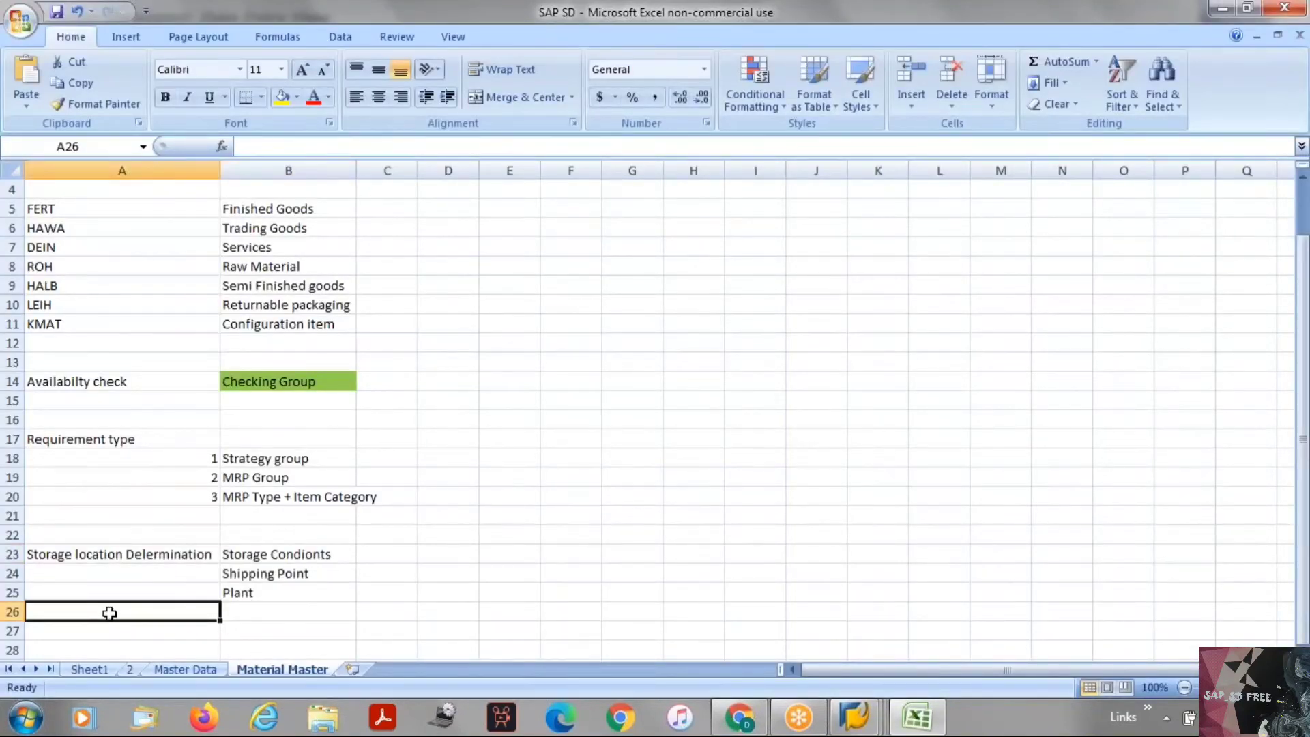
type("PGI")
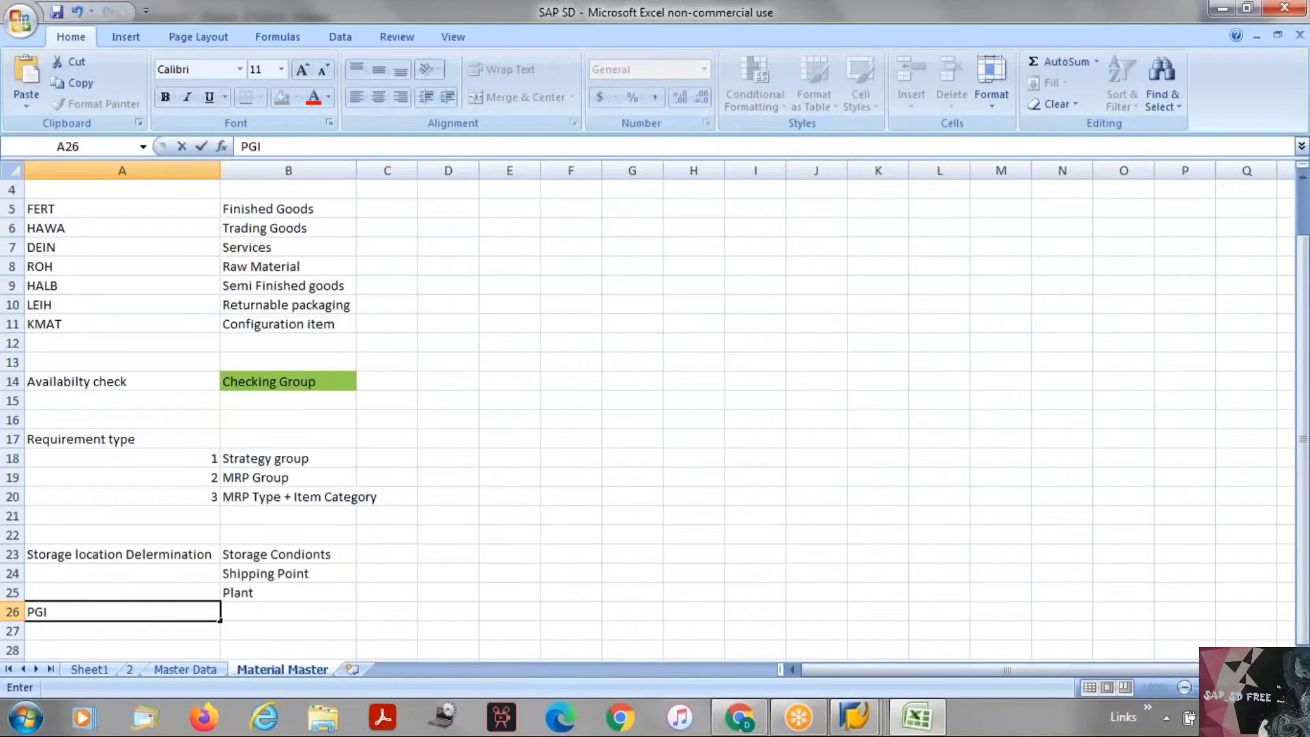
key("Tab")
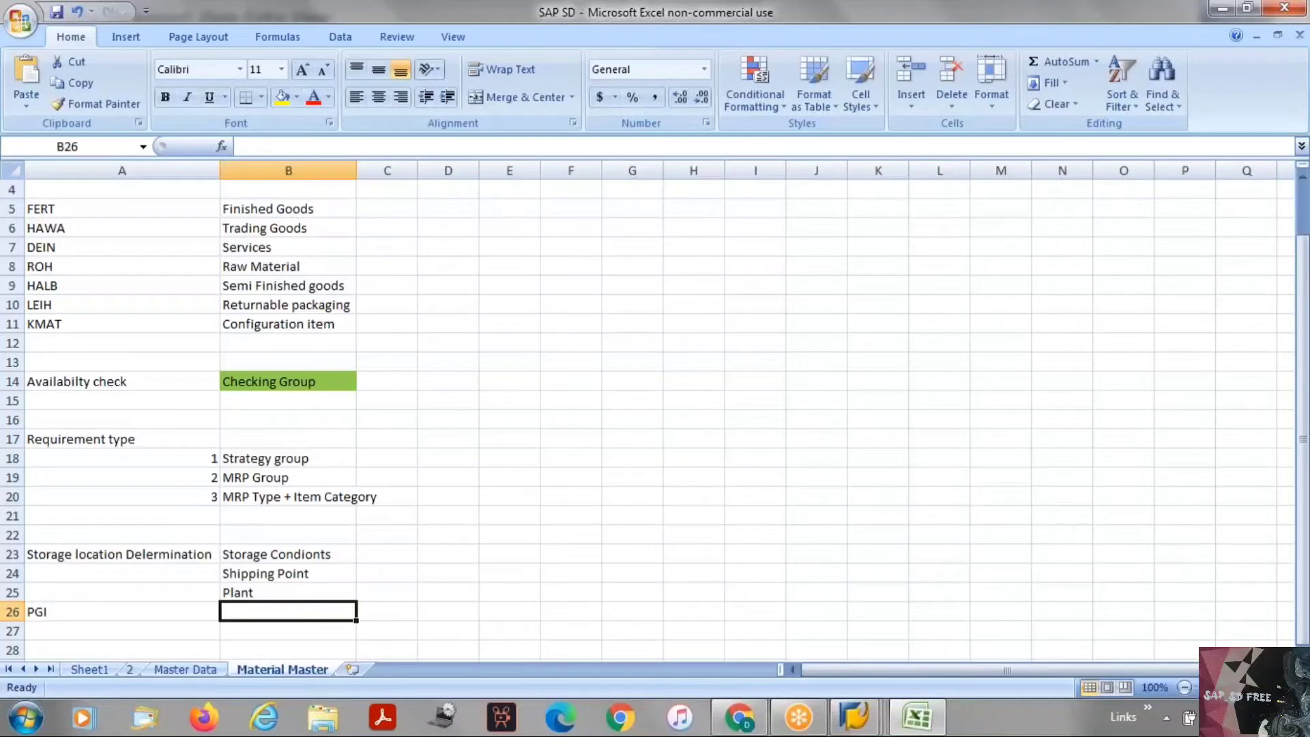
left_click(122, 611)
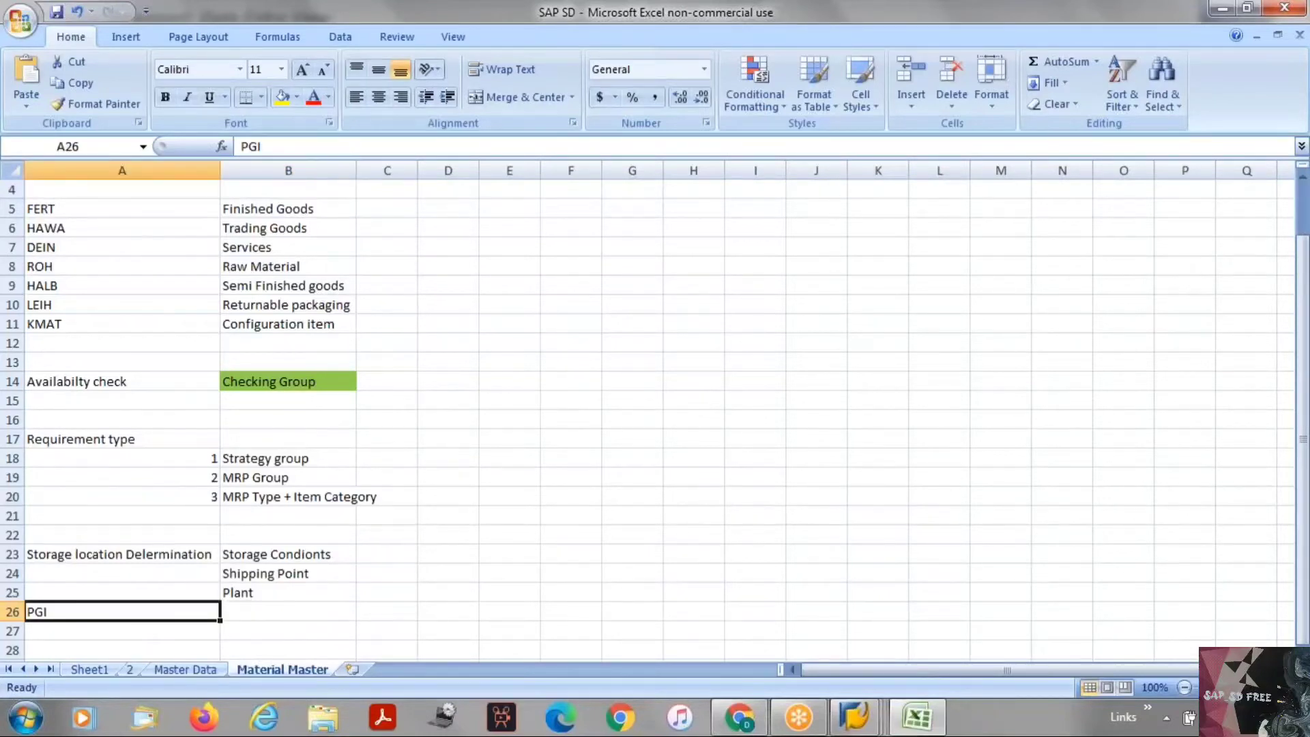
key("Tab")
key("Return")
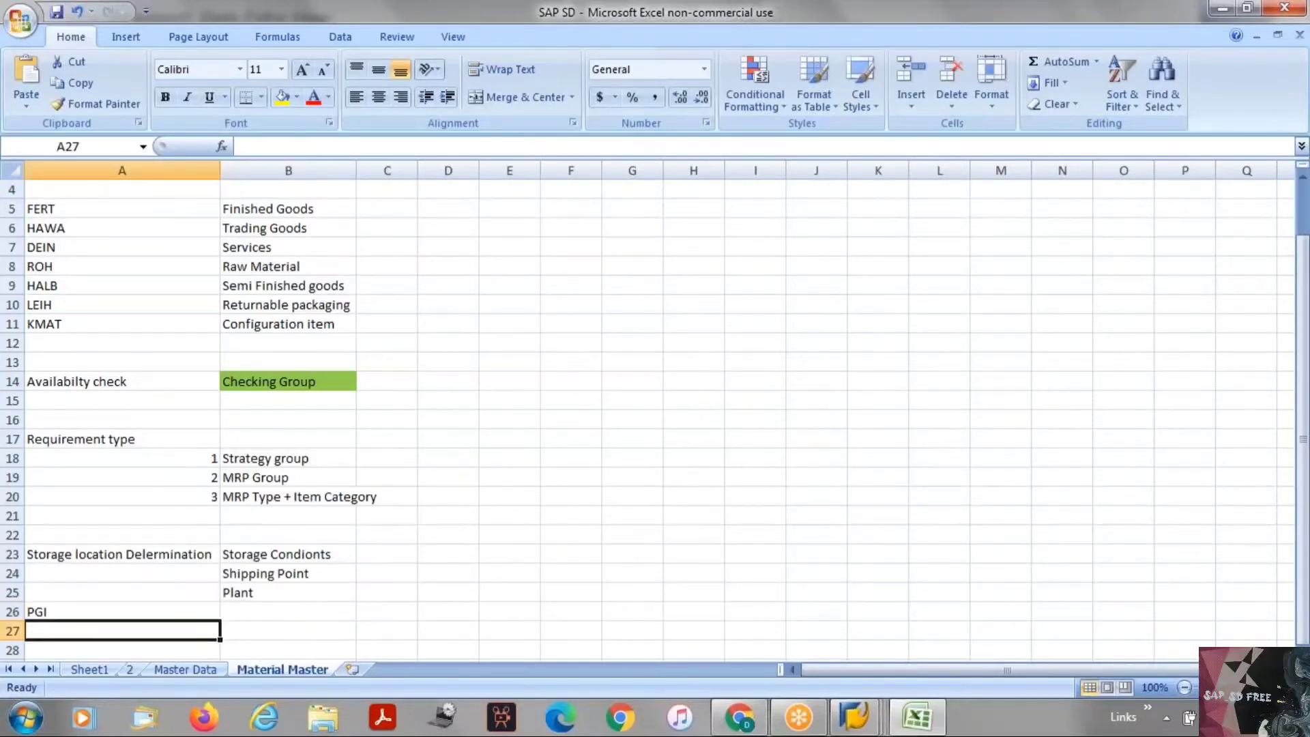
Step: Enter the debit line under the PGI heading, with COGS A/C in A27 and Dr in B27
type("COGS")
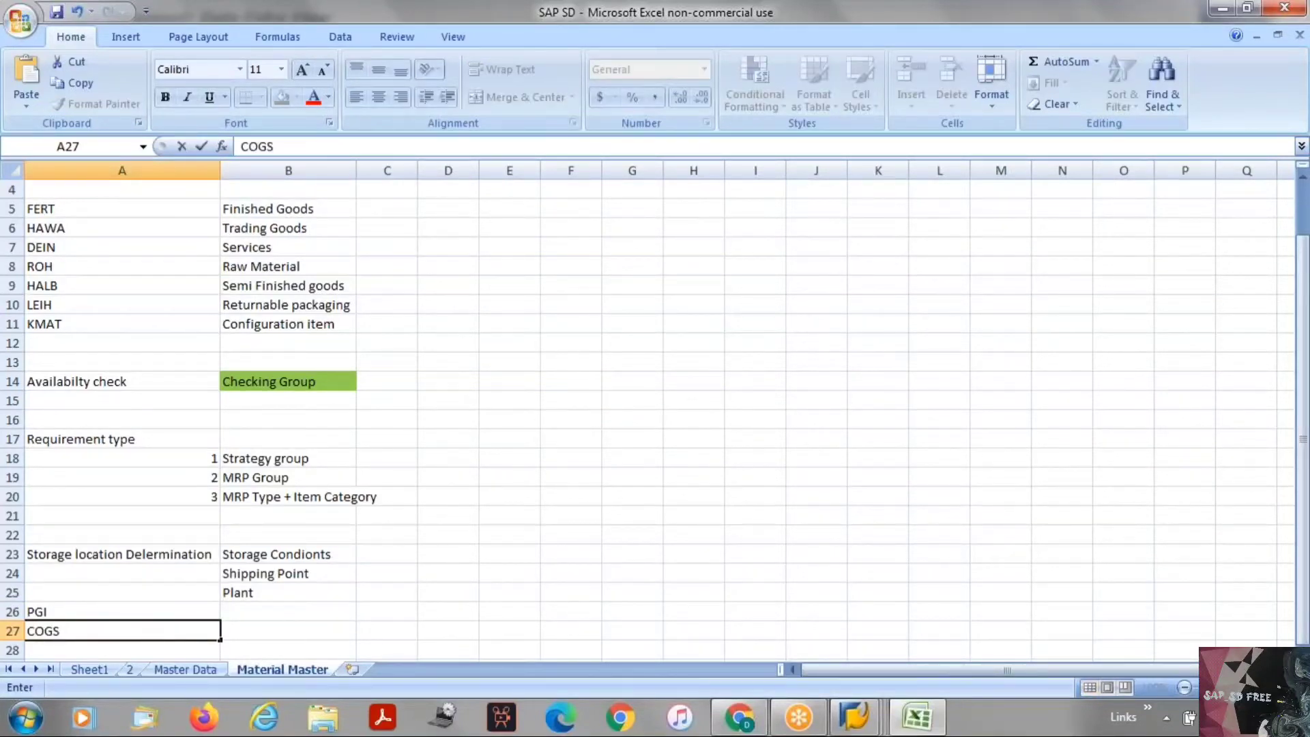
type(" A/C")
key("Tab")
type("Dr")
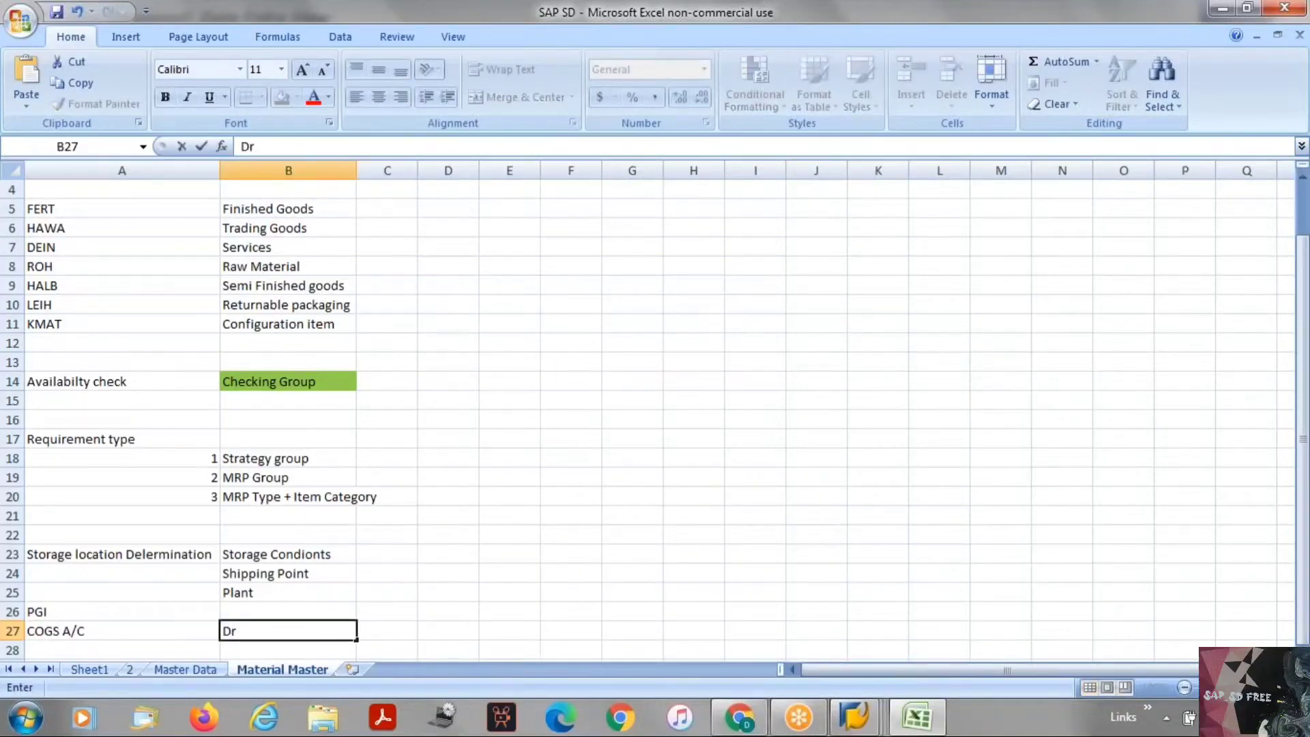
key("Return")
Step: Enter To in cell A28 below the COGS A/C line
type("In")
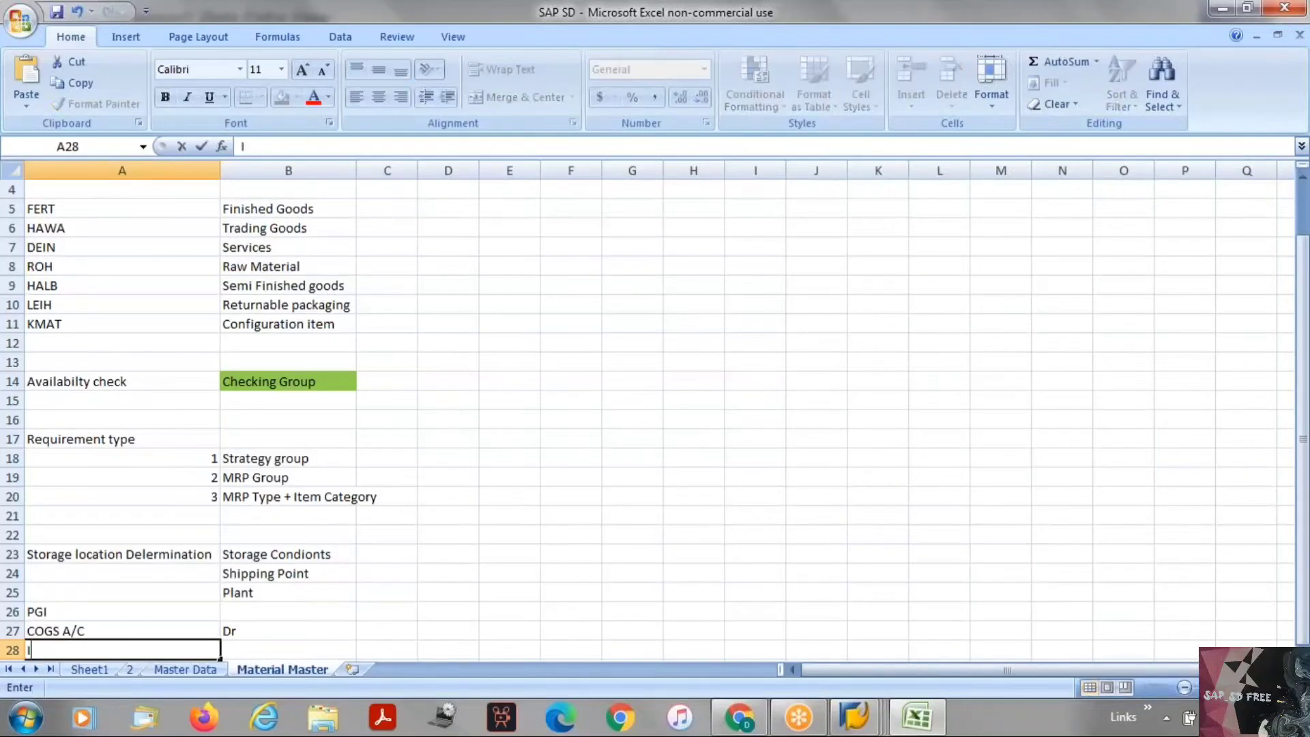
key("BackSpace")
key("BackSpace")
type("So")
key("BackSpace")
key("BackSpace")
type("To")
Step: Move the COGS A/C and Dr cells from A27:B27 to E27:F27
left_click(122, 630)
left_click_drag(121, 630, 288, 630)
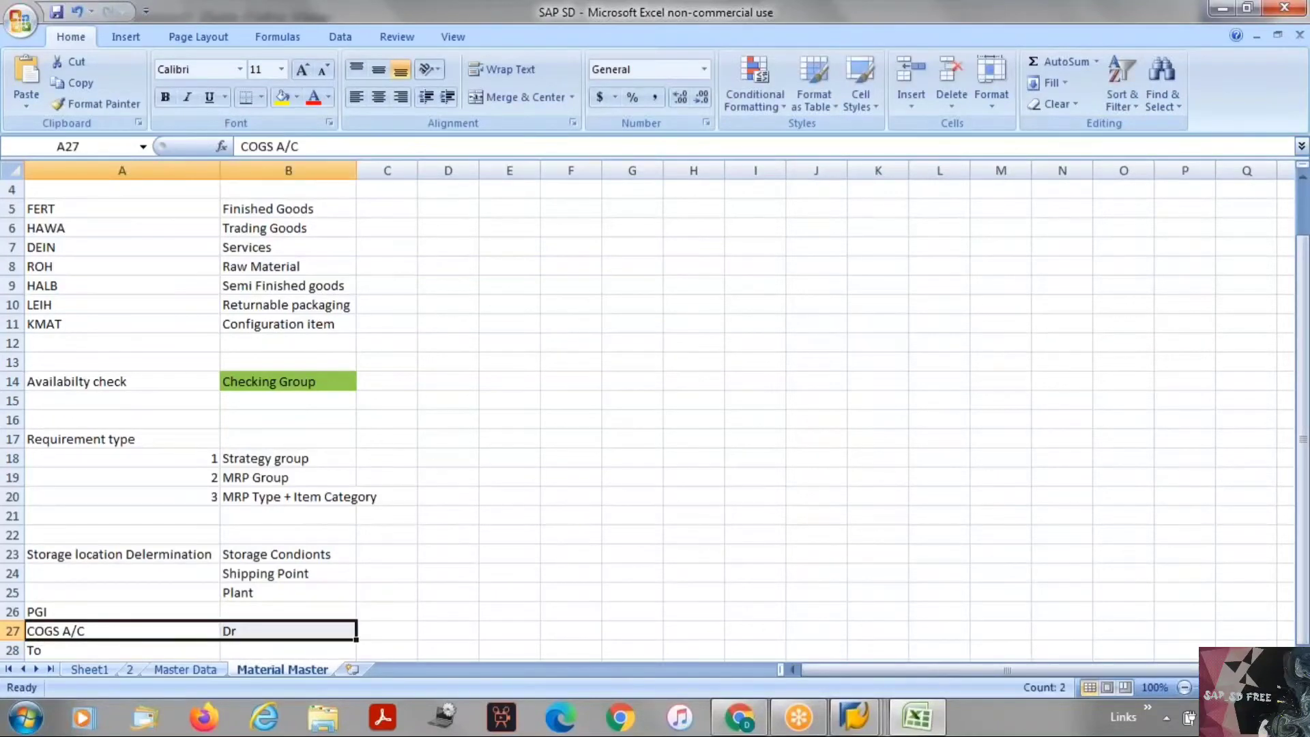
key("ctrl+c")
key("Right")
key("Right")
key("Right")
key("Right")
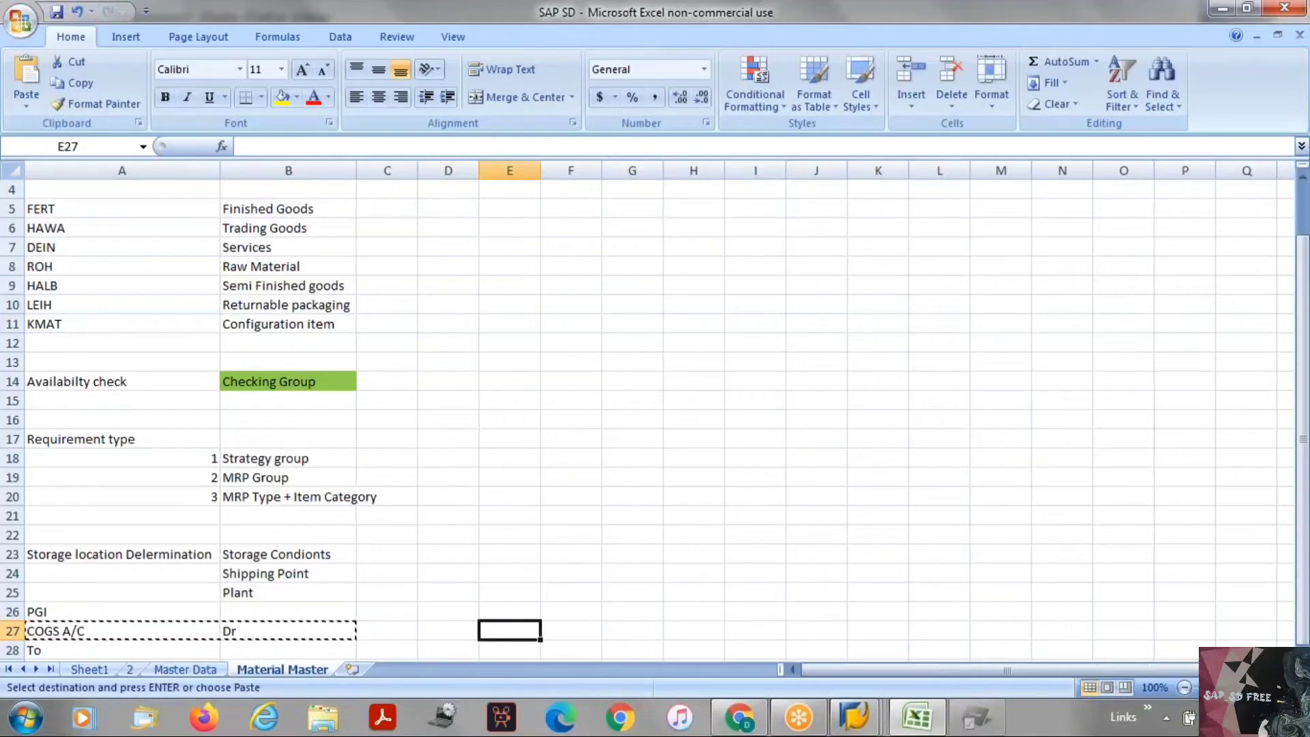
key("Return")
type("To")
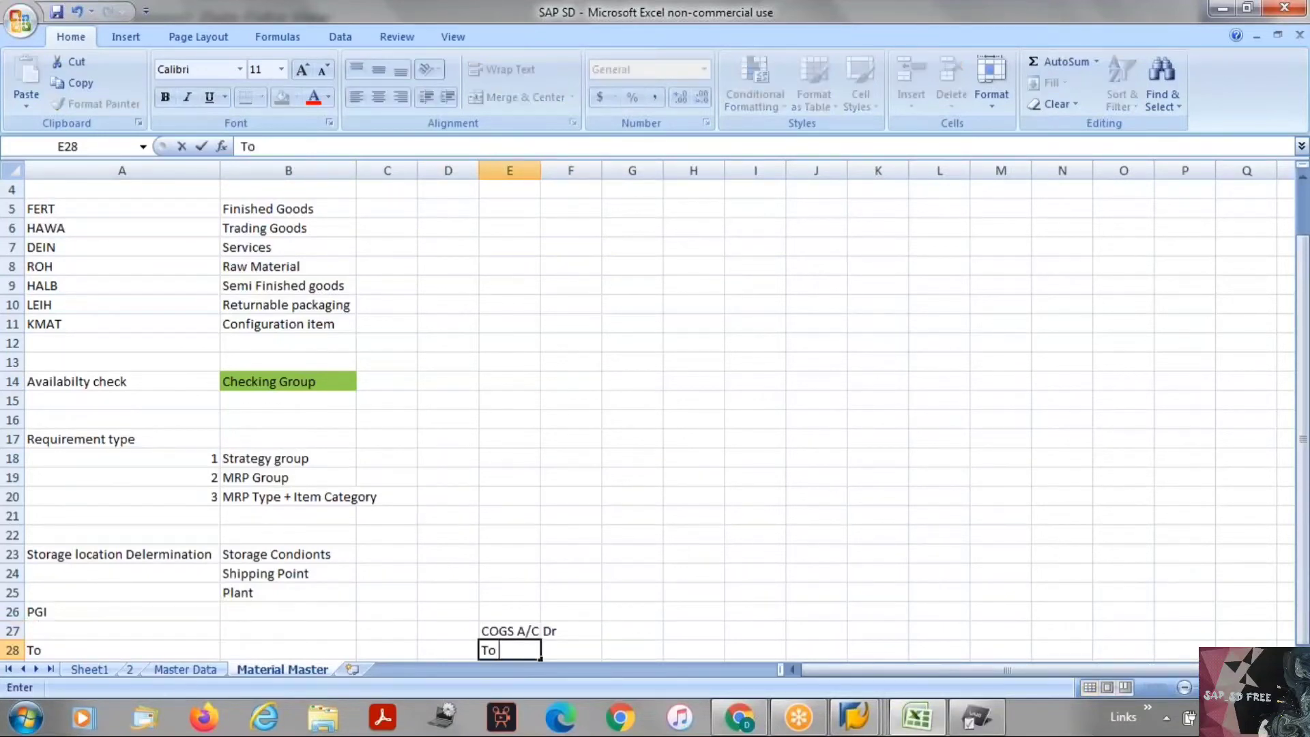
key("Tab")
type("In")
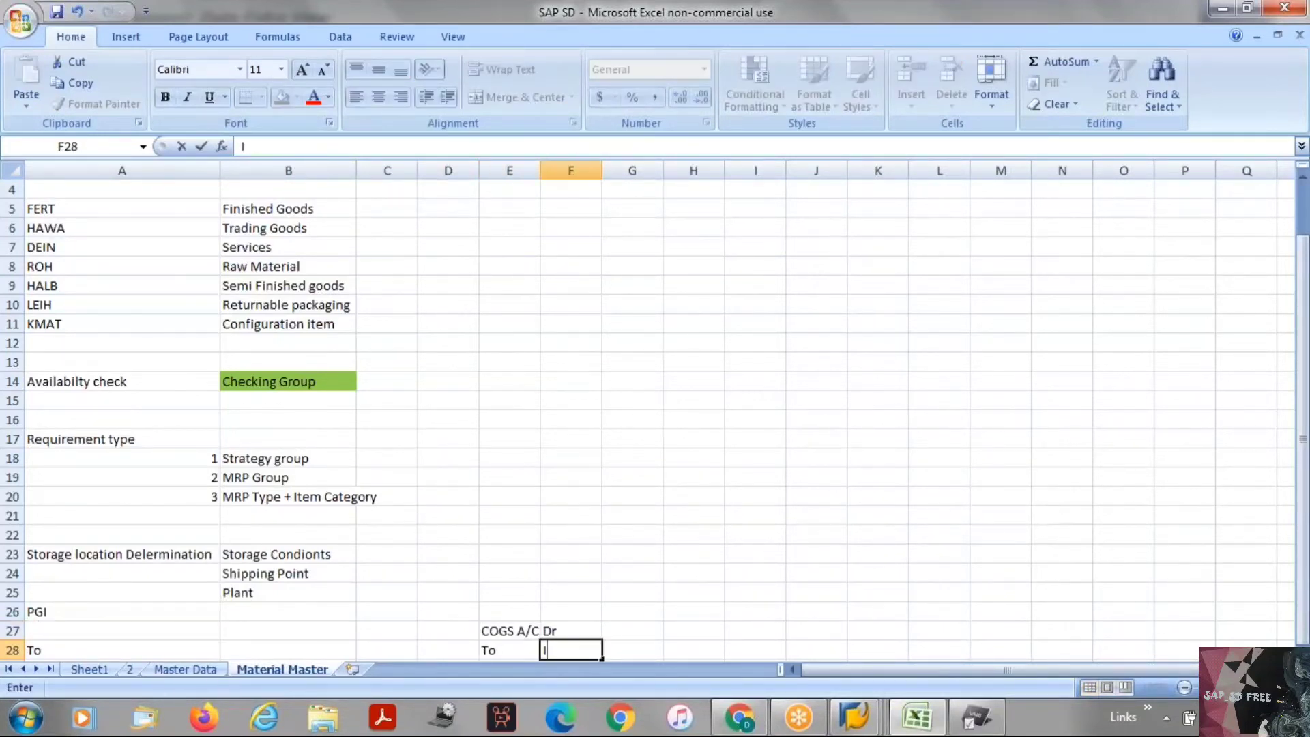
key("BackSpace")
key("BackSpace")
key("Escape")
Step: Enter TO Inventory Account in E28 and Cr in F28, and auto-fit the width of column E
left_click(509, 650)
type("TO In")
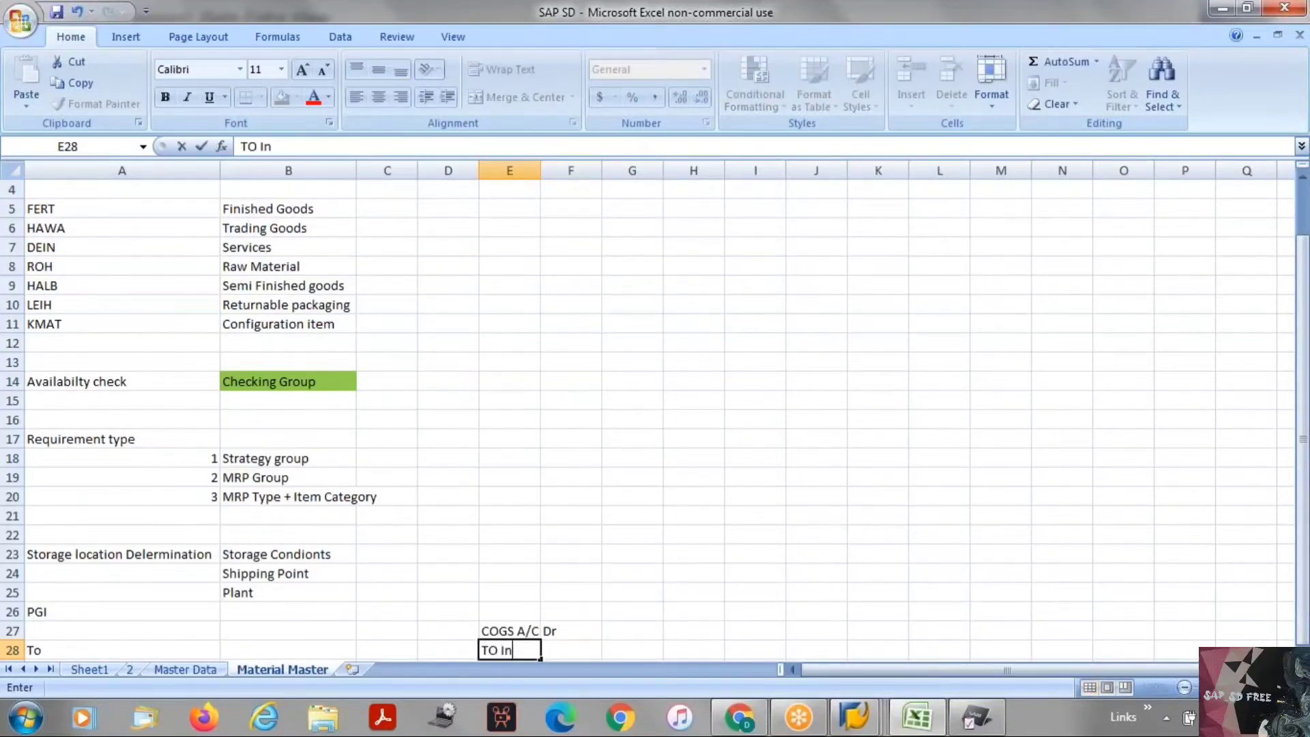
type("ventory Account")
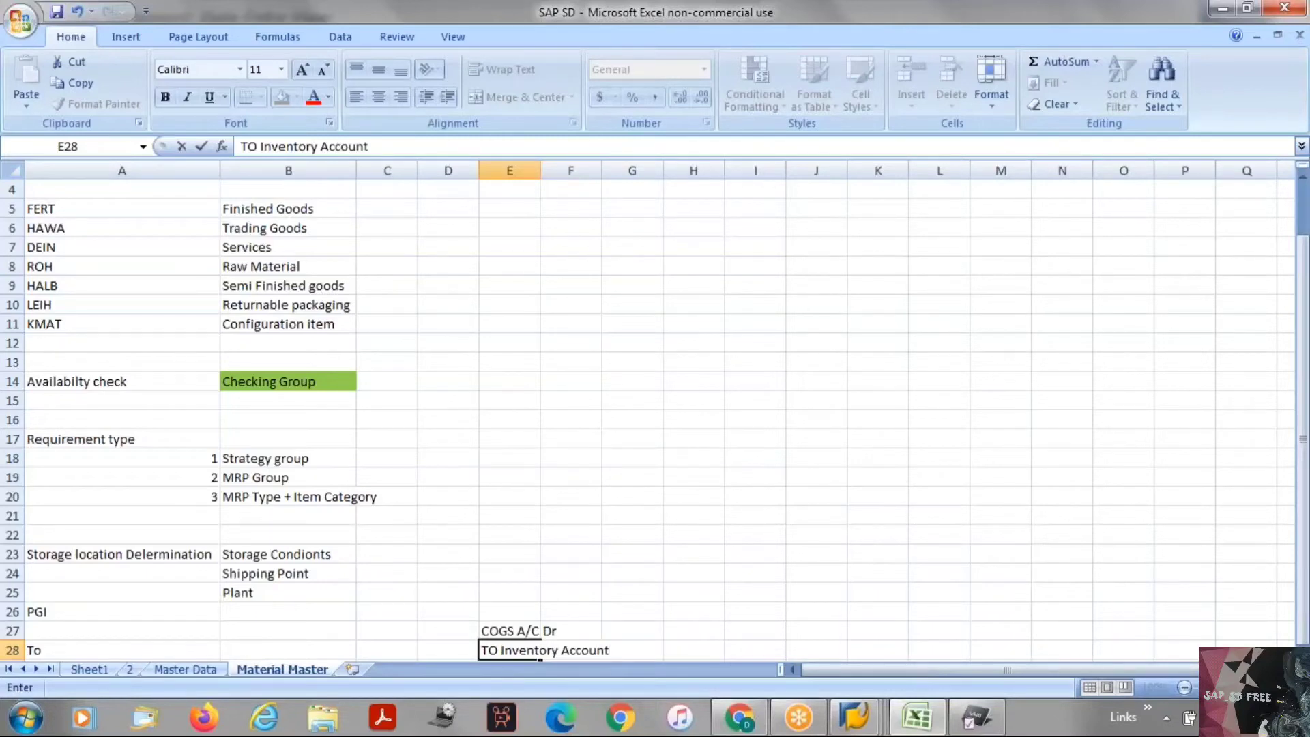
left_click(571, 649)
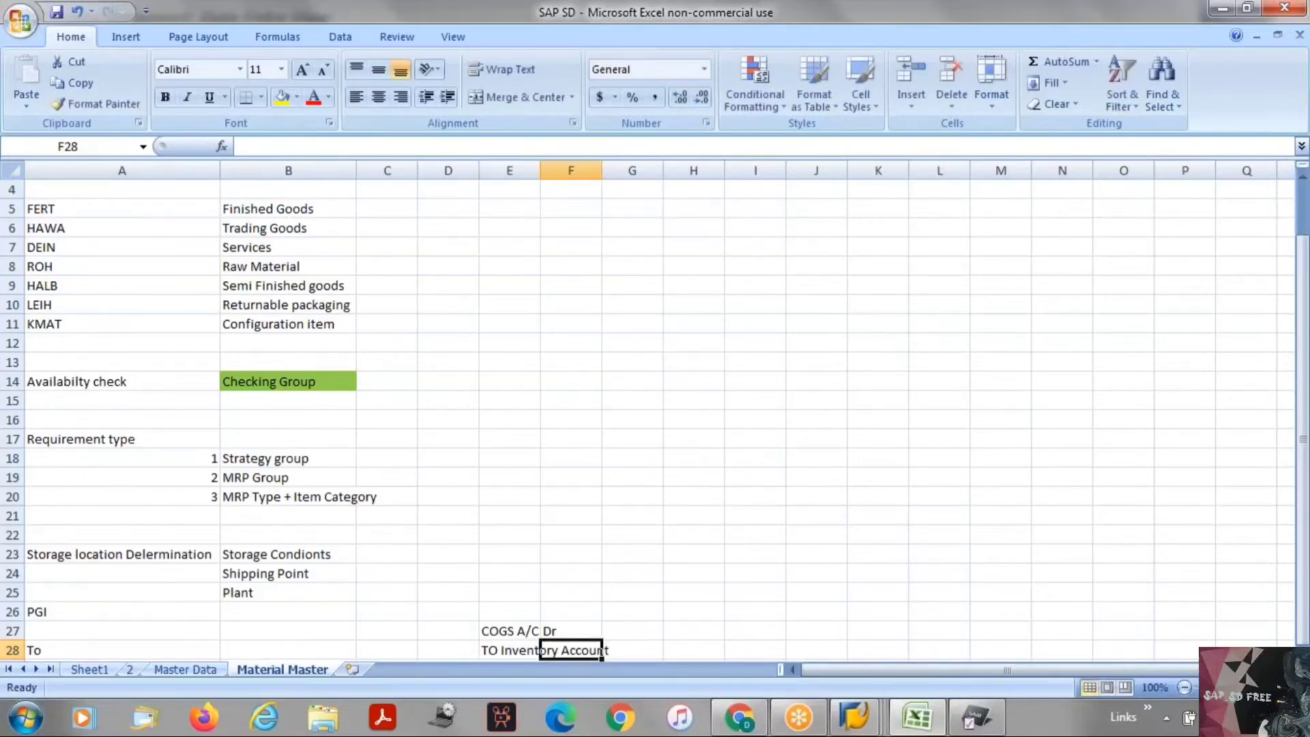
type("Cr")
left_click(710, 517)
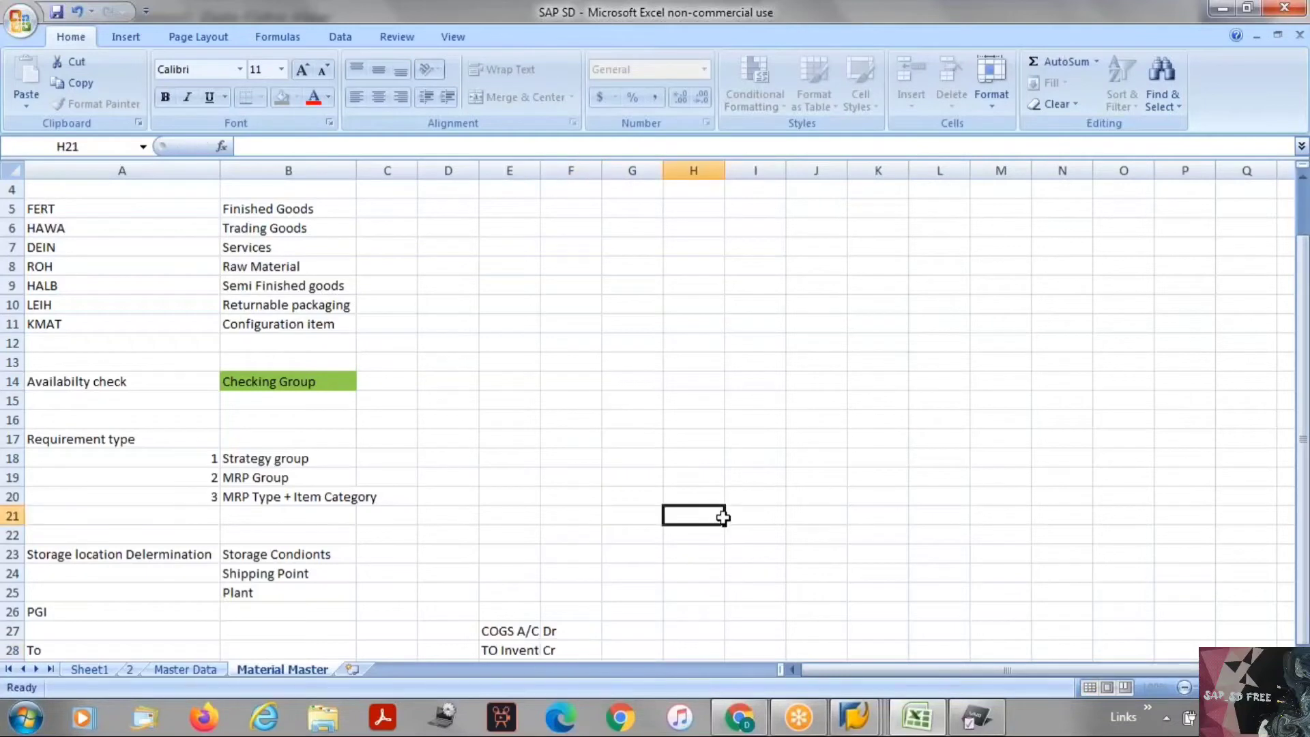
double_click(541, 169)
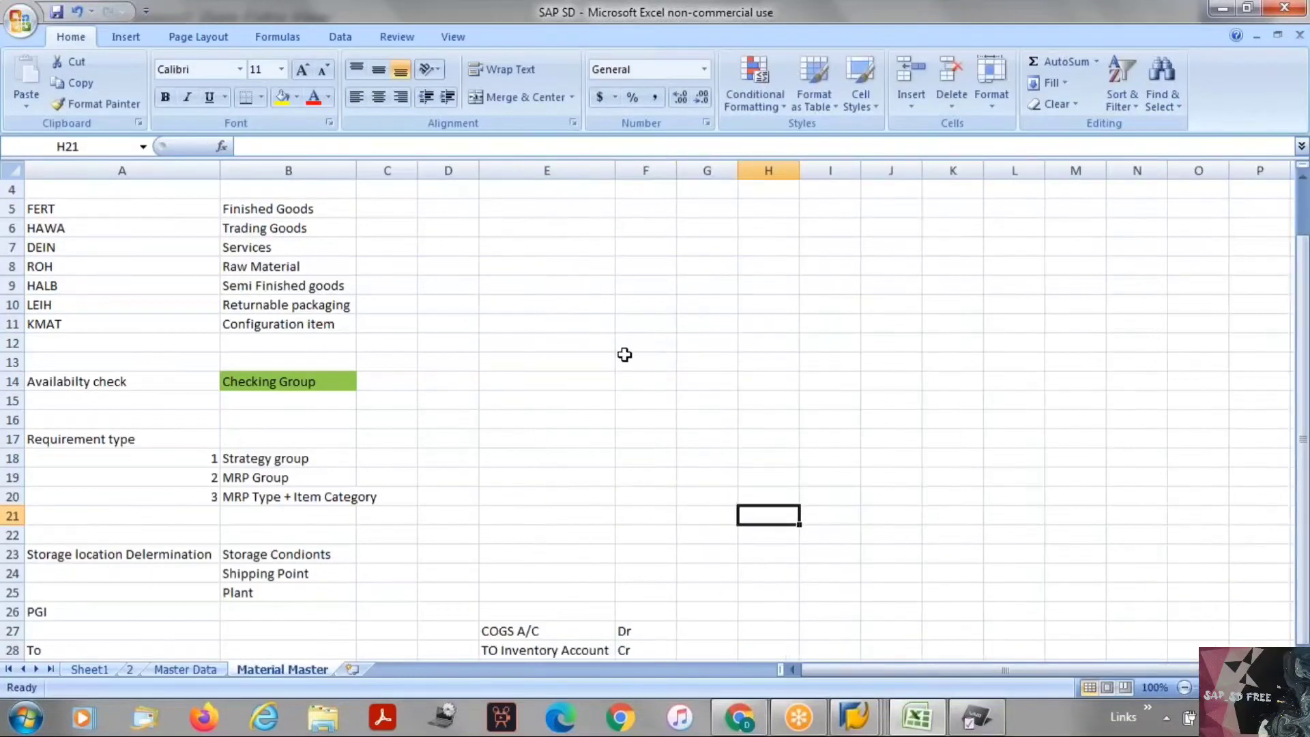
Step: Clear the leftover To from cell A28
scroll(624, 354, "down", 1)
left_click(531, 575)
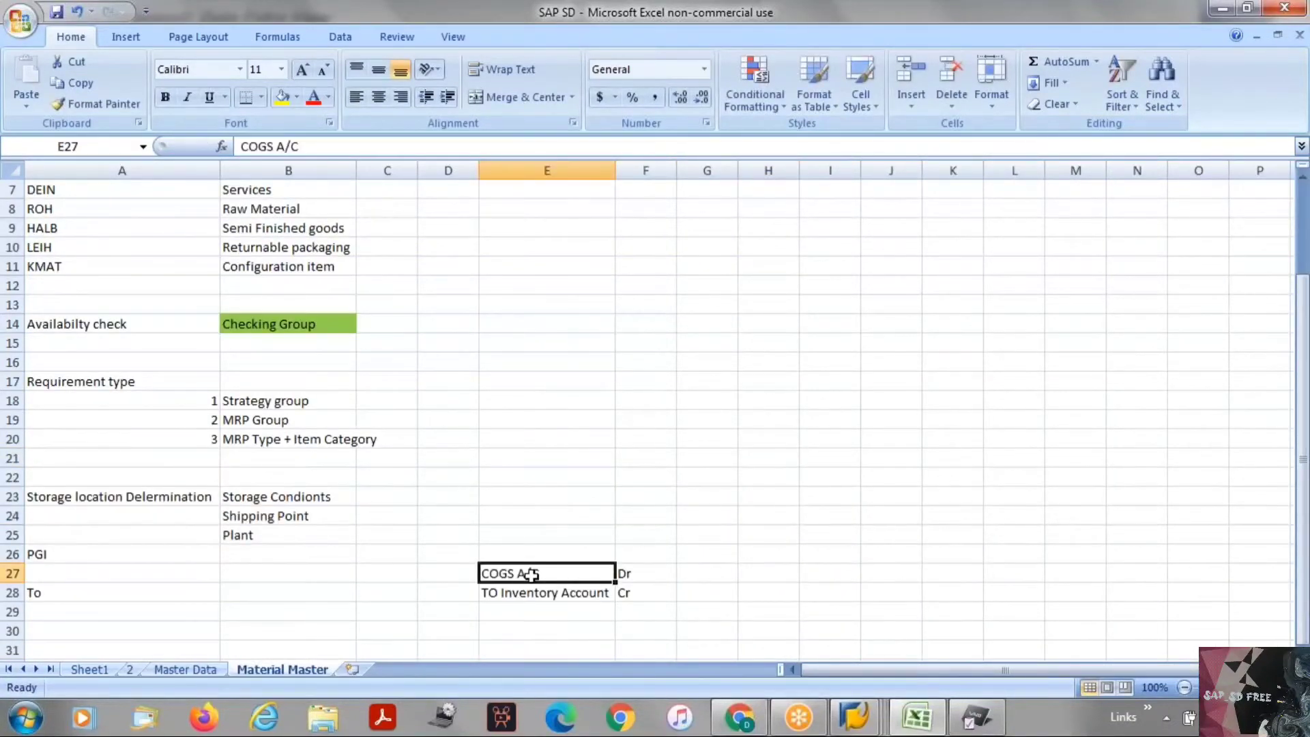
left_click(530, 592)
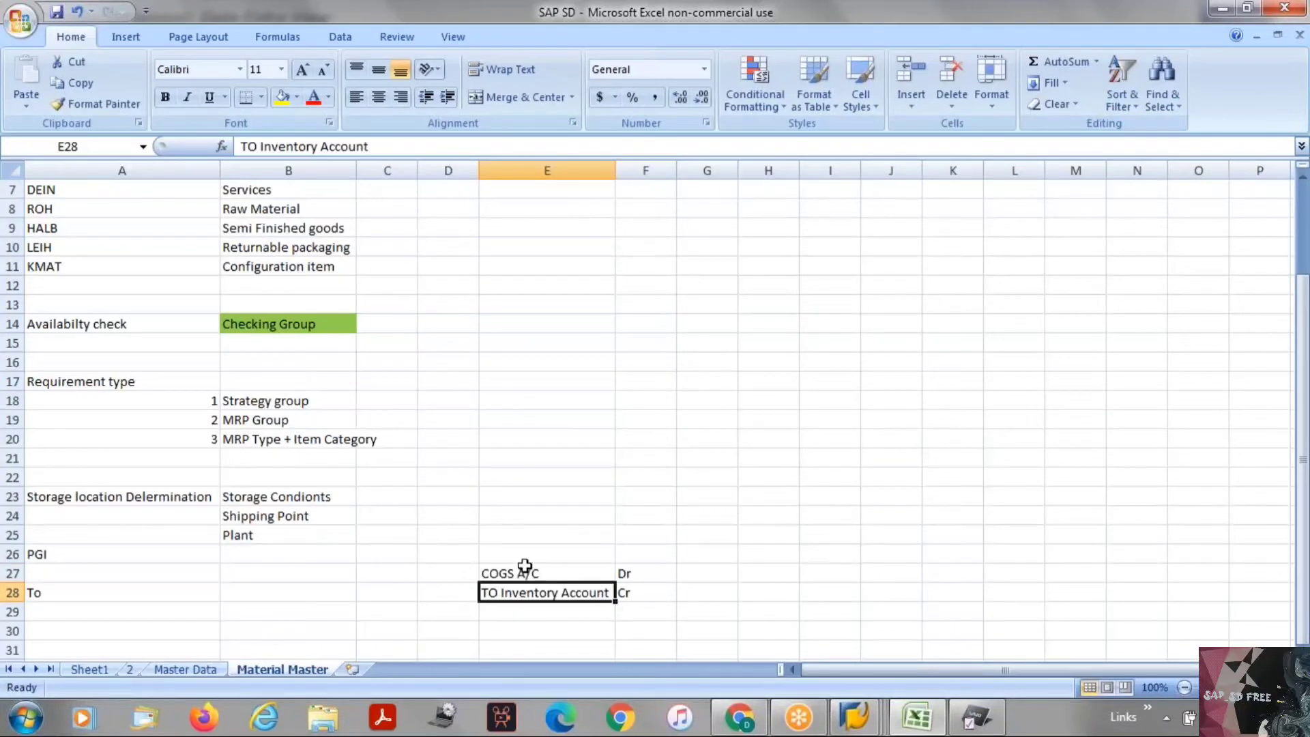
left_click(48, 593)
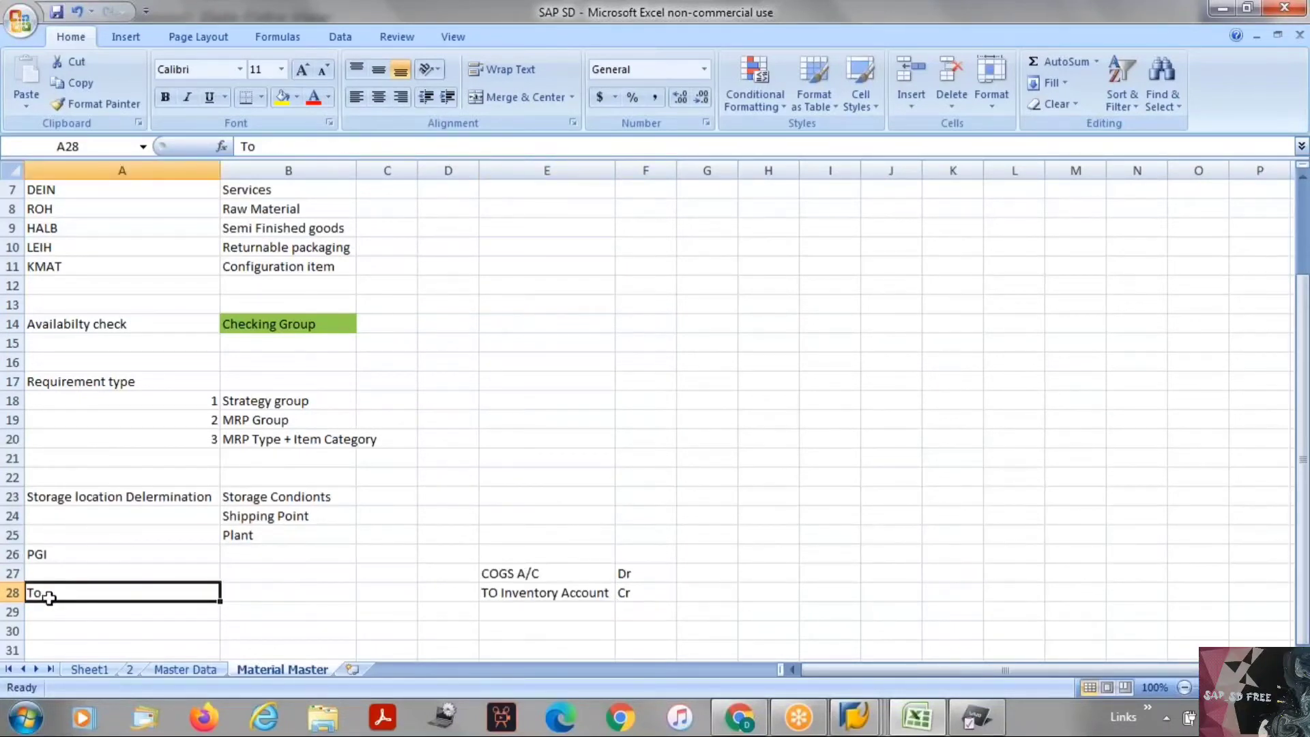
key("Delete")
Step: Move the COGS and inventory account lines from E27:F28 to A27:B28 under the PGI heading
left_click_drag(561, 577, 650, 595)
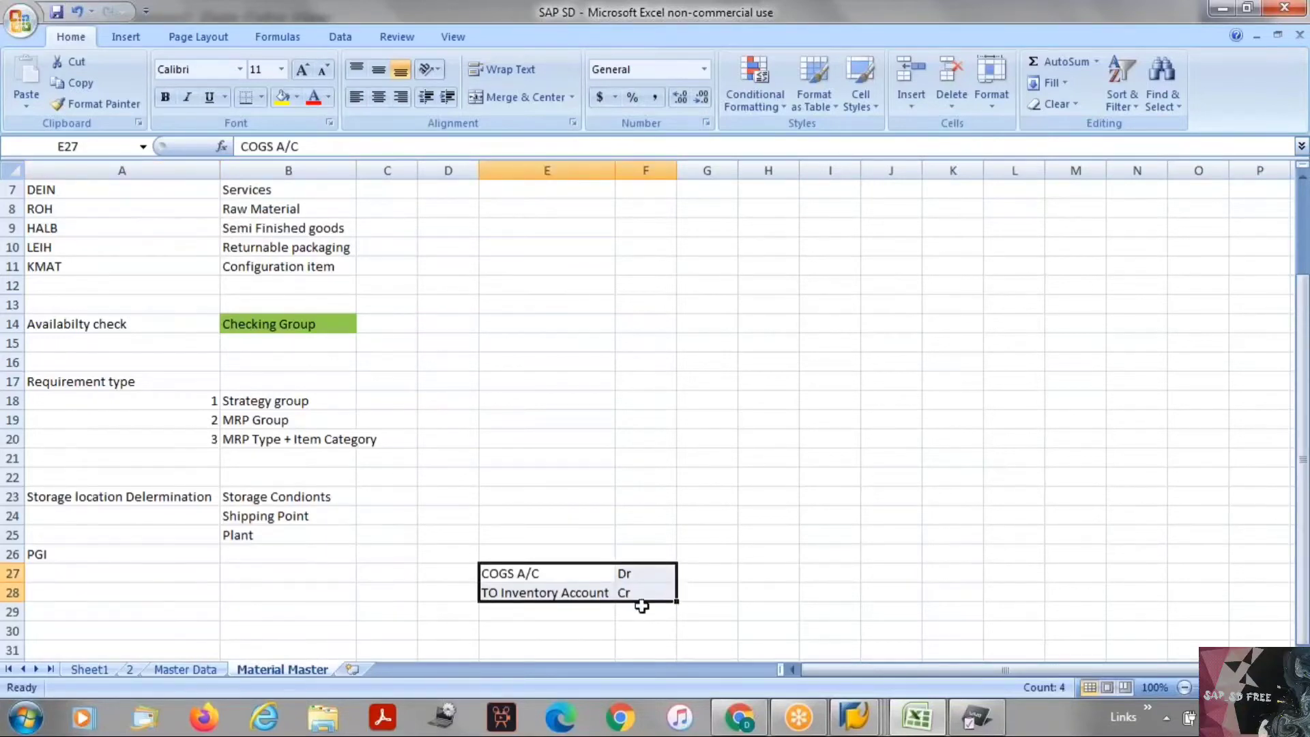
key("ctrl+c")
left_click(90, 576)
key("Return")
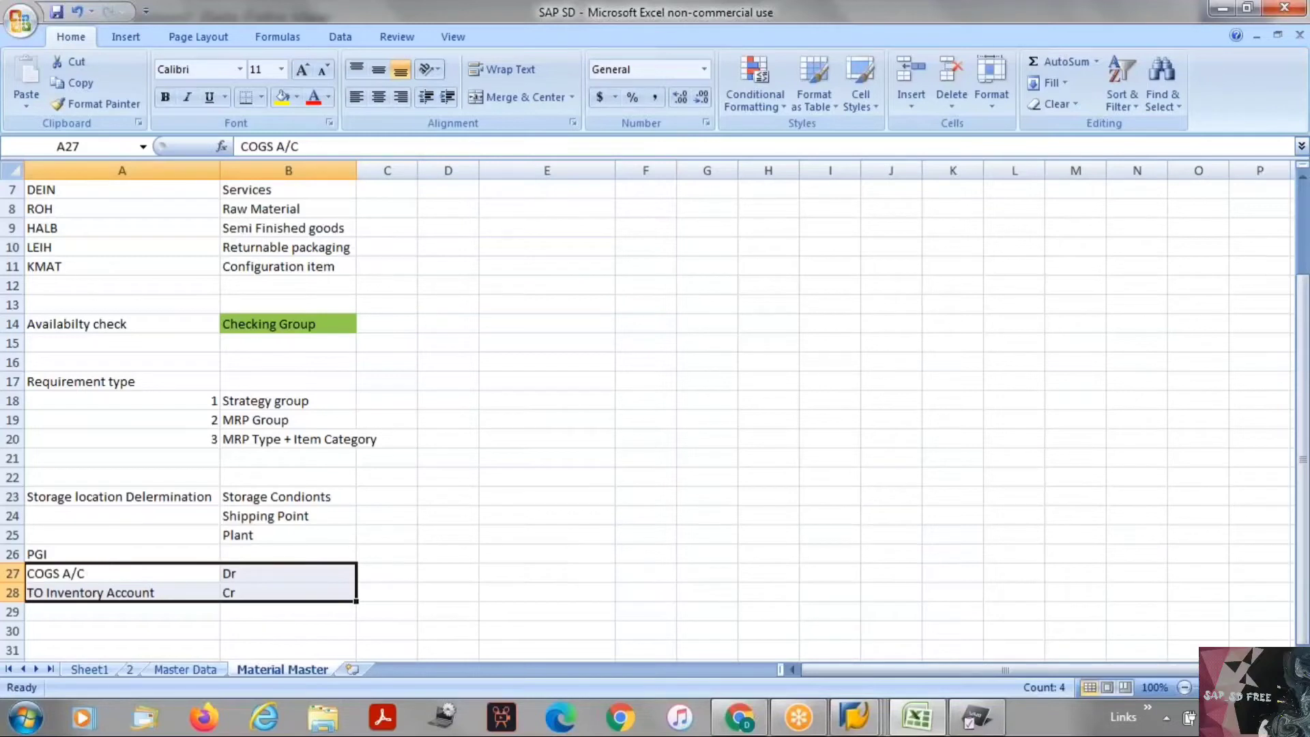
Step: Review the PGI debit and credit lines in A26:B28, declining the VAIO Care automatic checkup
left_click(93, 570)
left_click(235, 569)
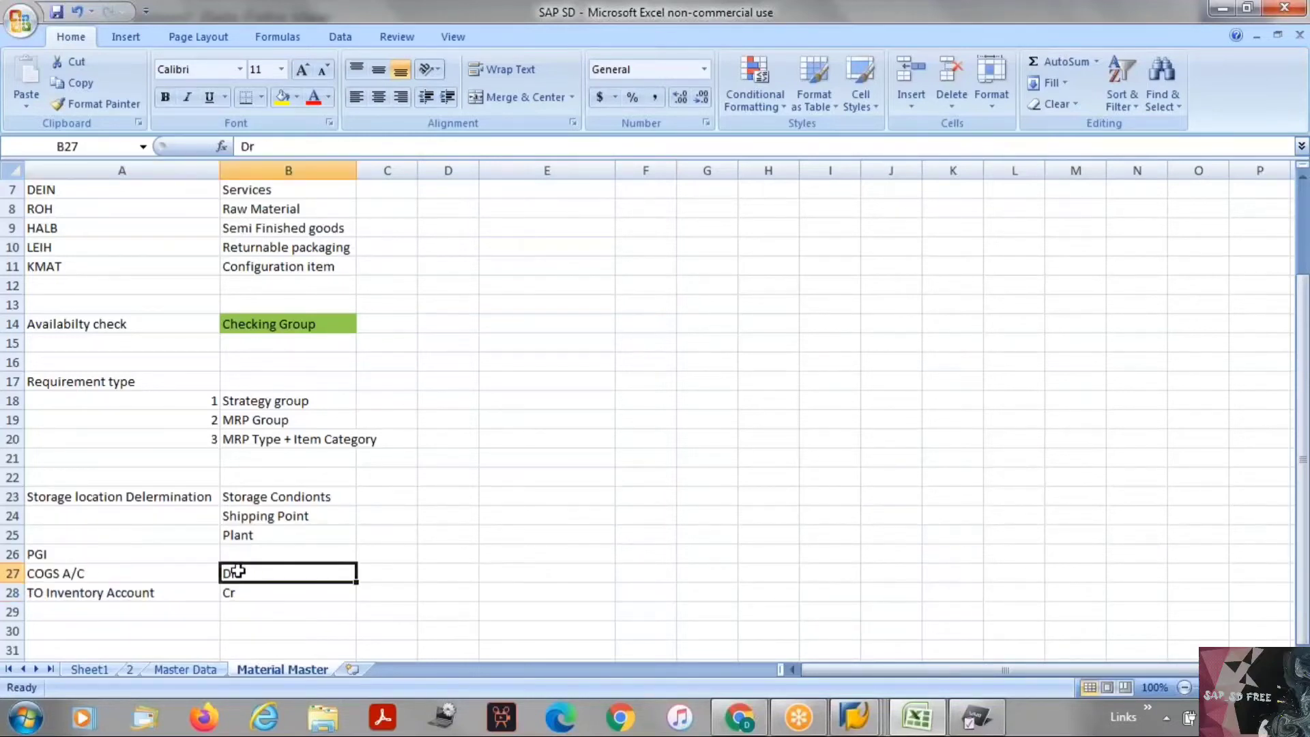
left_click(96, 595)
left_click(234, 590)
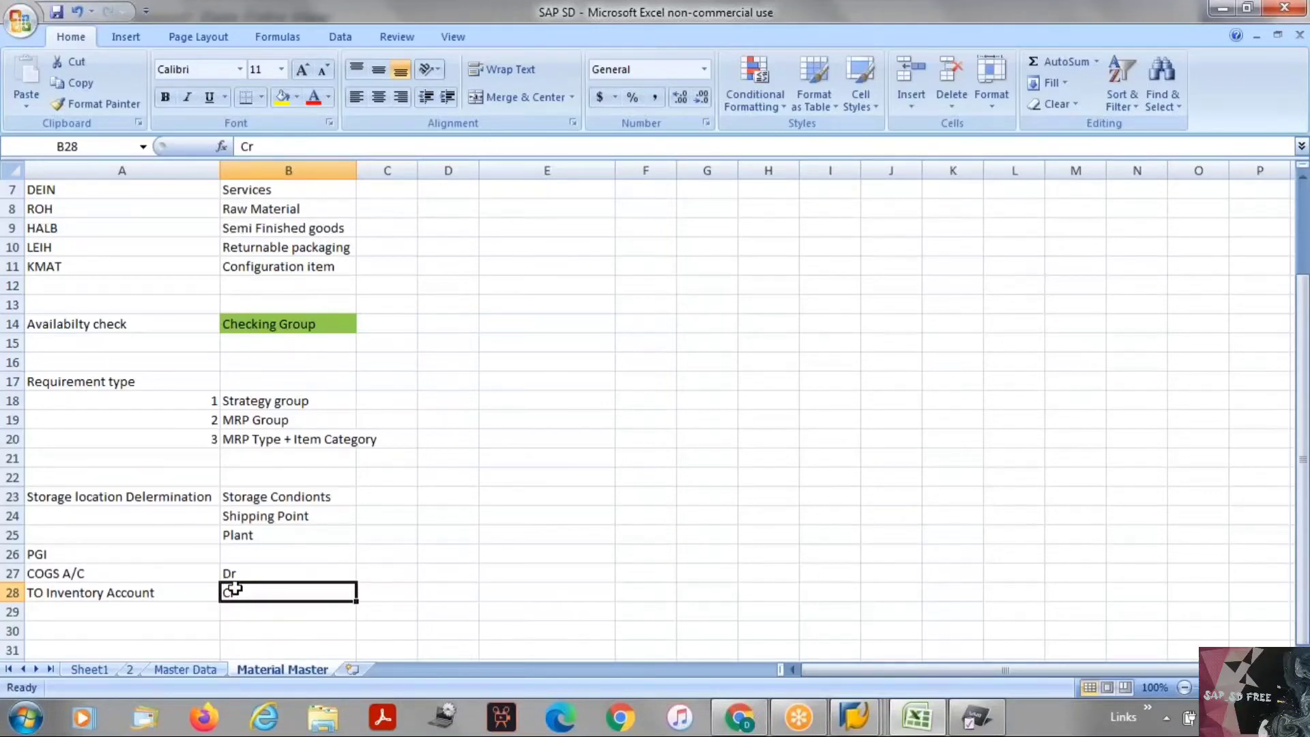
key("alt+Tab")
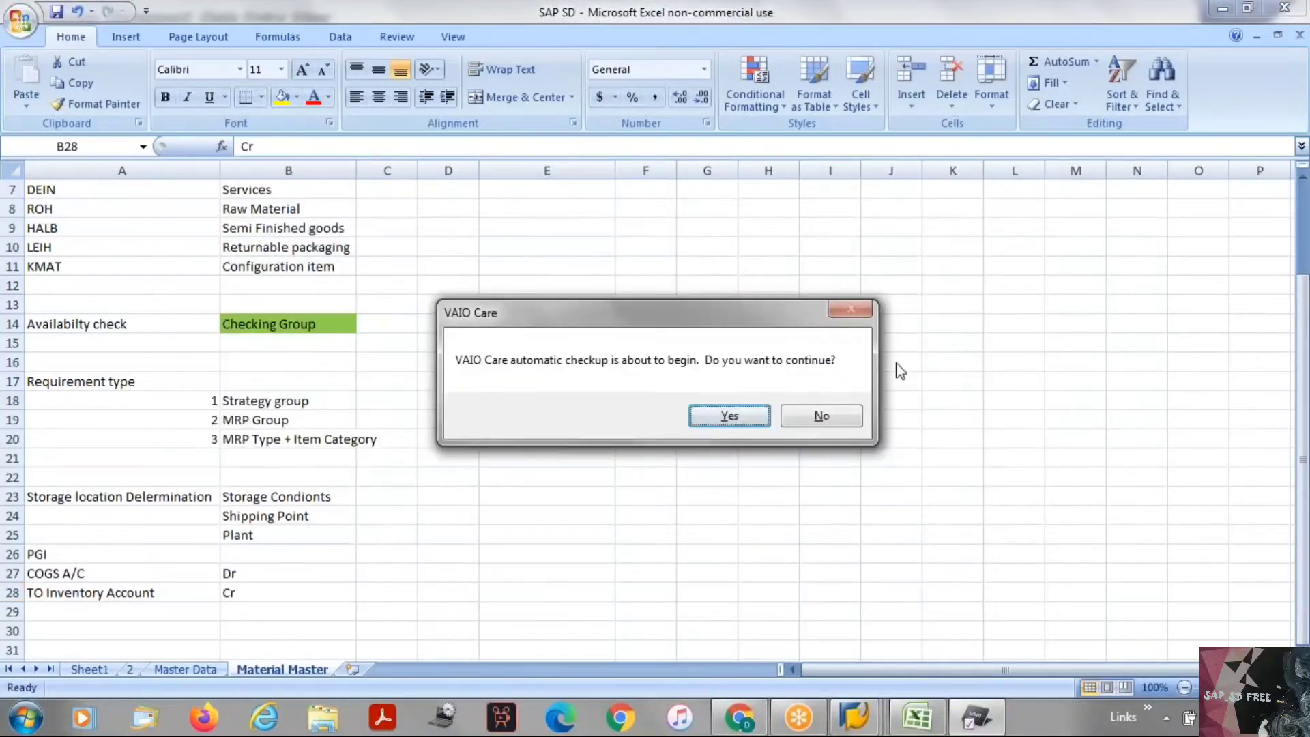
left_click(815, 413)
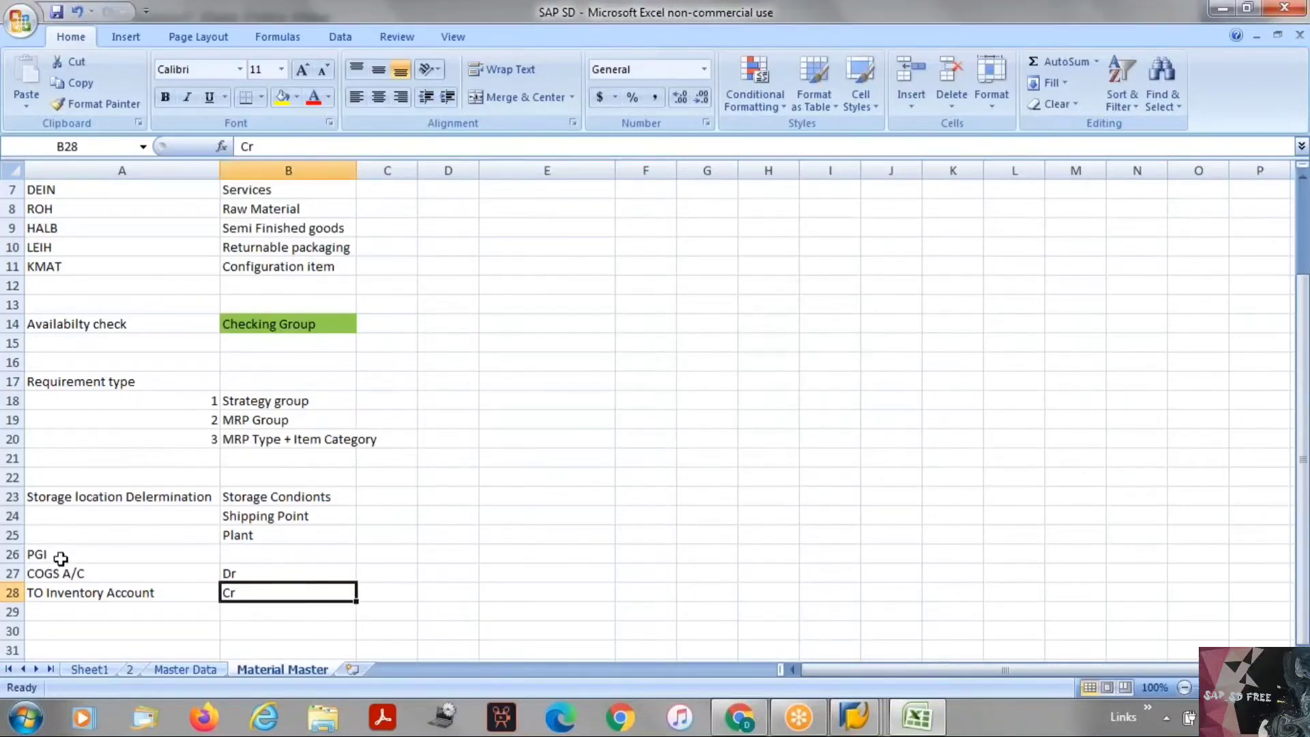
left_click_drag(52, 555, 343, 600)
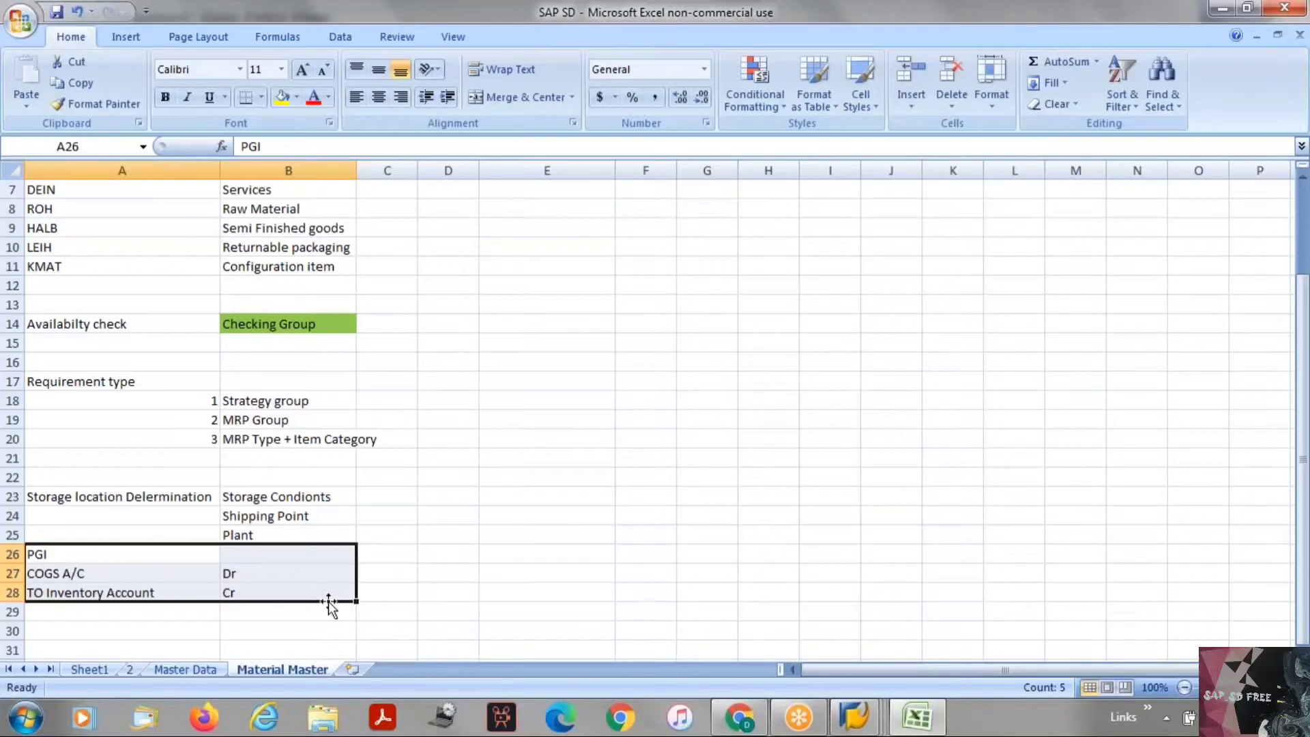
left_click(258, 631)
left_click(42, 552)
left_click_drag(66, 563, 237, 580)
left_click(100, 552)
left_click_drag(100, 553, 276, 600)
Step: Switch to the SAP Create Material session and examine the available Price control options in the Accounting 1 view
key("alt+Tab")
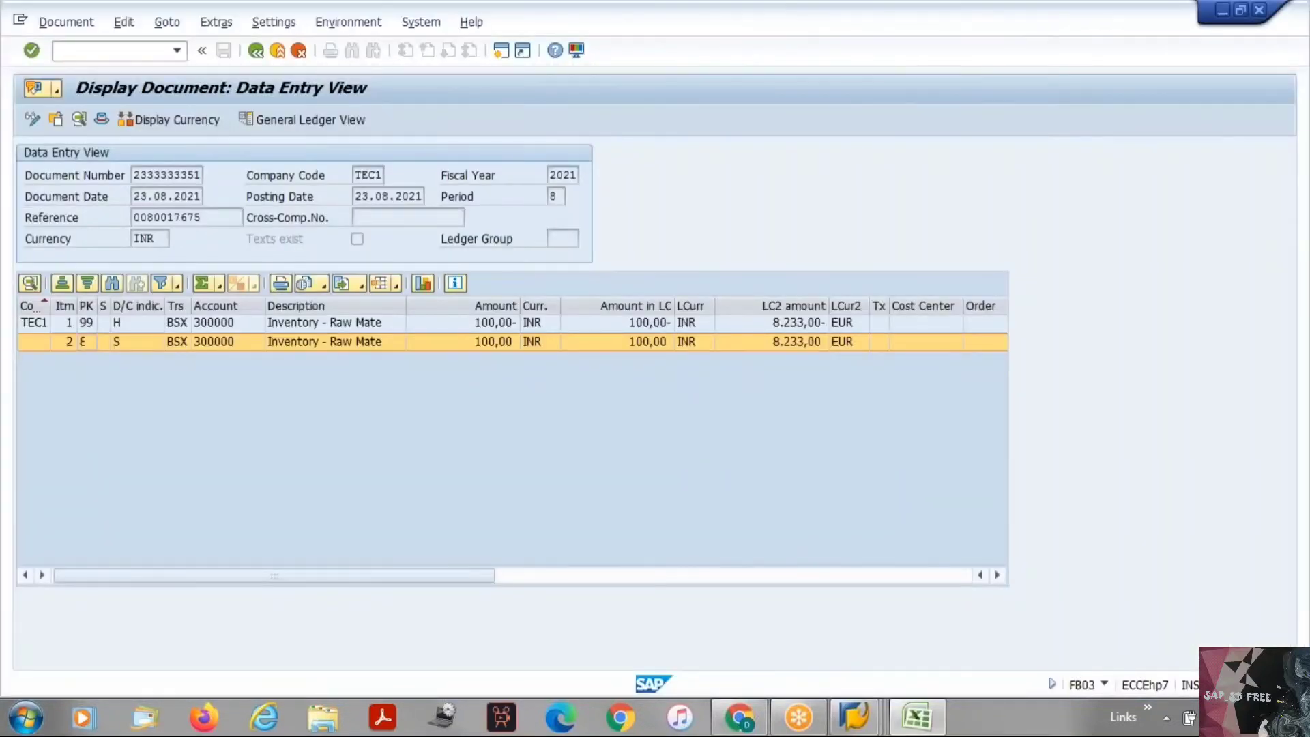
key("alt+Tab")
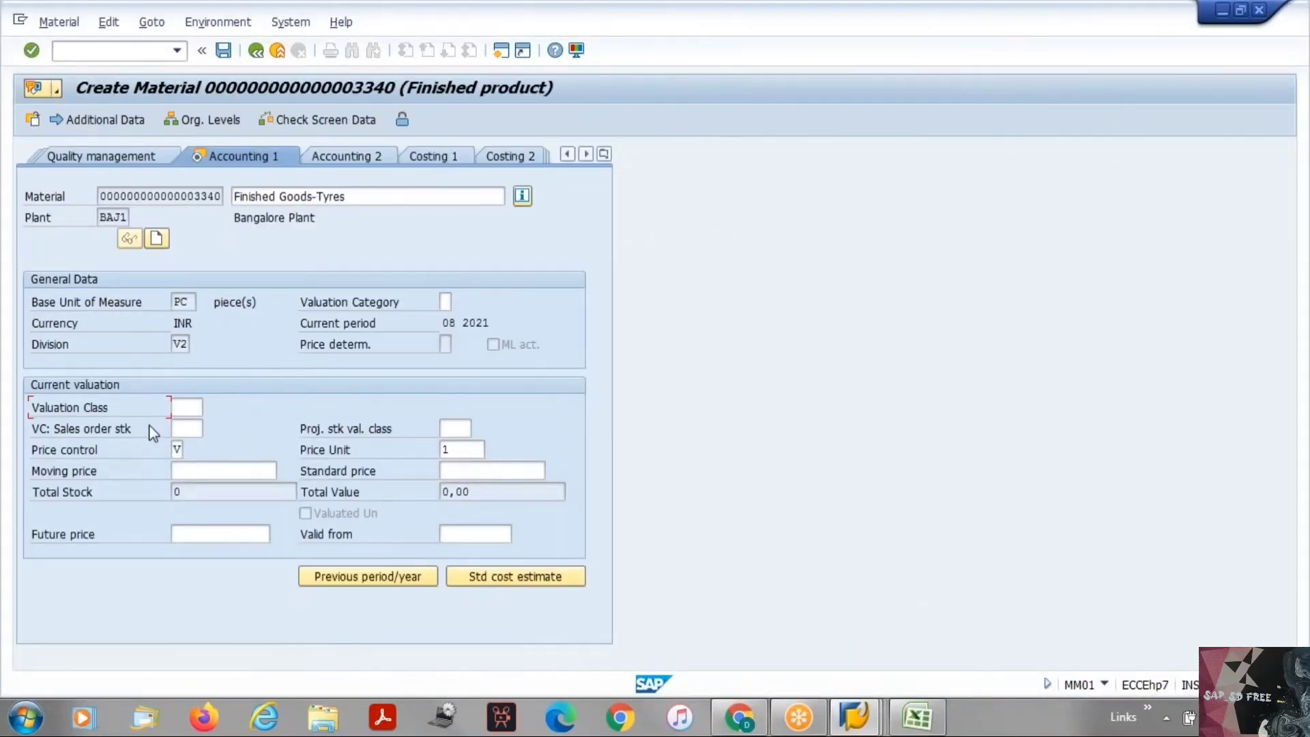
left_click_drag(32, 404, 153, 397)
left_click(175, 450)
left_click(189, 451)
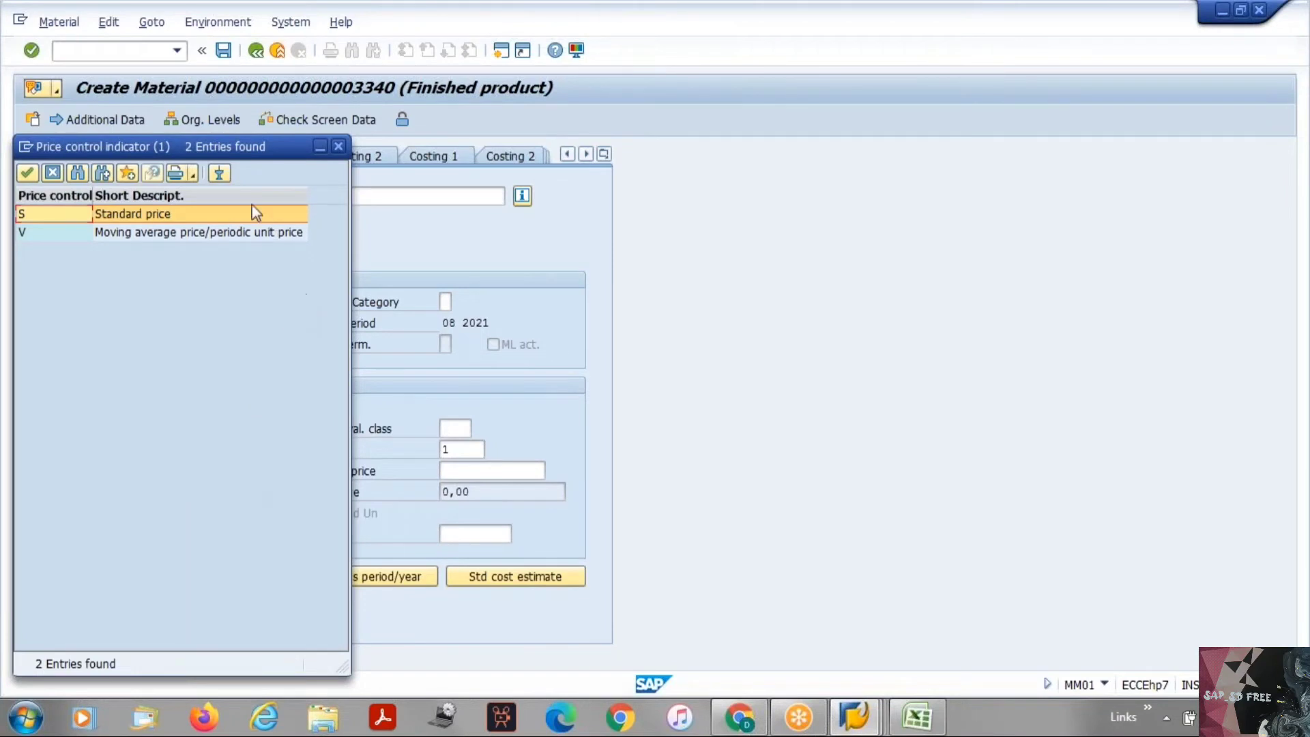
left_click(338, 147)
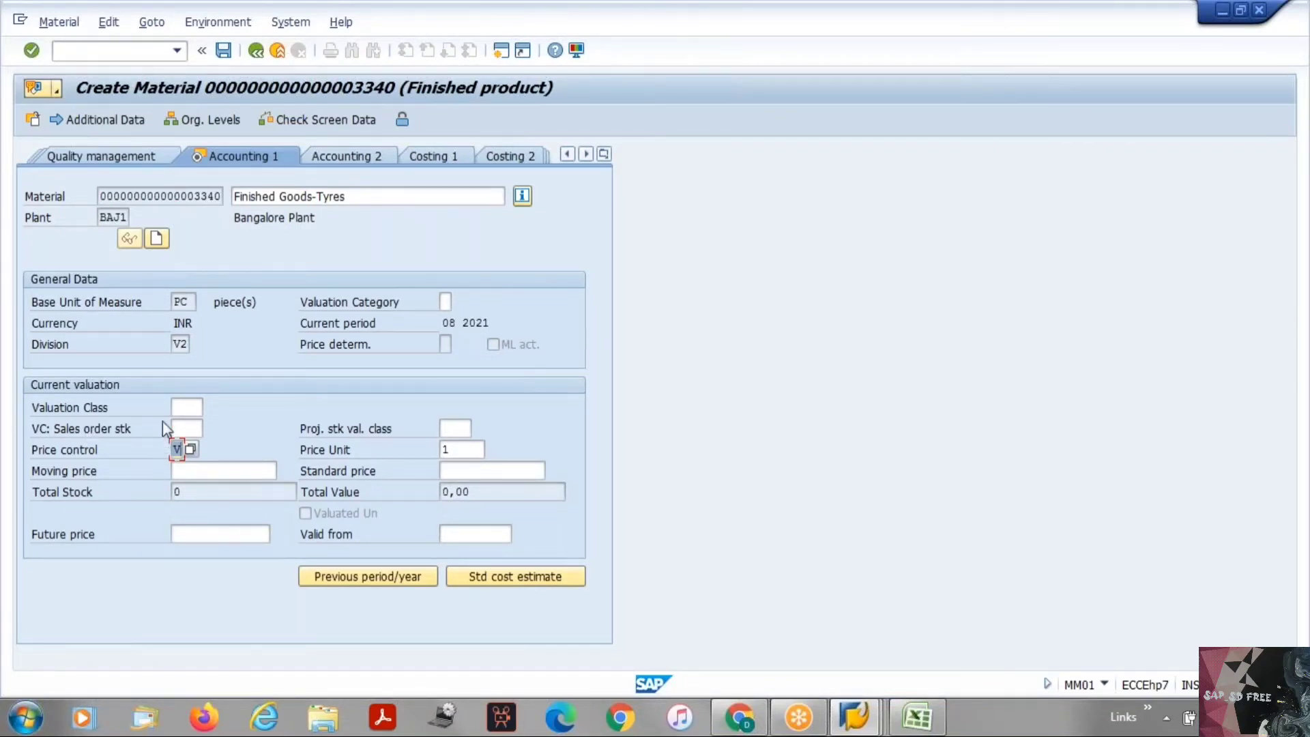
left_click(191, 449)
left_click(137, 232)
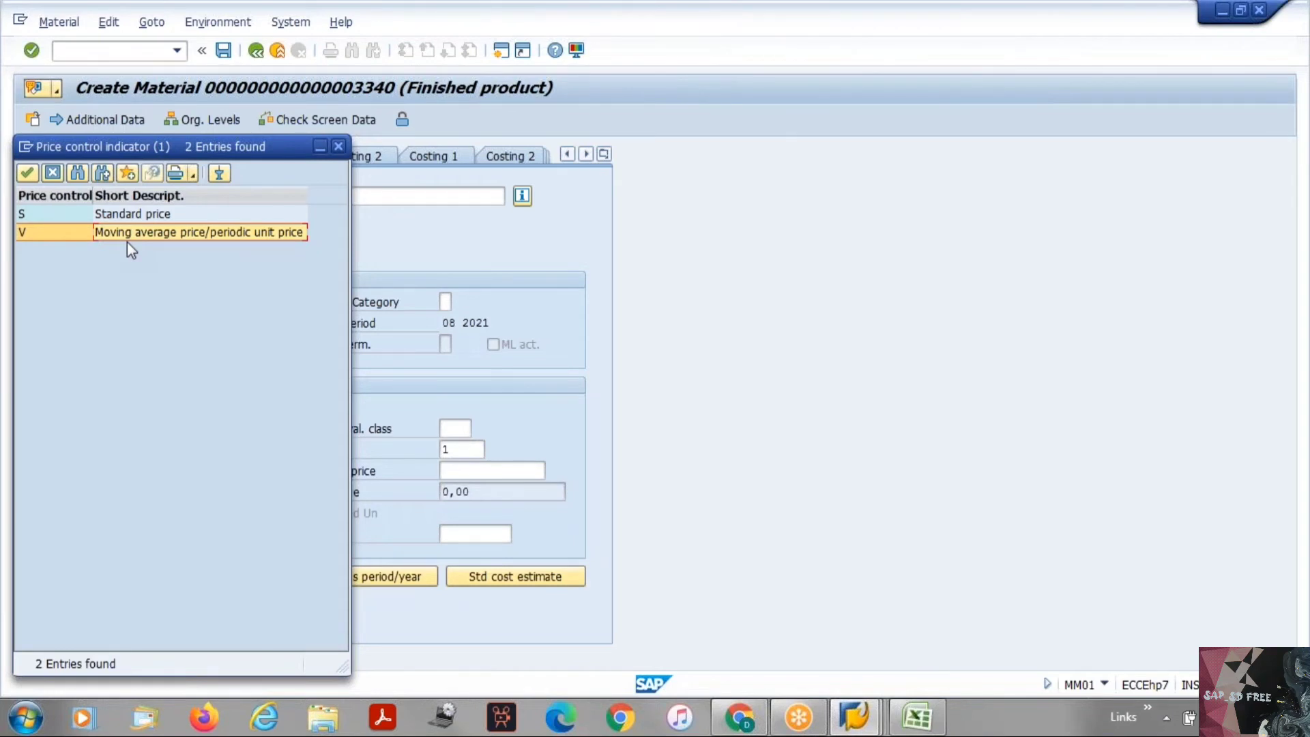
left_click(337, 146)
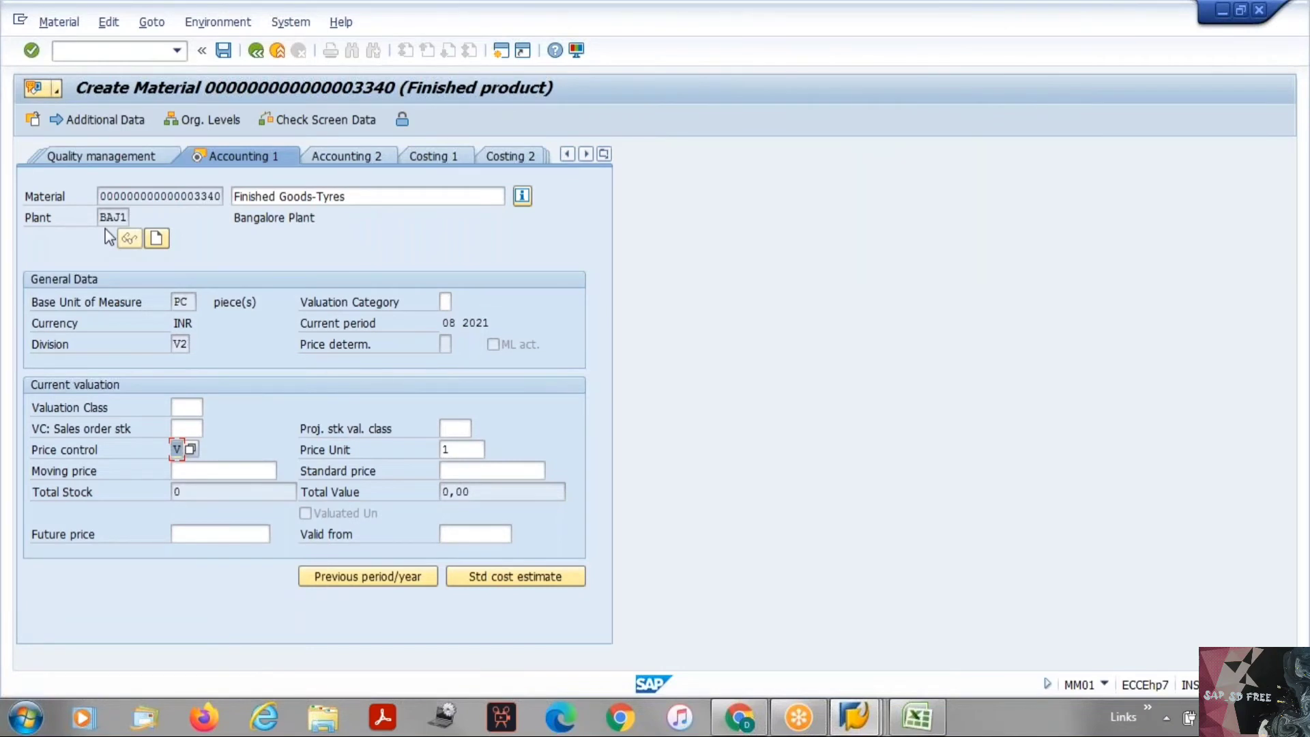
Step: Exit the material creation with saving, and set the required Valuation Class to 7920
left_click(256, 52)
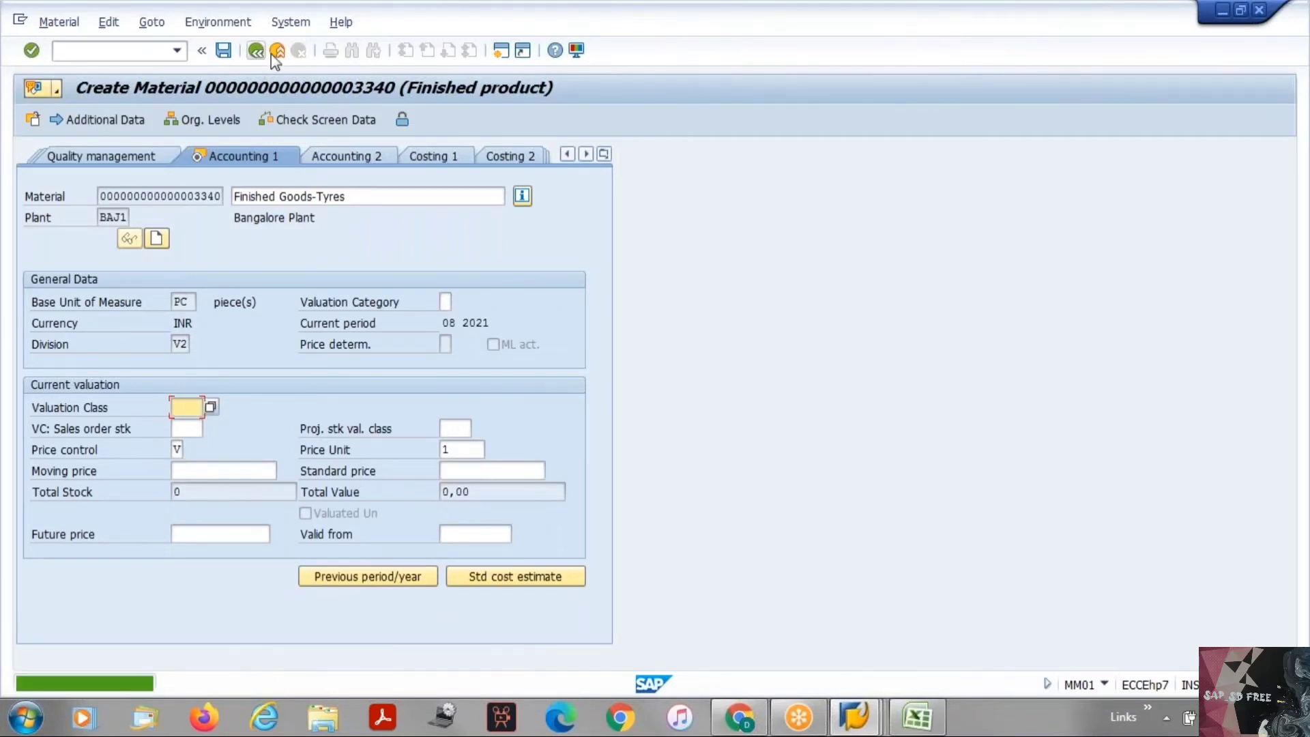
left_click(277, 51)
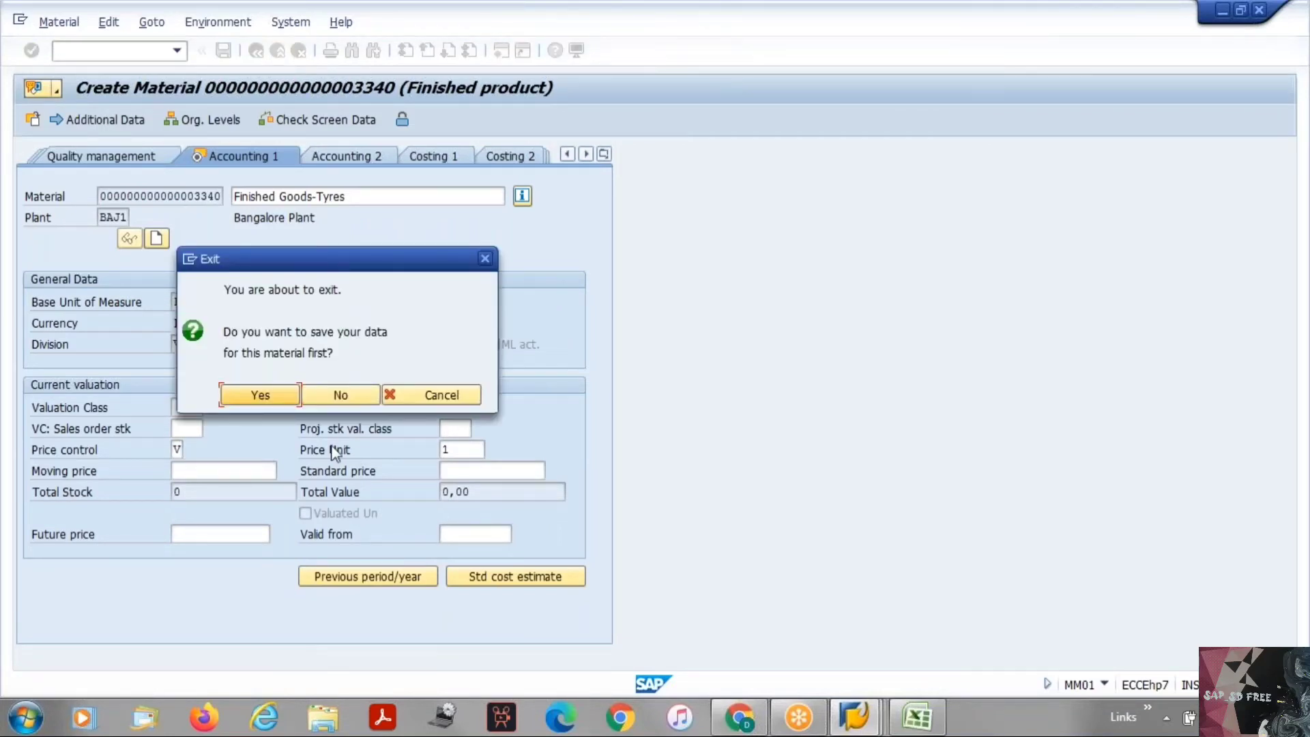
left_click(269, 396)
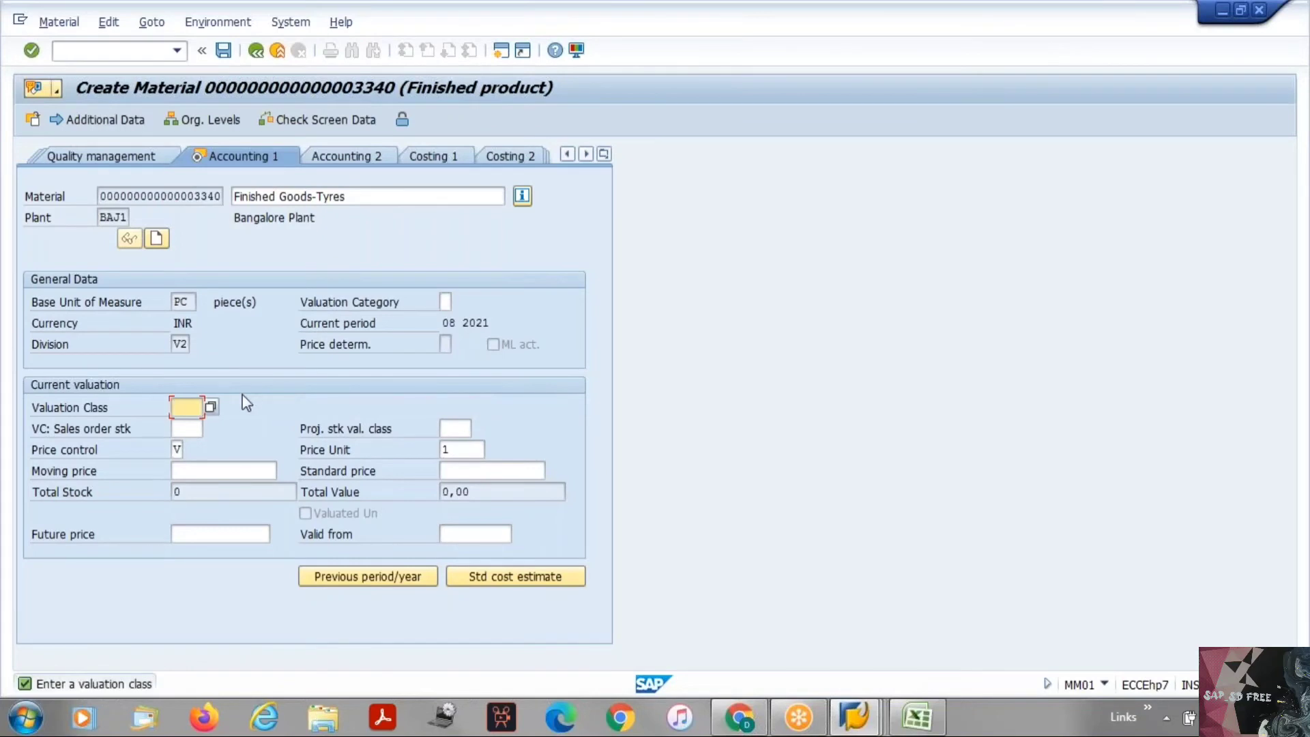
left_click(210, 407)
left_click(213, 428)
key("Return")
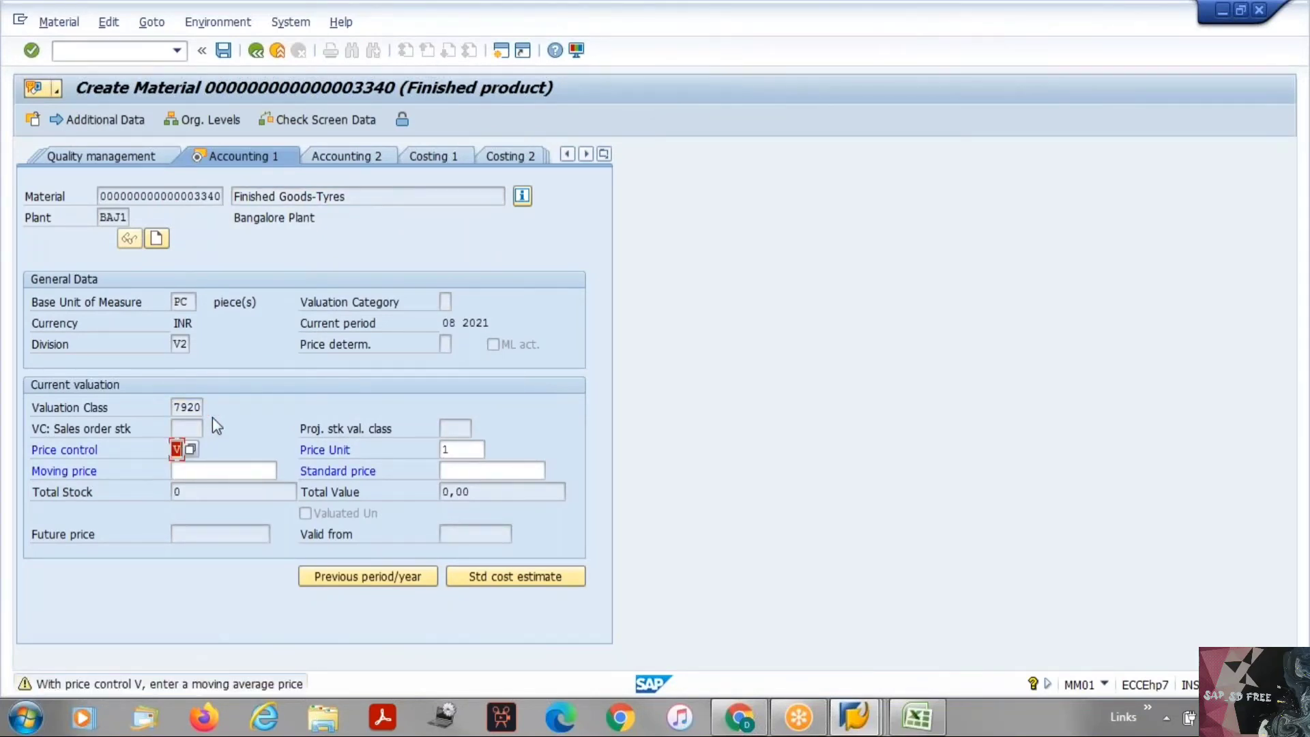
Step: Try to enter 0.1 as the Moving price
key("Tab")
type("0")
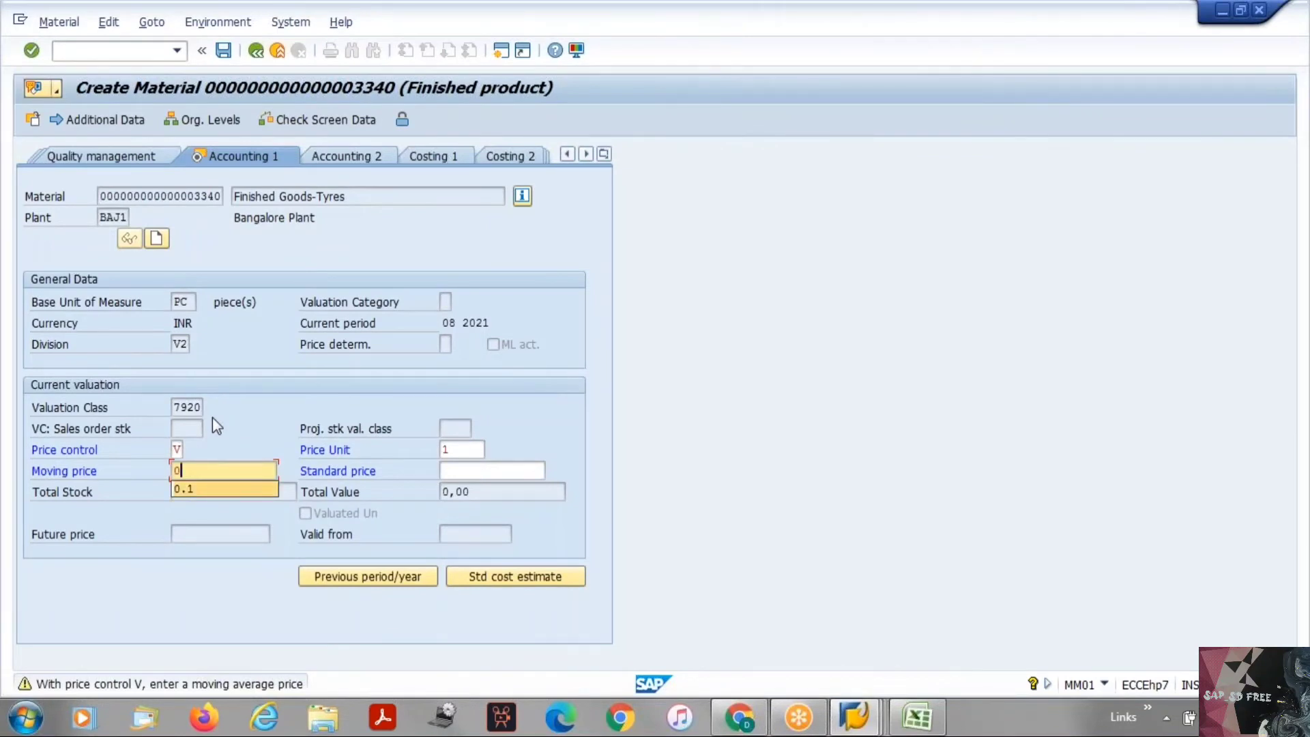
type(".1")
key("Return")
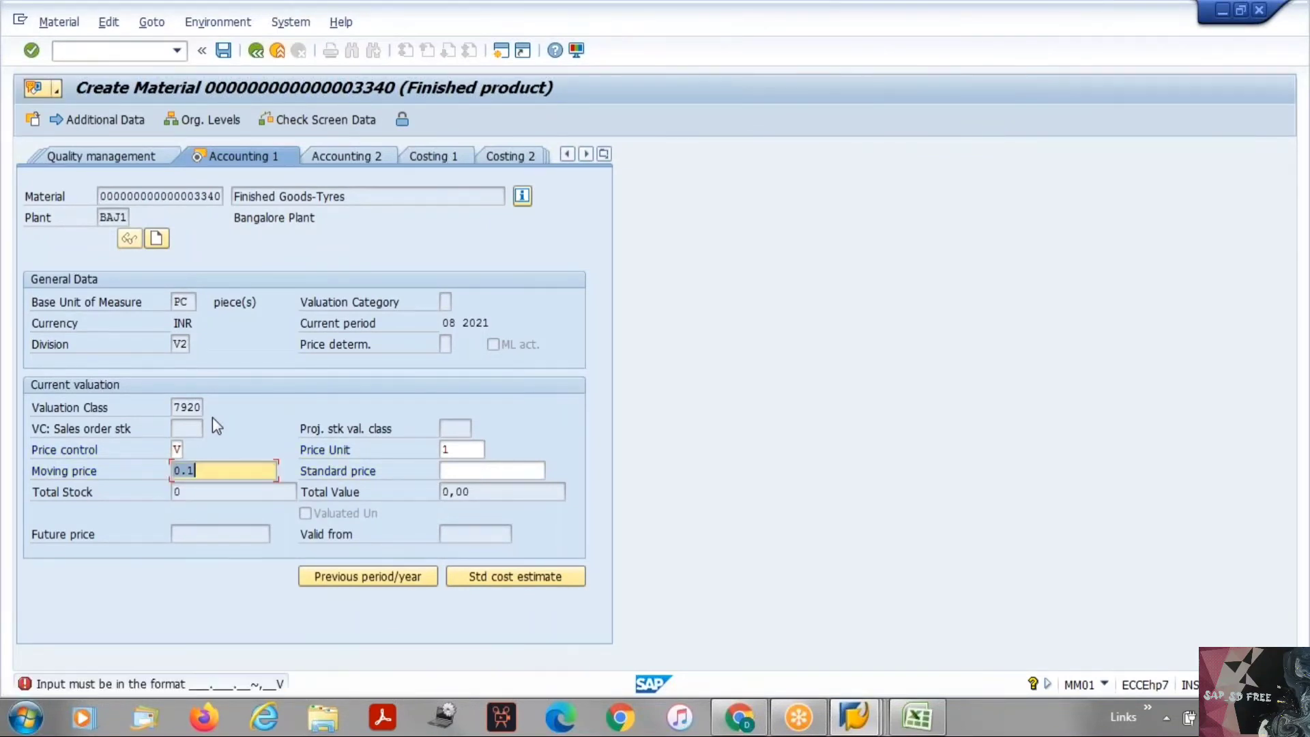
Step: Set the Moving price to 1 and save the finished product material
key("BackSpace")
type("1")
key("Return")
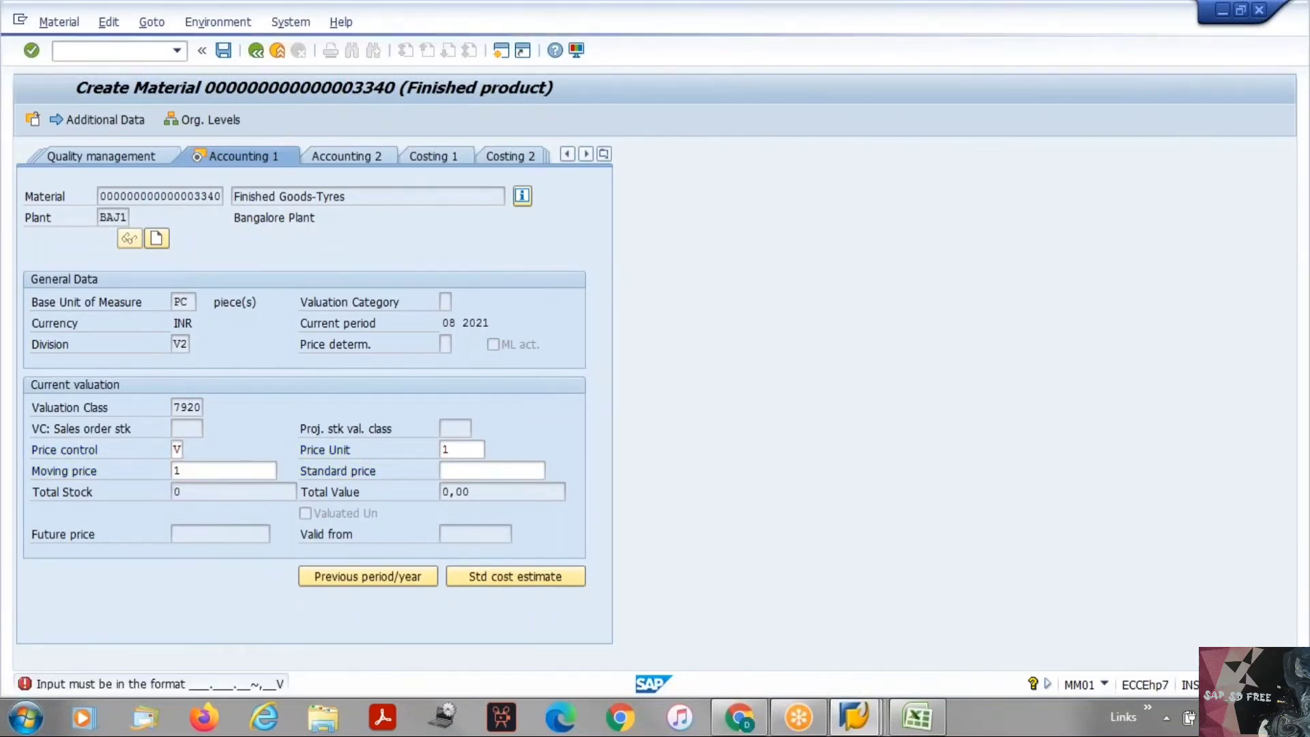
Step: Run the transaction /nspro and open the SAP Reference IMG
left_click(71, 50)
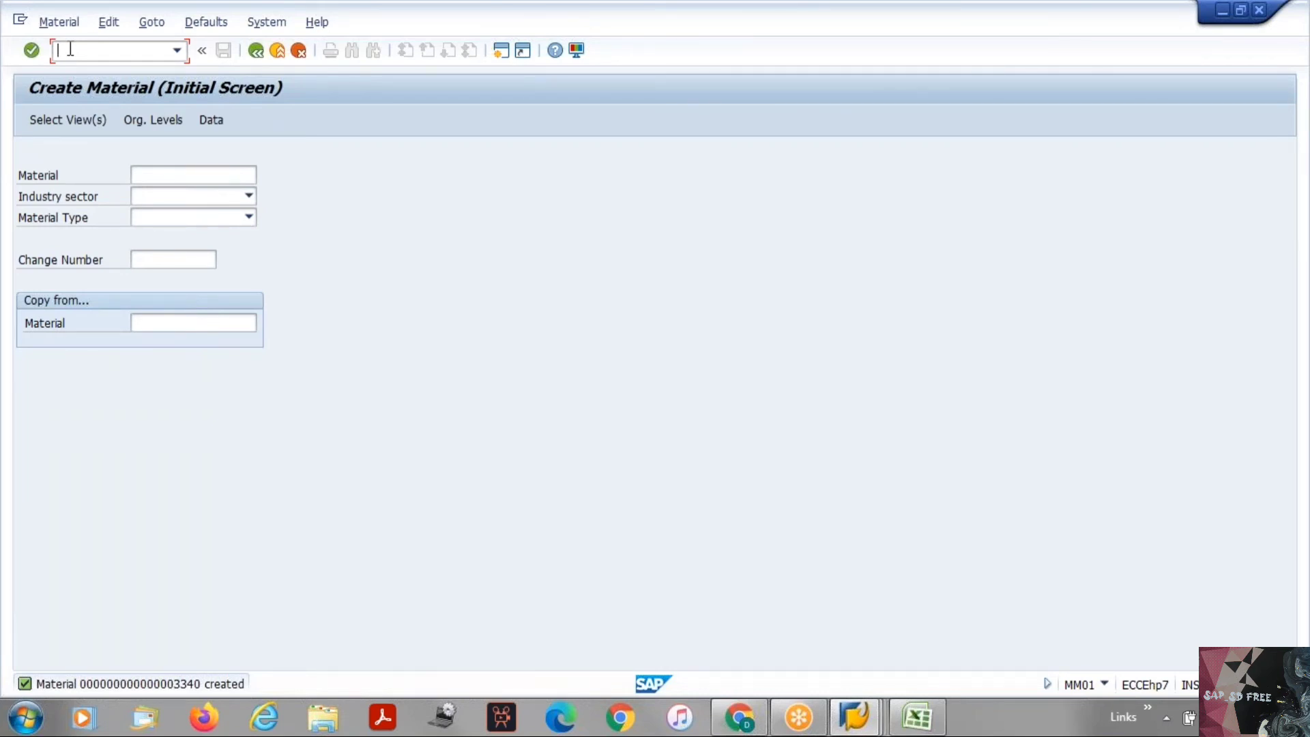
key("Return")
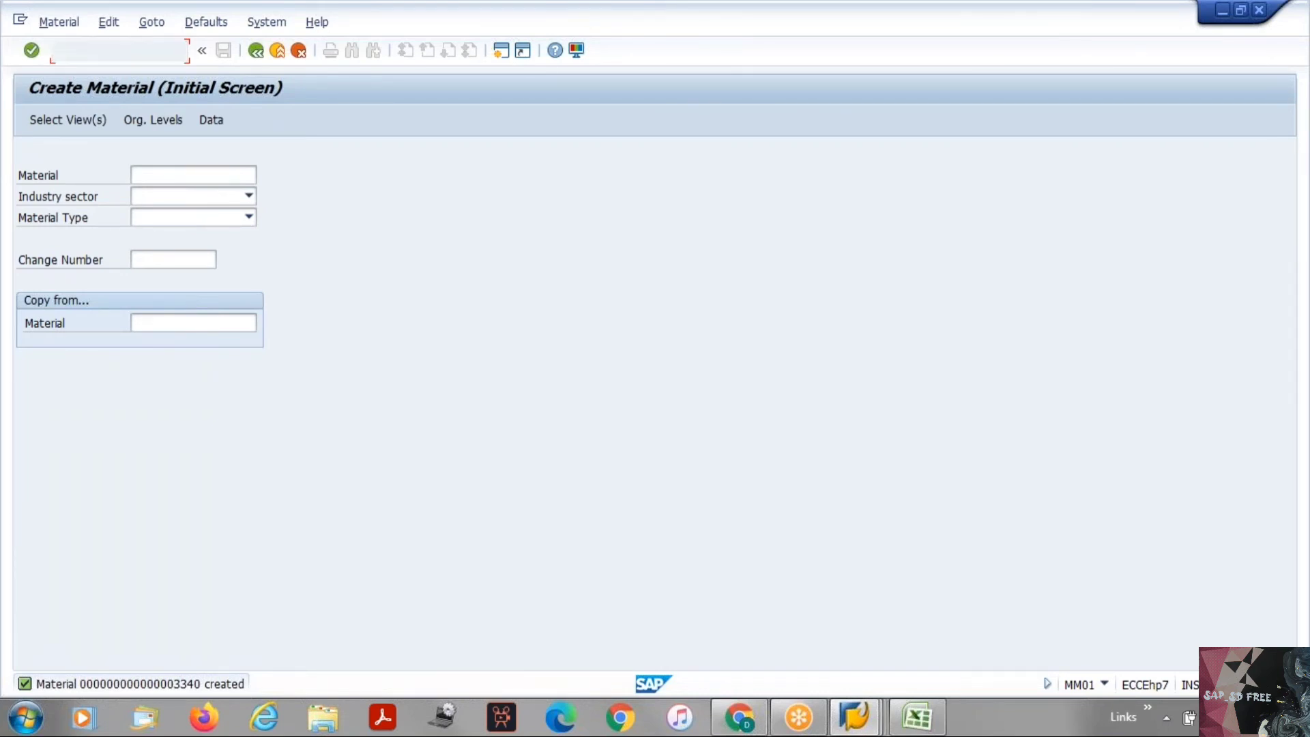
left_click(113, 51)
type("/")
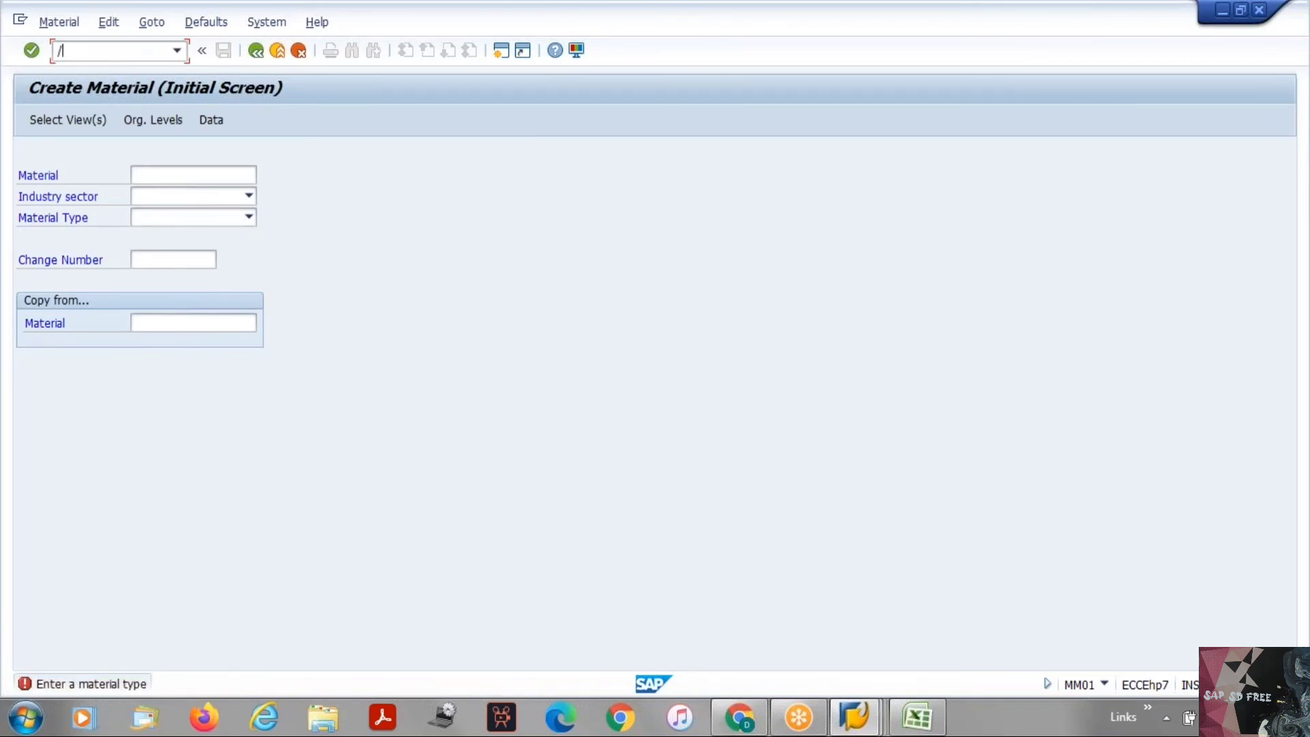
type("nspro")
key("Return")
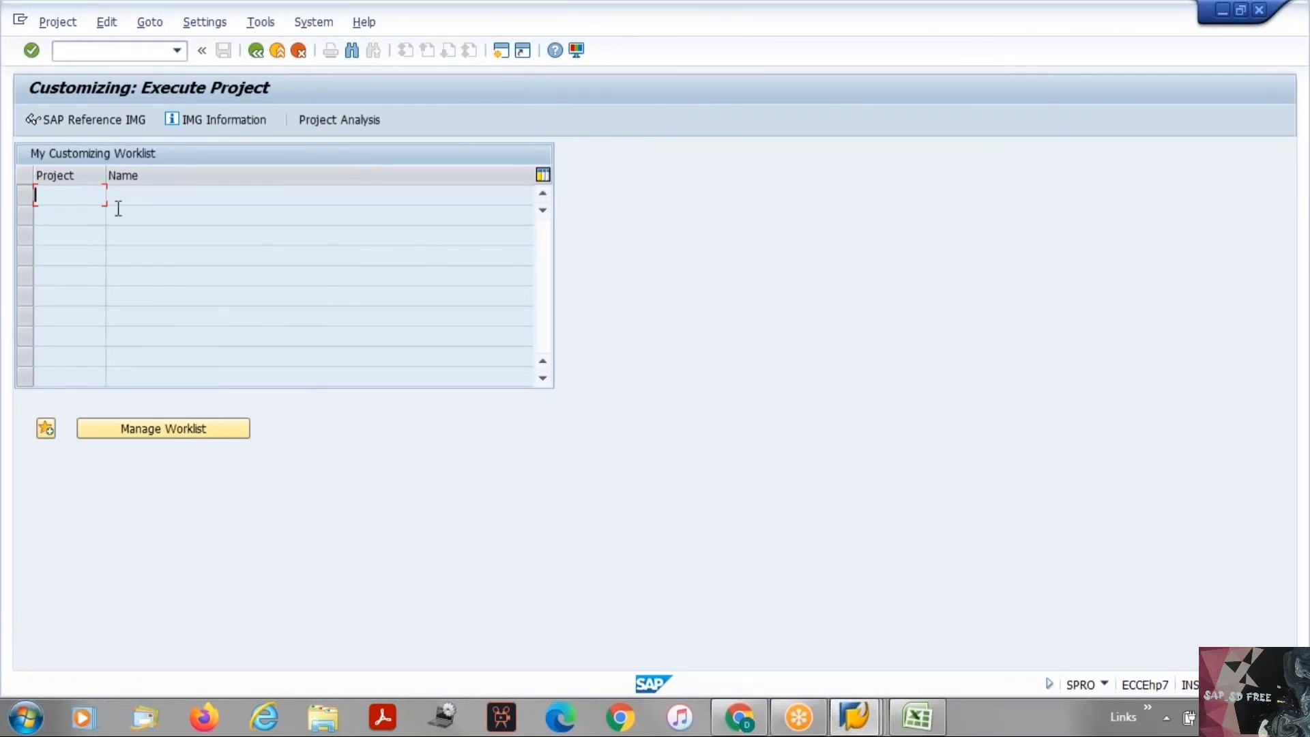
left_click(121, 123)
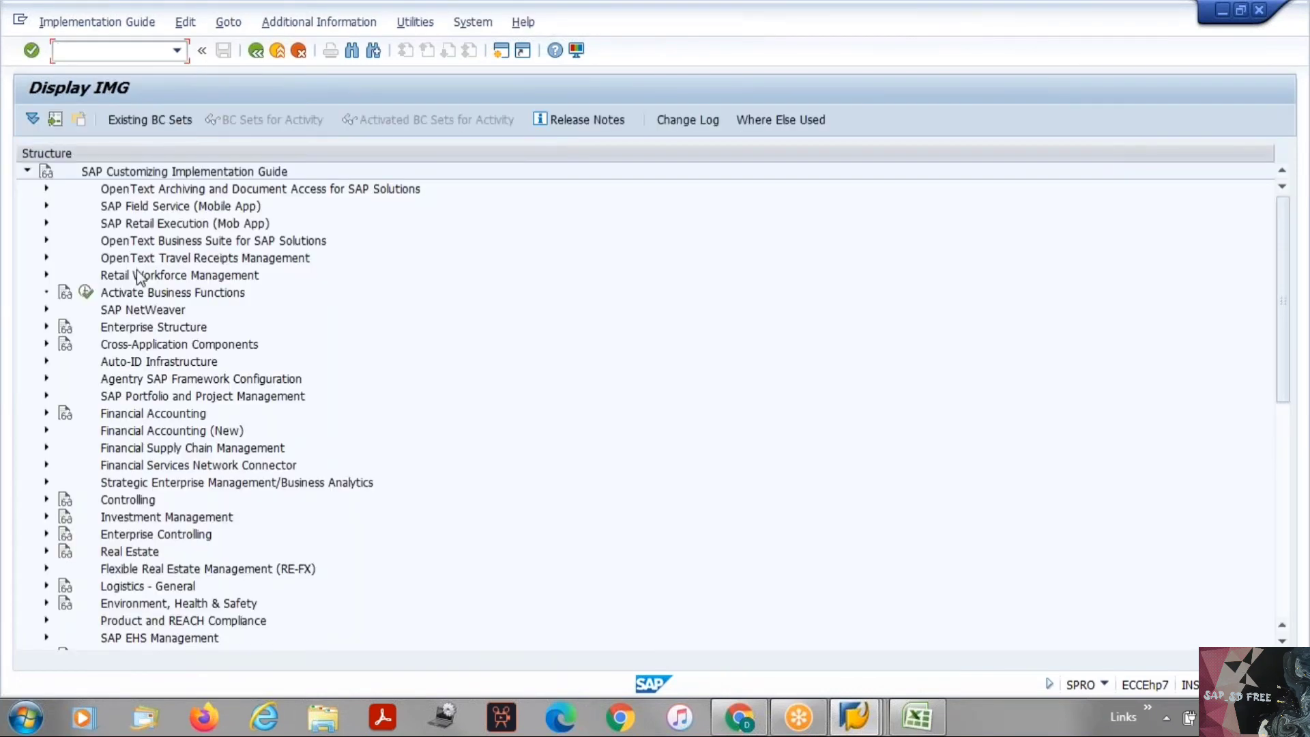
Step: Expand the Logistics - General node in the SAP Customizing Implementation Guide
left_click(140, 276)
key("Down")
key("Down")
key("Down")
key("Down")
key("Down")
key("Down")
key("Down")
key("Down")
key("Down")
key("Down")
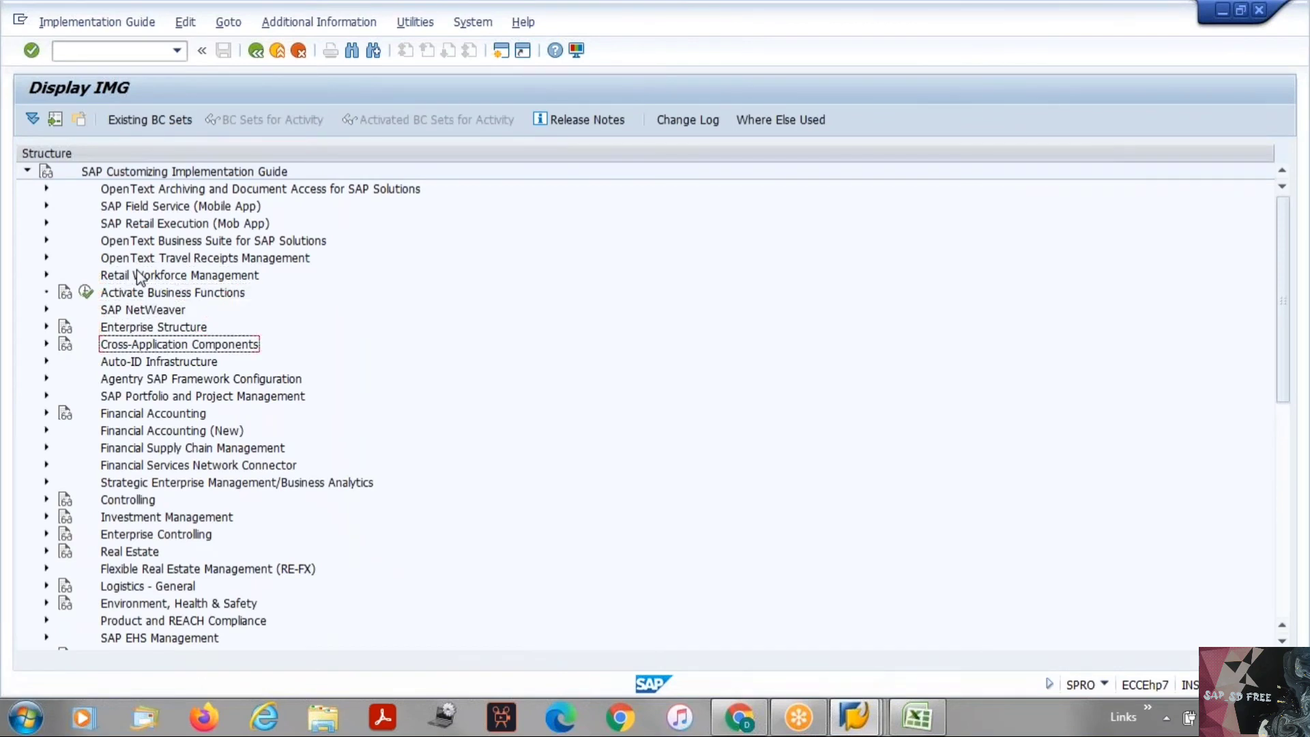
key("Down")
key("Down")
key("Down")
key("Down")
key("Down")
key("Down")
key("Down")
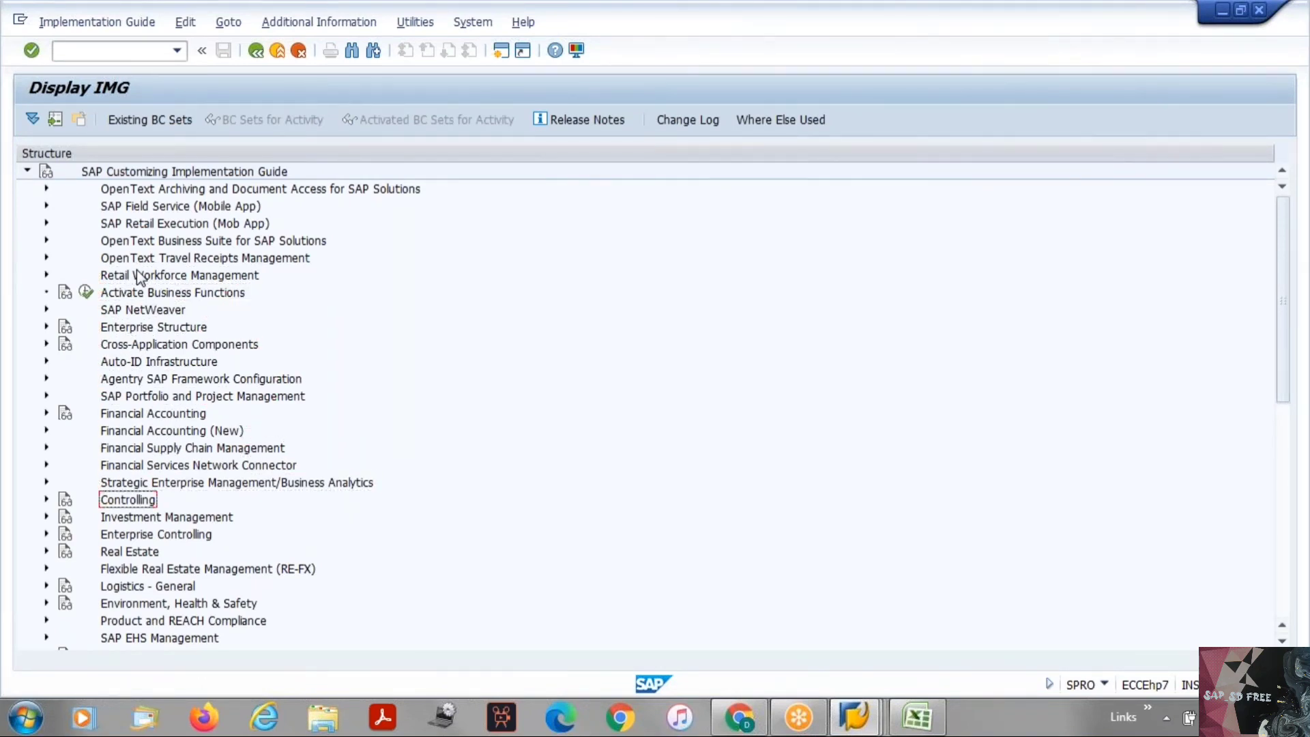
key("Down")
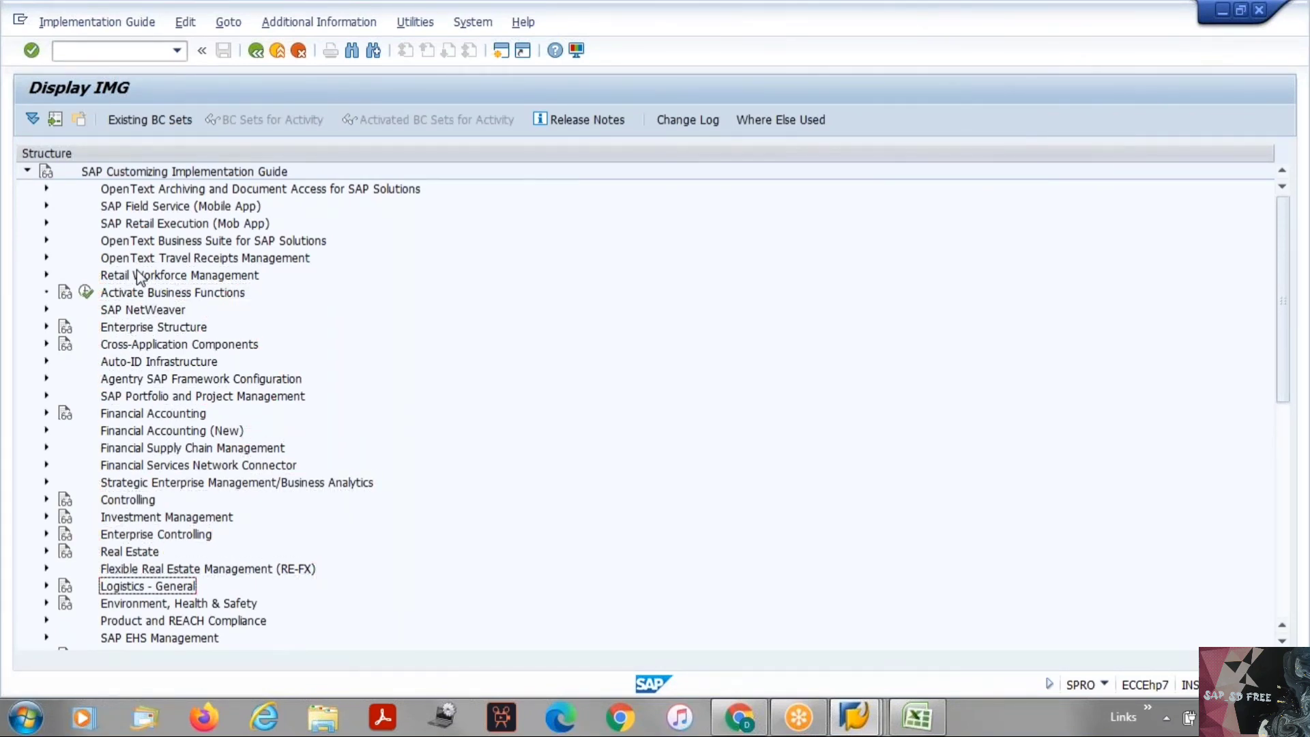
key("Right")
Step: Expand the Material Master node under Logistics - General
key("Down")
key("Down")
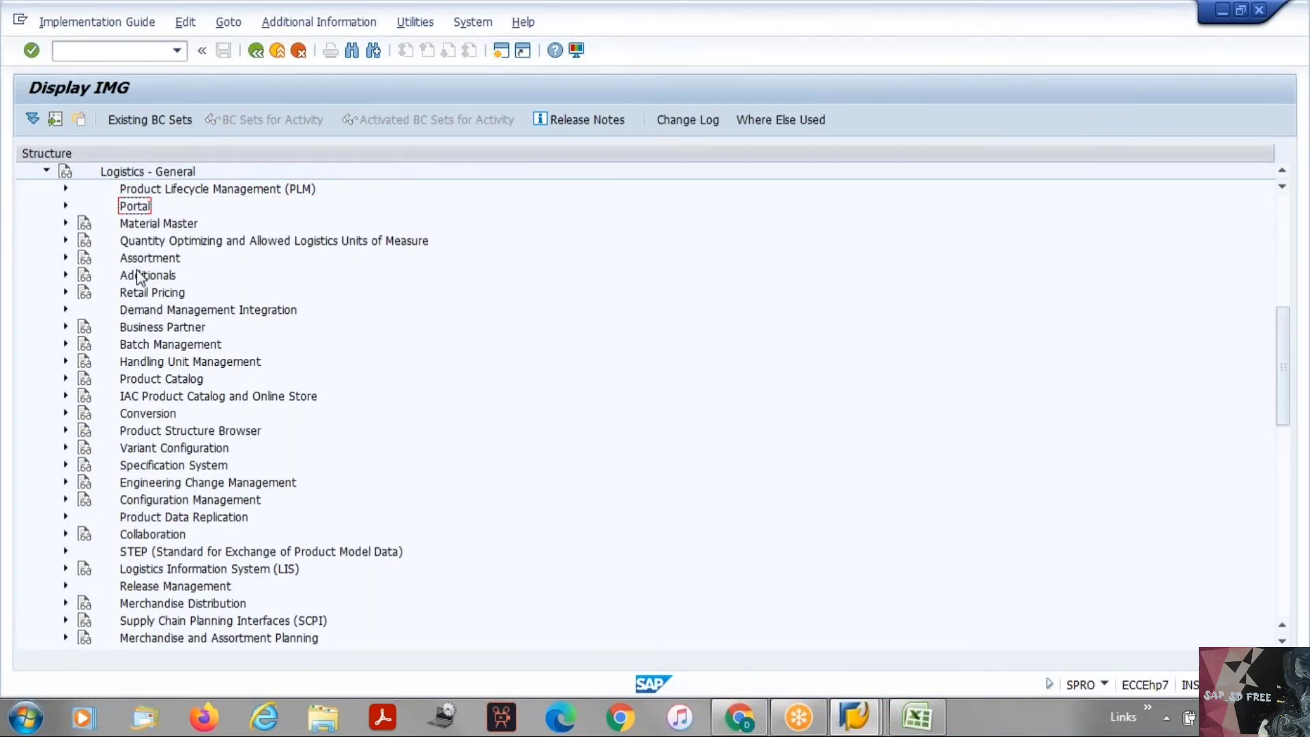
key("Up")
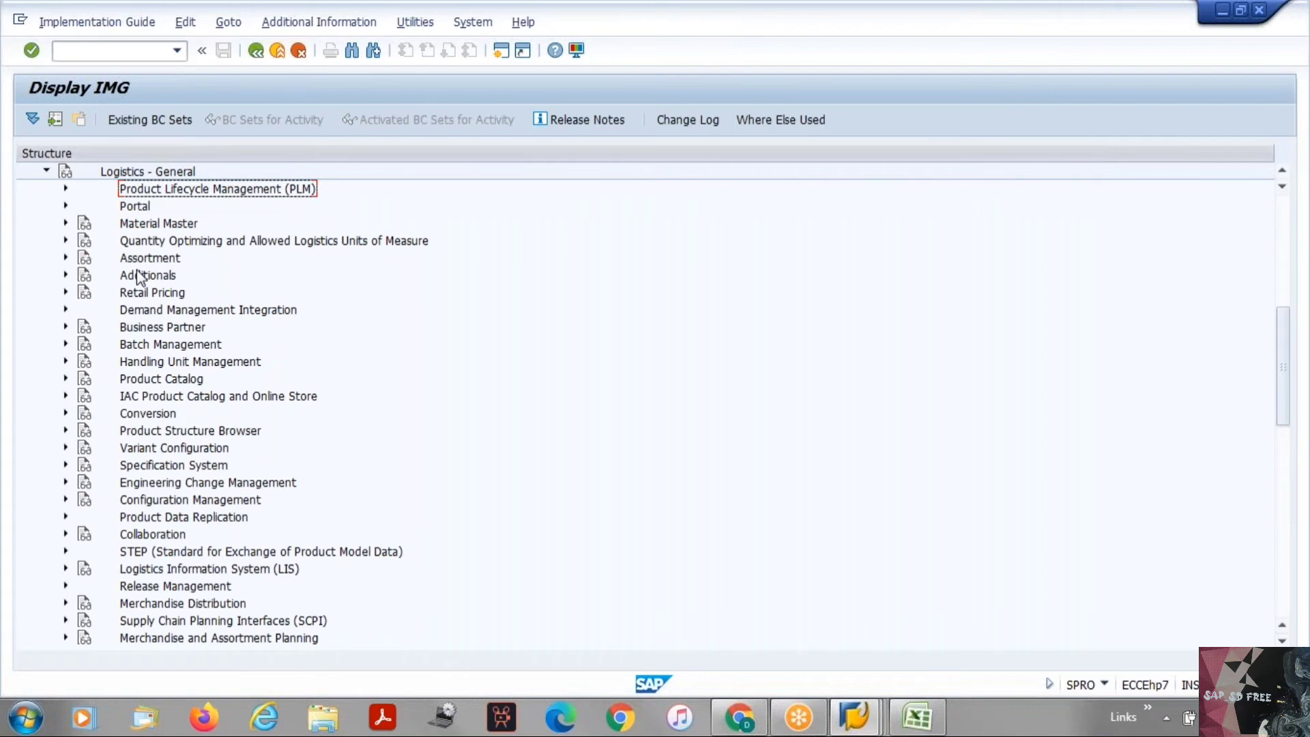
key("Up")
key("Down")
key("Down")
key("Down")
key("Right")
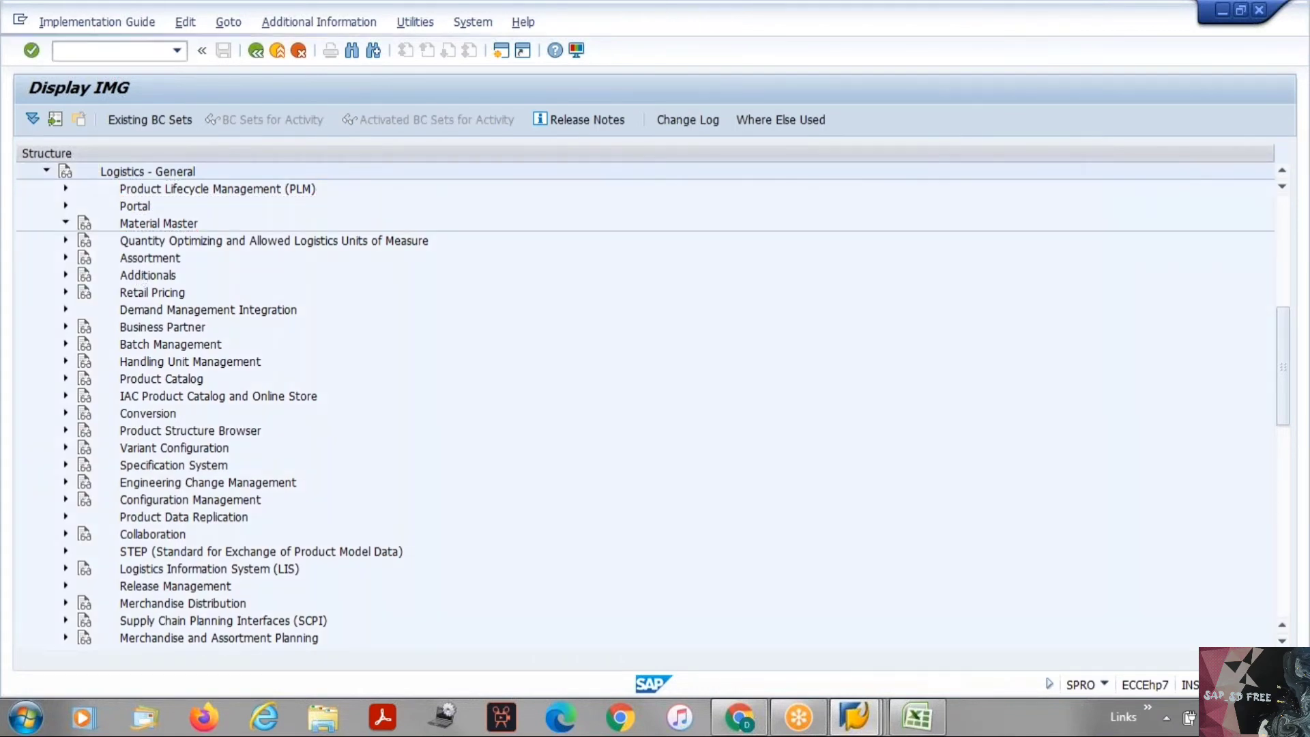
Step: Expand Basic Settings under Material Master, including its Material Types node
key("Down")
key("Down")
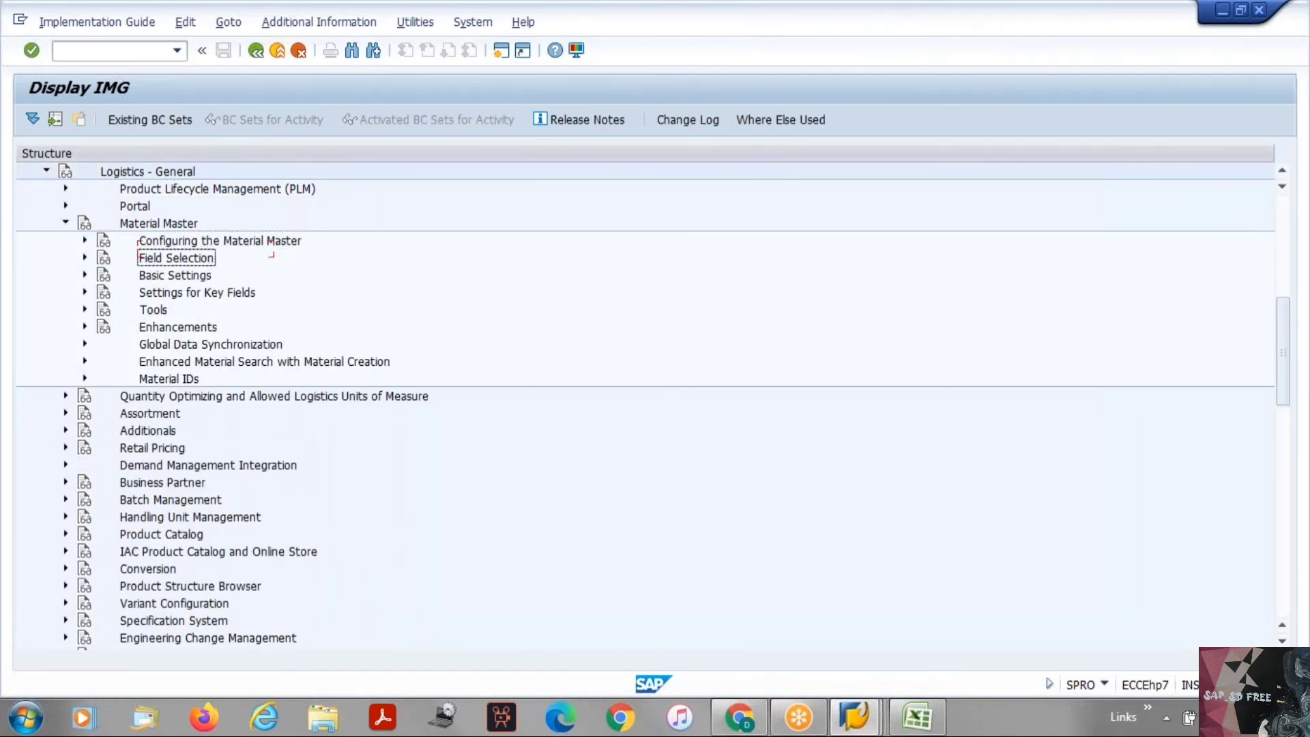
key("Down")
key("Right")
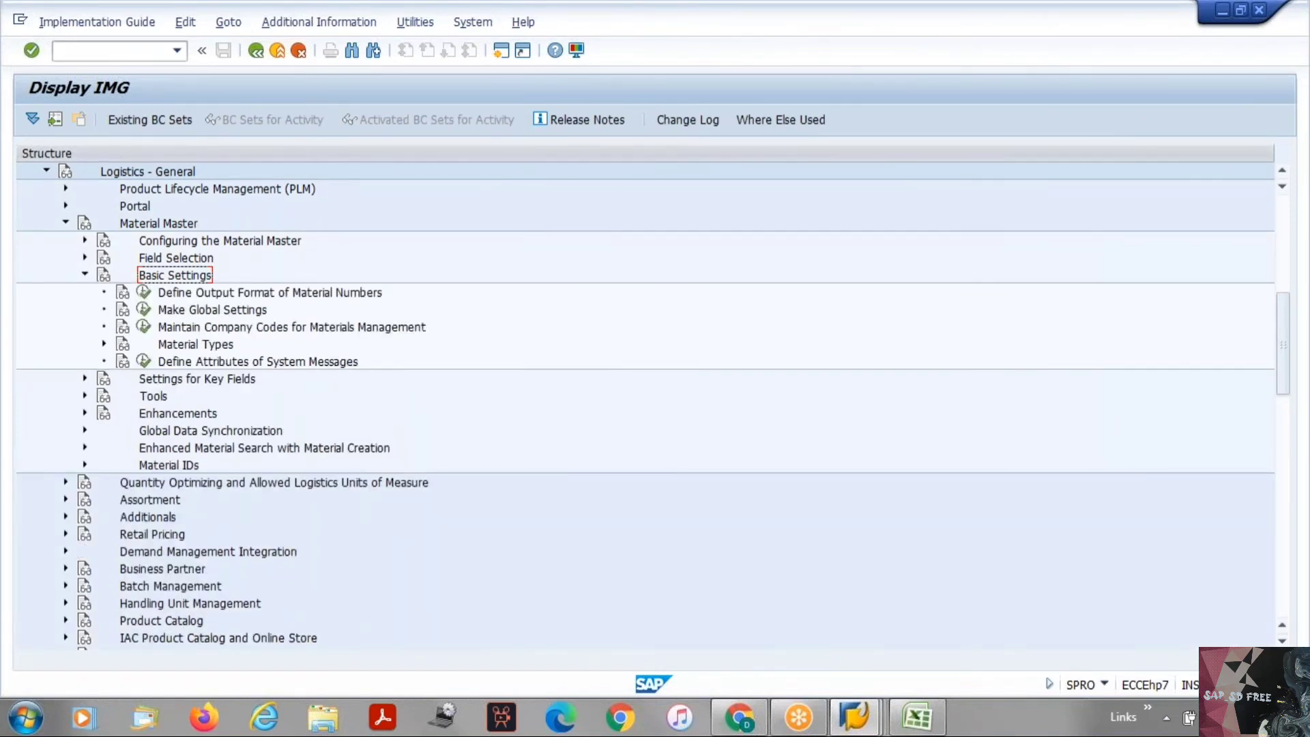
key("Down")
key("Down")
key("Down")
key("Down")
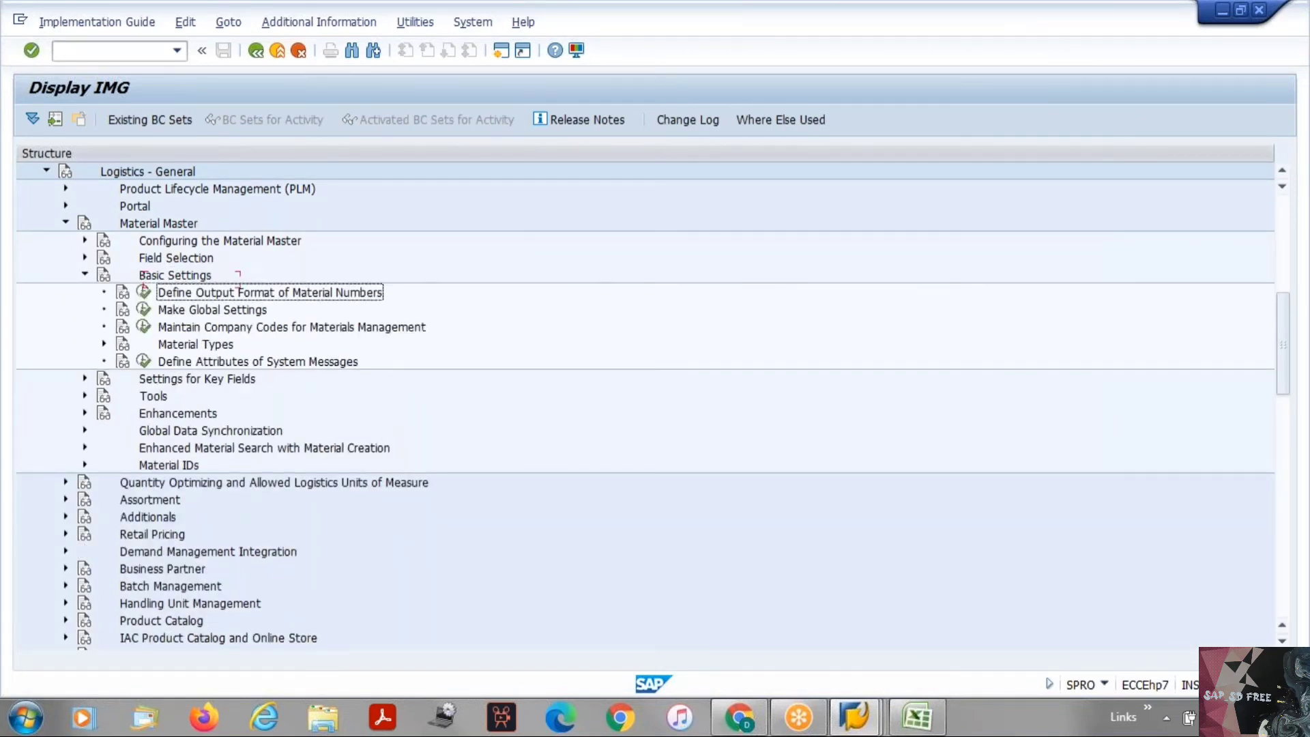
key("Right")
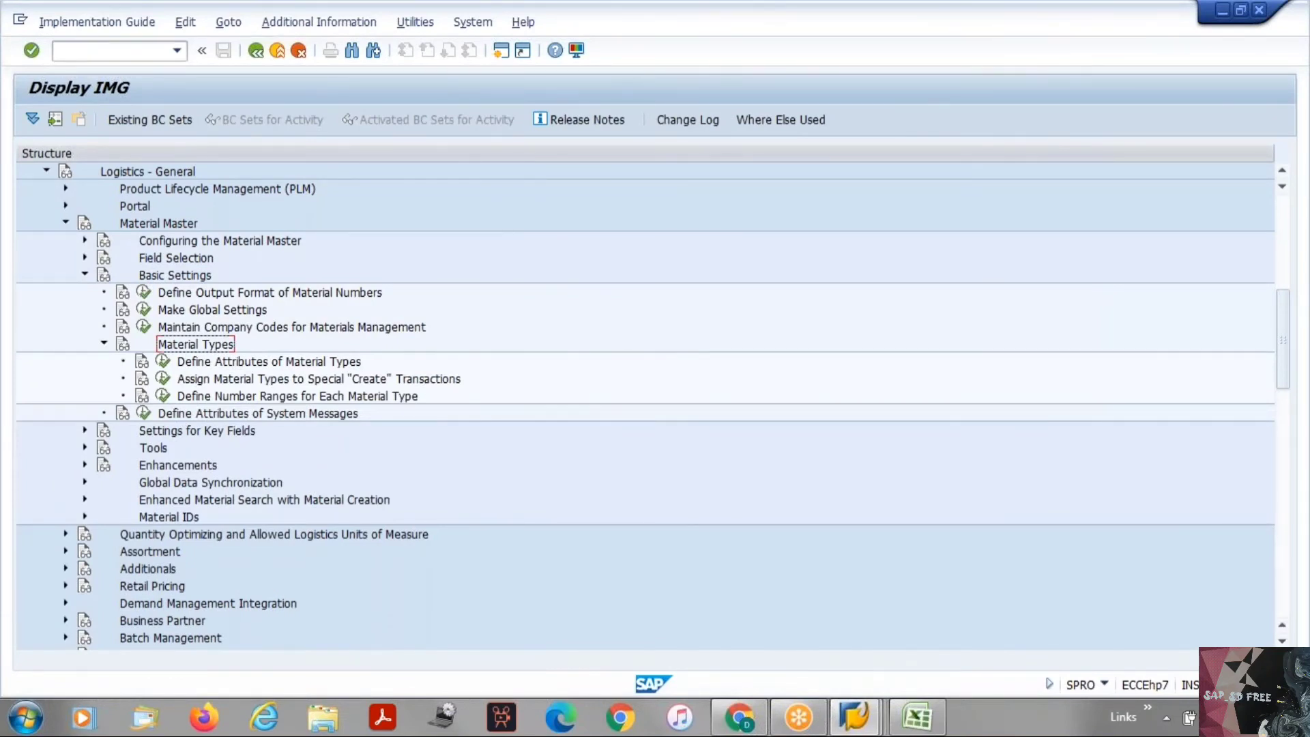
Step: Execute the customizing activity Define Attributes of Material Types
key("Down")
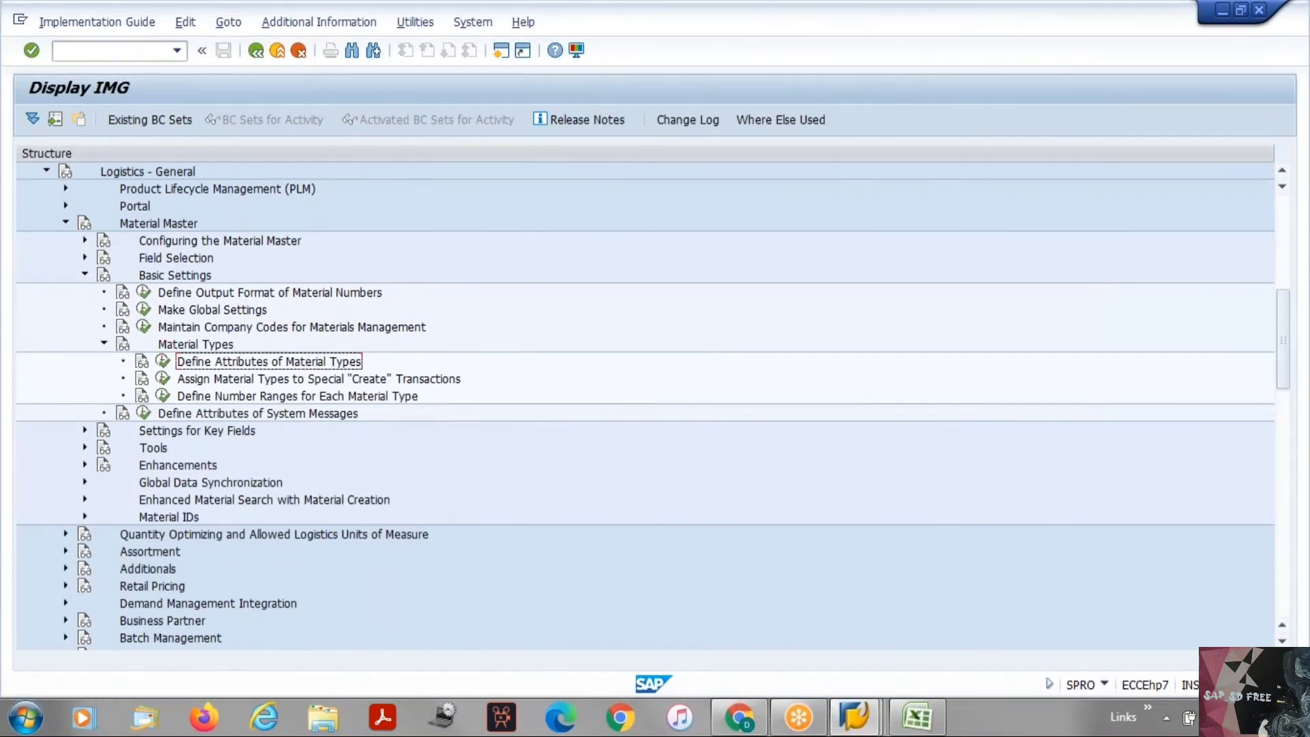
key("Left")
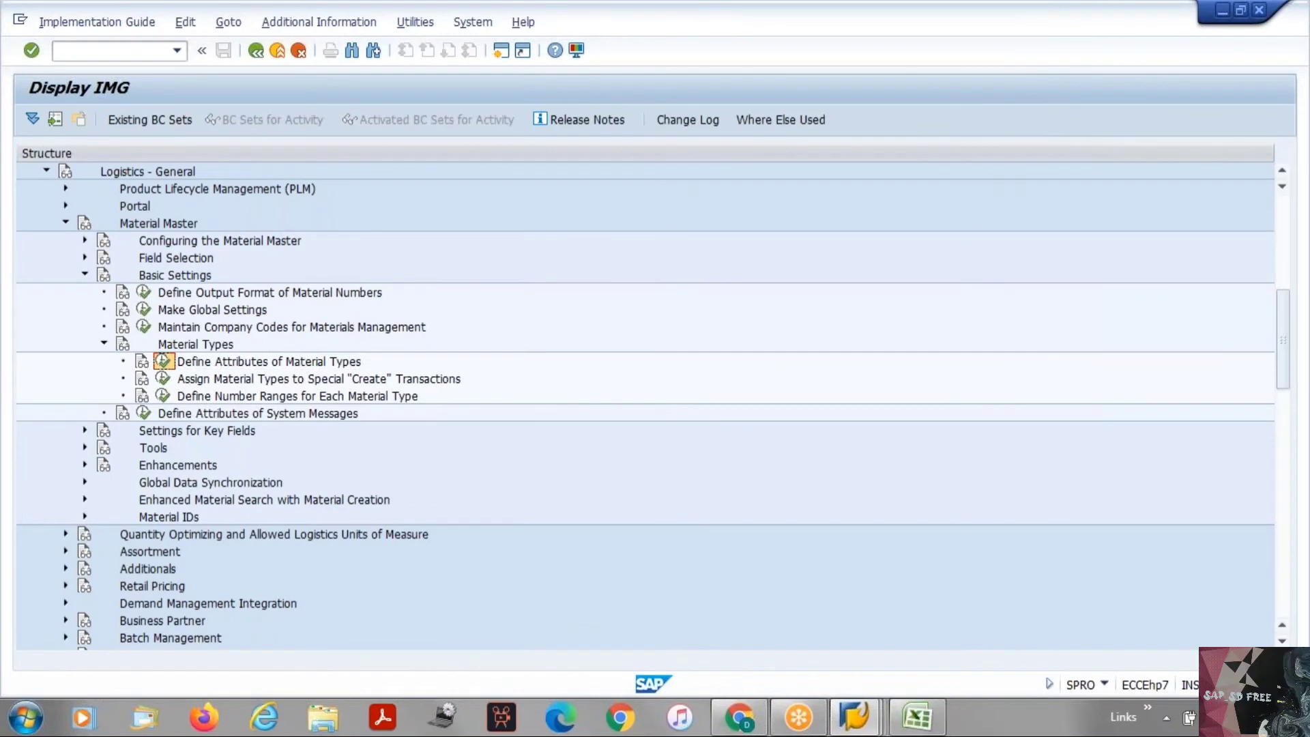
key("Return")
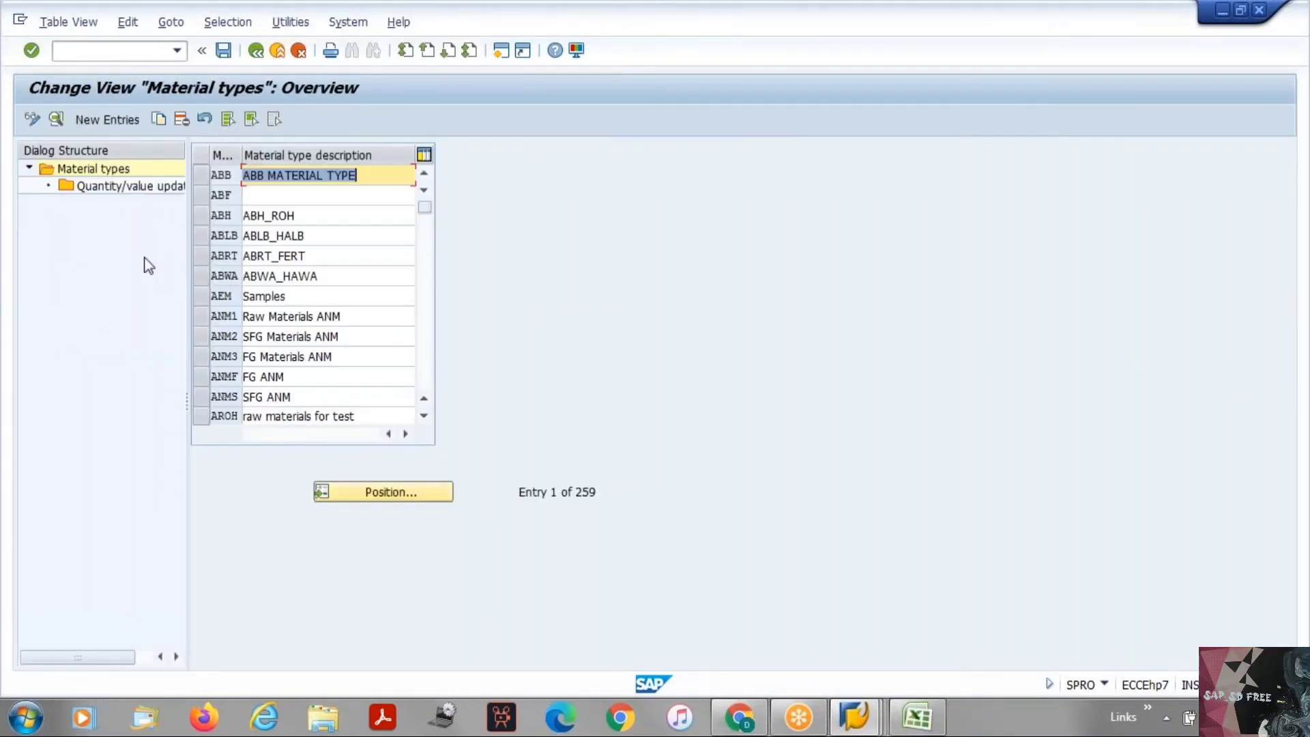
left_click(137, 52)
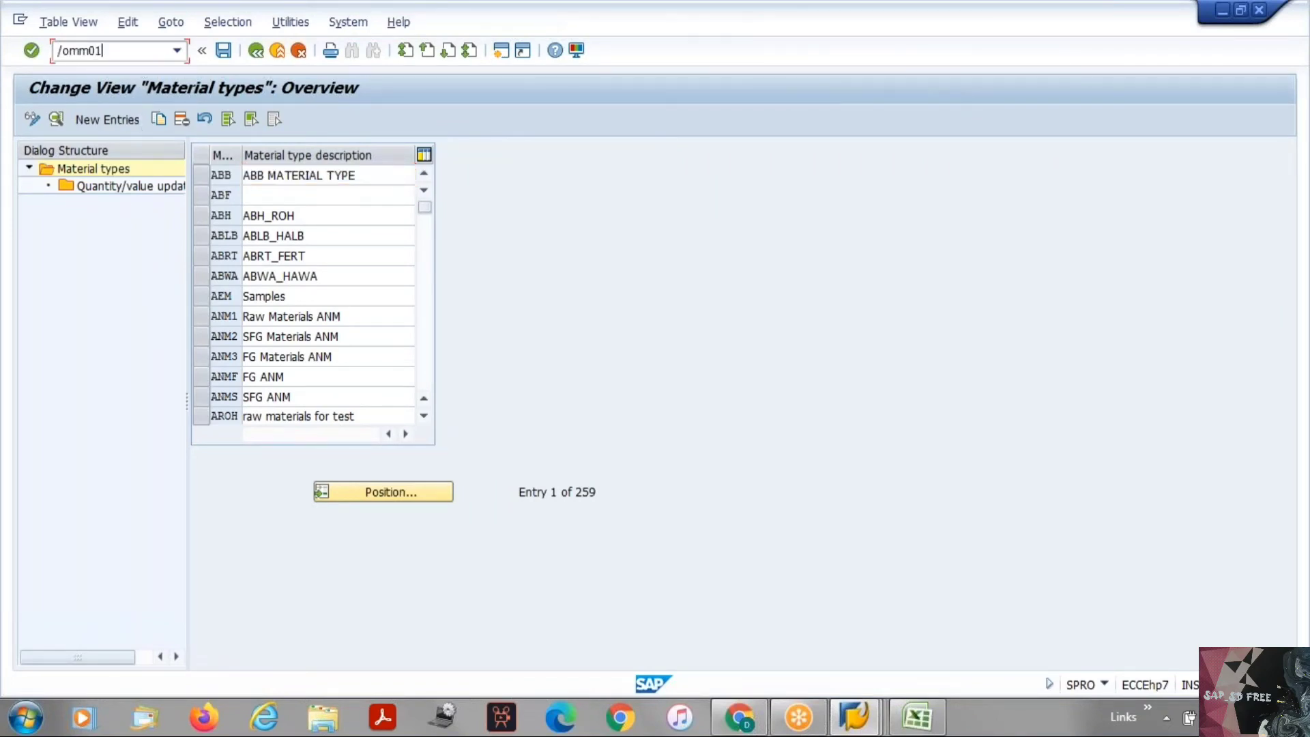
key("Return")
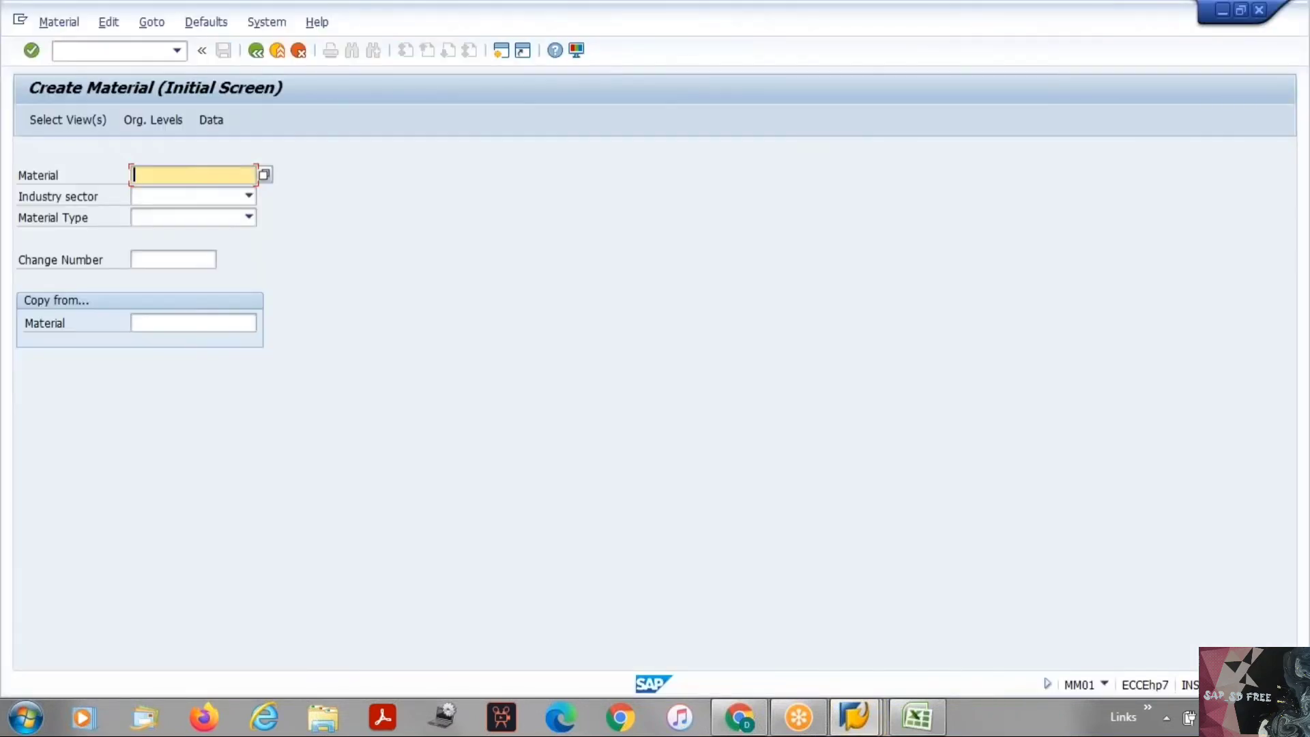
key("Down")
key("Return")
key("Return")
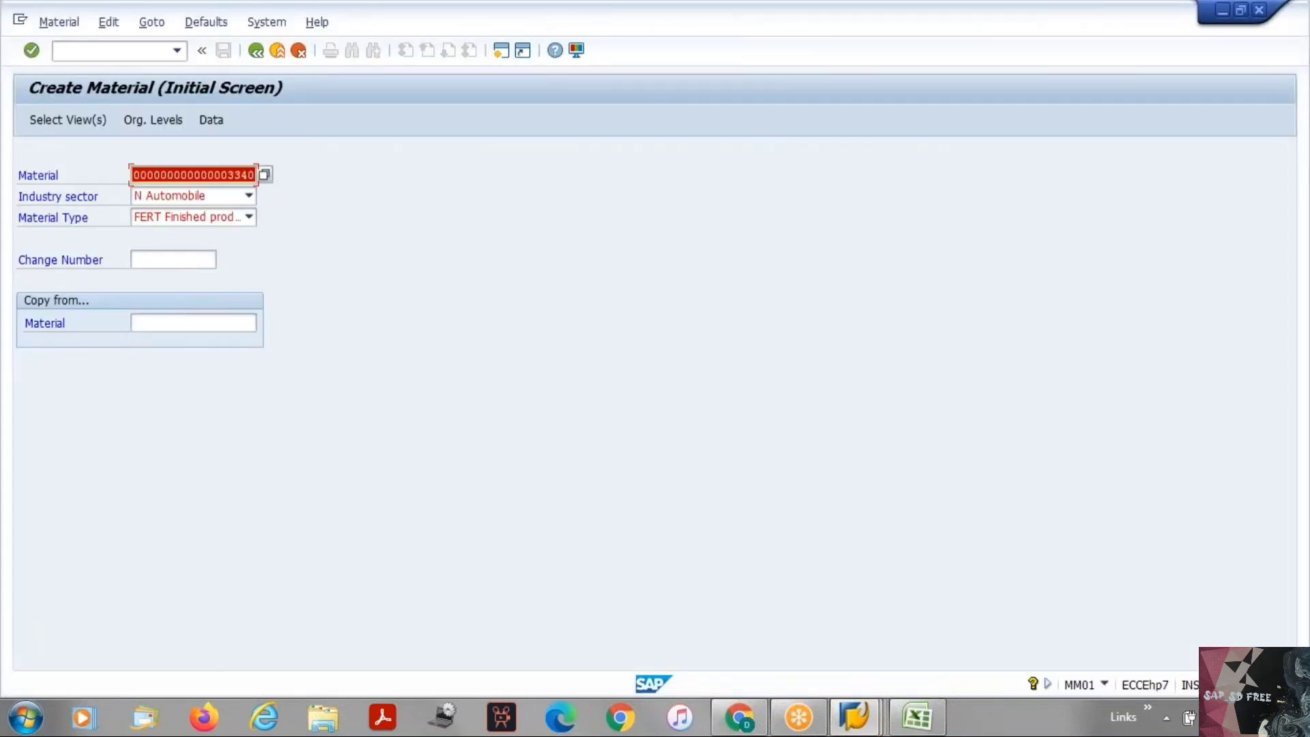
left_click(165, 217)
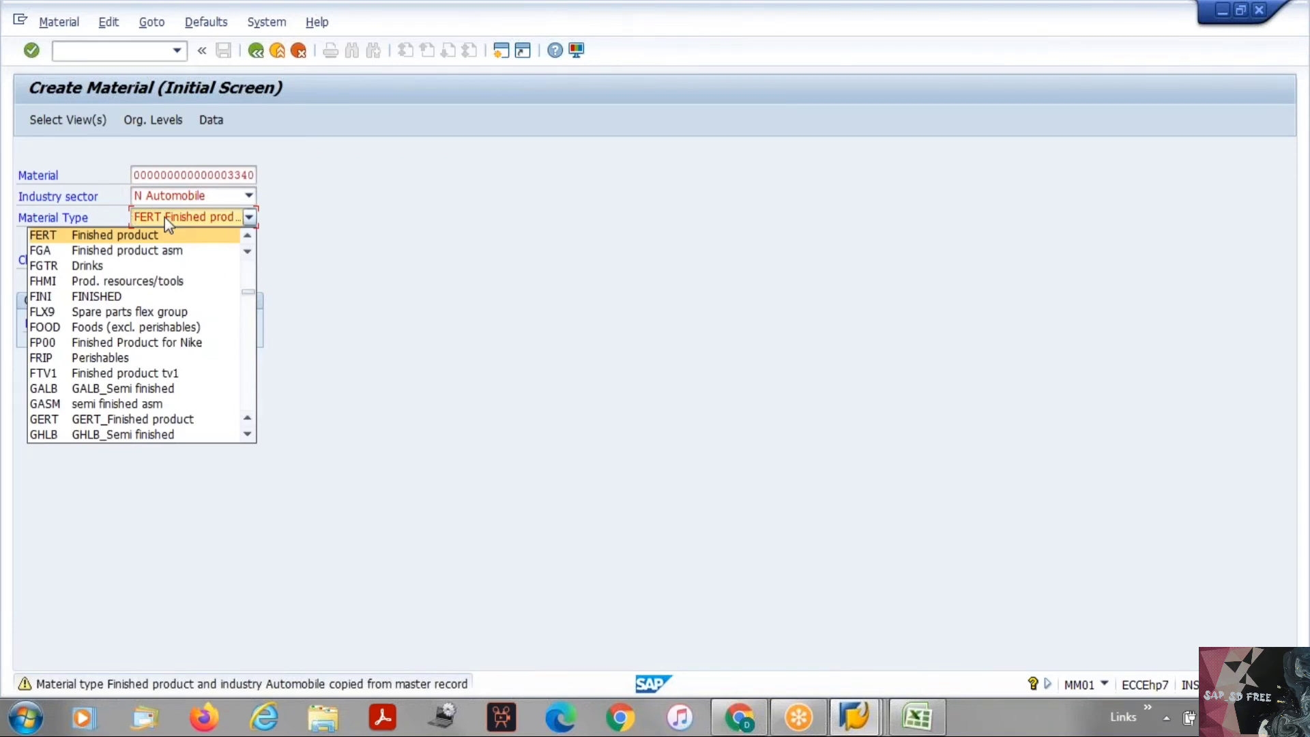
left_click(165, 217)
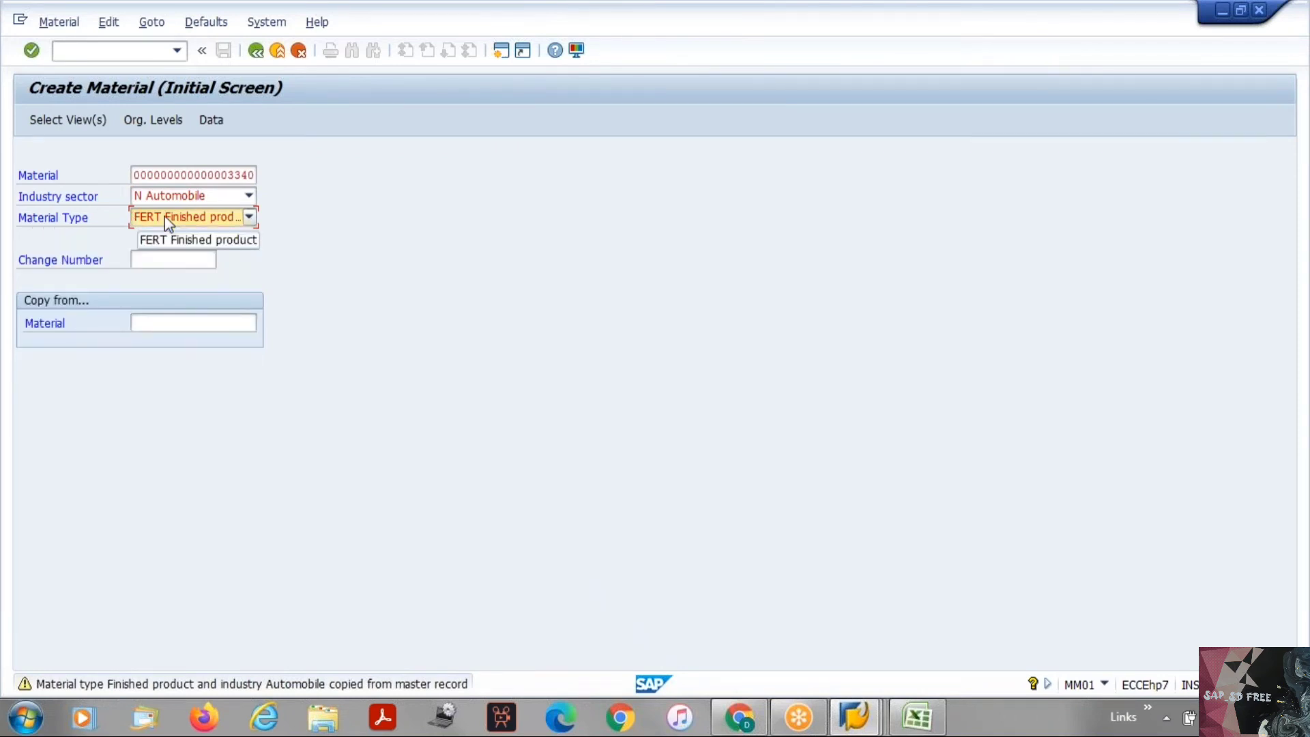
Step: Switch to the SAP SD workbook in Excel and review the Material types list from FERT to KMAT
left_click(917, 716)
scroll(205, 363, "up", 2)
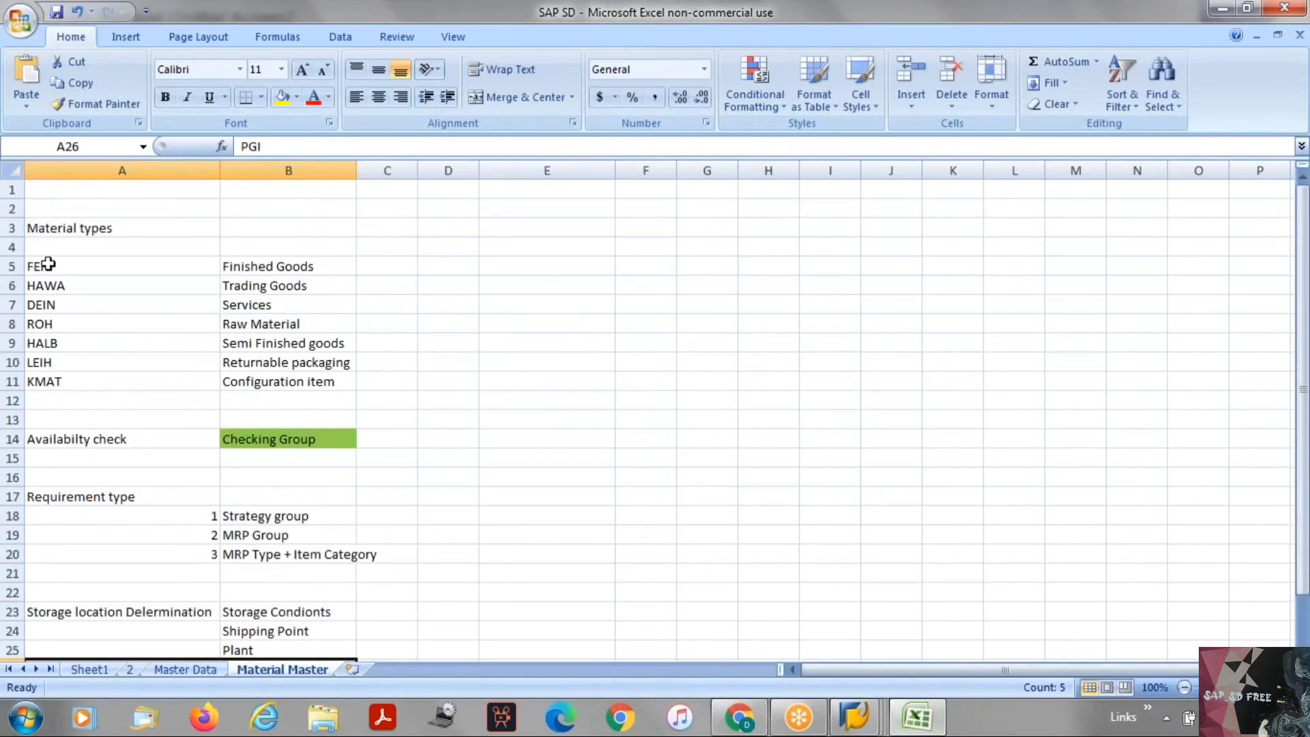
left_click_drag(41, 266, 407, 396)
left_click(576, 396)
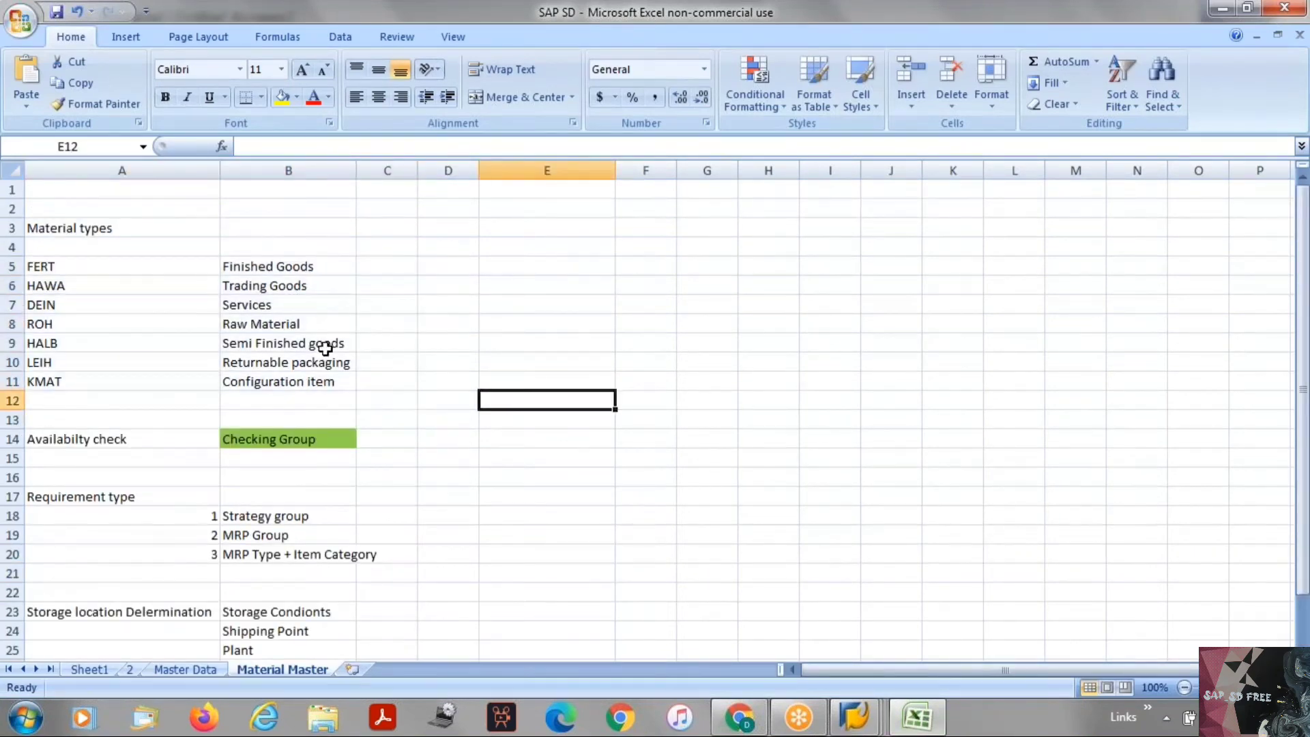
key("alt+Tab")
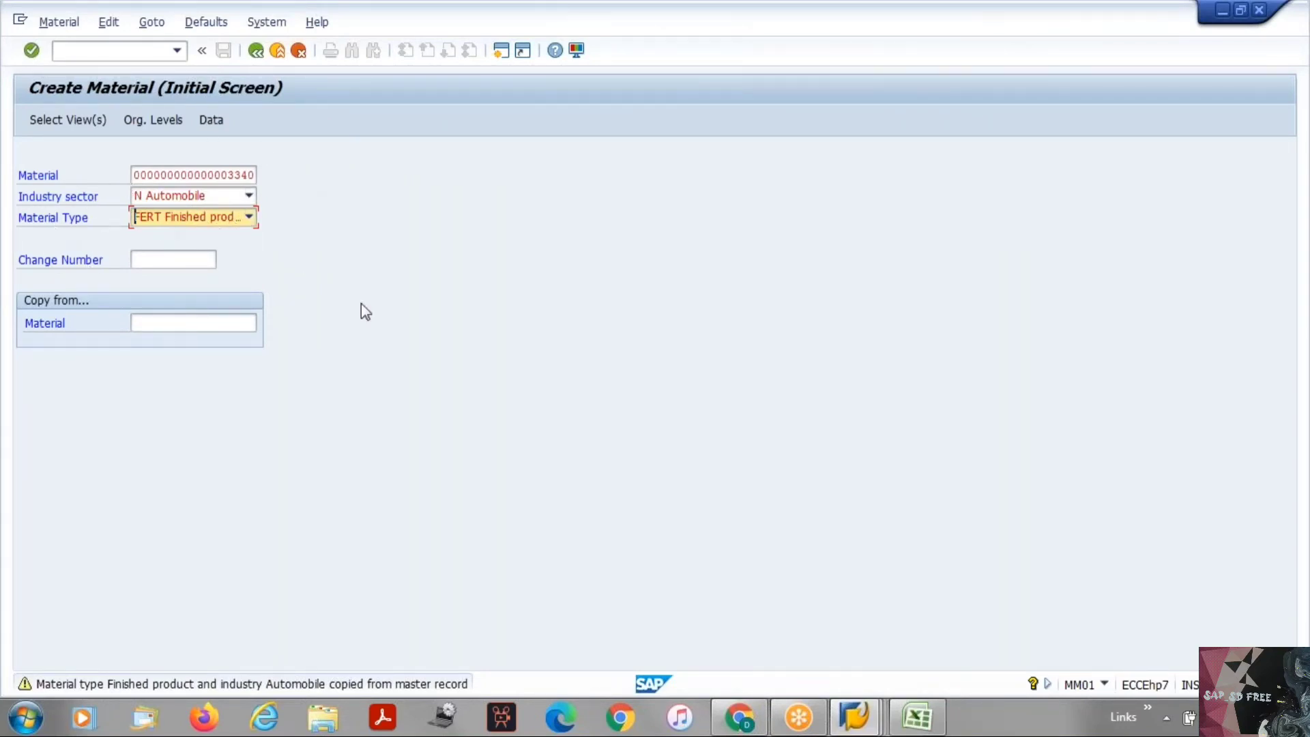
key("alt+Tab")
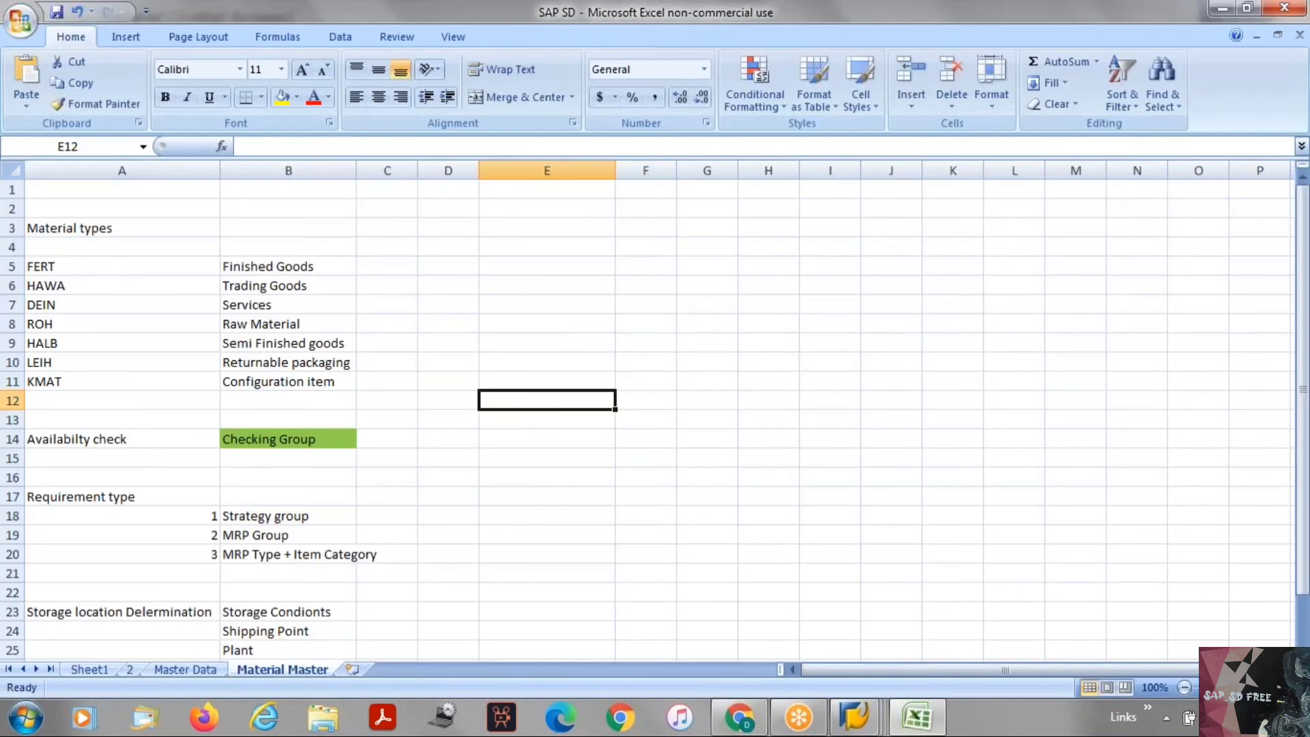
Step: Switch back to the SAP Material types overview, position the list at FERT and open that entry's details
key("alt+Tab")
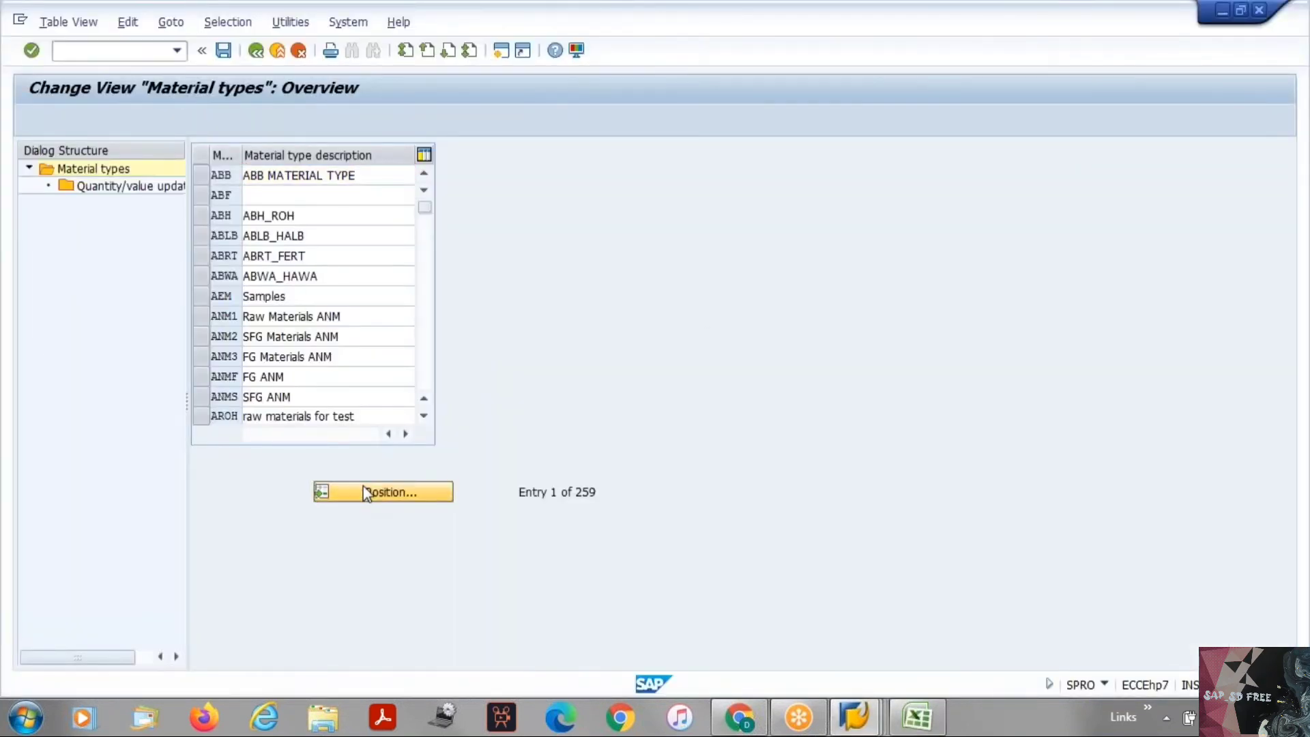
left_click(365, 492)
type("fert")
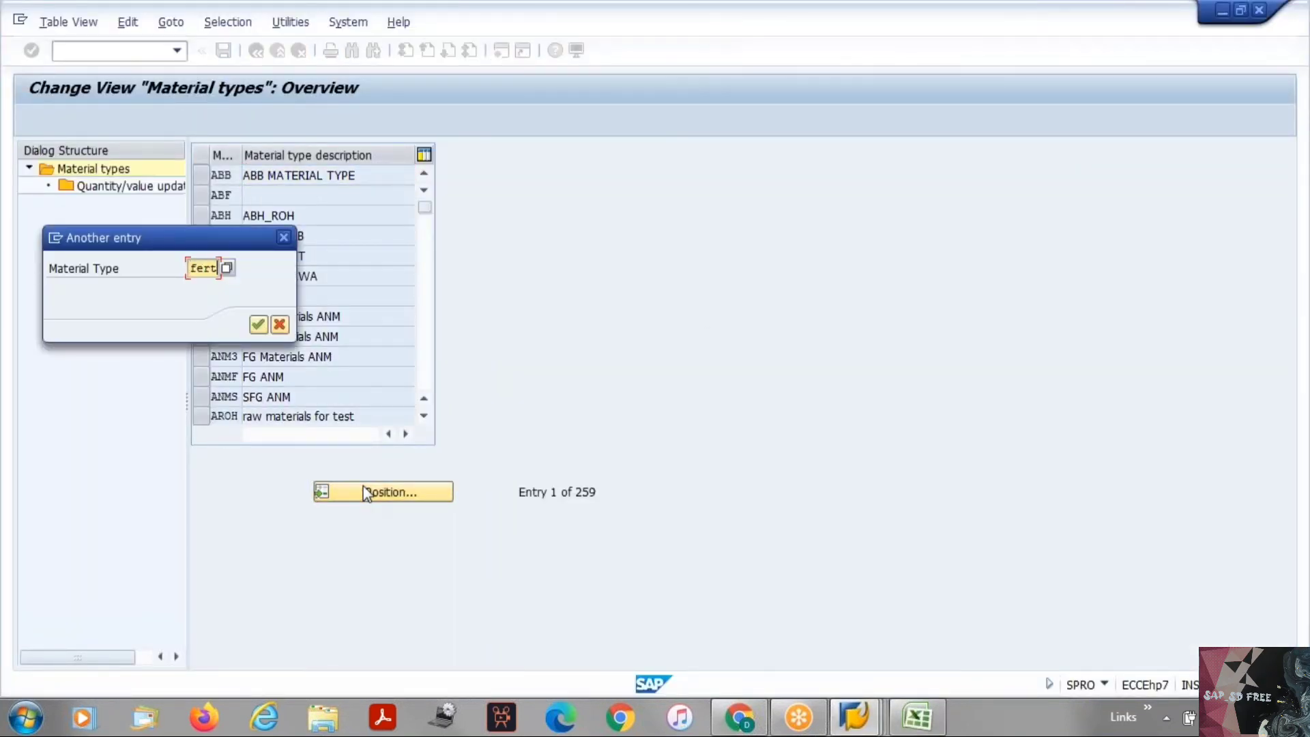
key("Return")
left_click(212, 175)
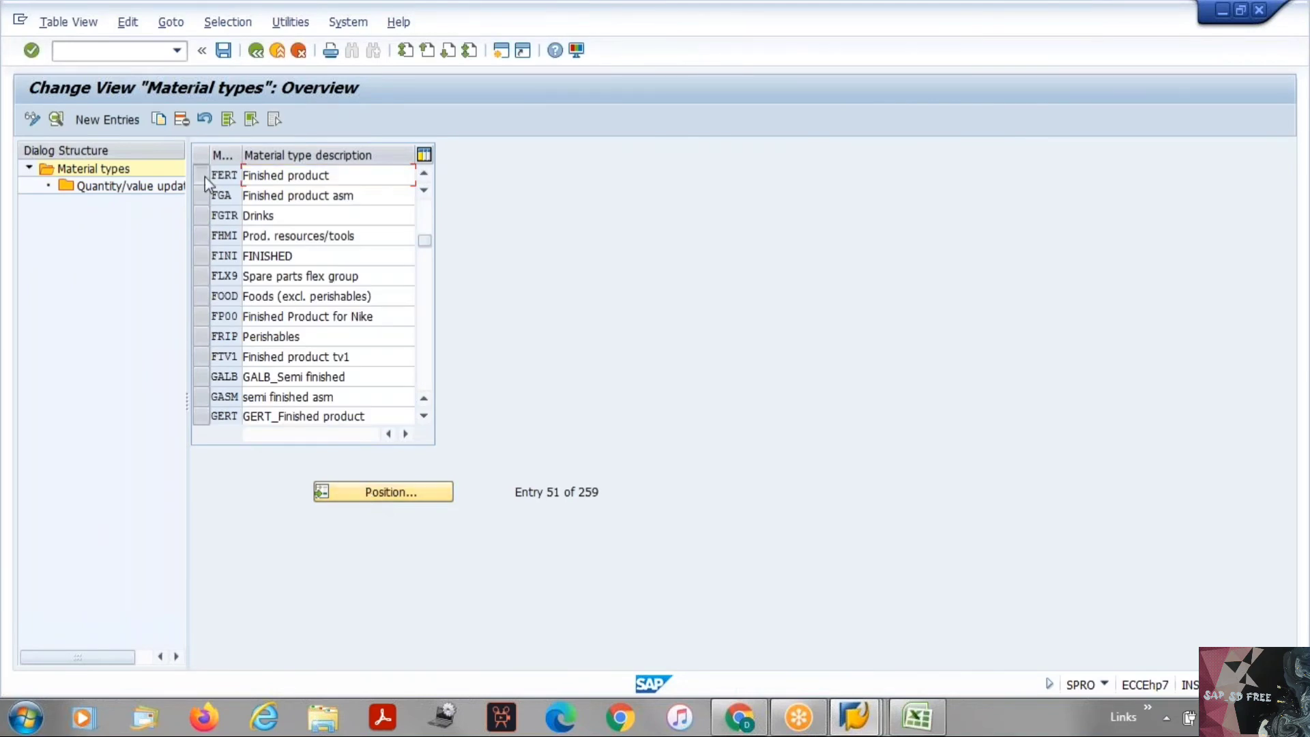
left_click(58, 120)
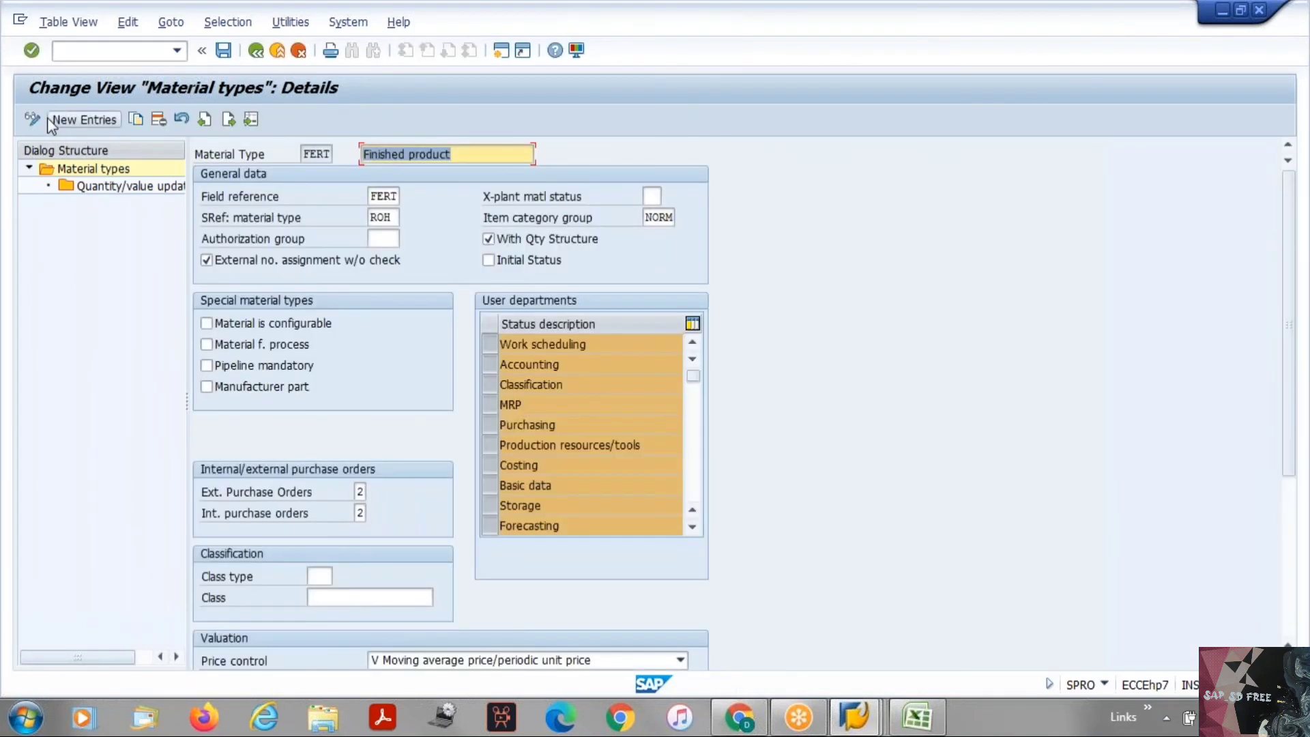
Step: Examine the Field reference and Item category group of material type FERT, and return to the overview
left_click(202, 195)
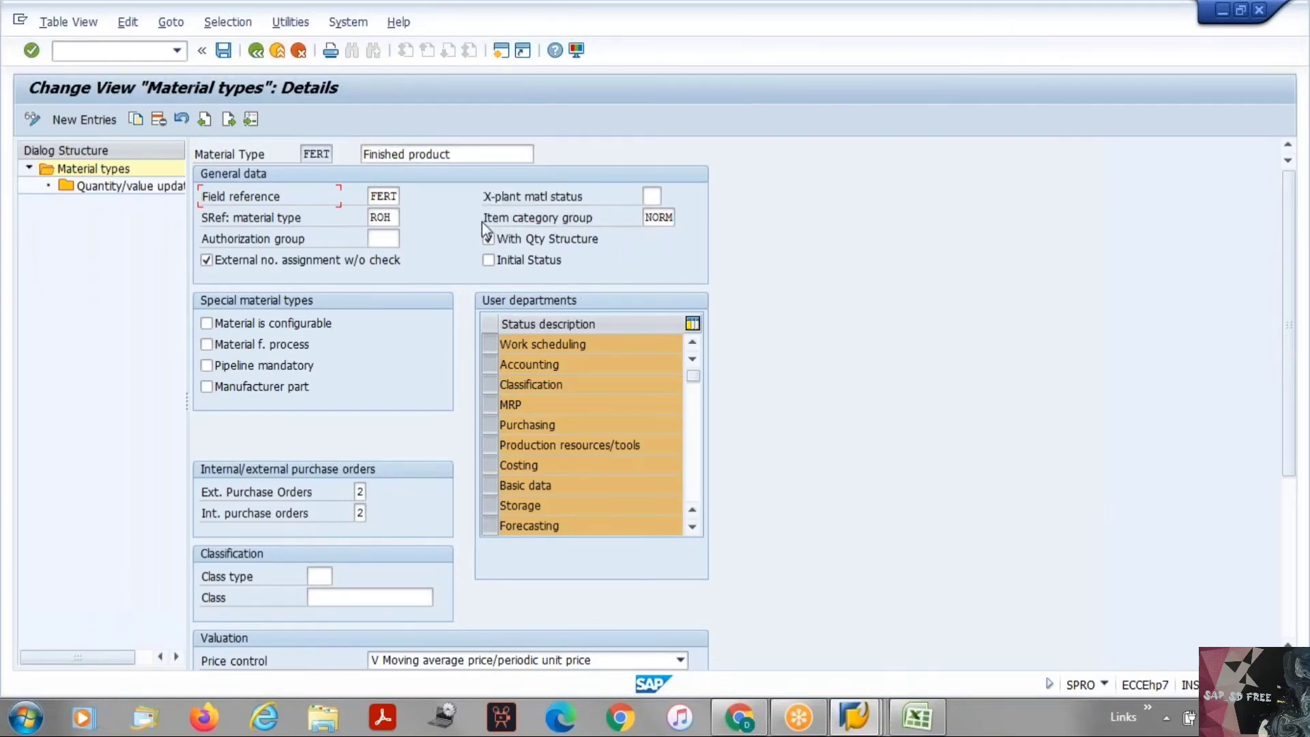
left_click(556, 218)
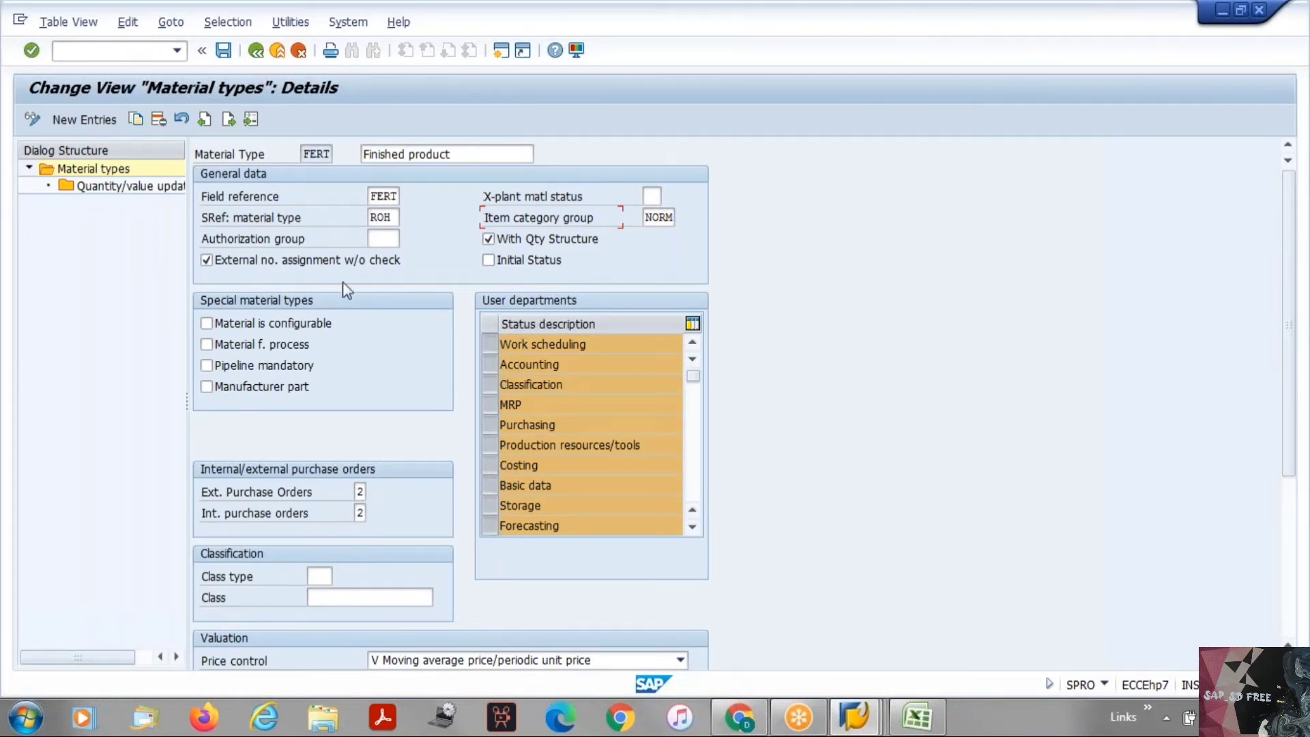
left_click(258, 53)
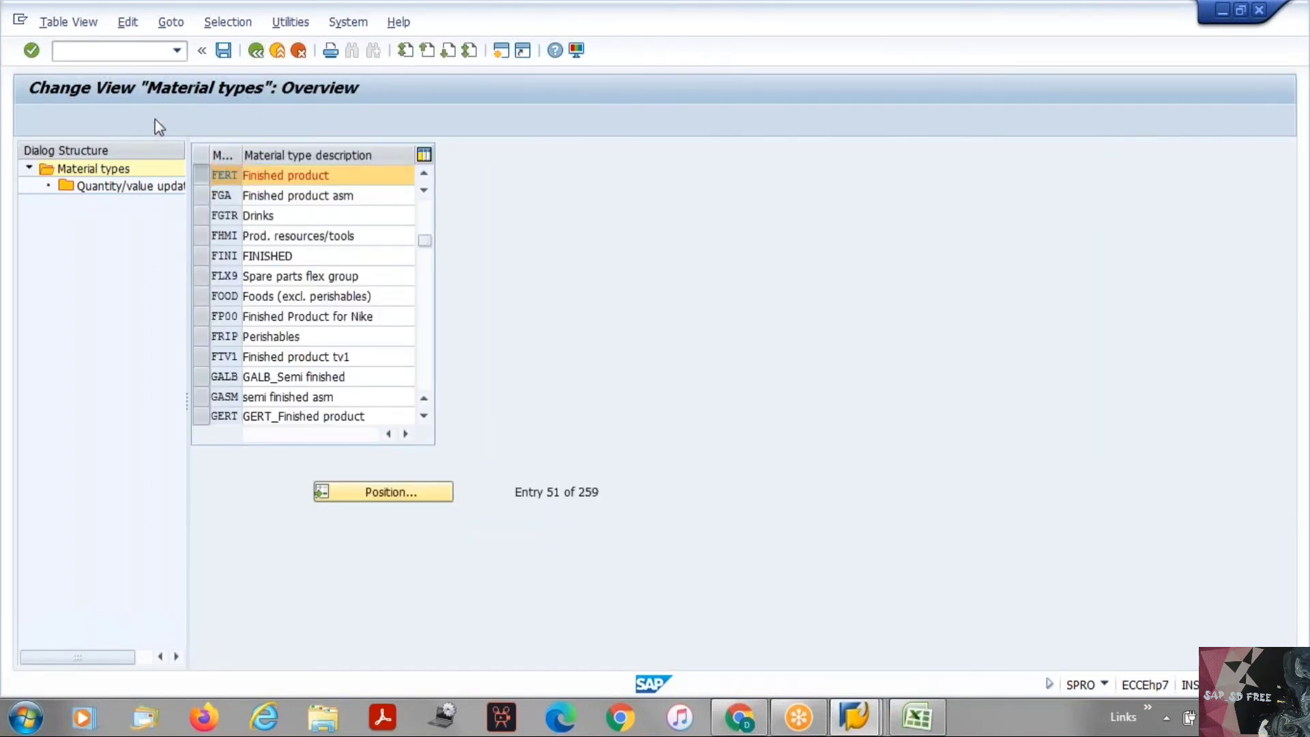
Step: Copy material type FERT with its dependent entries as ZFRT
left_click(156, 119)
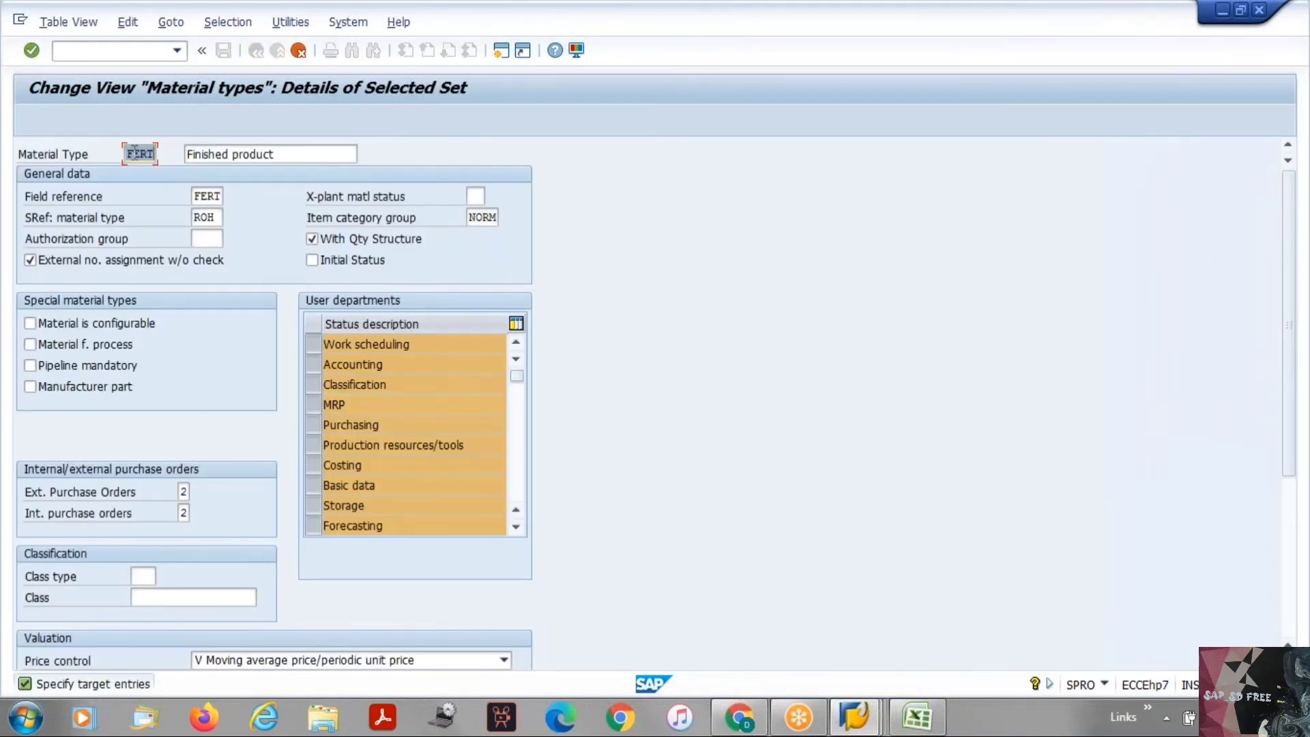
key("BackSpace")
type("ZFRT")
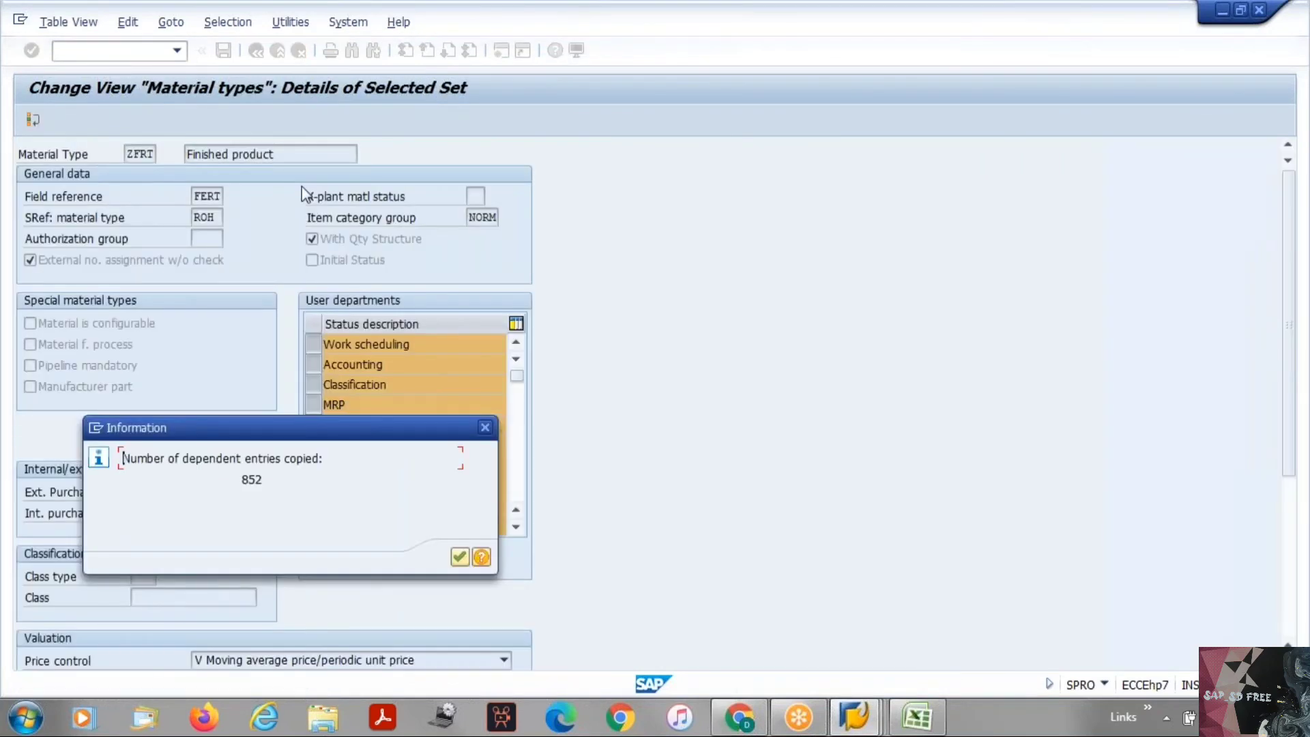
key("Return")
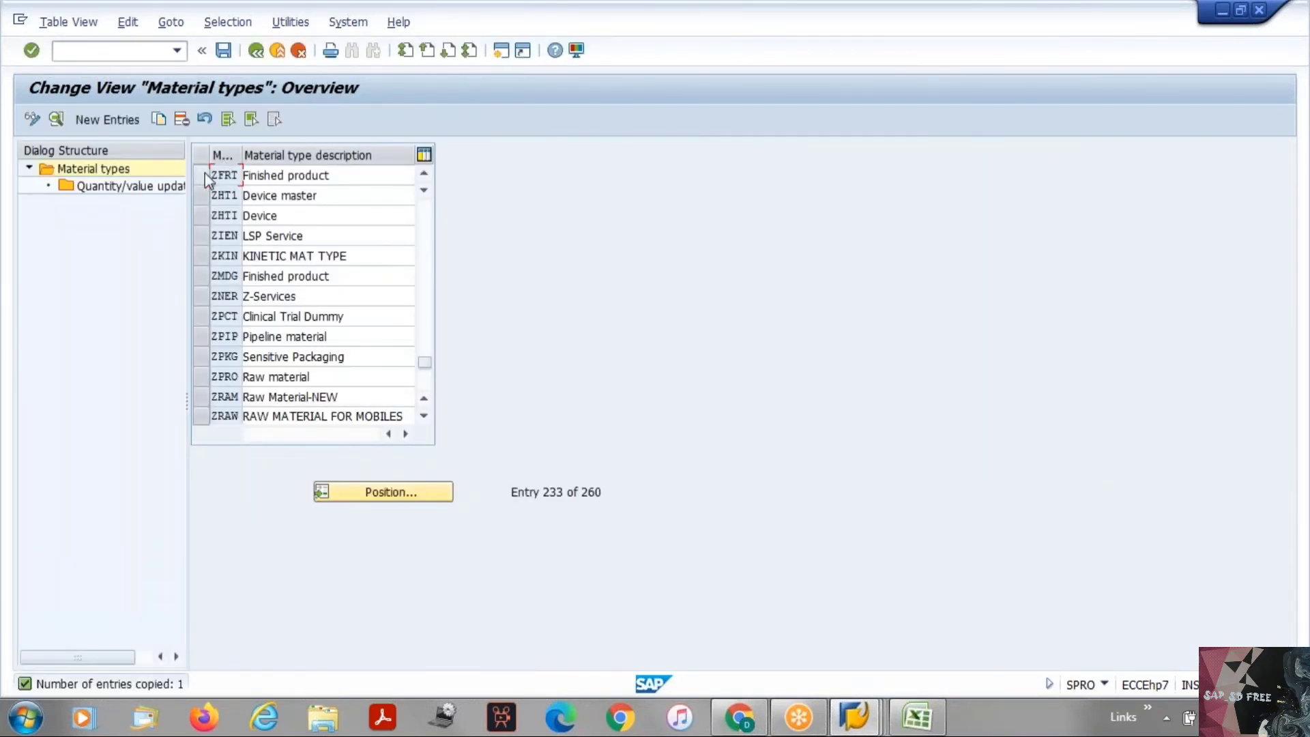
Step: Open the details of material type ZFRT and change its description to Raw
left_click(200, 175)
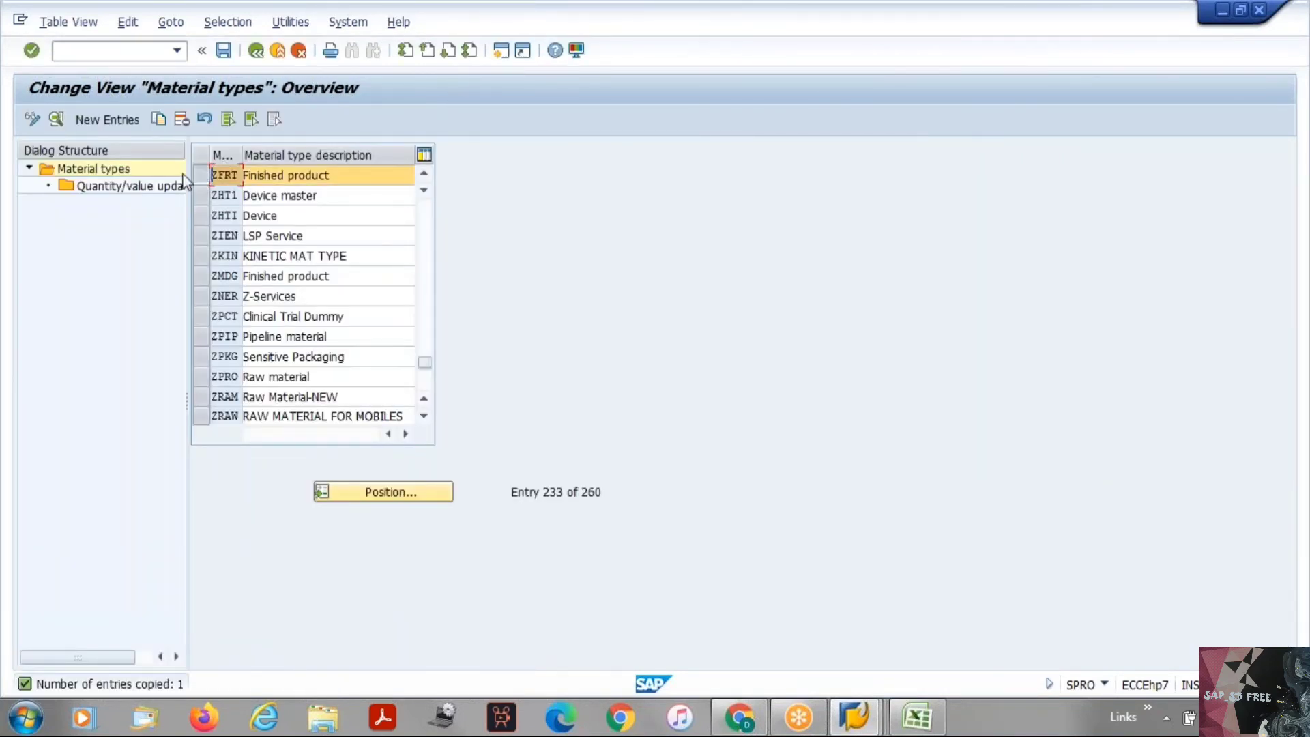
left_click(54, 119)
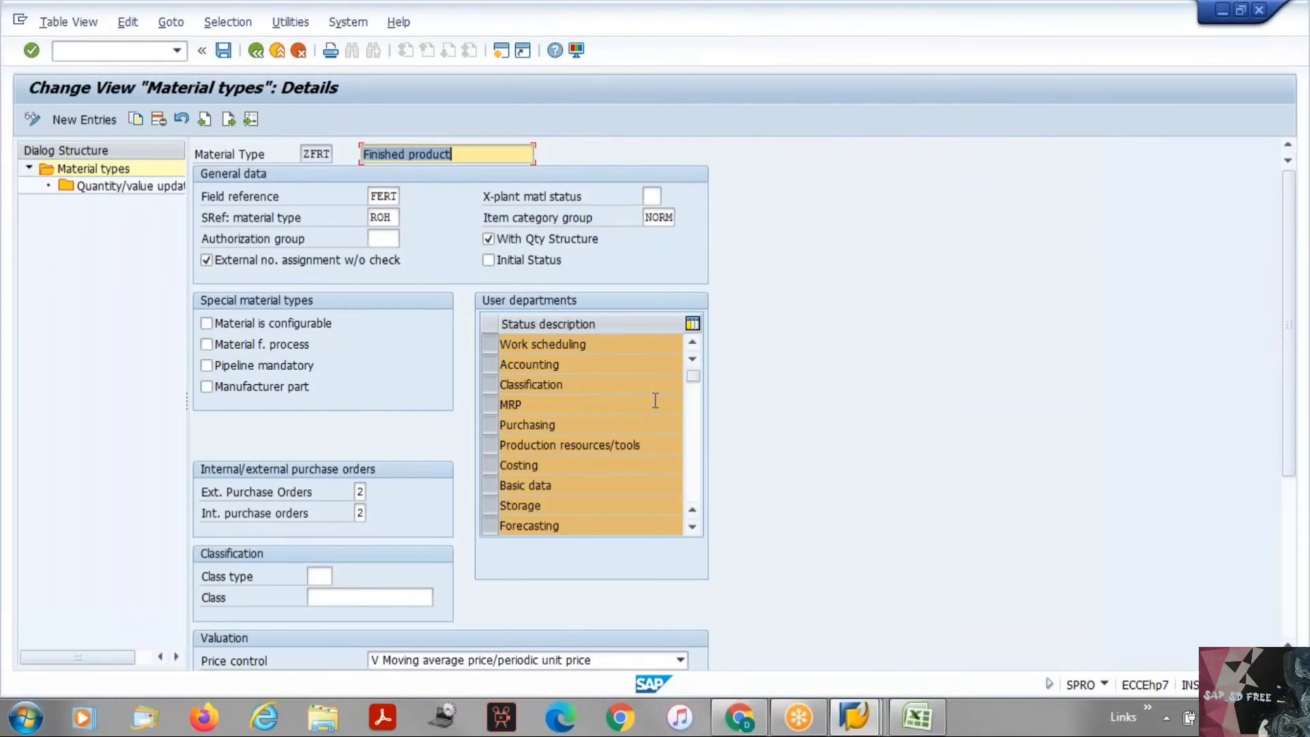
type("Raw")
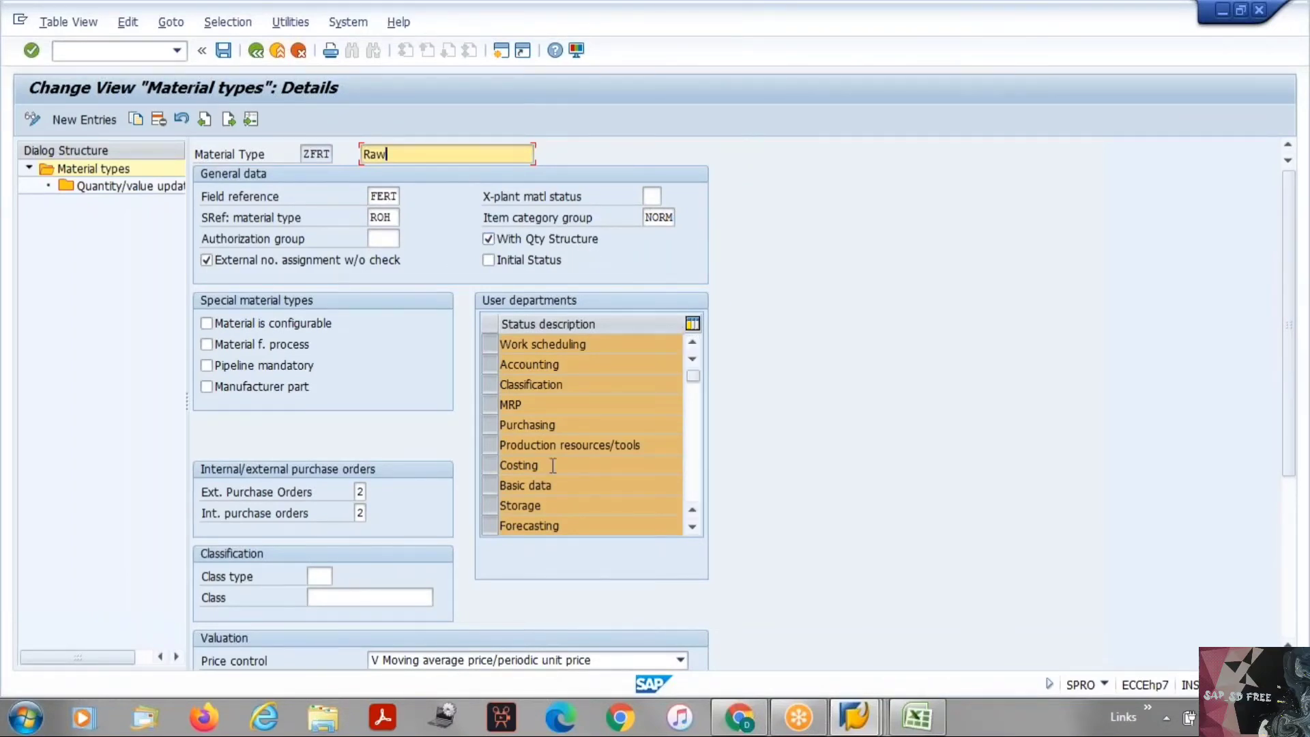
Step: Deselect Sales in the user departments of material type ZFRT and save the entry
left_click(694, 492)
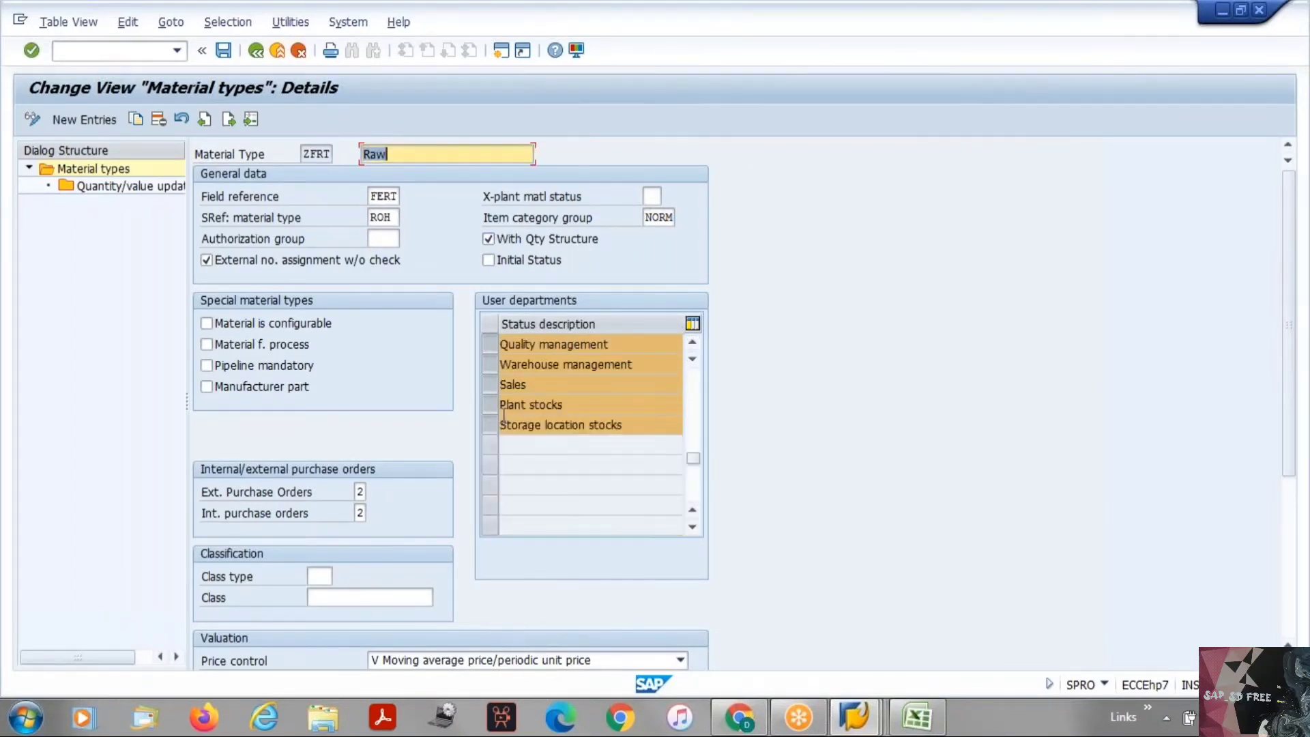
left_click(696, 382)
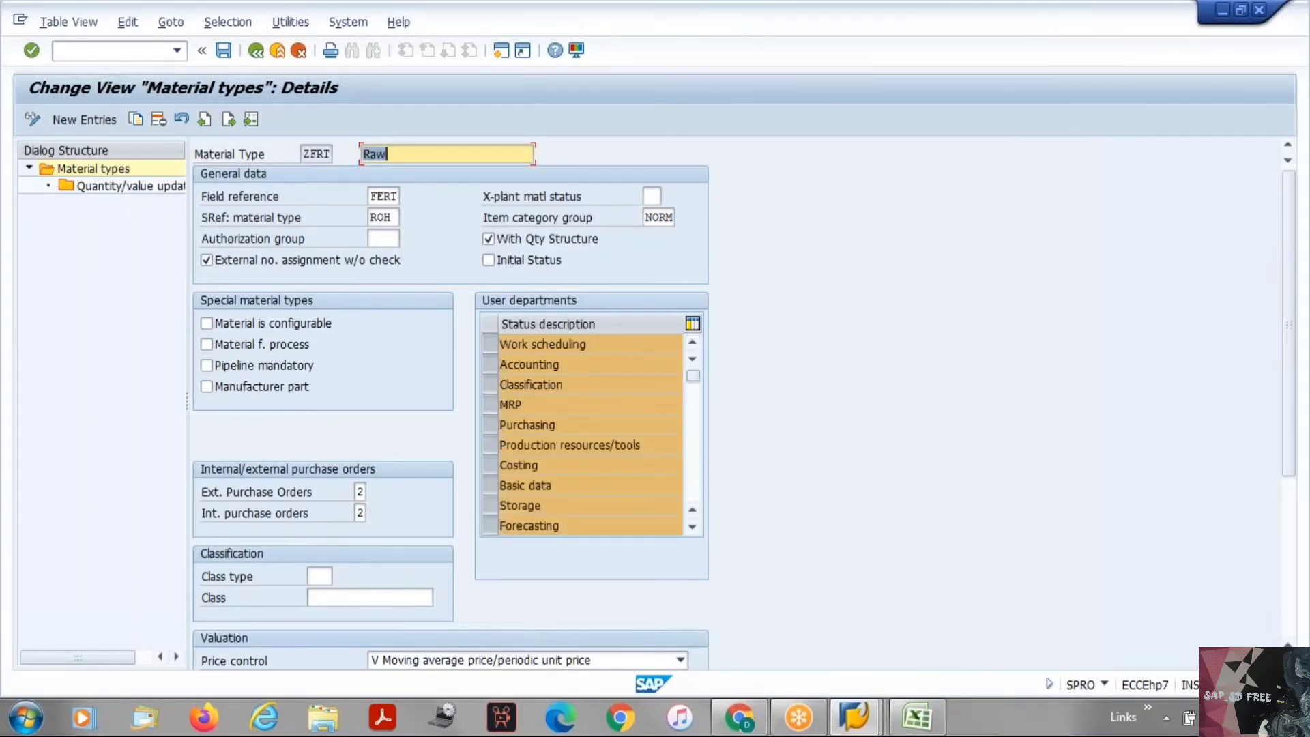
left_click(697, 473)
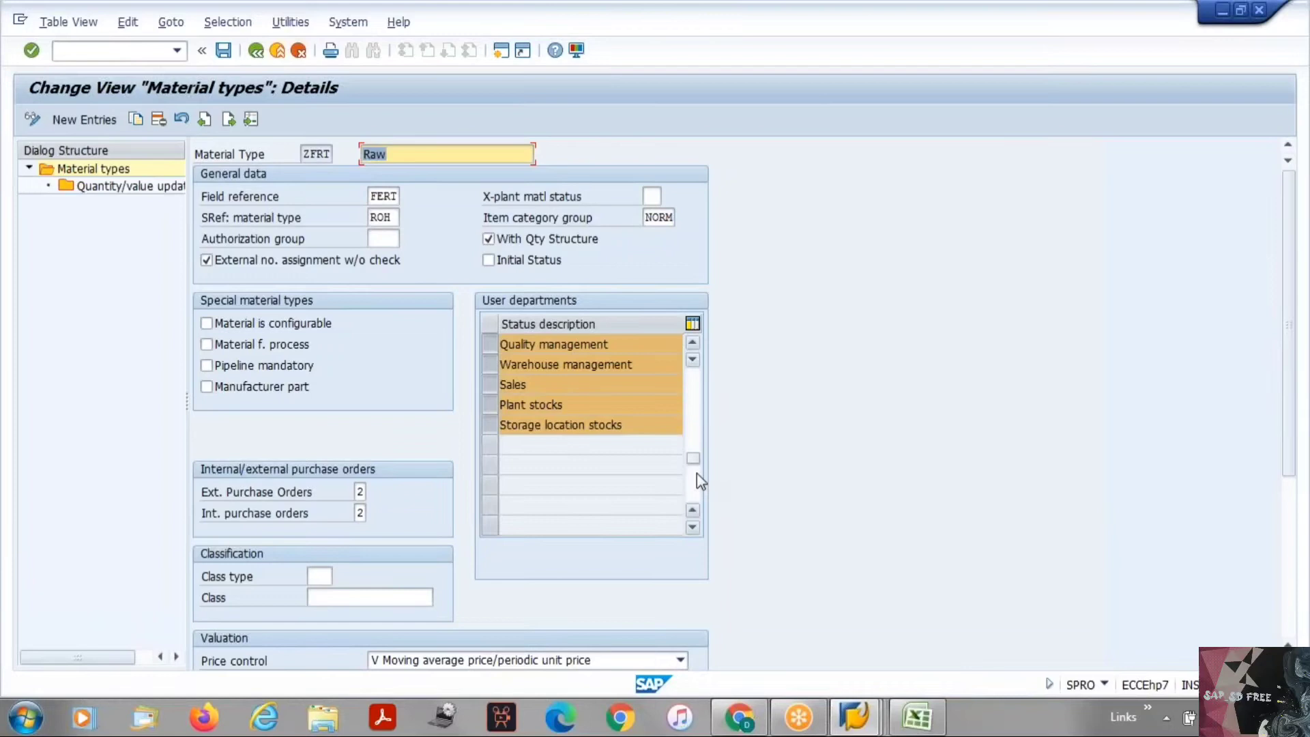
left_click(488, 384)
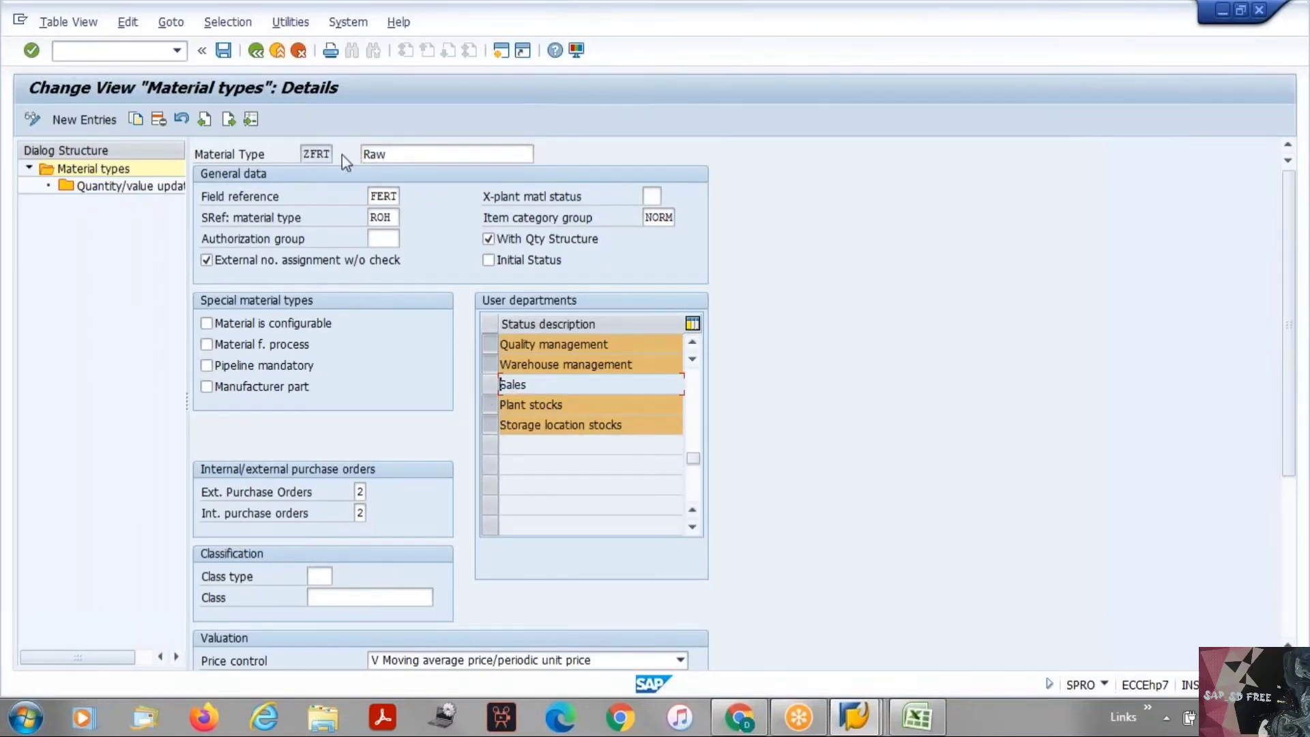
left_click(224, 52)
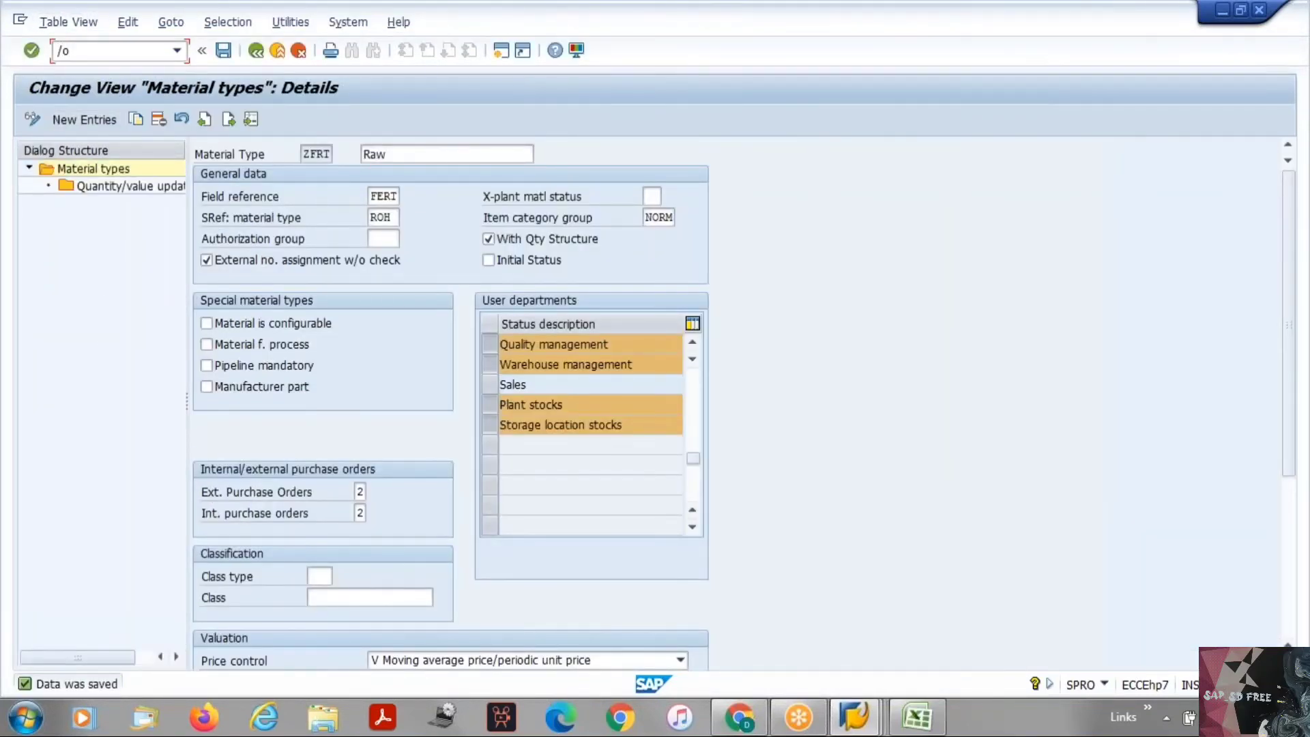
Step: Start MM01 in a new session, choose material type ZFRT and industry sector Retail, and bring up the view selection
type("02")
key("Return")
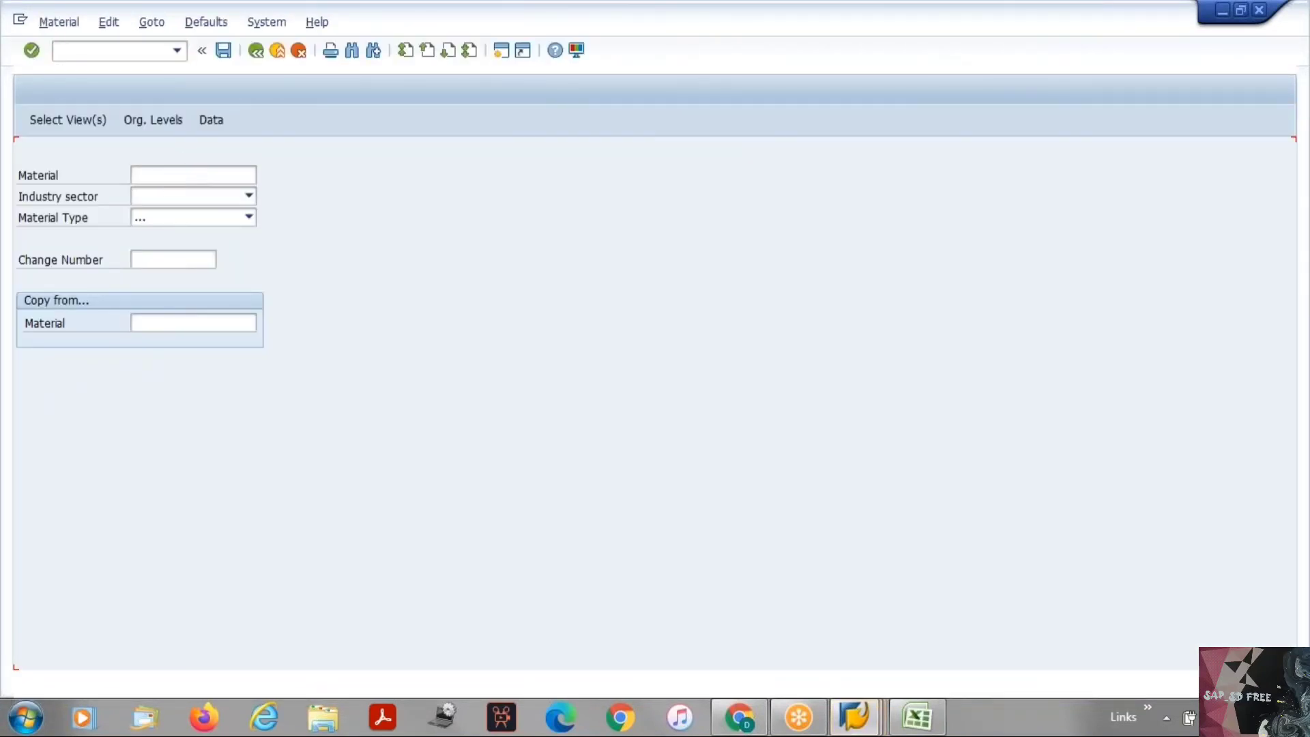
left_click(166, 216)
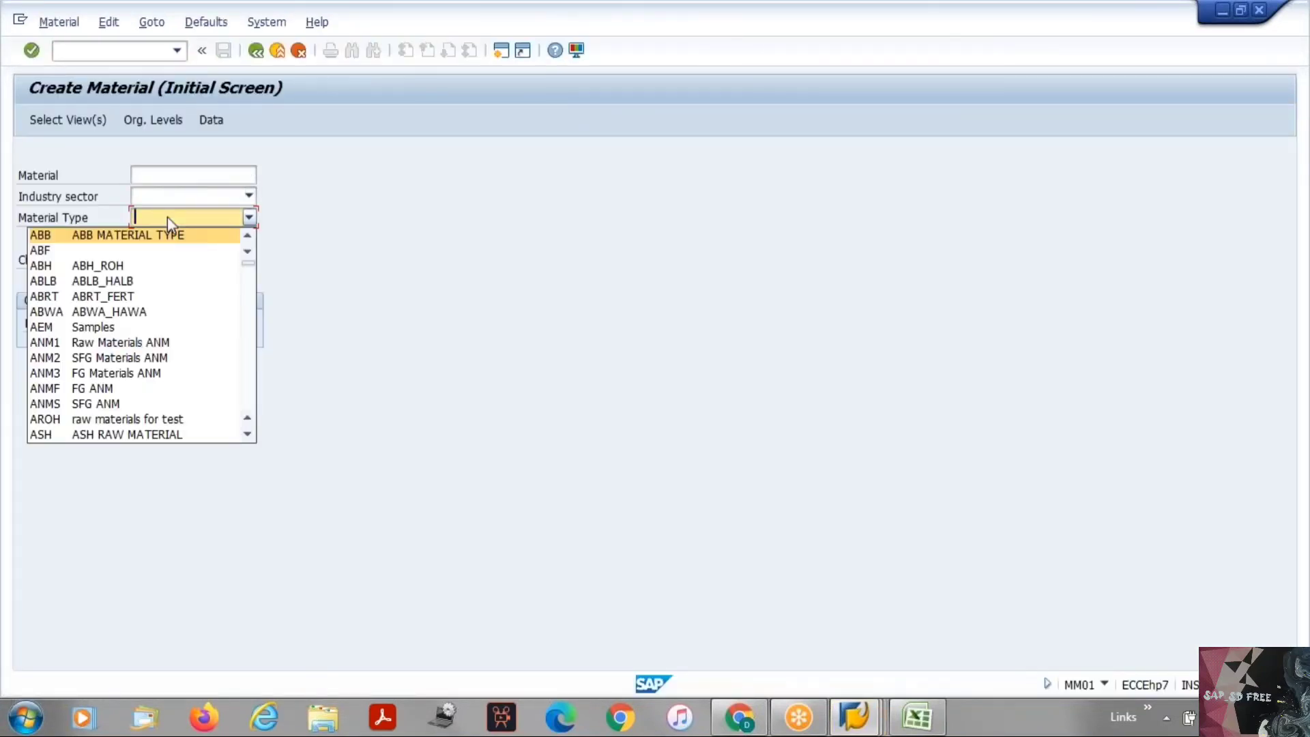
type("zf")
key("Return")
key("Return")
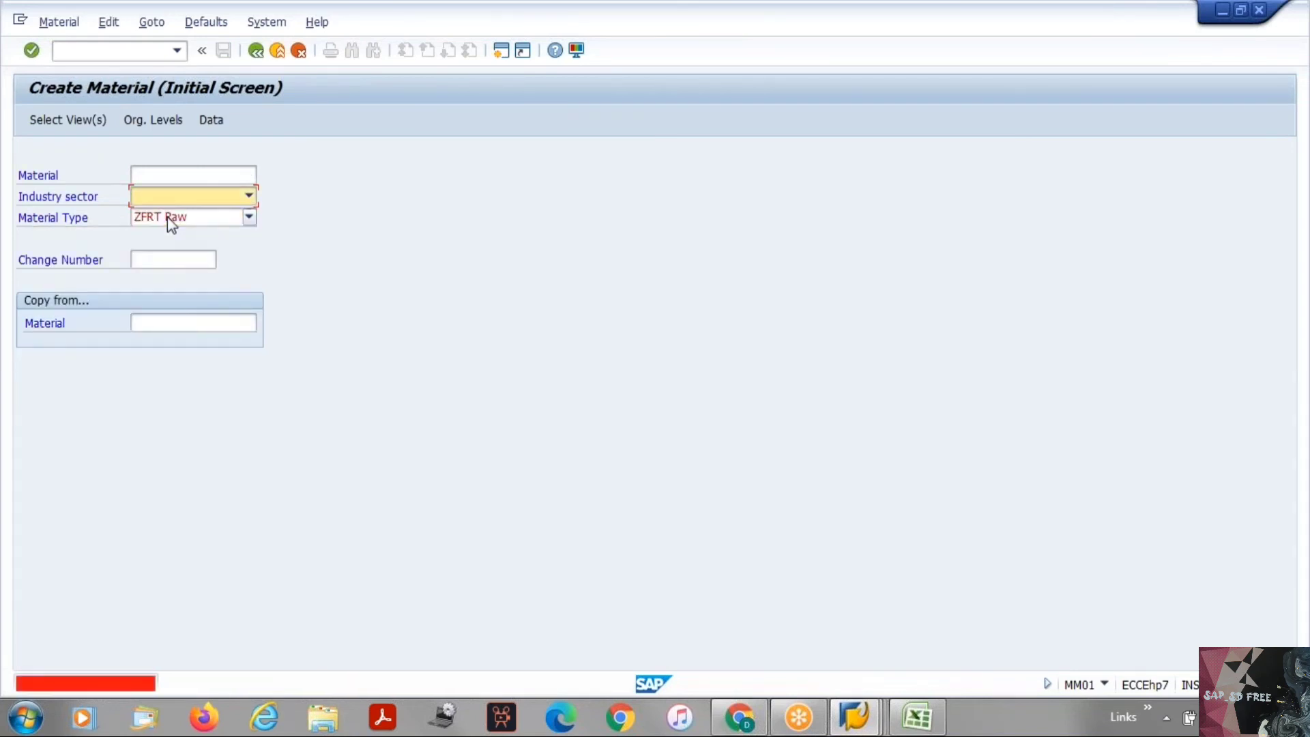
left_click(161, 198)
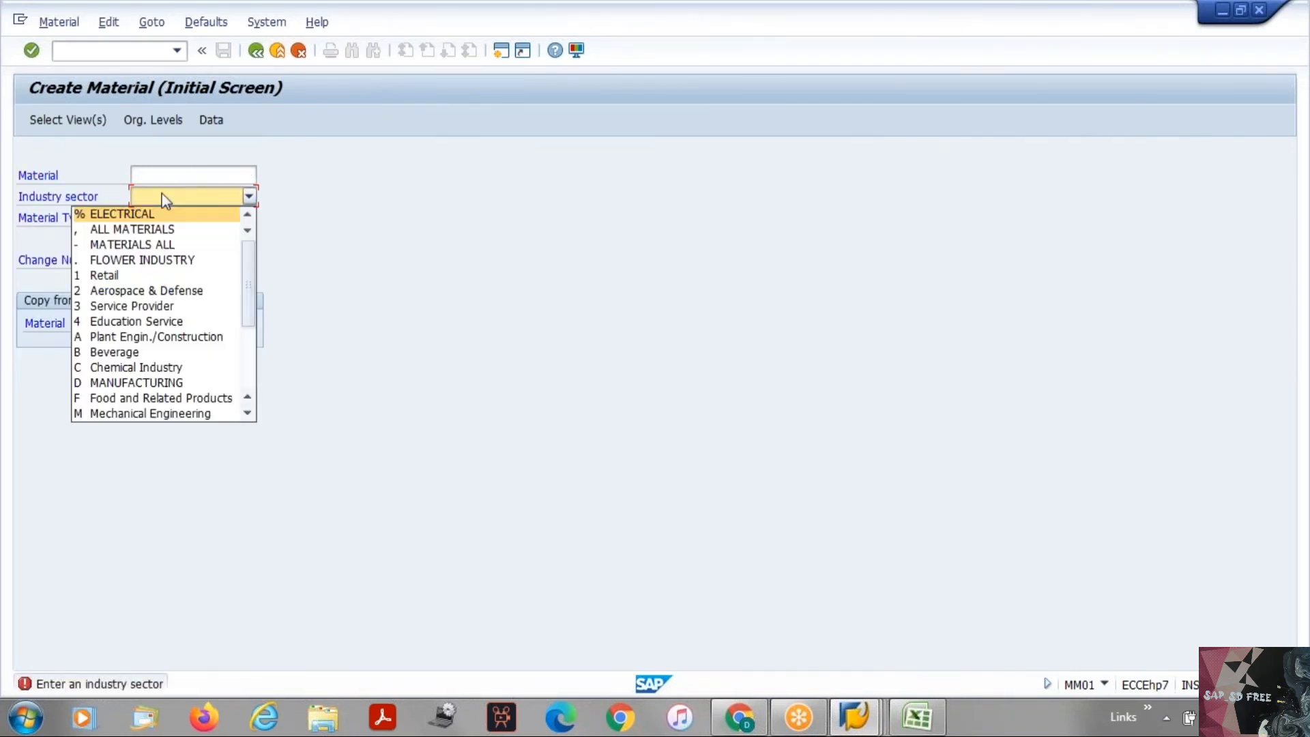
left_click(137, 275)
key("Return")
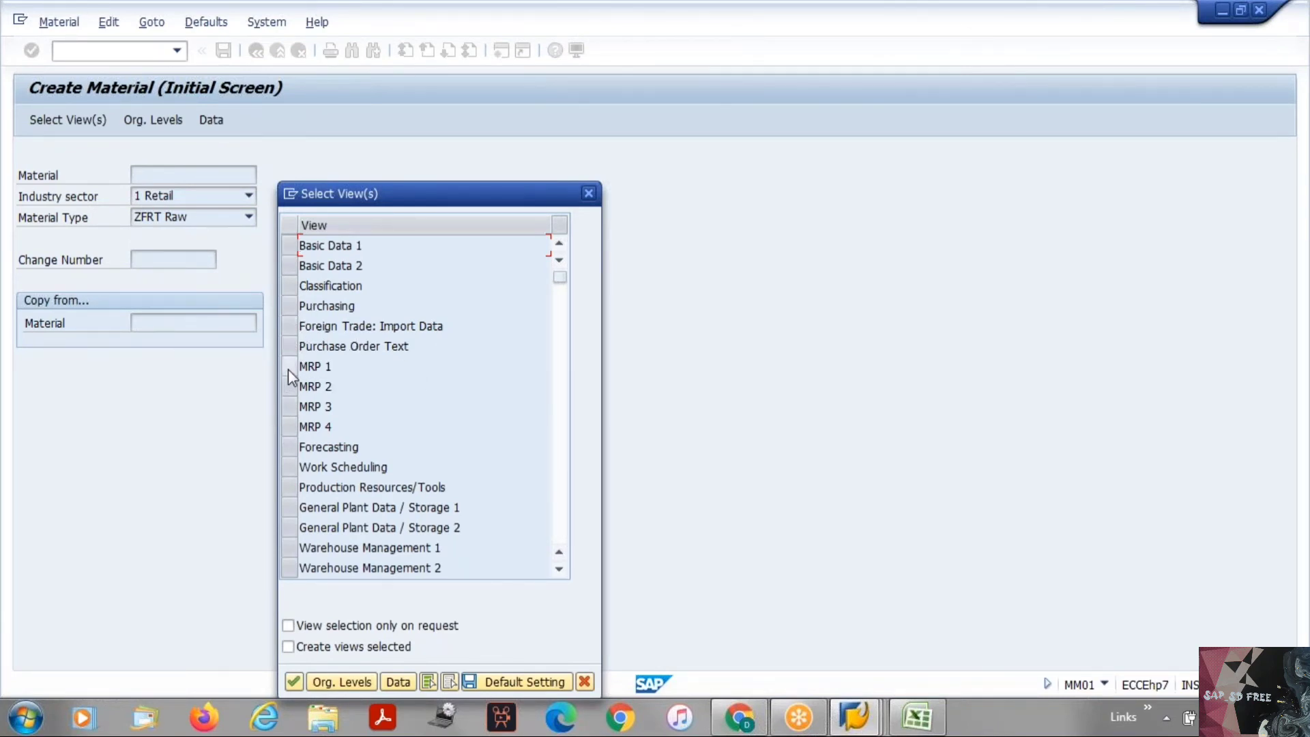
Step: Compare the MM01 view list with ZFRT's user departments, deselect Warehouse management and Quality management there, and save
key("alt+Tab")
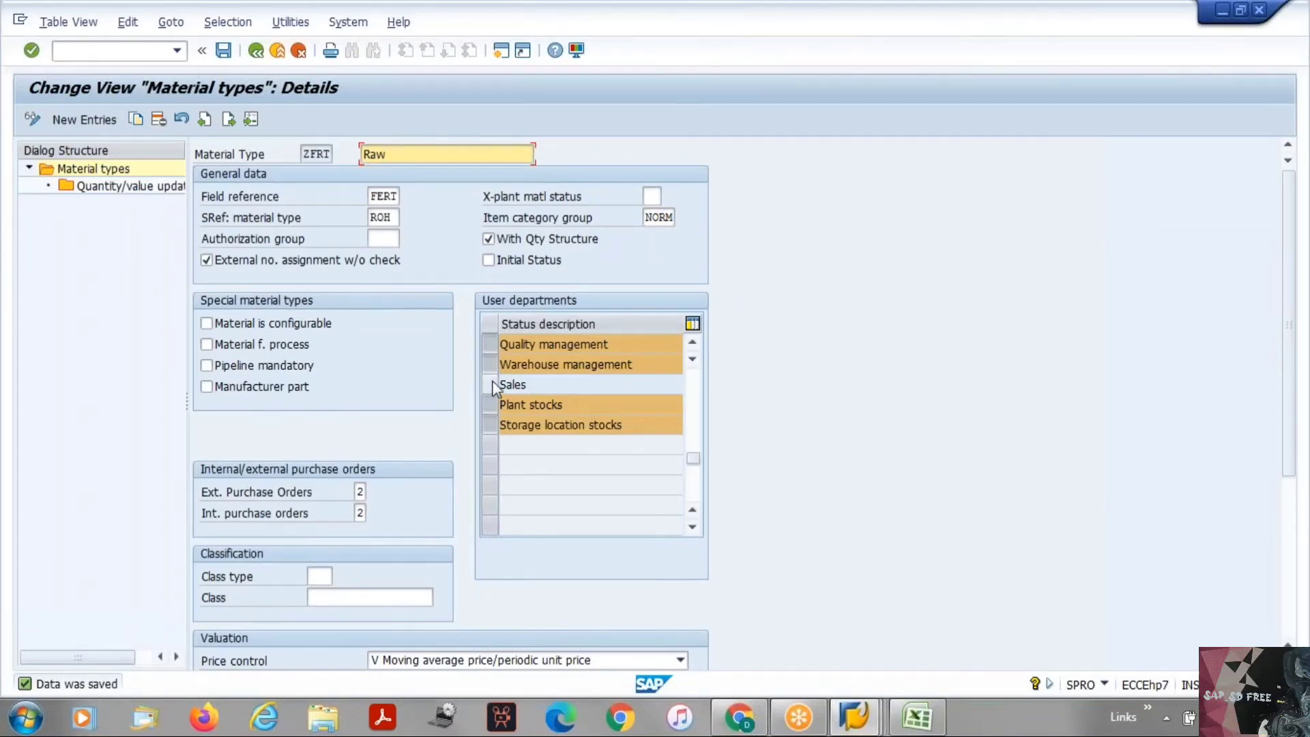
key("alt+Tab")
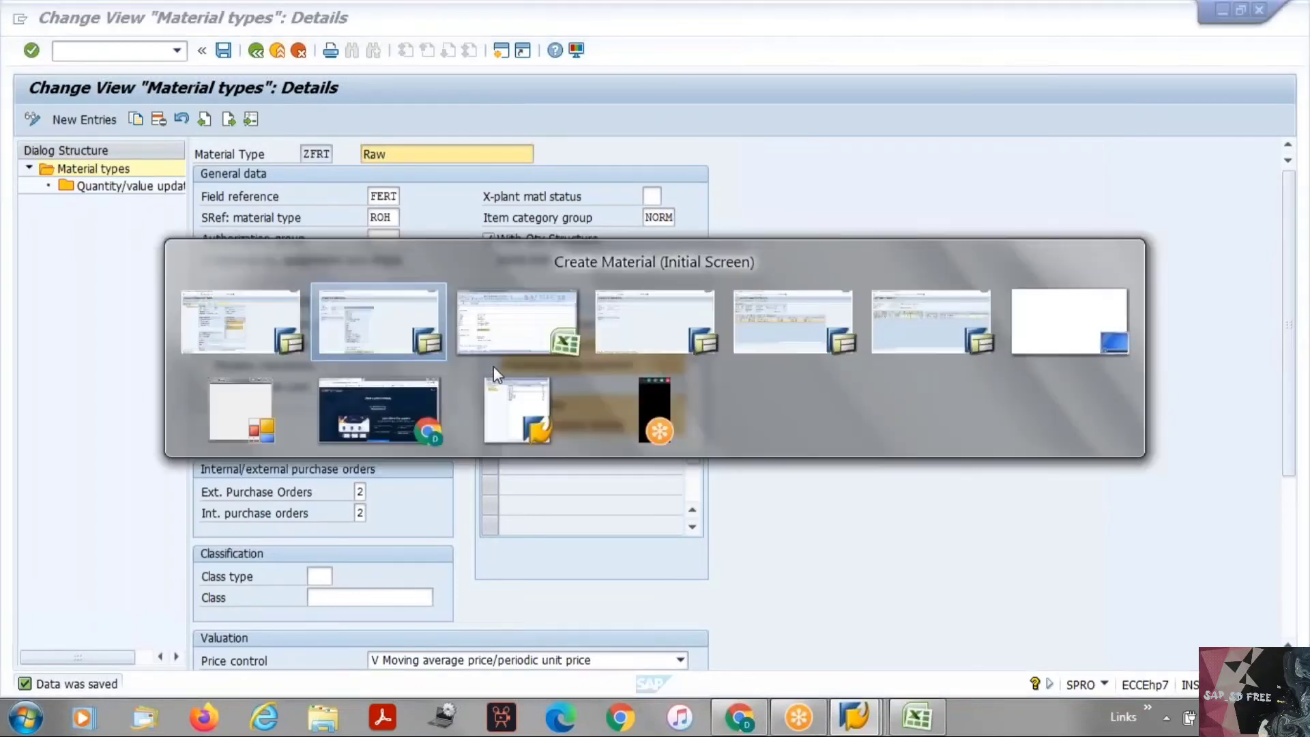
key("alt+Tab")
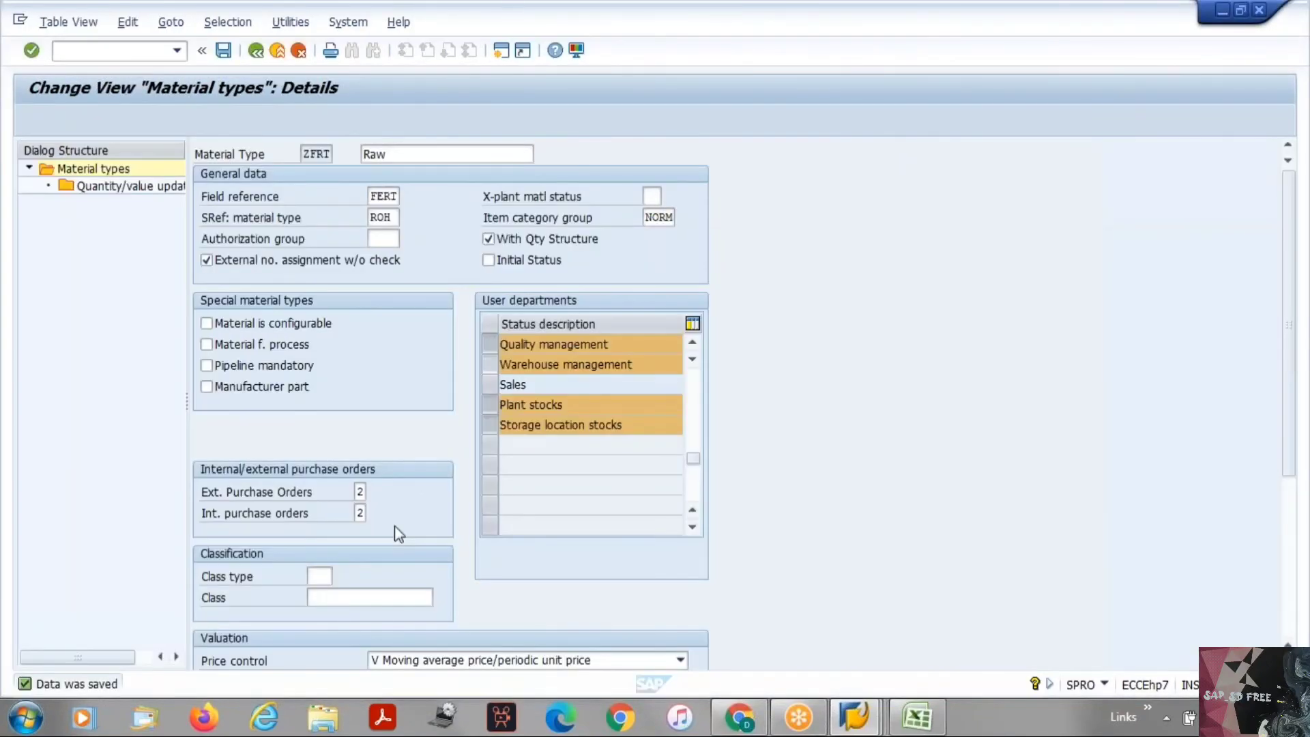
left_click(493, 363)
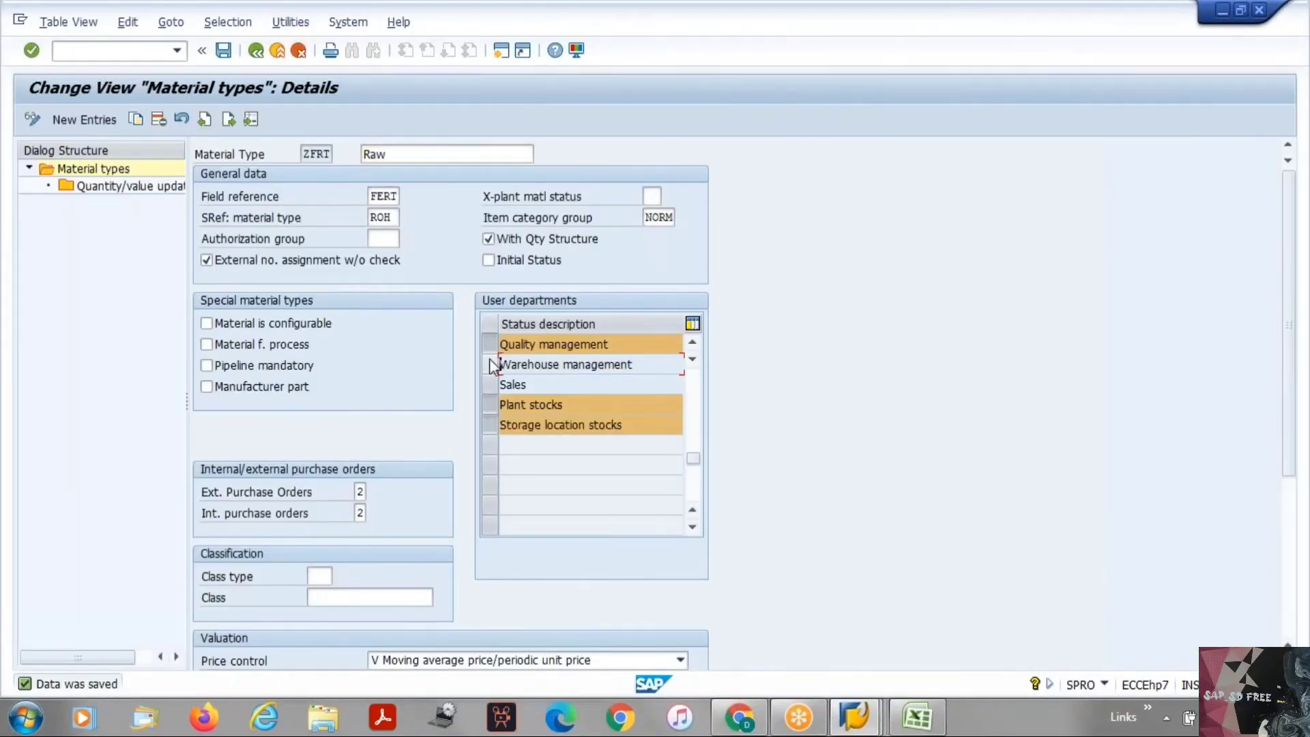
key("alt+Tab")
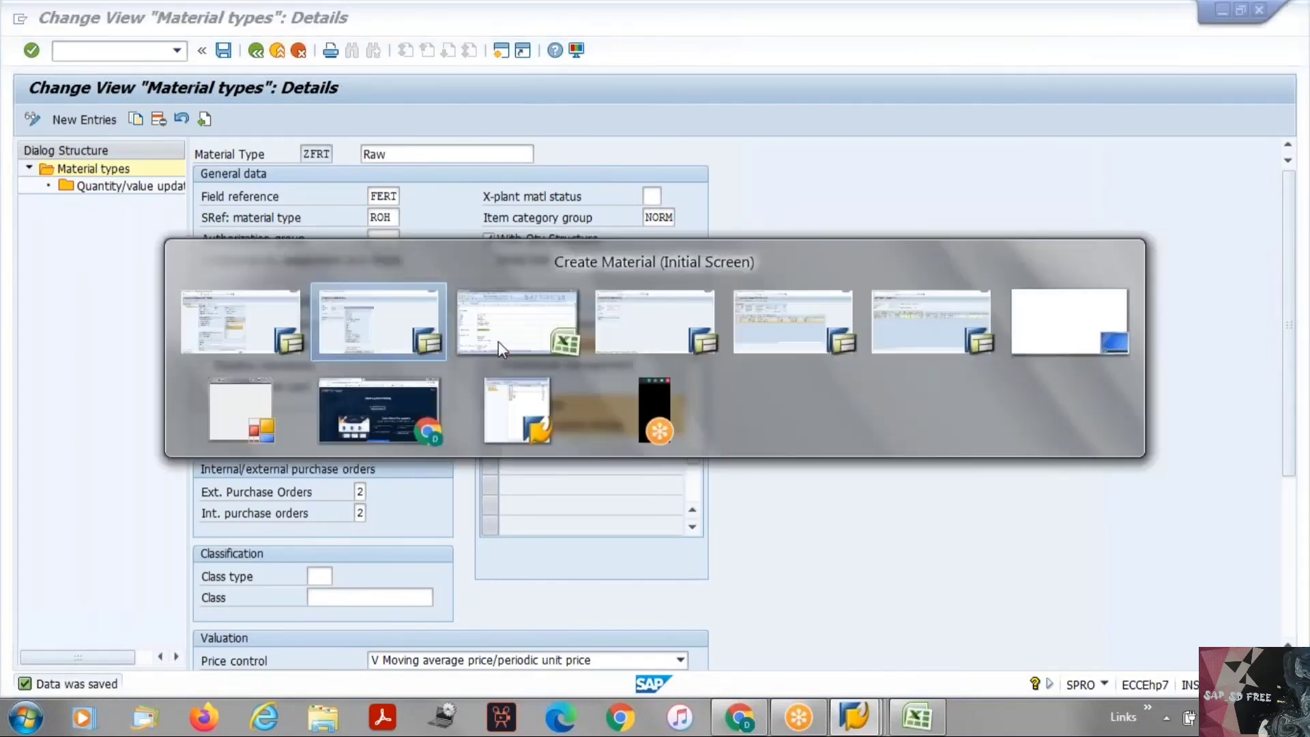
scroll(354, 403, "down", 2)
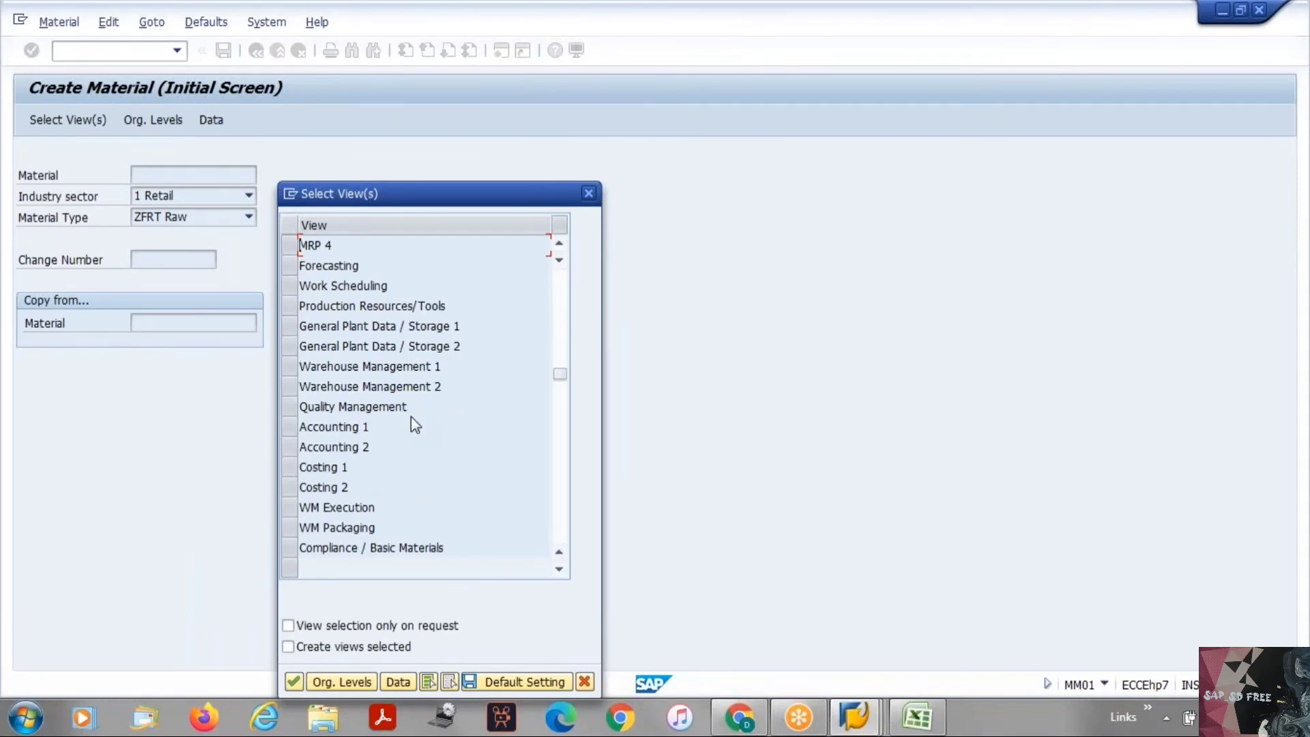
key("alt+Tab")
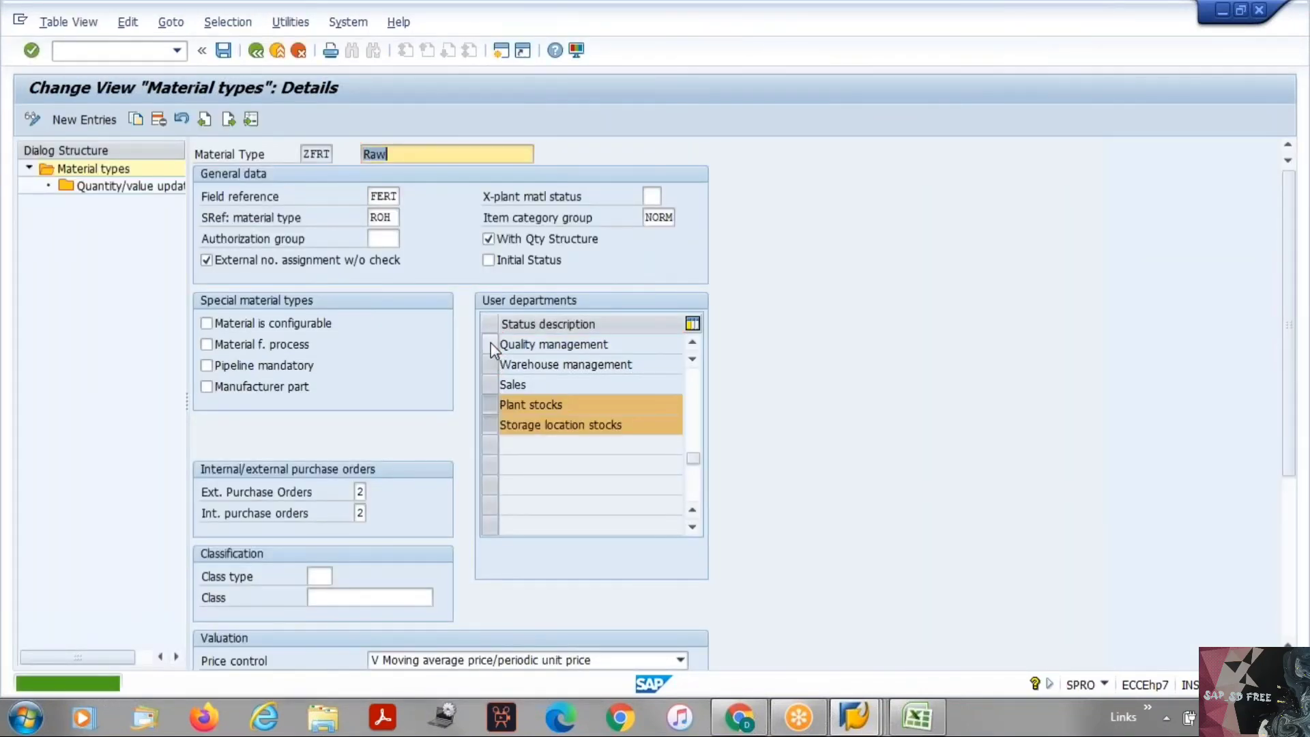
Step: Leave the material creation session, restart MM01 and bring up the view selection for material type ZFRT again
key("alt+Tab")
key("Escape")
key("F3")
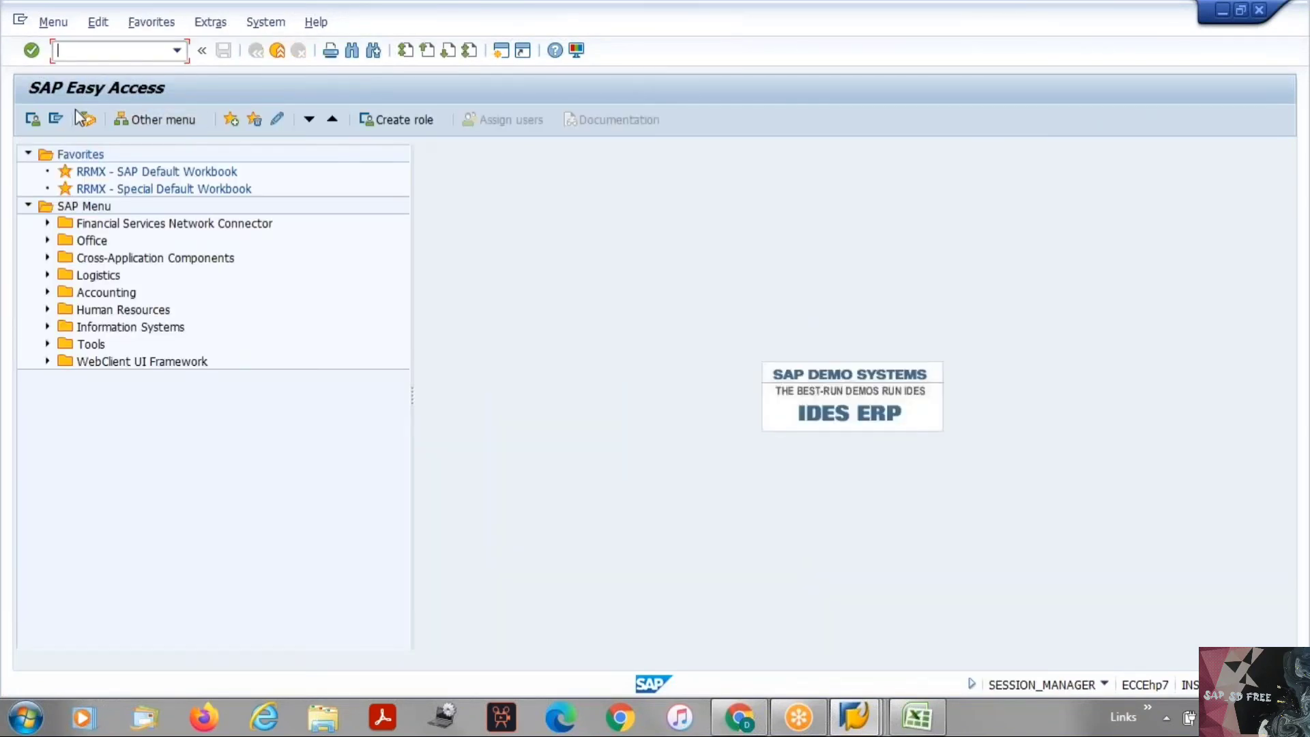
type("mm01")
key("Return")
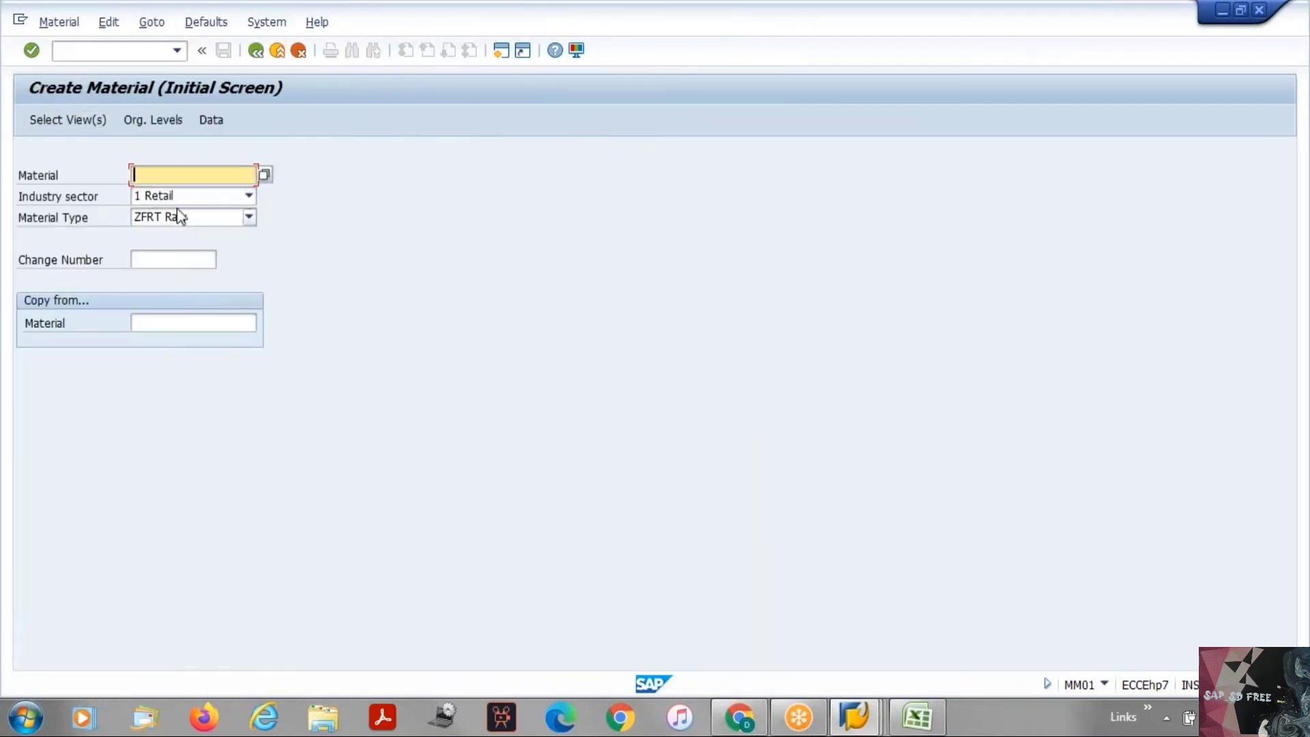
key("Return")
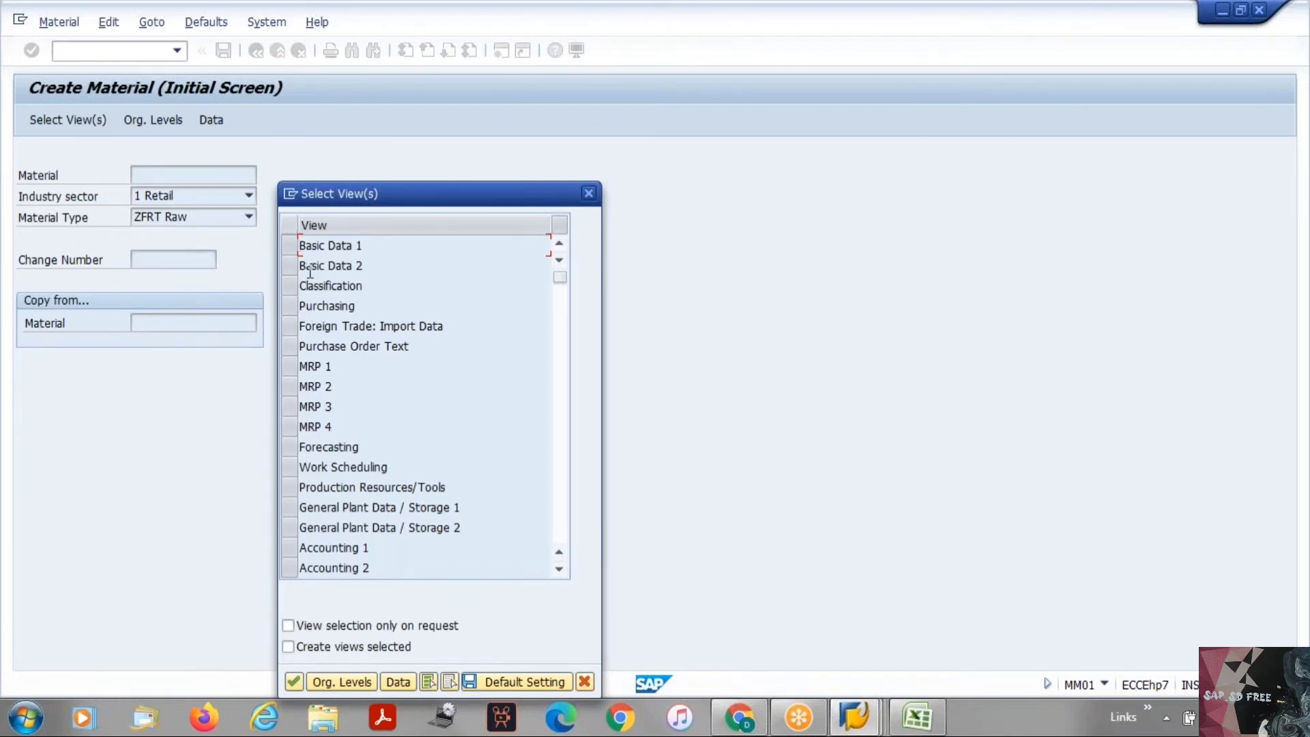
Step: Check the ZFRT view selection for the deselected Sales, Warehouse Management and Quality Management views, and close it
scroll(311, 450, "down", 1)
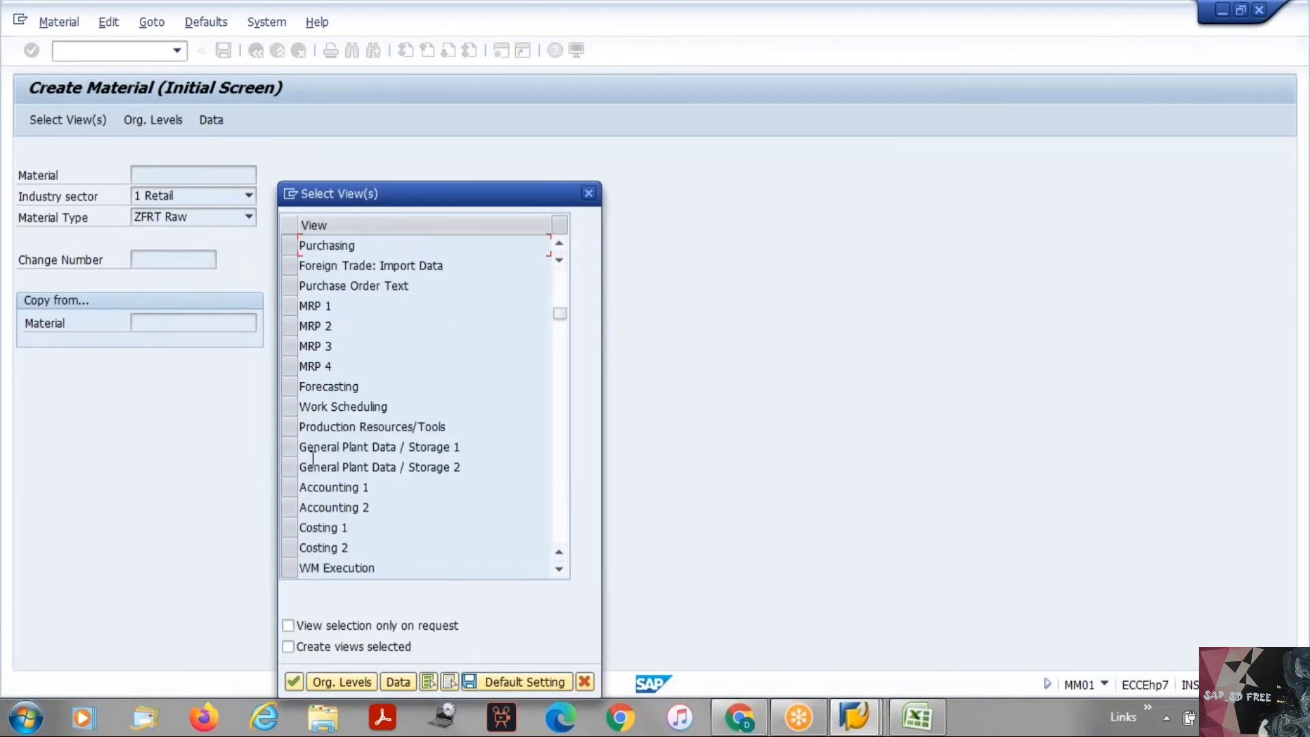
scroll(310, 450, "down", 2)
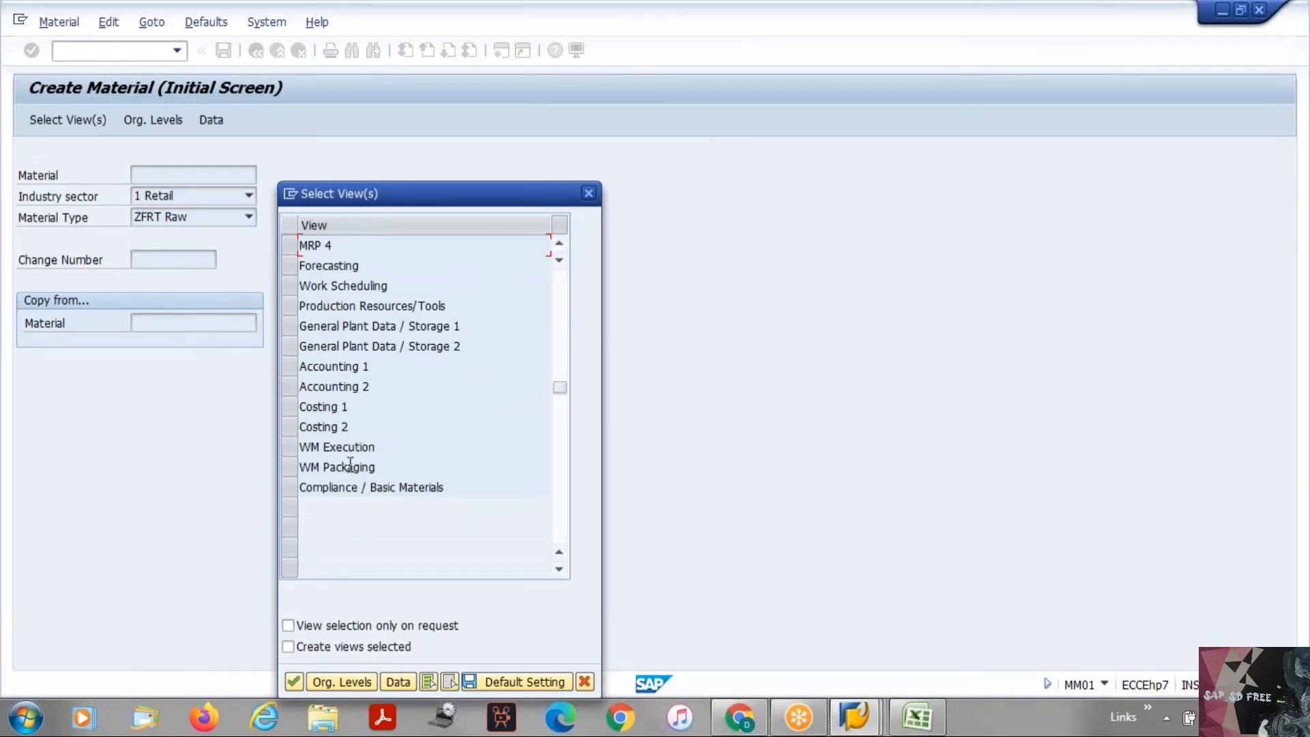
scroll(351, 444, "up", 2)
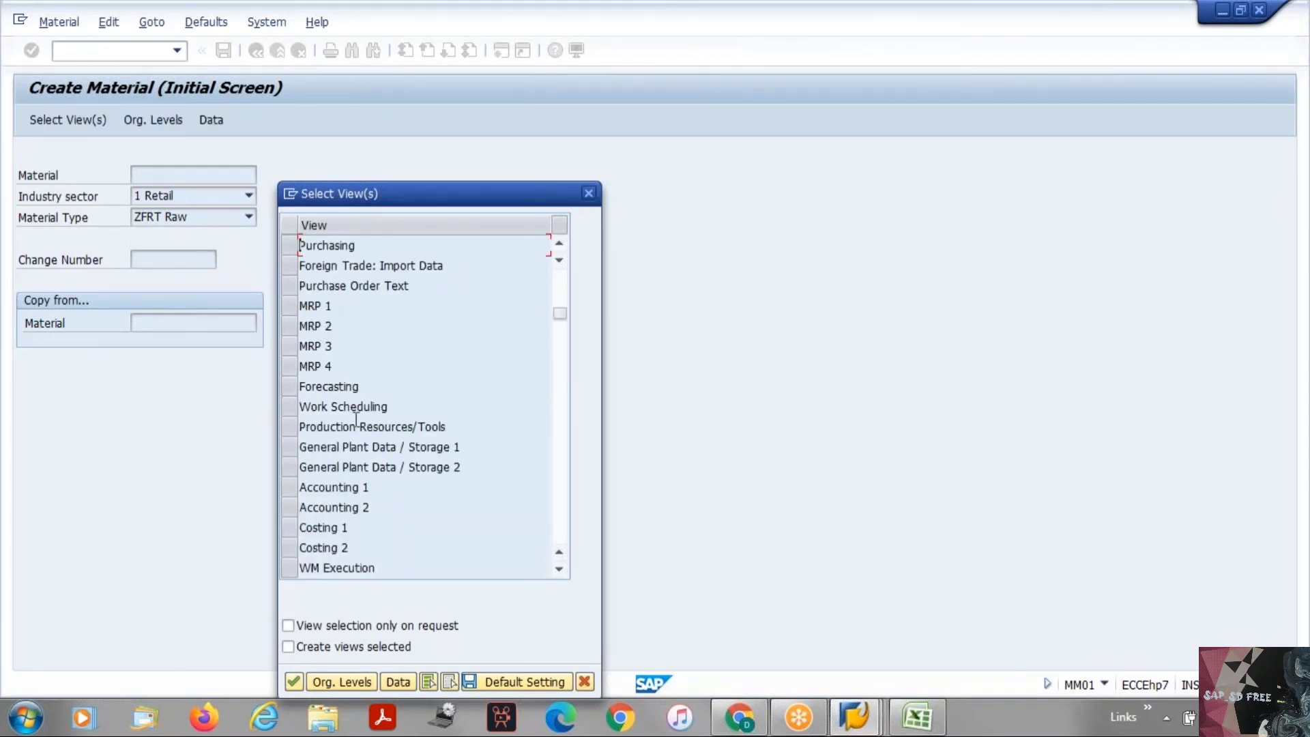
scroll(423, 402, "down", 2)
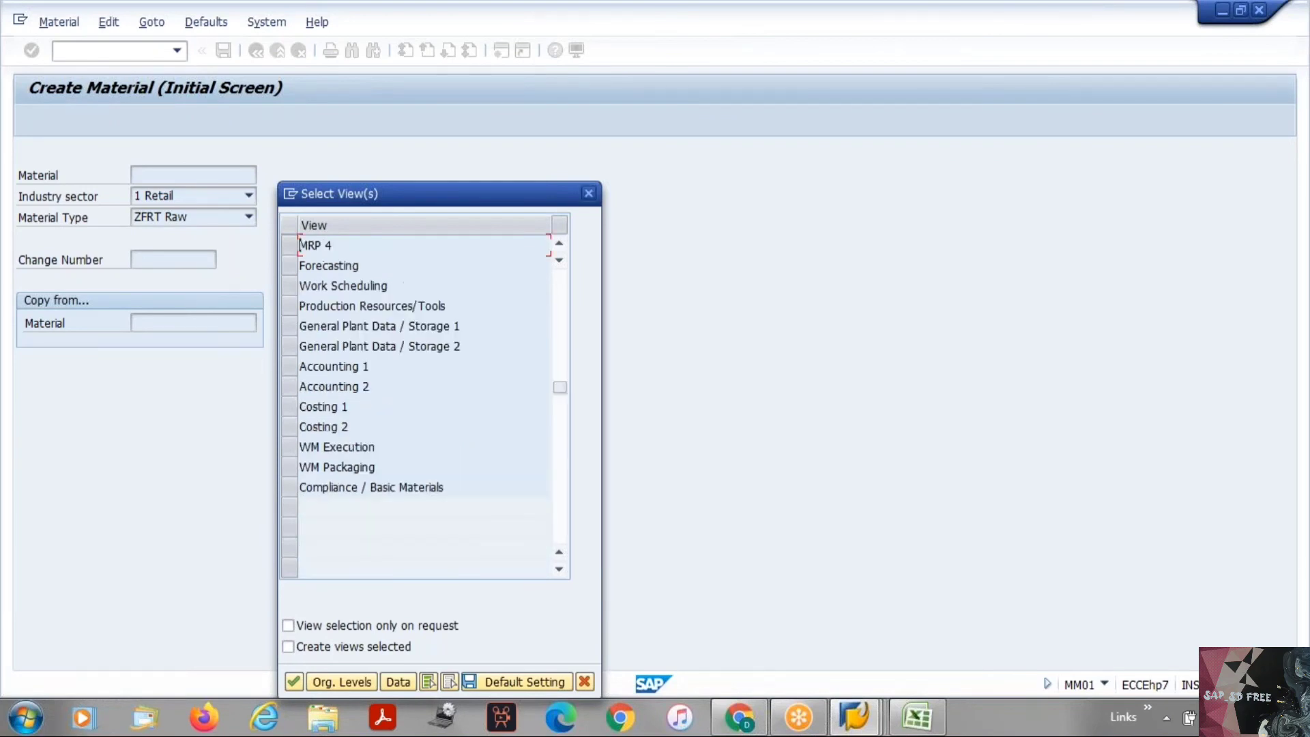
scroll(427, 427, "down", 1)
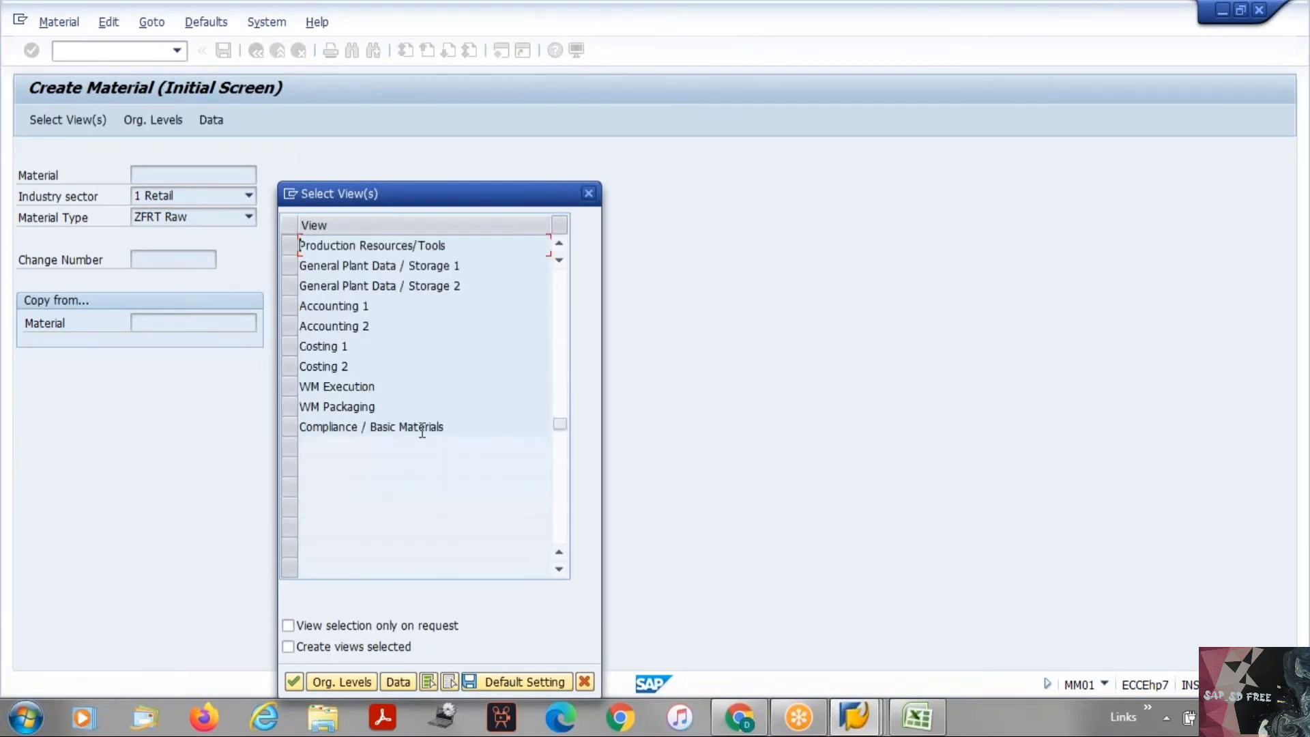
left_click(591, 193)
Step: Return to the ZFRT material type details and review the settings from User departments down to Valuation
key("alt+Tab")
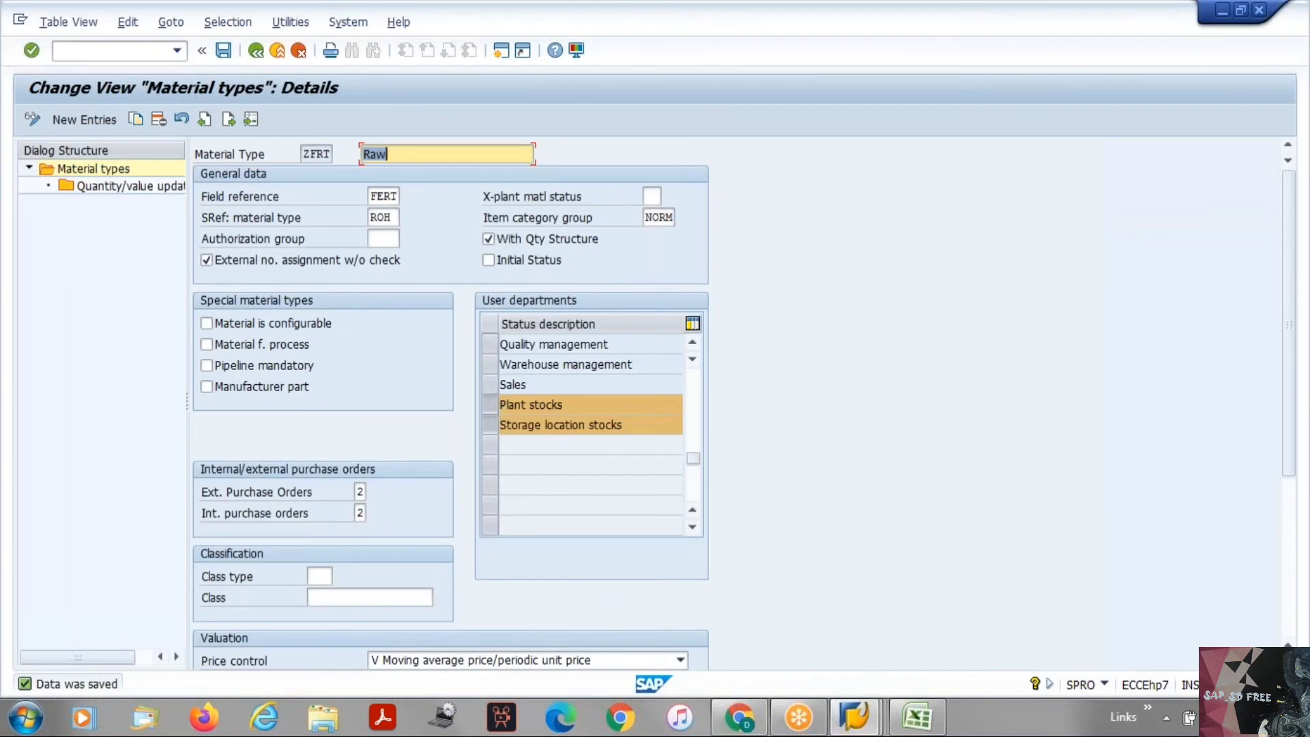
scroll(591, 434, "up", 3)
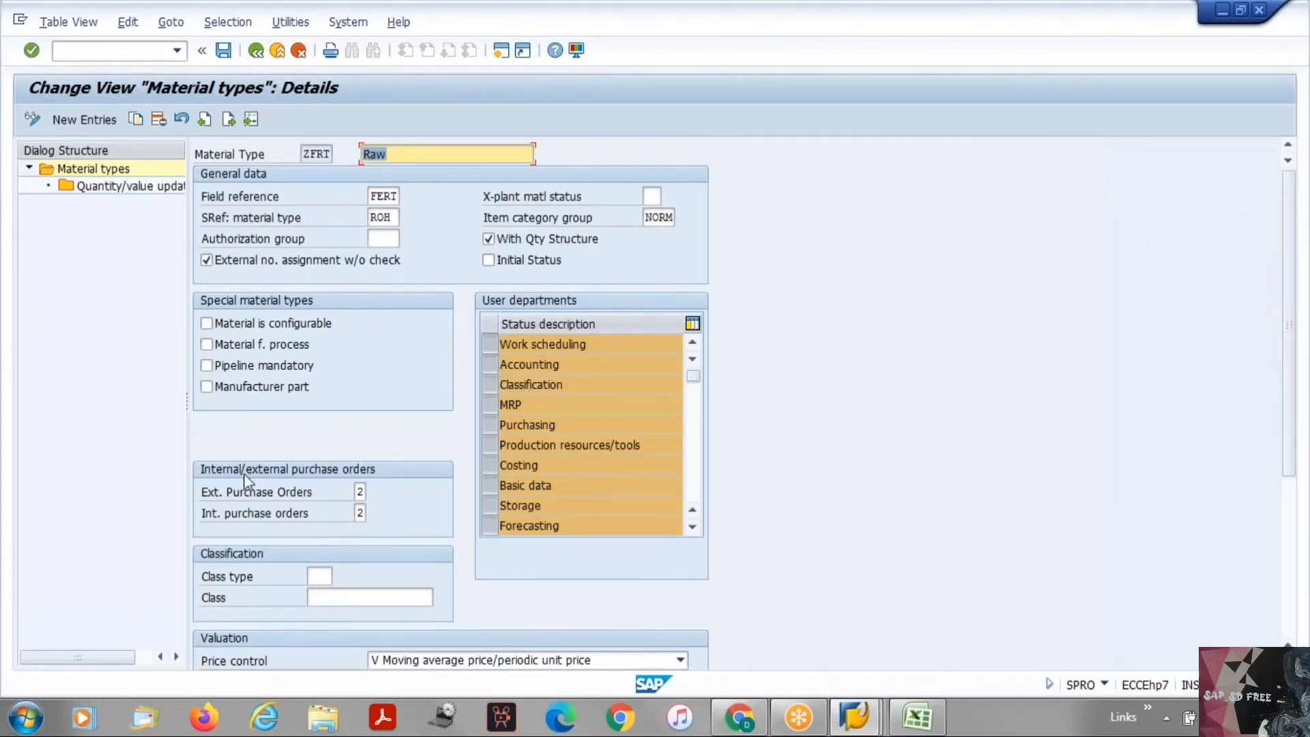
scroll(255, 463, "down", 4)
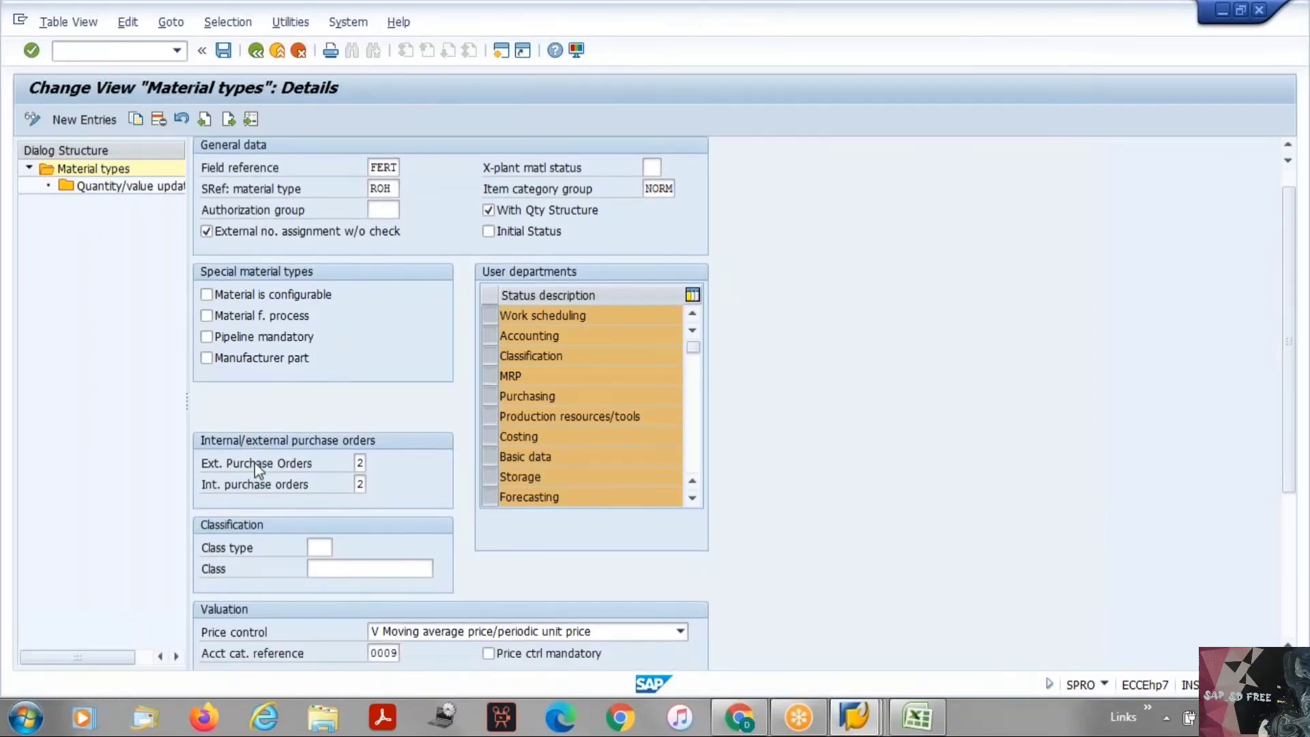
scroll(255, 462, "down", 3)
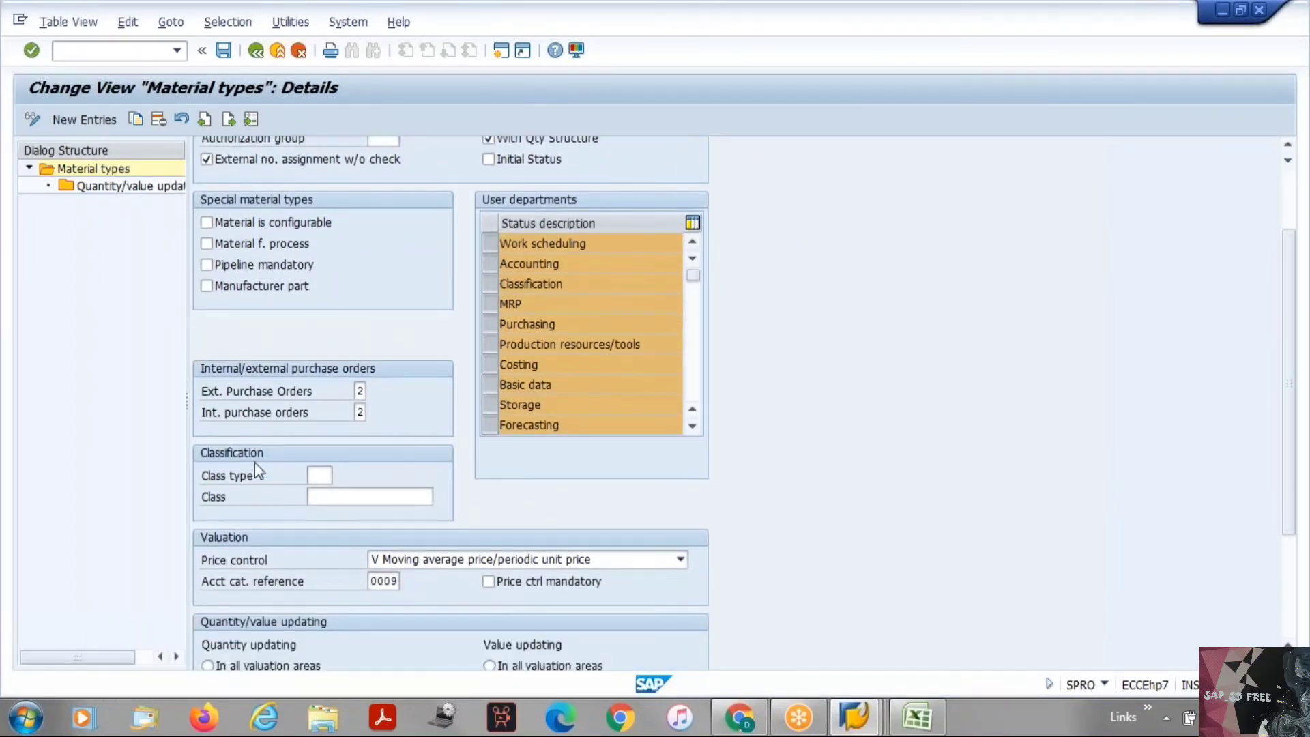
Step: Examine the Price control options in the Valuation section of ZFRT and close the list without choosing another option
left_click(409, 561)
left_click(409, 564)
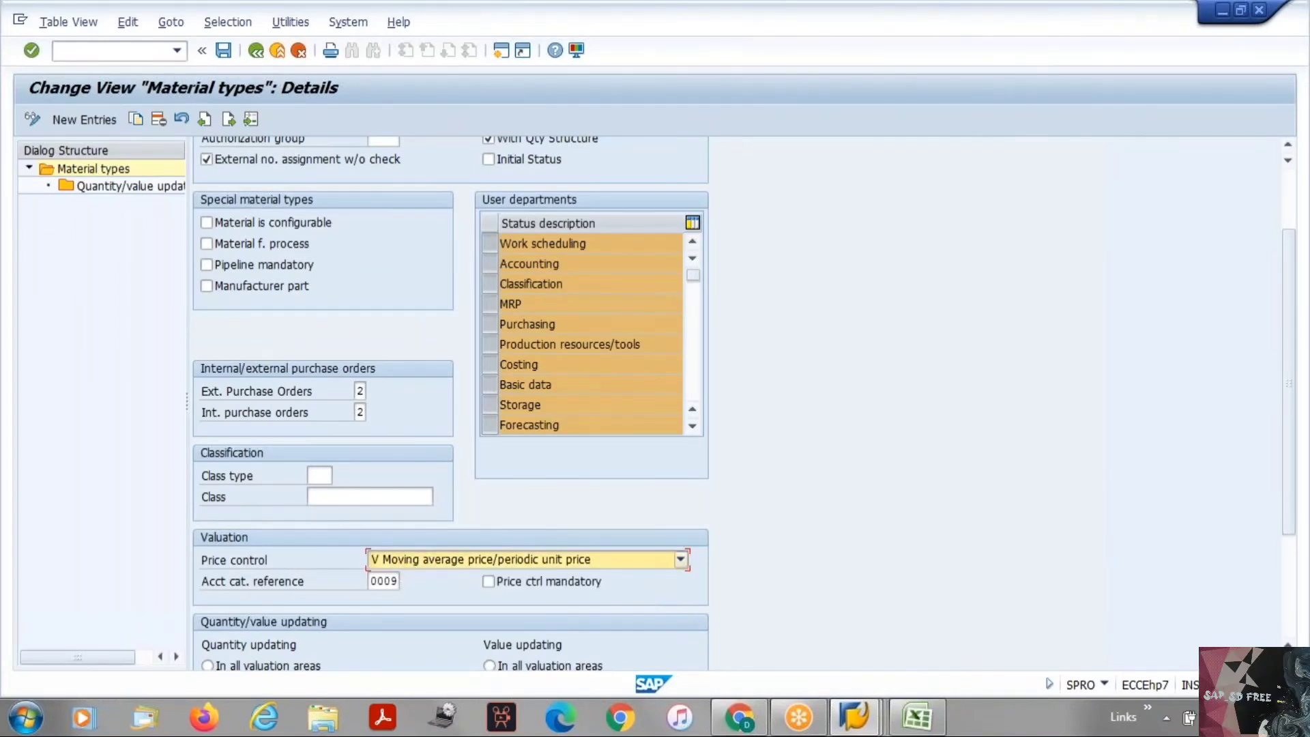
key("F4")
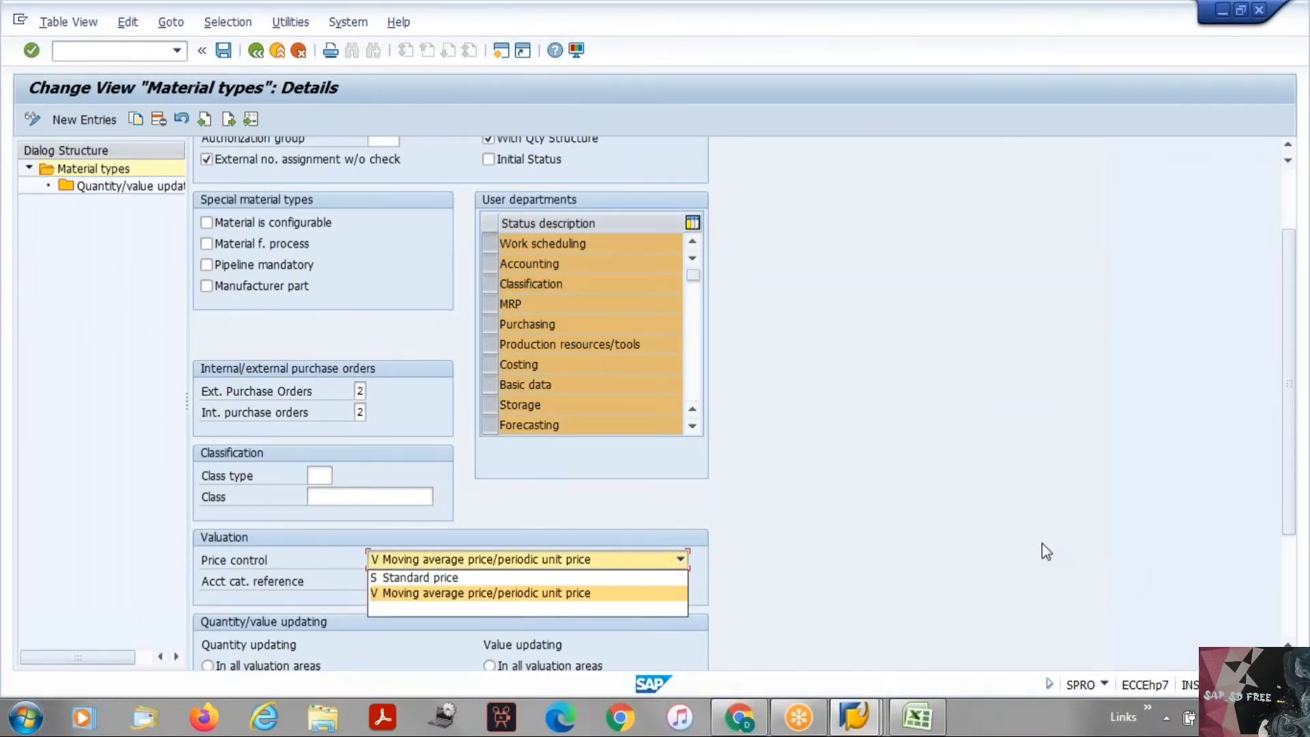
left_click(928, 471)
key("F4")
left_click(1289, 191)
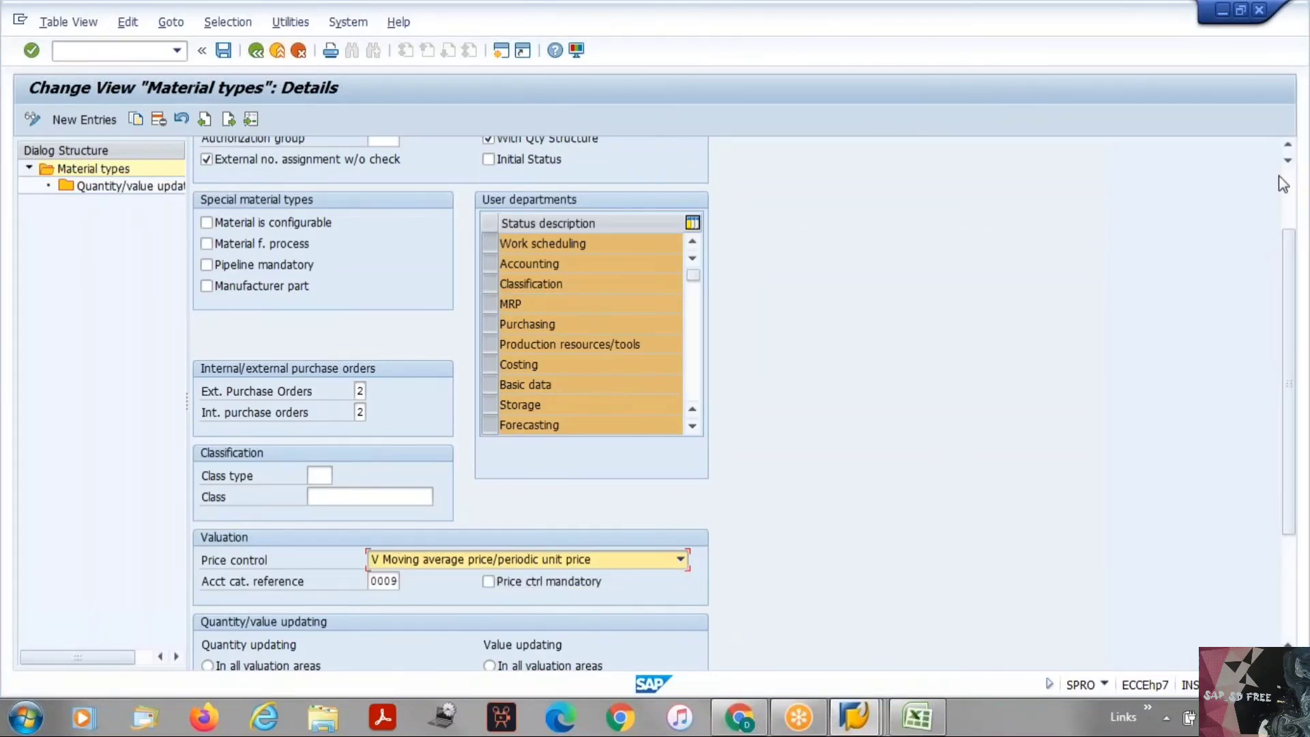
Step: Return to the general data of ZFRT and examine its Item category group setting
left_click(1287, 182)
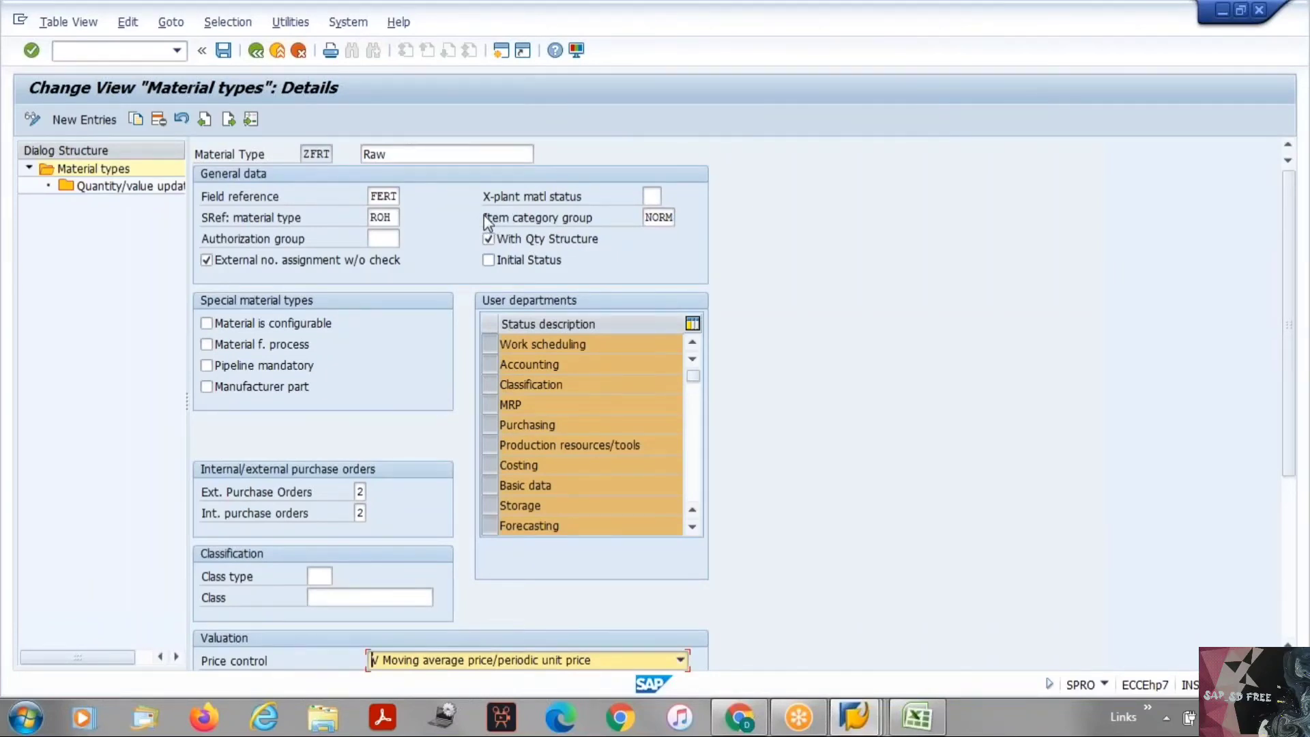
left_click_drag(484, 215, 669, 217)
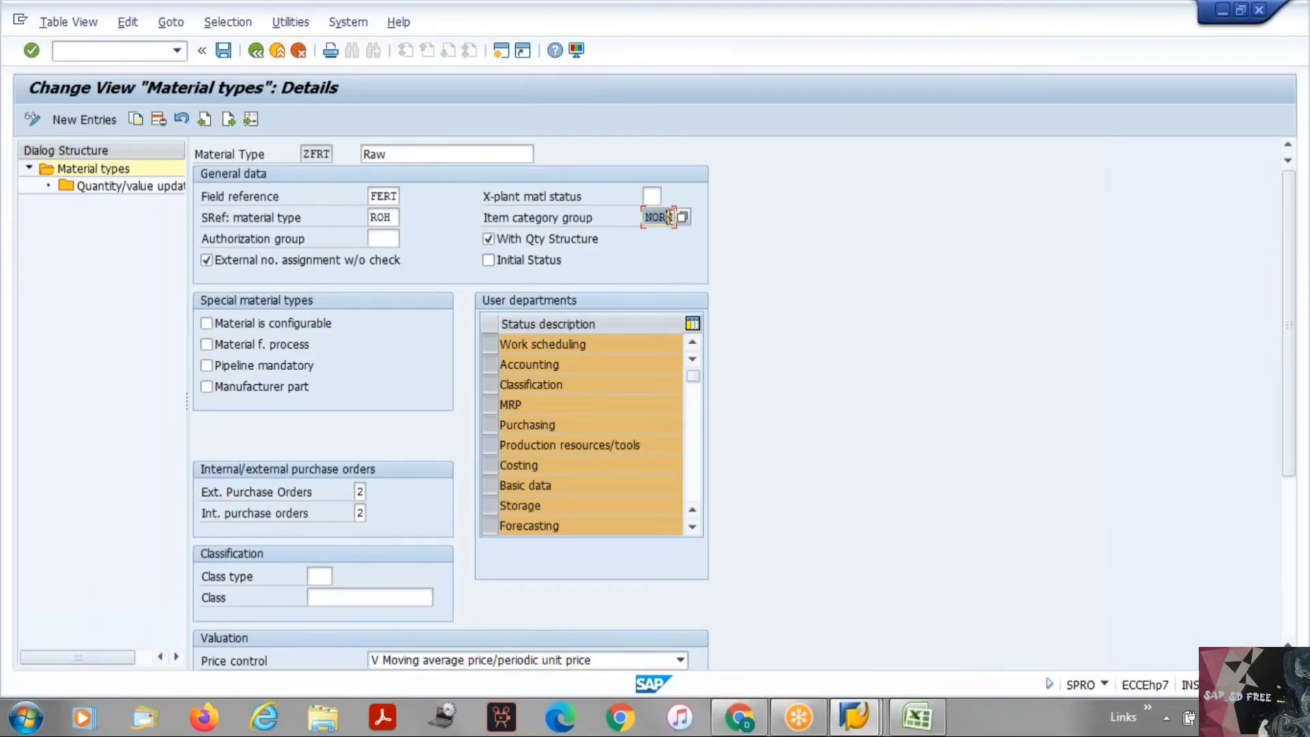
key("alt+Tab")
key("alt+Tab")
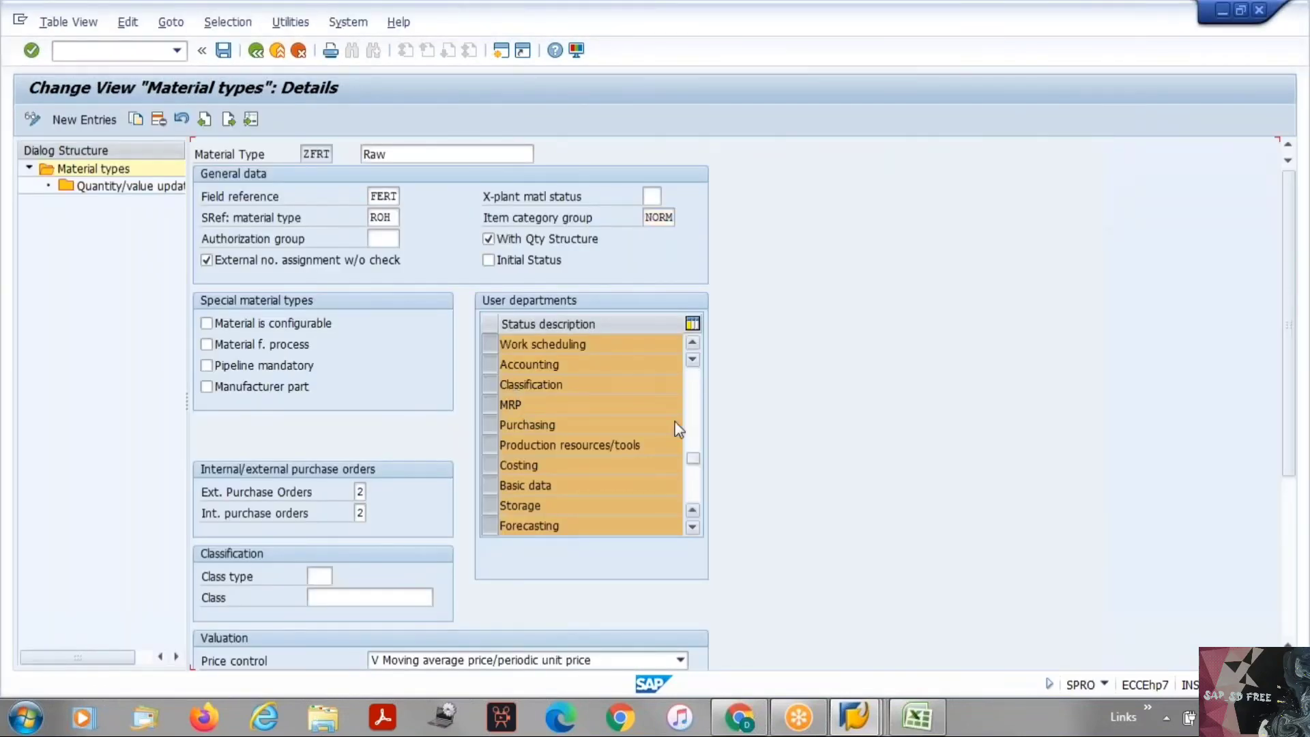
Step: Reselect Sales among the user departments of ZFRT and save the material type
scroll(679, 430, "down", 3)
left_click(500, 385)
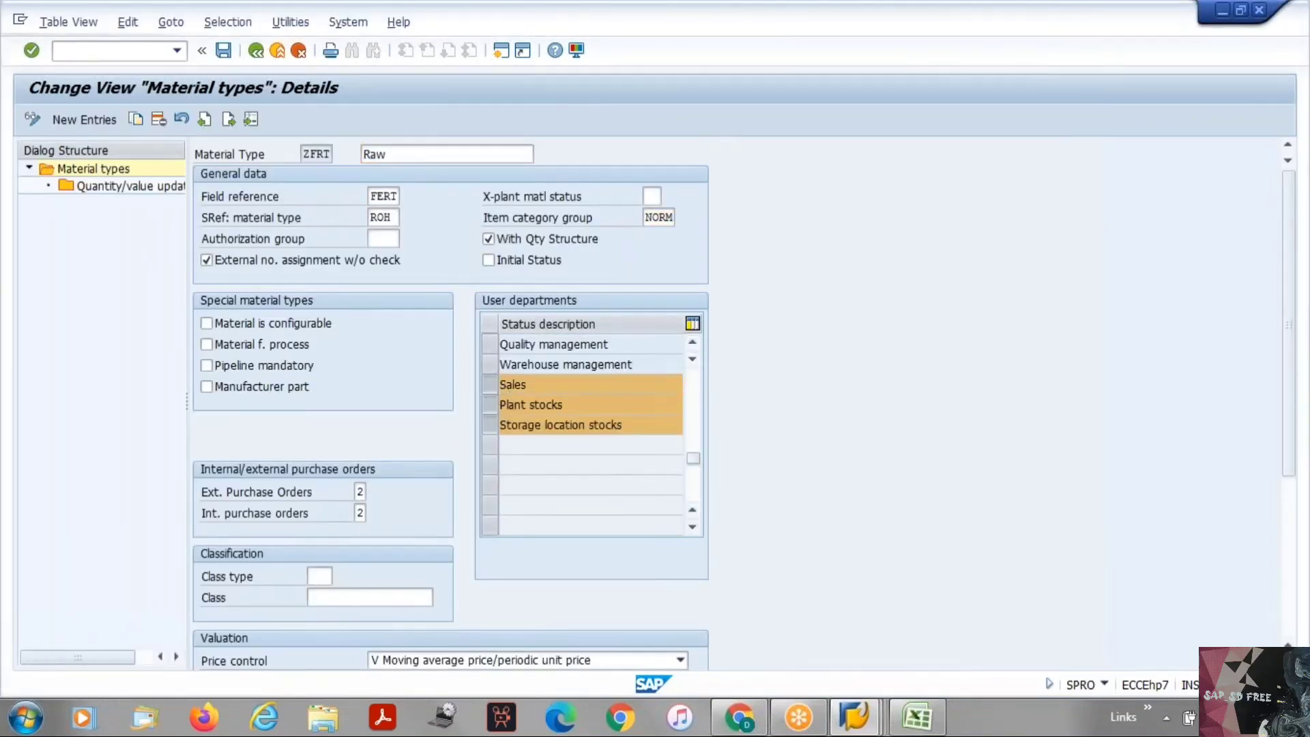
key("ctrl+s")
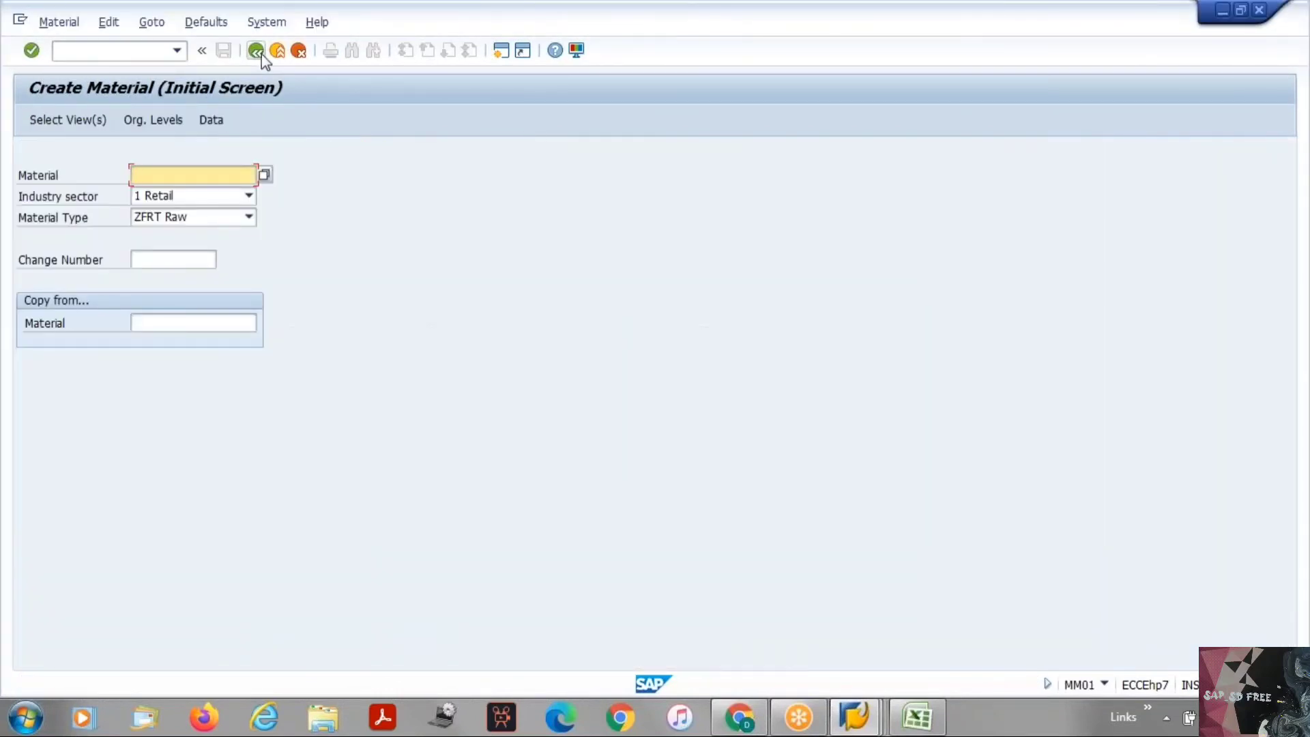
Step: Leave the material creation screen, restart MM01 and bring up the view selection for material type ZFRT
left_click(256, 51)
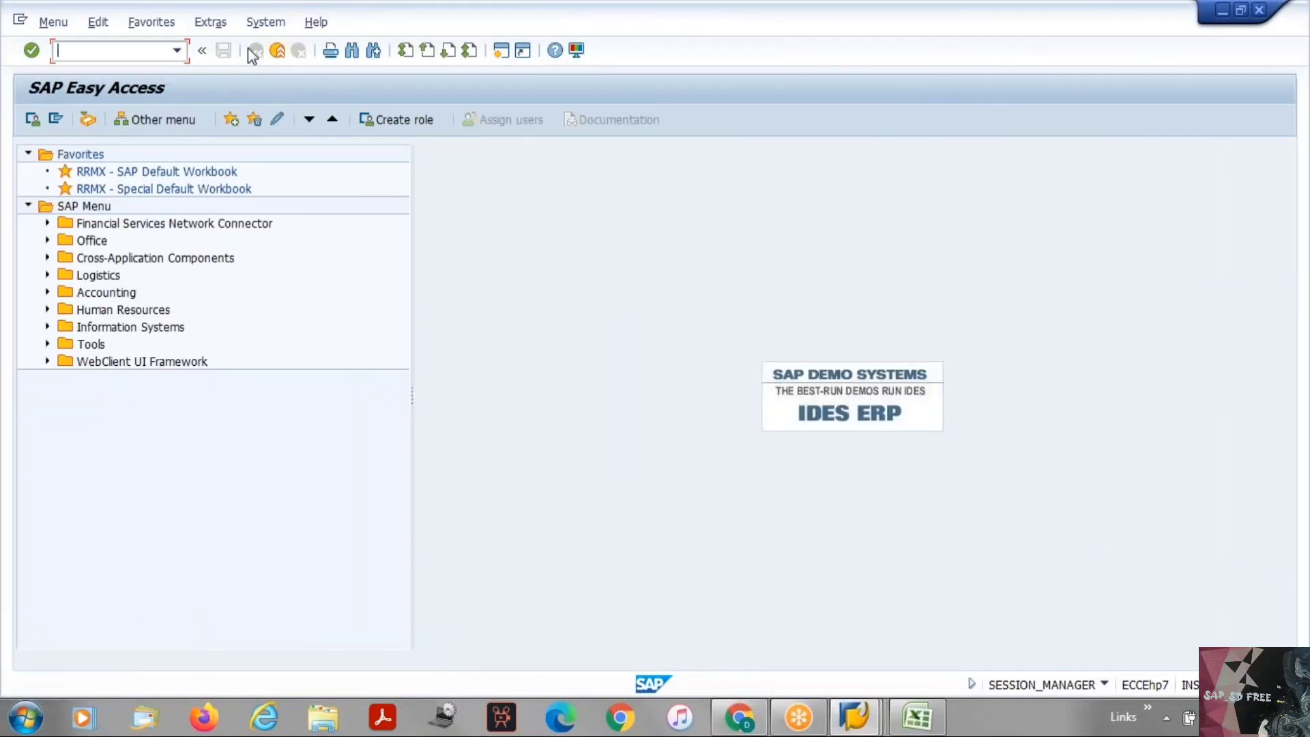
type("/nmm")
key("BackSpace")
key("BackSpace")
type("mm01\\")
key("BackSpace")
key("Return")
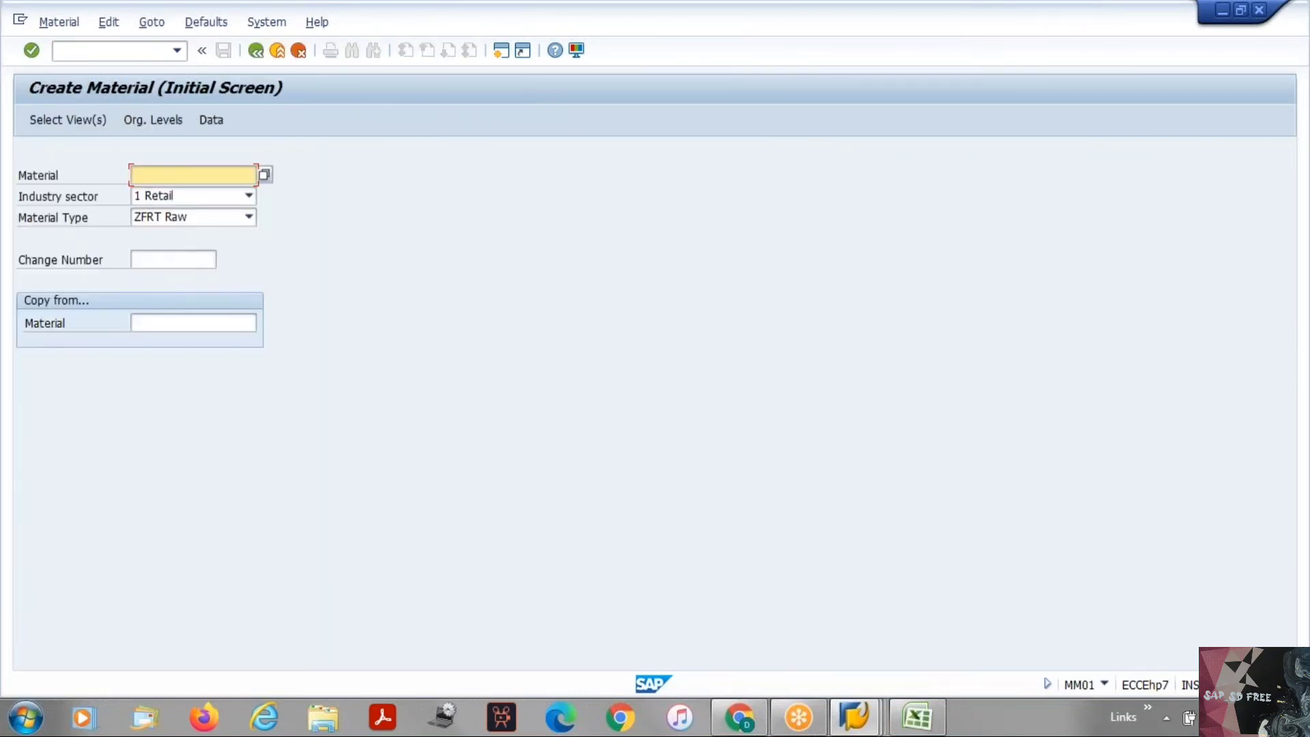
key("Return")
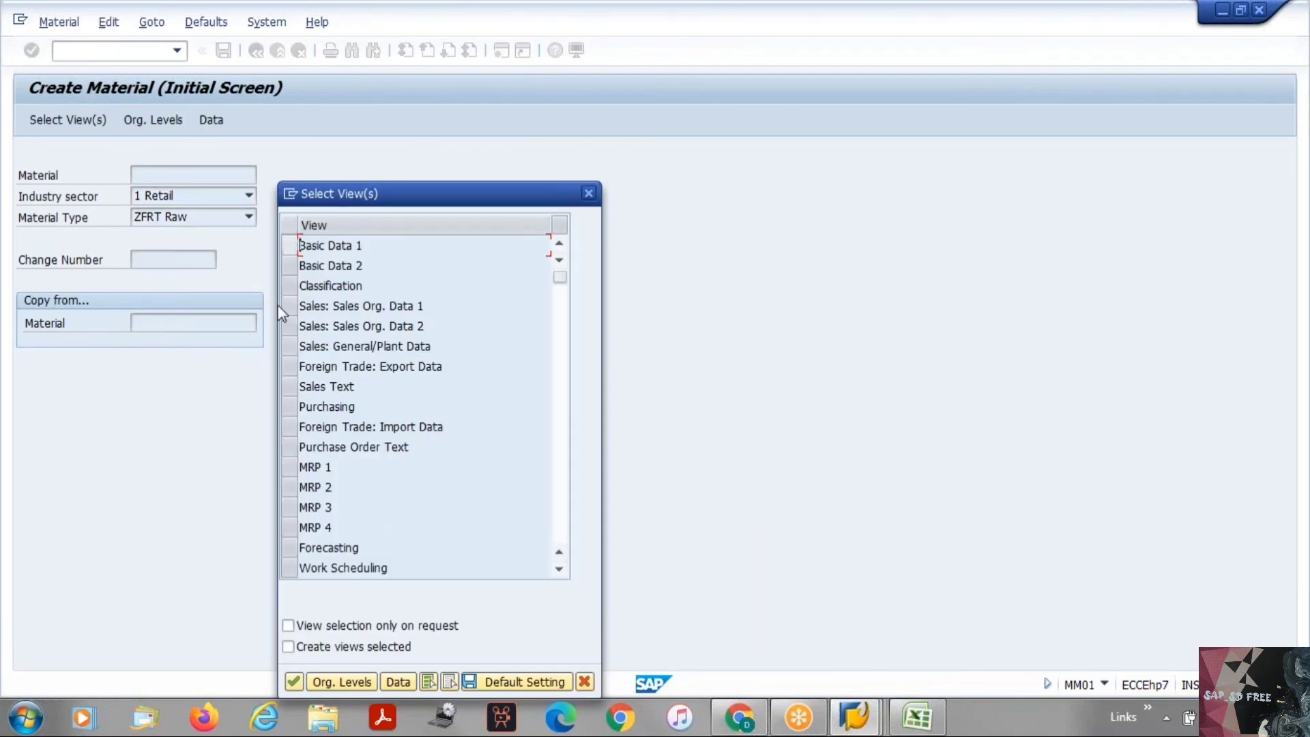
Step: Choose the Sales: Sales Org. Data 2 view and enter plant BAJ1, sales organization VSP2 and distribution channel V2
left_click(290, 323)
key("Return")
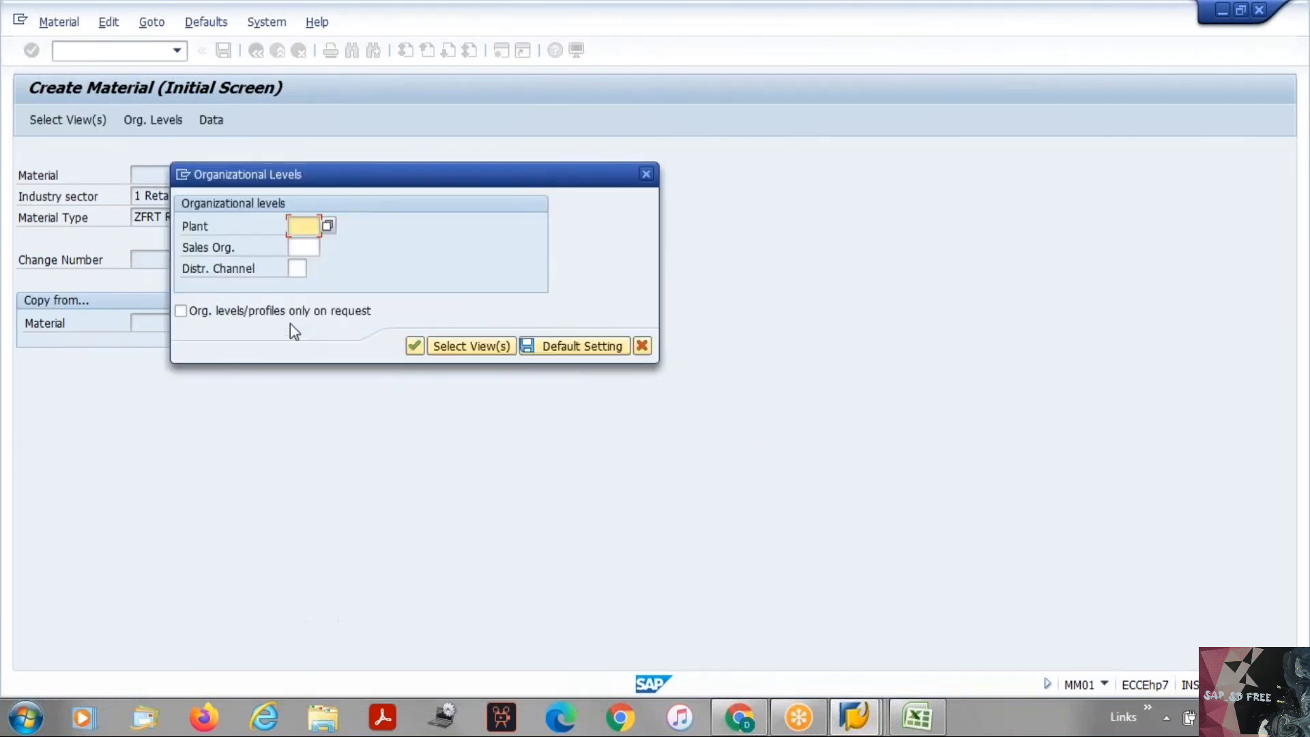
left_click(303, 244)
left_click(303, 247)
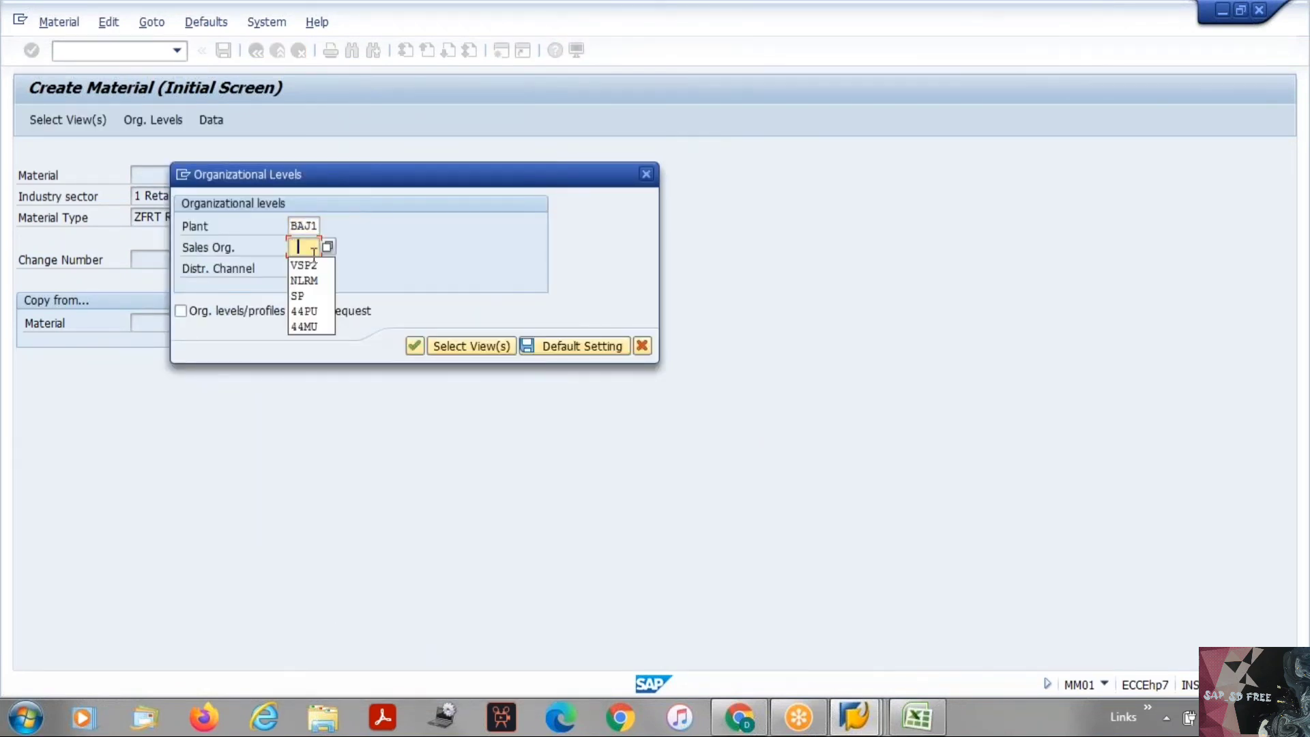
left_click(311, 264)
left_click(298, 268)
left_click(302, 289)
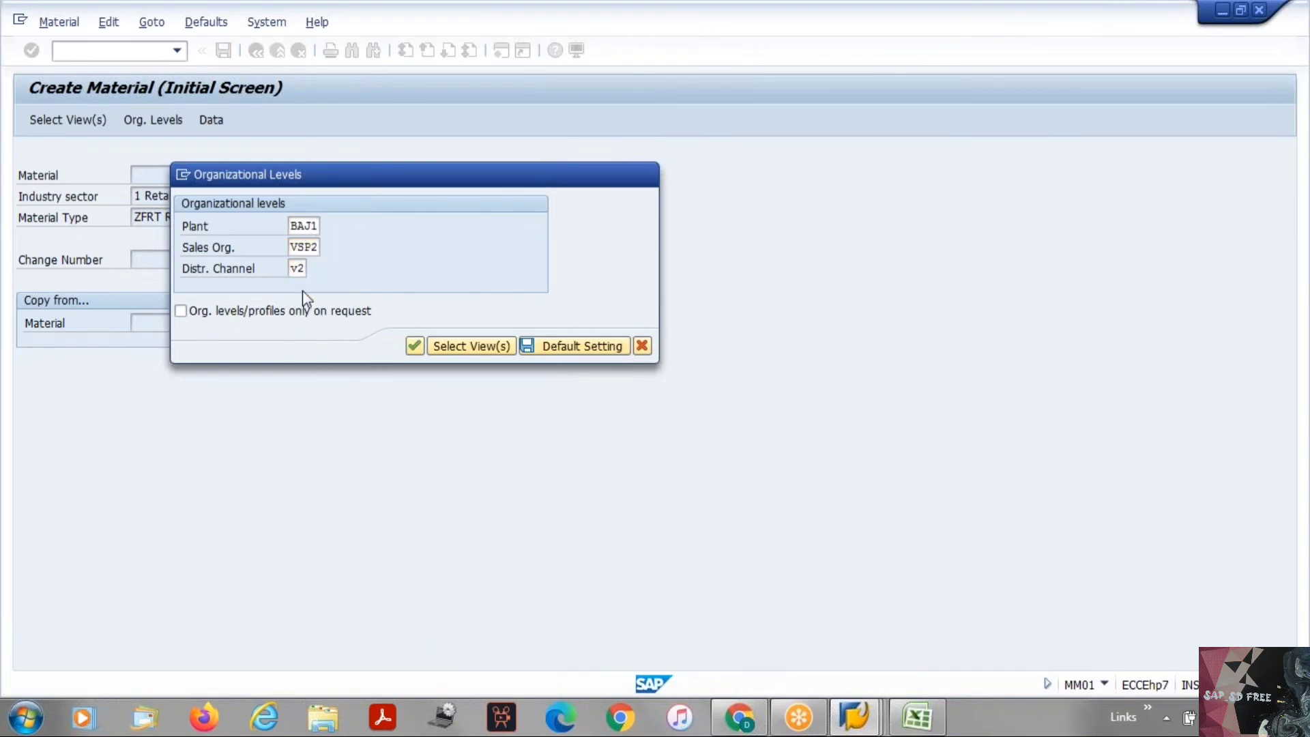
key("Return")
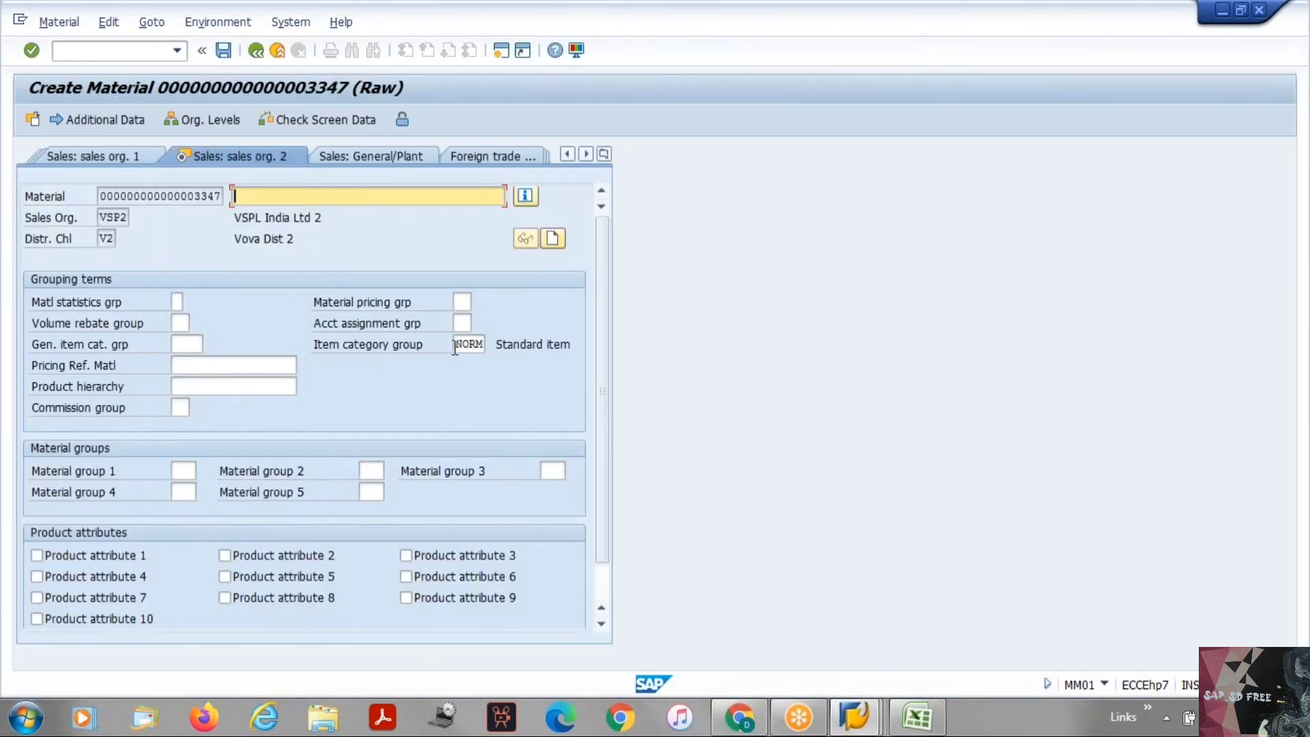
Step: Compare the Item category group in the new material's sales data with the one in the ZFRT material type settings
left_click(470, 344)
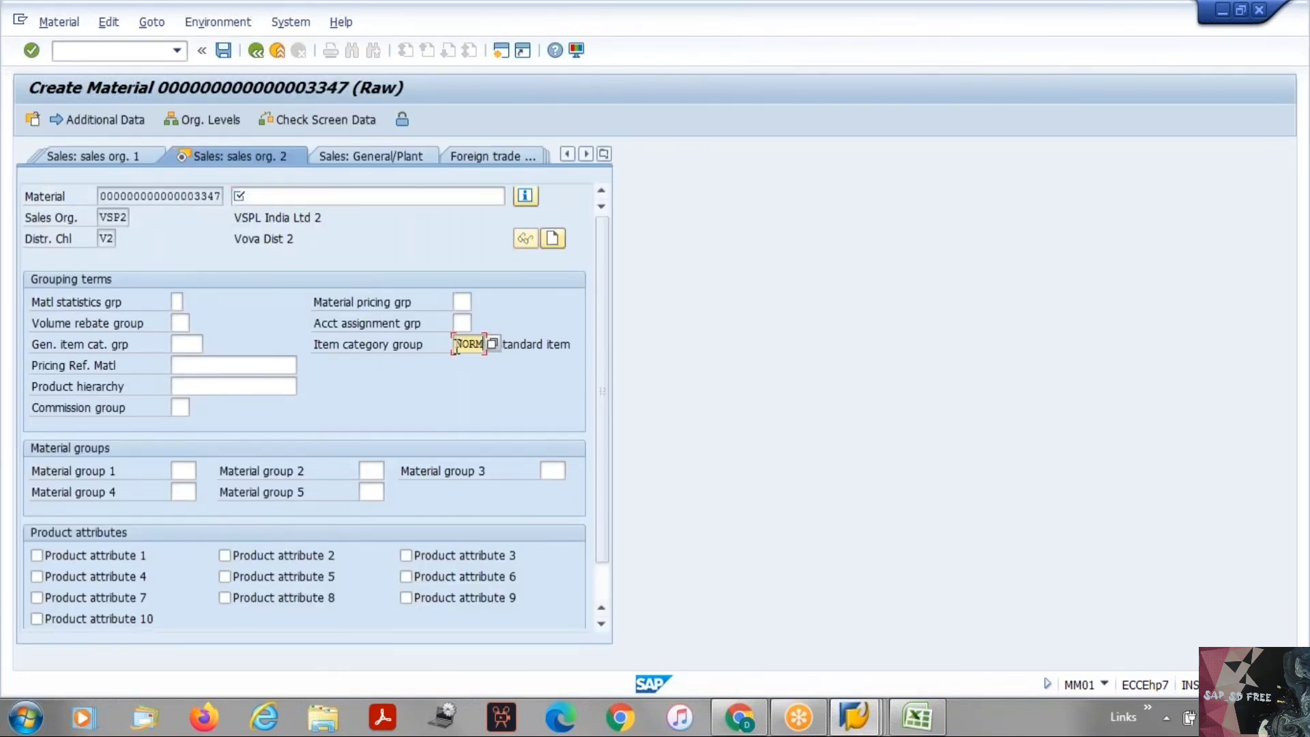
left_click_drag(455, 343, 498, 343)
left_click(482, 344)
key("alt+Tab")
left_click_drag(645, 217, 679, 217)
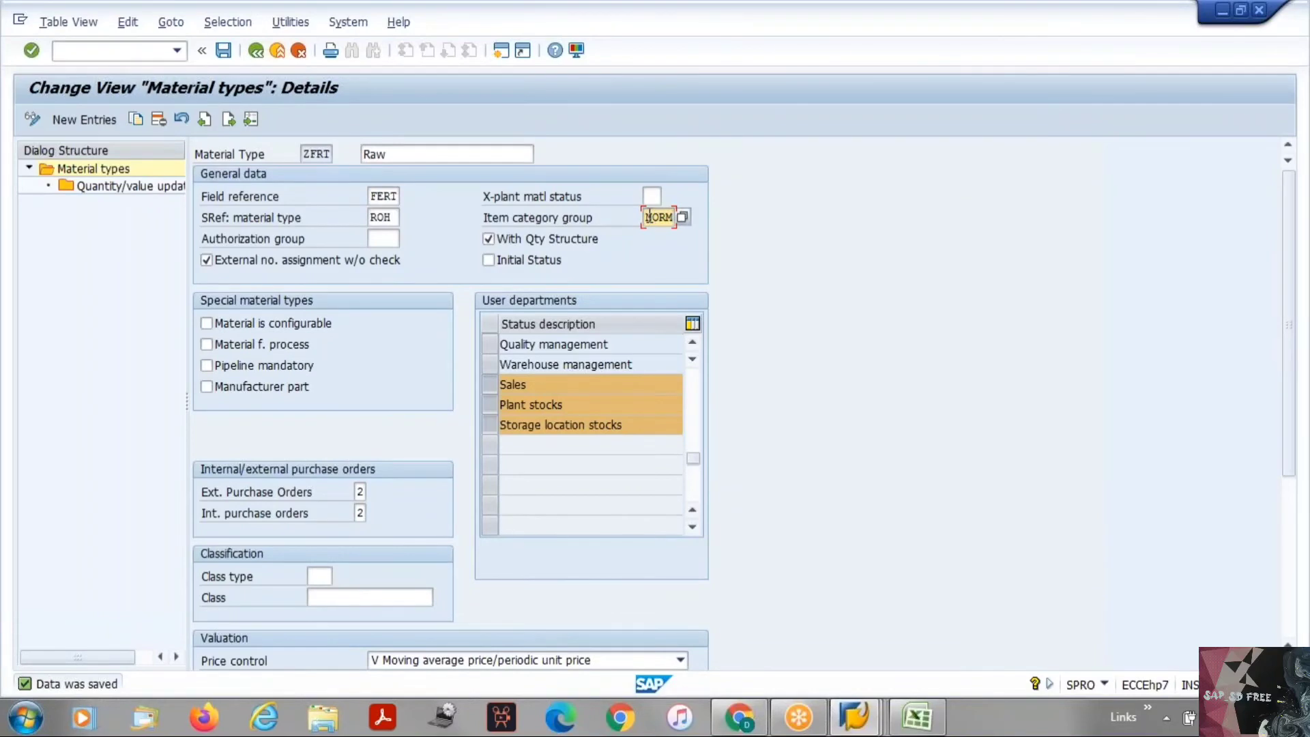
left_click(674, 217)
Step: Review the Field reference, SRef: material type and Item category group settings in the general data of ZFRT
double_click(215, 196)
left_click_drag(282, 208, 293, 208)
left_click_drag(209, 216, 372, 217)
left_click(372, 215)
left_click(389, 196)
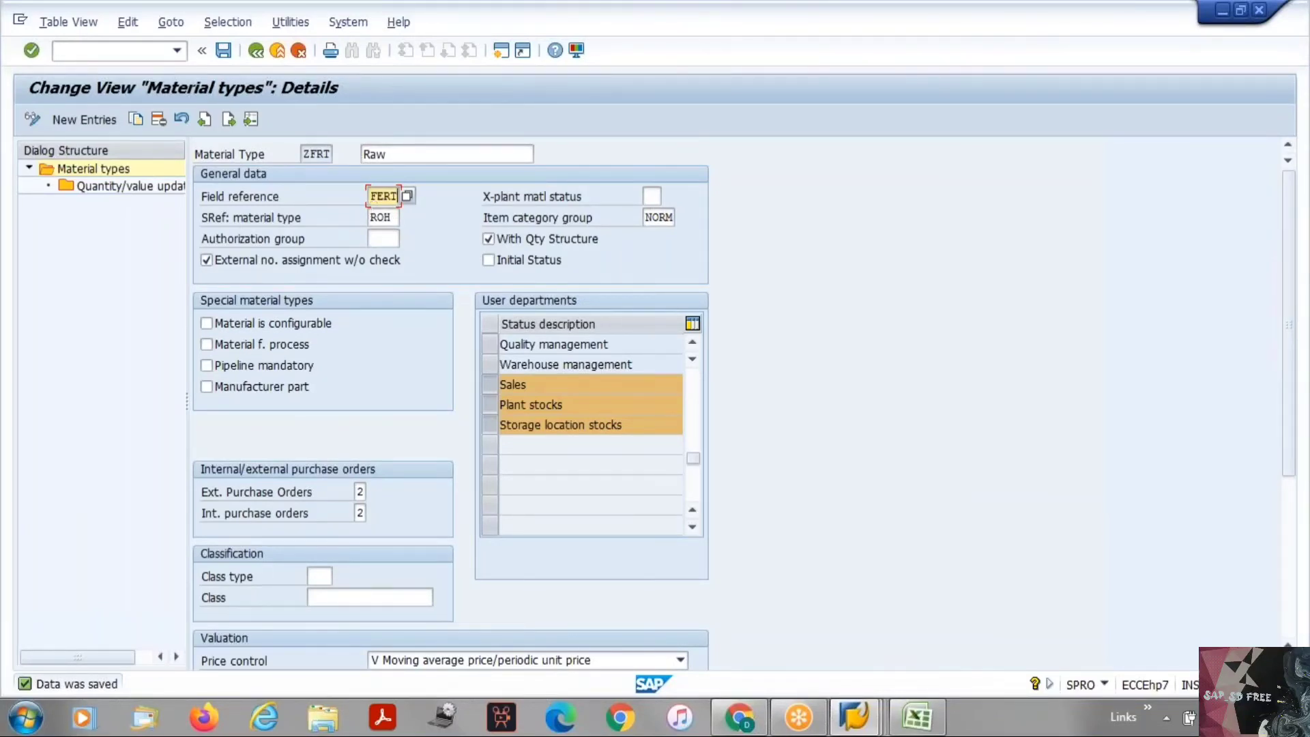
left_click(488, 218)
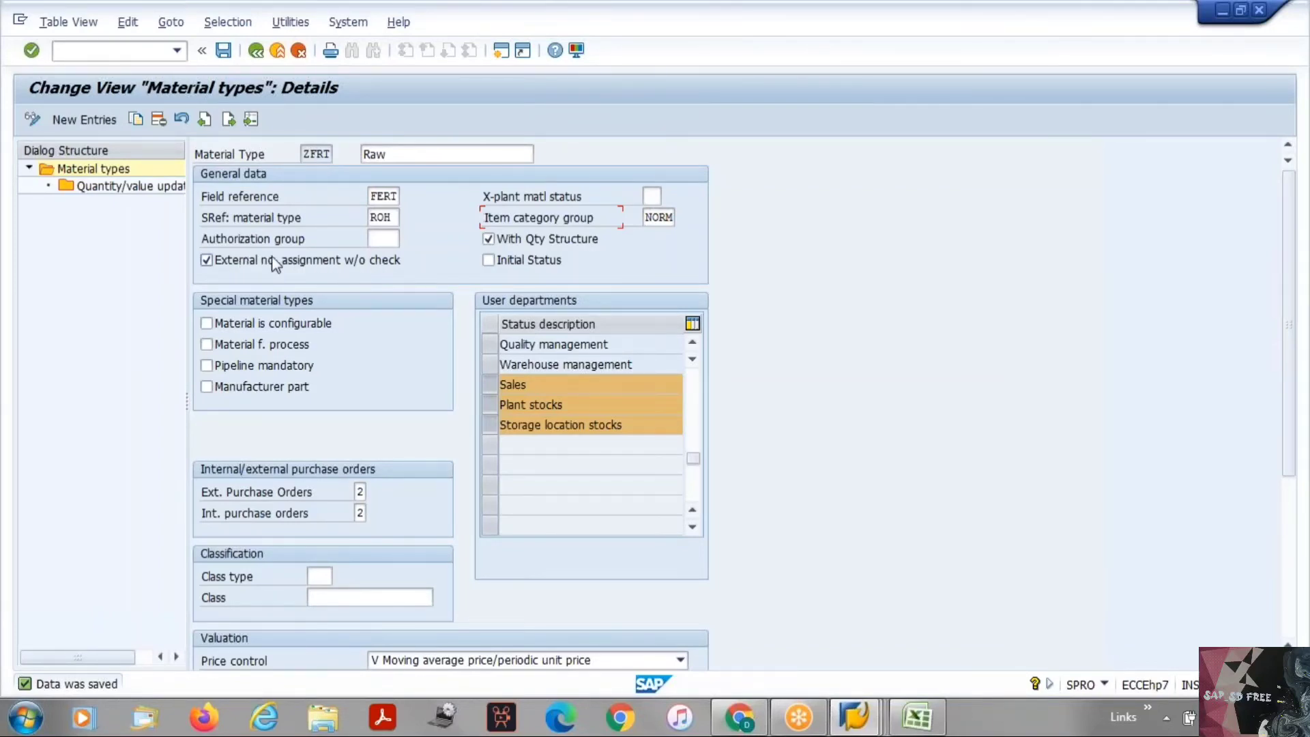
Step: Exit the new ZFRT material without saving it and restart MM01
key("alt+Tab")
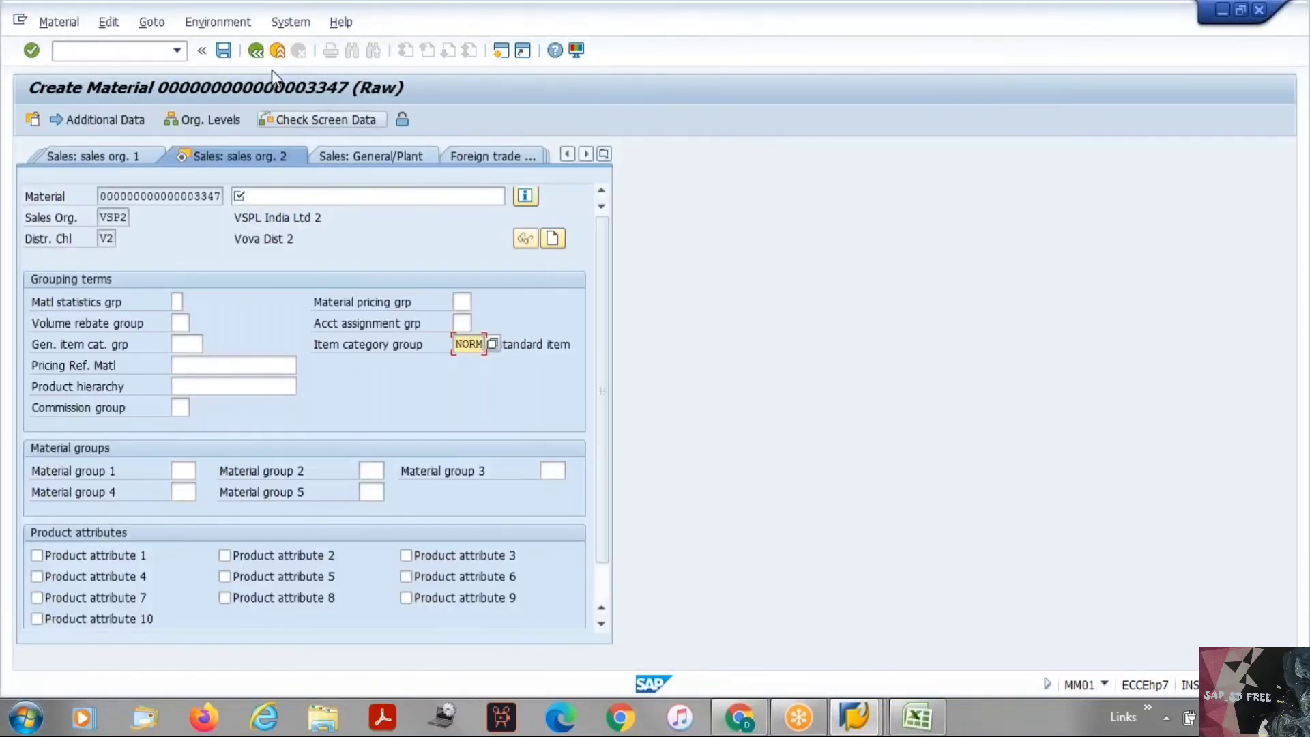
left_click(277, 51)
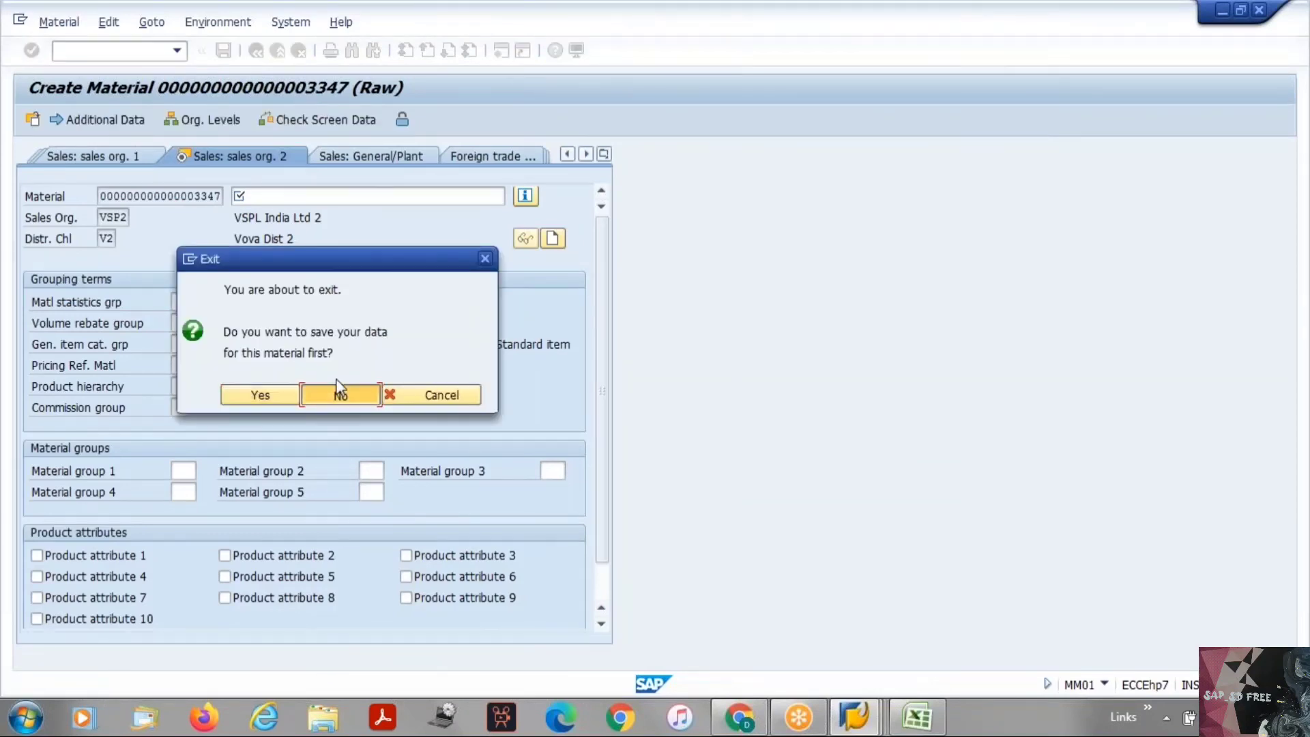
left_click(338, 387)
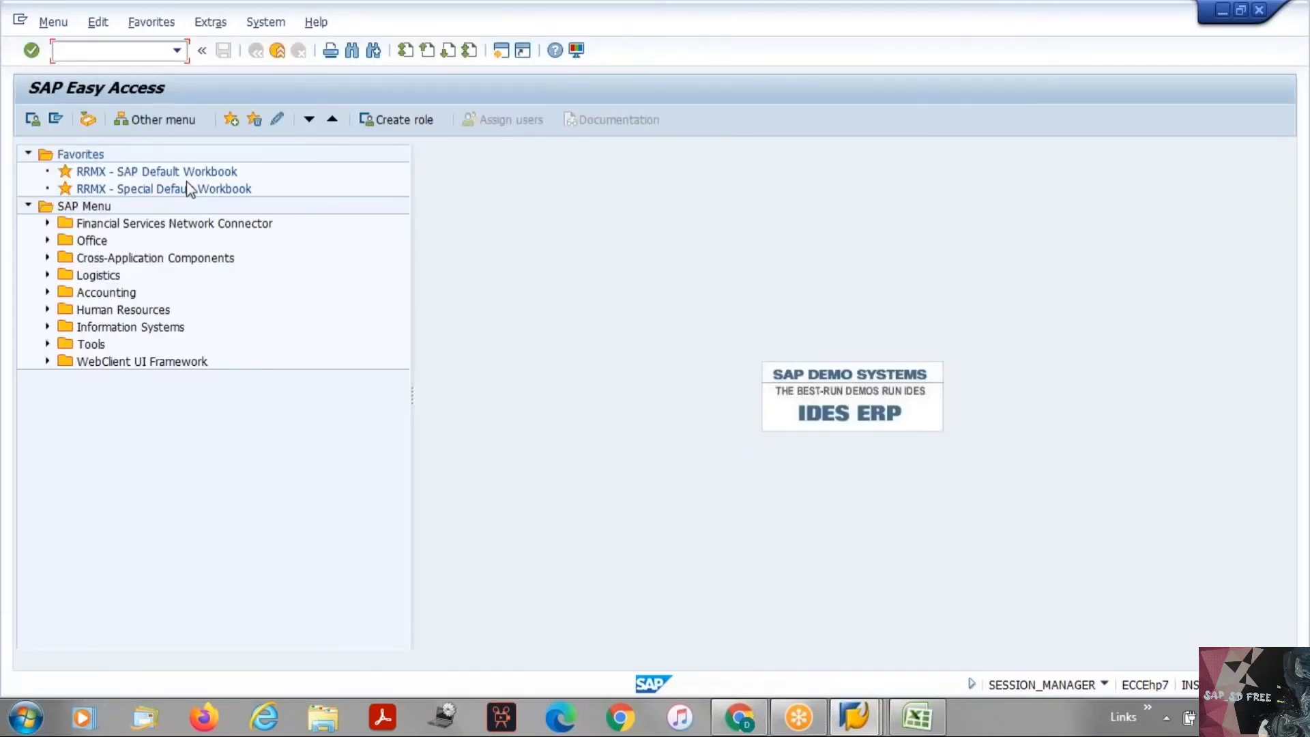
type("mm01")
key("Return")
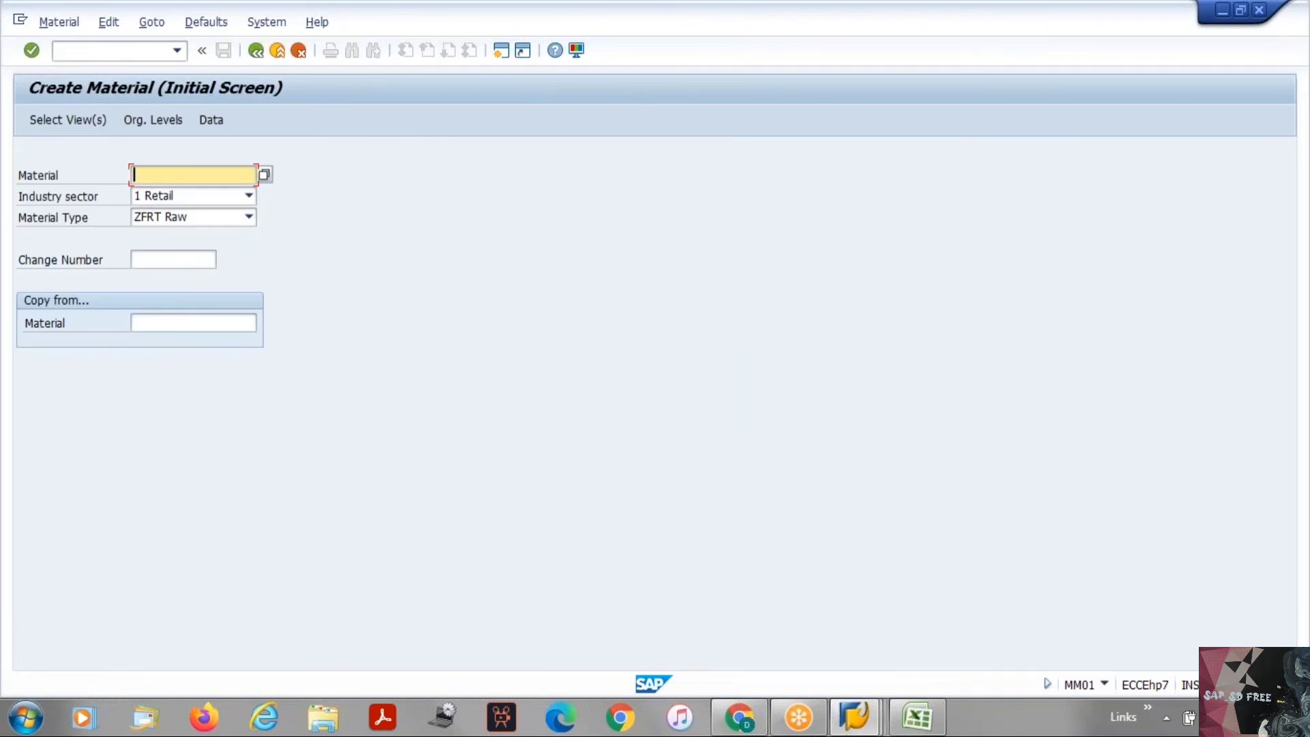
Step: Start ZFRT material JKLASAKJSKLAJKLS with the Basic Data 1 and 2 views, check its number, and exit without saving
type("jklasakjsklajkla")
key("Return")
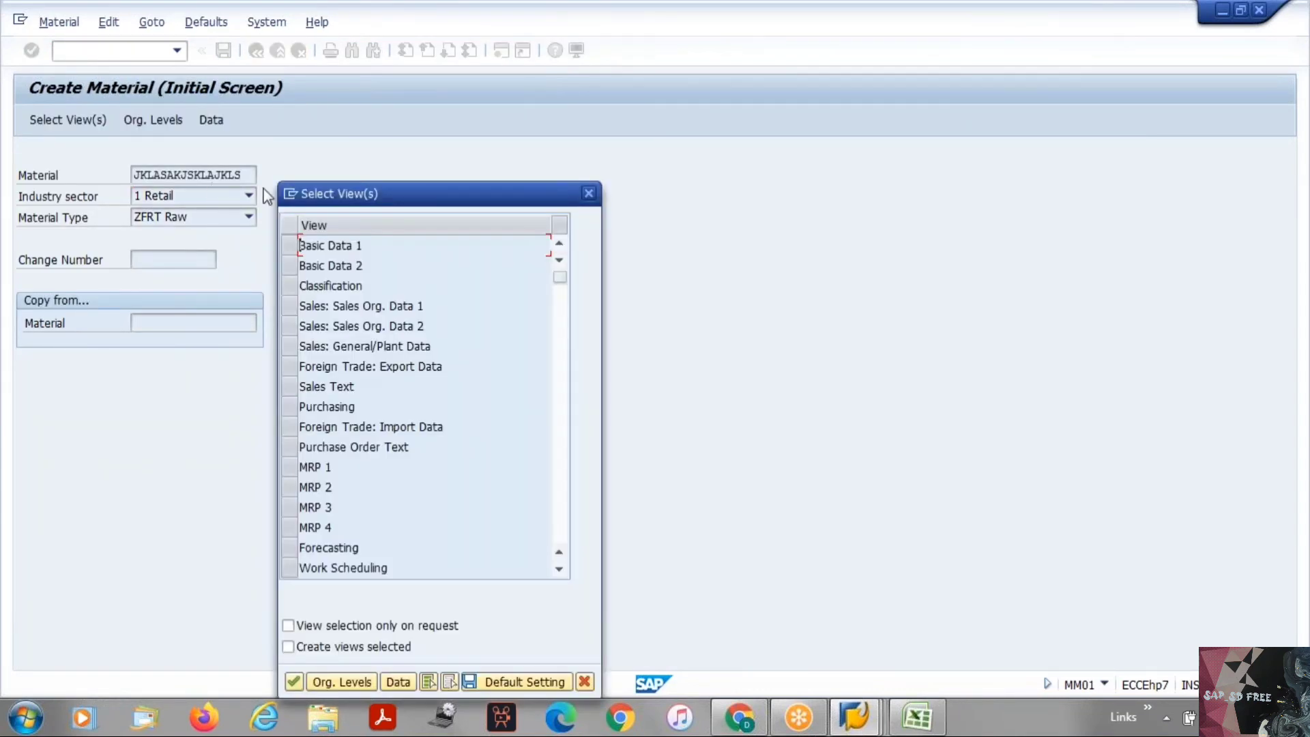
left_click(290, 260)
left_click(290, 245)
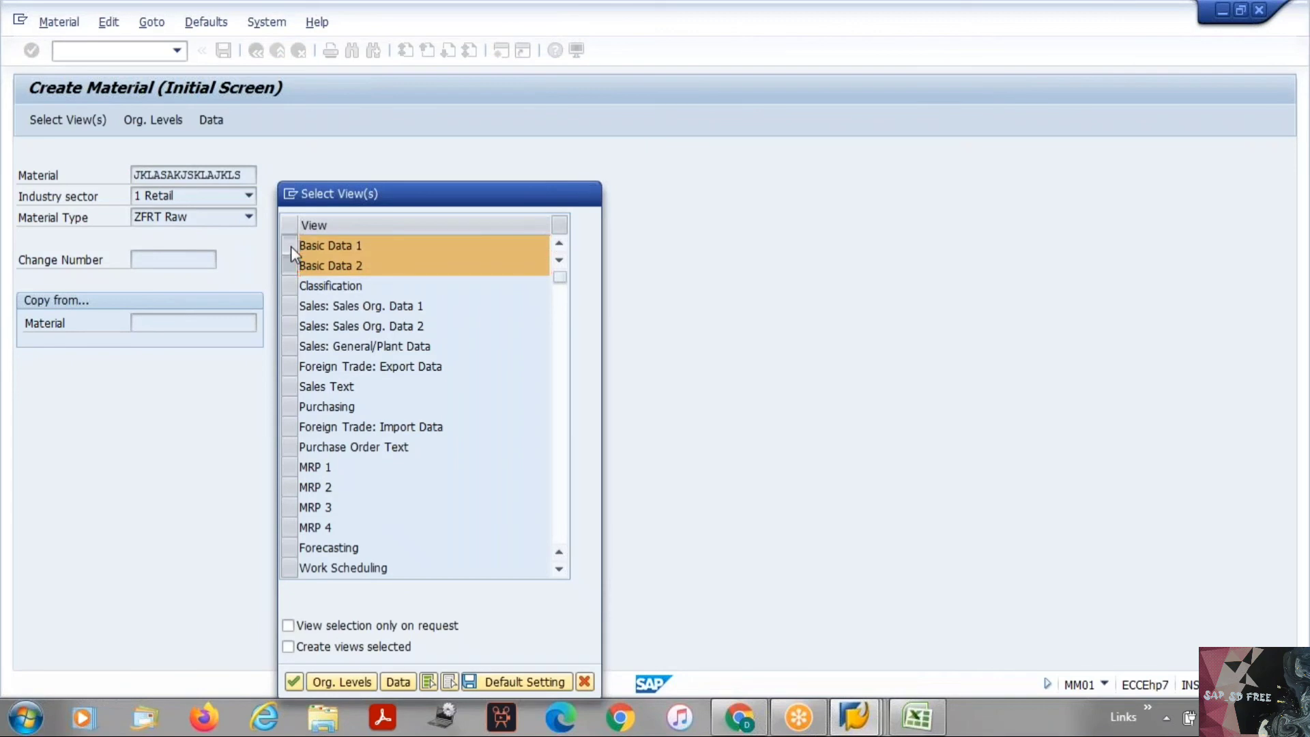
key("Return")
left_click_drag(216, 196, 31, 165)
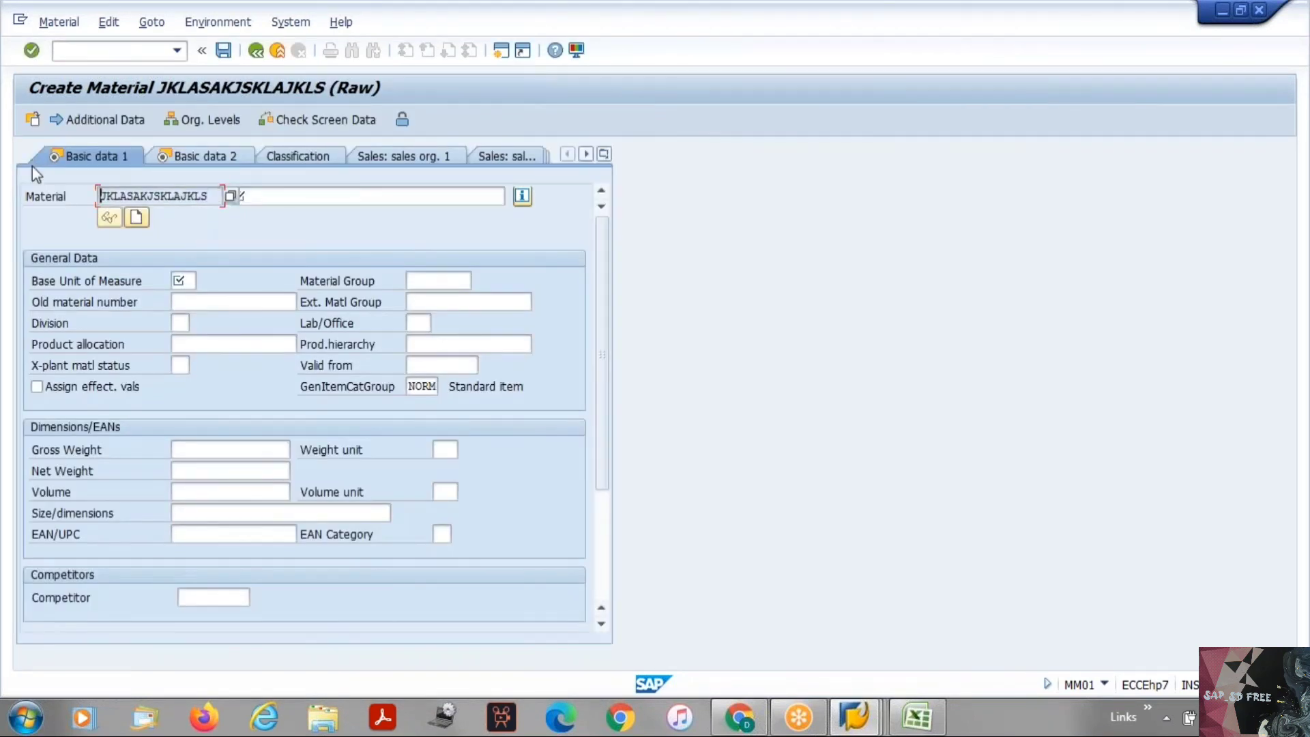
left_click(275, 50)
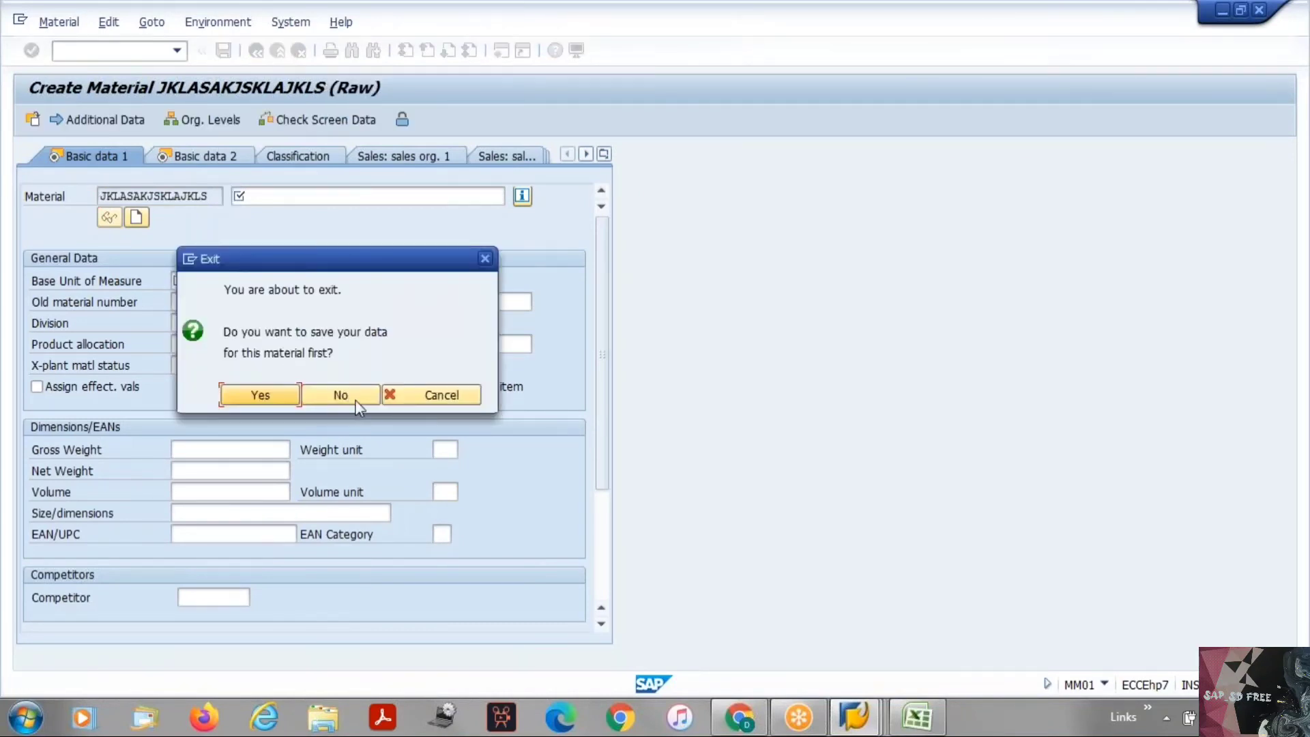
left_click(356, 402)
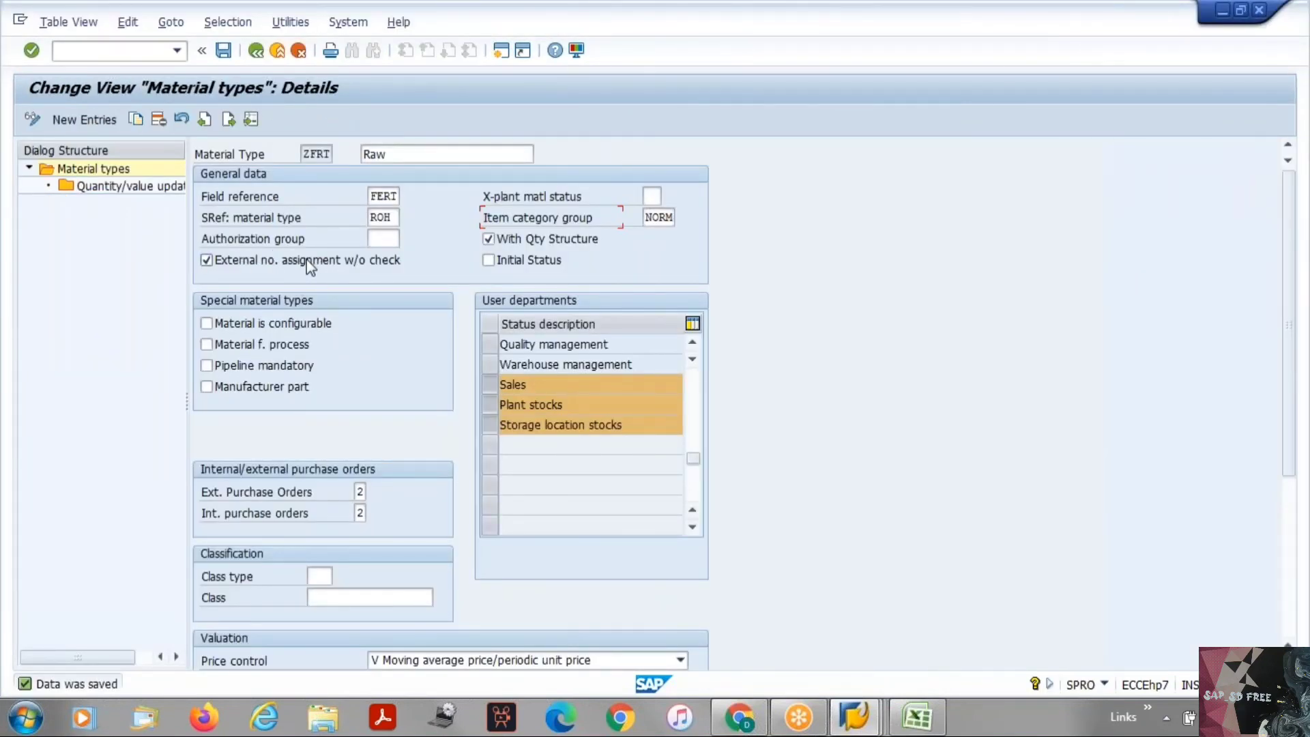
Step: Turn off External no. assignment w/o check for ZFRT and save the material type
left_click(265, 267)
key("ctrl+s")
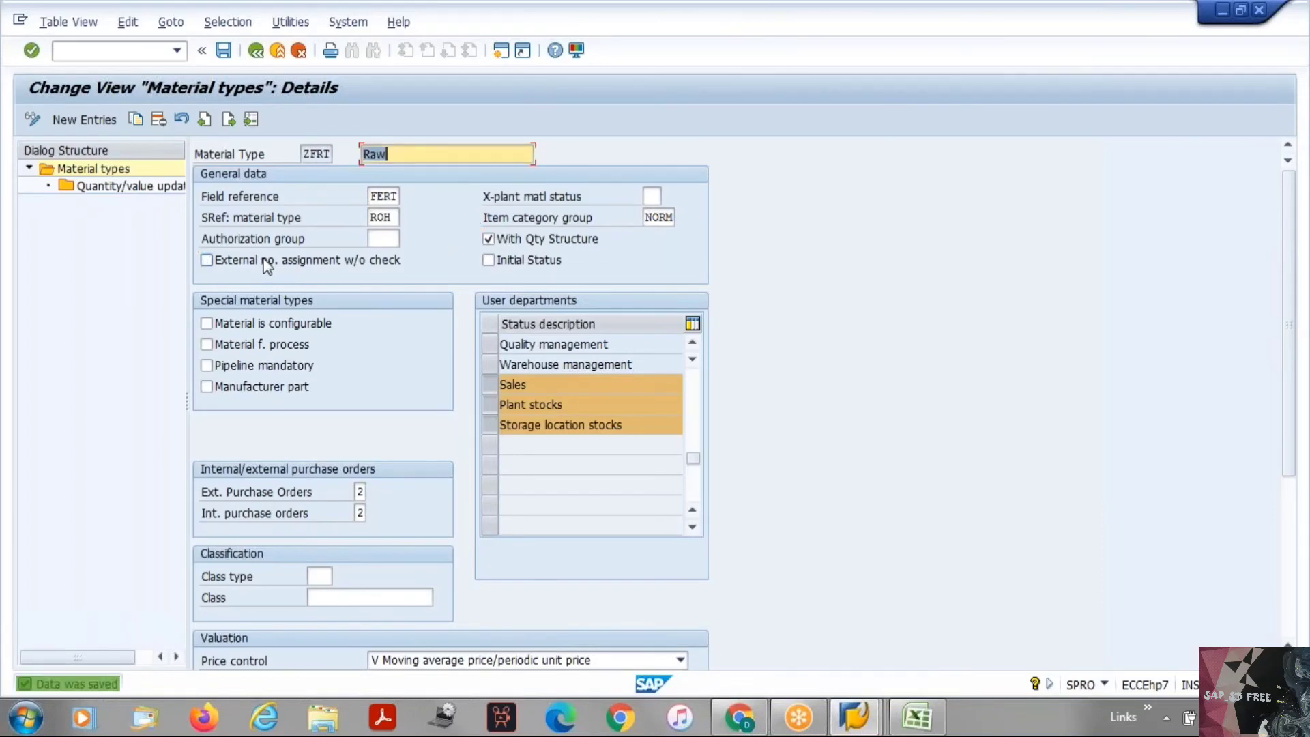
Step: Restart MM01 so the changed ZFRT settings can be tested
key("F3")
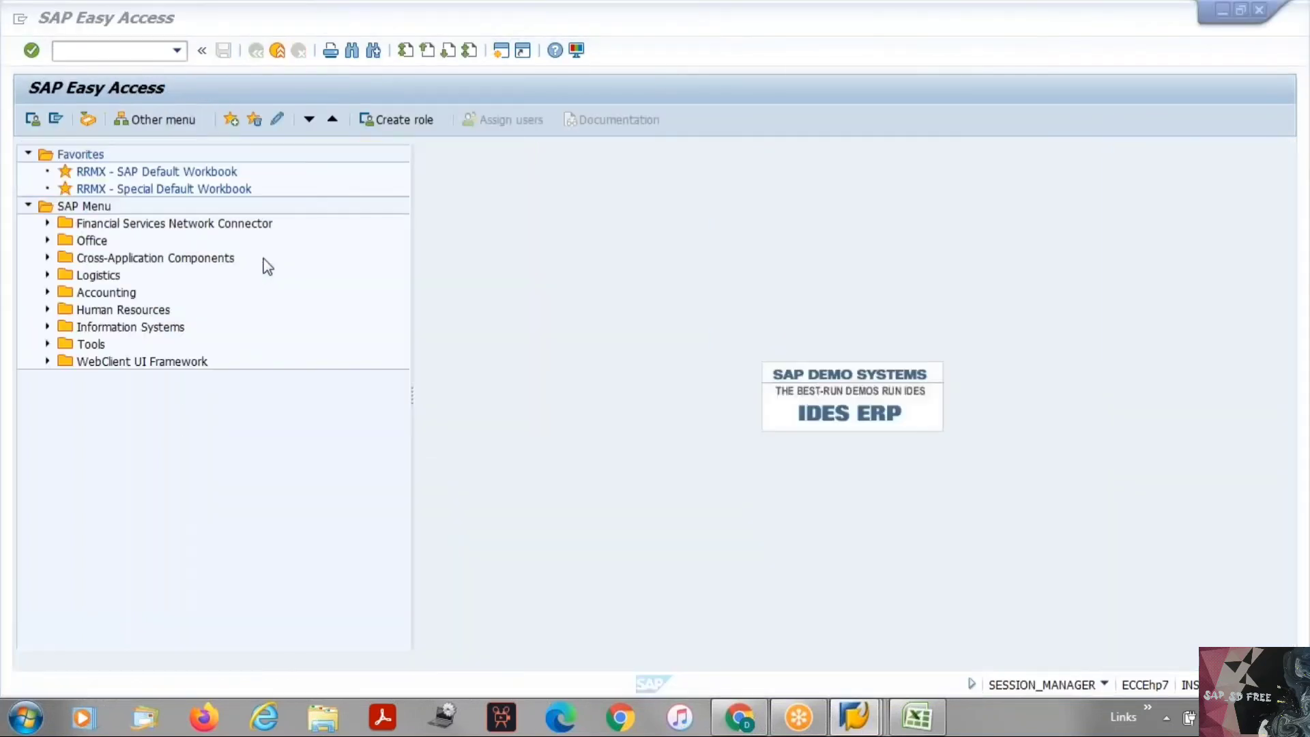
type("/n")
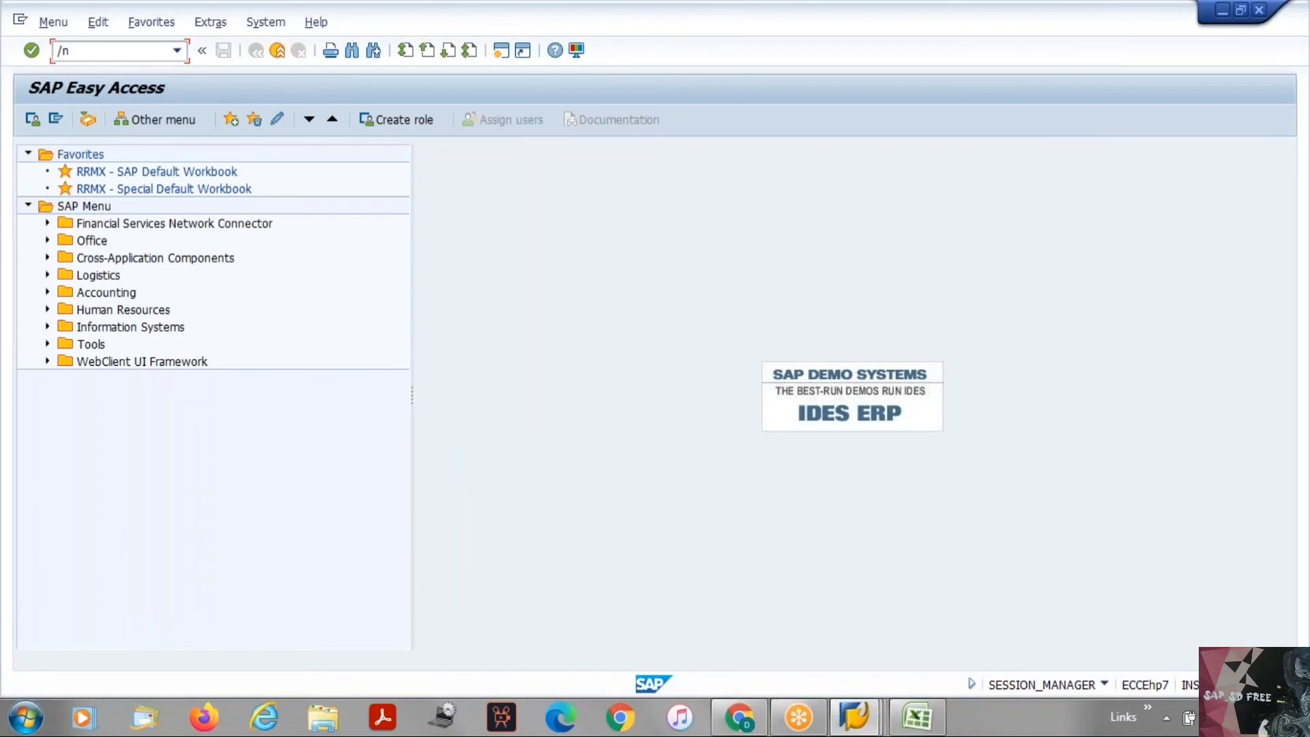
type("mm01")
key("BackSpace")
key("BackSpace")
type("01")
key("Return")
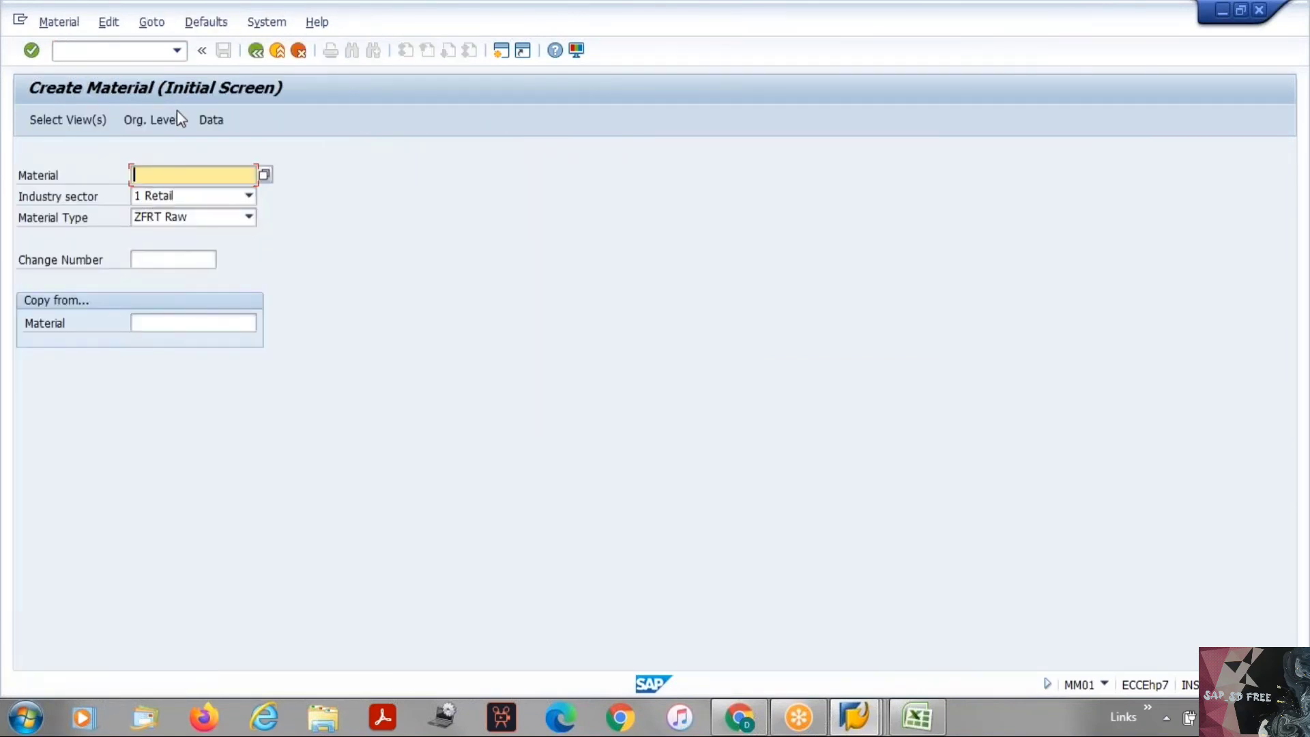
Step: Try to create a ZFRT material with the external number SSDKLSK, and clear the number again
type("ssdklsk")
key("Return")
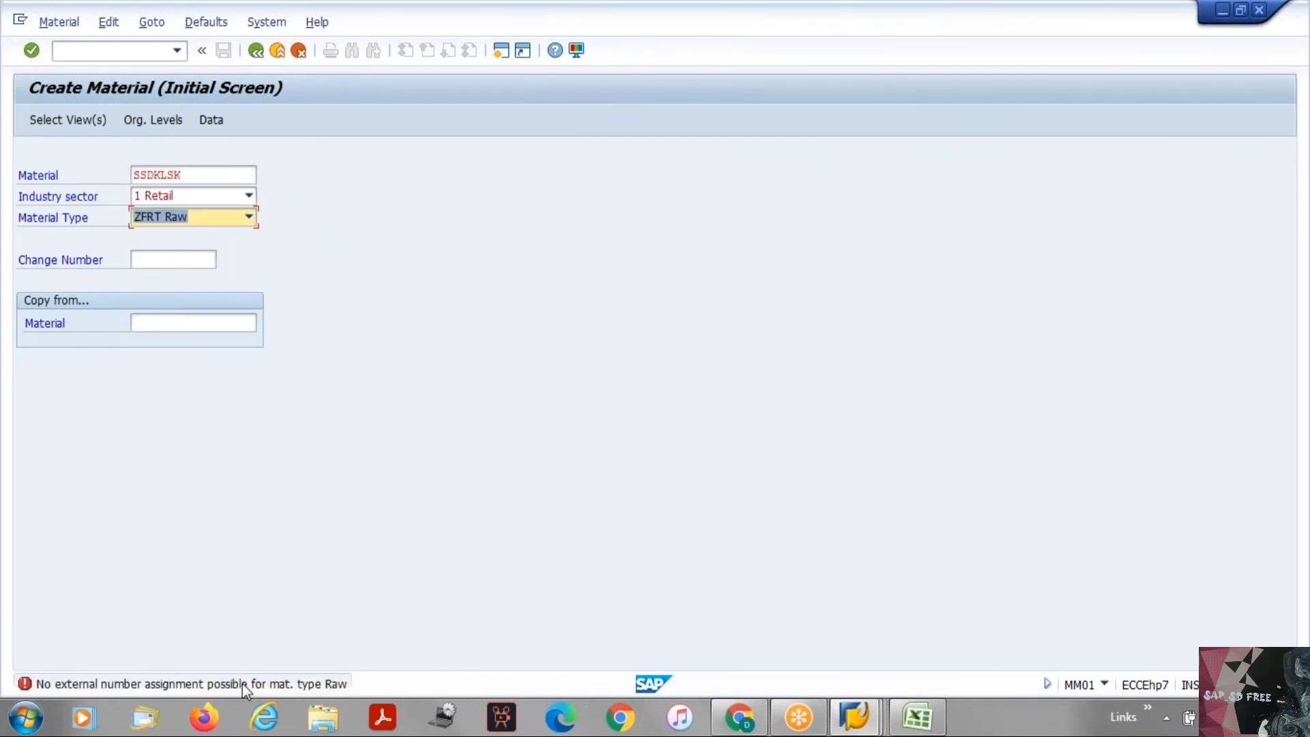
left_click(212, 175)
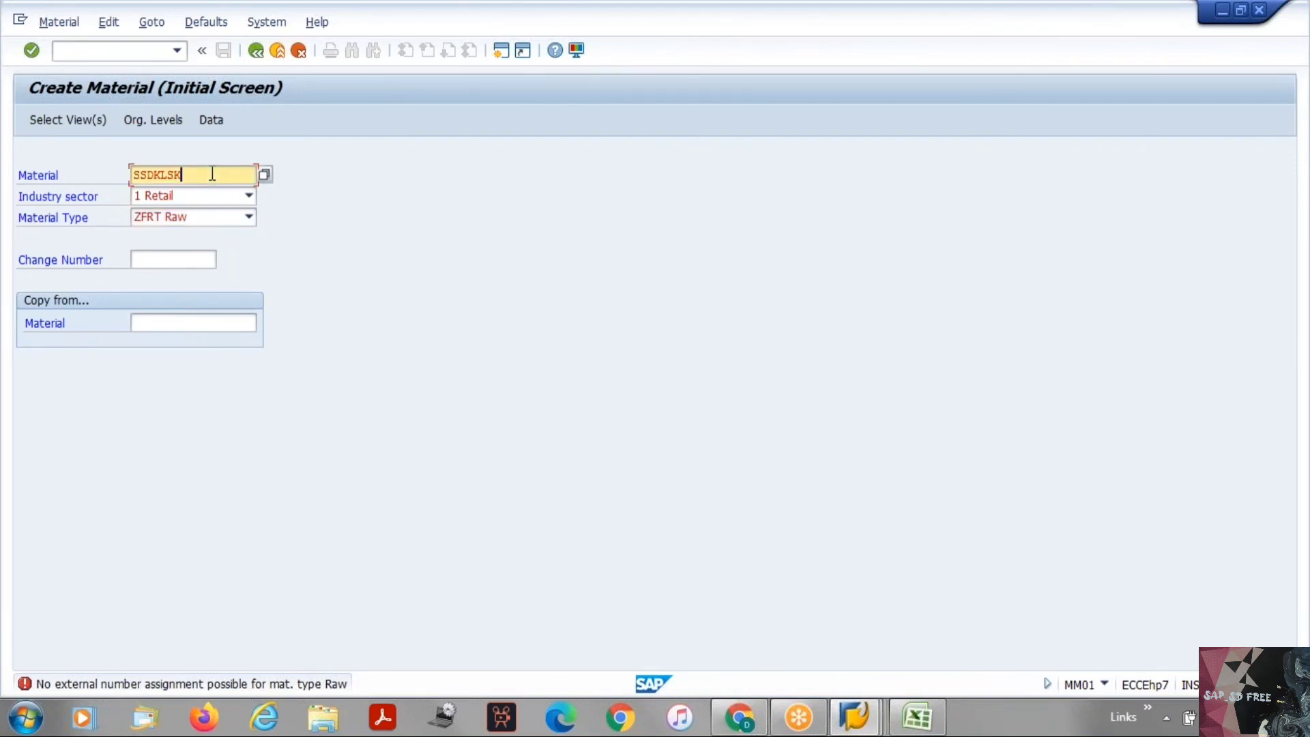
key("BackSpace")
key("BackSpace")
key("BackSpace")
key("BackSpace")
key("BackSpace")
key("BackSpace")
key("BackSpace")
Step: Check the Basic Data 1 view of a ZFRT material without an entered number, discard it and return to the ZFRT details
key("Return")
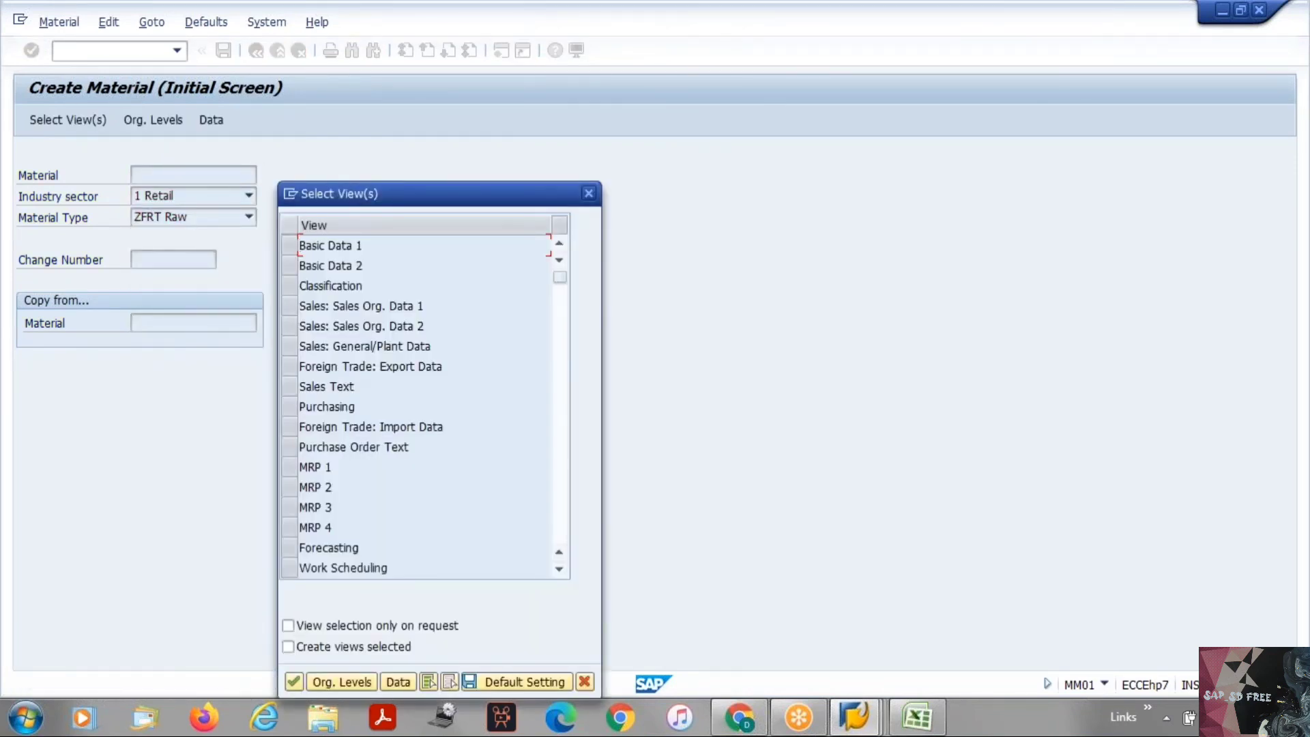
left_click(294, 249)
key("Return")
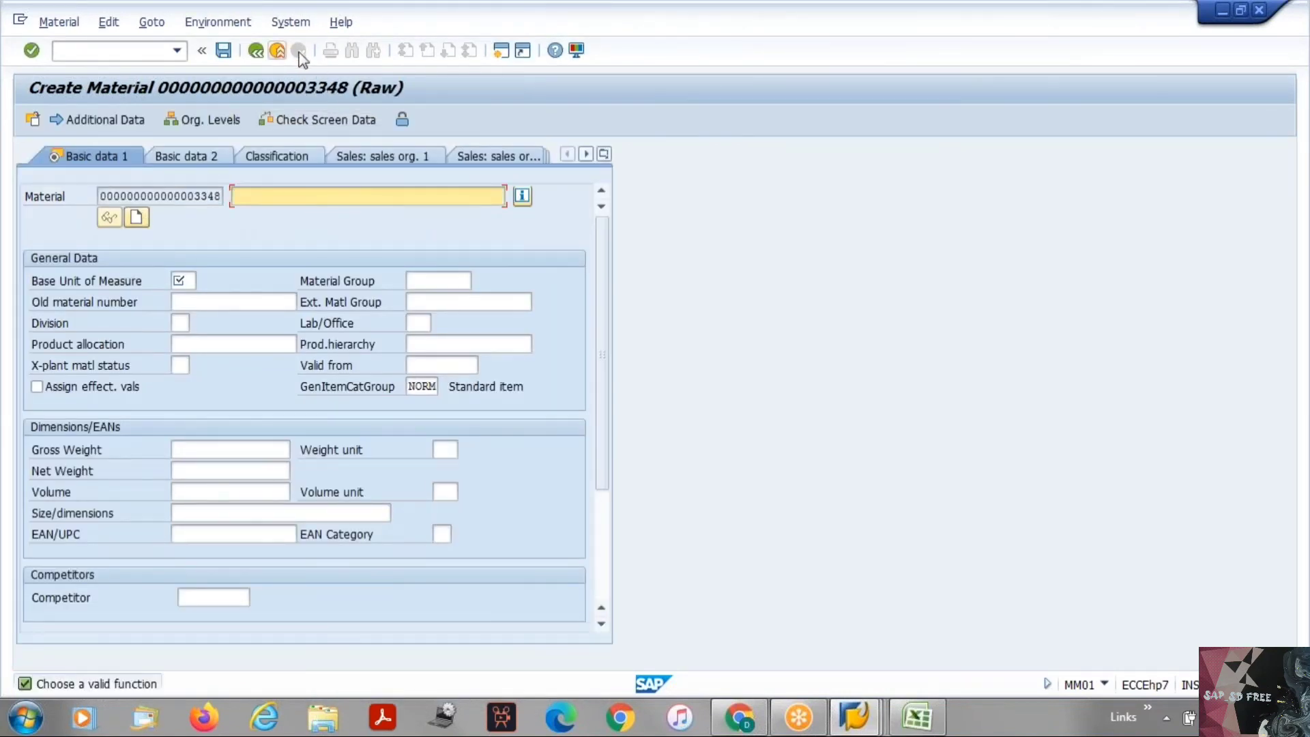
left_click(284, 52)
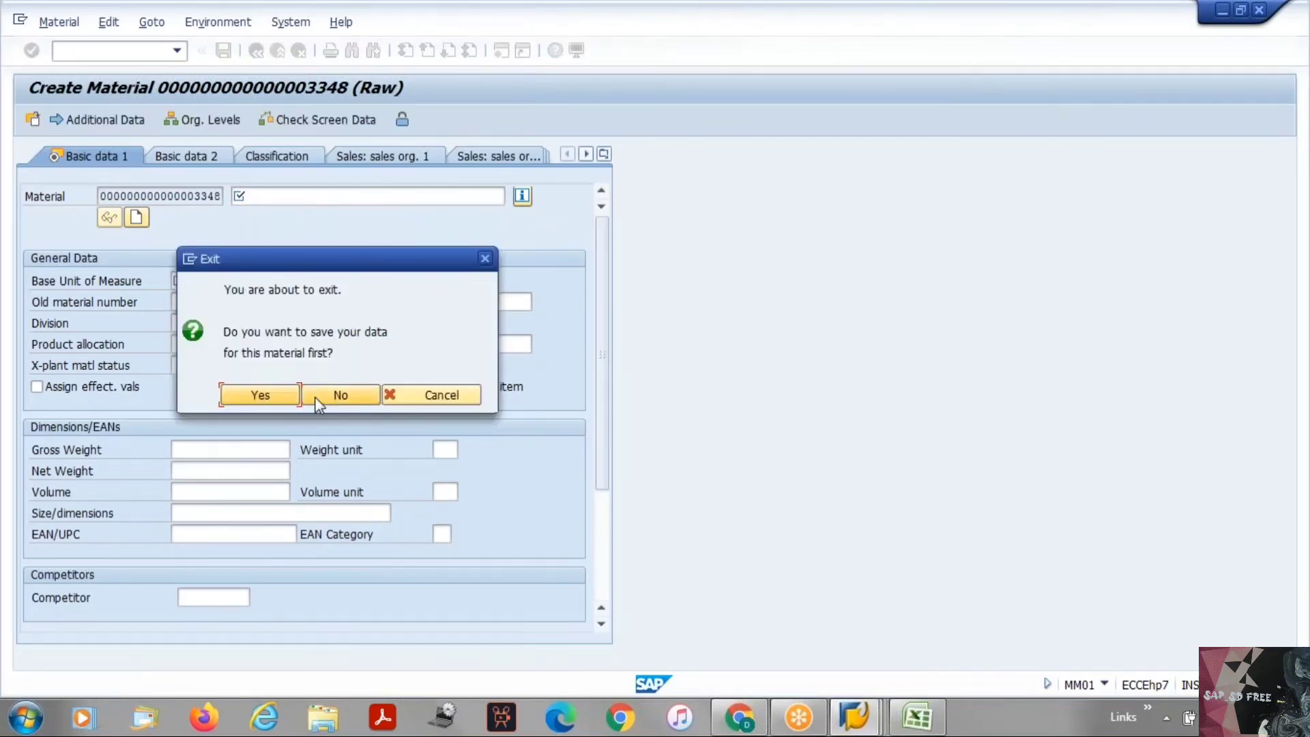
left_click(314, 396)
key("alt+Tab")
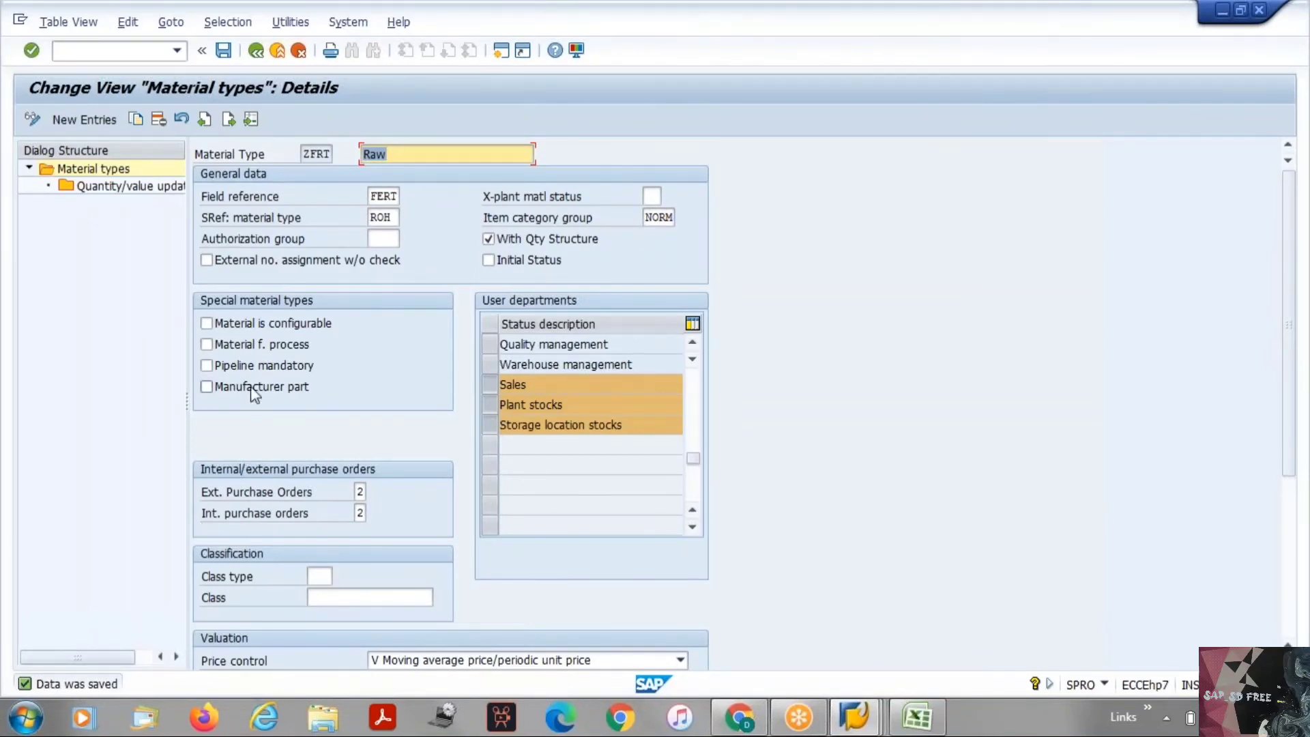
Step: Turn on External no. assignment w/o check for material type ZFRT
left_click(236, 265)
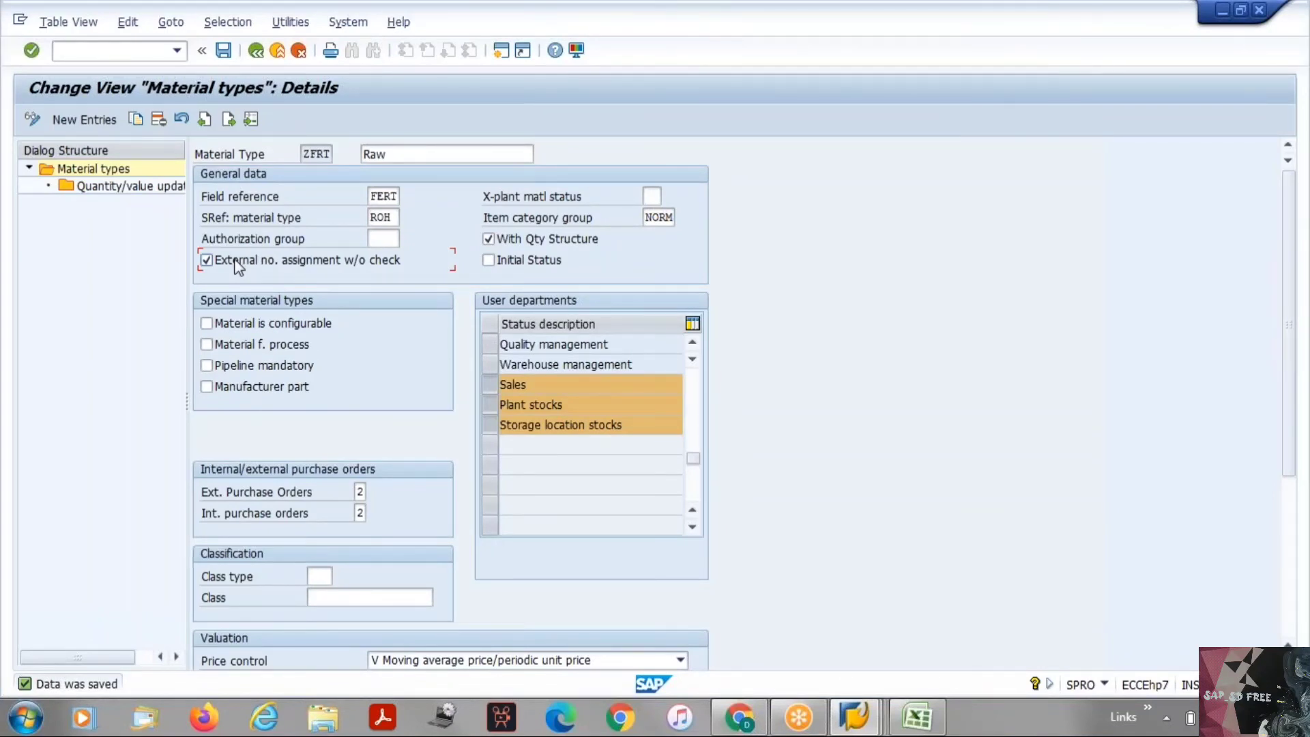
key("Return")
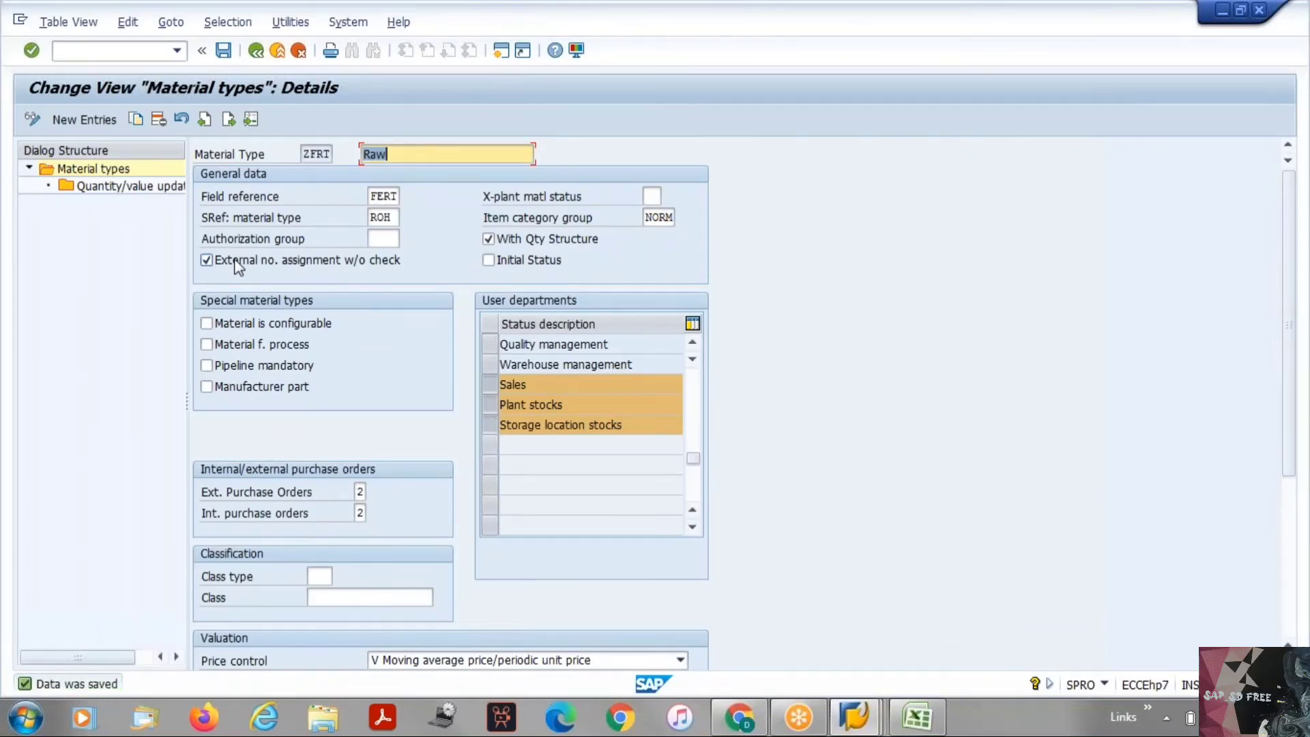
key("Tab")
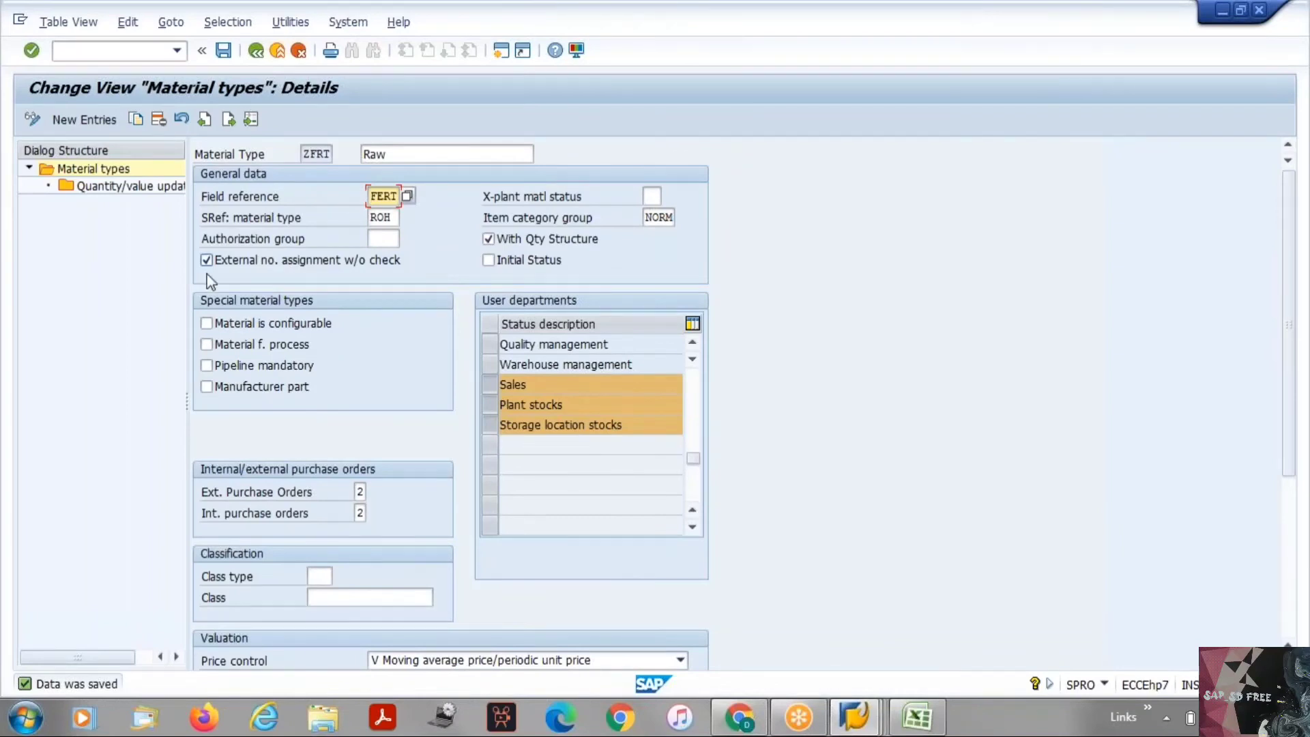
Step: Look up the quantity and value updating settings of ZFRT for valuation area BAJ1, and return to the IMG structure
double_click(165, 191)
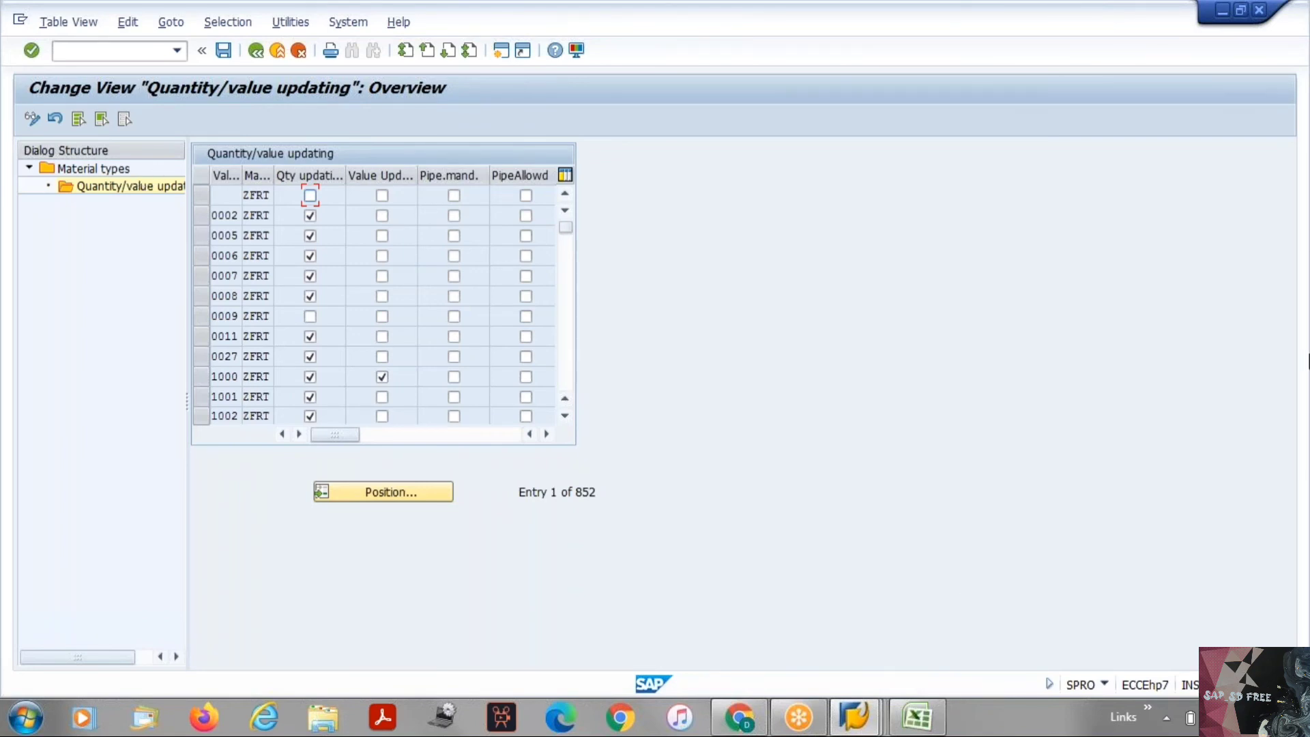
left_click(396, 491)
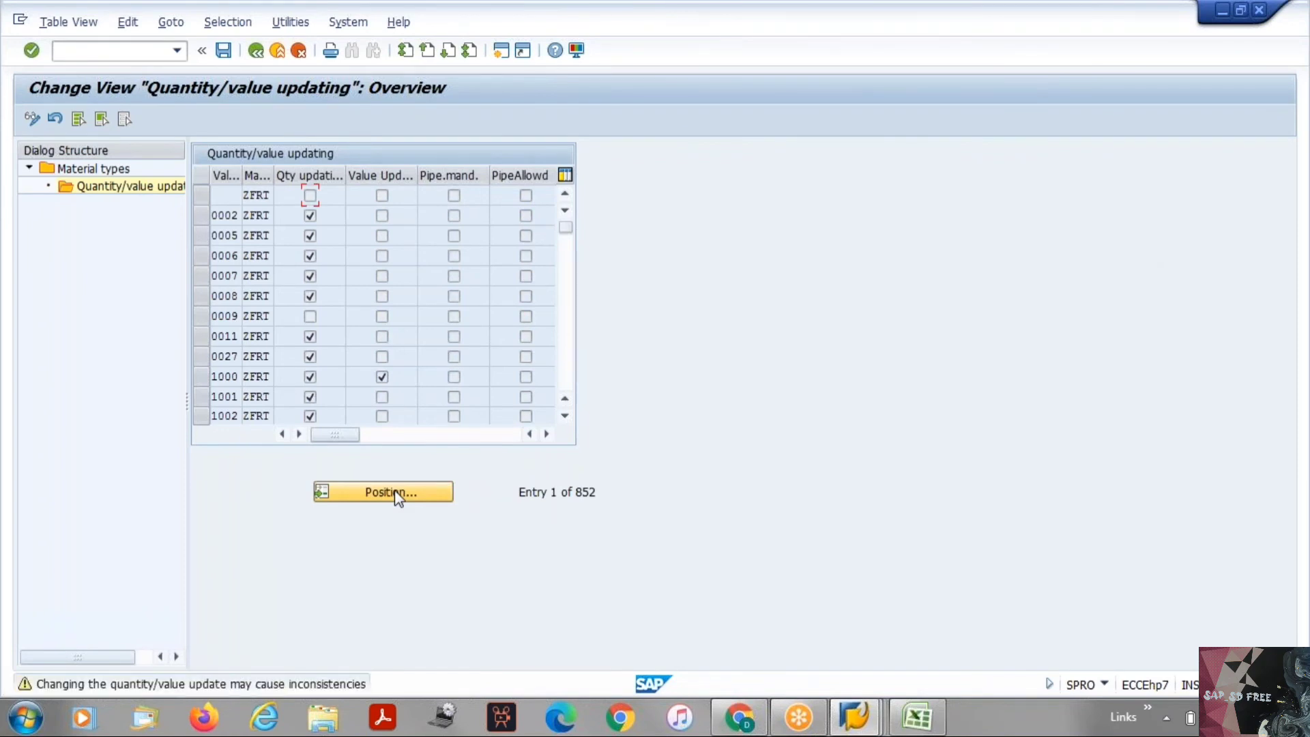
left_click(396, 491)
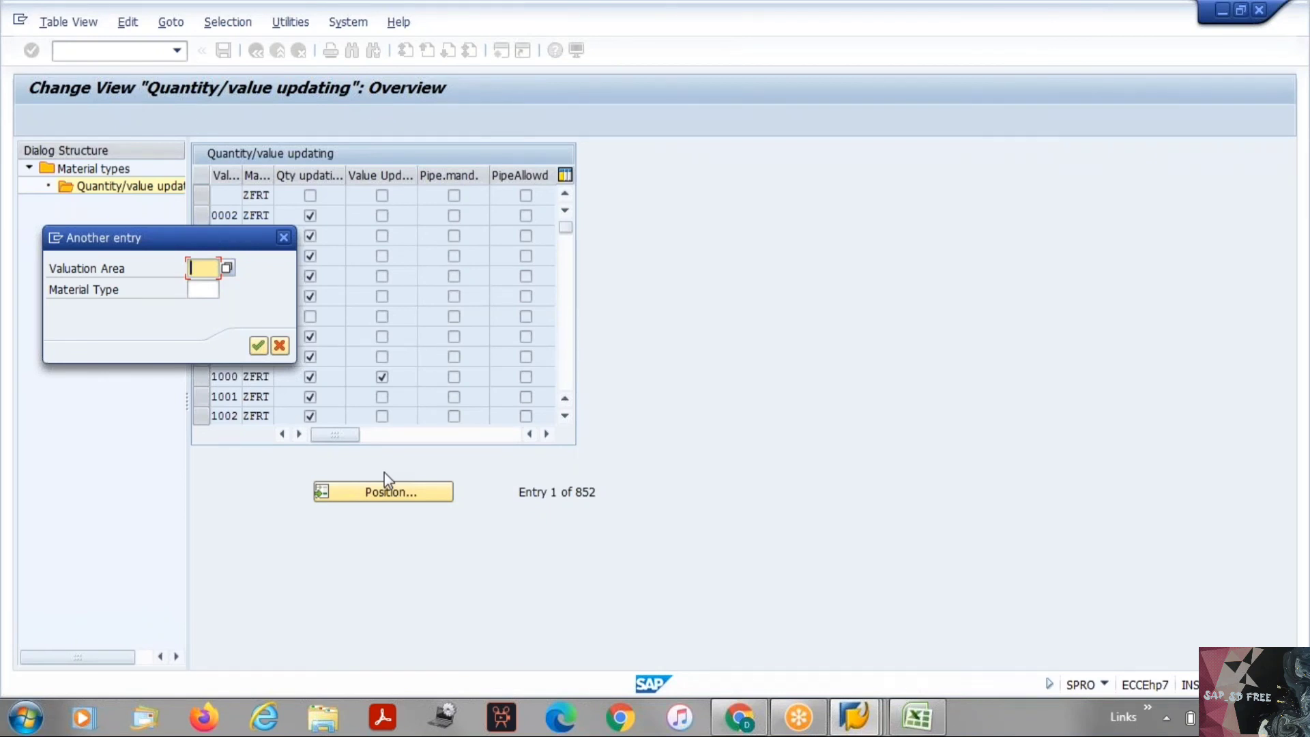
type("baj1")
key("Return")
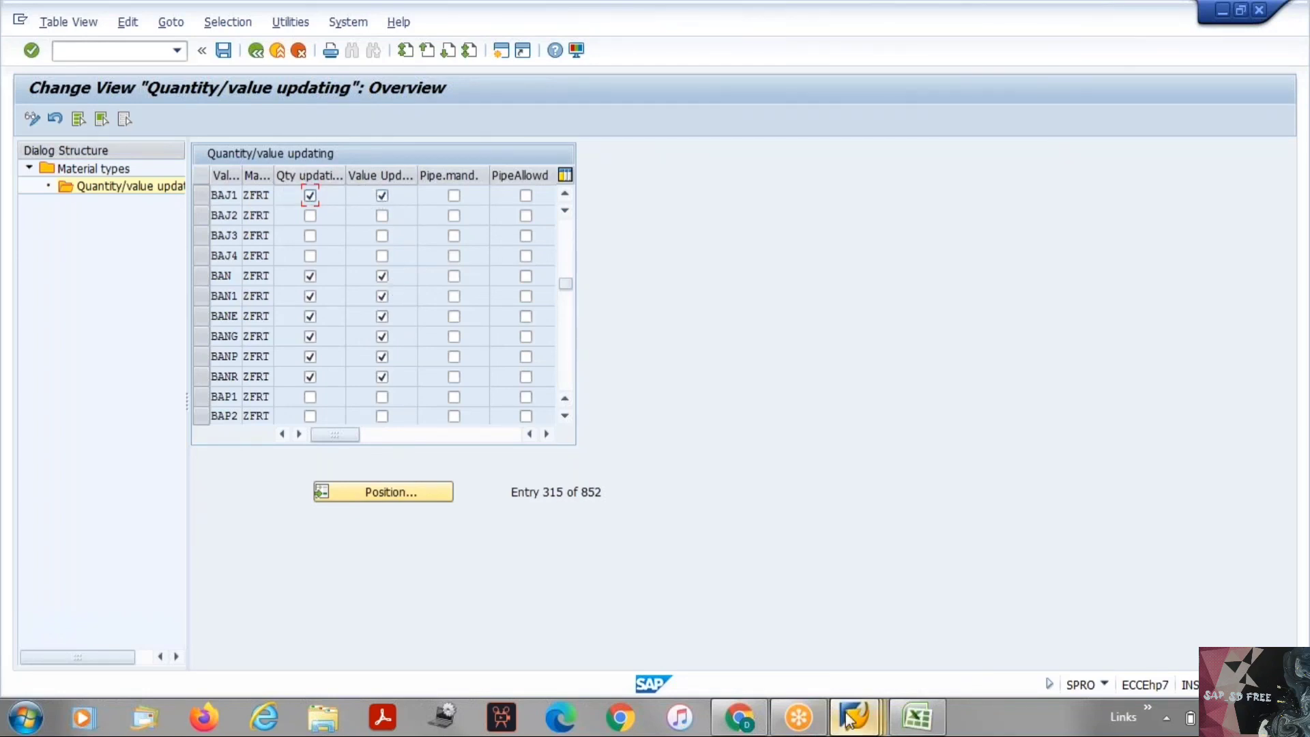
mouse_move(848, 727)
left_click(258, 53)
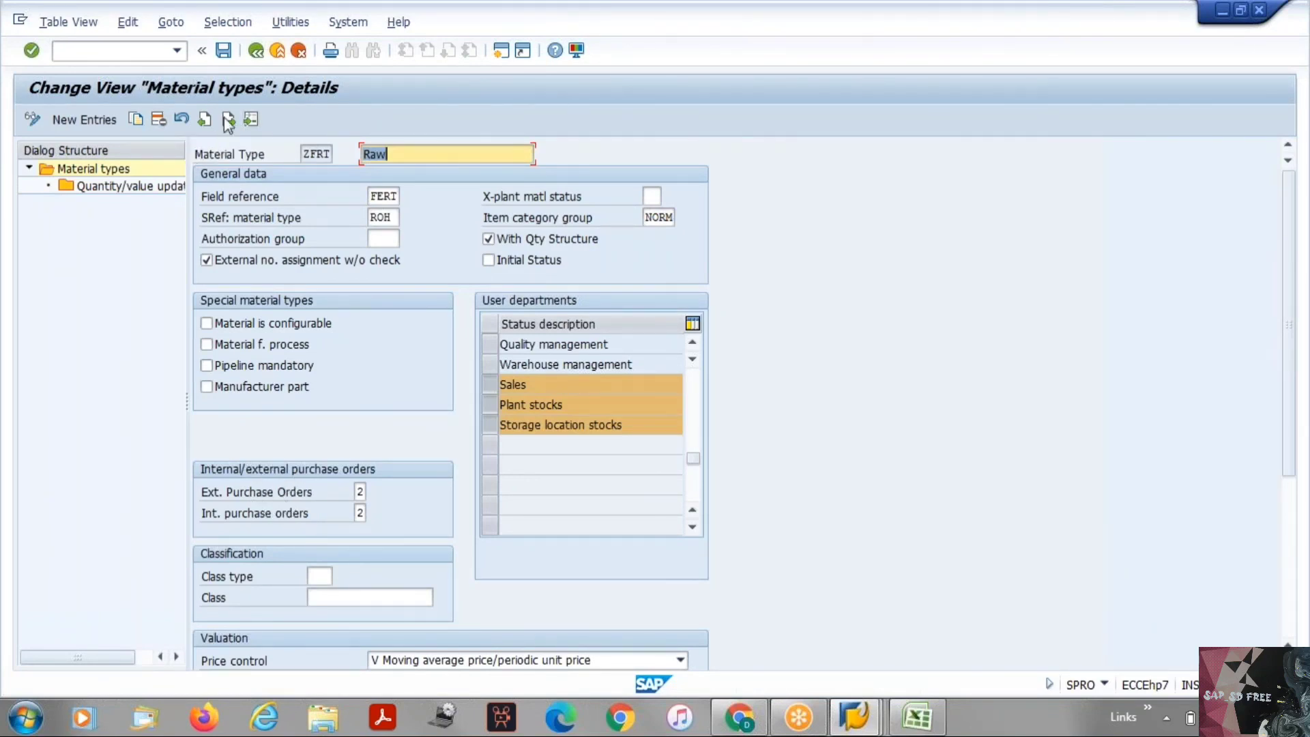
left_click(259, 54)
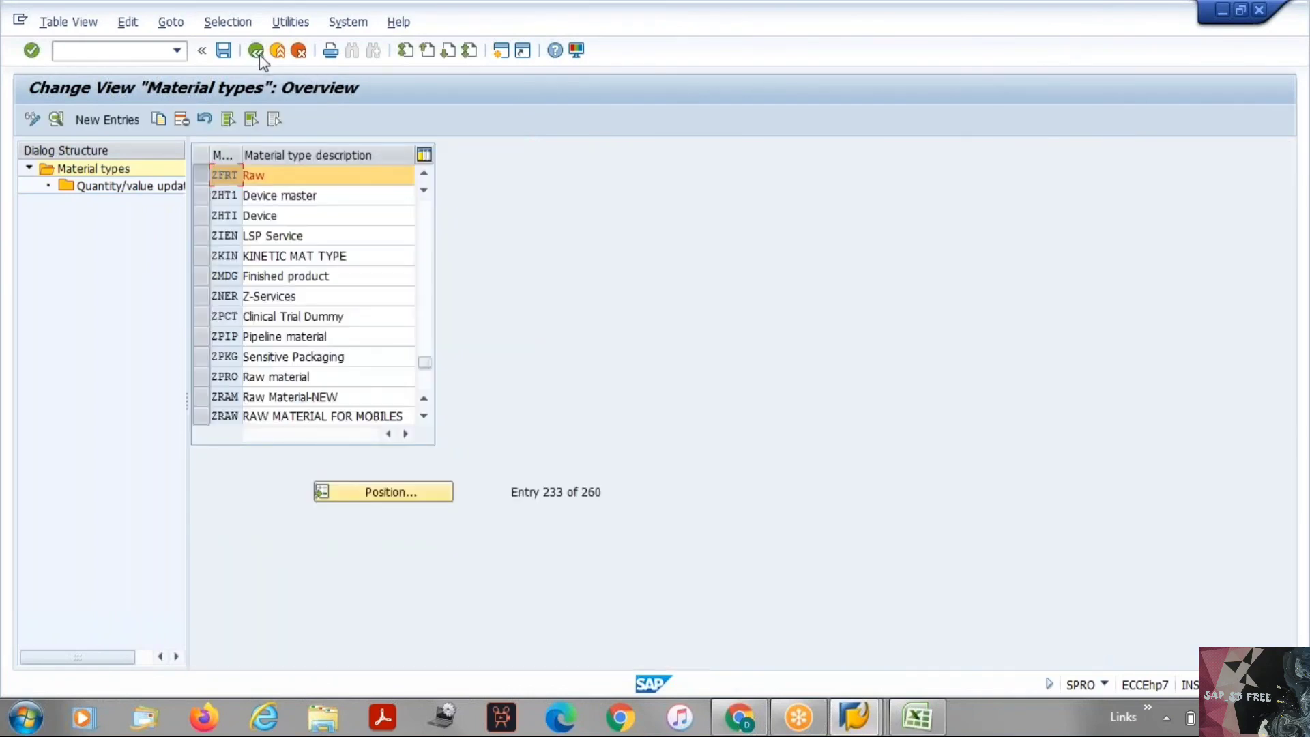
left_click(258, 54)
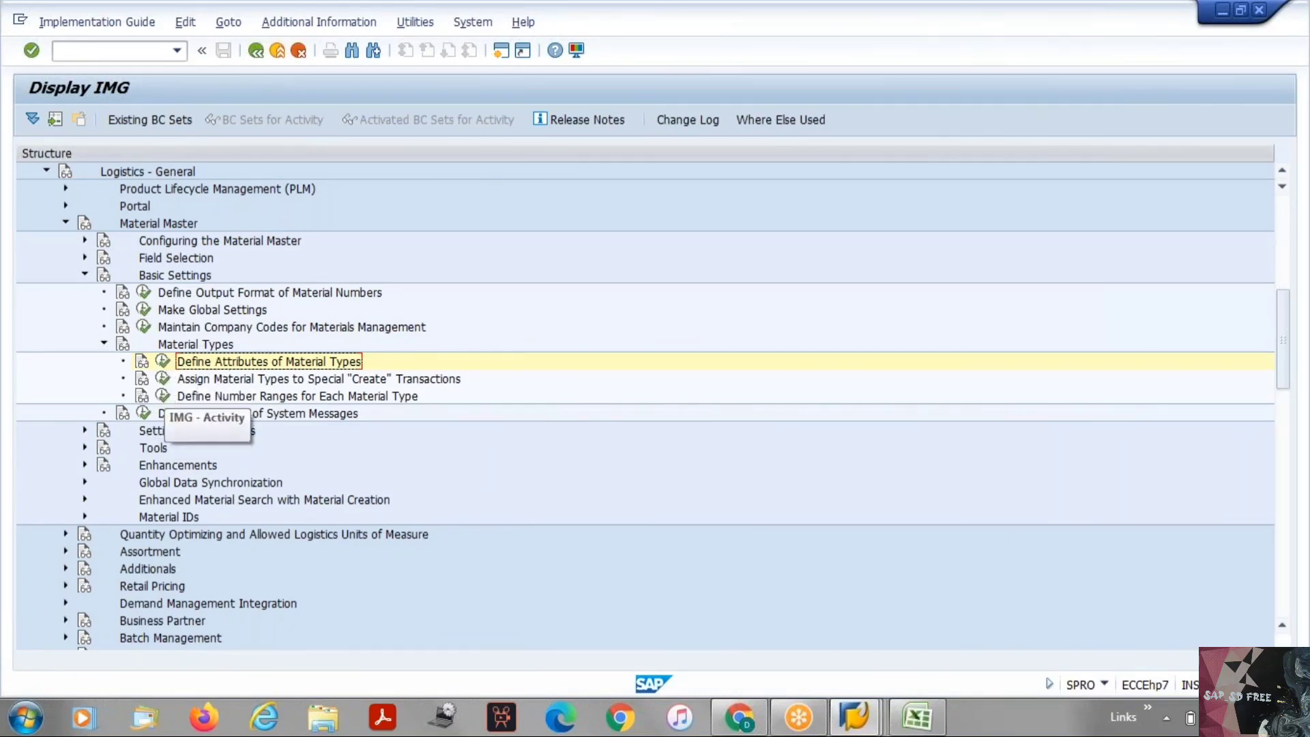
Step: Display the material master number range intervals from Define Number Ranges for Each Material Type, and return to the IMG
left_click(163, 395)
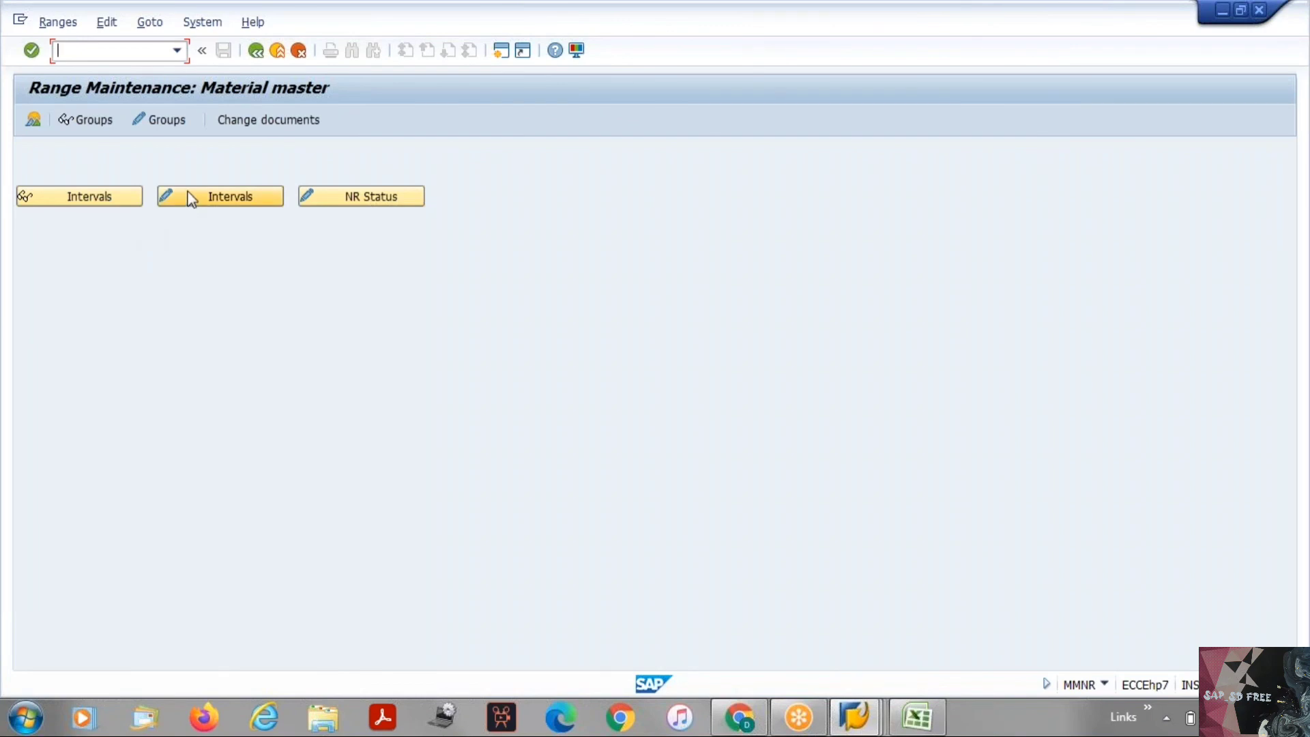
left_click(119, 200)
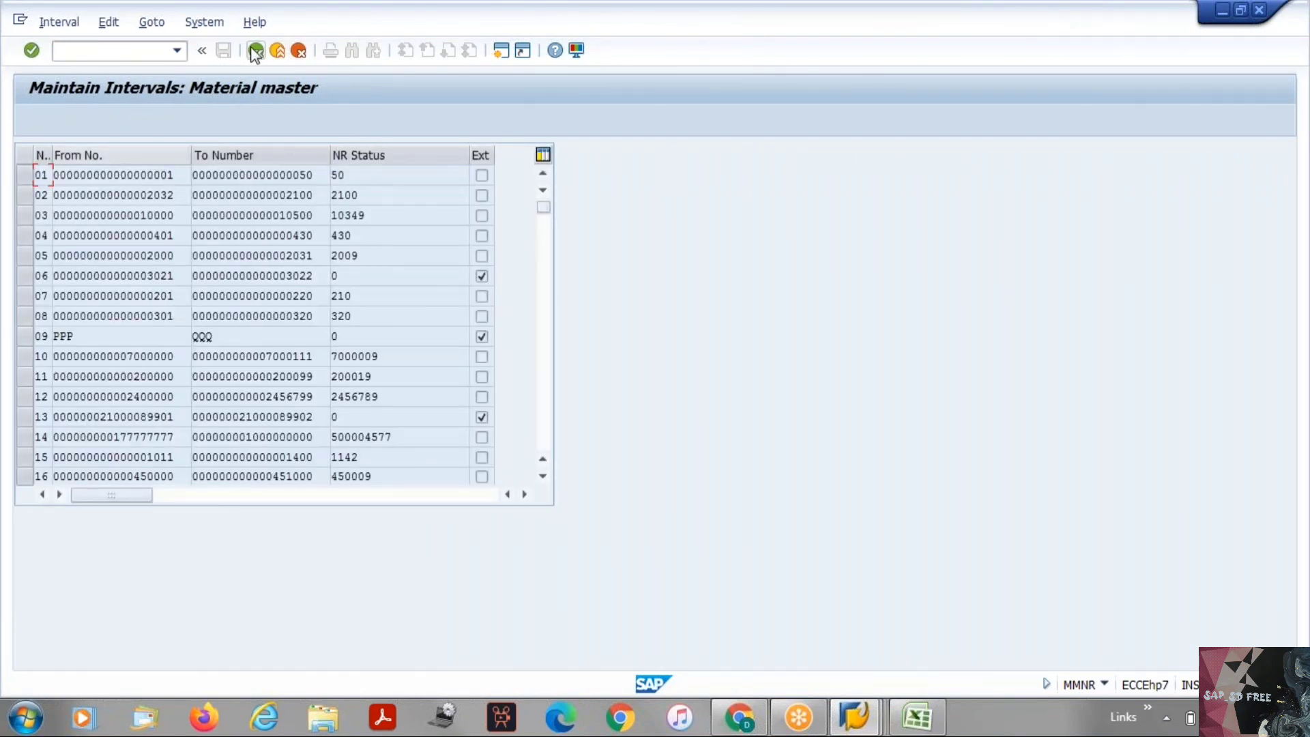
left_click(255, 51)
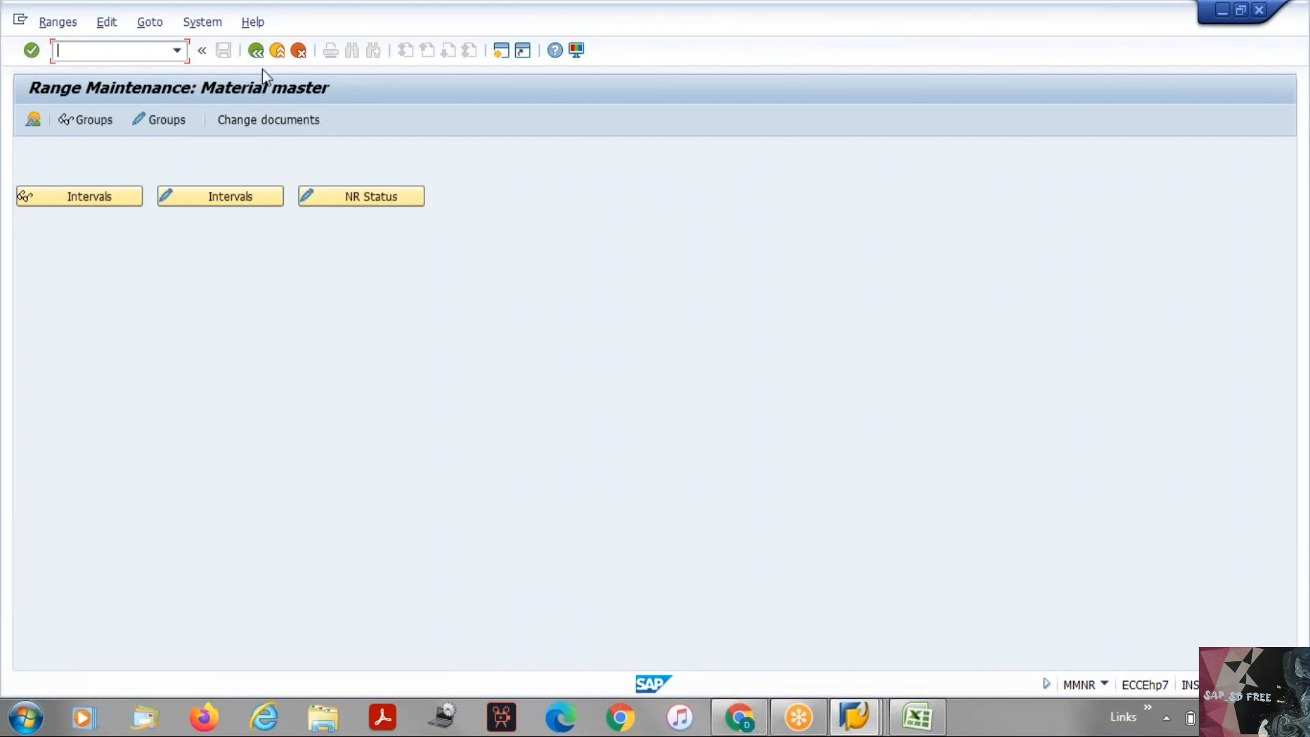
left_click(257, 55)
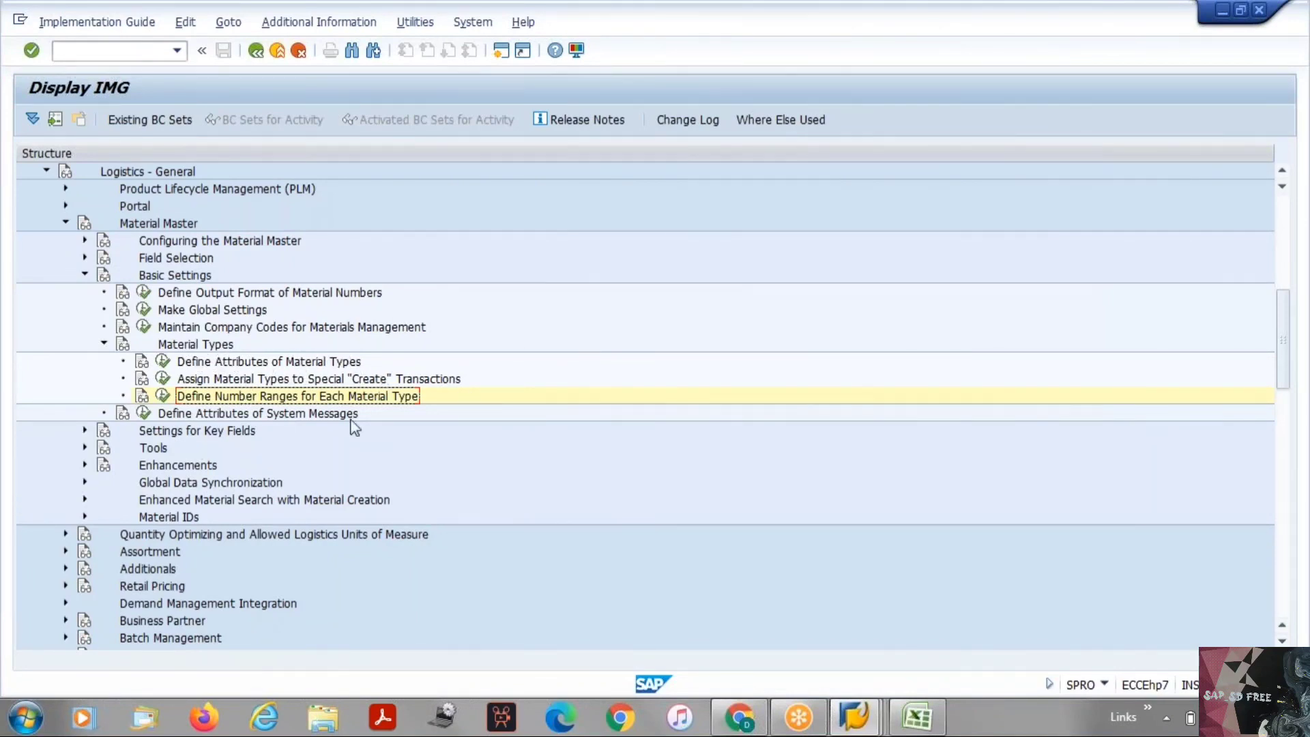
Step: Look through the Field Selection and Configuring the Material Master activities, with the Basic Settings node collapsed
left_click(105, 342)
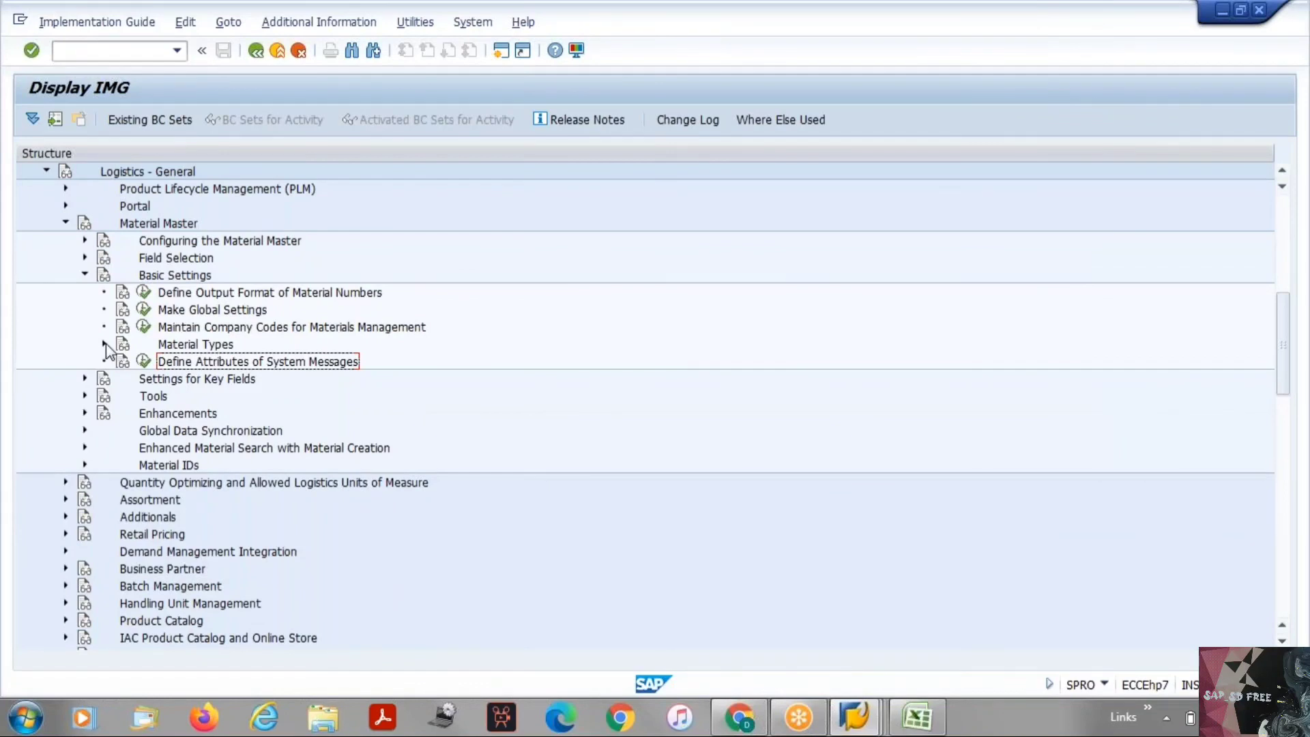
left_click(84, 274)
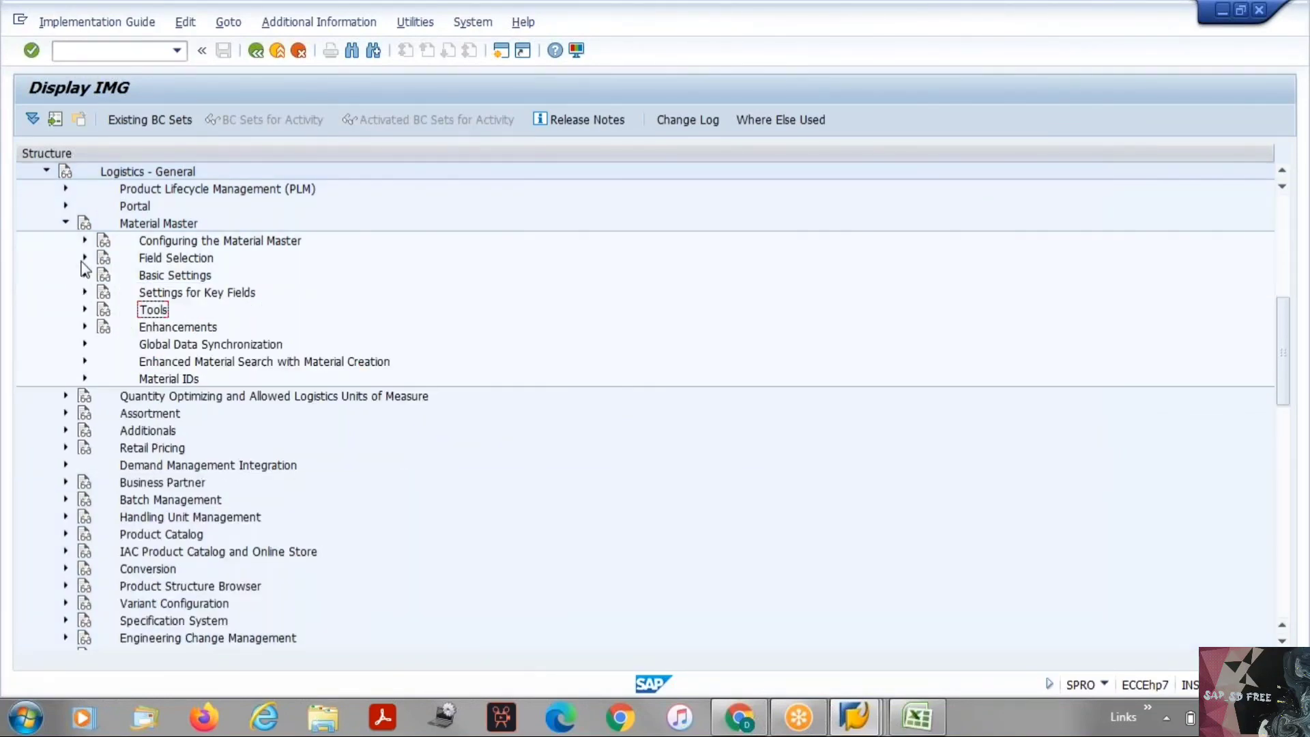
left_click(84, 258)
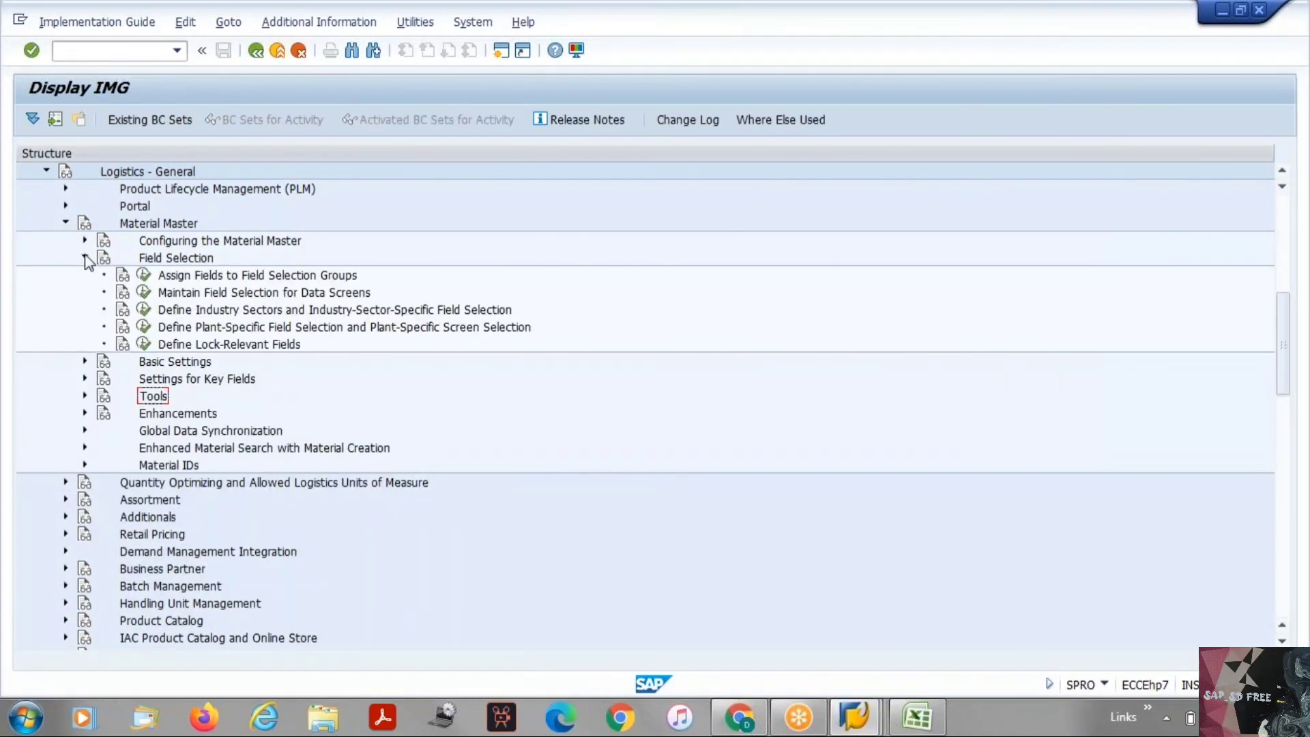
left_click(85, 258)
left_click(86, 240)
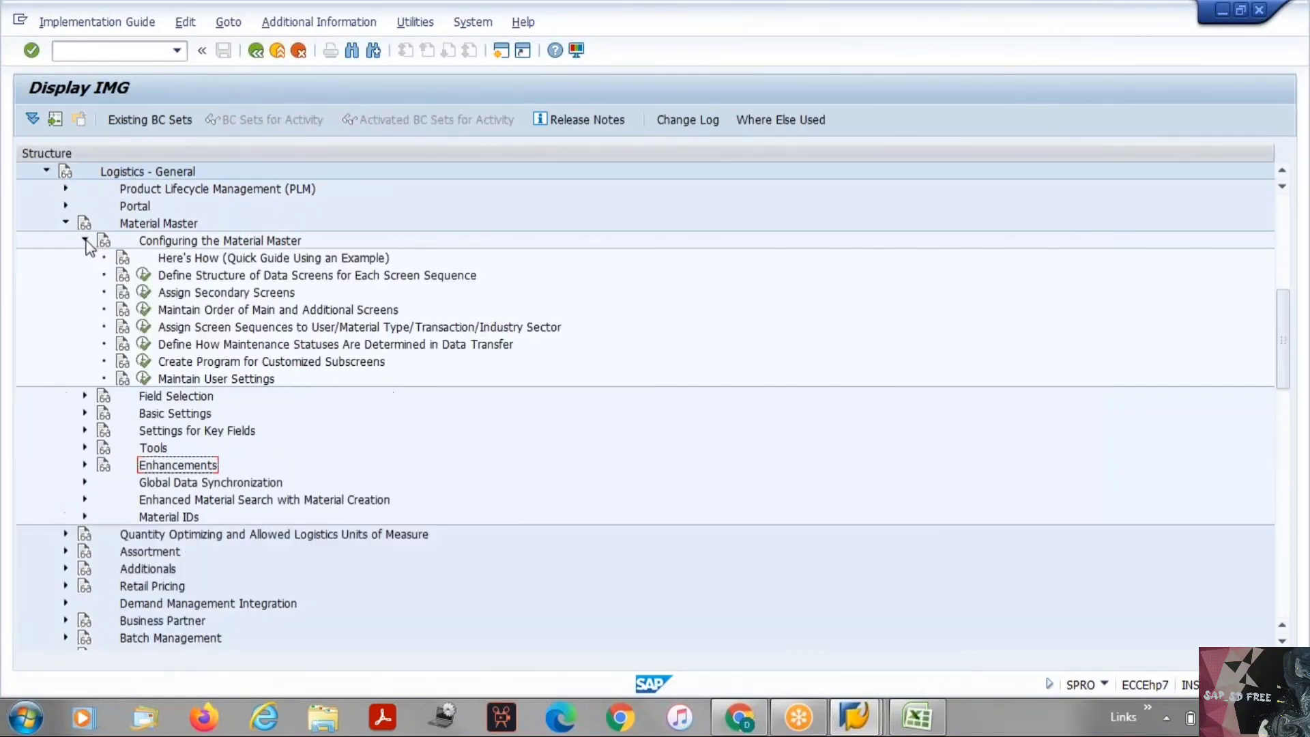
left_click(85, 240)
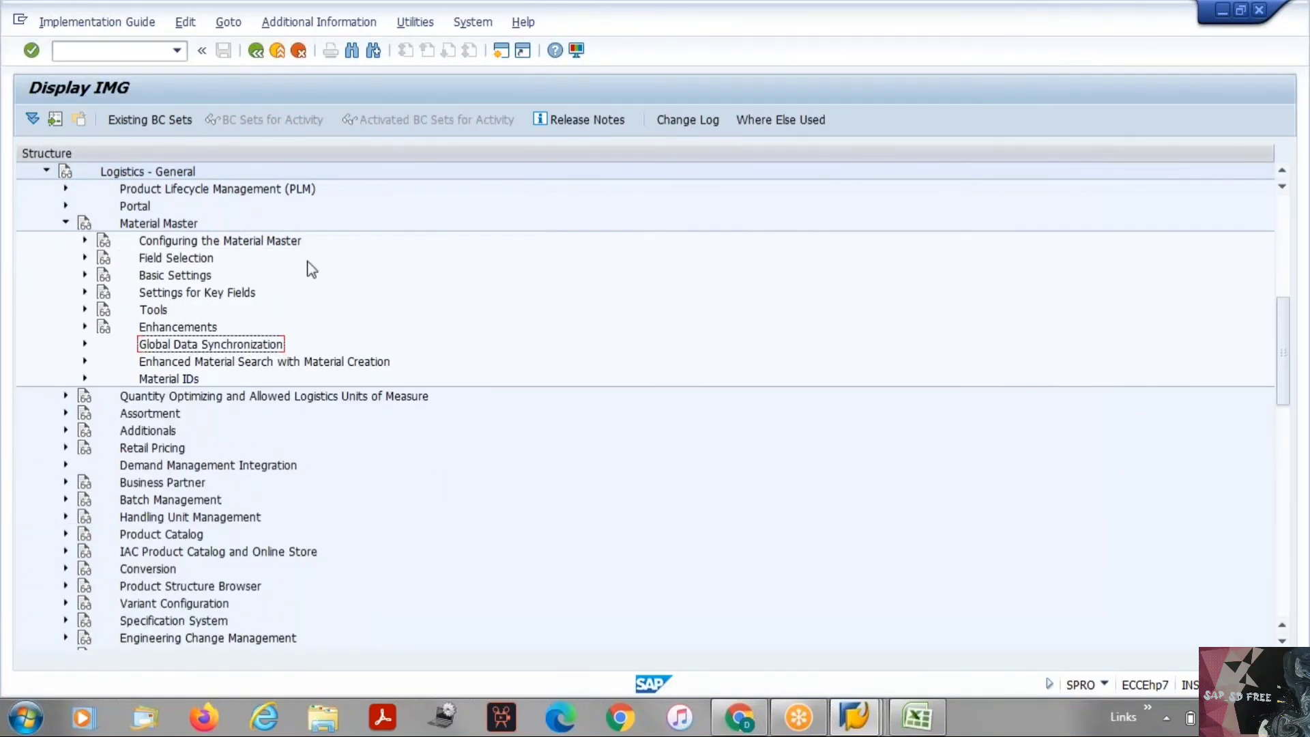
Step: Check the general control indicators in Make Global Settings under Basic Settings, and return to the IMG
left_click(85, 276)
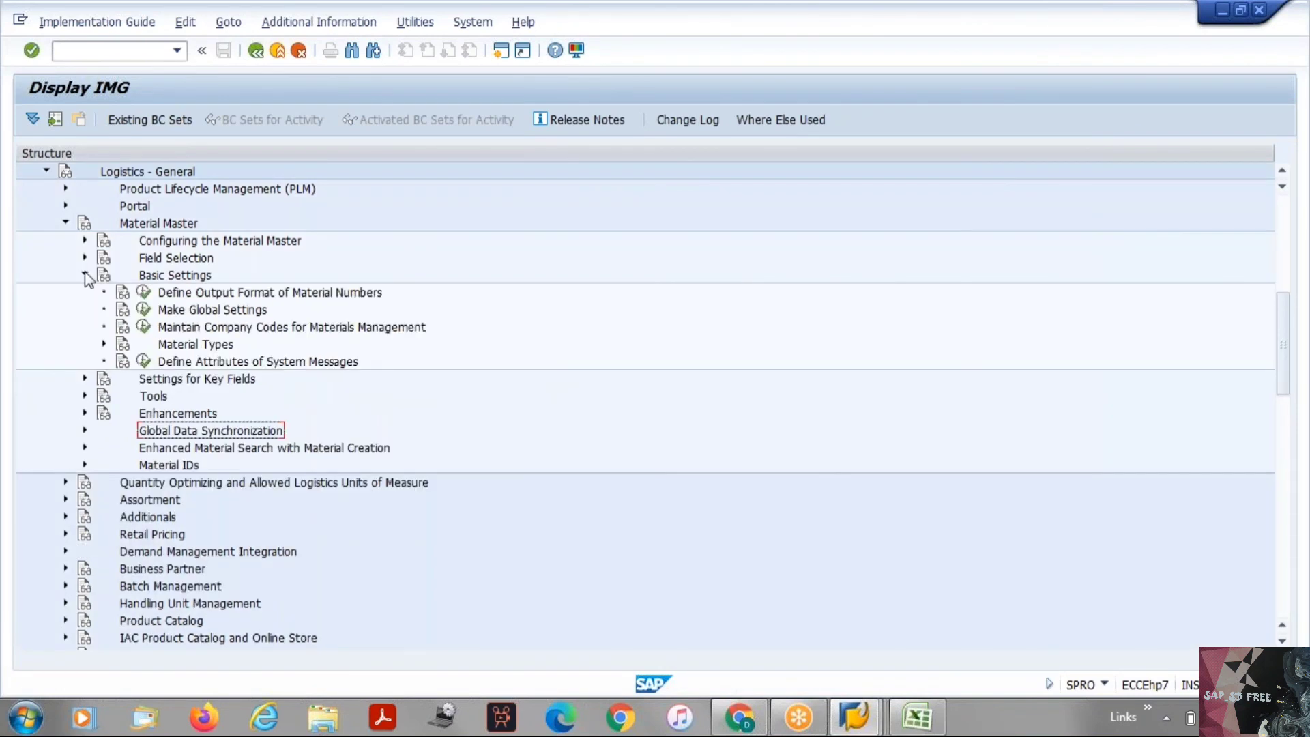
left_click(146, 311)
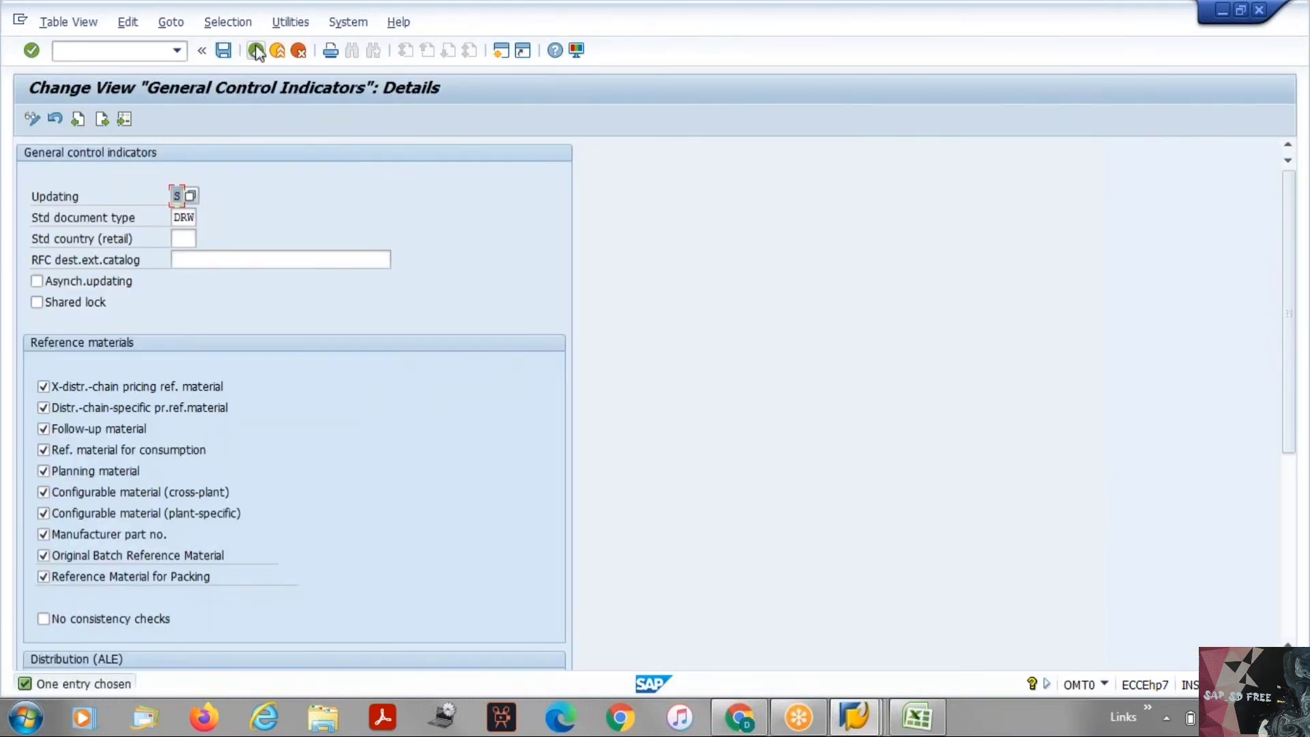
left_click(256, 52)
left_click(256, 51)
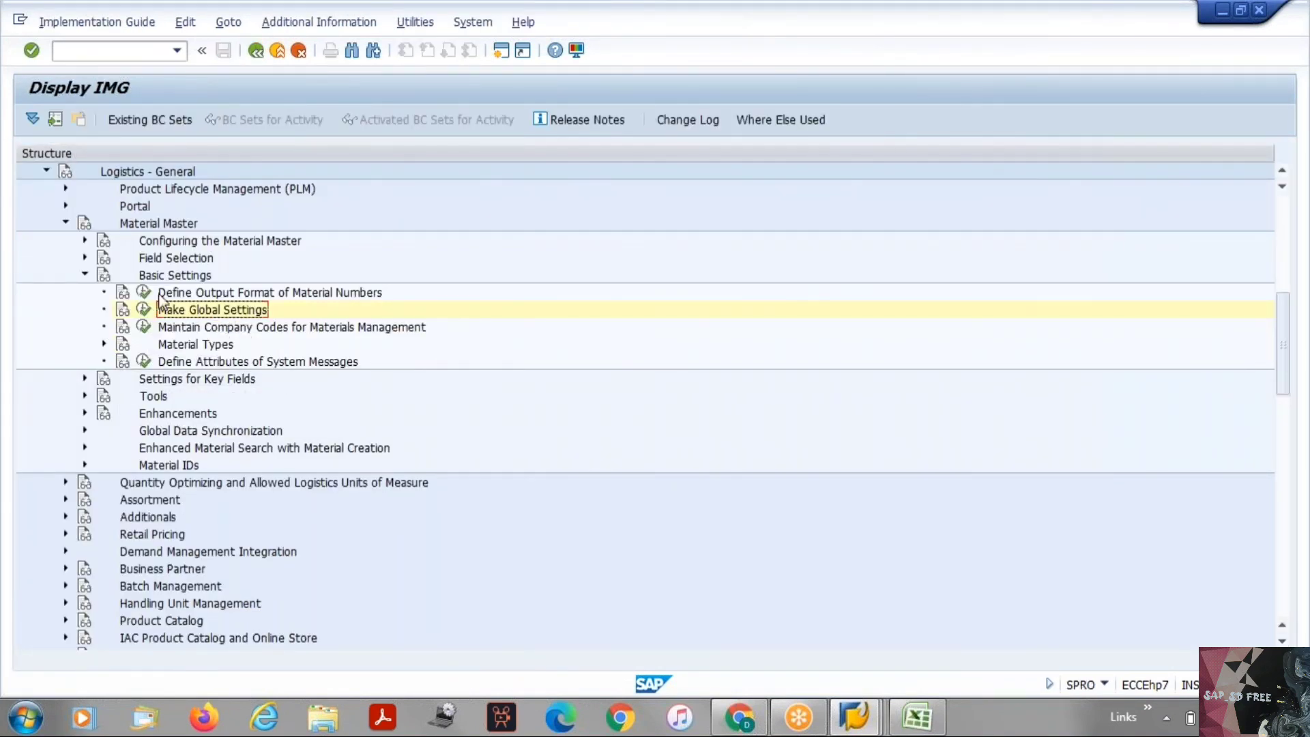
Step: Retrace the path from Material Master through Basic Settings and Material Types to Define Attributes of Material Types
left_click(150, 277)
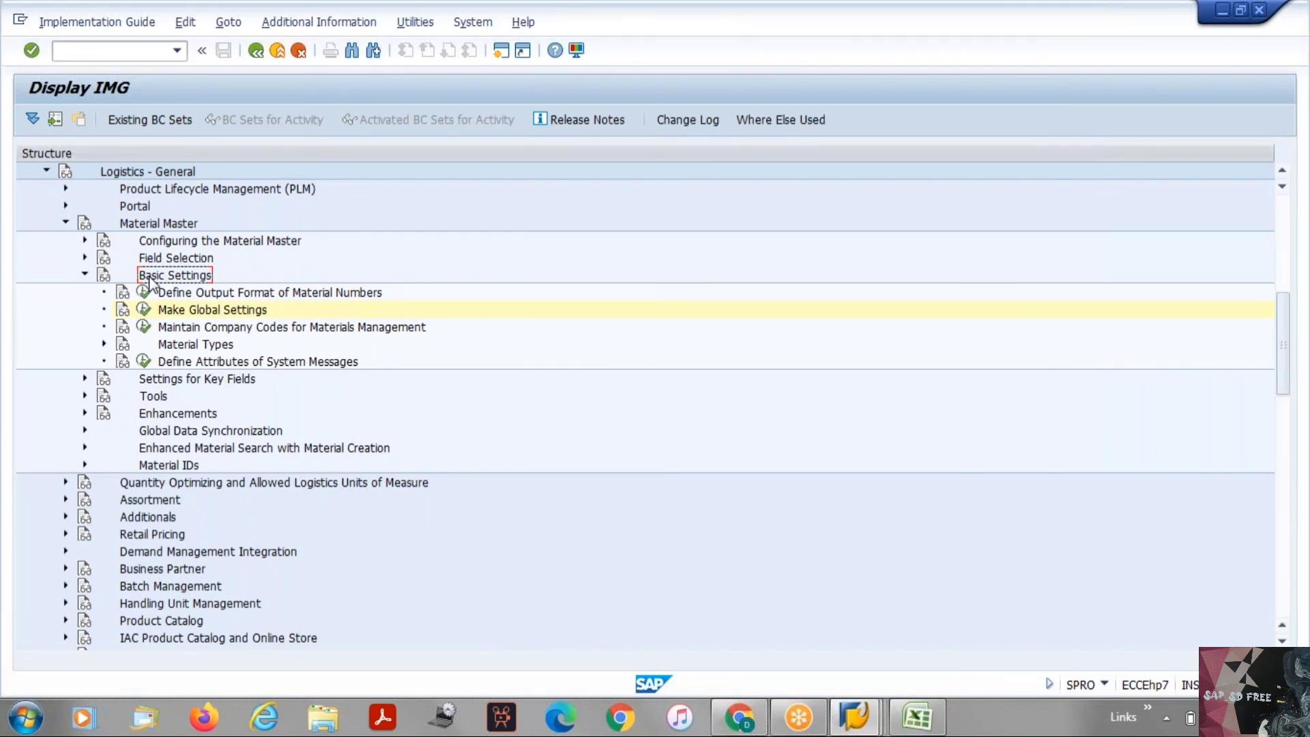
double_click(149, 277)
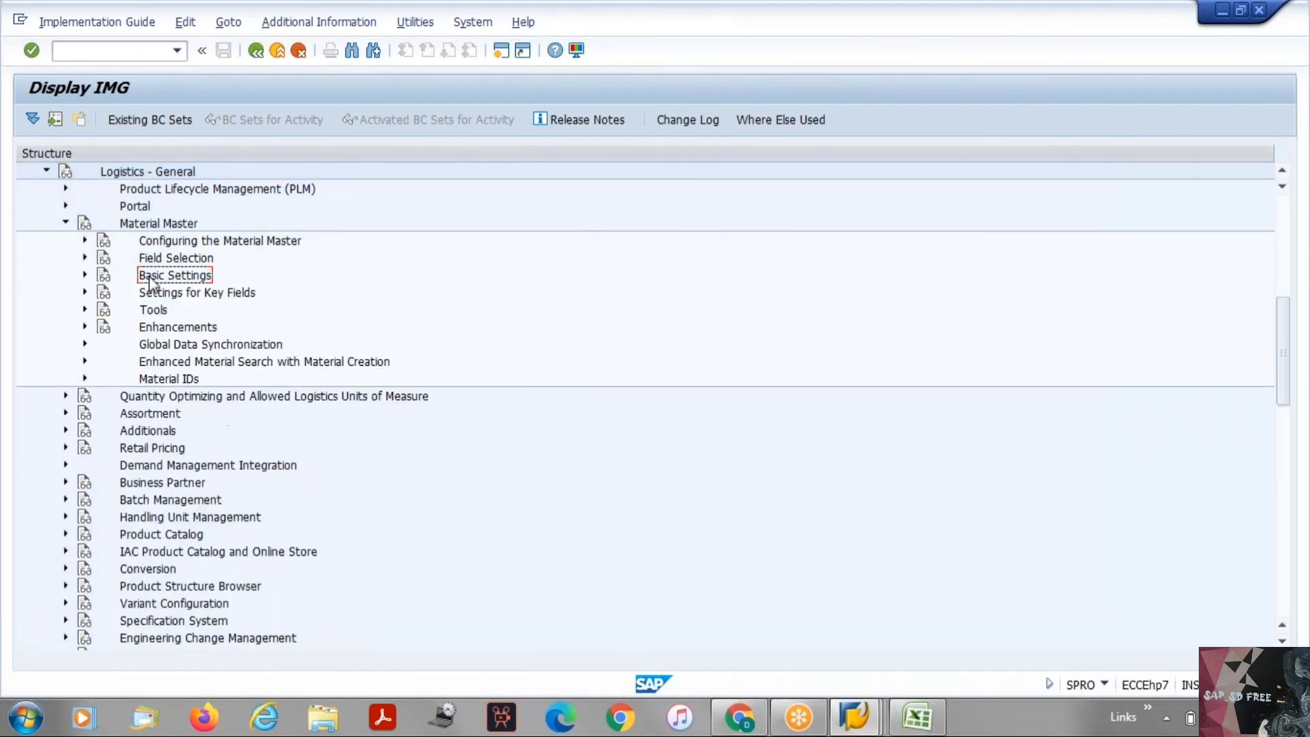
key("Left")
key("Left")
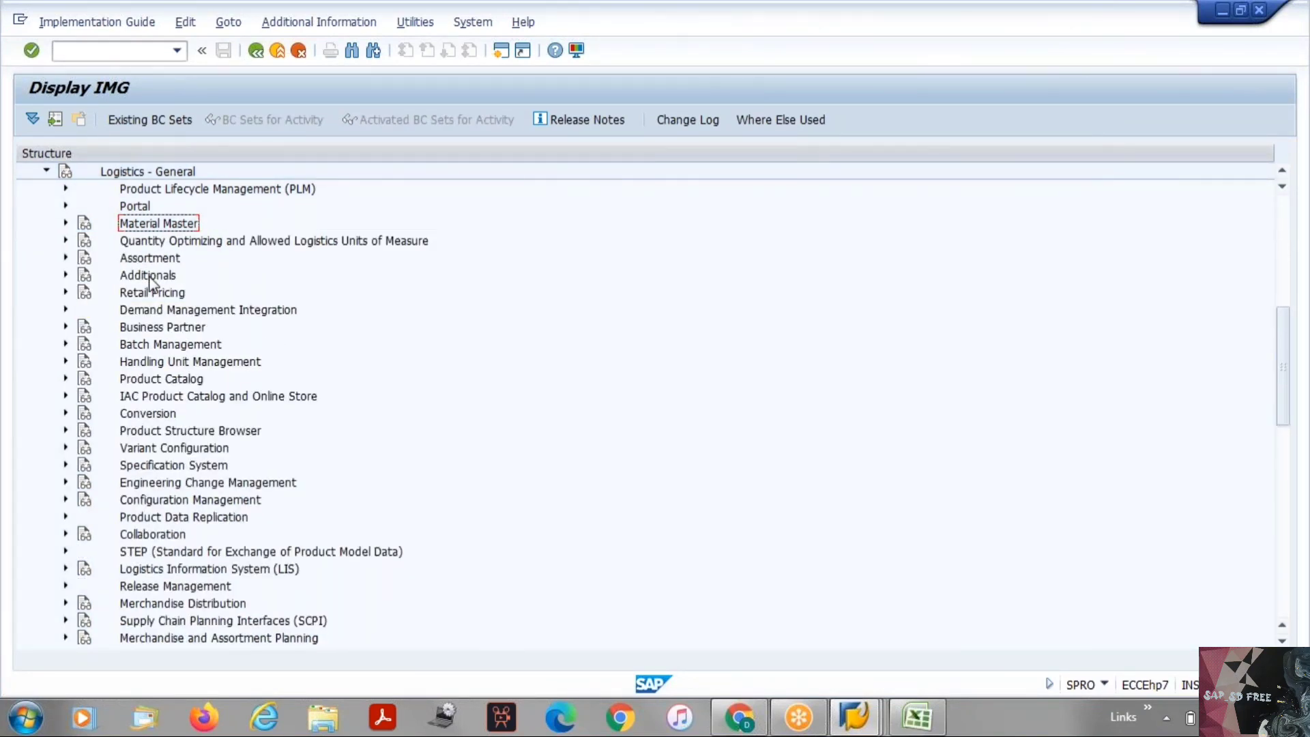
key("Right")
key("Down")
key("Down")
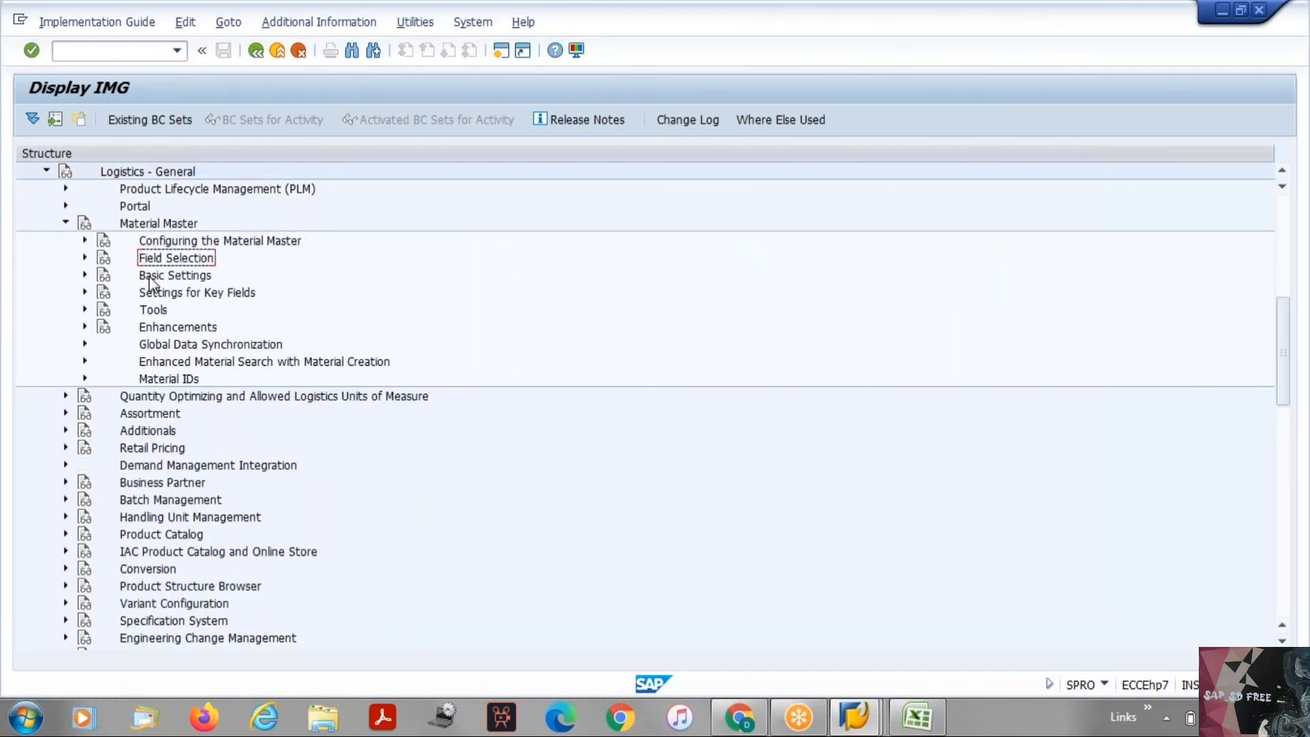
key("Down")
key("Right")
key("Down")
key("Down")
key("Down")
key("Down")
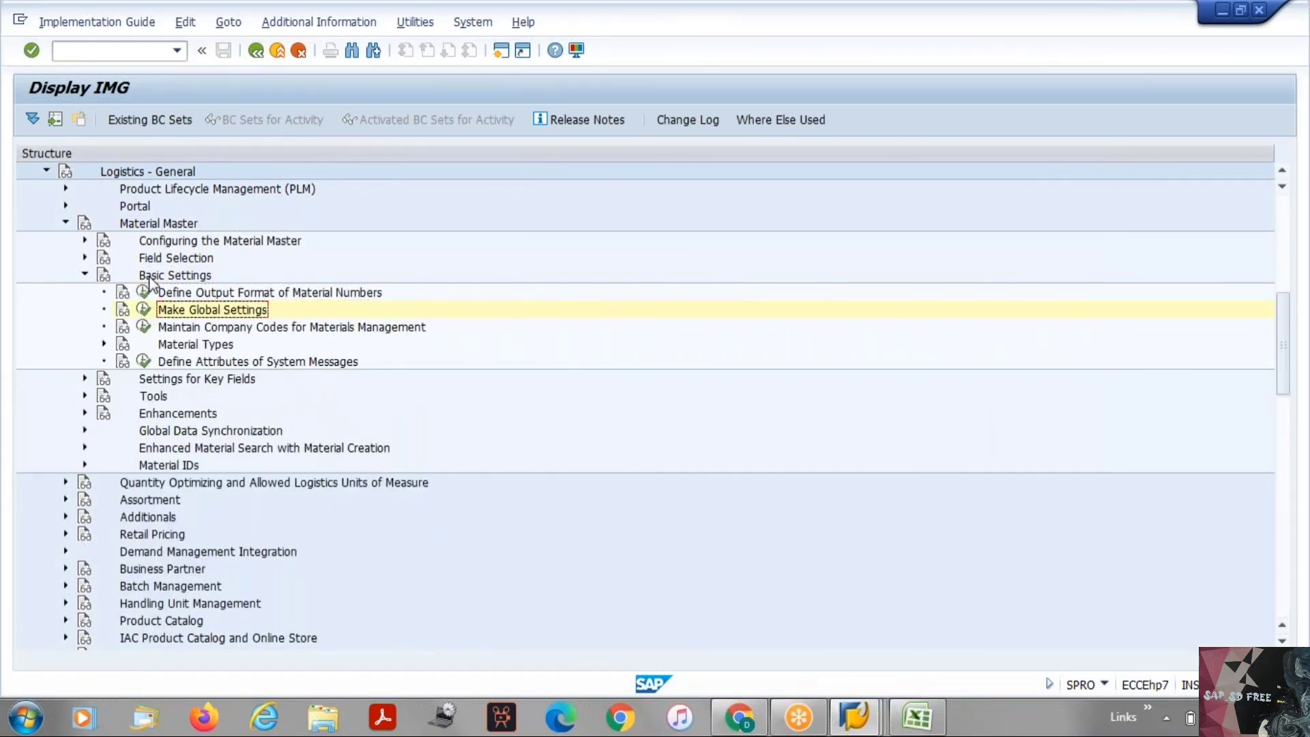
key("Right")
key("Down")
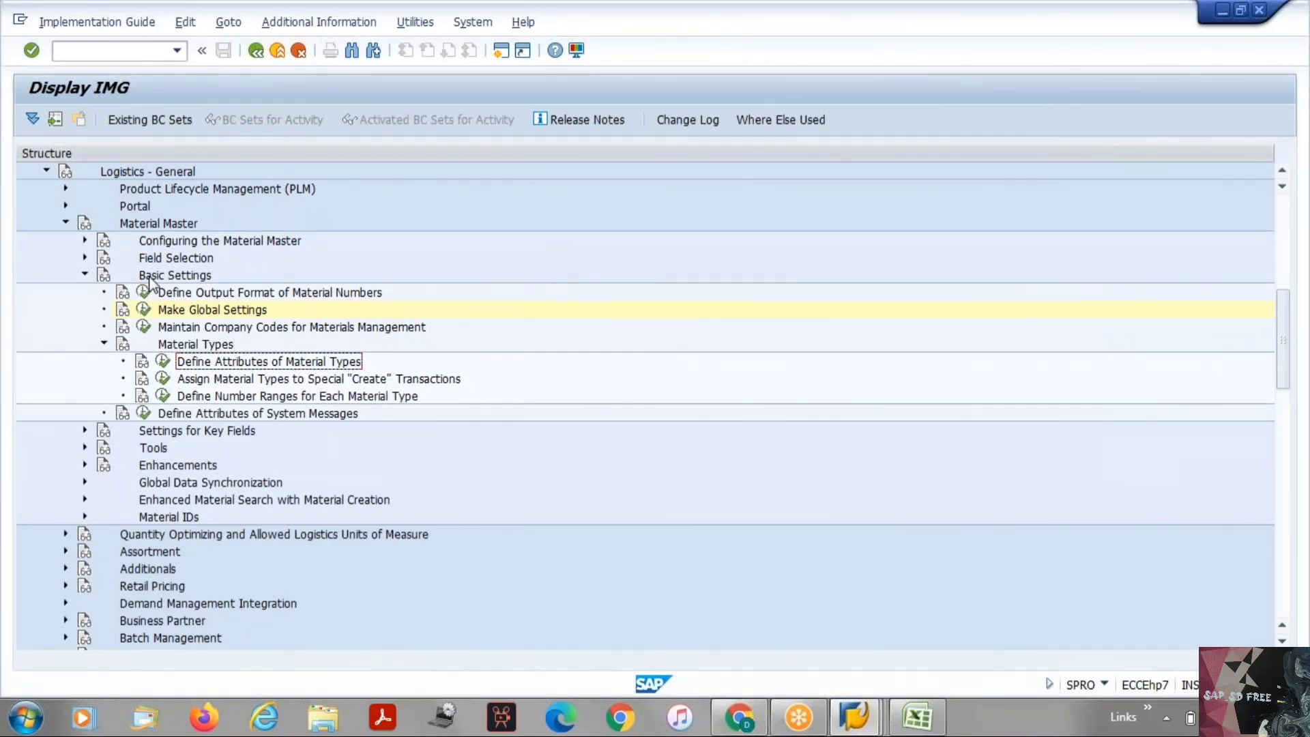
Step: Collapse the Material Types, Basic Settings, Material Master and Logistics - General nodes in the IMG structure
key("Left")
key("Left")
key("Left")
key("Left")
key("Left")
key("Left")
key("Left")
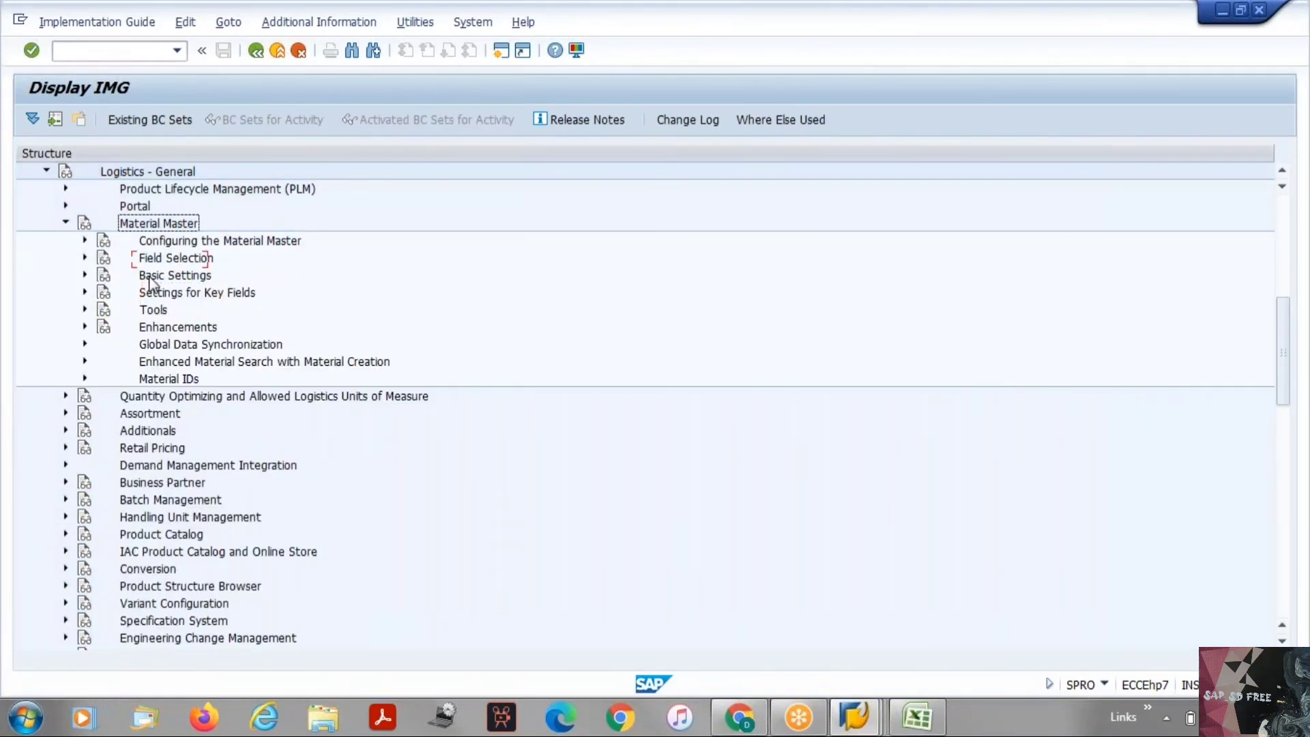
key("Left")
Step: Expand Materials Management and examine the activities under General Settings for Materials Management
key("Down")
key("Down")
key("Down")
key("Down")
key("Down")
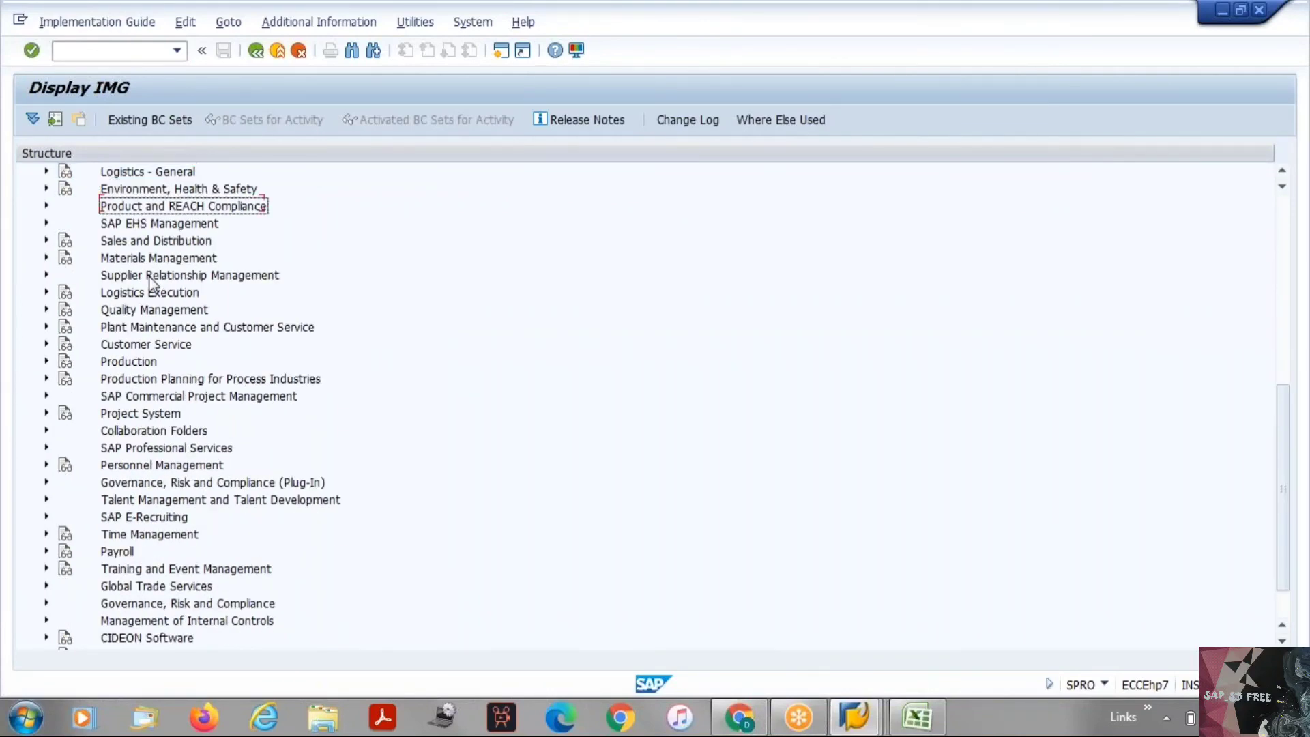
key("Right")
key("Down")
key("Down")
key("Down")
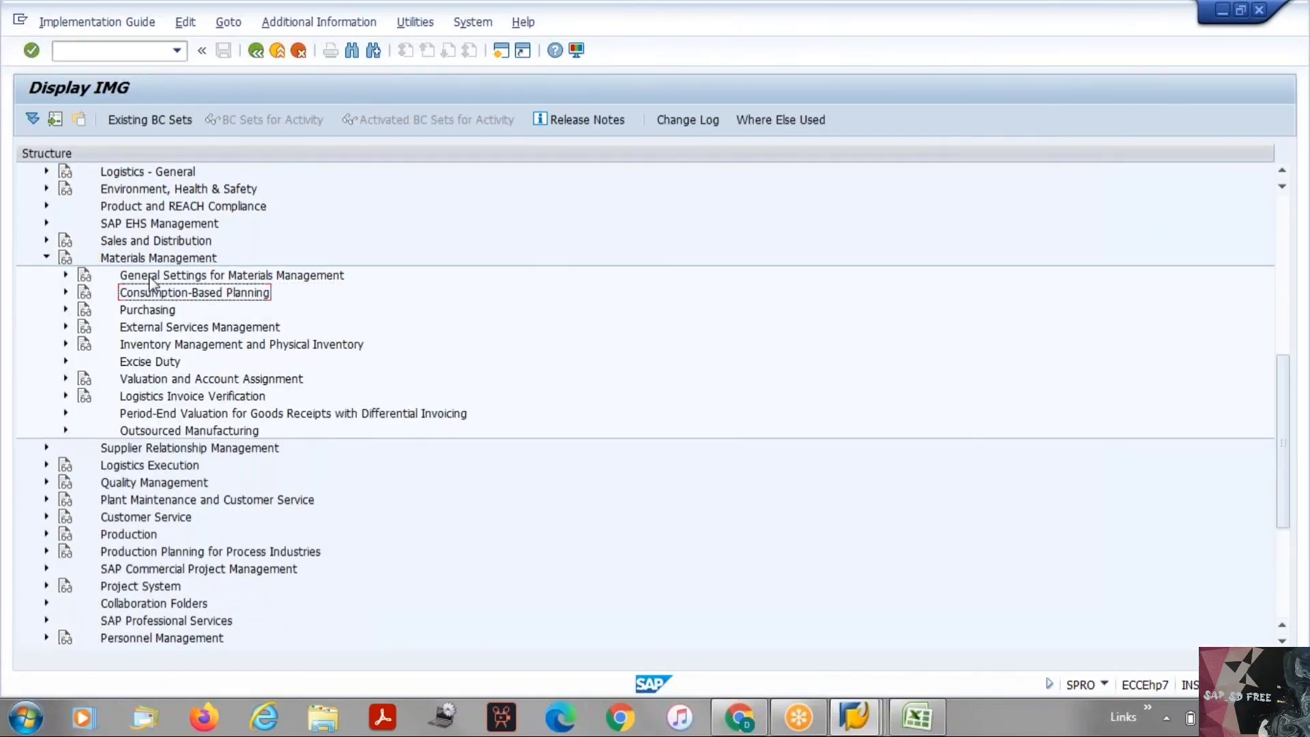
key("Up")
key("Up")
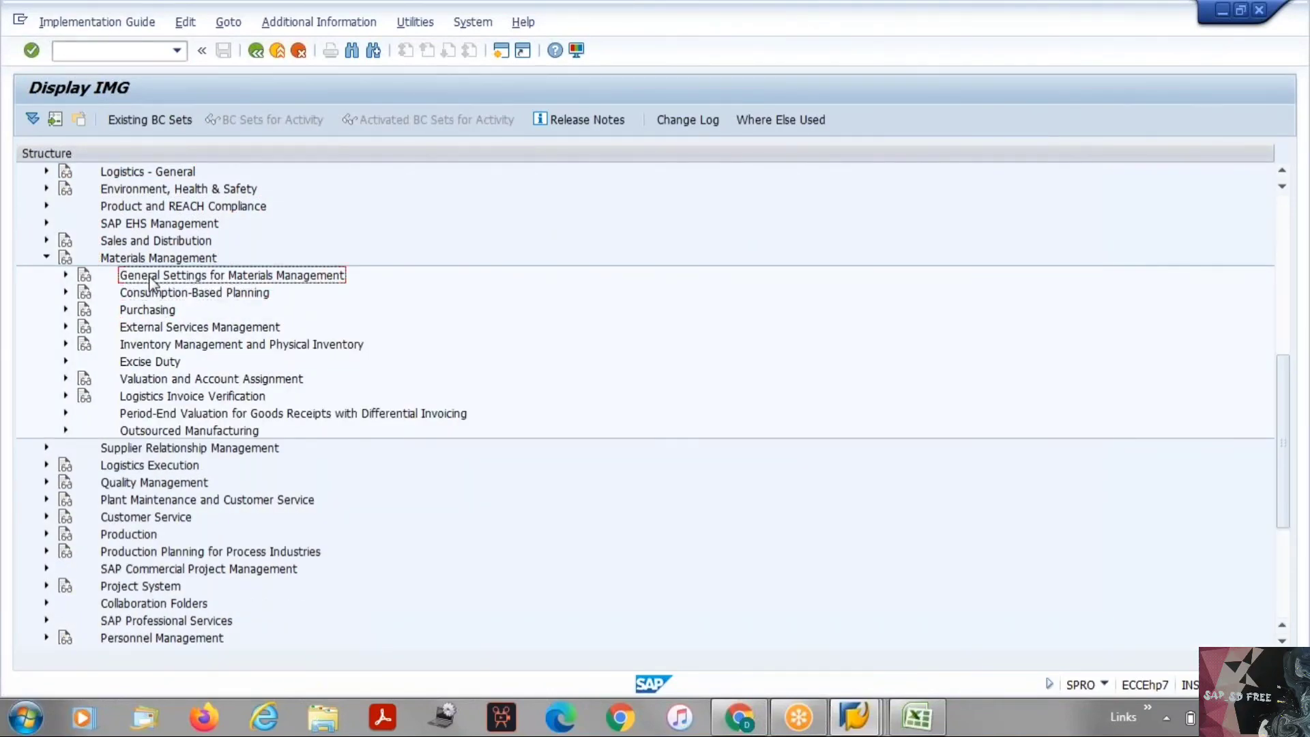
key("Right")
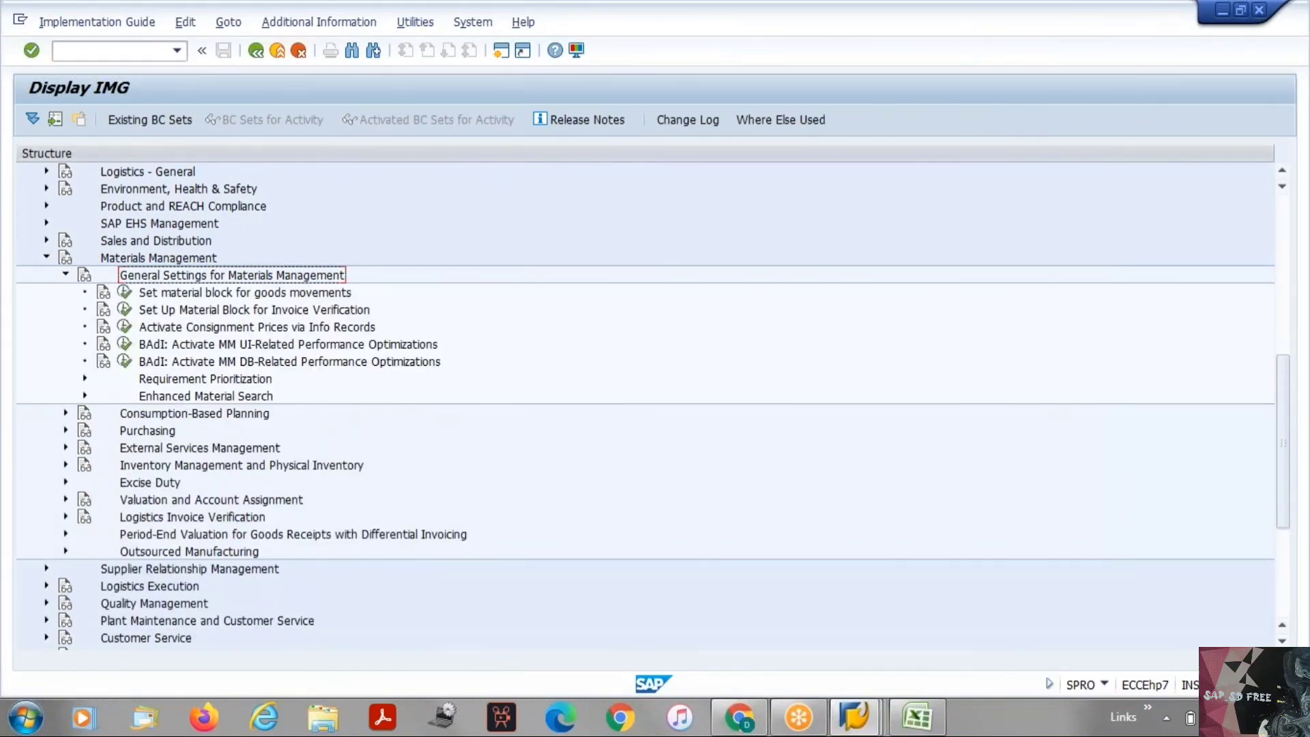
Step: Collapse the Materials Management branch and go back to the Logistics - General node
key("Left")
key("Left")
key("Left")
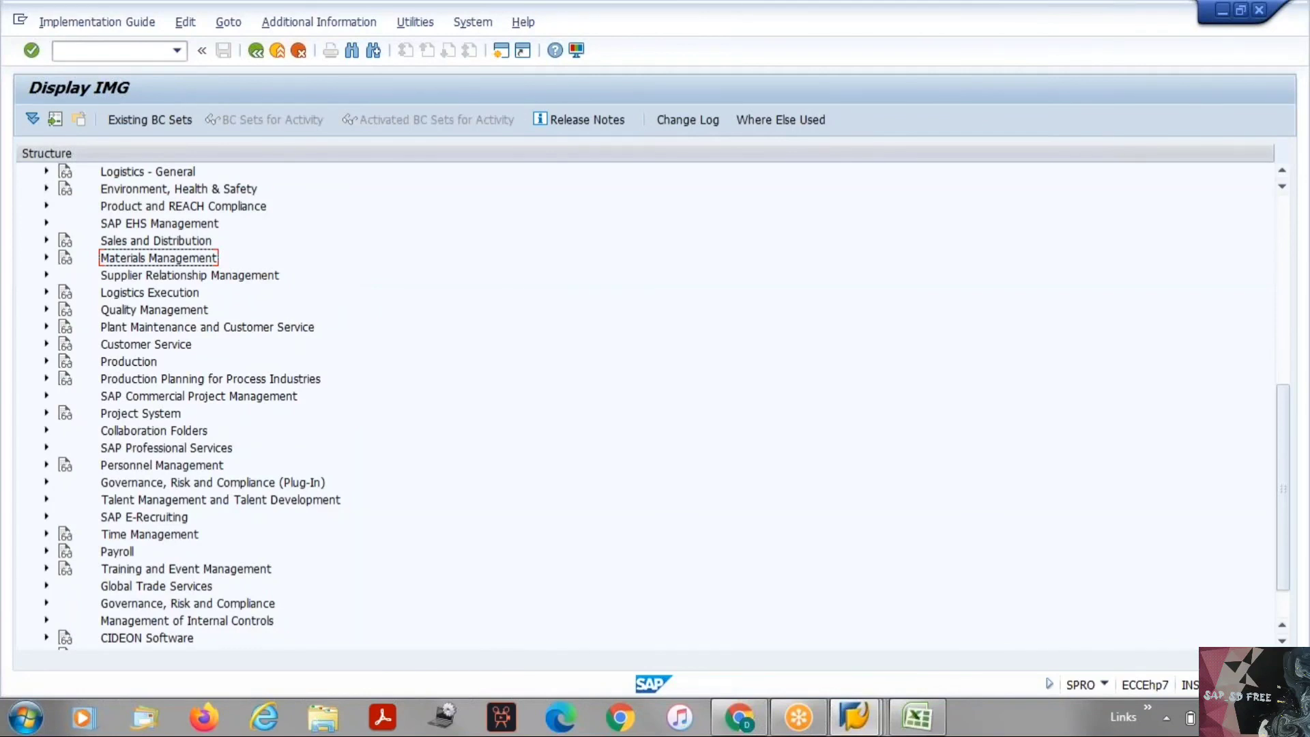
key("Up")
key("Up")
key("Up")
key("Up")
key("Up")
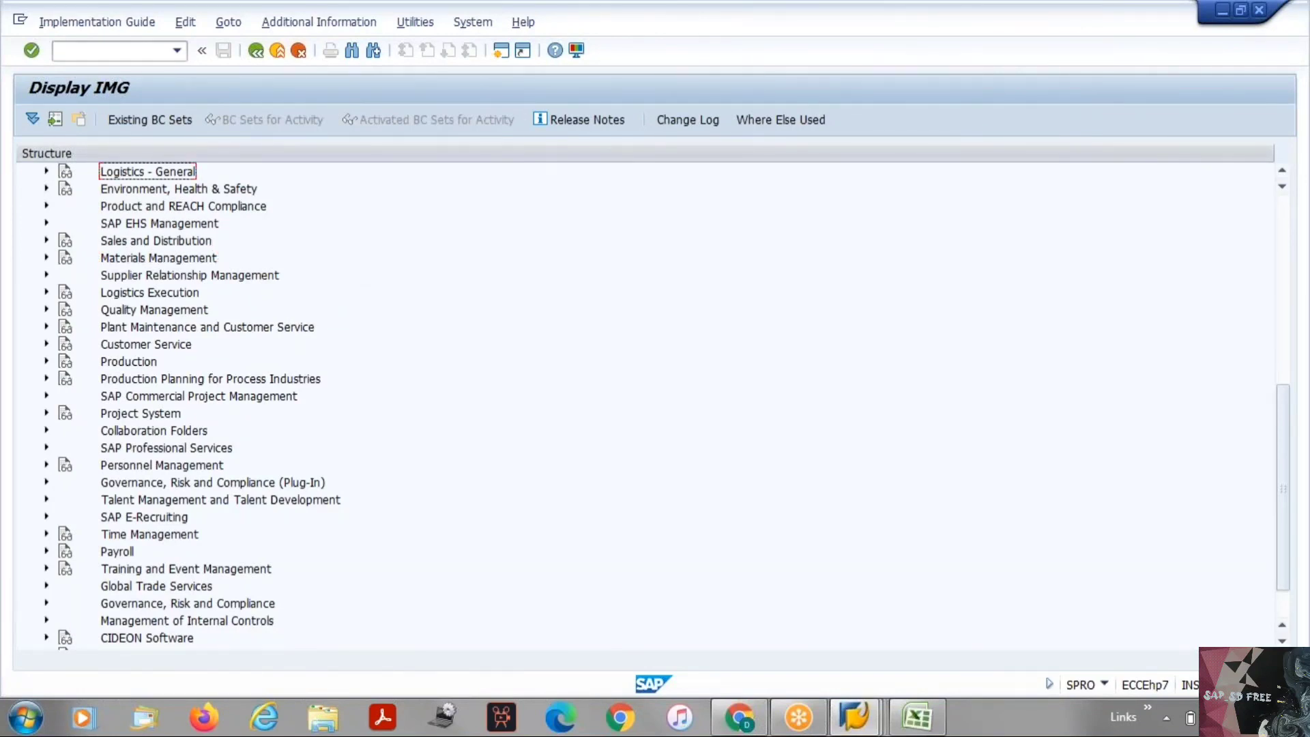
Step: Expand Logistics - General and Material Master, and check the activities under Configuring the Material Master
key("Right")
key("Down")
key("Down")
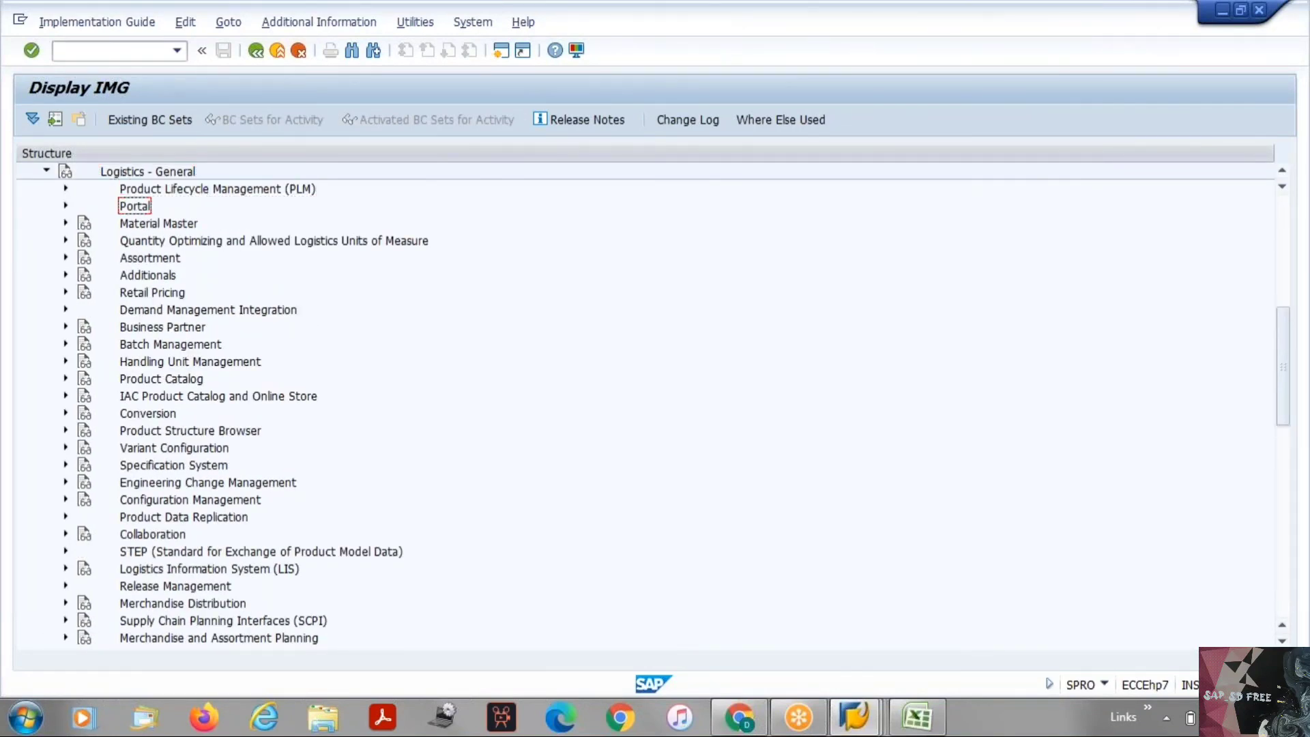
key("Down")
key("Right")
key("Down")
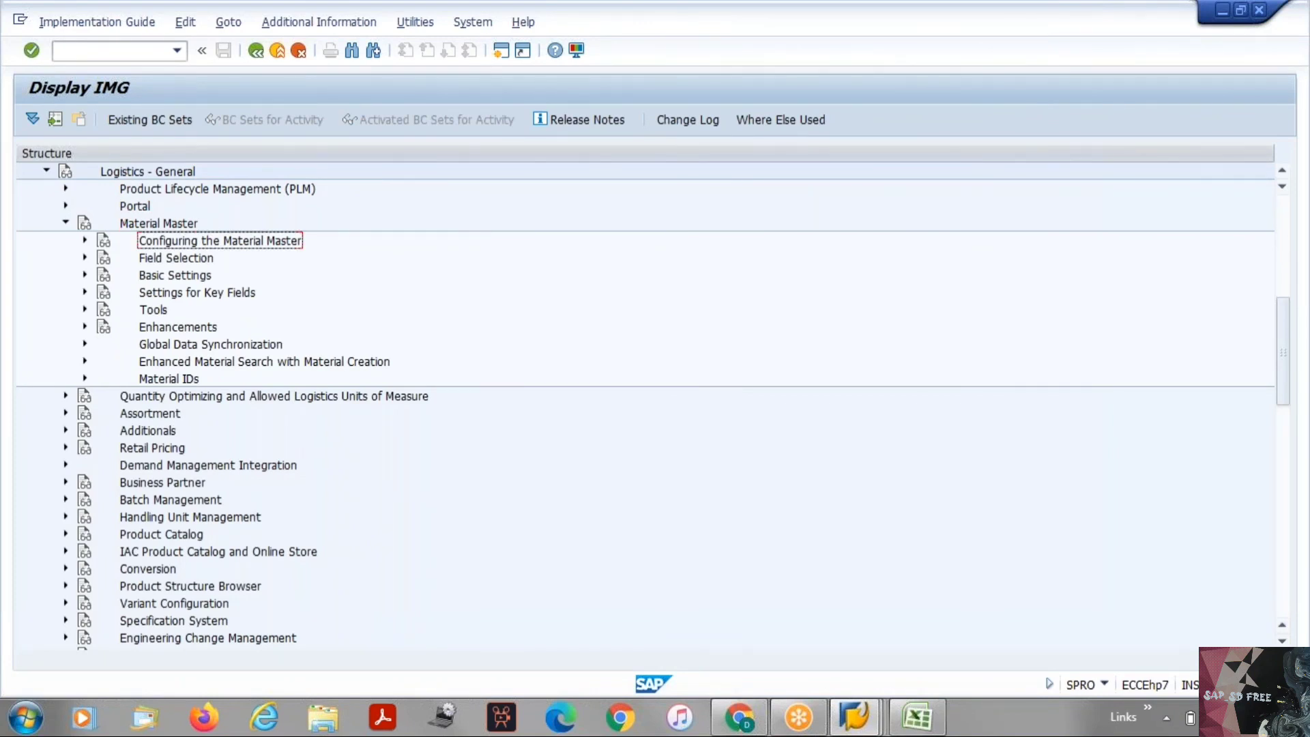
key("Right")
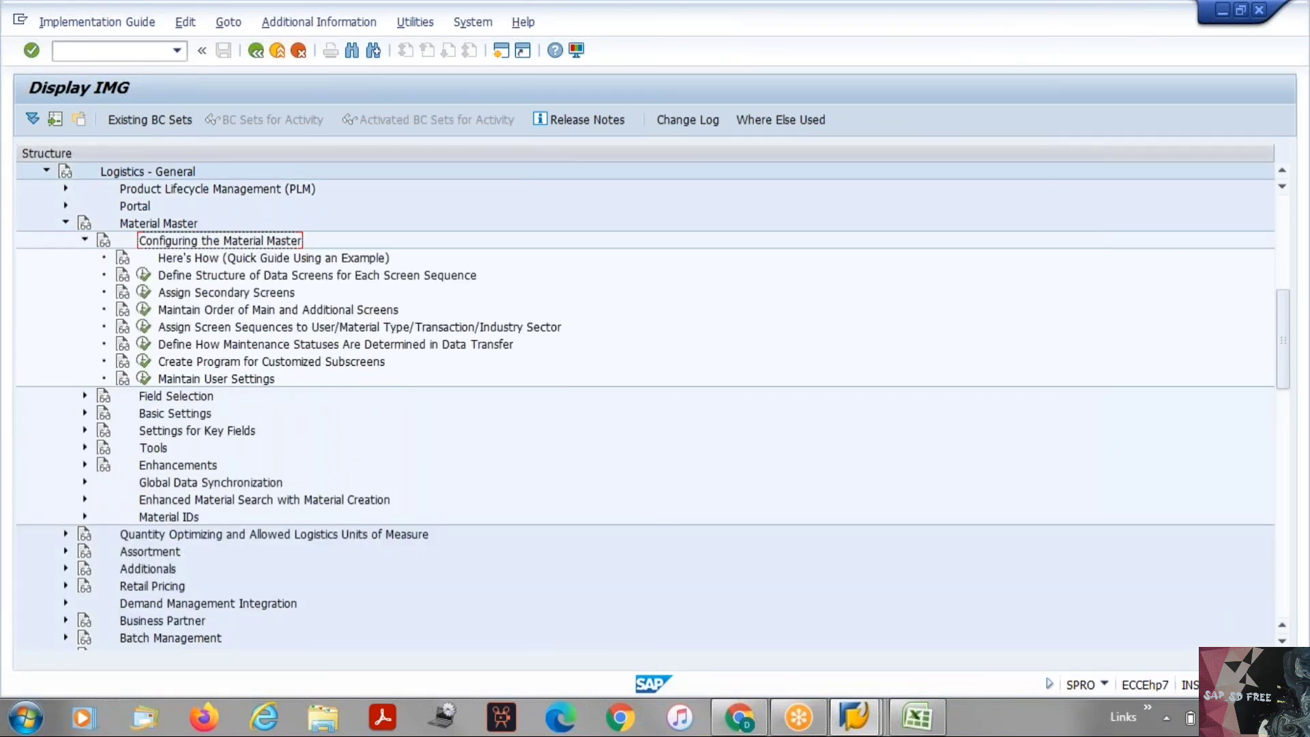
key("Left")
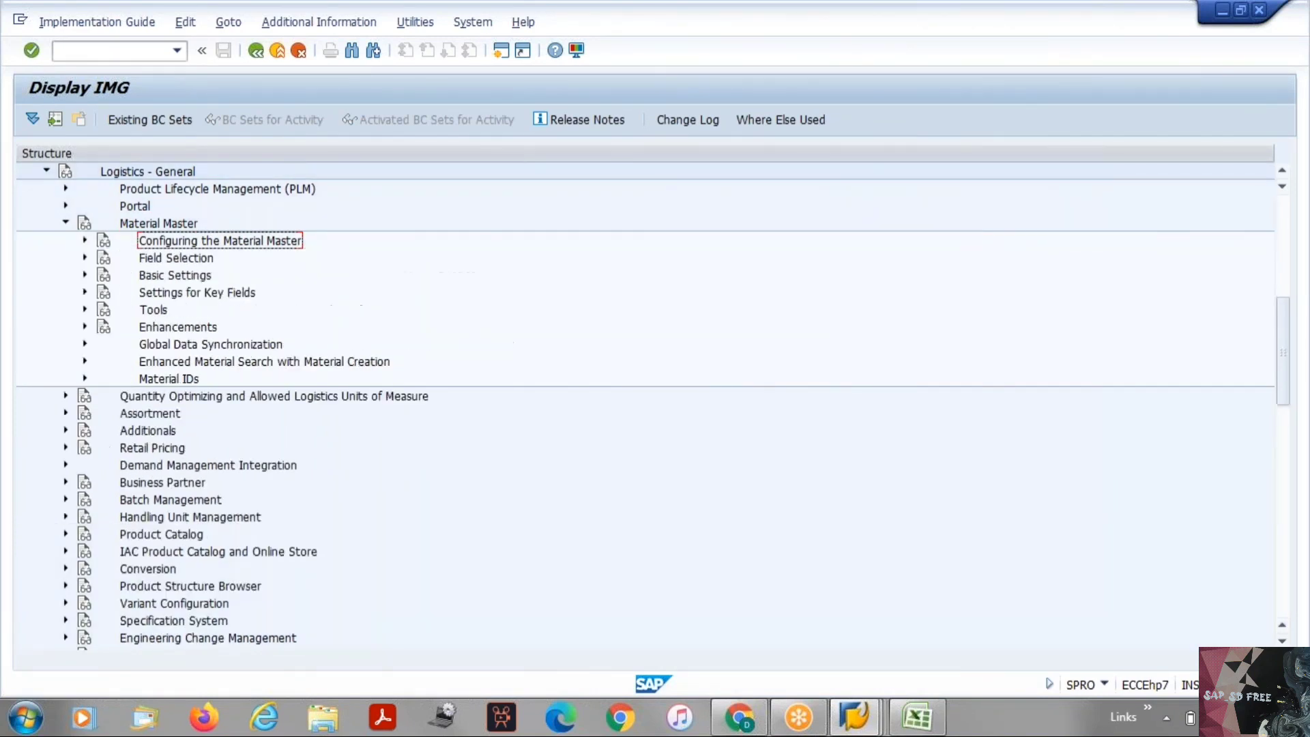
Step: Expand Basic Settings and its Material Types node to view the activities for material types
key("Down")
key("Down")
key("Right")
key("Down")
key("Down")
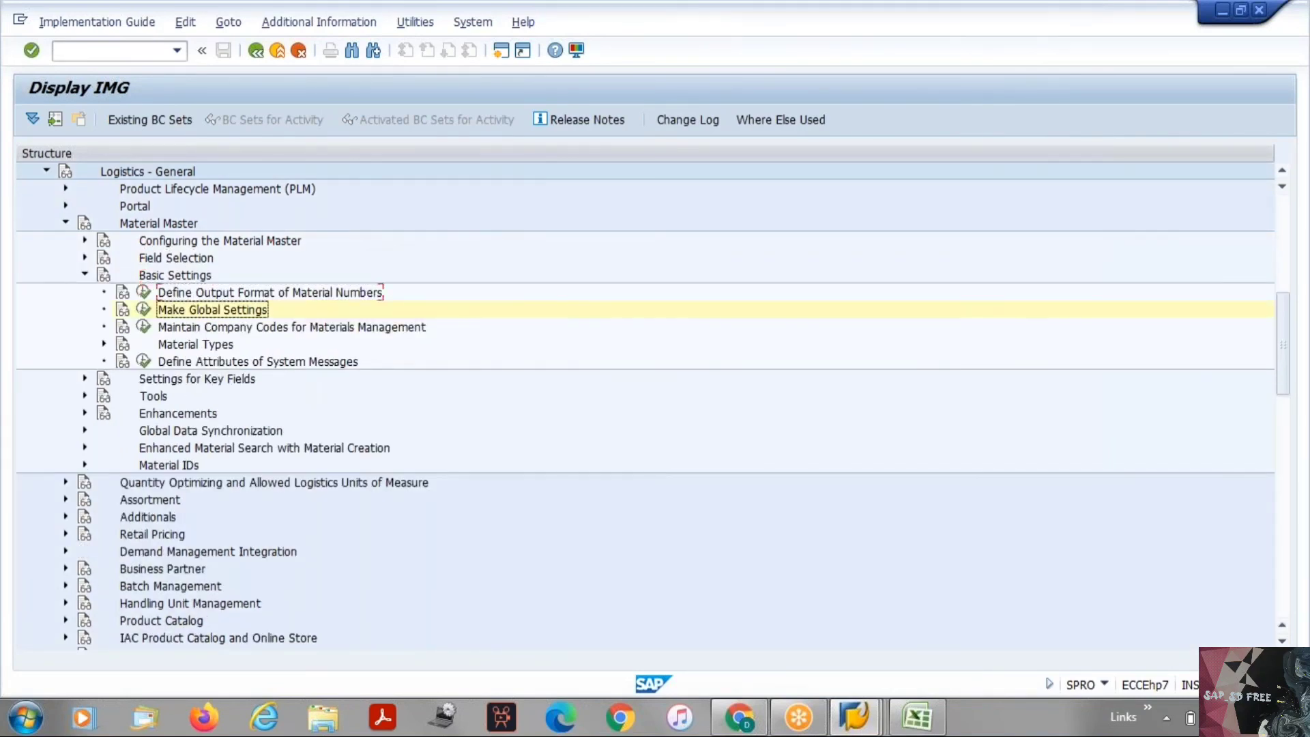
key("Down")
key("Down")
key("Right")
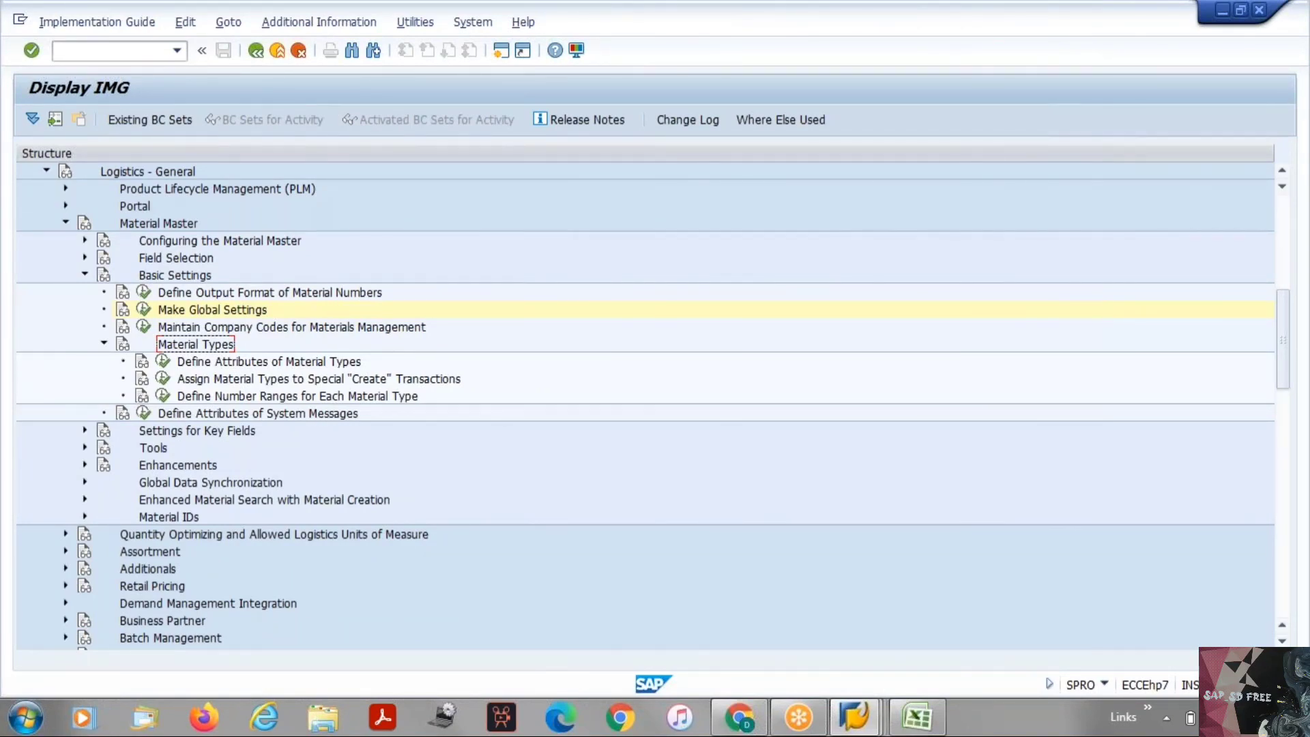
Step: Collapse the Material Types and Basic Settings nodes under Material Master
key("Left")
key("Left")
key("Left")
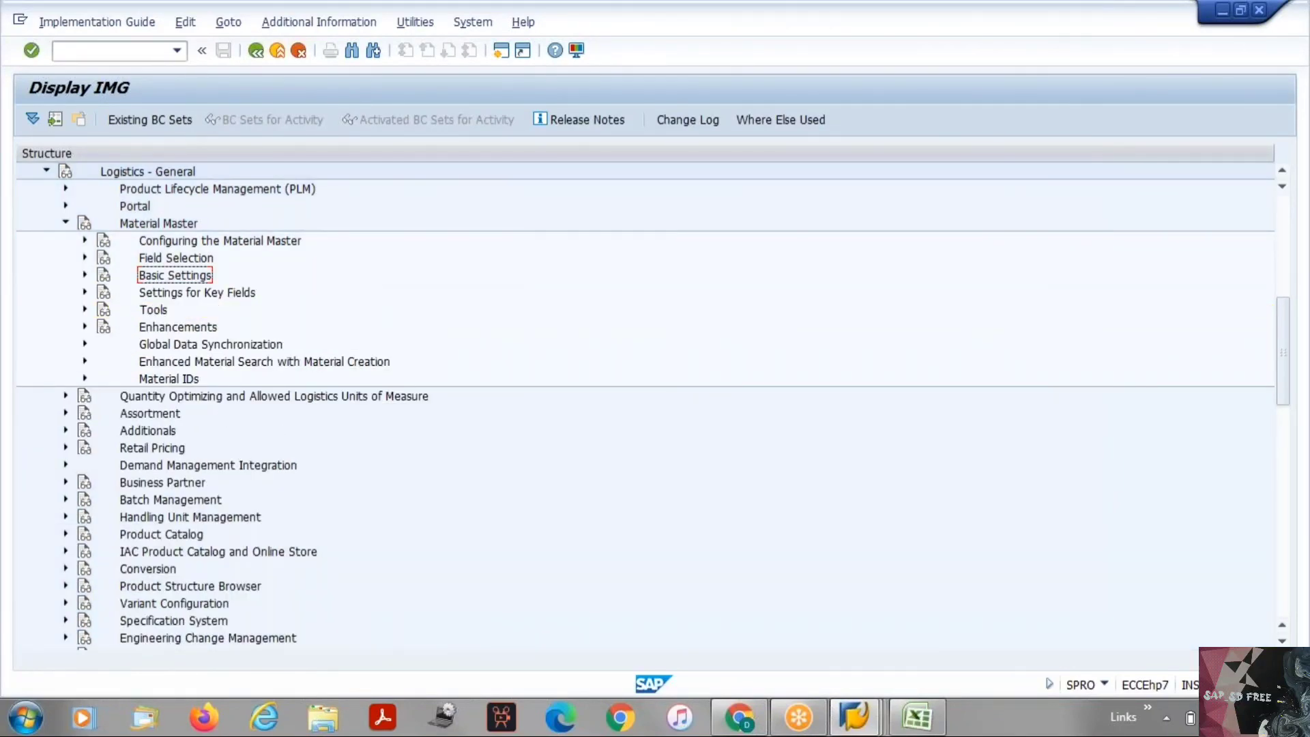
Step: Switch to the Material Master sheet in Excel and review the material types list from FERT to KMAT in A5:B11
key("alt+Tab")
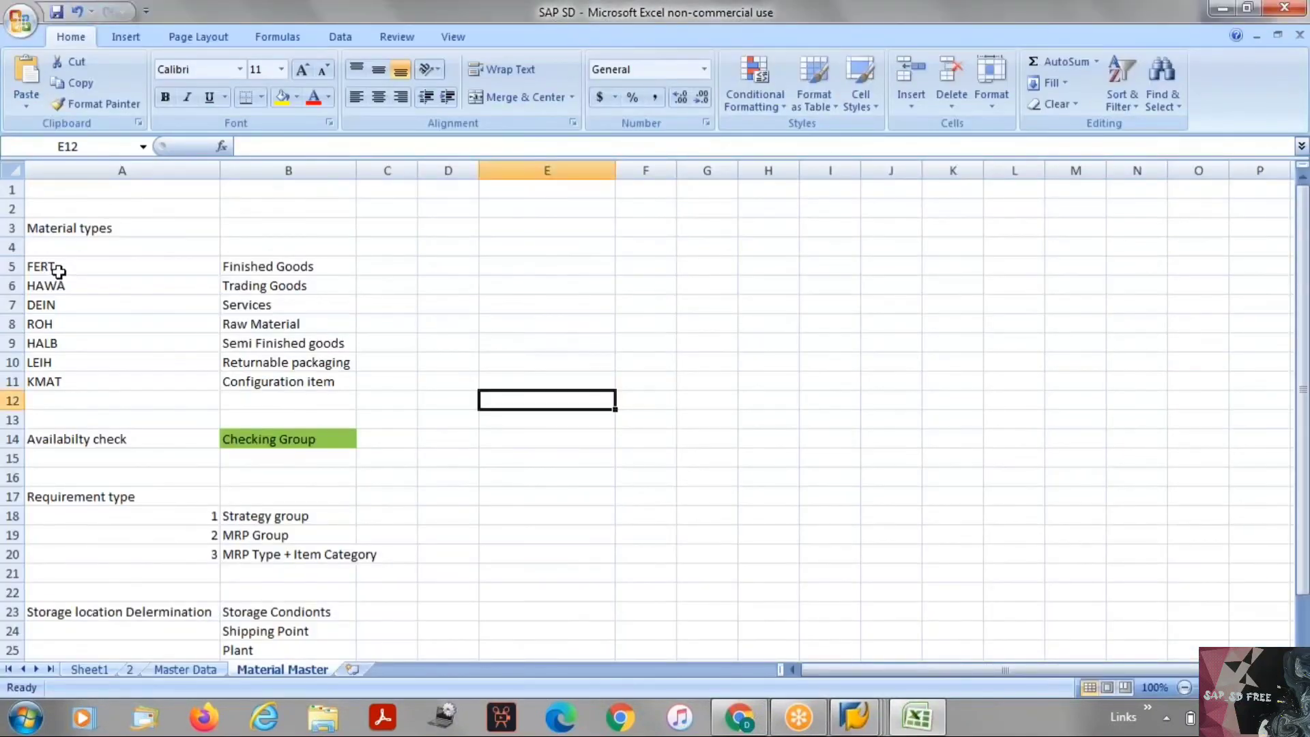
left_click(59, 268)
left_click_drag(58, 267, 316, 371)
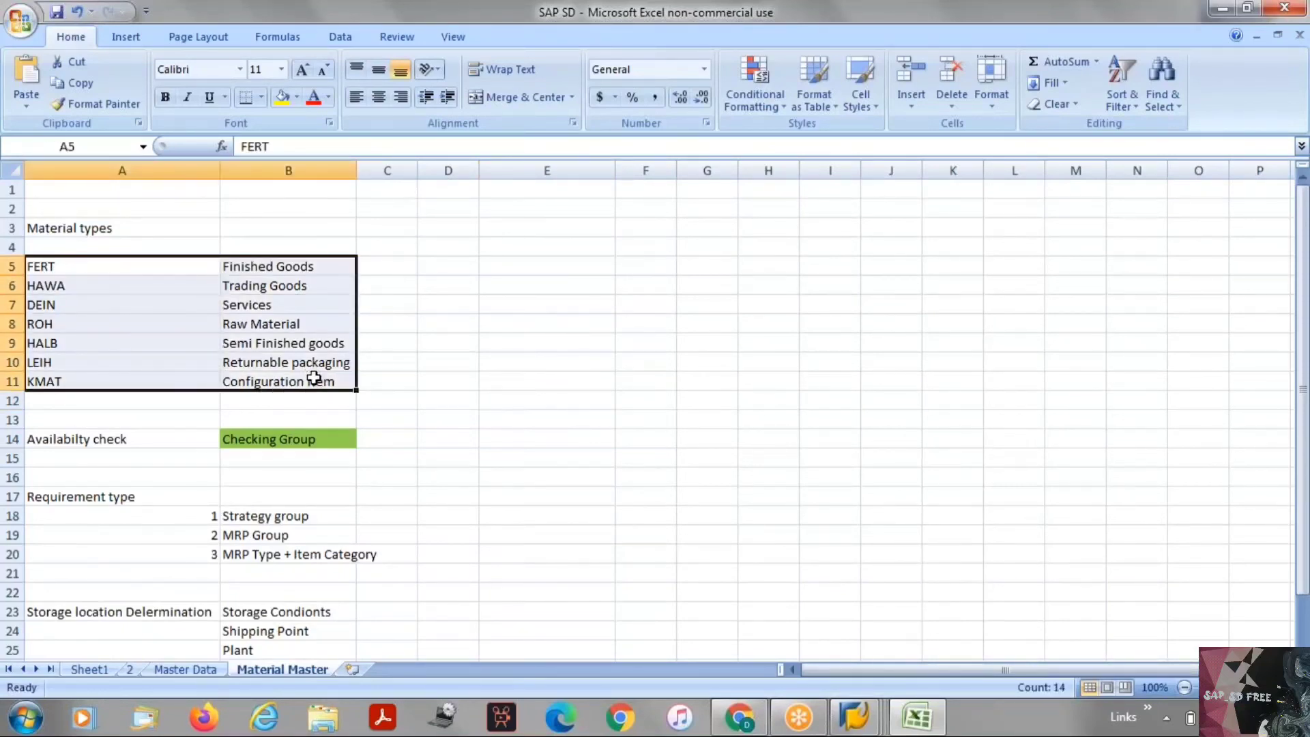
left_click(449, 397)
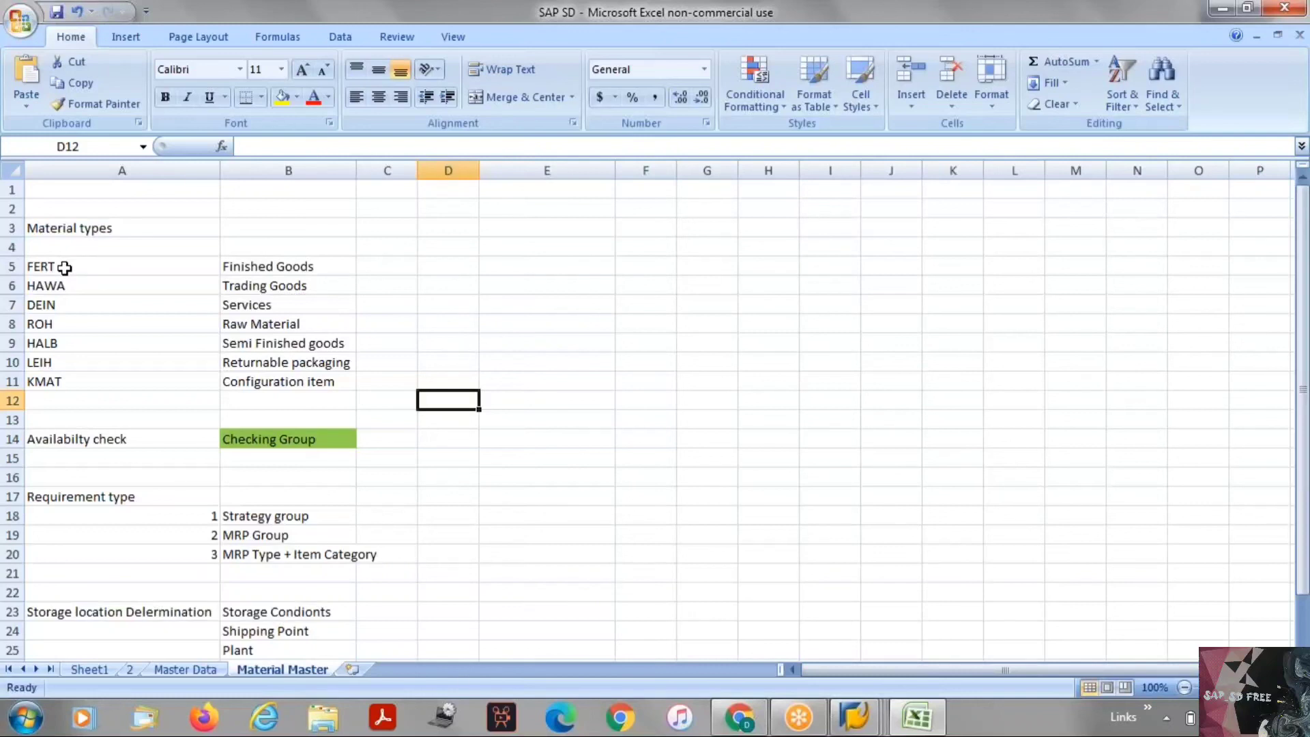
Step: Fill the FERT Finished Goods and HAWA Trading Goods rows (A5:B6) with light green
left_click_drag(64, 268, 278, 292)
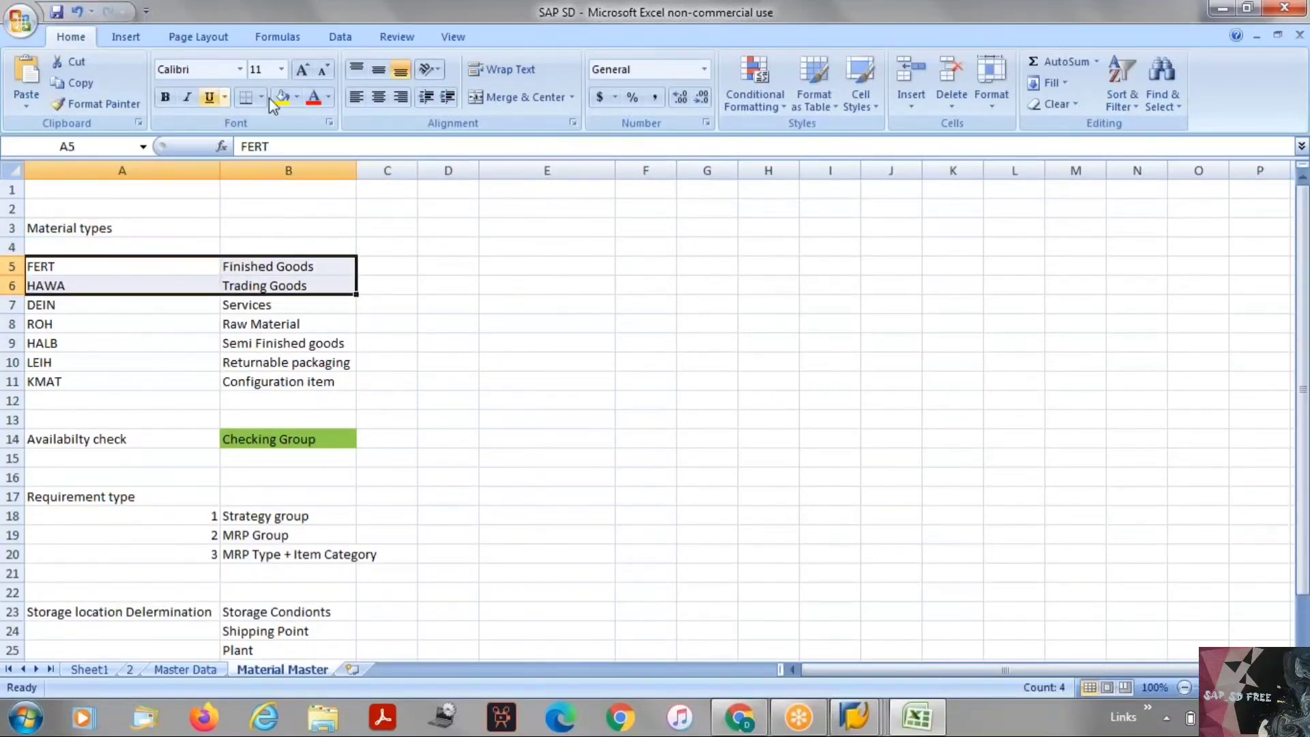
left_click(297, 97)
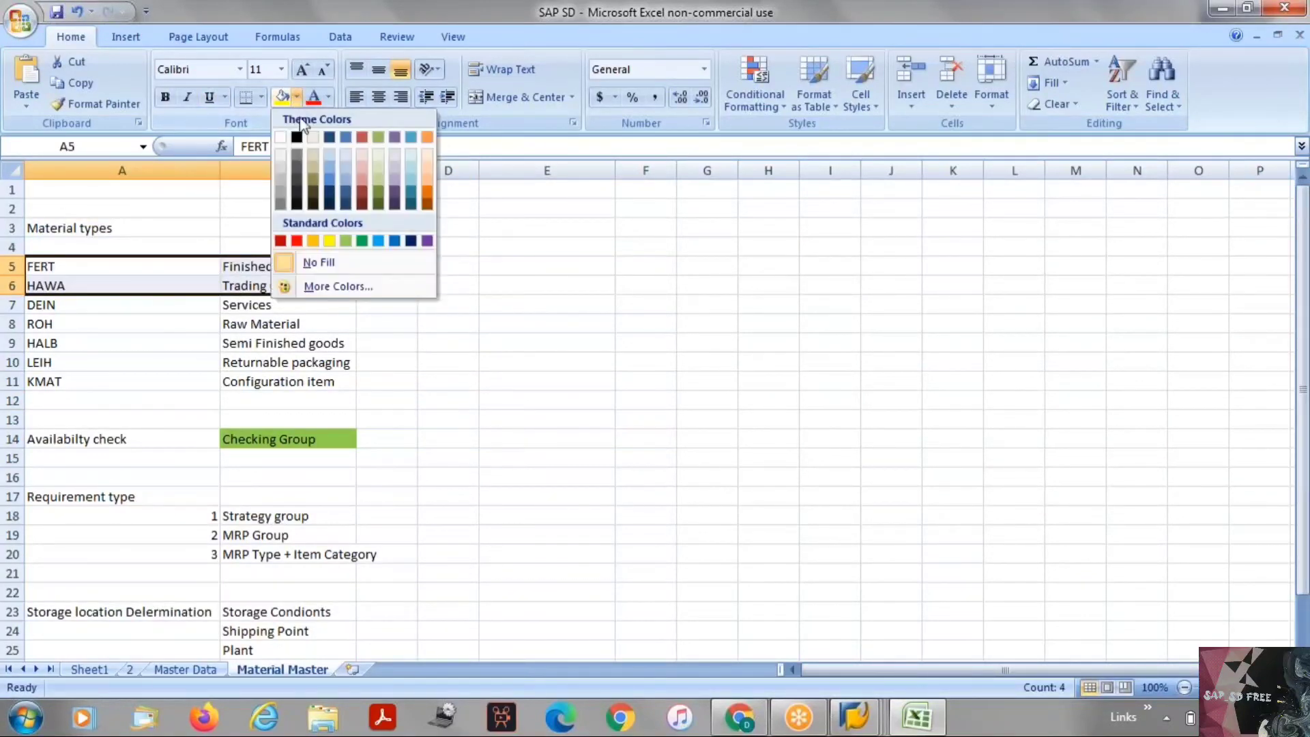
left_click(346, 240)
left_click(450, 325)
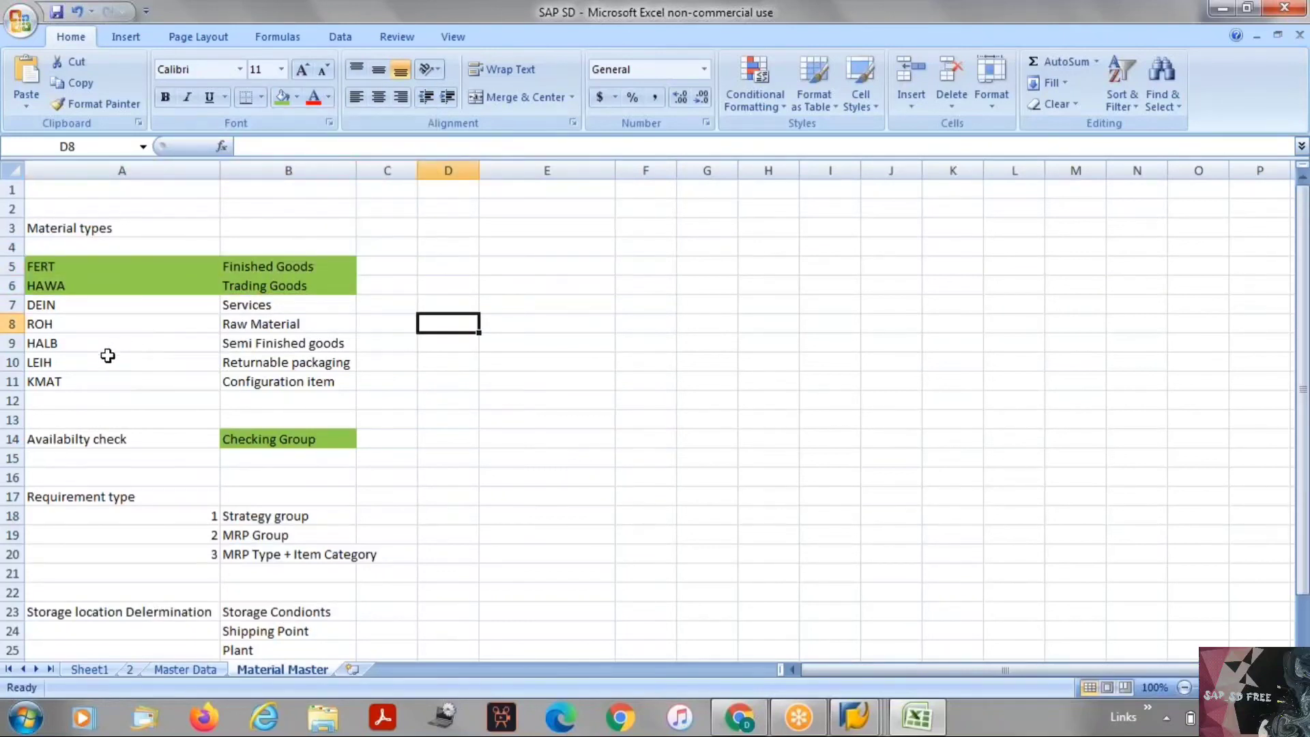
Step: Point out the LEIH Returnable packaging and KMAT Configuration item rows, and return to the IMG structure in SAP
left_click(159, 365)
left_click_drag(159, 365, 351, 365)
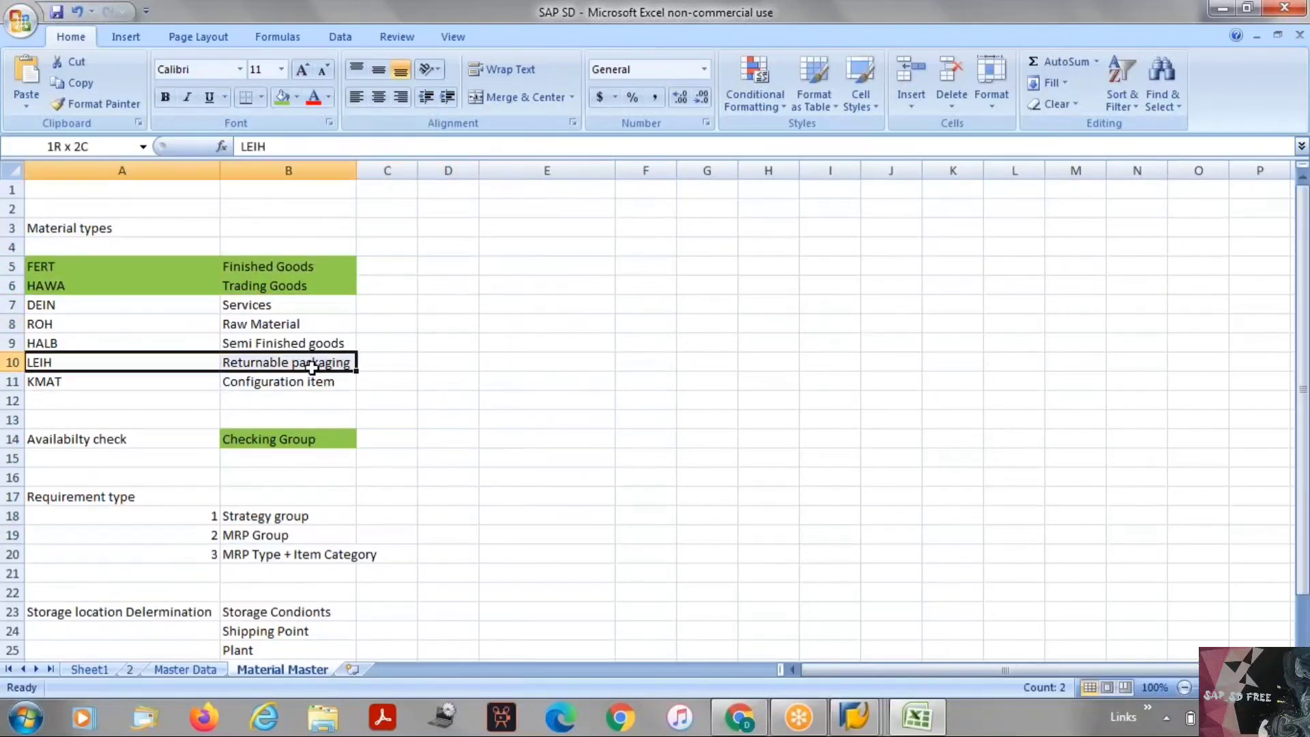
left_click_drag(76, 383, 289, 377)
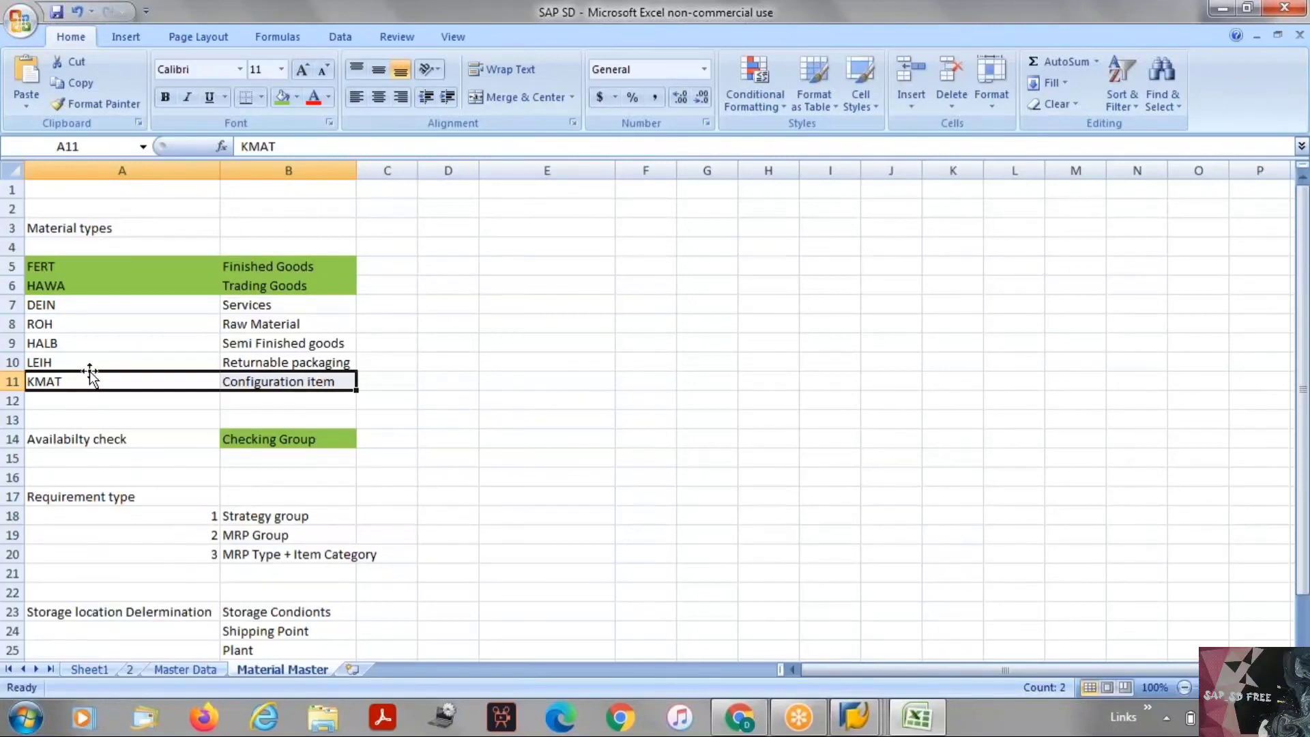
key("alt+Tab")
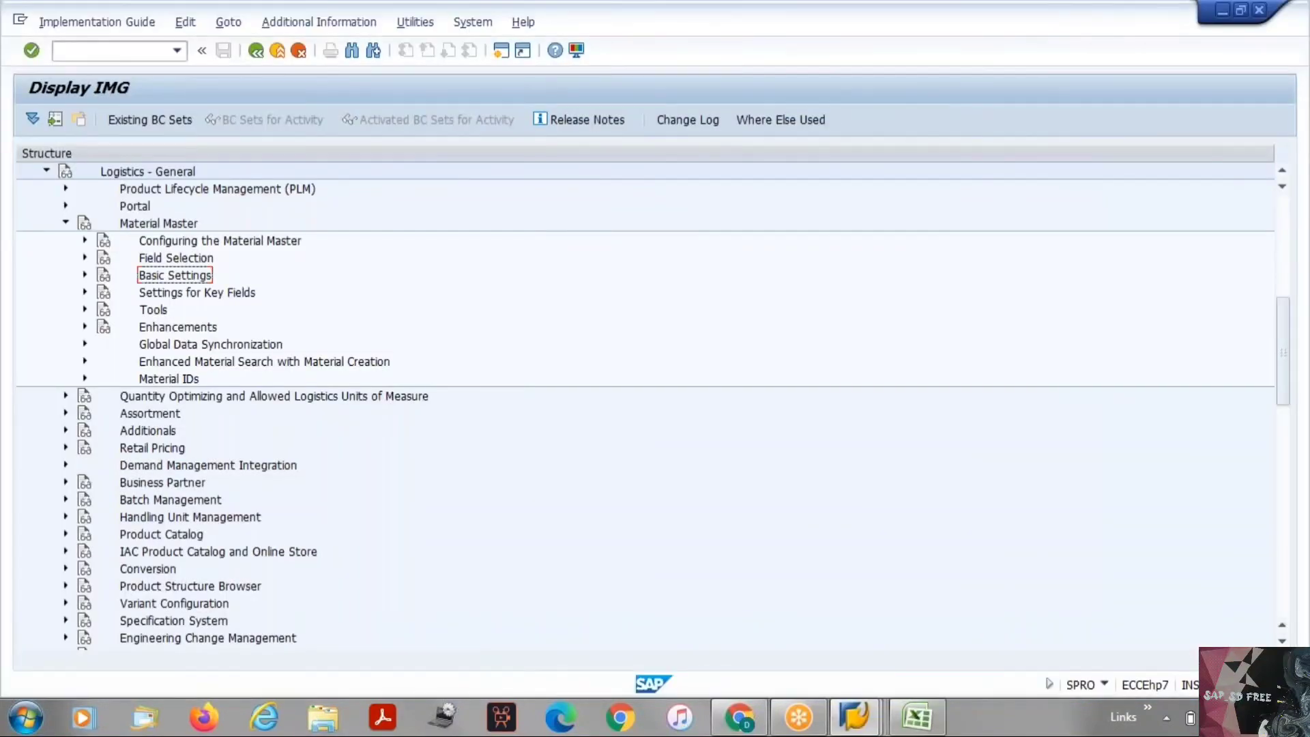